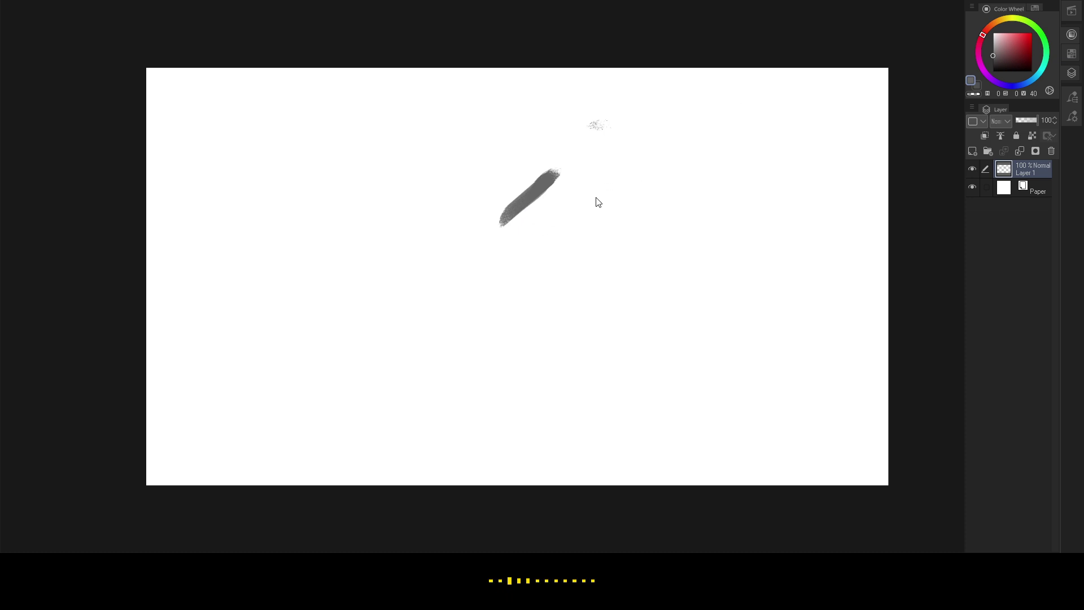
- Paint three dark grey brush strokes forming a branching mark beside the existing diagonal stroke on Layer 1
drag(491, 196, 390, 261)
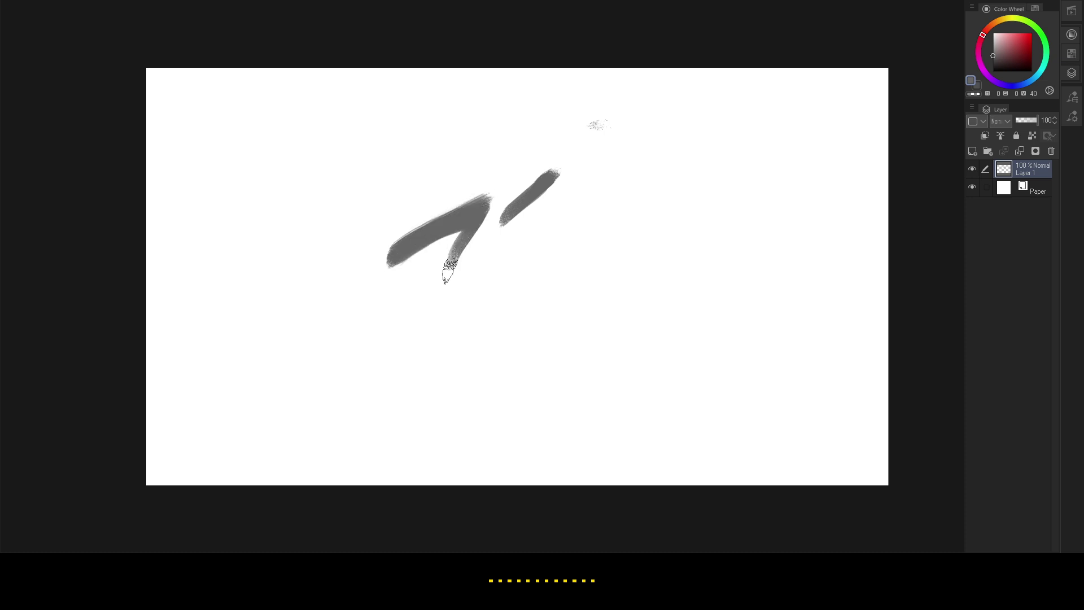
drag(460, 242, 444, 302)
drag(433, 237, 408, 298)
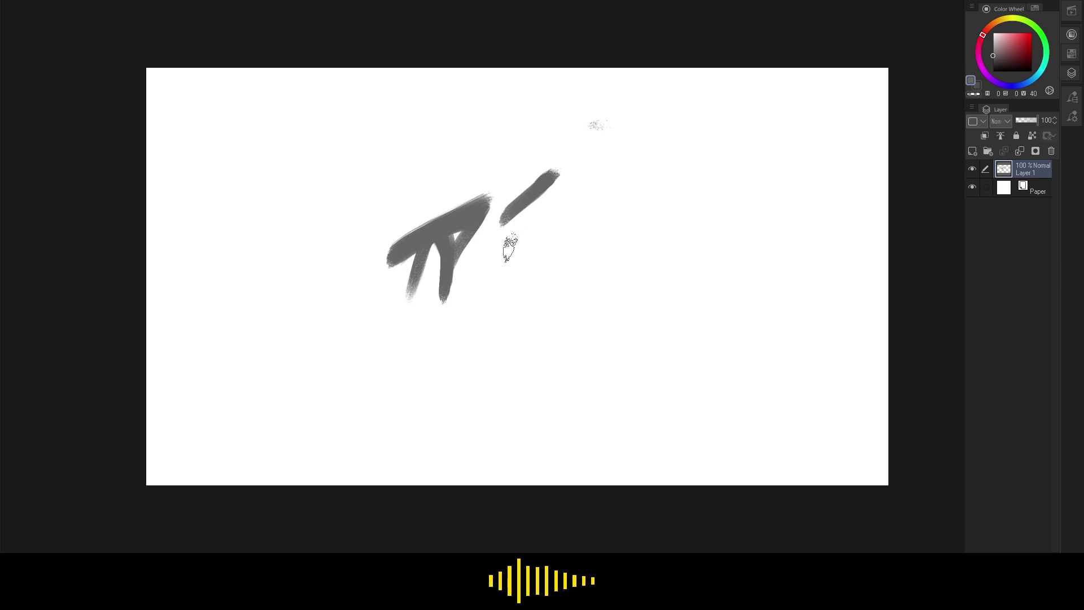
- Show the Quick Access palette and place it over the canvas edge next to the Layer palette
key(F10)
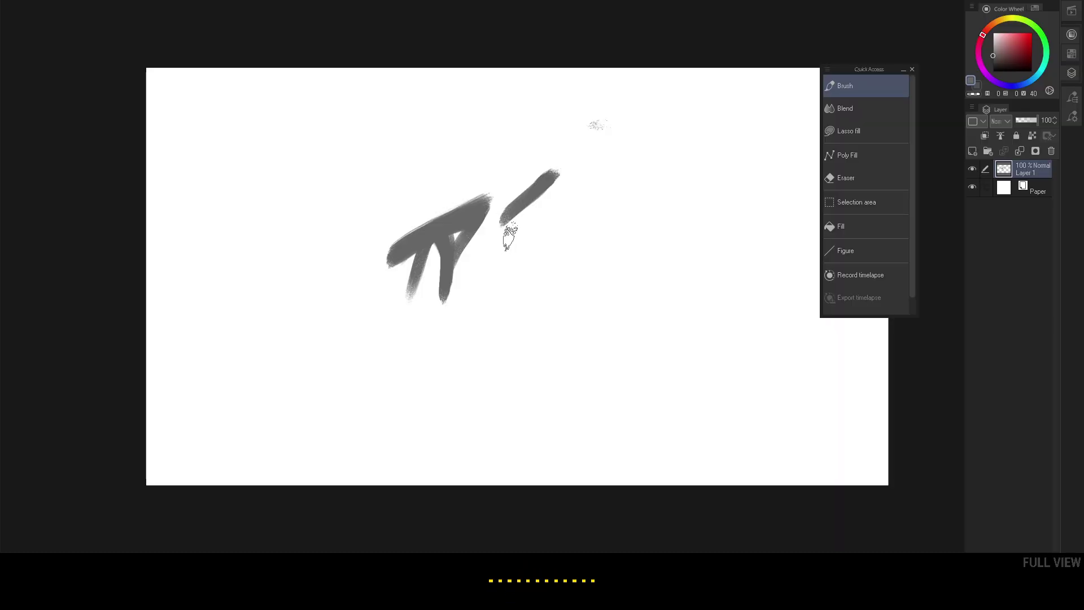
drag(869, 73, 546, 164)
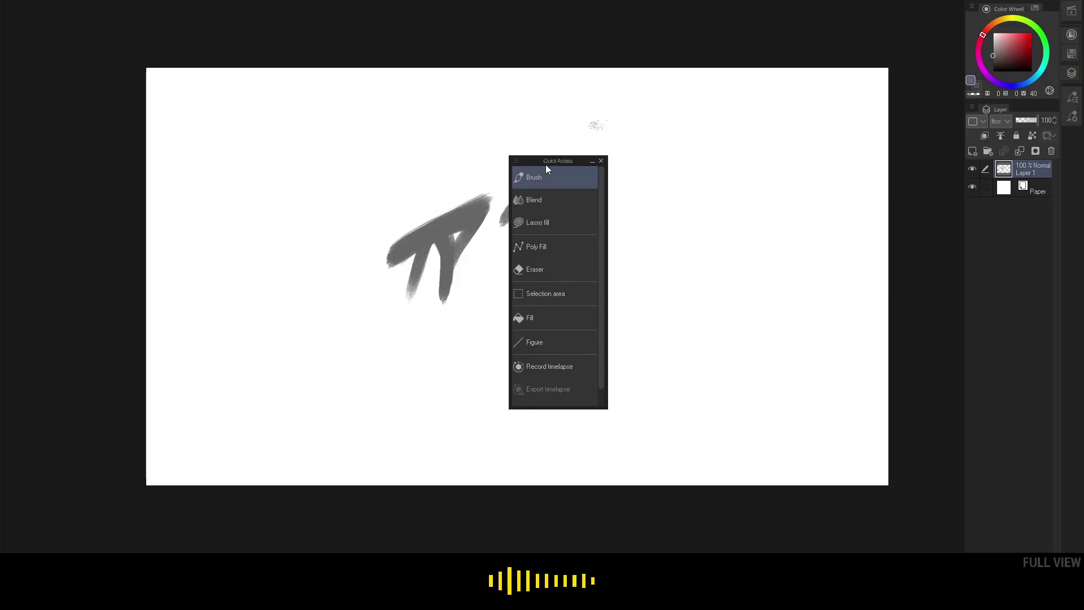
click(563, 379)
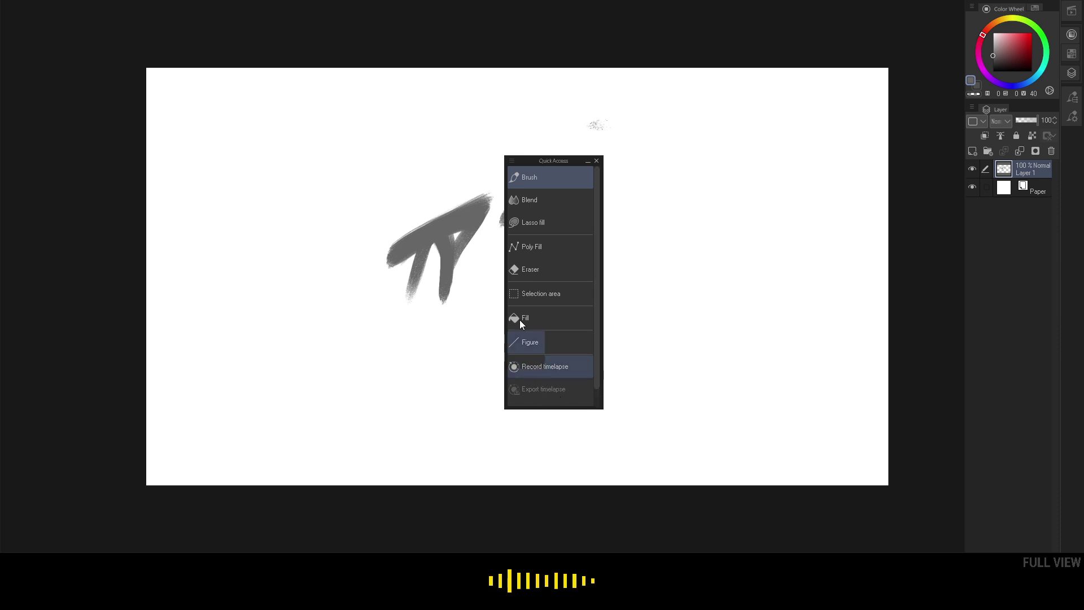
drag(529, 162, 892, 149)
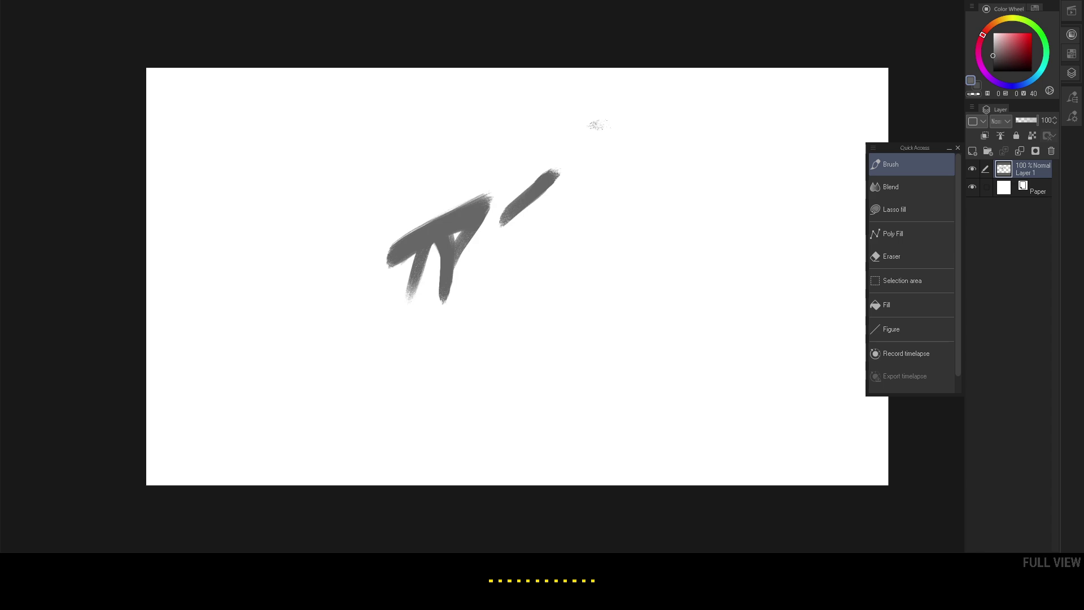
- Dock the Sub View palette along the workspace edge opposite the Layer palette and bring the flying mecha's body into view
drag(310, 28, 8, 142)
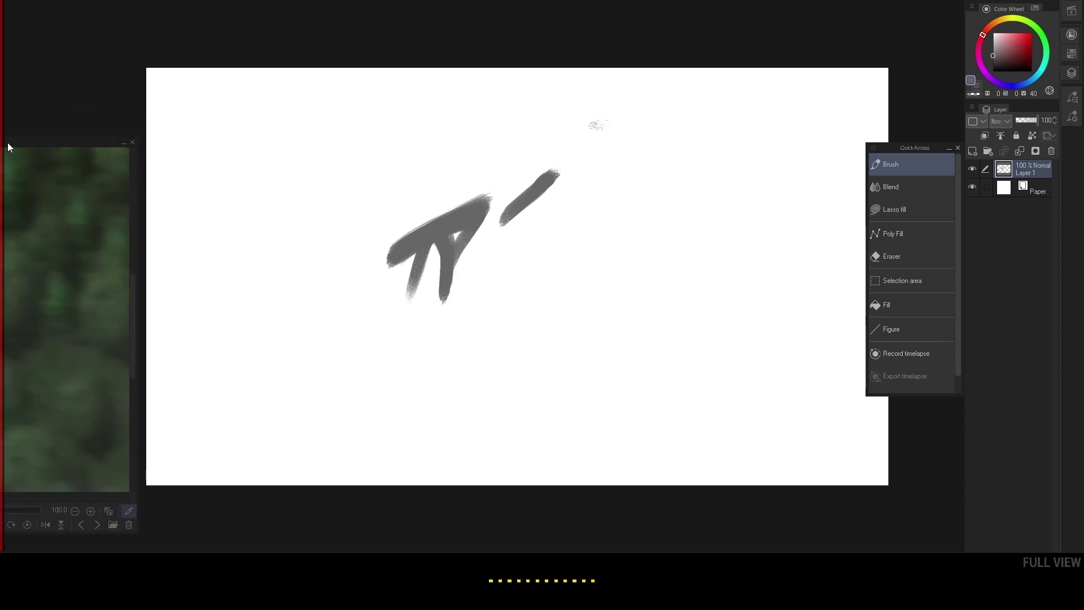
mouse_move(8, 142)
mouse_down()
mouse_move(18, 141)
mouse_move(6, 141)
mouse_up()
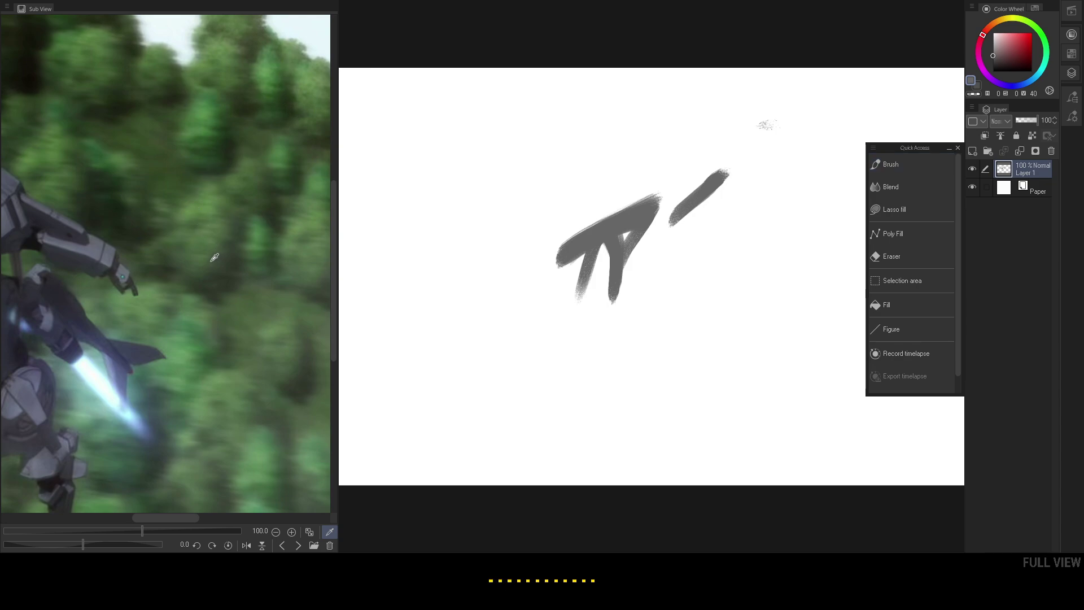
drag(167, 516, 103, 515)
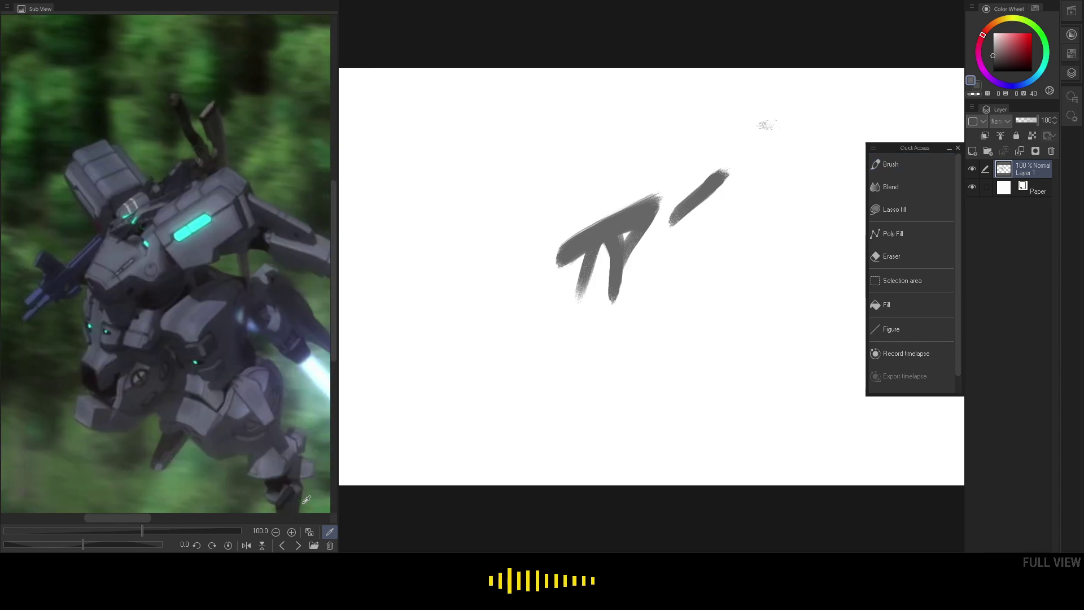
- Remove the close-up reference image of the mecha with the red circle from the Sub View
click(283, 545)
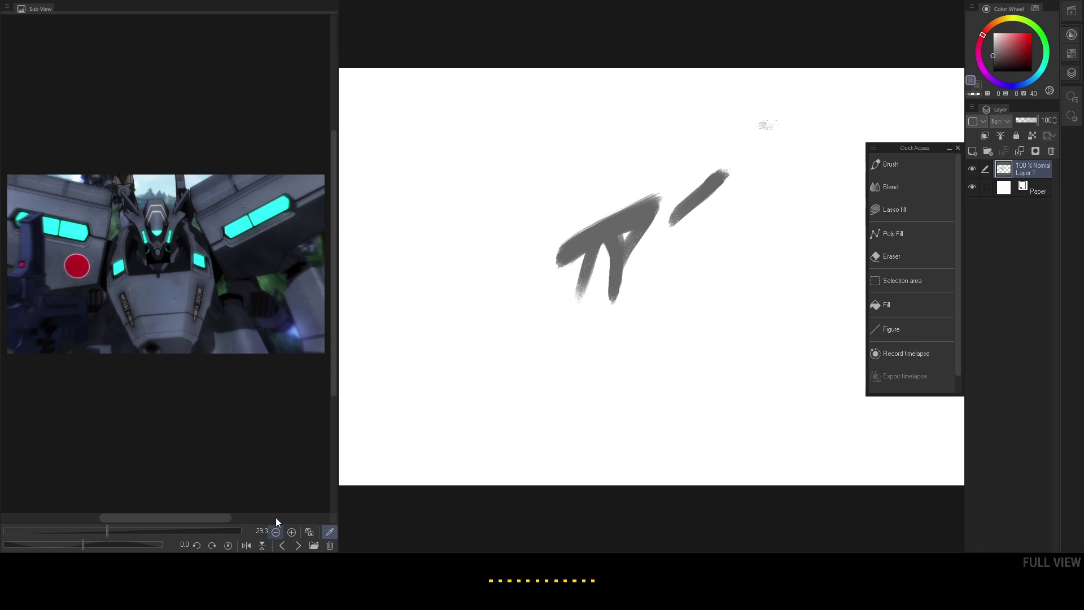
click(330, 546)
- Browse back through the Sub View's mecha reference images to the first one and forward again to the flying mecha
click(283, 546)
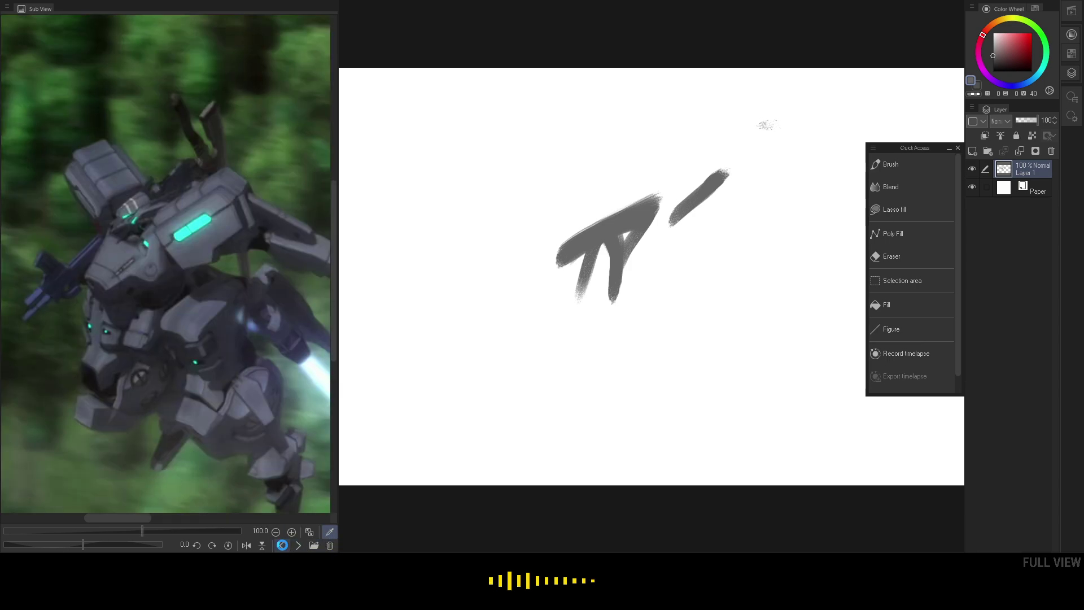
click(283, 546)
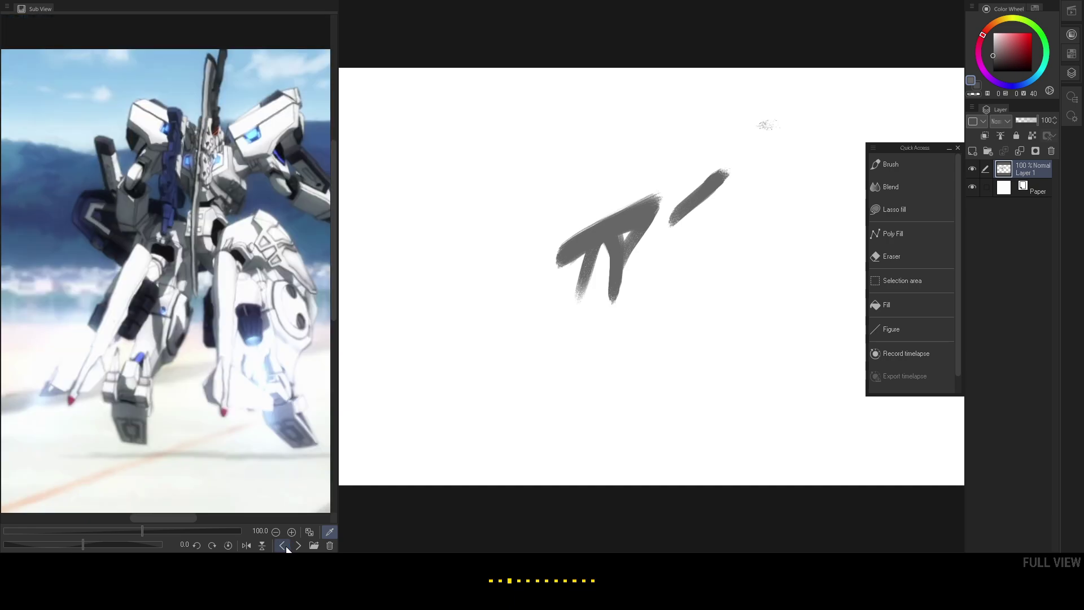
click(283, 545)
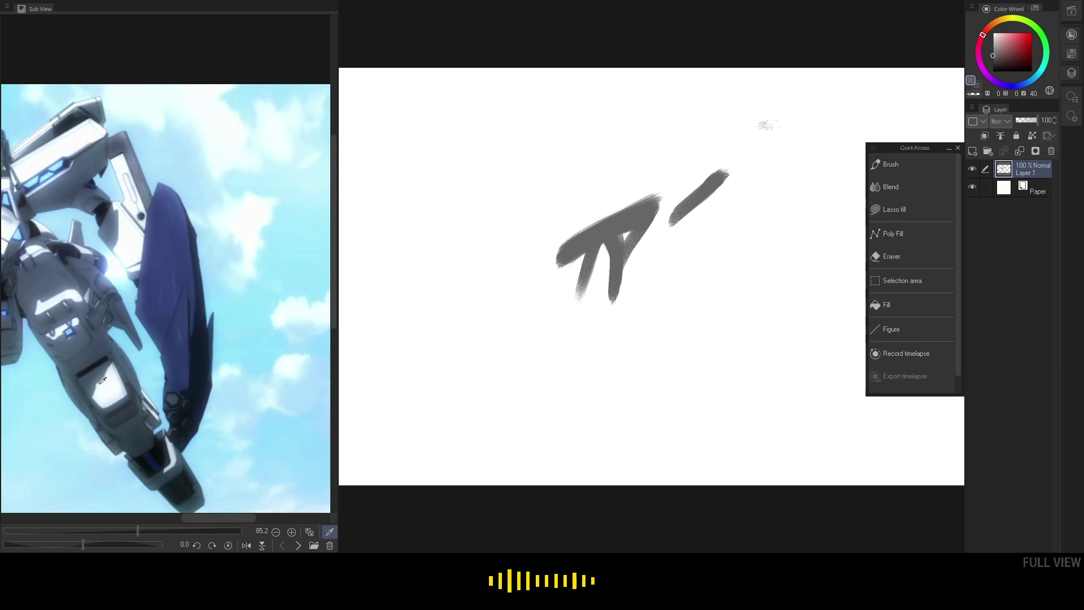
click(299, 546)
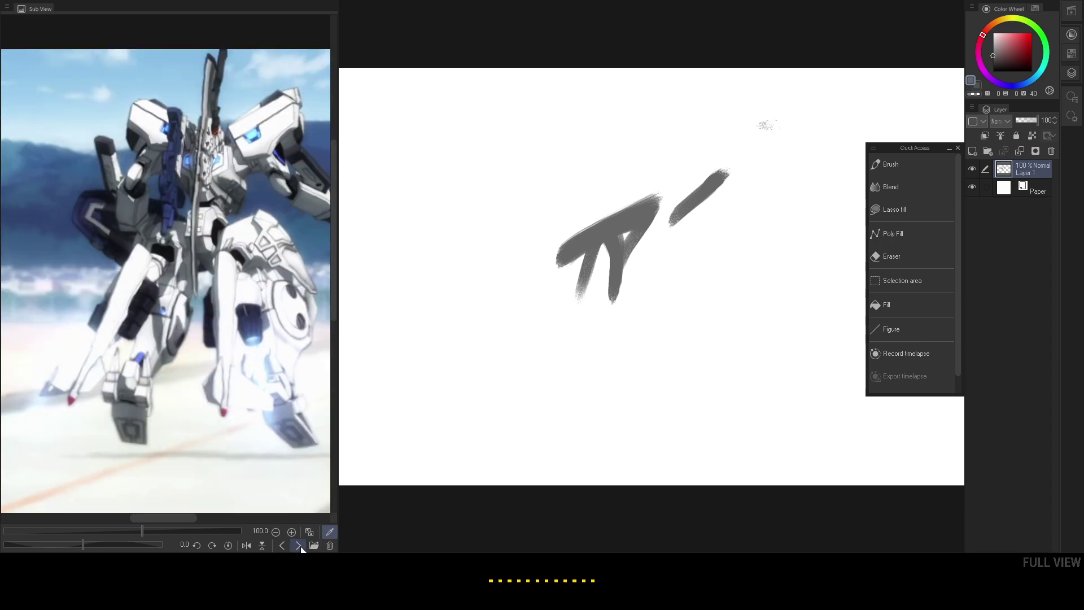
click(299, 546)
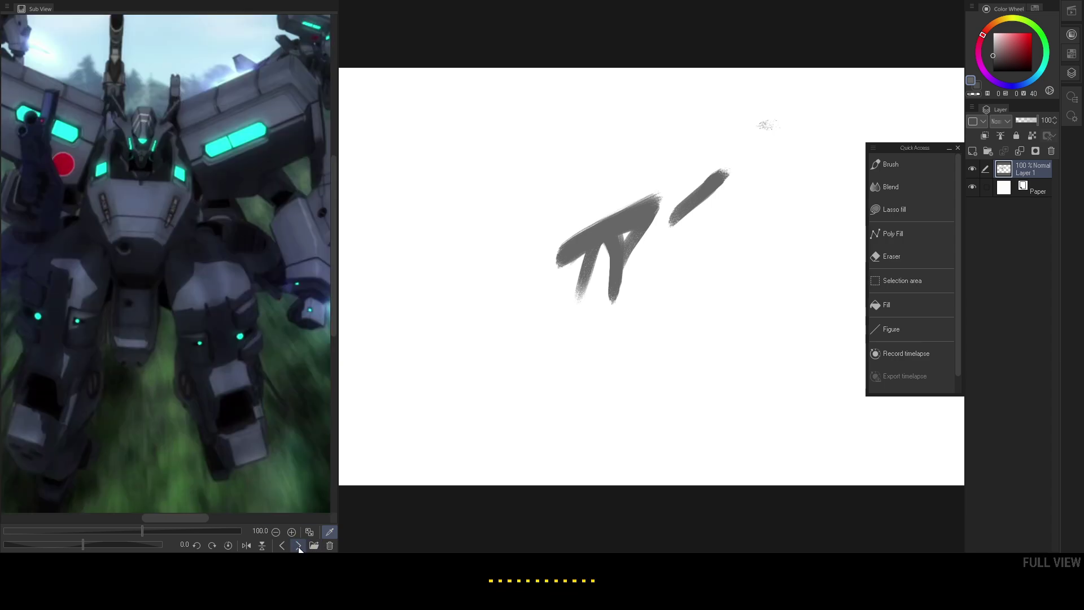
click(299, 546)
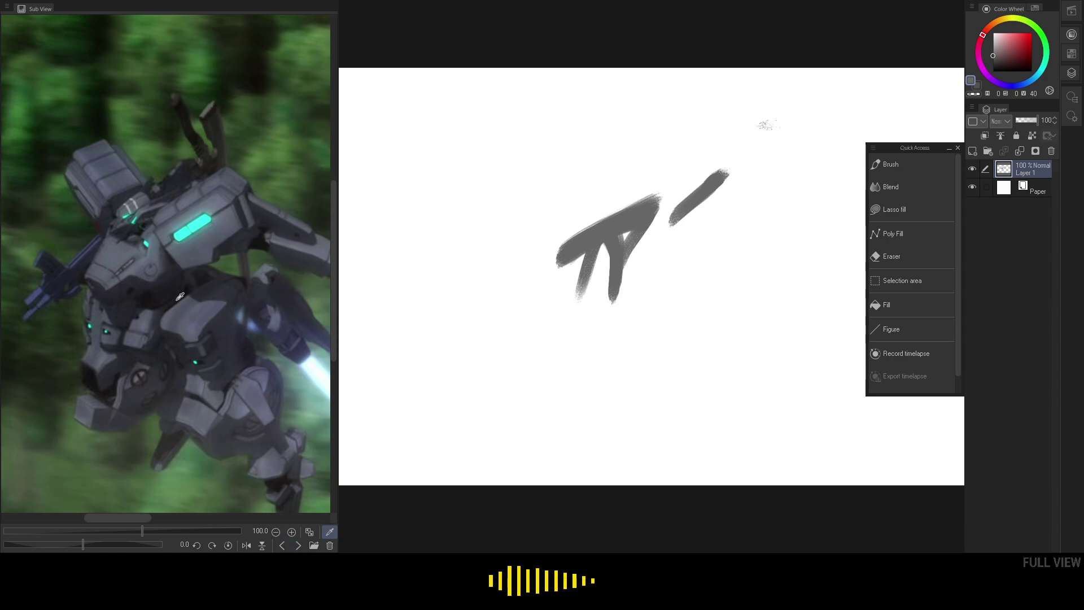
- Remove the distant forest shot and the cliffside group shots from the Sub View's reference images
click(299, 546)
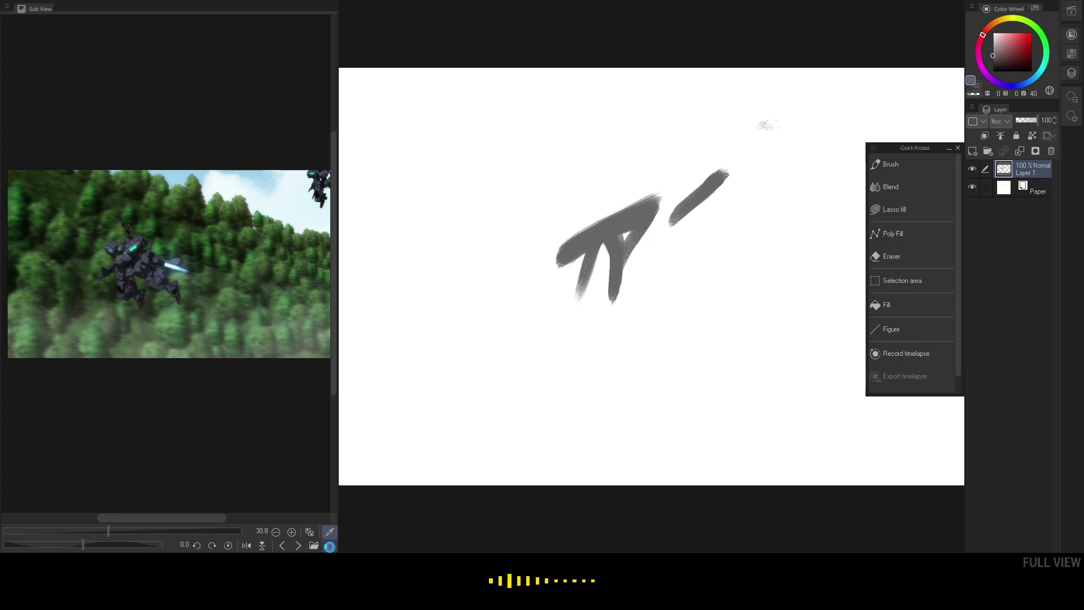
click(329, 546)
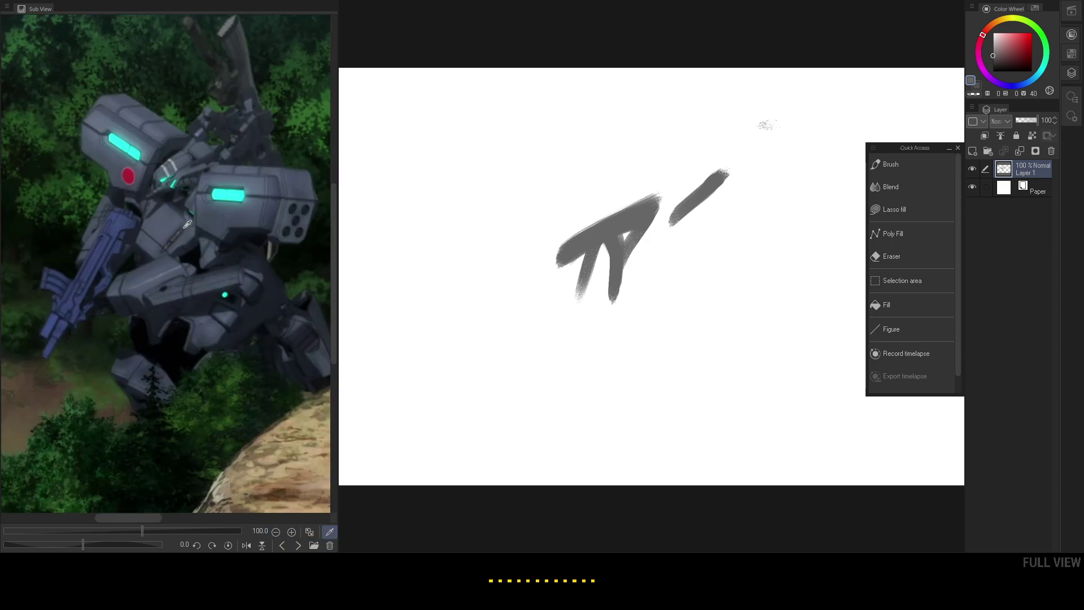
click(282, 545)
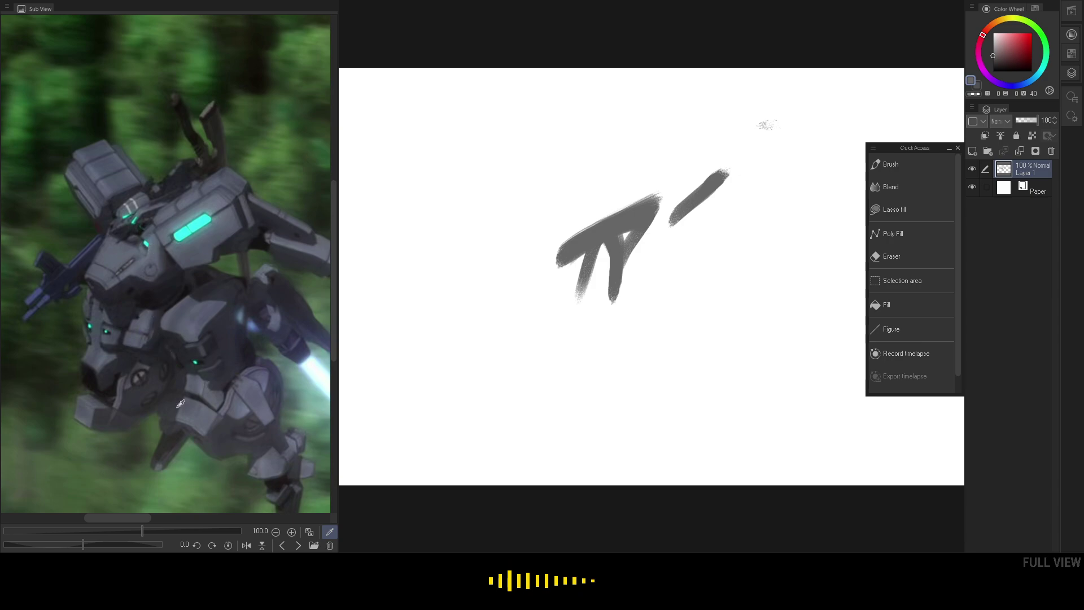
click(298, 546)
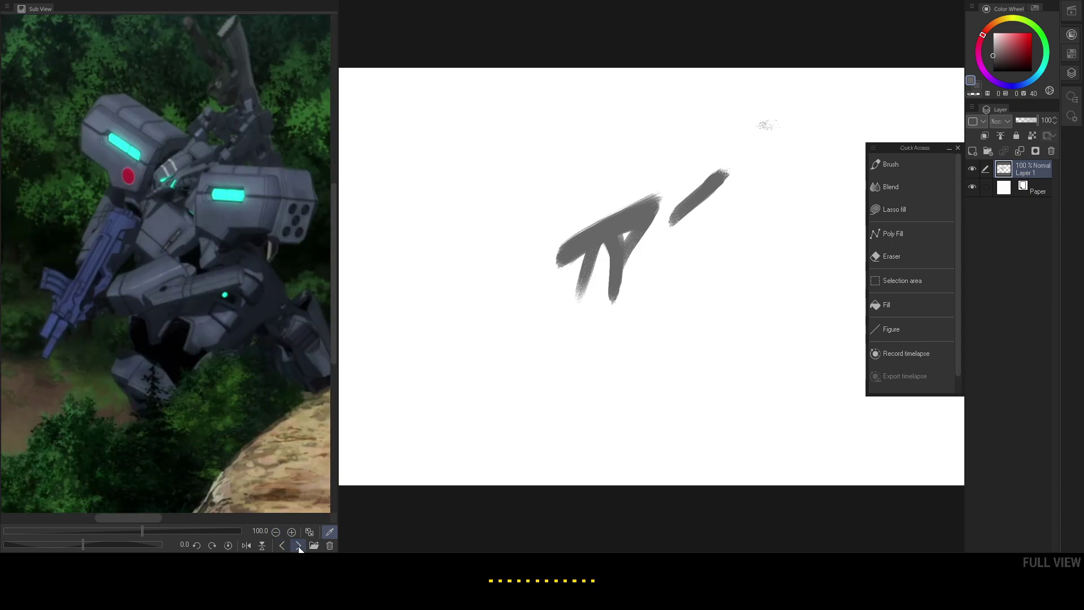
click(298, 546)
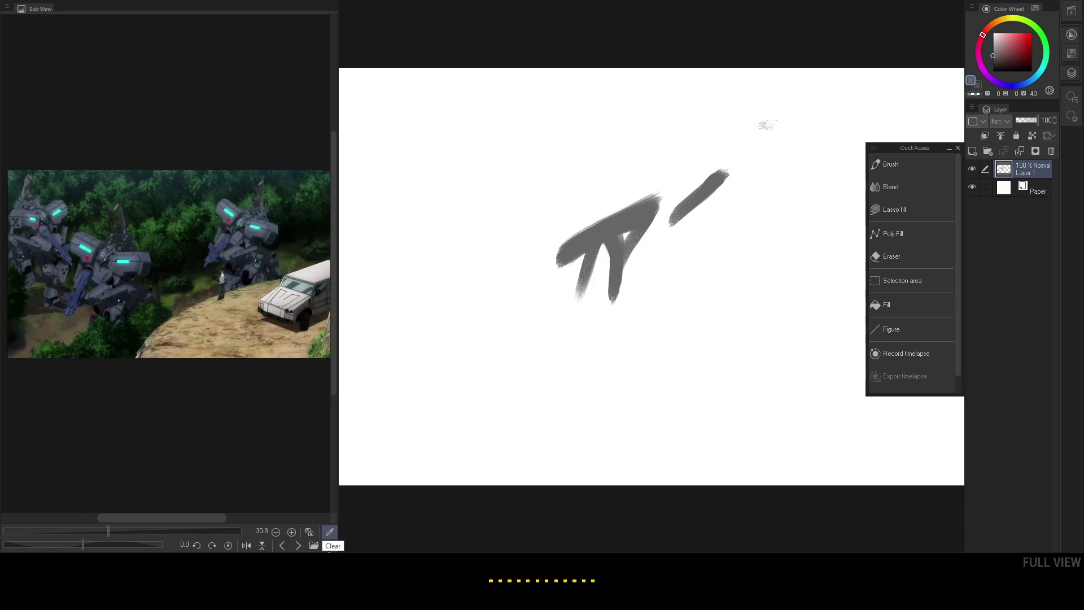
click(329, 546)
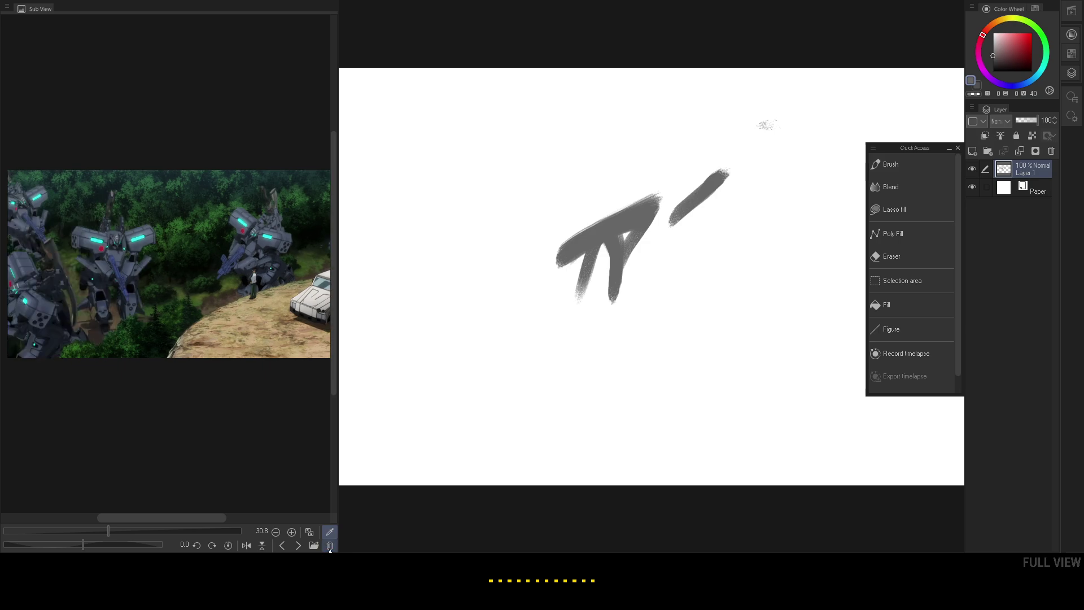
click(330, 545)
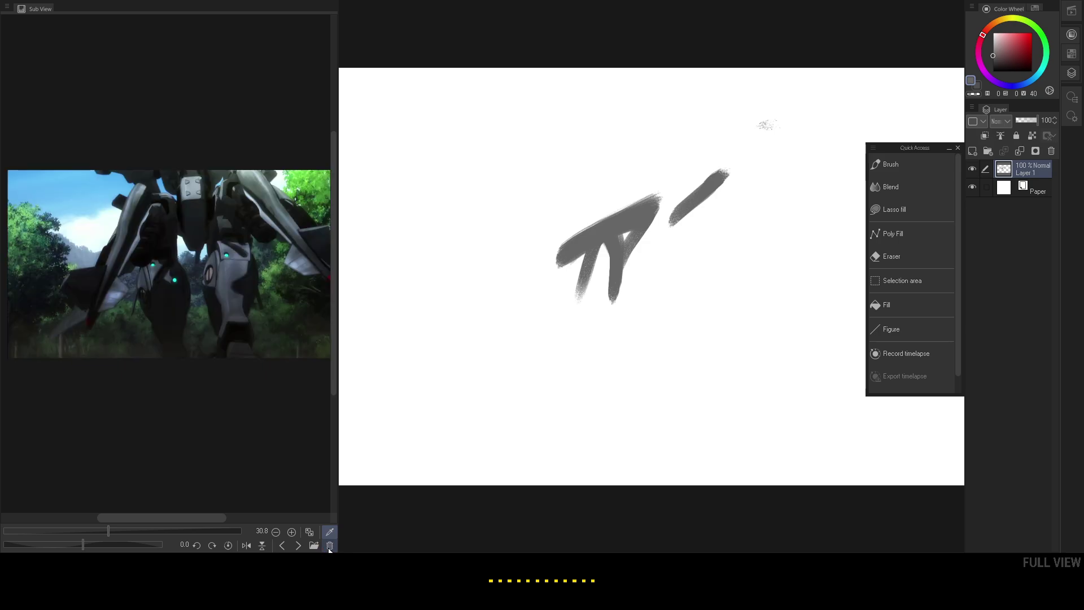
click(330, 545)
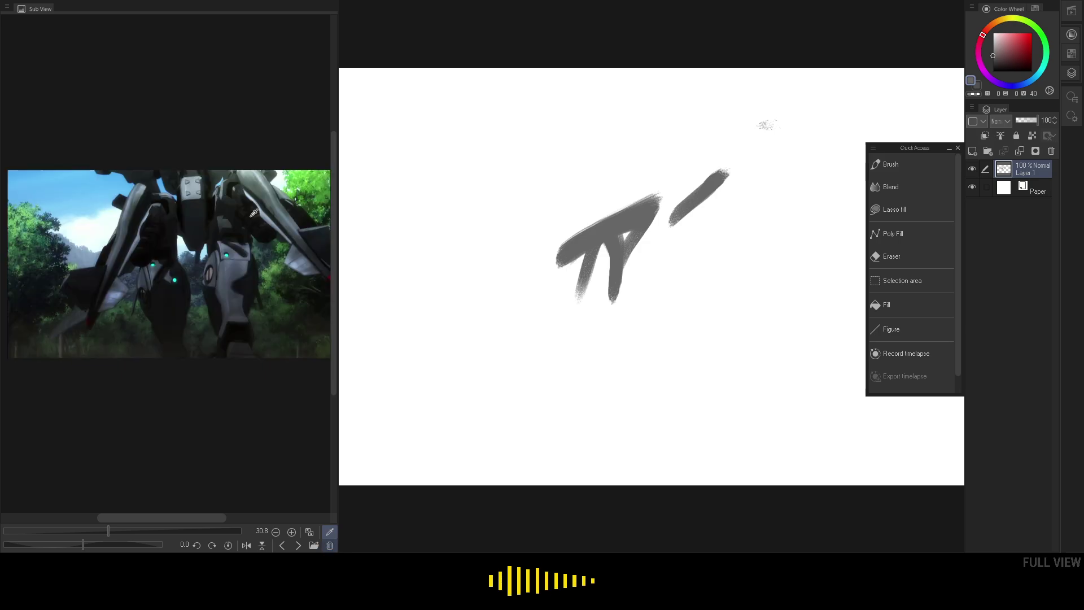
- Switch the Sub View to the crouching mecha with the missile pod and widen the palette to show the whole image
click(298, 545)
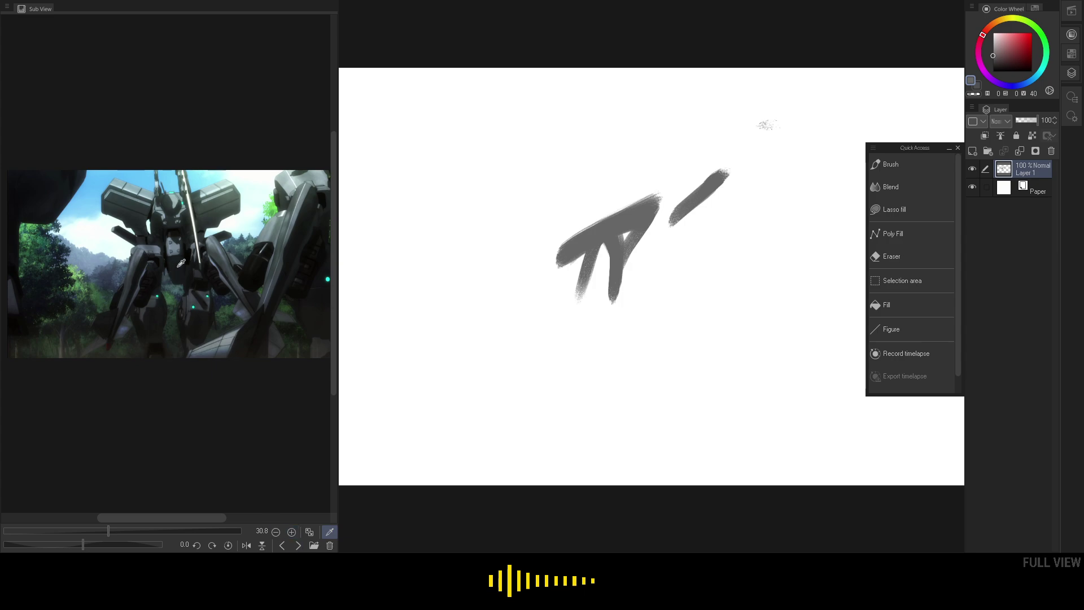
click(298, 545)
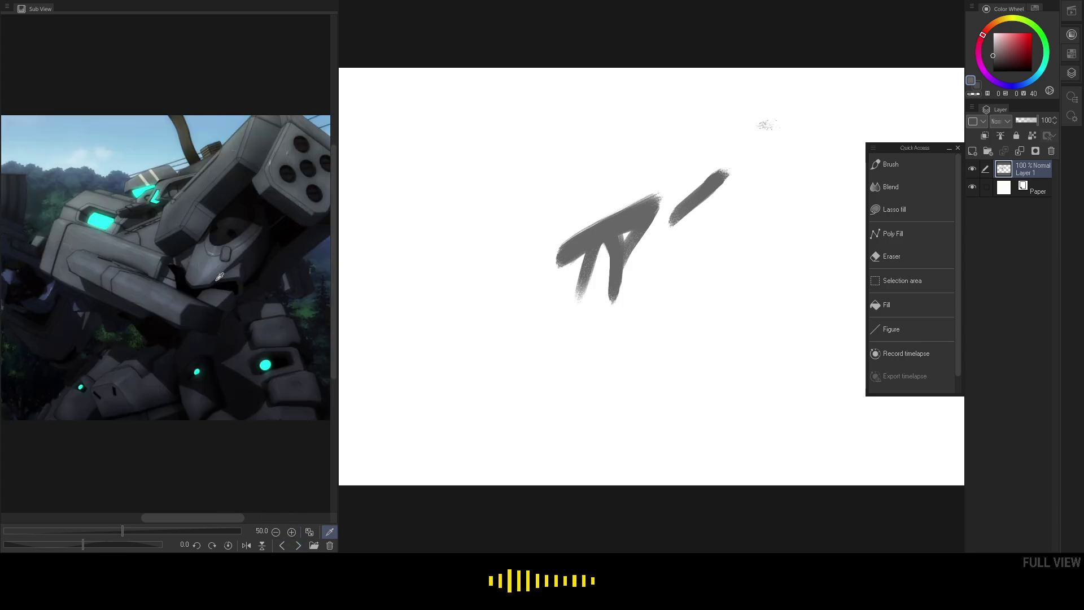
mouse_move(236, 518)
mouse_down()
mouse_move(247, 522)
mouse_move(237, 522)
mouse_up()
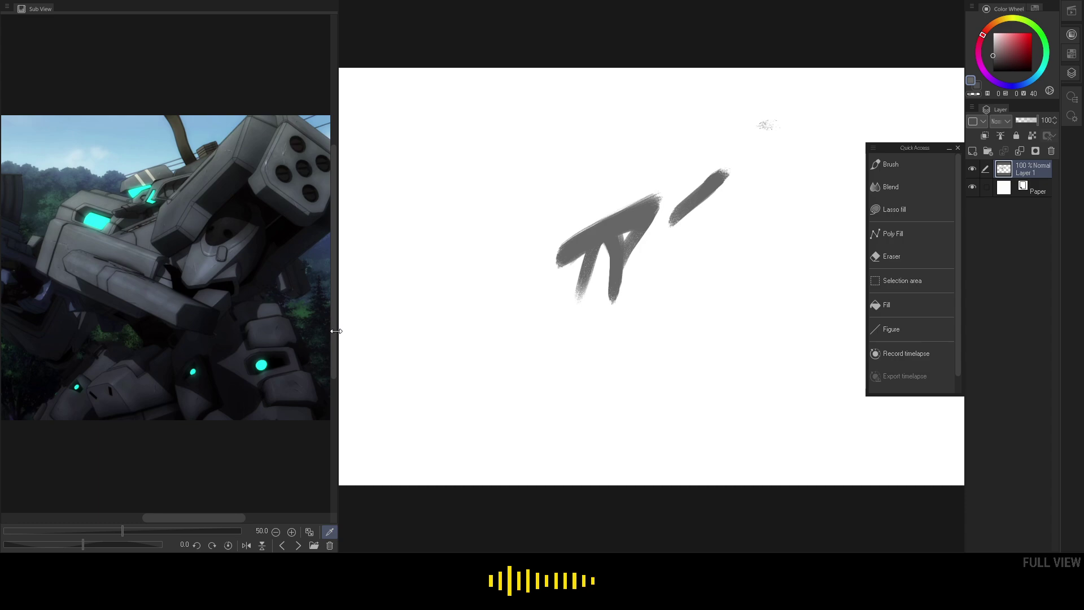
drag(337, 330, 536, 393)
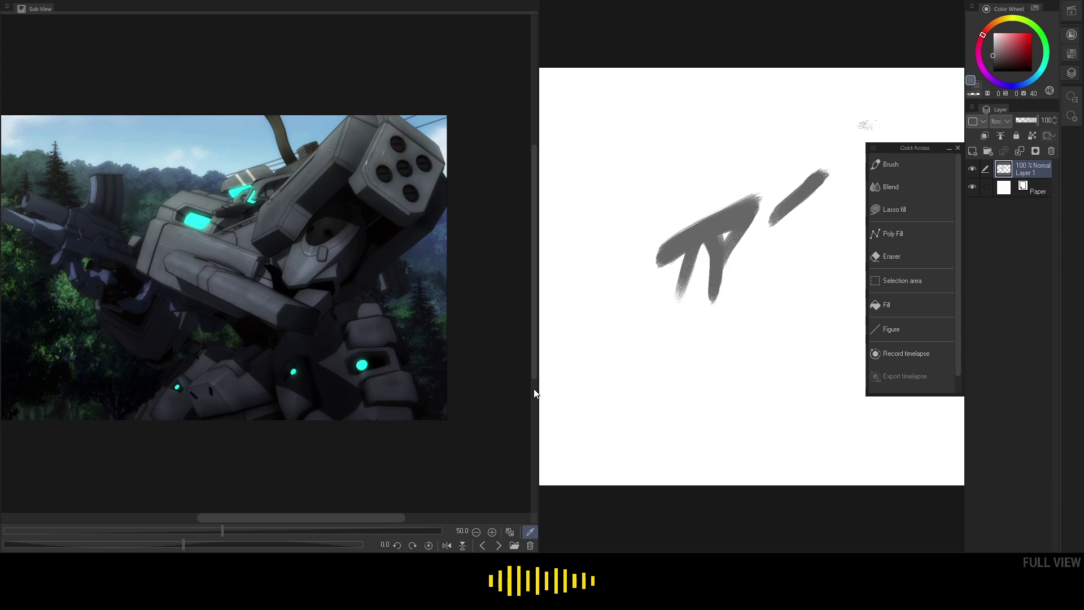
- Hide the floating Quick Access palette and show it again
key(Tab)
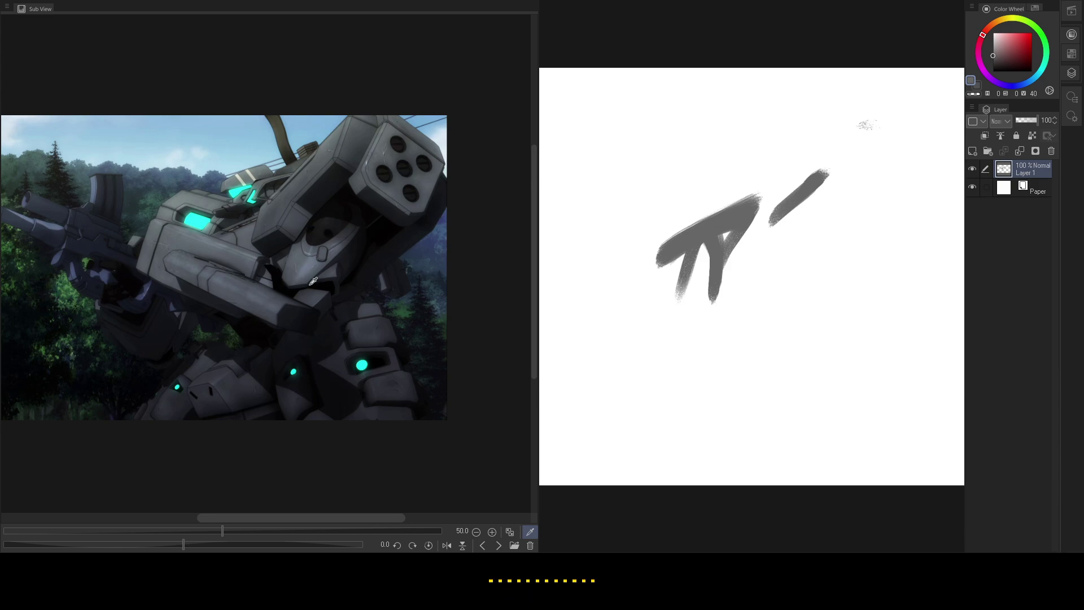
key(Tab)
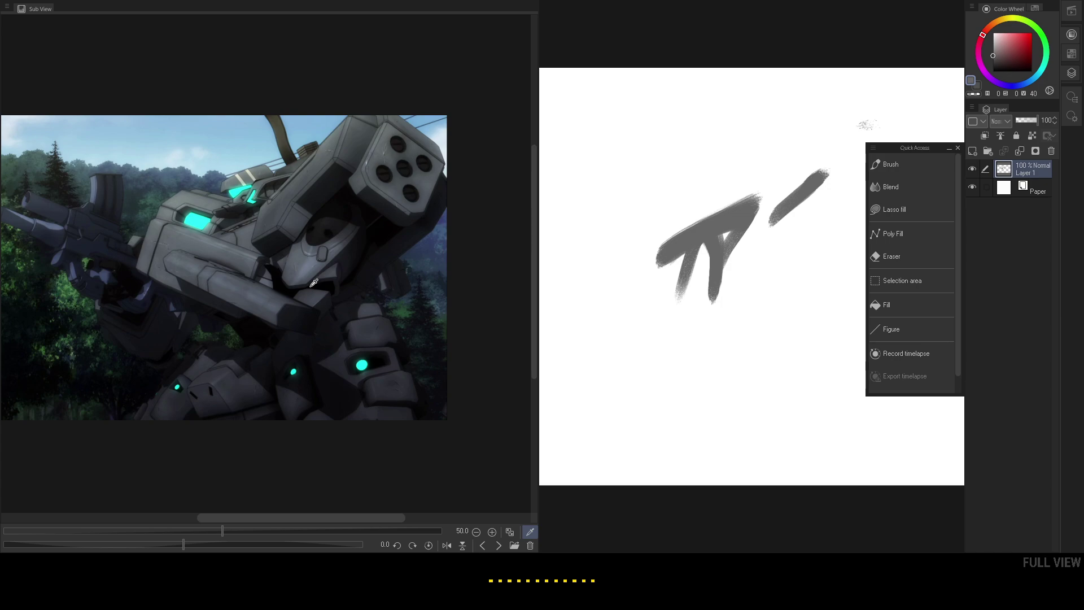
- Undock the Sub View palette and reposition it as a floating window over the canvas
drag(212, 6, 264, 25)
key(alt+Tab)
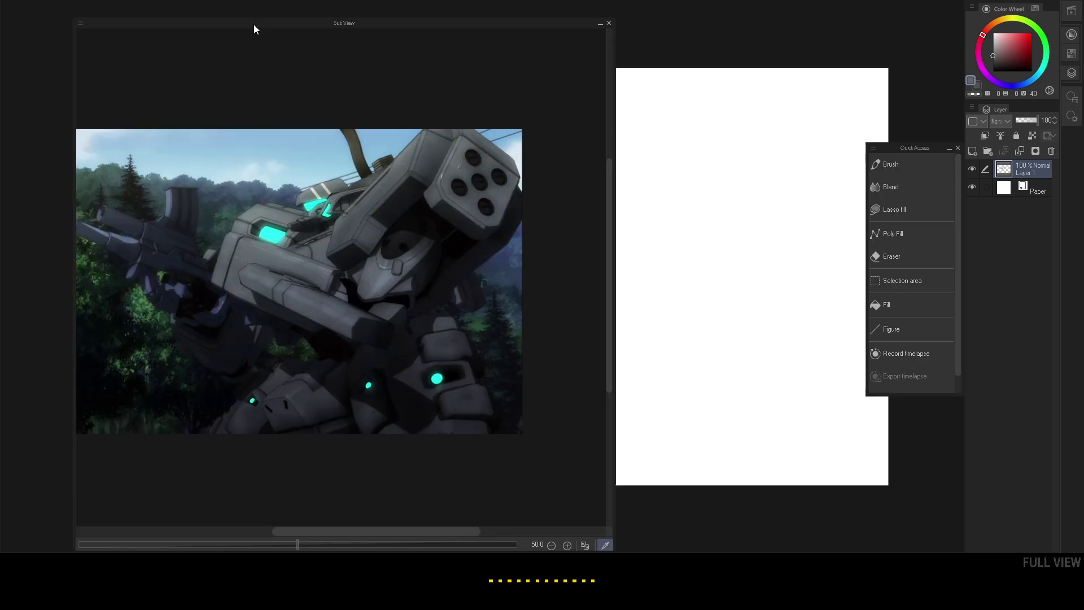
key(Tab)
drag(261, 23, 205, 15)
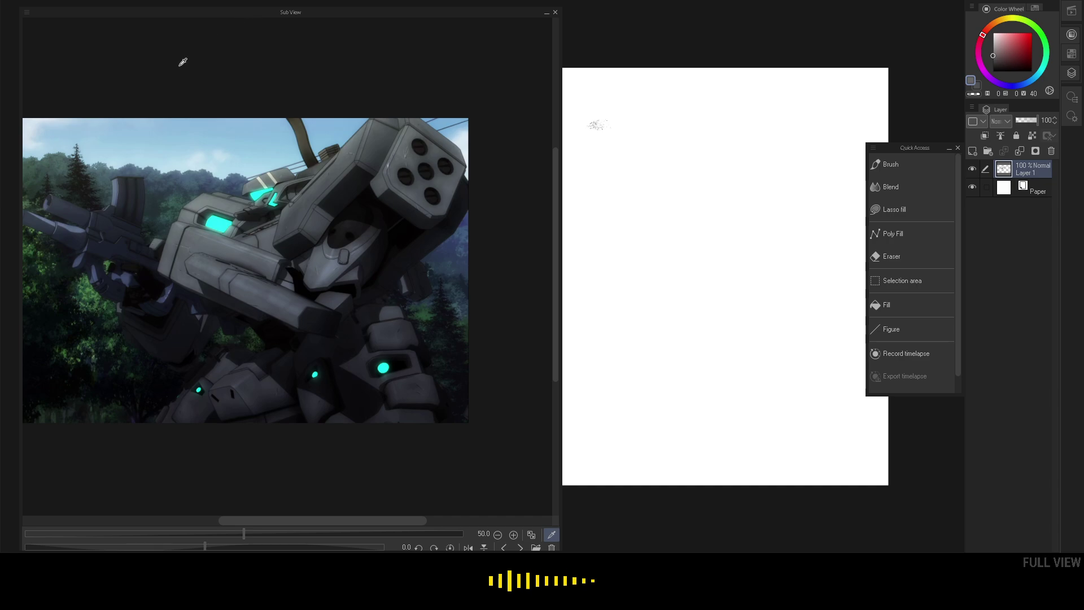
drag(253, 12, 277, 43)
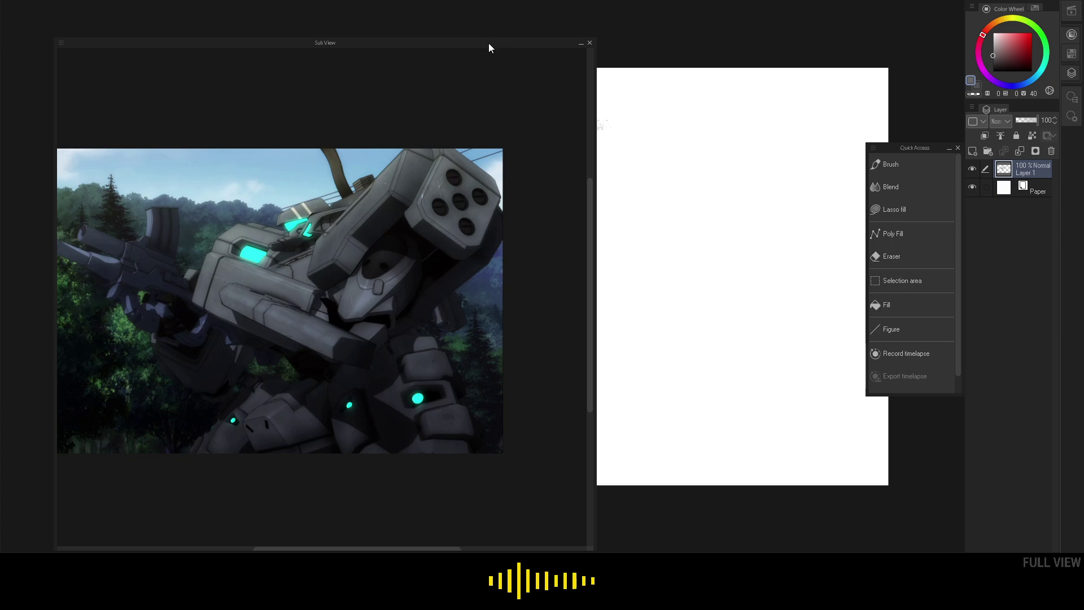
drag(489, 47, 442, 10)
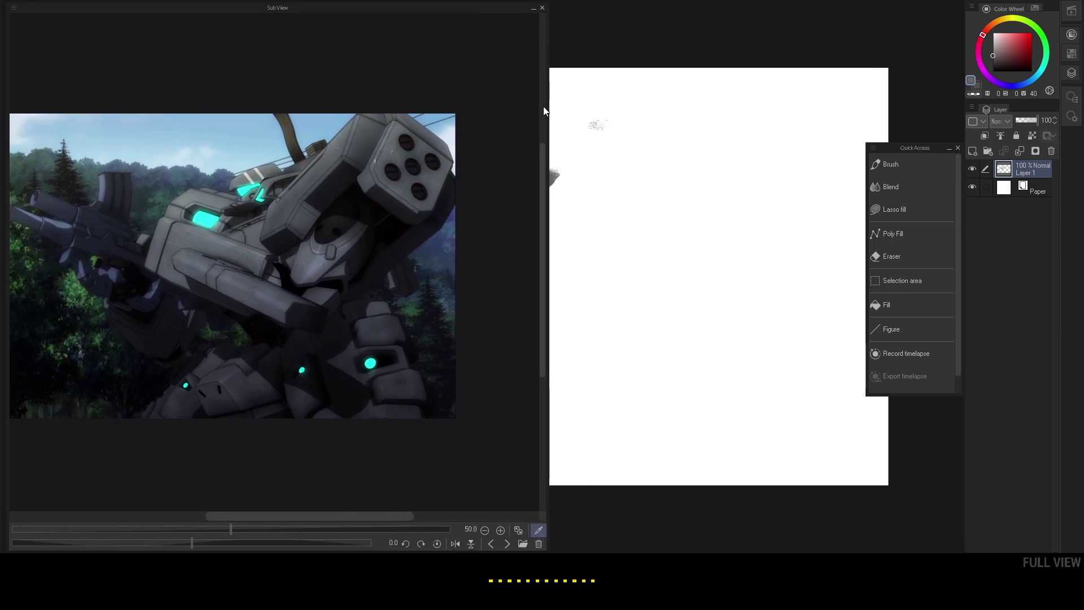
- Narrow the floating Sub View palette slightly and dock it back beside the canvas, opposite the Layer palette
drag(548, 106, 543, 106)
drag(388, 12, 2, 111)
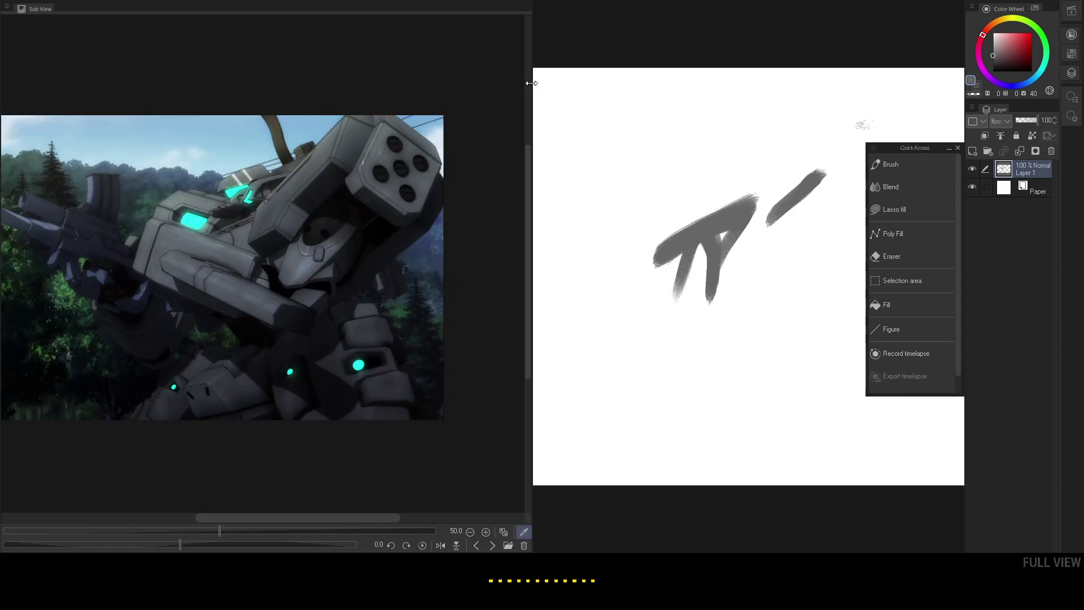
- Narrow the docked Sub View palette and reduce its reference image to 33.3 so the mecha fits the smaller width
drag(532, 83, 370, 108)
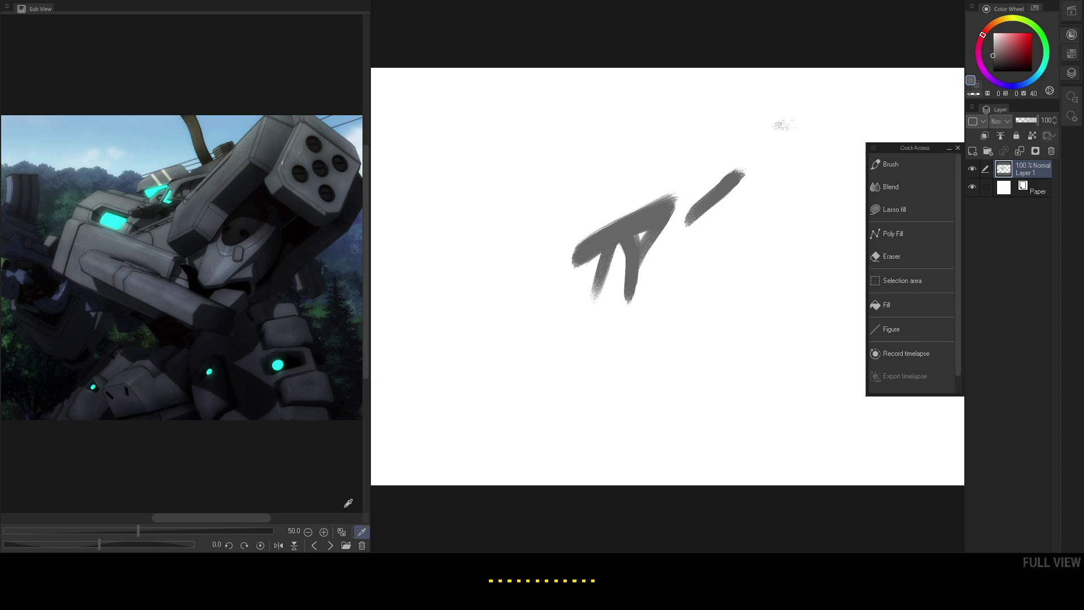
click(308, 533)
mouse_move(254, 518)
mouse_down()
mouse_move(237, 518)
mouse_move(253, 518)
mouse_up()
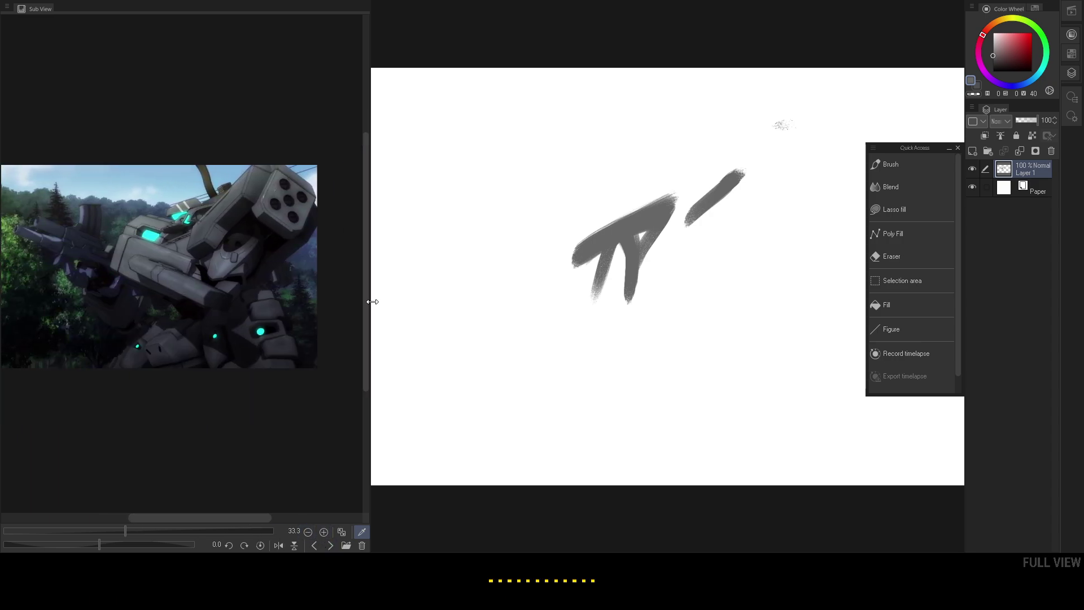
drag(371, 301, 311, 300)
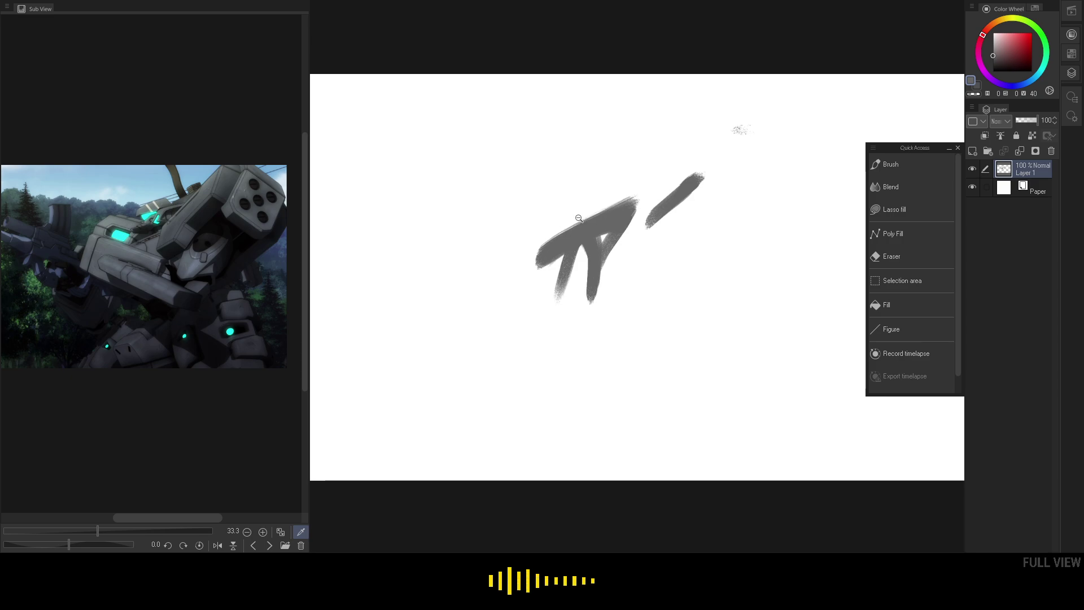
- Activate the Brush tool and display the Basic group in its floating Sub Tool palette
key(b)
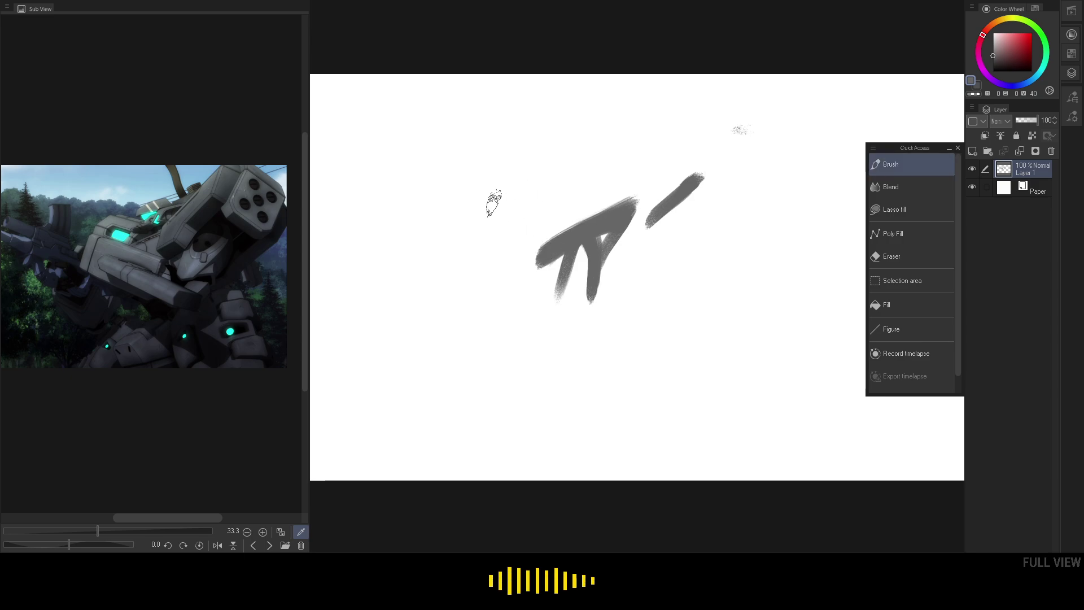
key(b)
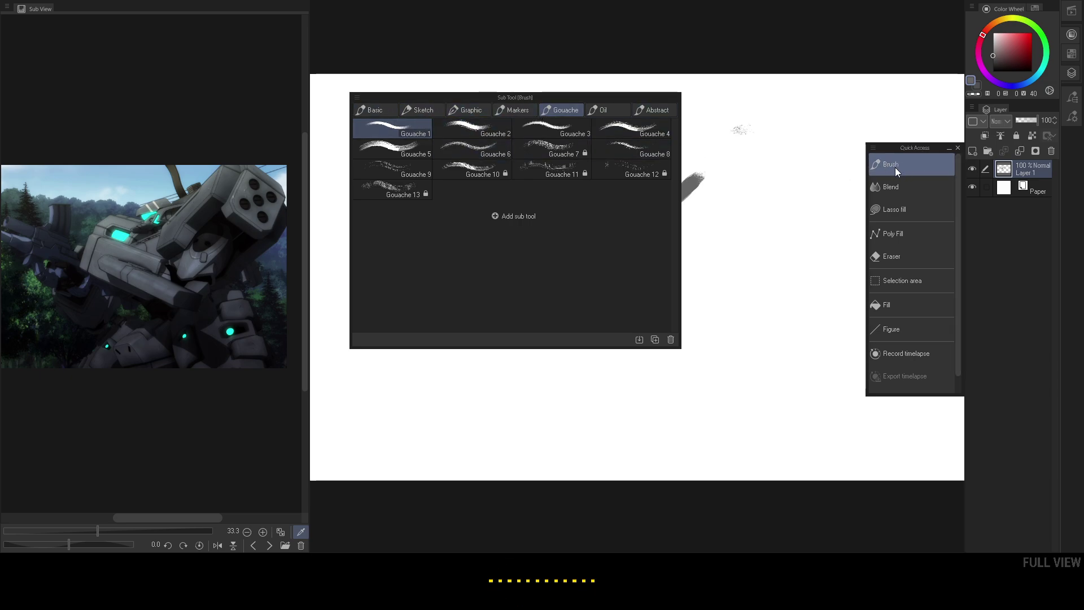
click(415, 109)
click(378, 111)
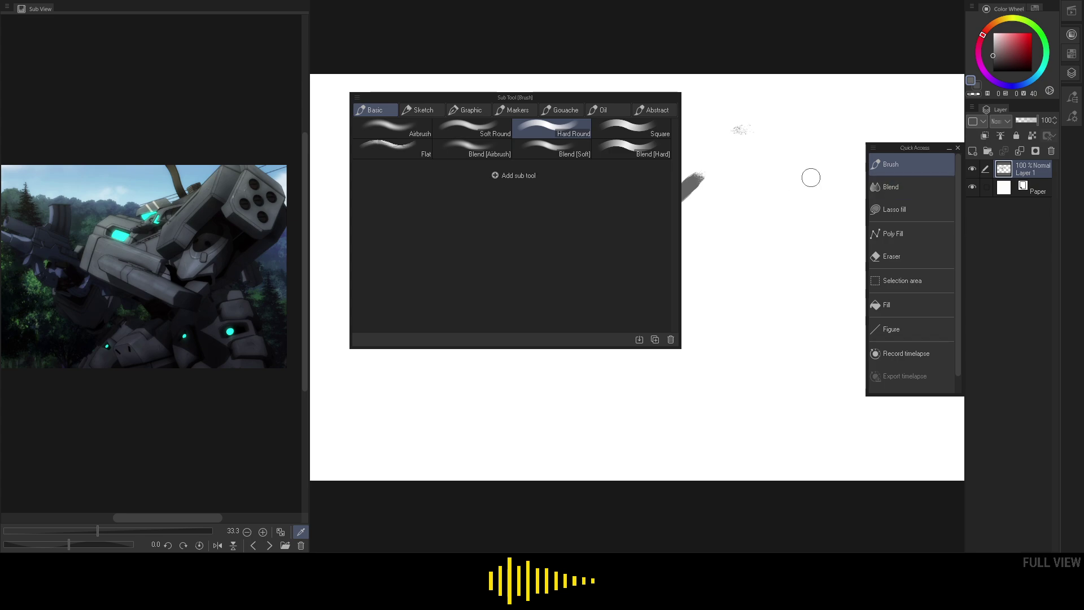
- Switch to Blend and back to Brush, then paint broad grey test strokes across the existing marks using the Basic brushes
click(915, 186)
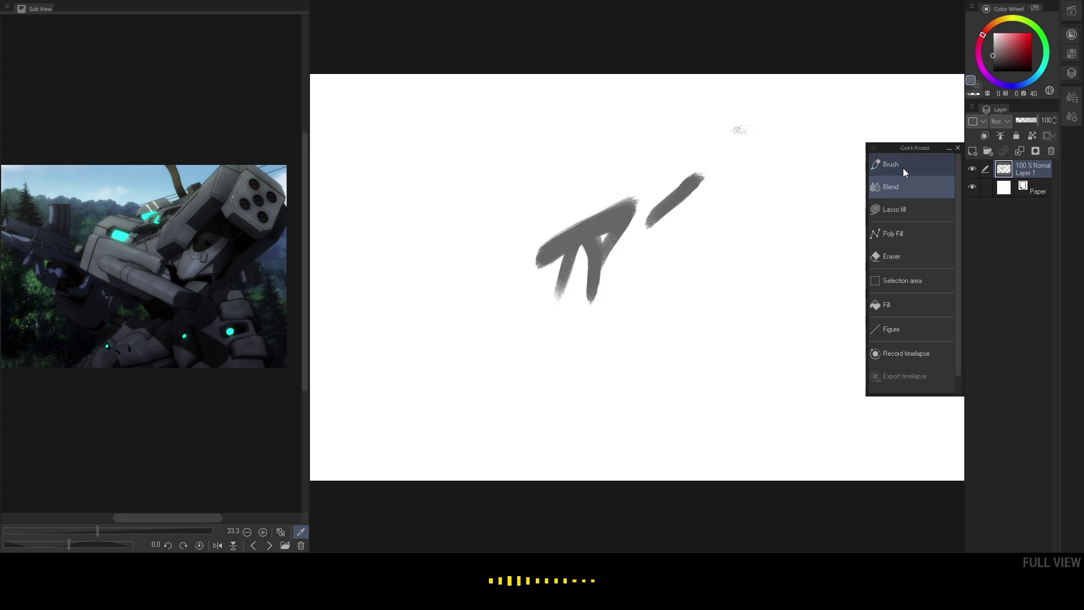
click(903, 167)
right_click(533, 240)
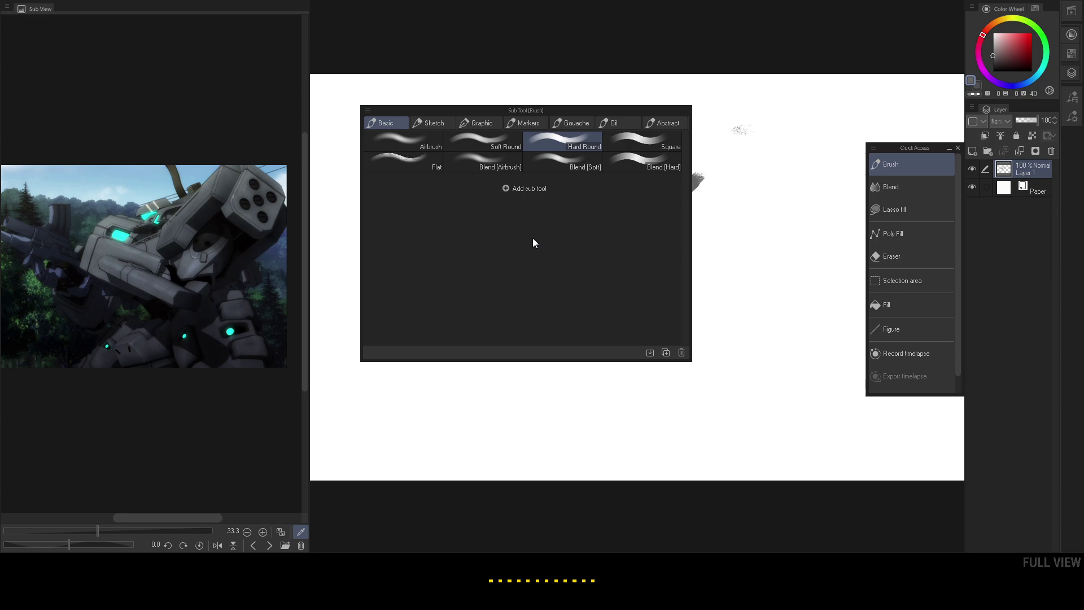
click(576, 161)
mouse_move(754, 202)
mouse_down()
mouse_move(598, 208)
mouse_move(376, 288)
mouse_move(647, 179)
mouse_up()
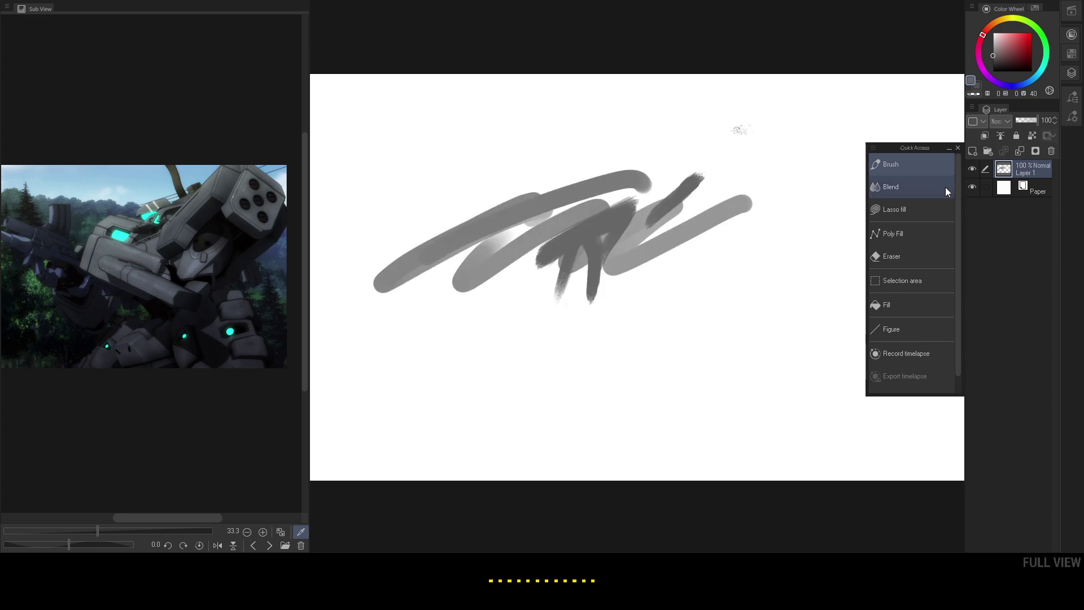
- Compare the Blend tool's sub tools with the blend brushes duplicated in the Brush tool's Basic group
click(927, 189)
right_click(551, 254)
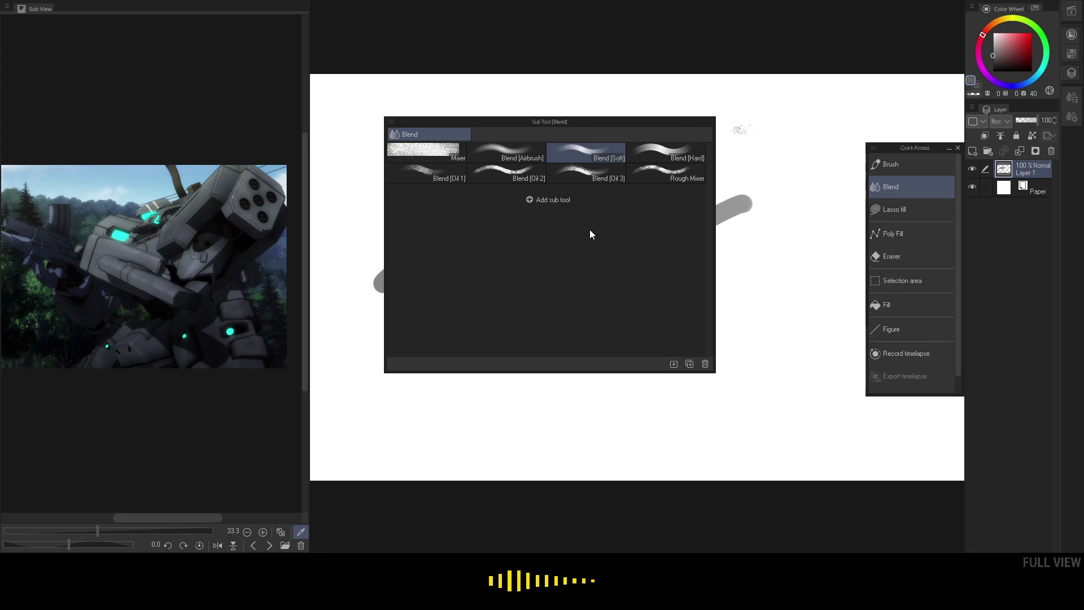
click(891, 164)
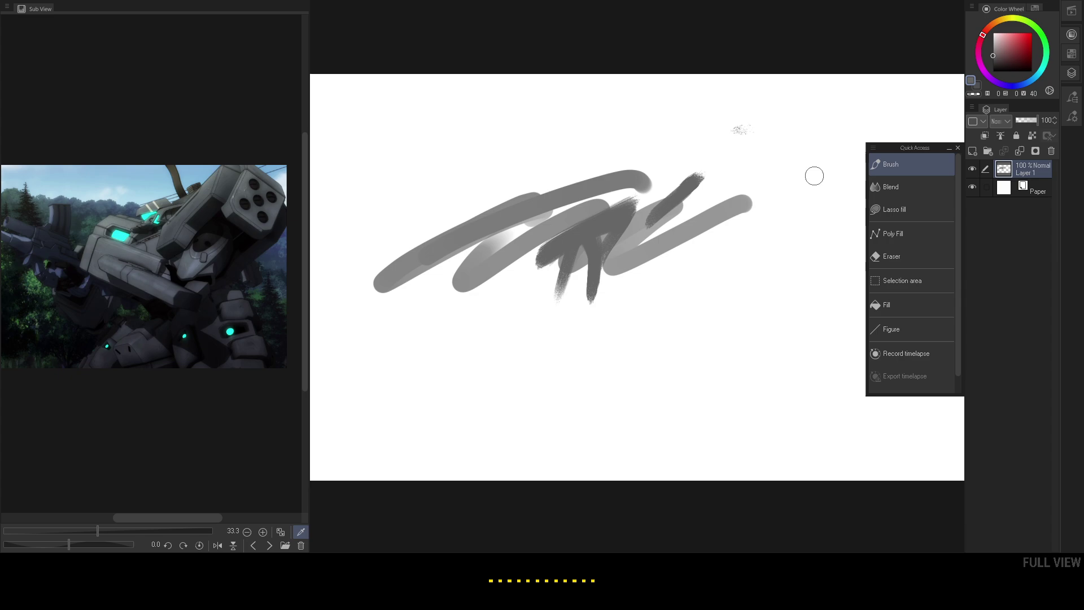
right_click(484, 237)
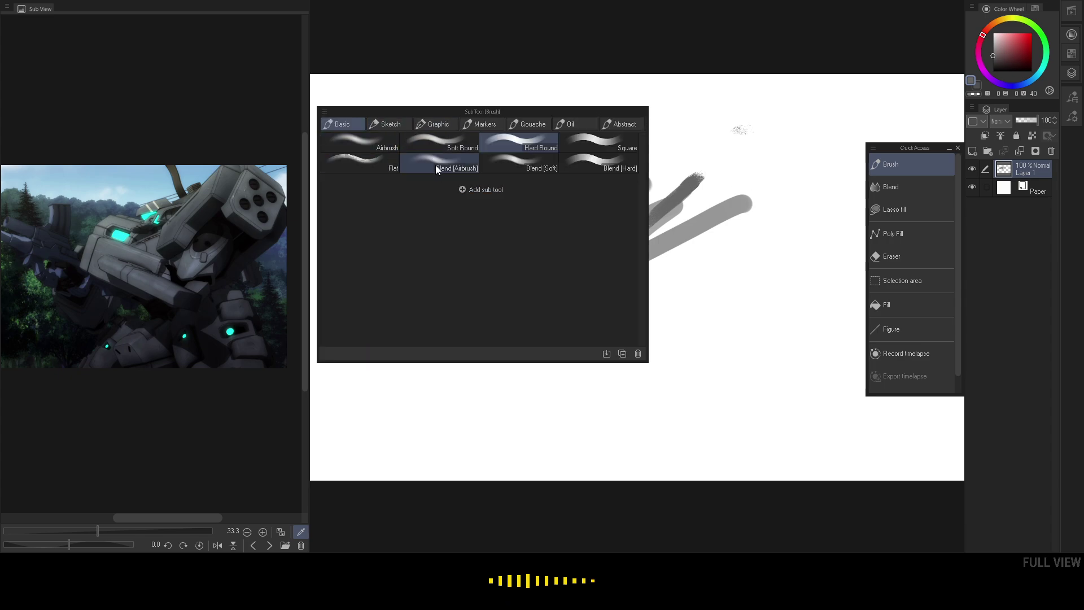
click(923, 187)
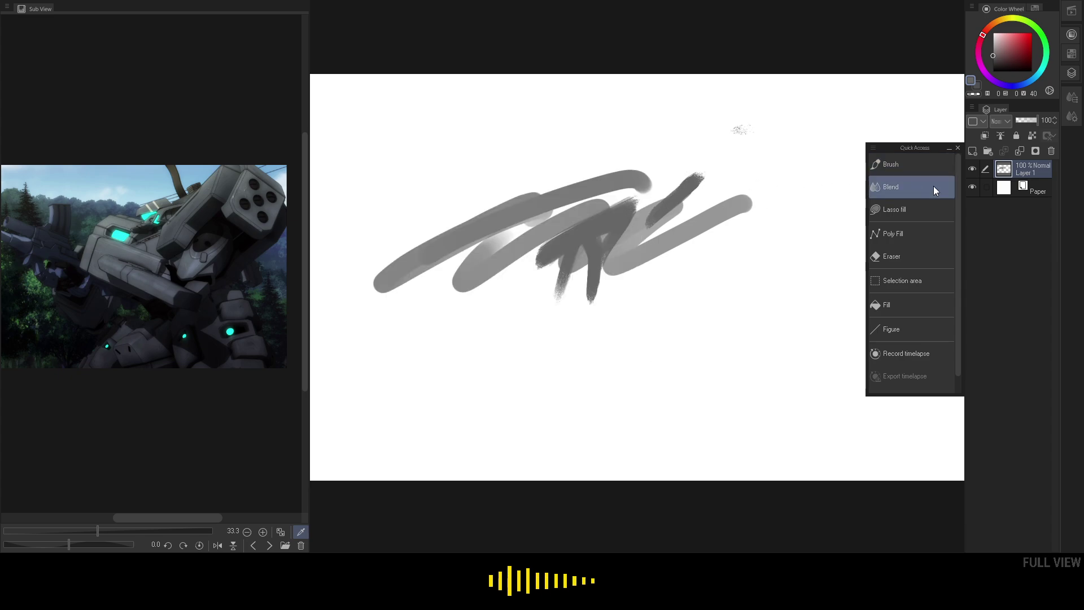
right_click(571, 225)
click(626, 139)
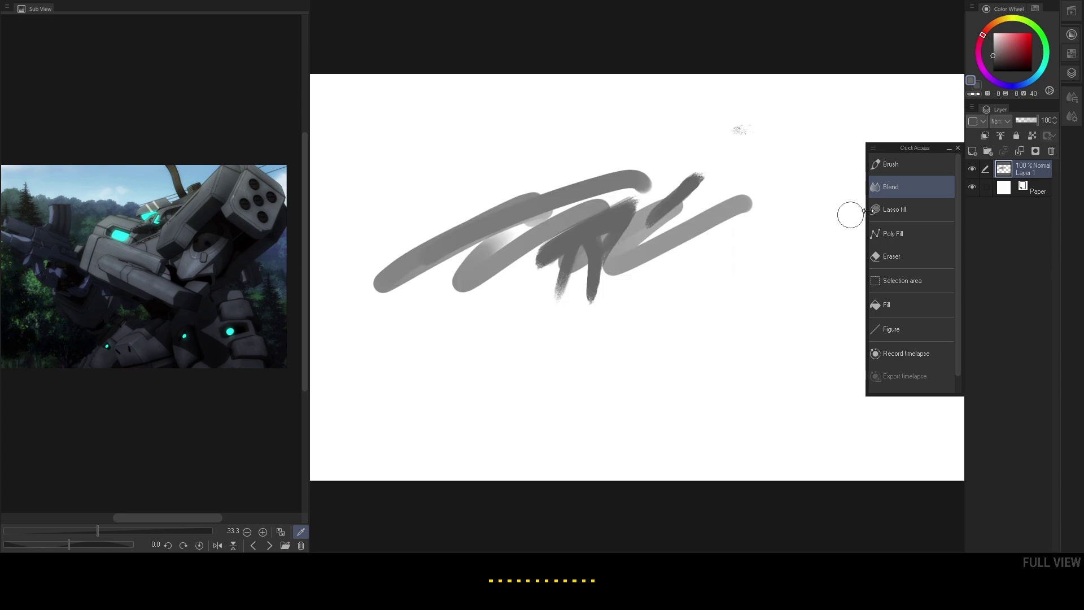
- Delete Blend [Airbrush], Blend [Soft] and Blend [Hard] from the Brush tool's Basic group
click(932, 168)
key(shift+b)
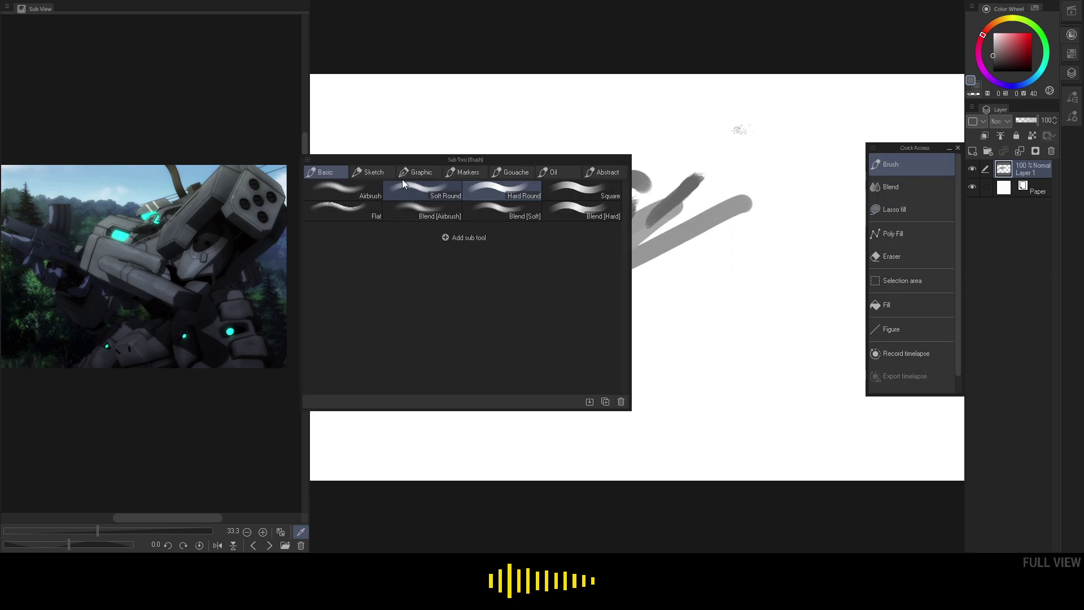
right_click(436, 215)
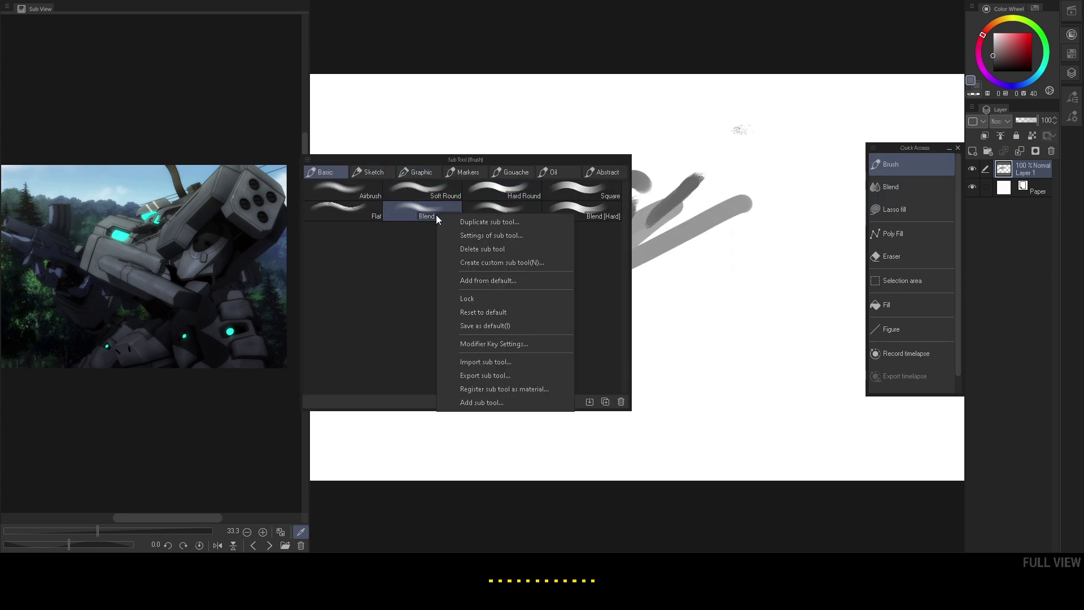
click(474, 248)
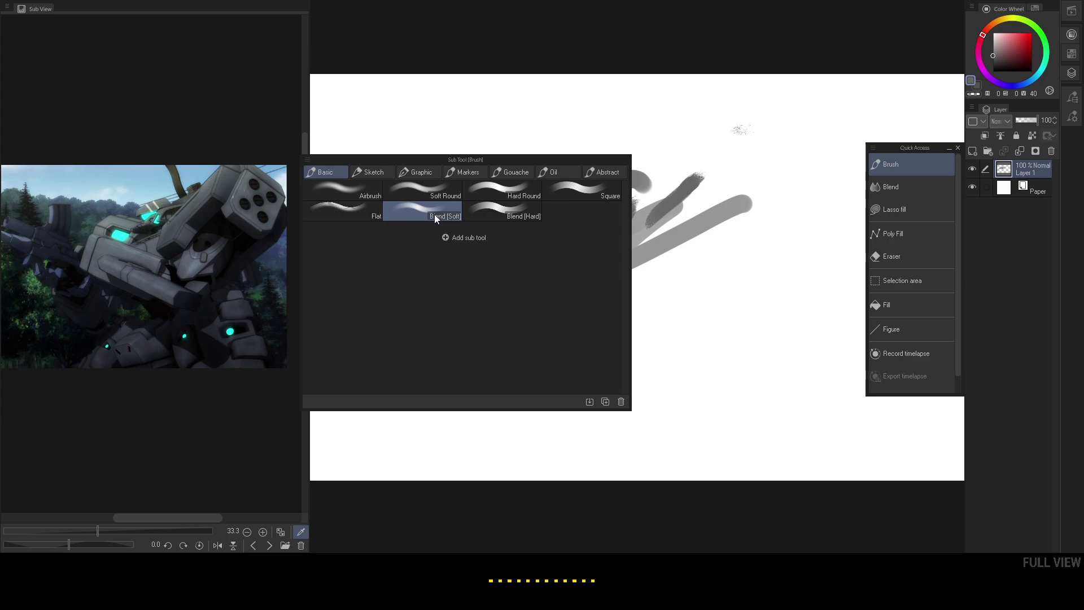
click(621, 401)
click(621, 402)
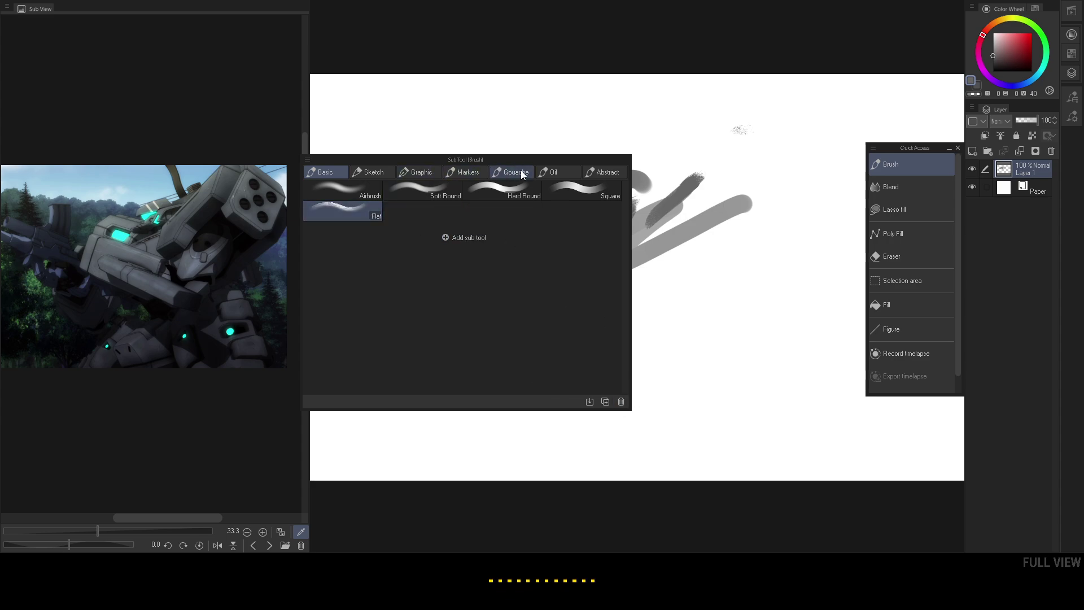
- Remove Blend [Oil 1], Blend [Oil 2] and Blend [Oil 3] from the Brush tool's Oil group
click(547, 169)
click(503, 254)
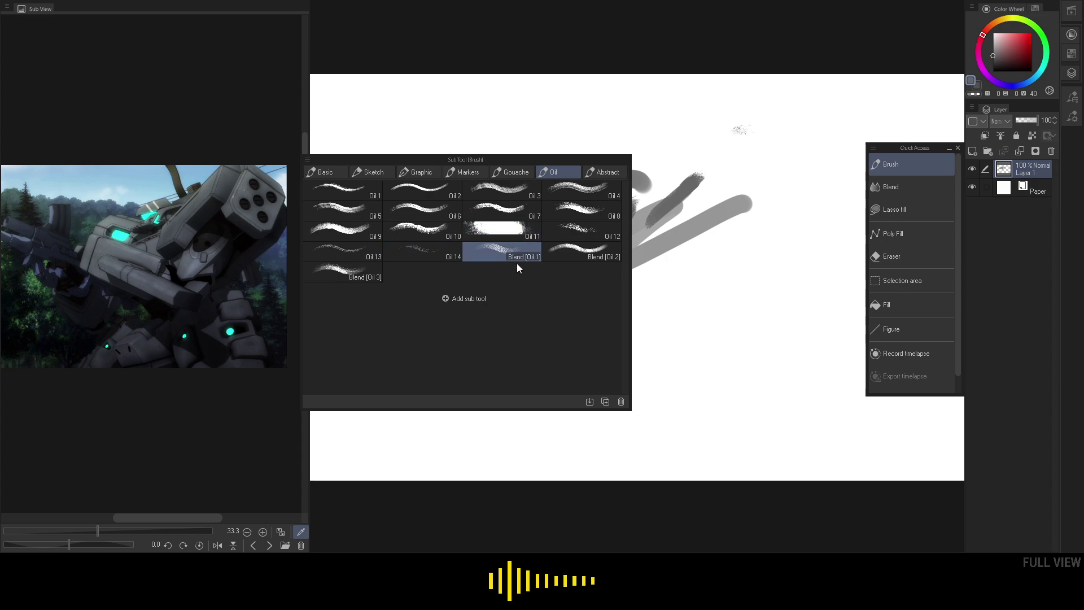
click(621, 401)
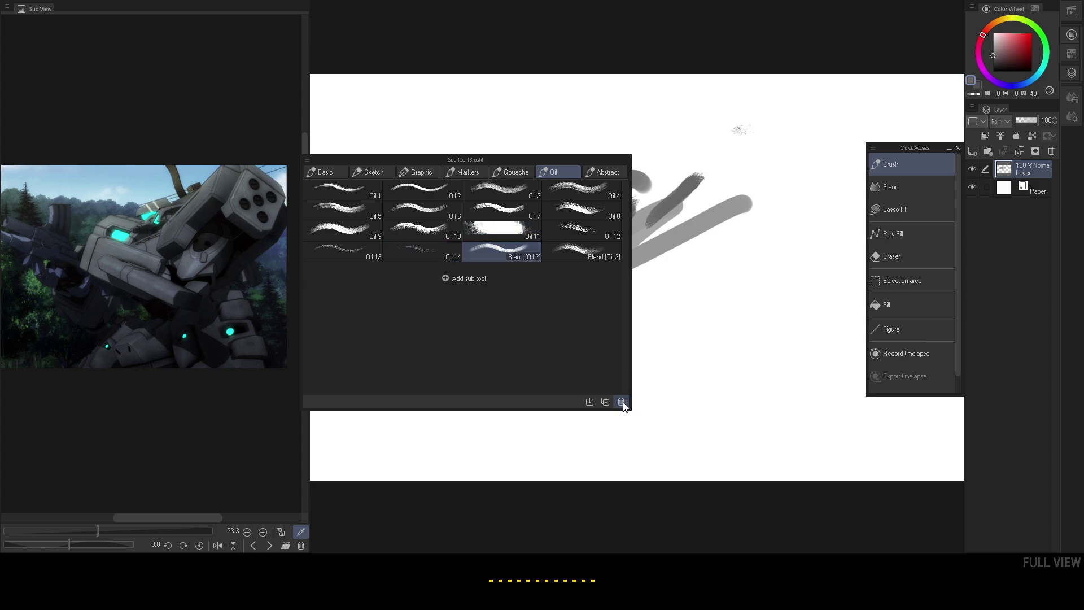
click(621, 402)
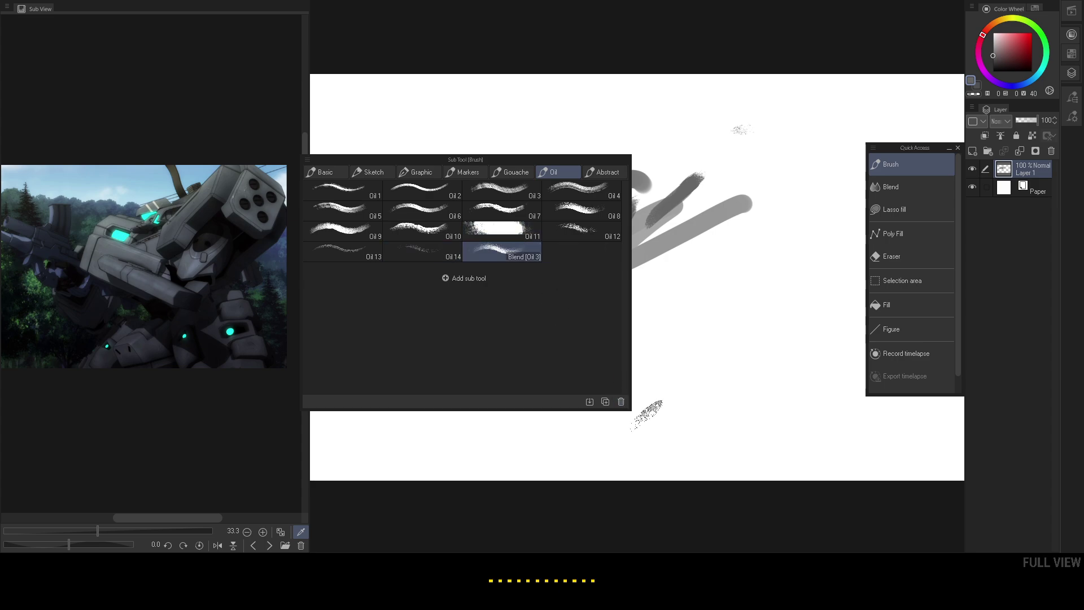
click(620, 404)
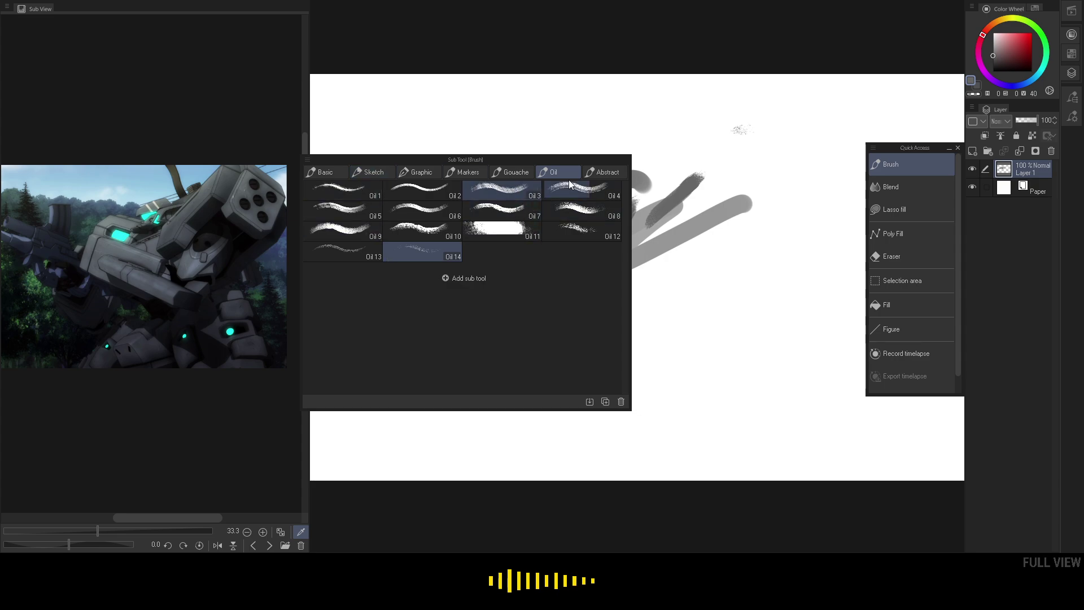
- Review the brushes in the Abstract, Gouache, Oil, Markers, Graphic, Sketch and Basic groups
click(598, 172)
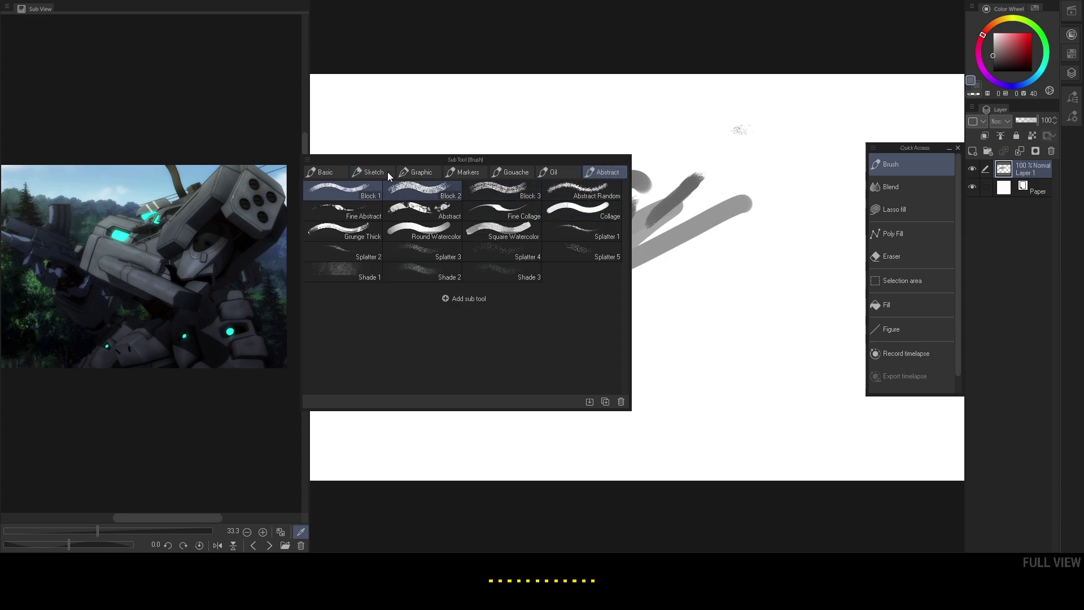
click(514, 172)
click(551, 172)
click(468, 172)
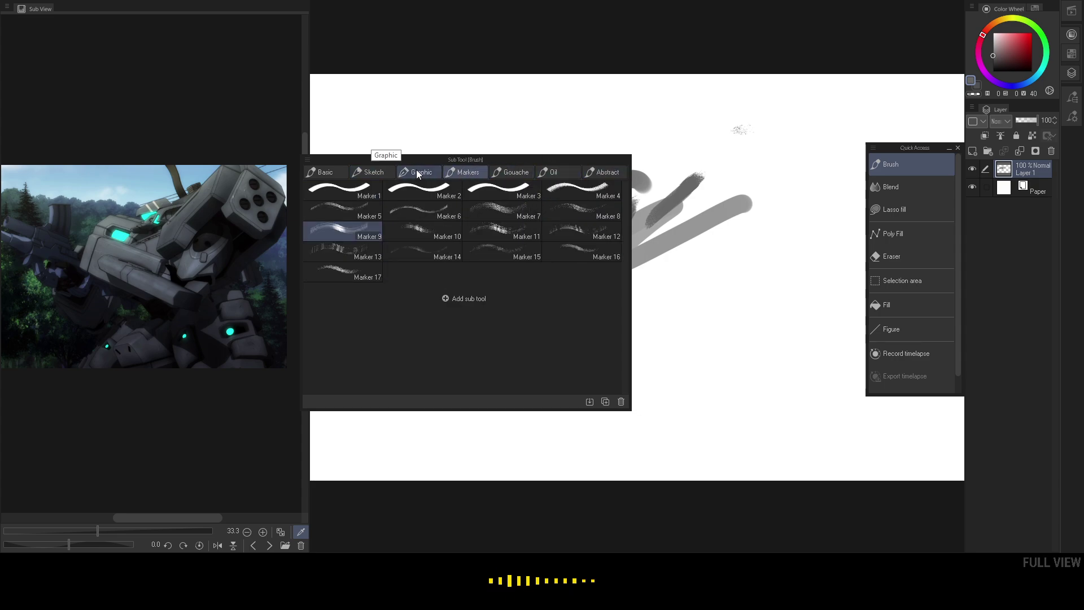
click(416, 172)
click(371, 172)
click(339, 171)
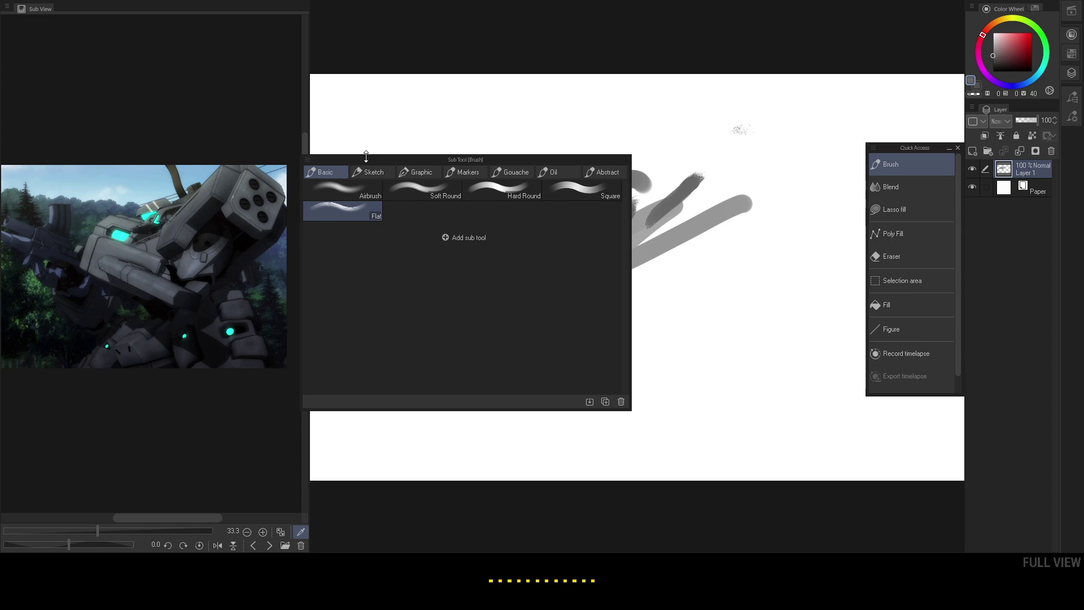
click(374, 171)
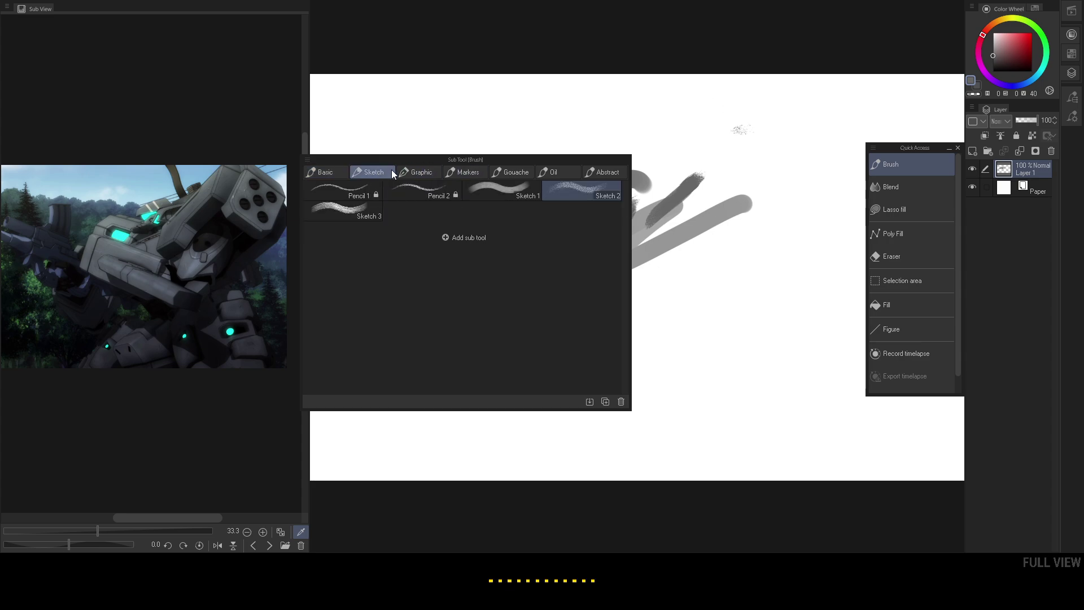
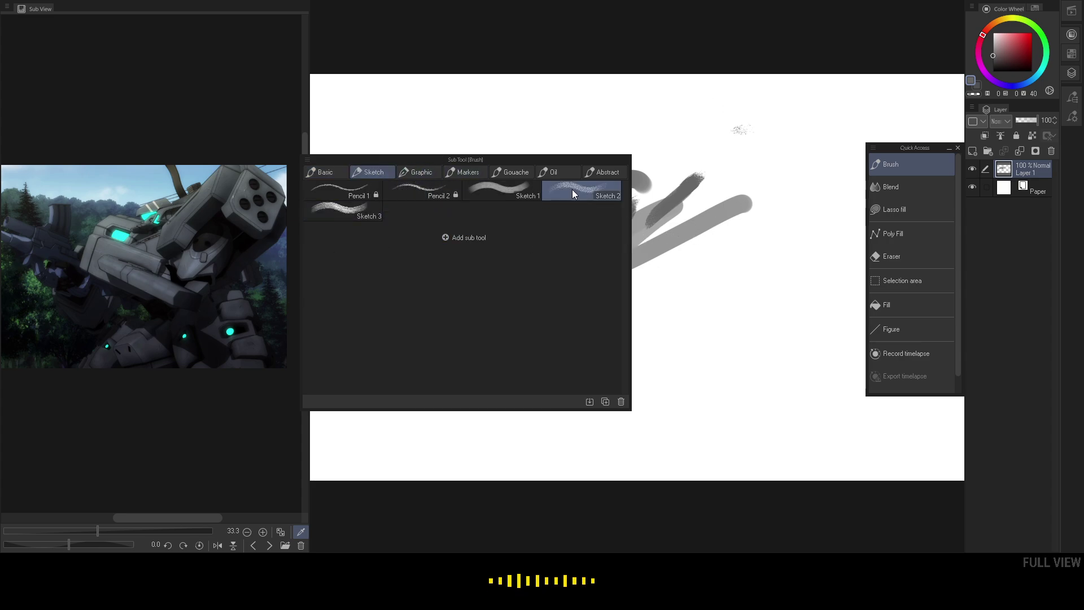
click(425, 173)
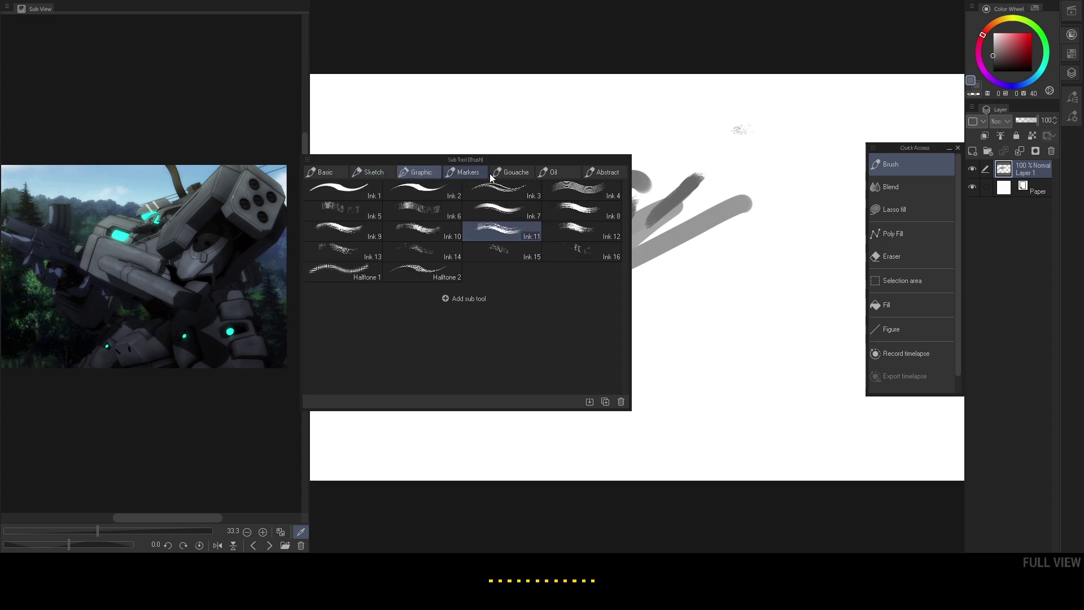
click(470, 172)
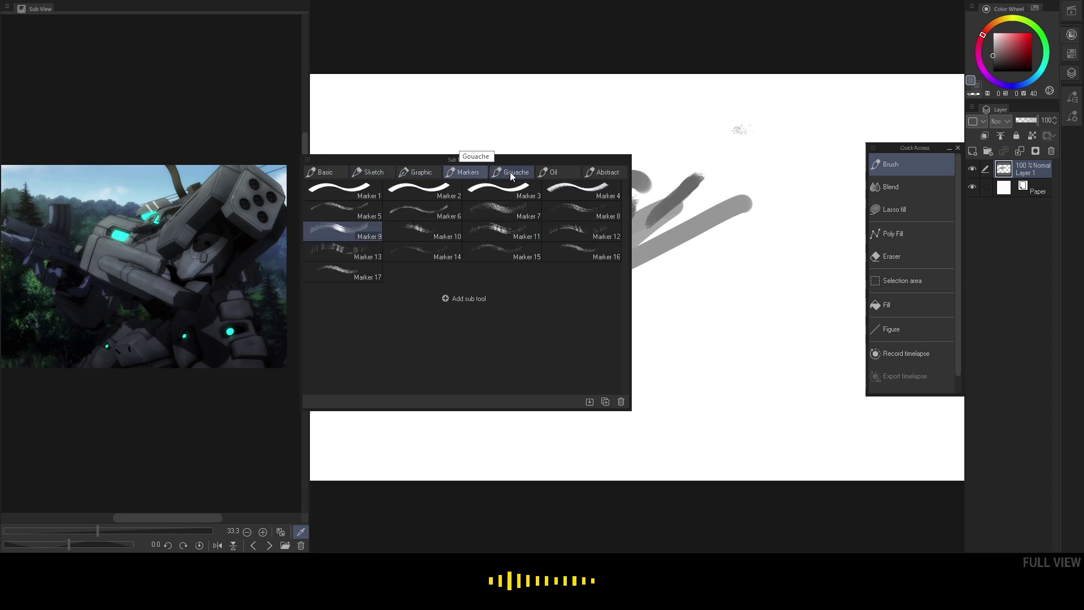
click(515, 172)
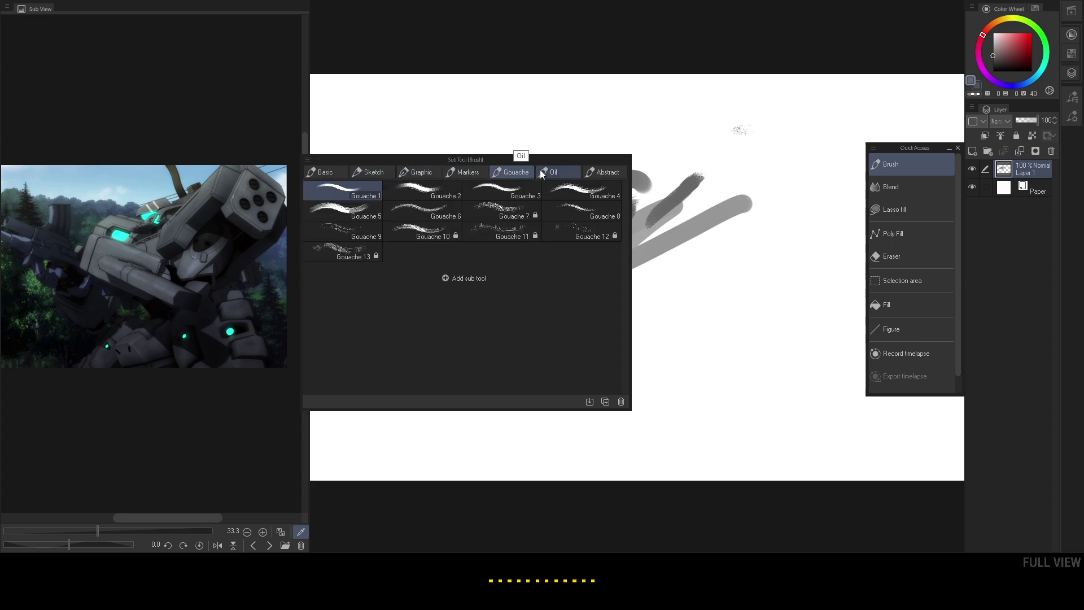
- Move the Sub Tool palette over the canvas, choose Sketch 3 from the Sketch group and make a small test mark on the canvas
drag(519, 158, 644, 180)
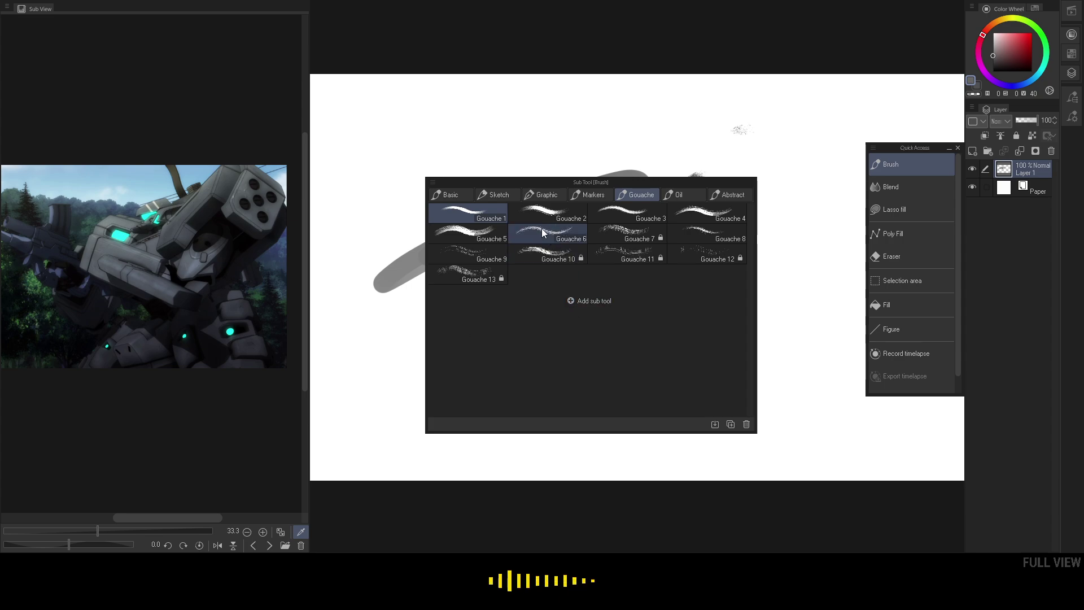
click(512, 199)
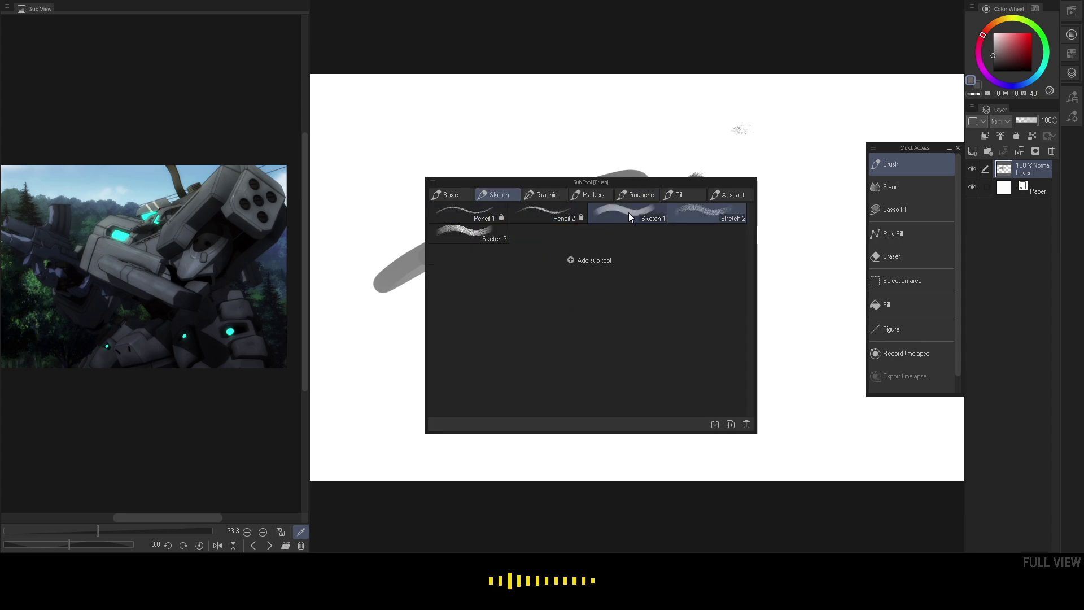
click(469, 233)
click(784, 137)
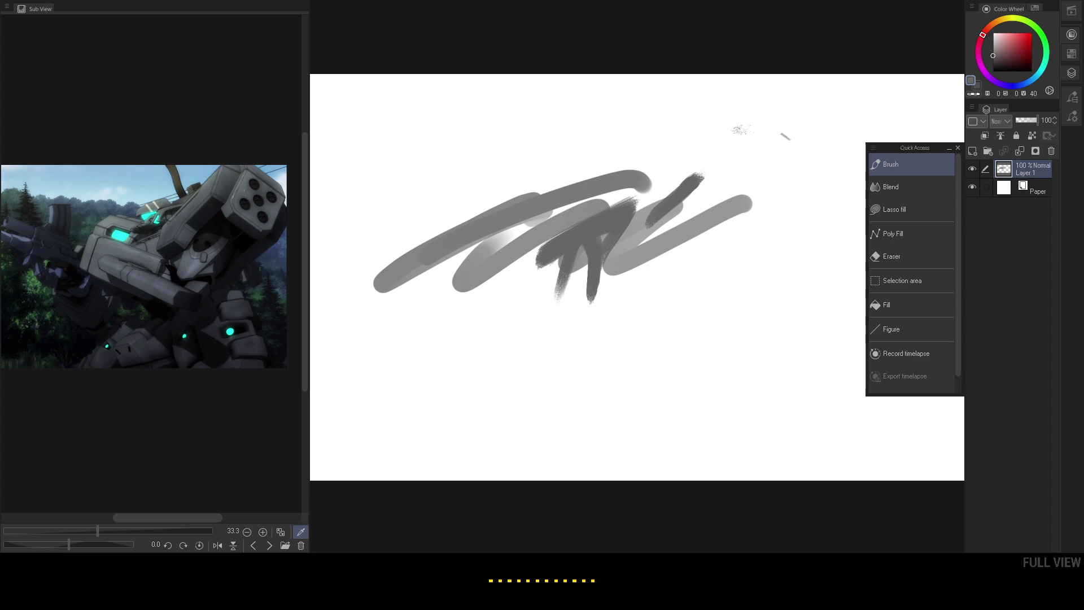
- Sample a dark blue-grey drawing colour from the mecha's body in the Sub View reference
click(149, 244)
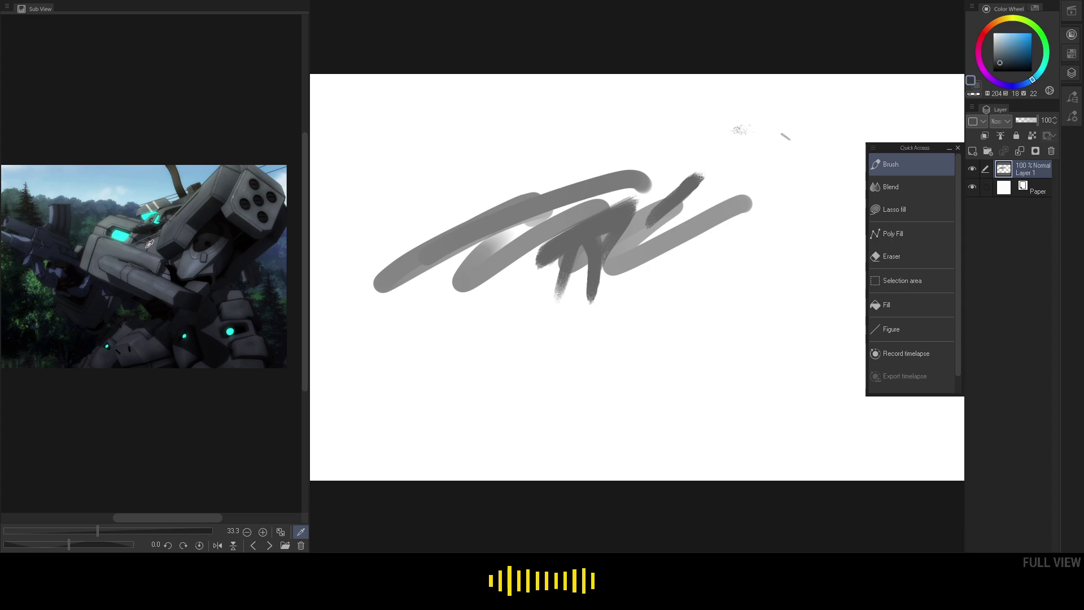
scroll(559, 232, down, 2)
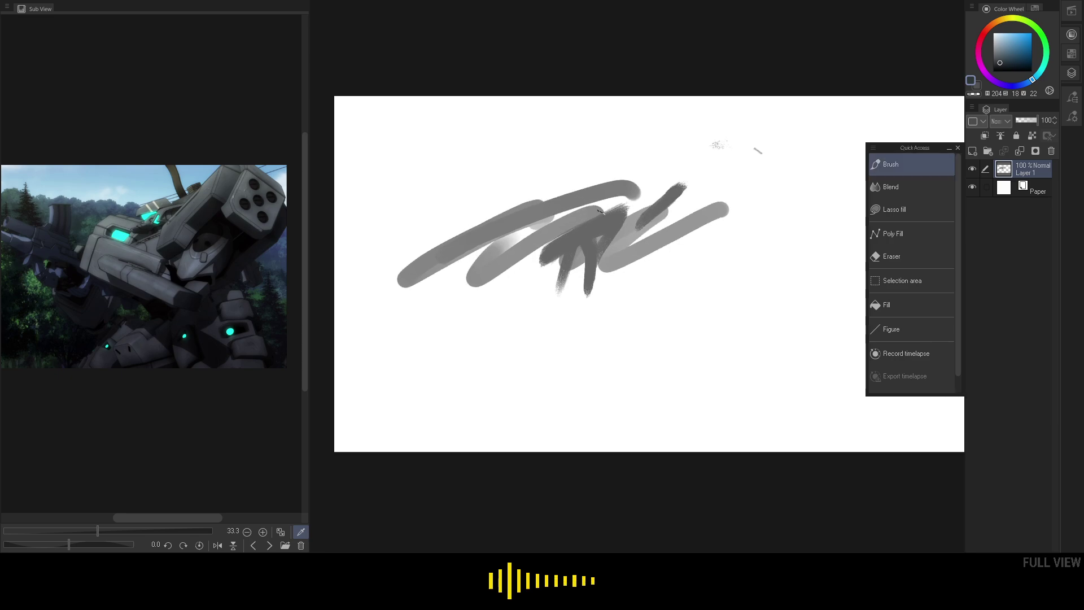
- Clear the test marks and block in the mecha's upper body with grey and near-black strokes sampled from the Sub View reference
key(Delete)
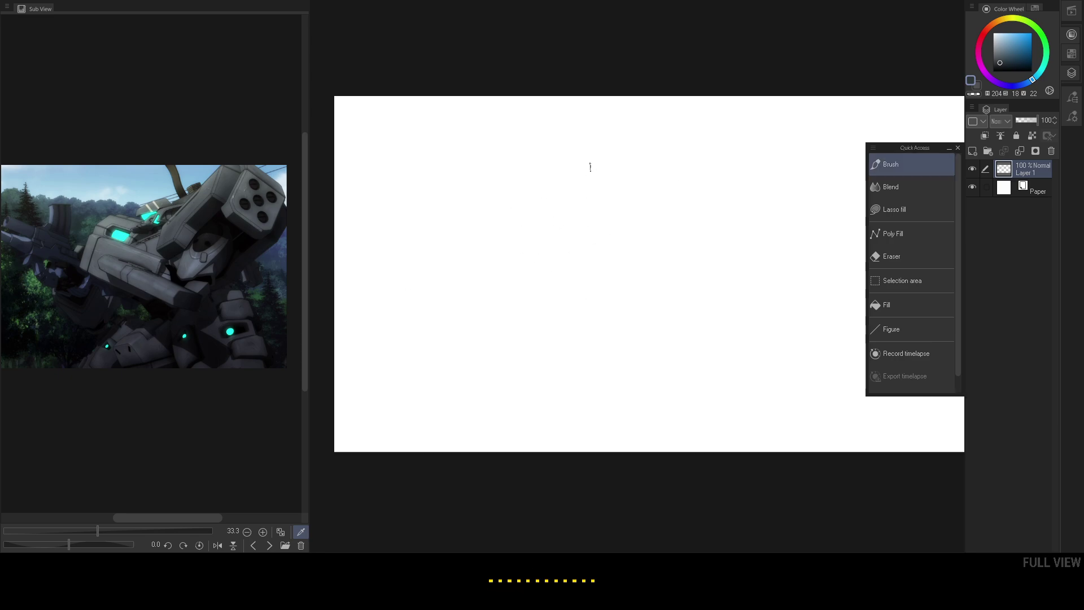
click(217, 195)
drag(459, 255, 507, 228)
mouse_move(462, 258)
mouse_down()
mouse_move(536, 305)
mouse_move(491, 244)
mouse_move(624, 220)
mouse_up()
mouse_move(551, 243)
mouse_down()
mouse_move(601, 209)
mouse_move(641, 228)
mouse_move(647, 213)
mouse_move(575, 282)
mouse_up()
mouse_move(628, 259)
mouse_down()
mouse_move(596, 272)
mouse_move(594, 255)
mouse_move(607, 298)
mouse_up()
click(219, 216)
mouse_move(611, 268)
mouse_down()
mouse_move(645, 290)
mouse_move(633, 304)
mouse_up()
mouse_move(558, 287)
mouse_down()
mouse_move(602, 311)
mouse_move(729, 249)
mouse_up()
mouse_move(556, 308)
mouse_down()
mouse_move(506, 330)
mouse_move(557, 311)
mouse_move(541, 321)
mouse_up()
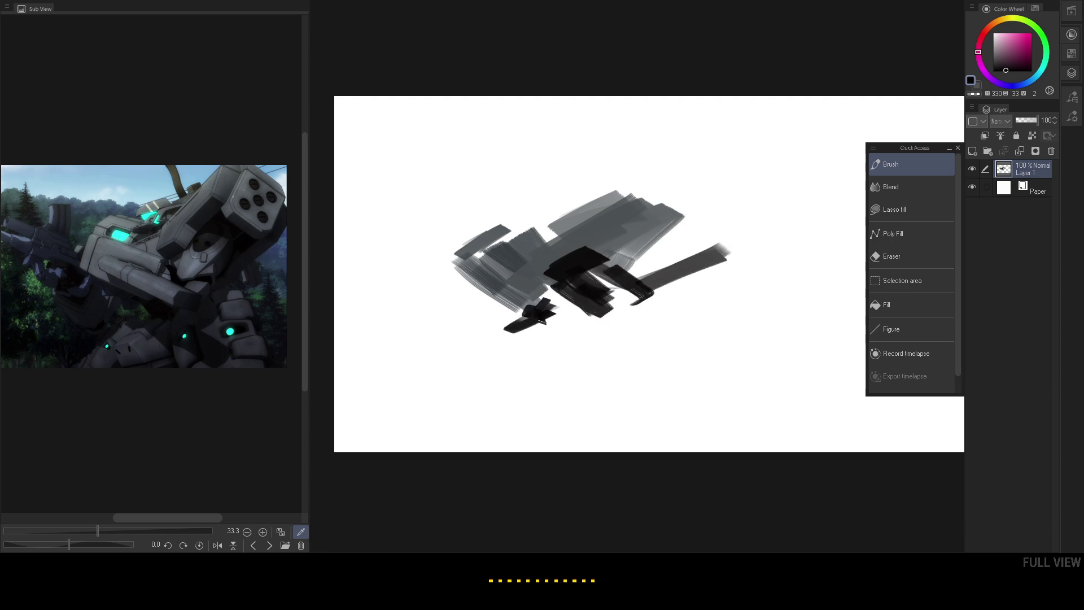
- Sample a lighter grey from the reference and paint over the mecha's torso and waist
click(207, 306)
mouse_move(573, 288)
mouse_down()
mouse_move(502, 336)
mouse_move(643, 269)
mouse_up()
mouse_move(511, 305)
mouse_down()
mouse_move(627, 247)
mouse_move(562, 321)
mouse_move(631, 356)
mouse_up()
drag(545, 336, 590, 357)
drag(513, 331, 607, 378)
- Paint the mecha's legs with broad grey strokes running down from the waist off the canvas
mouse_move(517, 333)
mouse_down()
mouse_move(602, 376)
mouse_move(575, 447)
mouse_up()
drag(618, 368, 627, 450)
drag(632, 382, 655, 449)
drag(641, 359, 674, 450)
drag(603, 387, 585, 488)
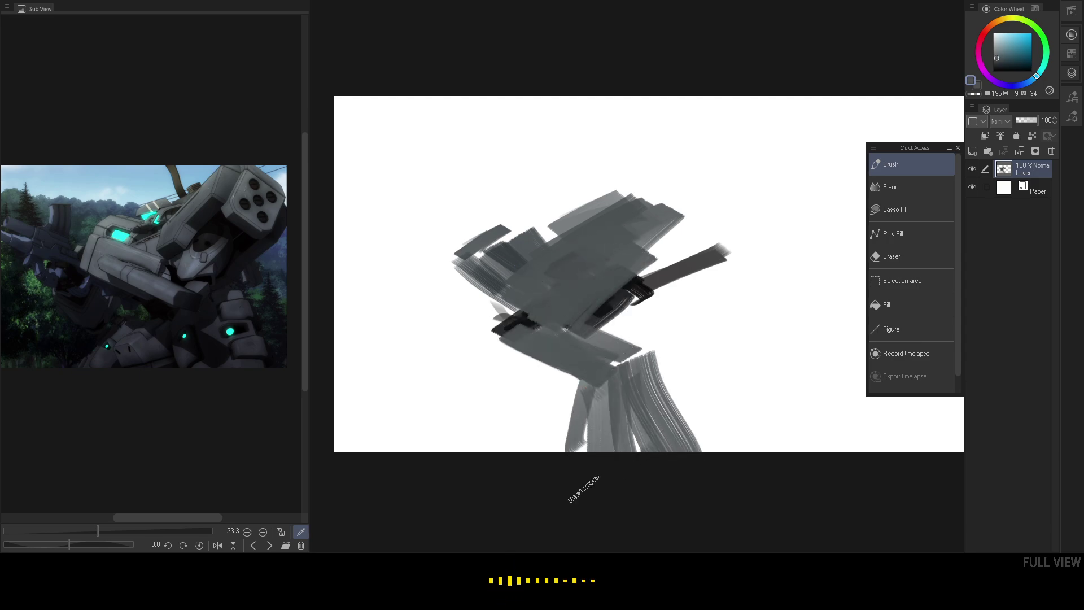
drag(568, 388, 524, 471)
drag(549, 370, 400, 457)
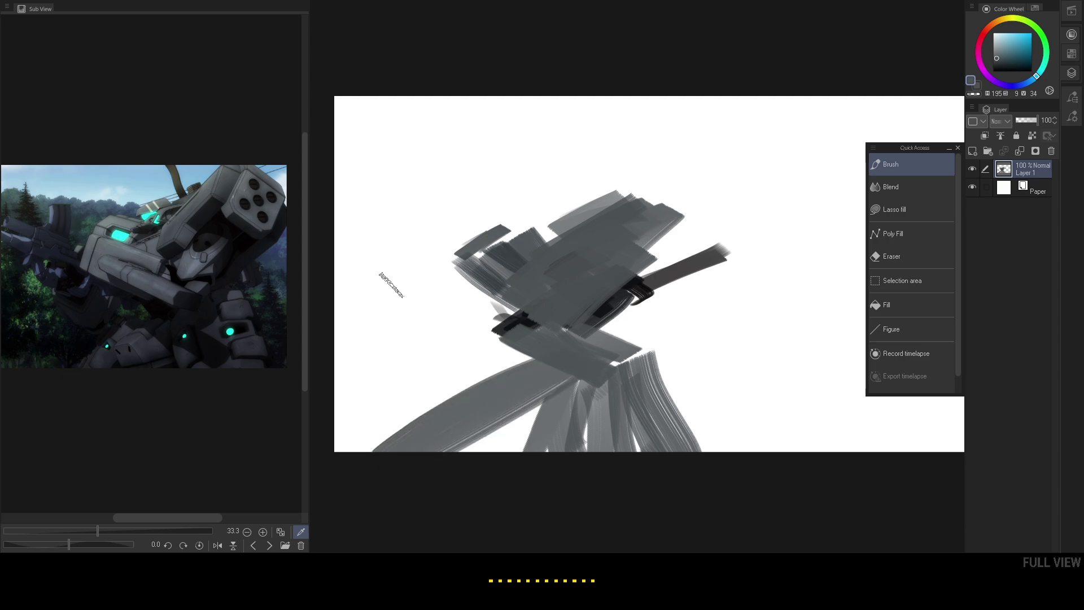
- Paint the mecha's outstretched gun arm in grey and dark navy sampled from the reference, and resample grey from the torso
drag(348, 242, 492, 309)
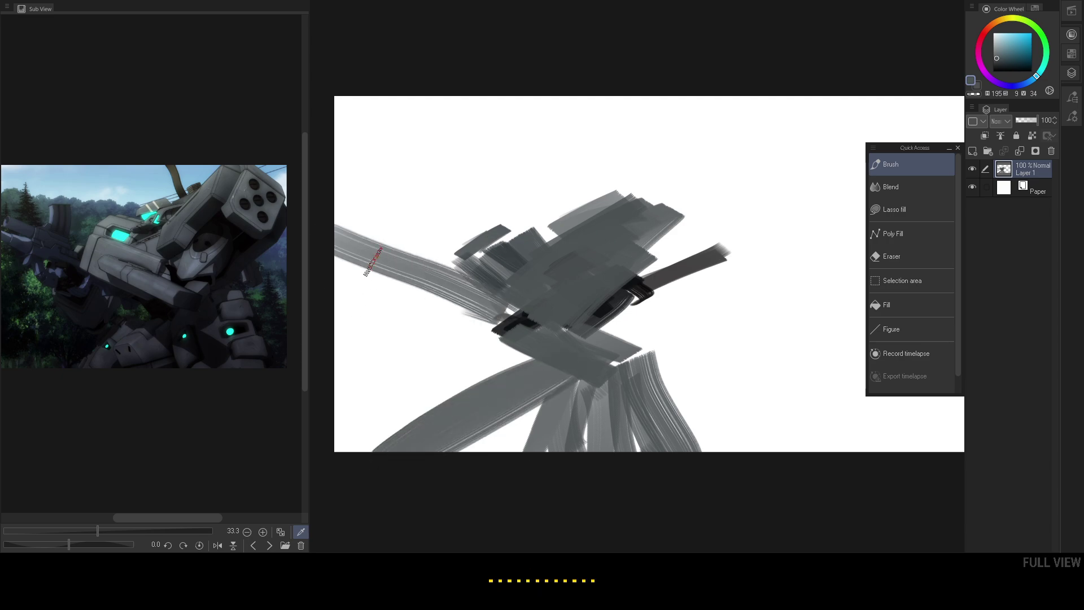
mouse_move(352, 240)
mouse_down()
mouse_move(537, 322)
mouse_move(347, 257)
mouse_move(408, 321)
mouse_up()
click(75, 237)
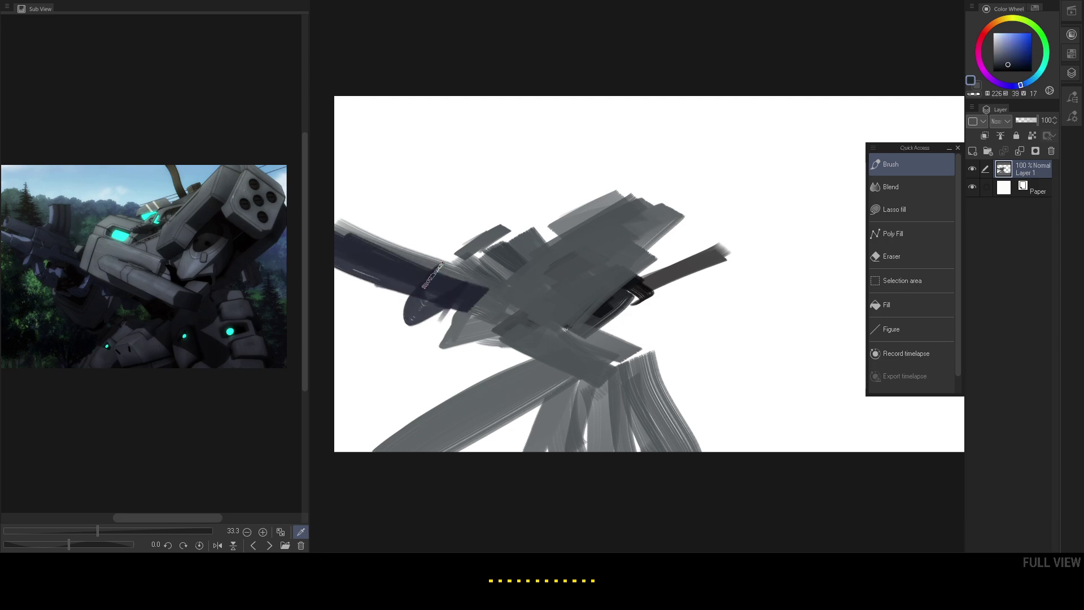
alt+click(593, 288)
mouse_move(669, 207)
mouse_down()
mouse_move(559, 231)
mouse_move(568, 245)
mouse_move(652, 262)
mouse_move(687, 250)
mouse_move(670, 248)
mouse_up()
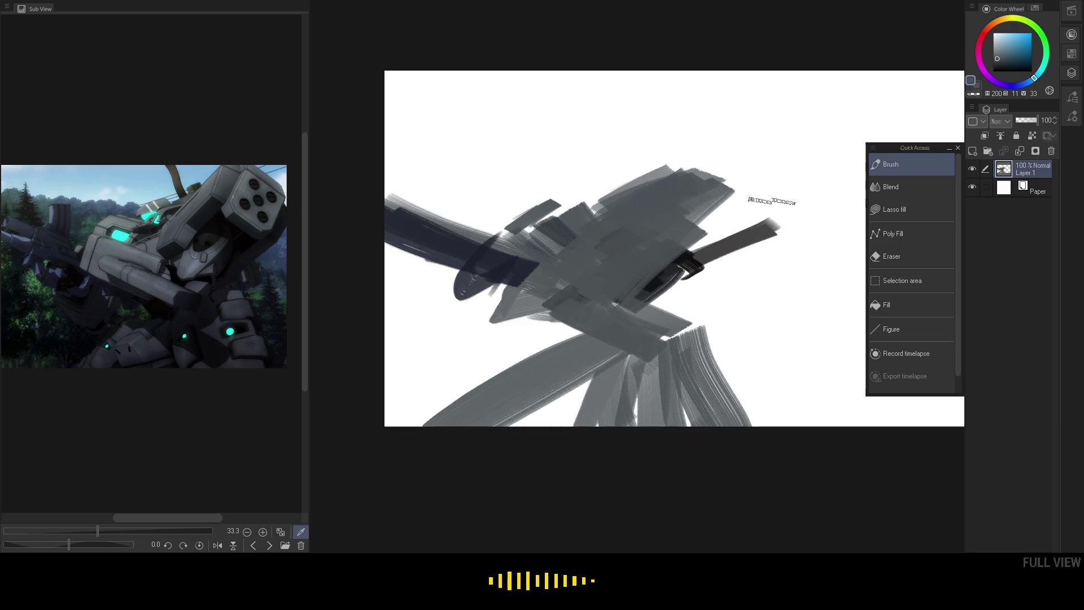
- Turn on timelapse recording for the canvas
click(914, 354)
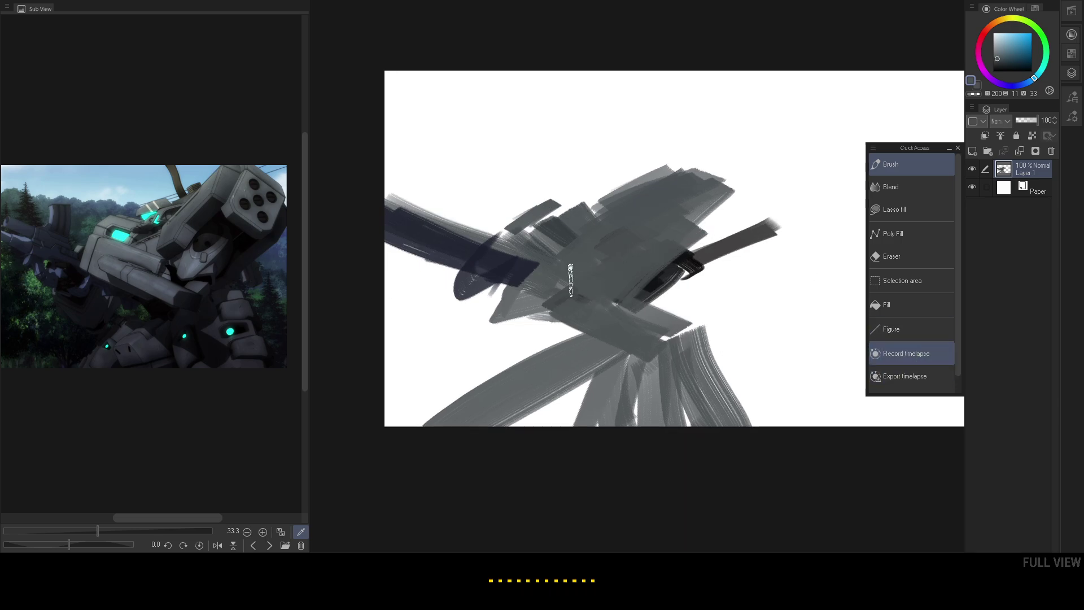
drag(675, 222, 605, 248)
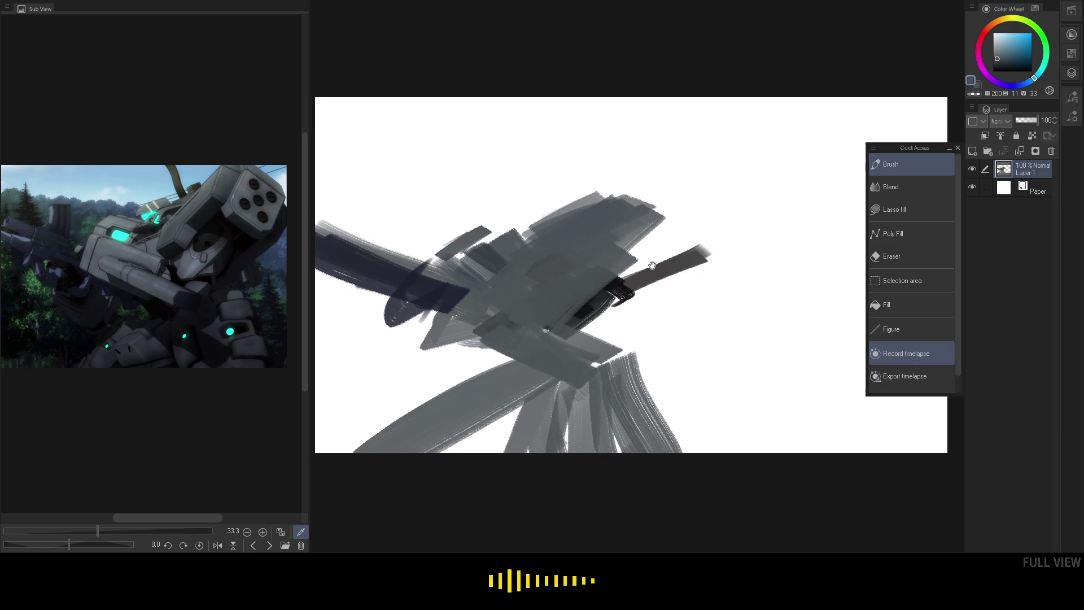
drag(524, 282, 571, 281)
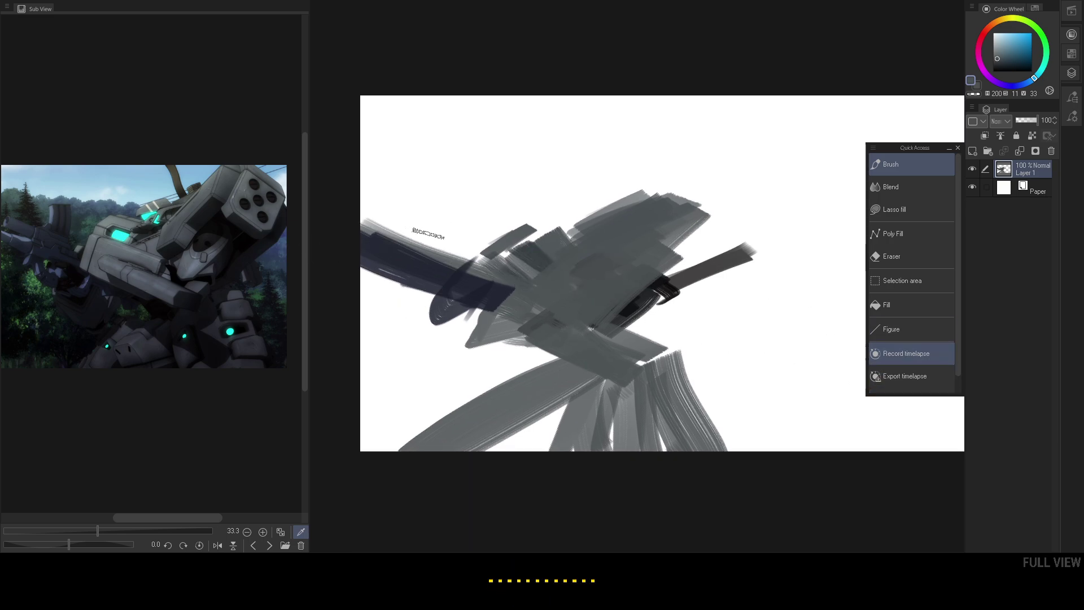
- Sample body greys from the Sub View reference and paint over the mecha's shoulder weapon pod
click(175, 228)
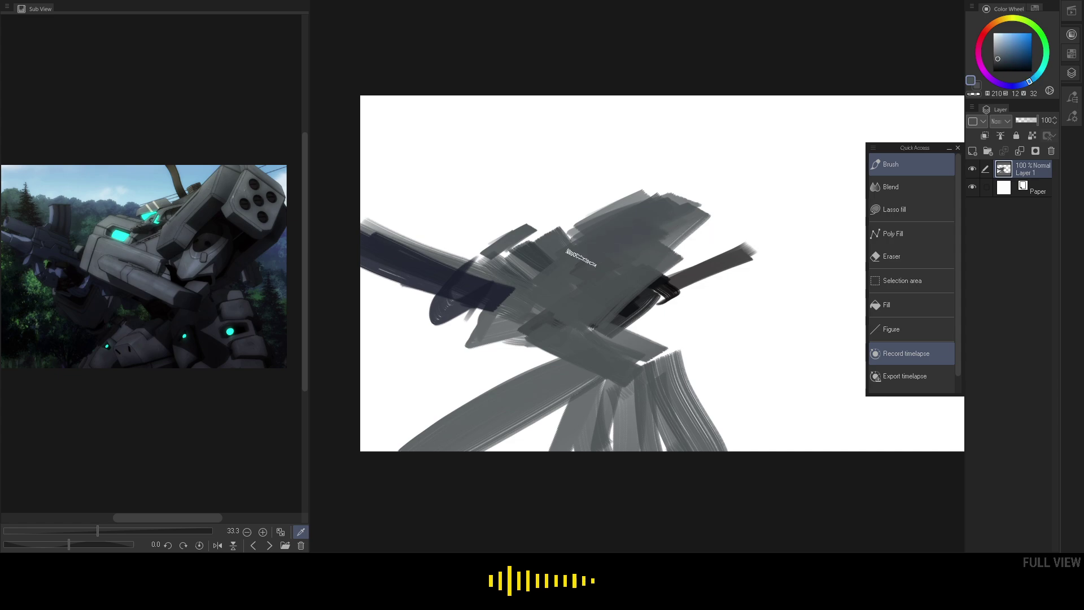
click(181, 214)
drag(625, 246, 682, 194)
drag(587, 244, 638, 201)
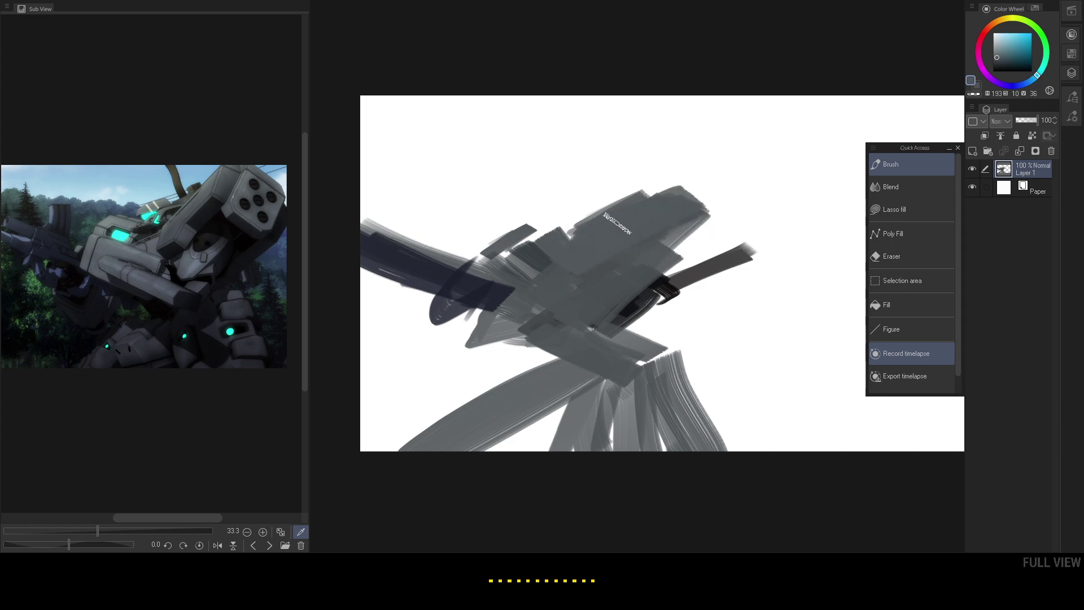
- Restart timelapse recording on an empty canvas, deleting the recorded timelapse and clearing the strokes on Layer 1
click(910, 351)
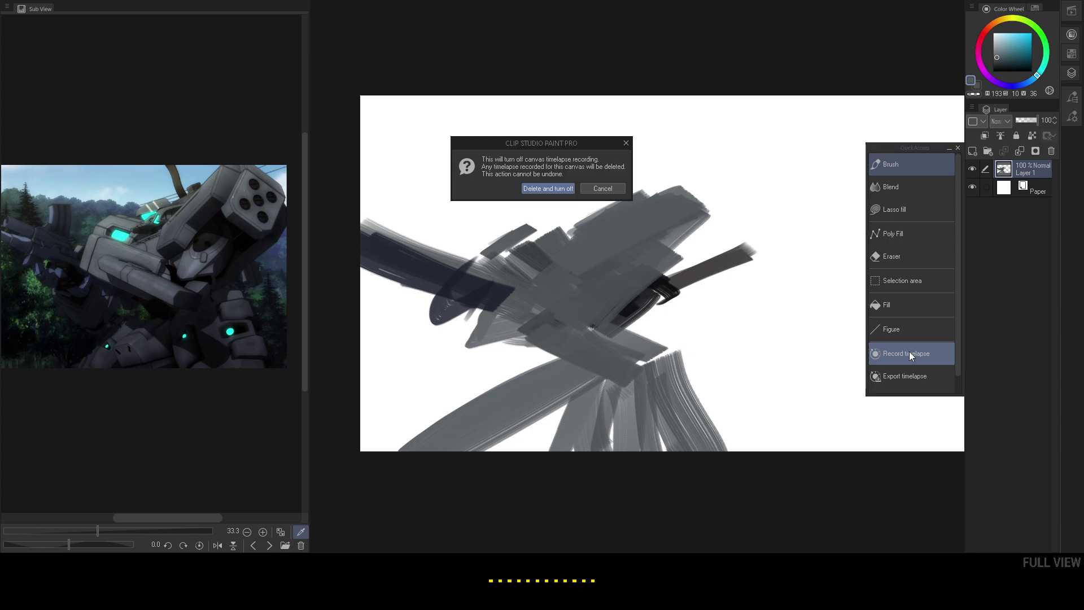
click(548, 188)
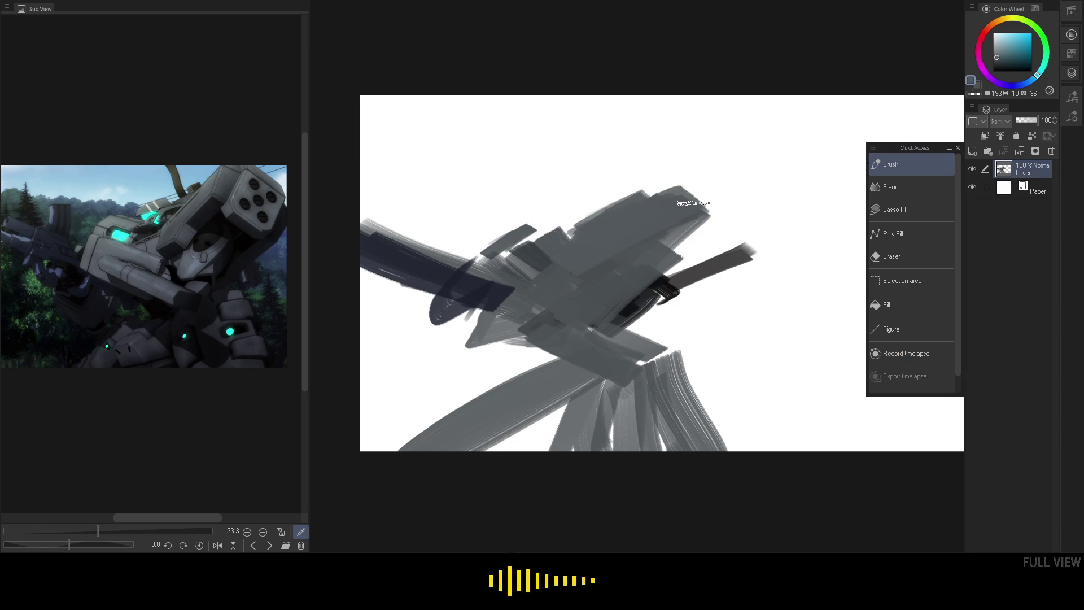
key(Delete)
click(897, 354)
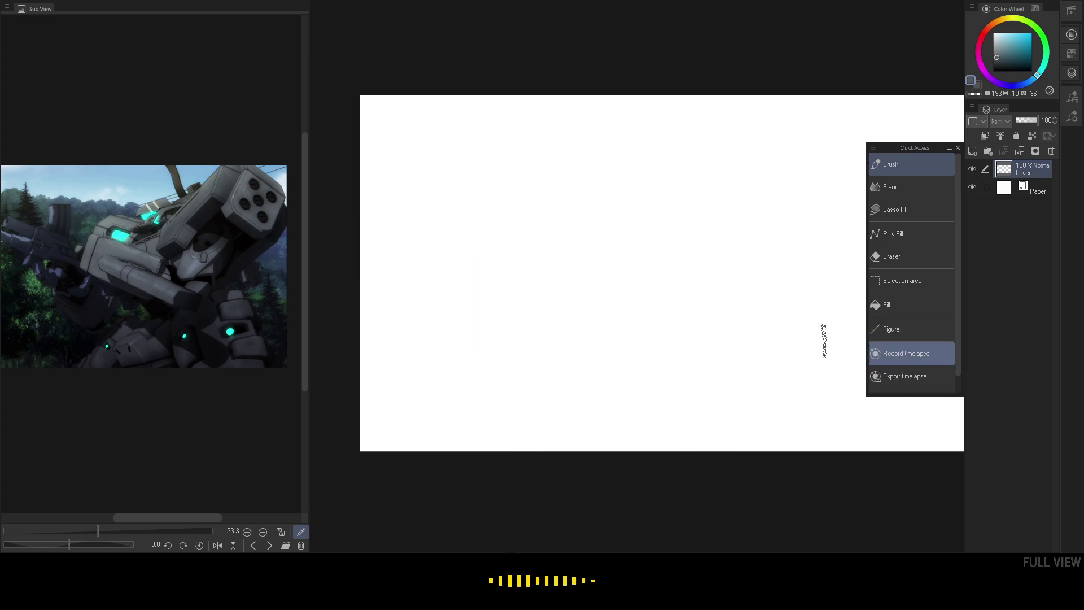
- Sample a near-black tone from the reference and block in the shoulder weapon pod with broad diagonal strokes
click(206, 188)
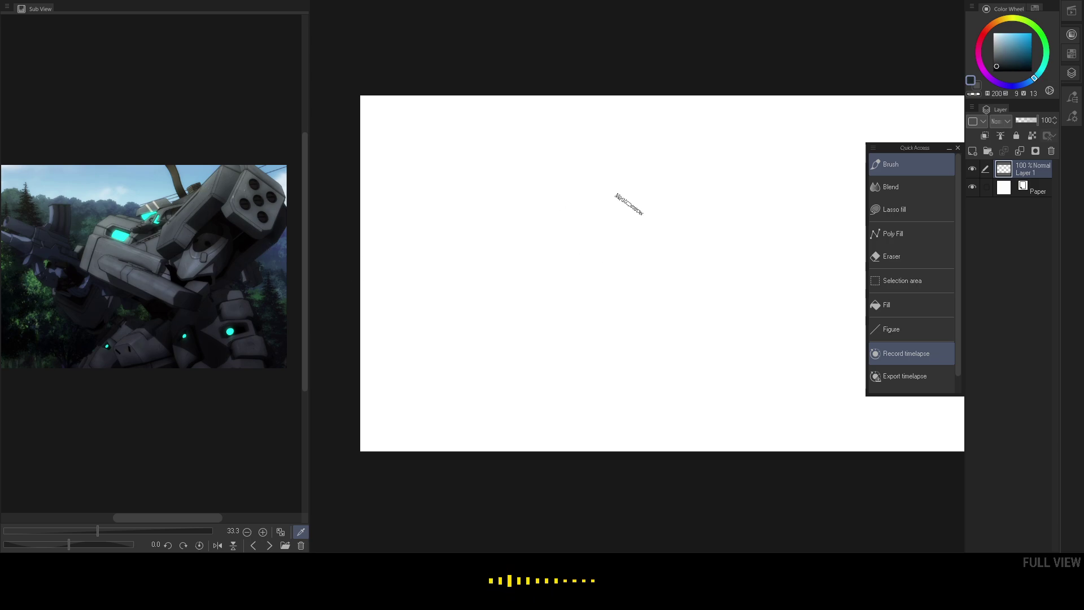
mouse_move(650, 192)
mouse_down()
mouse_move(527, 279)
mouse_move(530, 301)
mouse_move(603, 276)
mouse_up()
drag(632, 237, 667, 222)
drag(664, 209, 688, 223)
drag(593, 280, 618, 320)
mouse_move(700, 237)
mouse_down()
mouse_move(678, 283)
mouse_move(585, 291)
mouse_up()
- Sample greys from the reference and the painted pod, extend the pod's upper edge and block in the blue-grey forearm
click(262, 250)
alt+click(610, 237)
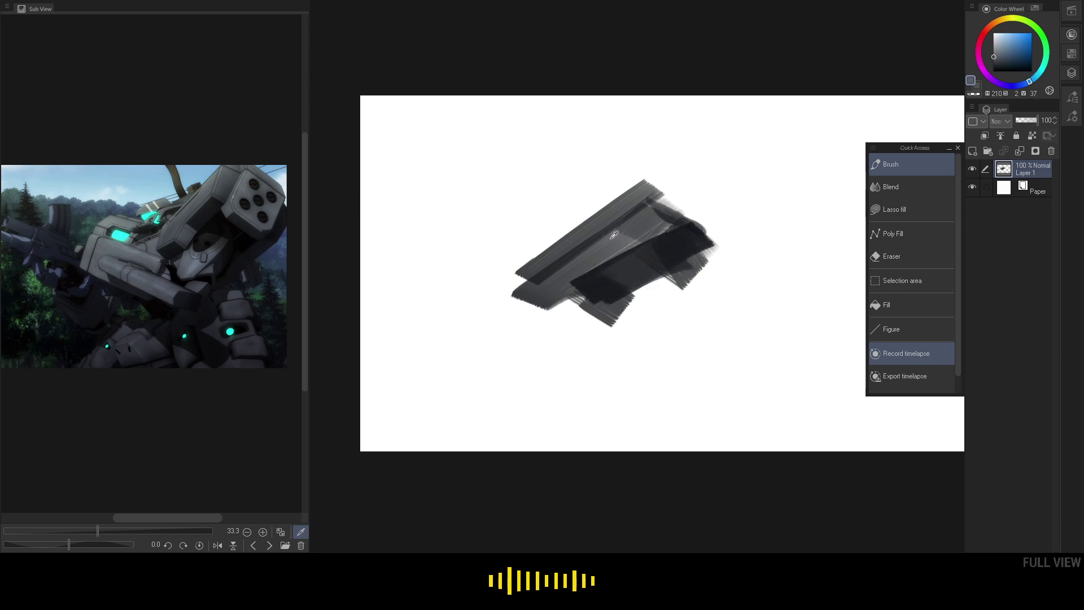
alt+click(635, 202)
mouse_move(641, 192)
mouse_down()
mouse_move(449, 299)
mouse_move(457, 286)
mouse_move(479, 329)
mouse_move(523, 344)
mouse_move(514, 320)
mouse_move(579, 334)
mouse_move(559, 373)
mouse_up()
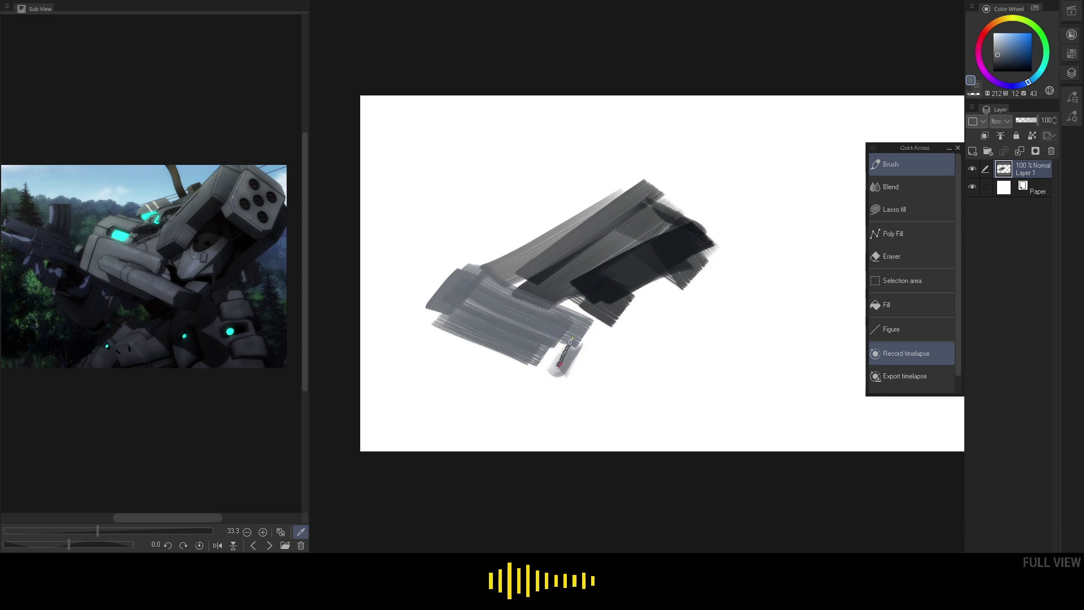
- Sample green-grey tones from the mecha's shoulder in the reference and paint strokes above the forearm
click(125, 216)
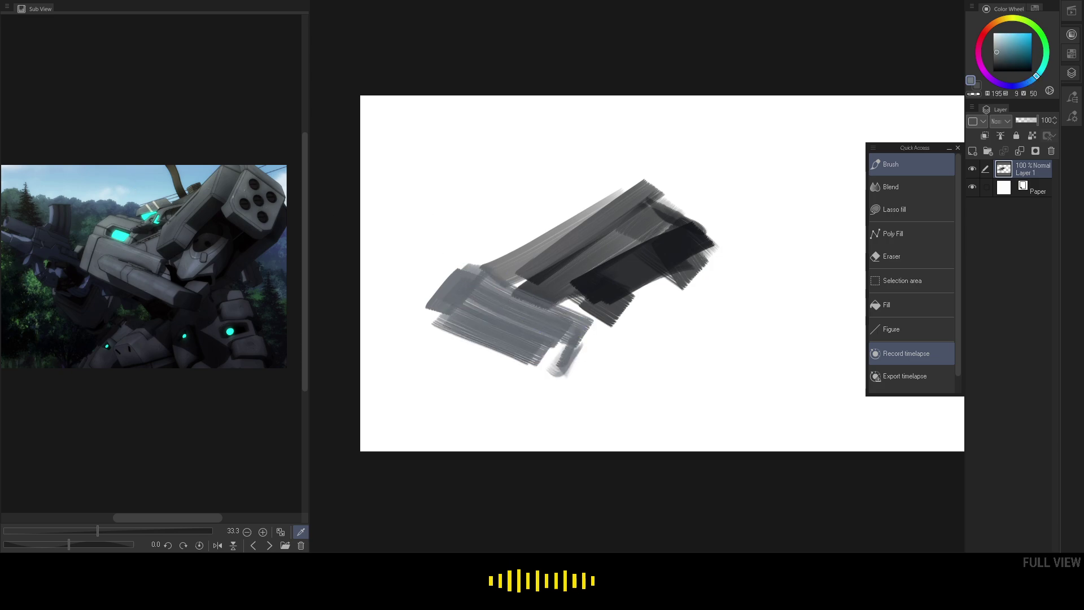
click(116, 220)
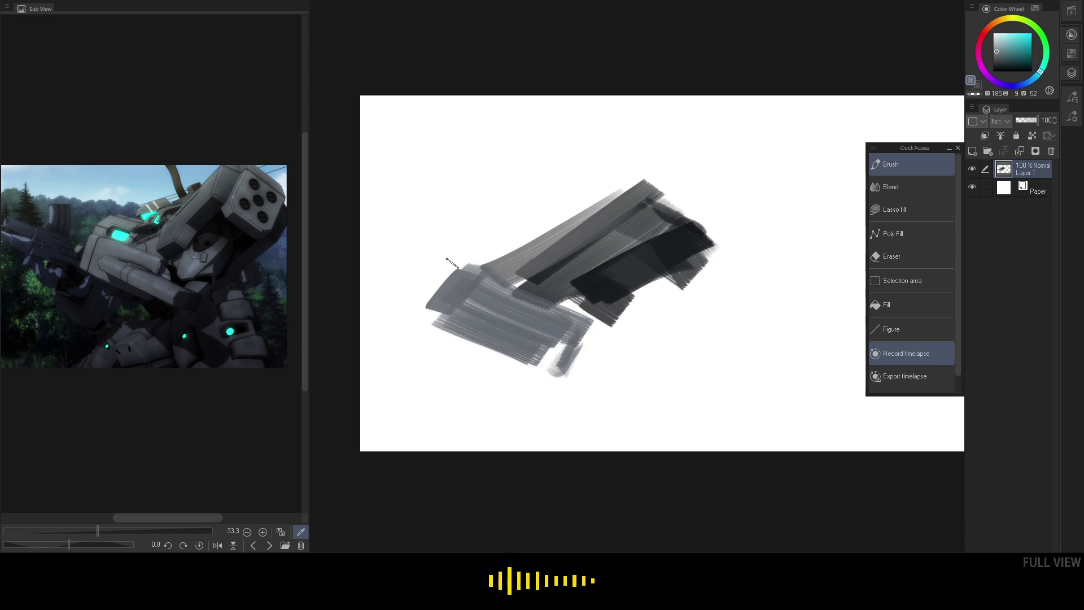
drag(468, 254, 540, 261)
click(155, 211)
click(262, 192)
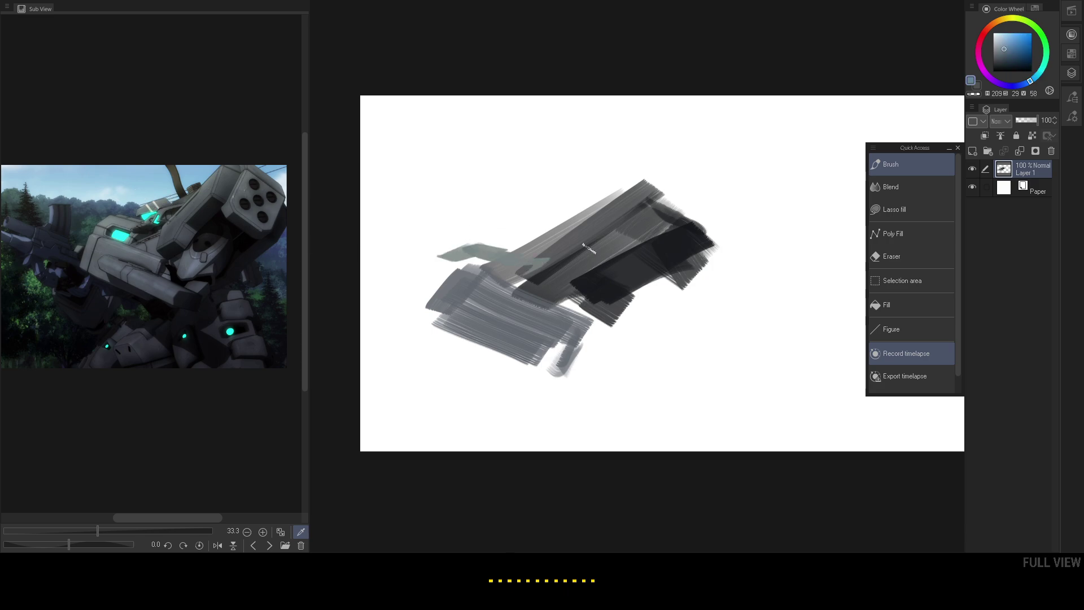
click(162, 202)
mouse_move(541, 239)
mouse_down()
mouse_move(506, 245)
mouse_move(536, 231)
mouse_move(545, 239)
mouse_move(494, 244)
mouse_move(508, 262)
mouse_up()
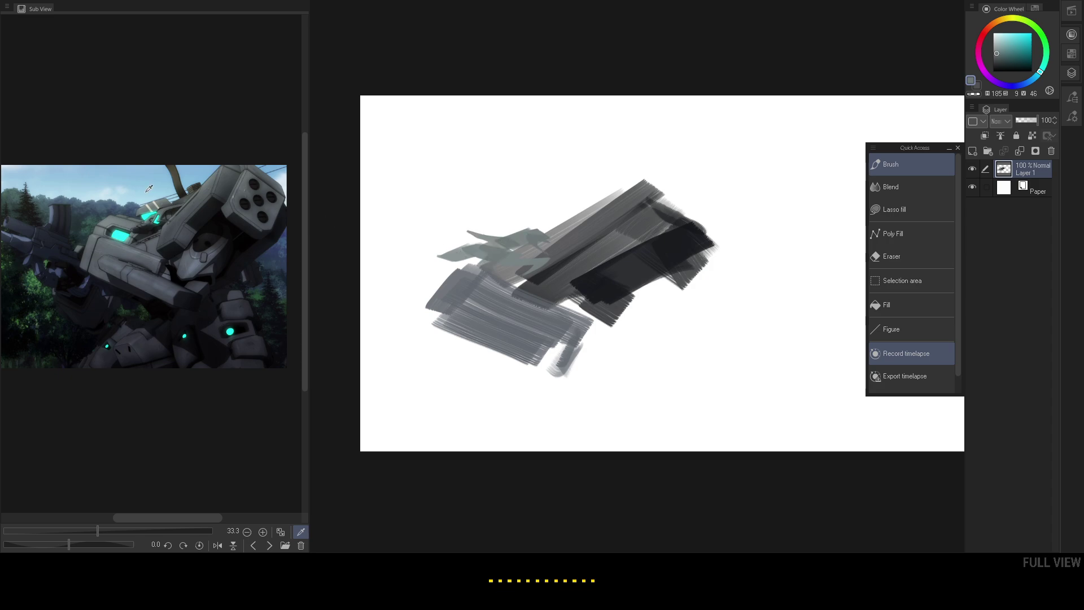
- Block in the mecha's waist, hip and upper legs with grey and dark blue-grey tones sampled from the reference and canvas
click(154, 229)
alt+click(595, 289)
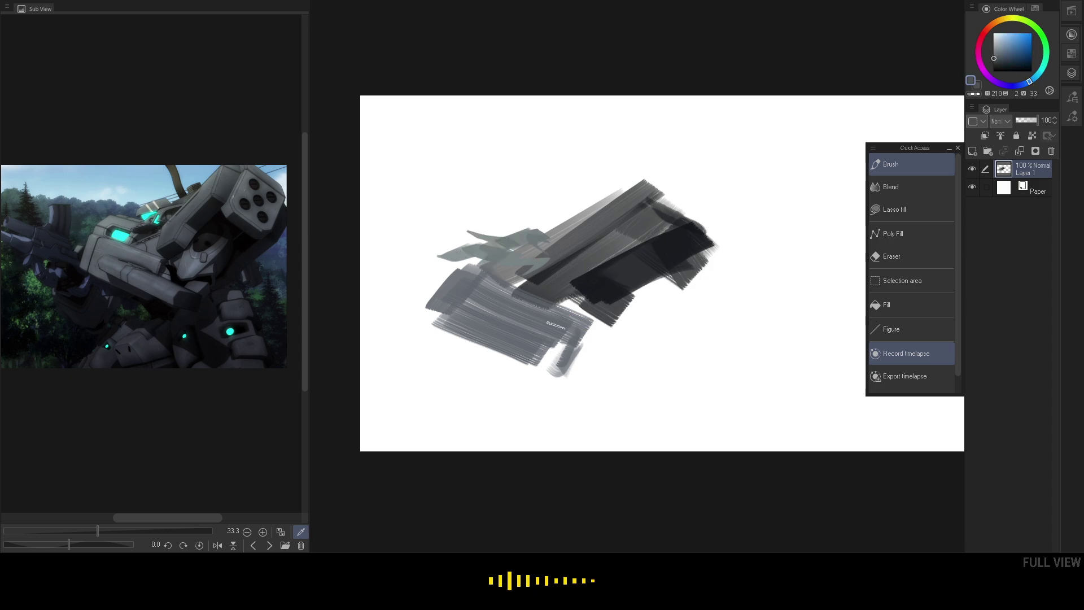
mouse_move(568, 334)
mouse_down()
mouse_move(583, 359)
mouse_move(574, 344)
mouse_move(668, 376)
mouse_move(641, 452)
mouse_up()
click(250, 341)
mouse_move(598, 387)
mouse_down()
mouse_move(593, 450)
mouse_move(608, 395)
mouse_up()
click(143, 322)
mouse_move(468, 396)
mouse_down()
mouse_move(571, 368)
mouse_move(548, 407)
mouse_move(512, 431)
mouse_up()
- Sample dark leg tones from the reference and paint over the thigh, the bent lower leg and the outer leg block
click(127, 352)
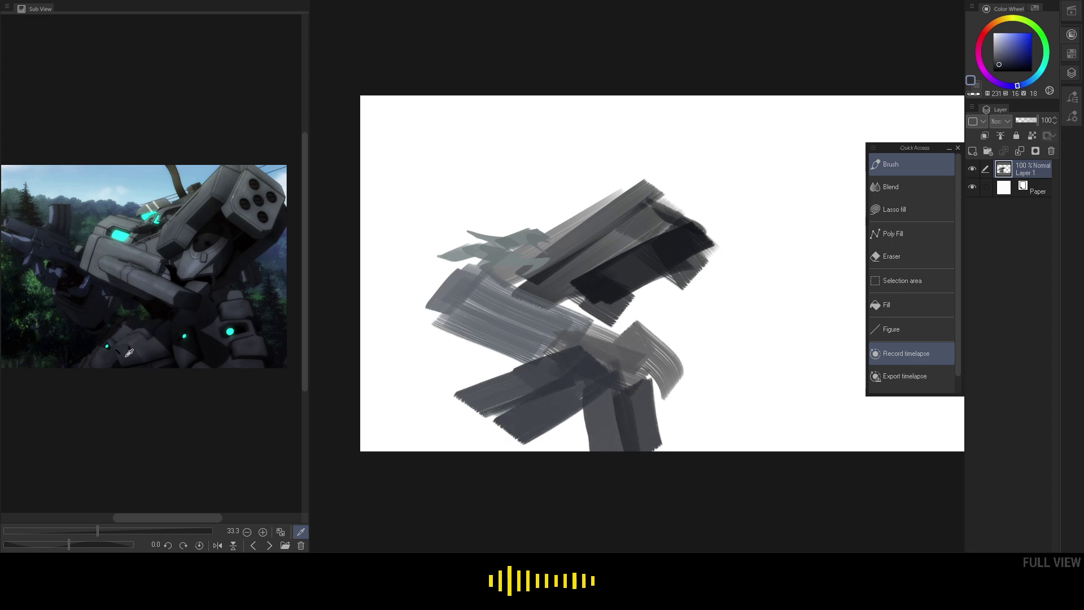
click(198, 349)
drag(509, 397, 464, 416)
drag(565, 346, 459, 376)
click(107, 356)
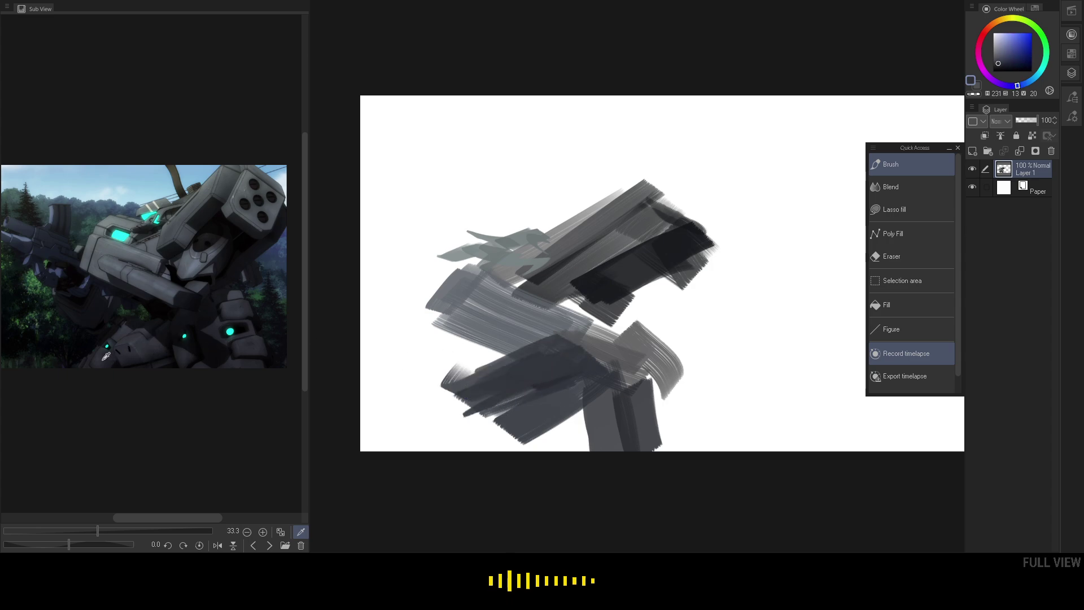
drag(457, 418, 420, 451)
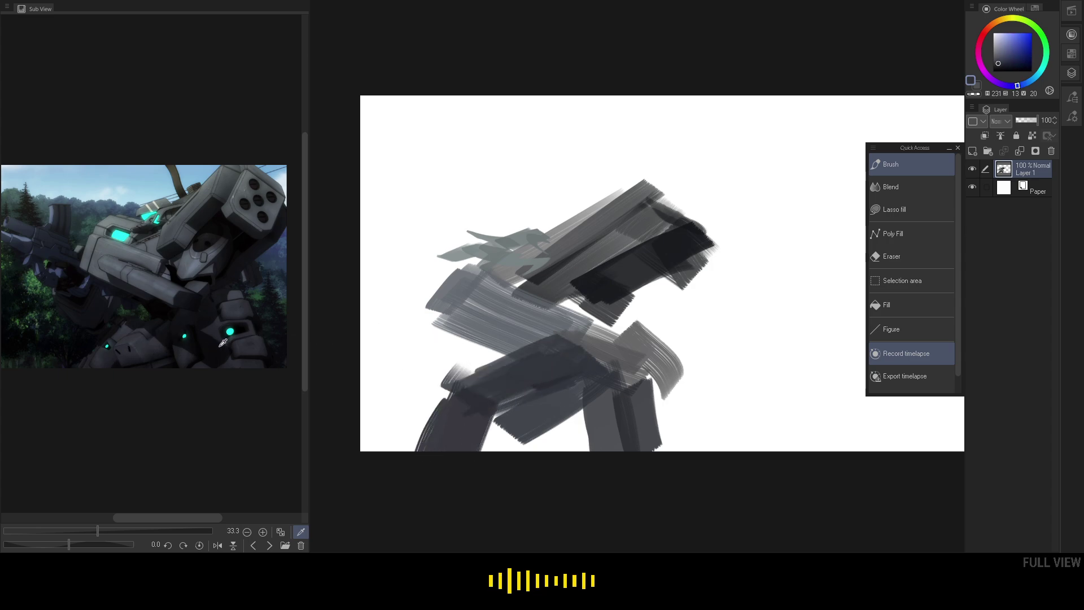
drag(667, 407, 721, 441)
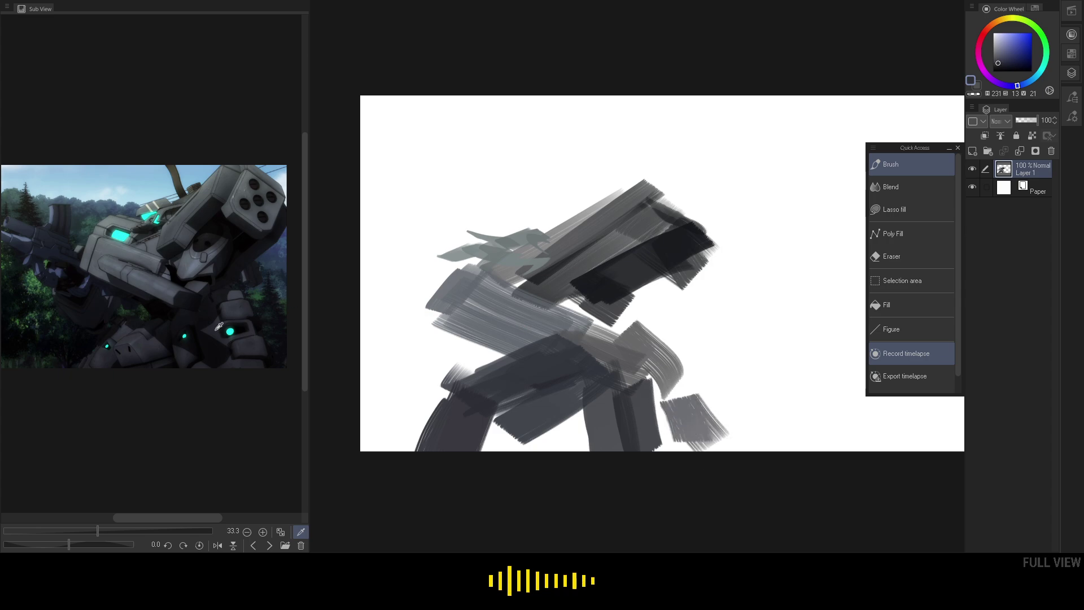
- Darken the weapon pod's underside with a sampled near-black tone and fill in the forearm with solid blue-grey
click(236, 306)
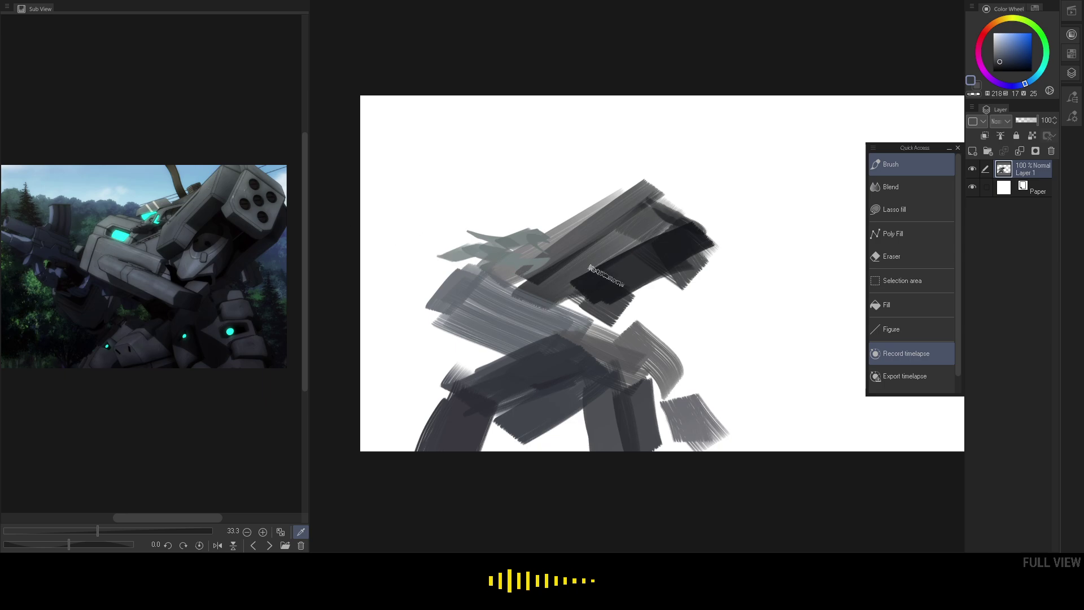
alt+click(593, 262)
alt+click(588, 258)
alt+click(583, 267)
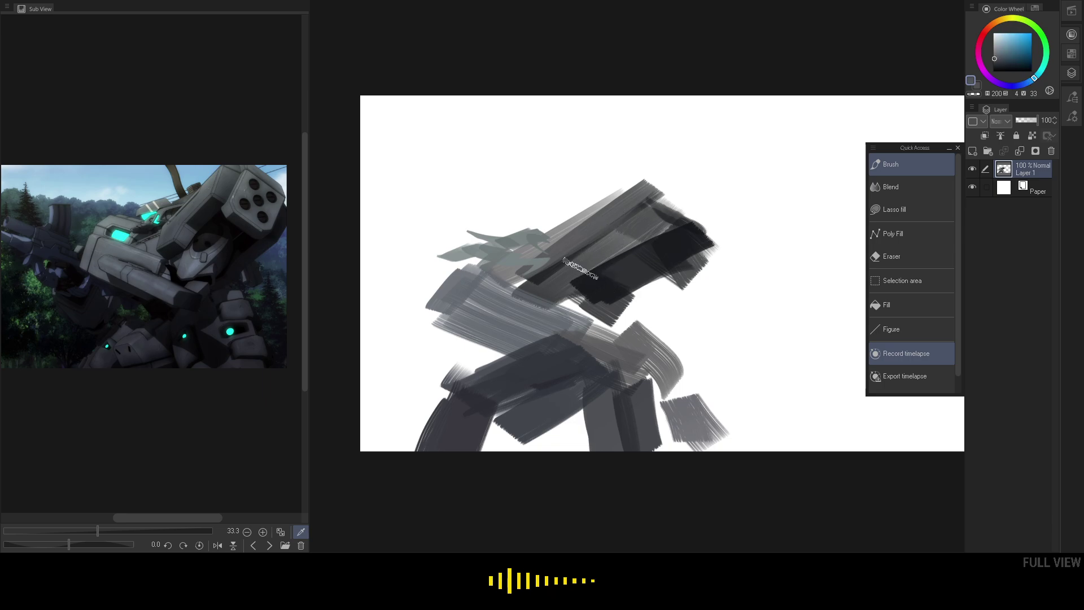
click(238, 235)
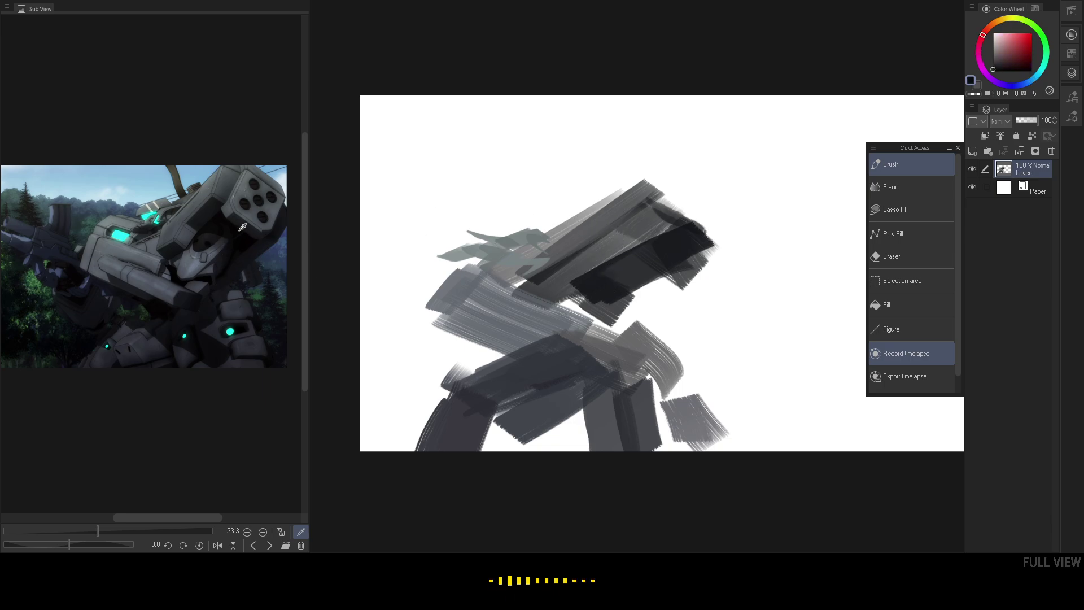
click(261, 240)
drag(700, 249, 663, 270)
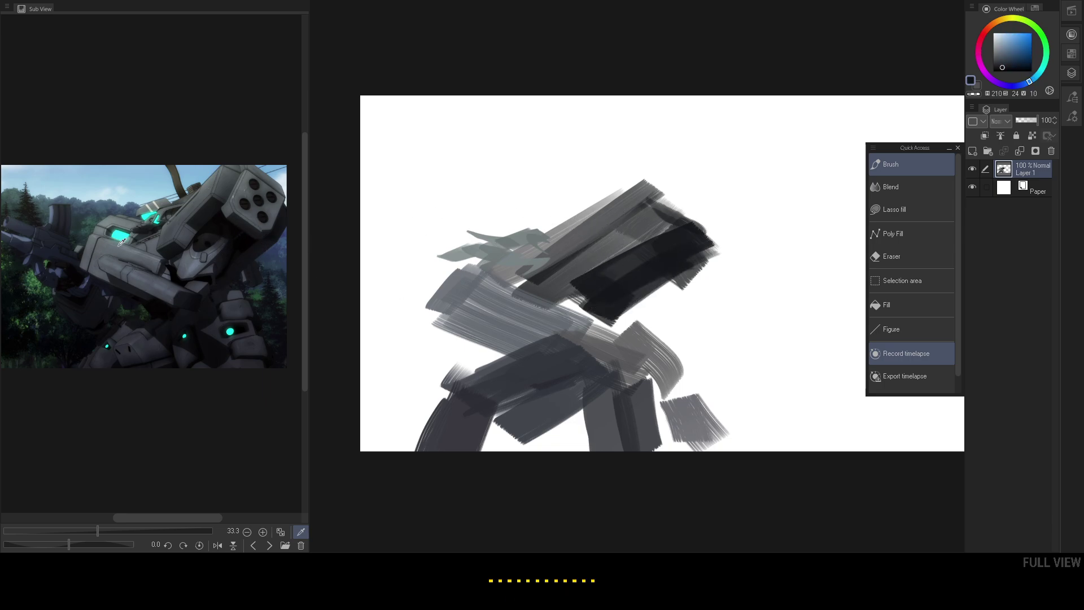
drag(469, 278, 452, 315)
drag(567, 309, 573, 331)
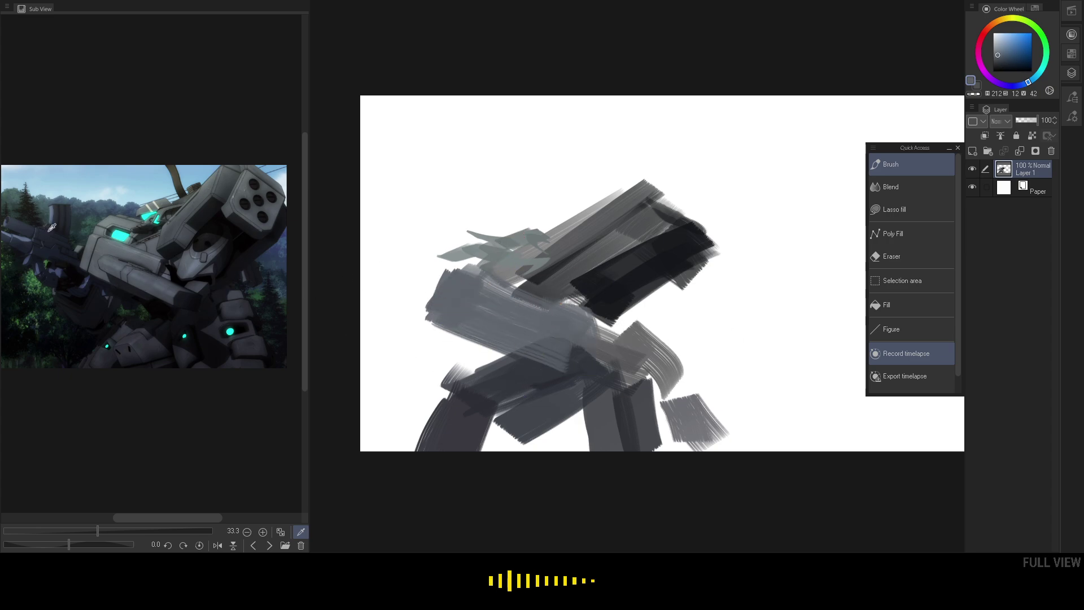
- Sample dark navy from the gun in the Sub View reference and paint the mecha's gun arm, hand and gun details
drag(197, 520, 174, 517)
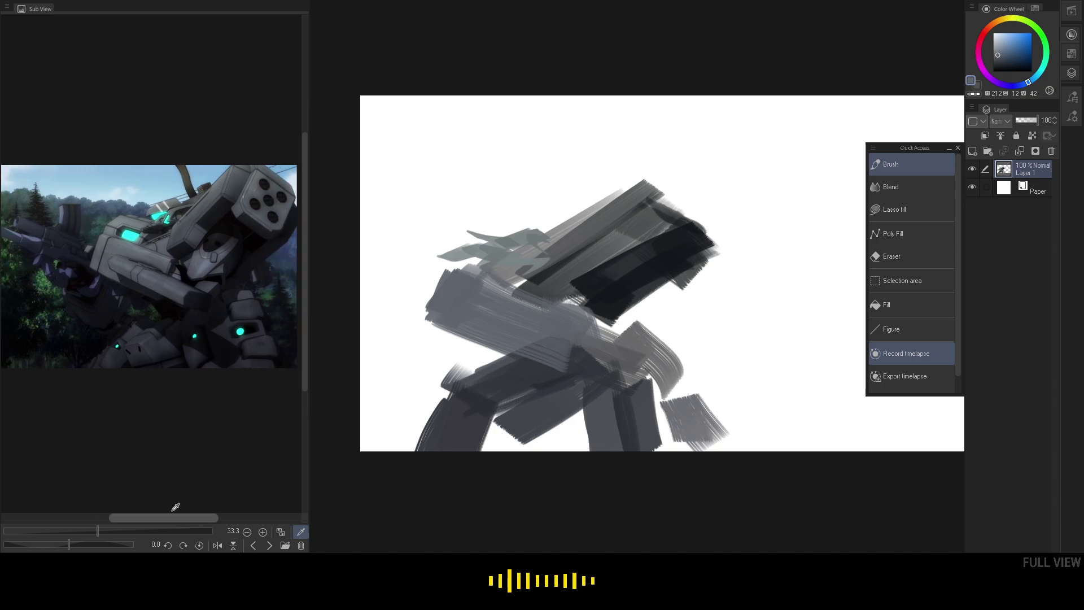
click(55, 250)
drag(336, 223, 485, 277)
drag(353, 261, 468, 295)
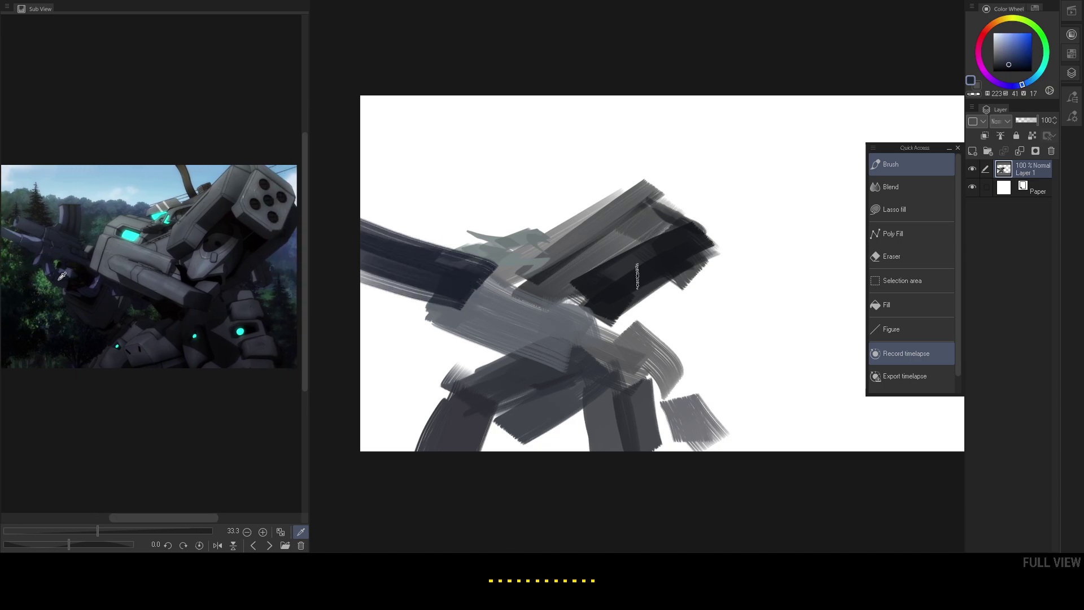
mouse_move(400, 297)
mouse_down()
mouse_move(441, 317)
mouse_move(433, 339)
mouse_move(528, 353)
mouse_up()
click(71, 210)
mouse_move(404, 215)
mouse_down()
mouse_move(432, 223)
mouse_move(446, 249)
mouse_move(486, 248)
mouse_move(556, 237)
mouse_move(490, 234)
mouse_move(466, 217)
mouse_move(574, 199)
mouse_up()
- Sample teal-grey tones from the reference and paint the mecha's rear shoulder area and the antenna rising behind the weapon pod
click(143, 222)
click(160, 207)
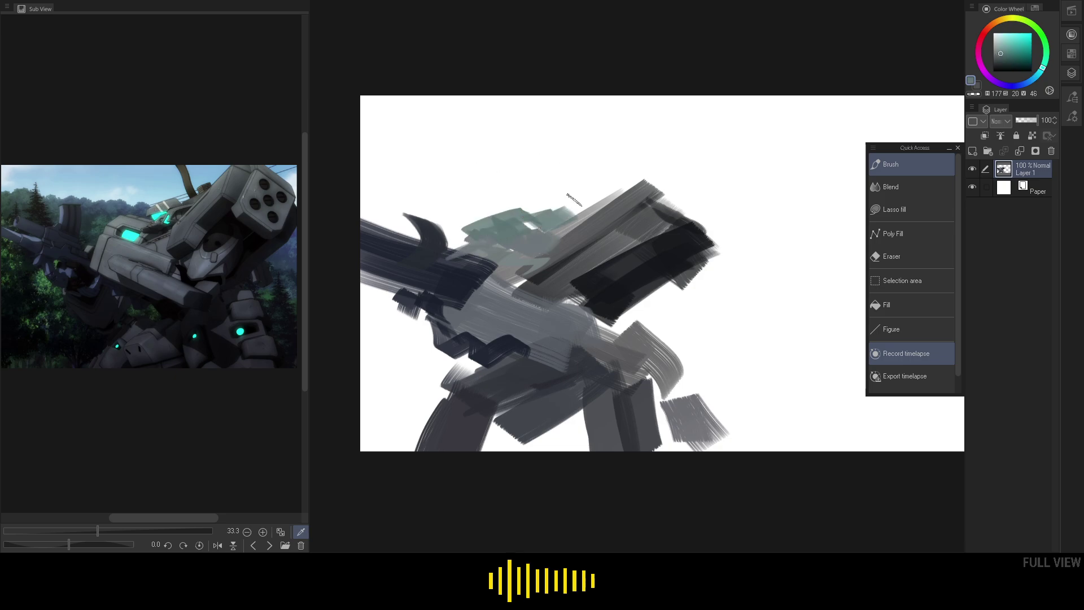
click(190, 200)
drag(529, 229, 569, 211)
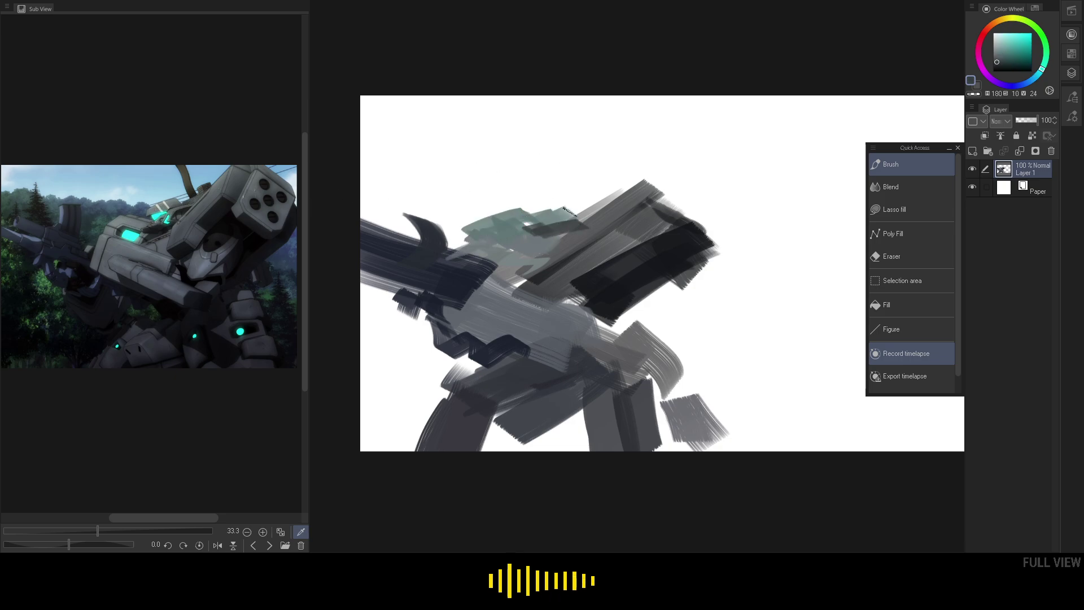
drag(548, 158, 593, 207)
drag(540, 135, 594, 212)
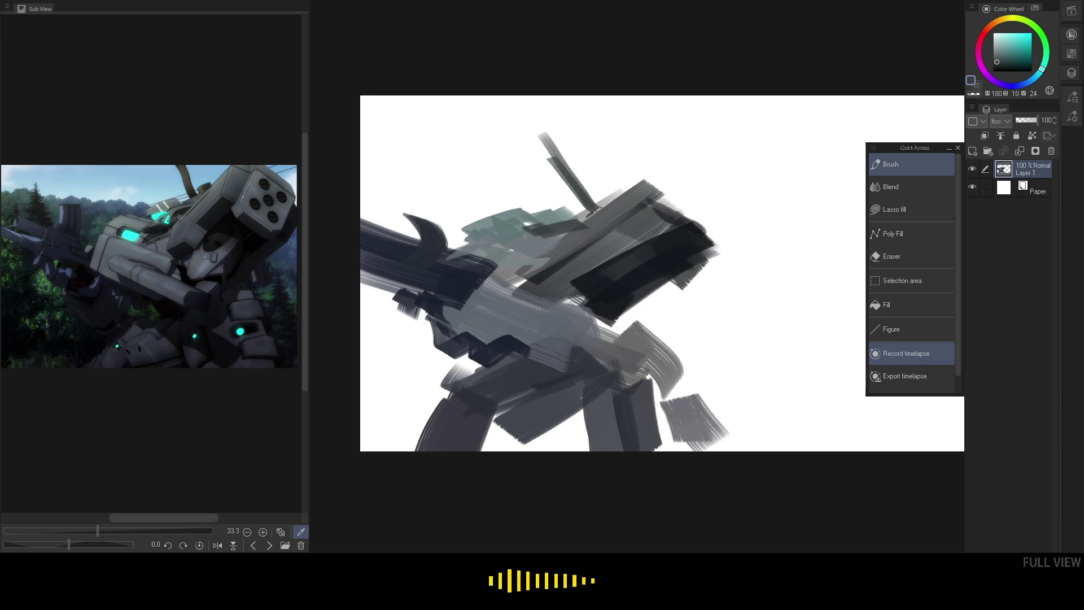
- Extend the weapon pod's dark underside with a tone sampled from the reference and paint its side in grey sampled from the canvas
key(c)
click(286, 249)
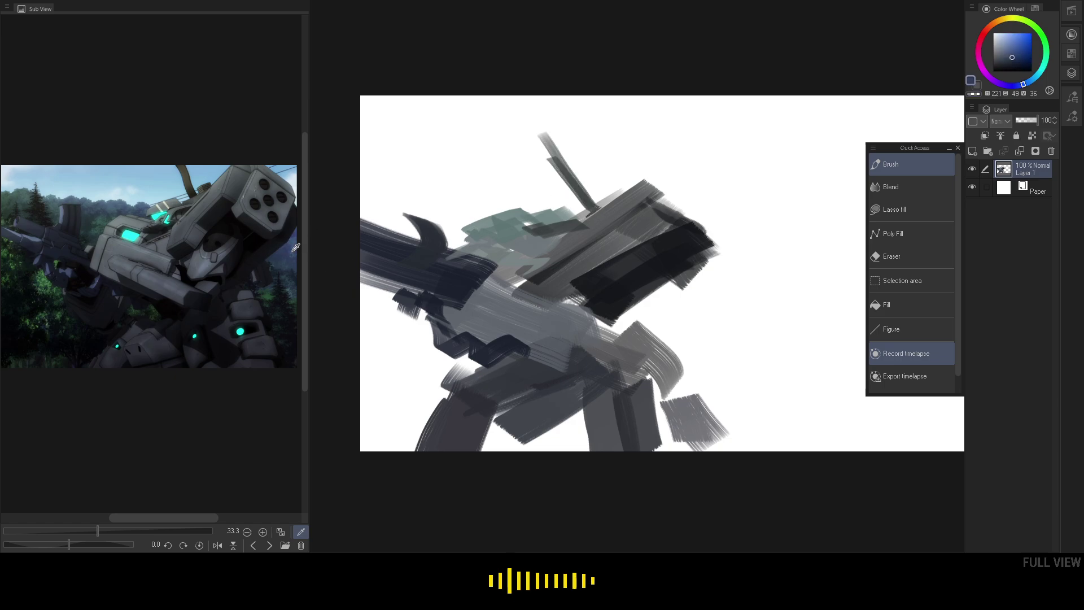
click(269, 249)
drag(630, 316, 700, 277)
mouse_move(641, 311)
mouse_down()
mouse_move(723, 261)
mouse_move(709, 274)
mouse_up()
alt+click(576, 265)
drag(582, 282, 636, 251)
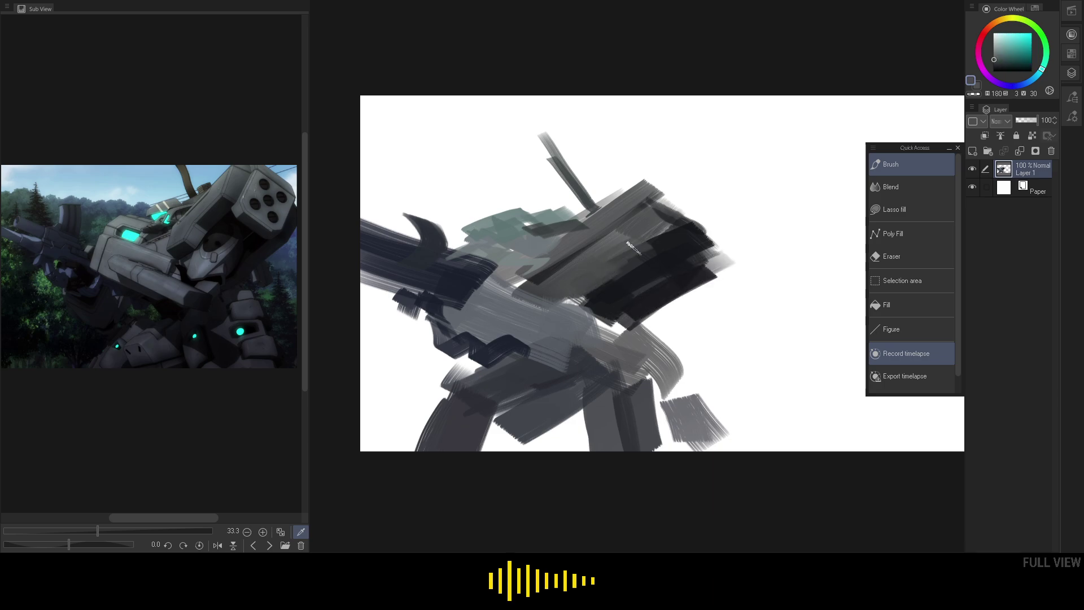
- Paint the weapon pod's upper front edge and front face with grey tones sampled from the reference and canvas
click(256, 206)
drag(658, 192, 729, 221)
click(260, 207)
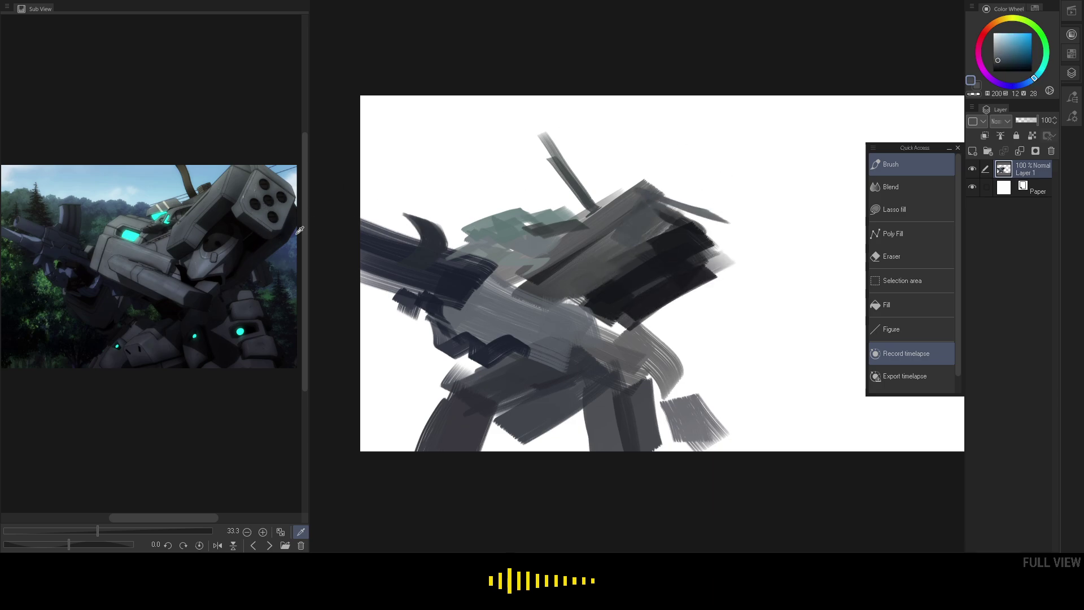
key(c)
drag(643, 232, 657, 200)
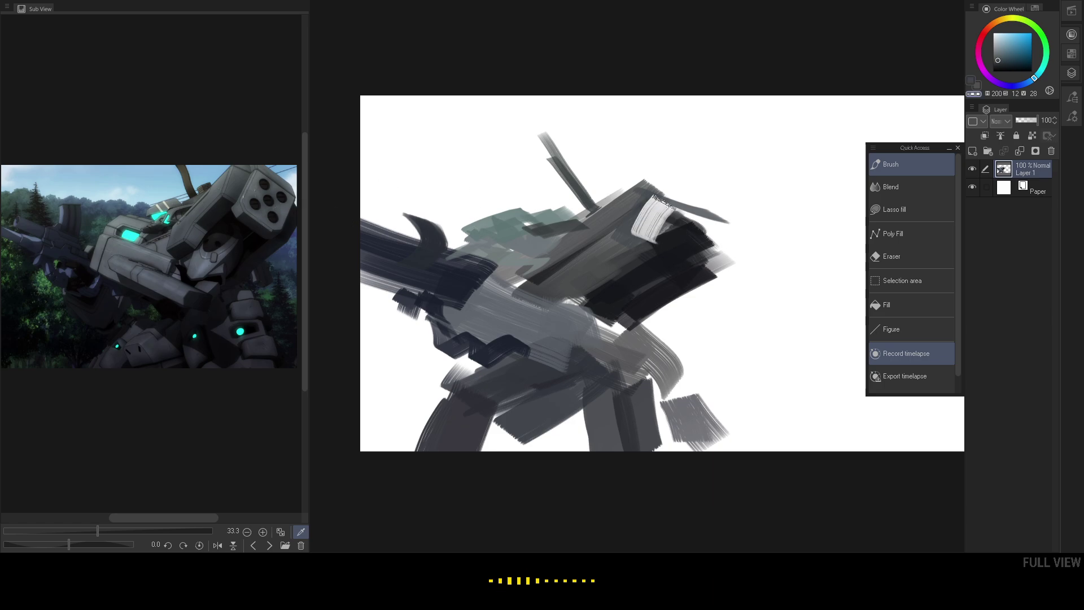
click(264, 214)
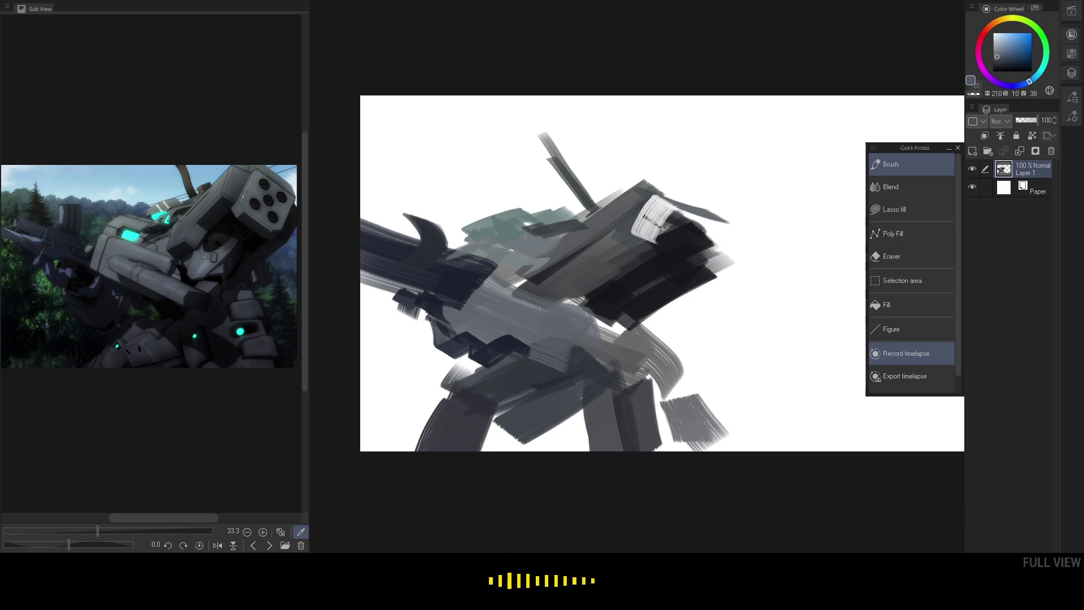
alt+click(625, 240)
mouse_move(635, 229)
mouse_down()
mouse_move(675, 198)
mouse_move(695, 223)
mouse_move(692, 240)
mouse_up()
- Sample near-black from the reference pod and paint an angular dark shadow on the side of the mecha's weapon pod
click(254, 223)
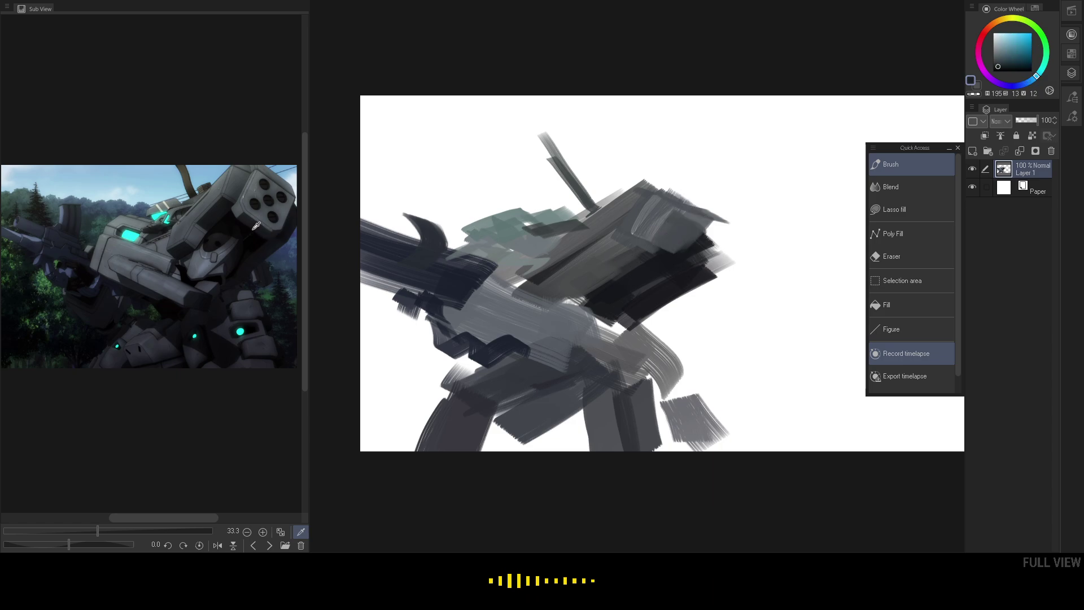
click(256, 226)
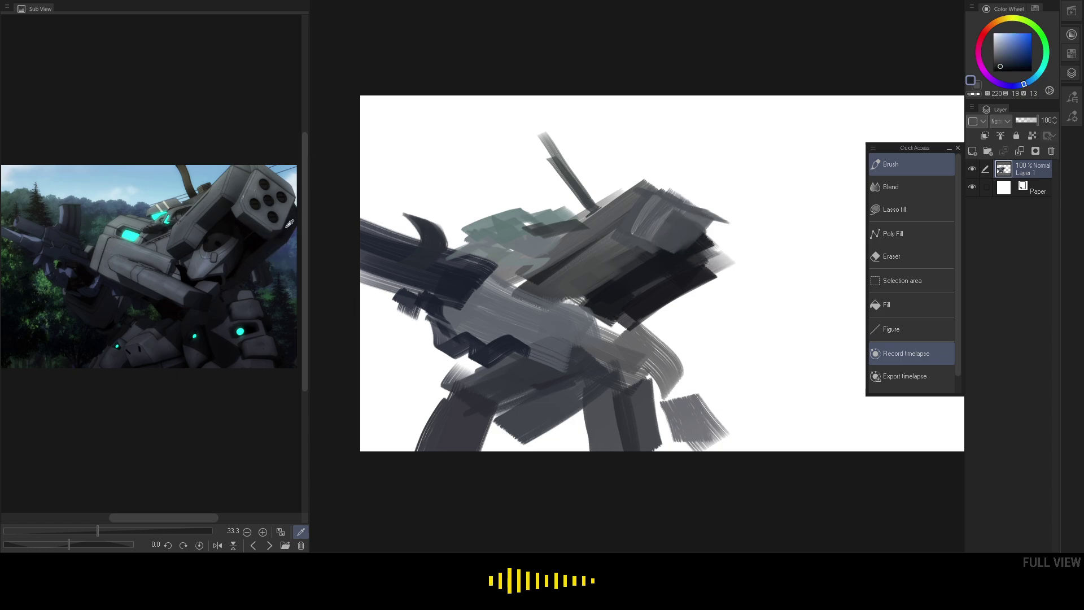
click(248, 228)
mouse_move(616, 262)
mouse_down()
mouse_move(633, 248)
mouse_move(616, 277)
mouse_move(598, 266)
mouse_up()
- Outline the weapon pod's lower edge and front corner with thin dark strokes, and its upper front edge in sampled grey
click(244, 247)
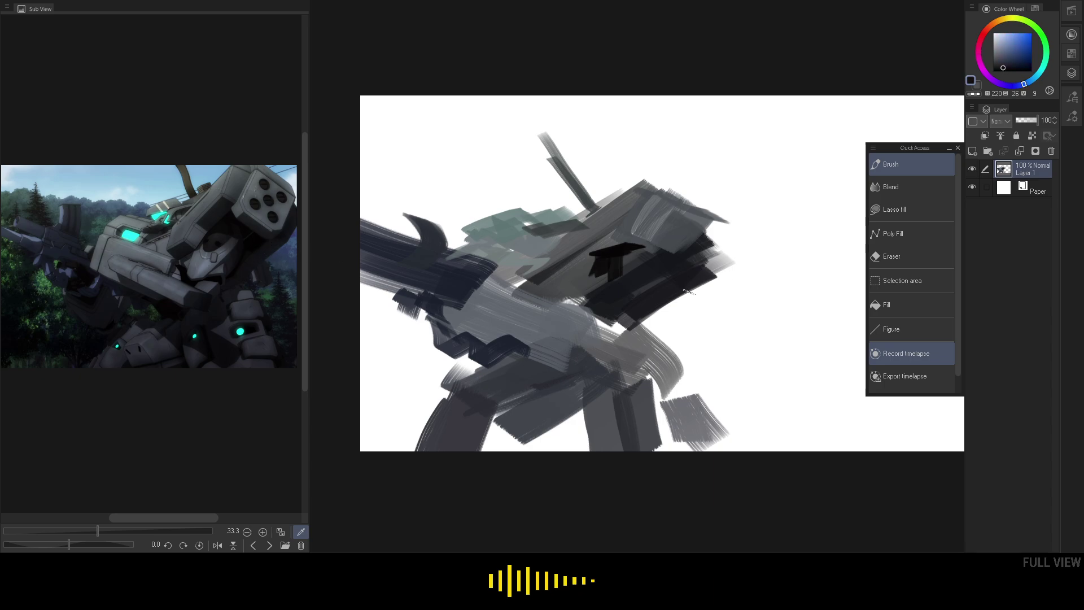
drag(706, 285, 629, 336)
drag(698, 294, 652, 335)
click(288, 221)
drag(745, 248, 710, 273)
drag(734, 227, 721, 249)
click(261, 181)
drag(700, 203, 748, 240)
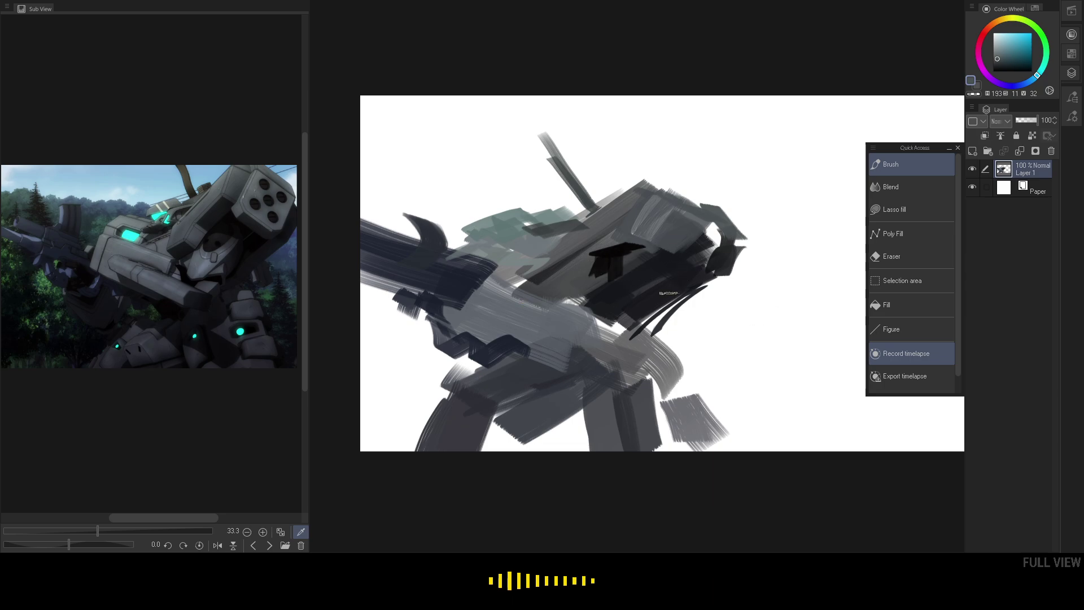
- Sample near-black from the reference and paint deep shadows around the hip joint, between the legs and along the thigh
click(242, 265)
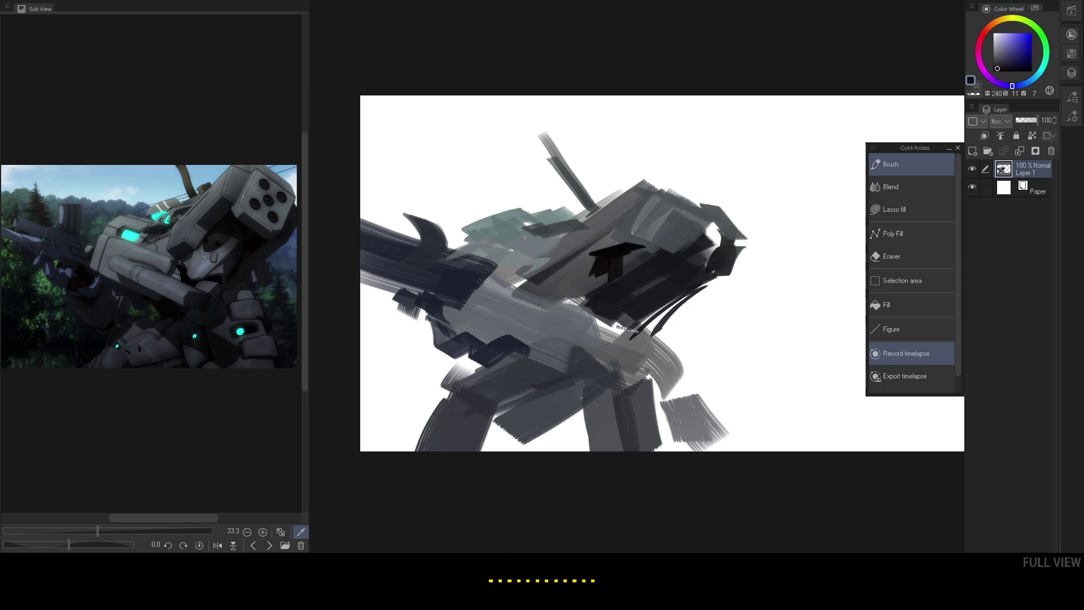
drag(594, 337, 621, 322)
drag(571, 366, 589, 423)
drag(494, 435, 565, 384)
drag(584, 377, 617, 354)
mouse_move(593, 393)
mouse_down()
mouse_move(648, 370)
mouse_move(663, 475)
mouse_up()
click(250, 354)
key(ctrl+space)
mouse_move(655, 387)
mouse_down()
mouse_move(613, 384)
mouse_move(639, 376)
mouse_up()
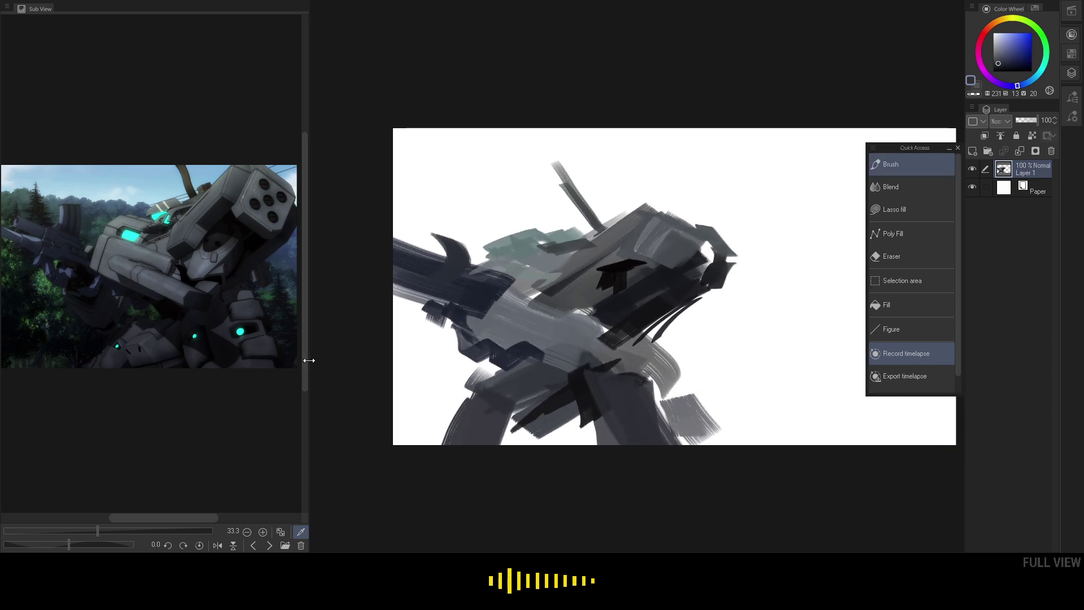
- Widen the Sub View reference panel and shift the painted mecha layer to the right on the canvas
drag(316, 361, 368, 360)
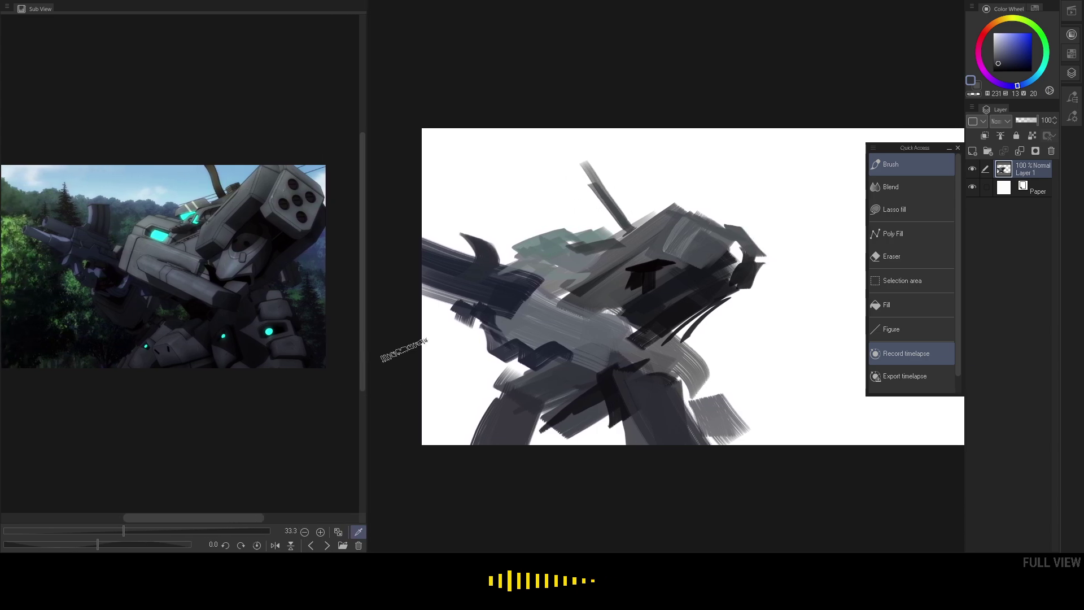
scroll(686, 298, down, 2)
scroll(680, 294, up, 1)
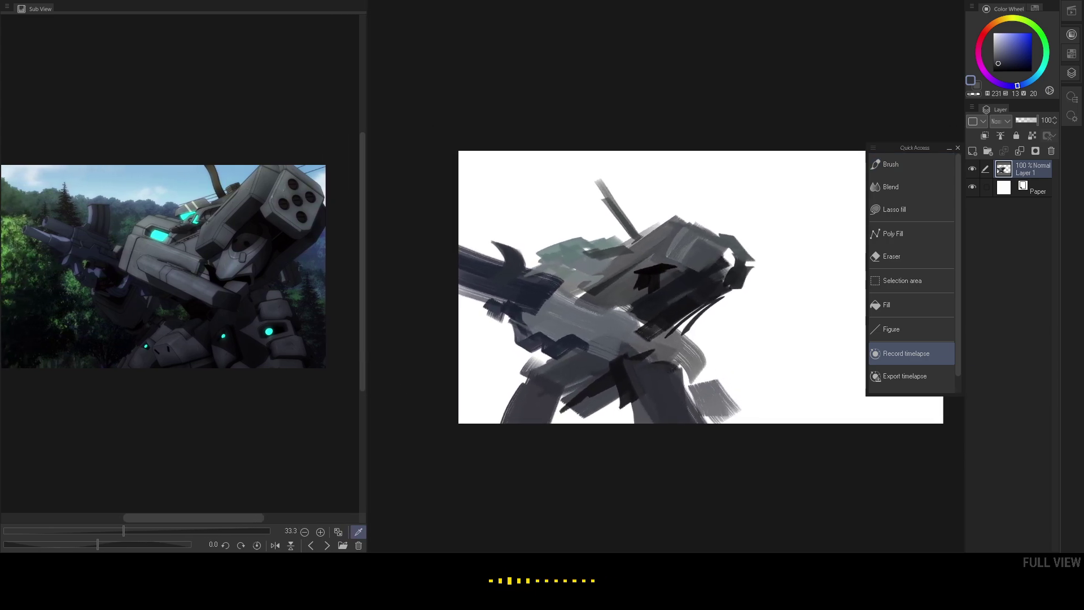
drag(654, 308, 693, 307)
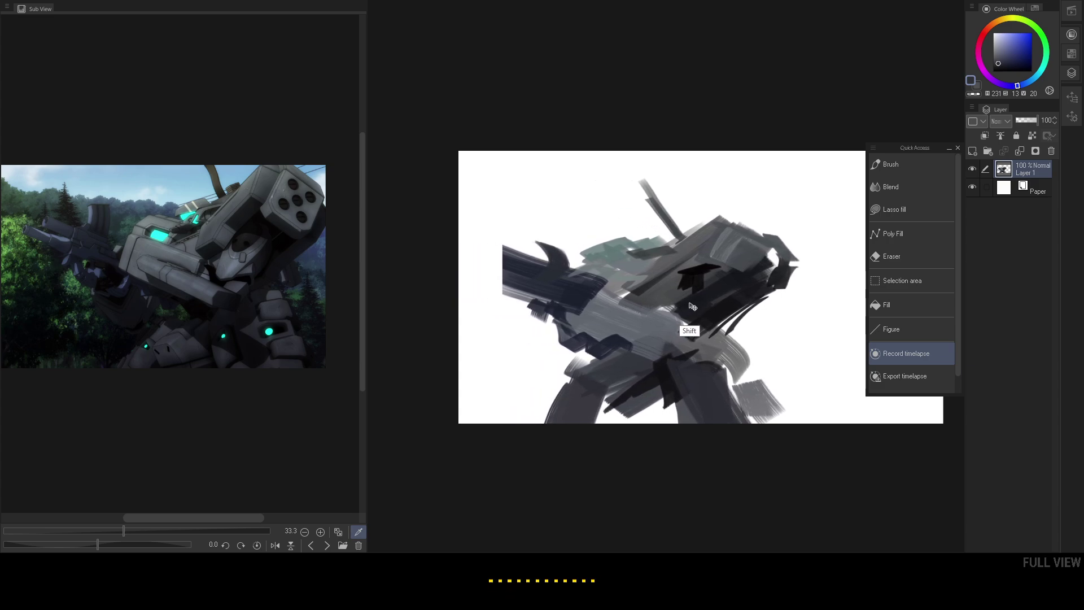
scroll(692, 303, up, 2)
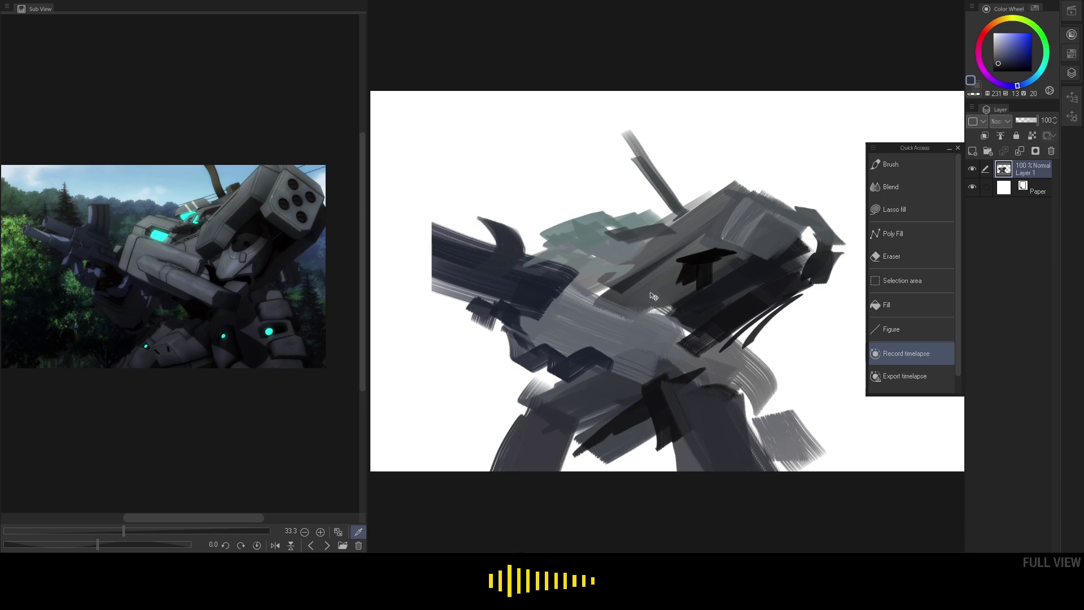
key(shift)
key(alt)
mouse_move(651, 294)
mouse_down()
mouse_move(633, 305)
mouse_move(697, 321)
mouse_move(657, 326)
mouse_up()
key(ctrl+z)
key(shift)
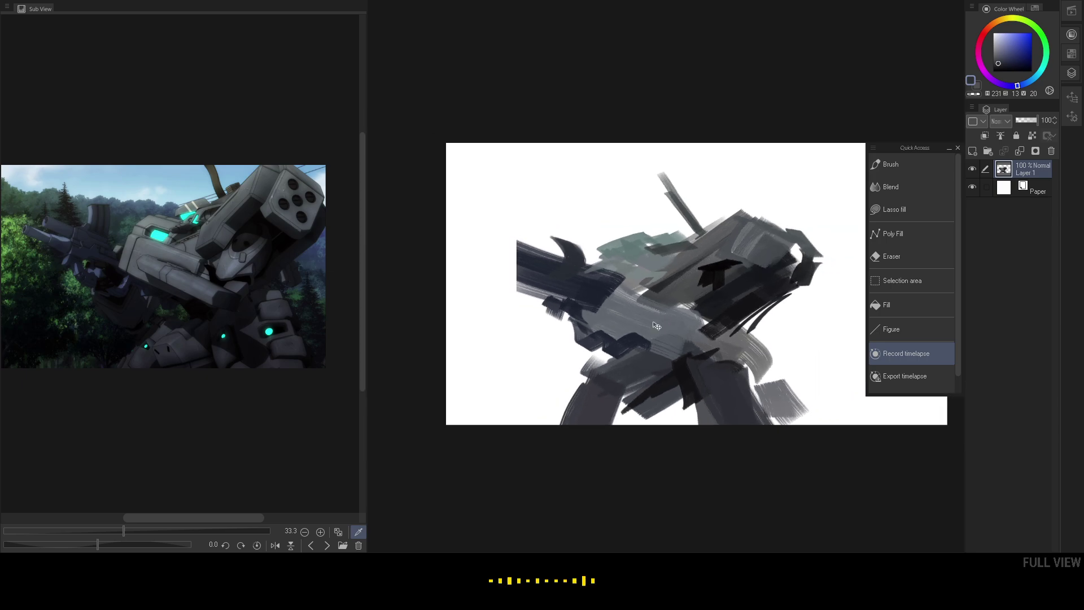
- Sample dark navy from the painted gun with the Brush and extend the gun barrel past its cut-off edge
key(b)
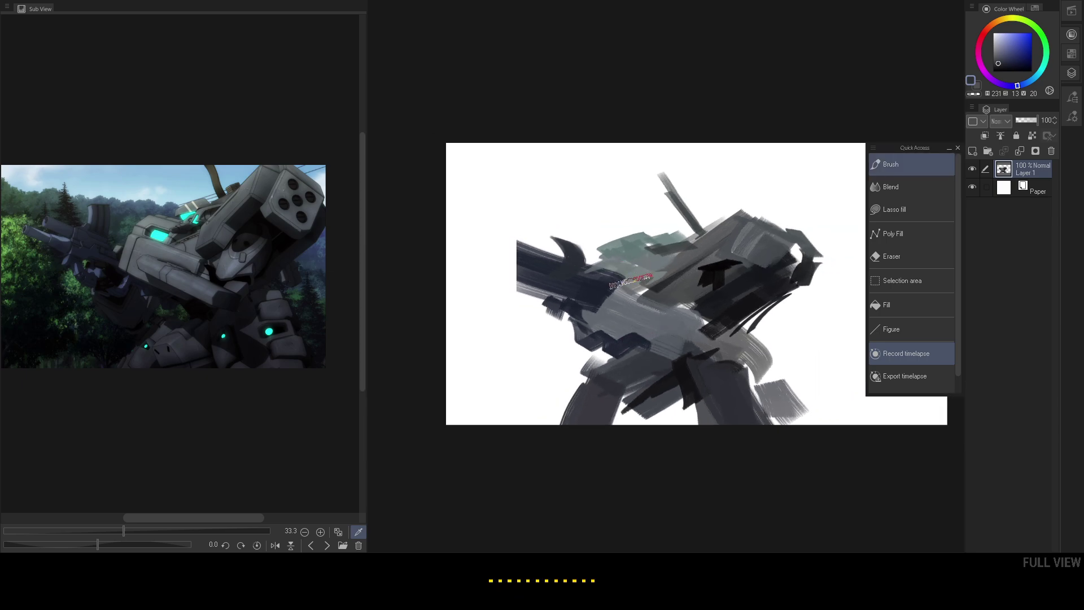
alt+click(622, 289)
alt+click(547, 282)
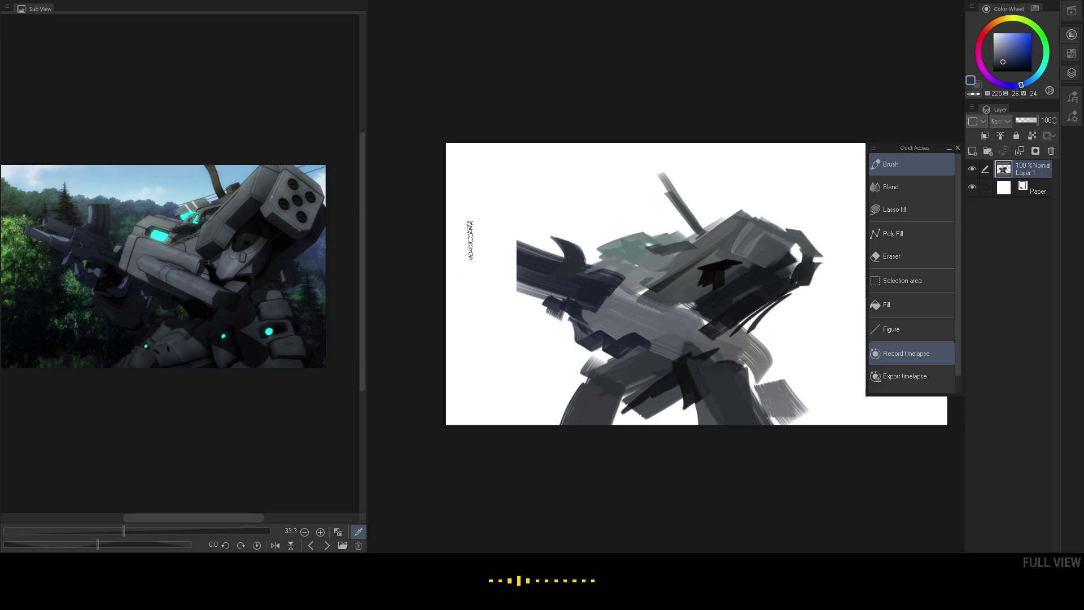
alt+click(539, 274)
mouse_move(491, 252)
mouse_down()
mouse_move(460, 248)
mouse_move(514, 264)
mouse_up()
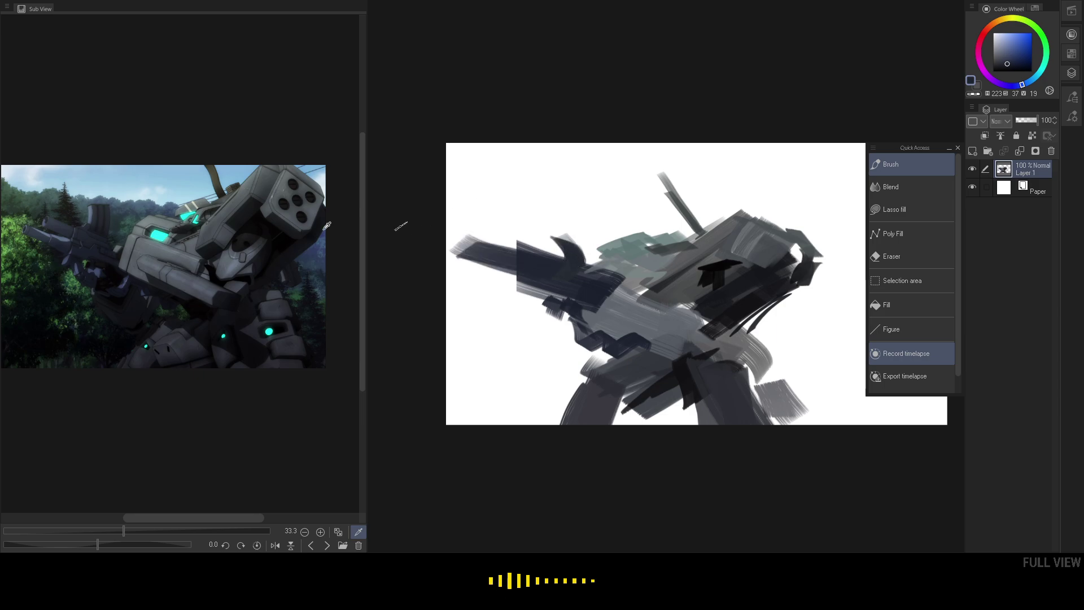
- Sample blue and teal tones from the reference and add a blue-green patch at the back of the mecha's shoulder
click(287, 232)
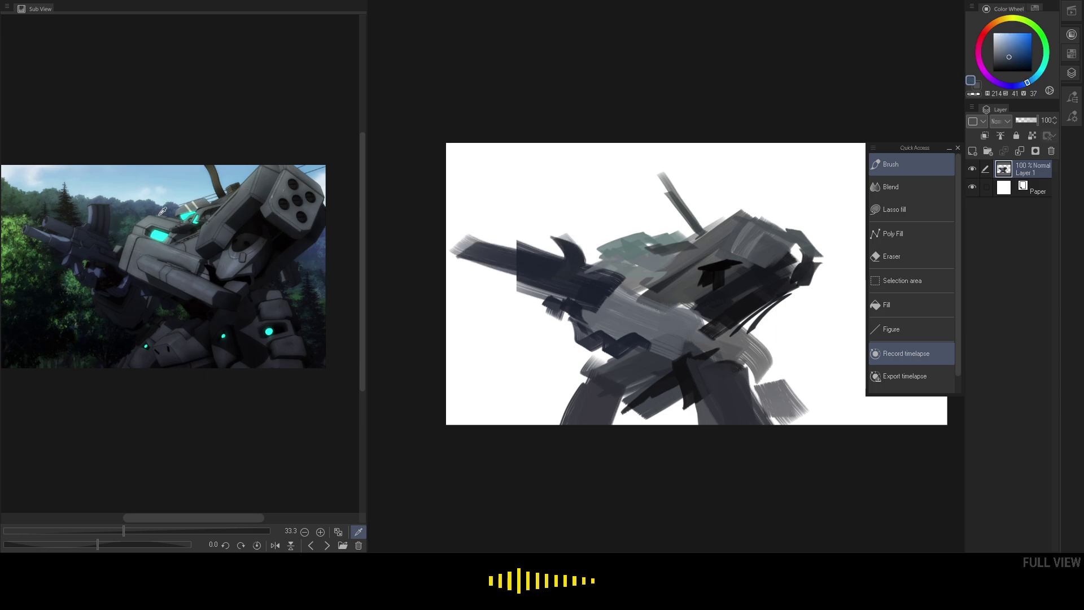
click(130, 213)
drag(587, 248, 610, 240)
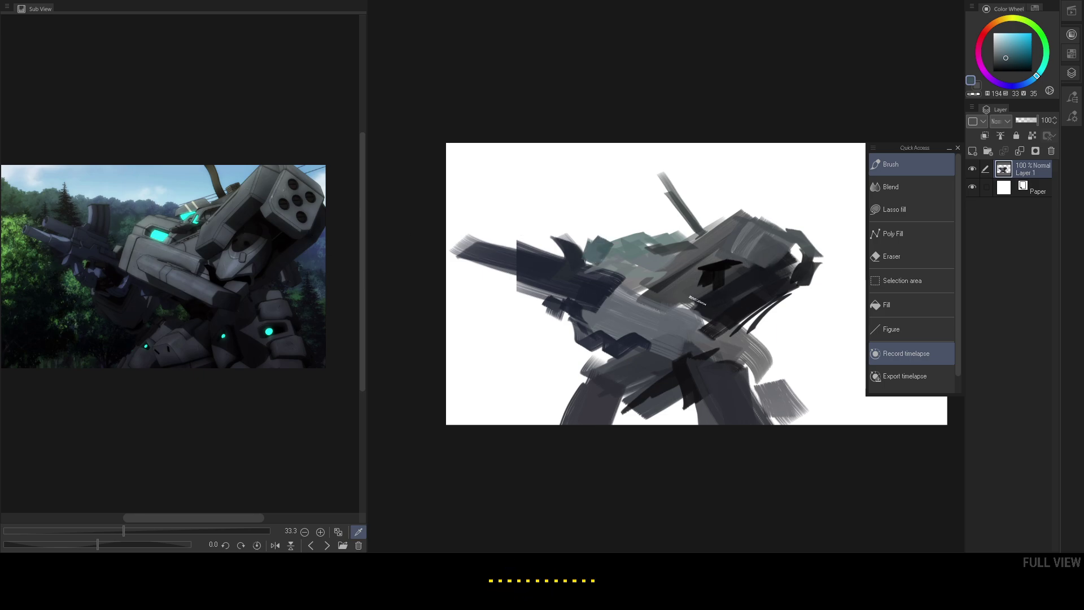
- Move the Quick Access palette out of the way of the painting, beside the Color Wheel
drag(740, 291, 715, 293)
drag(923, 148, 922, 8)
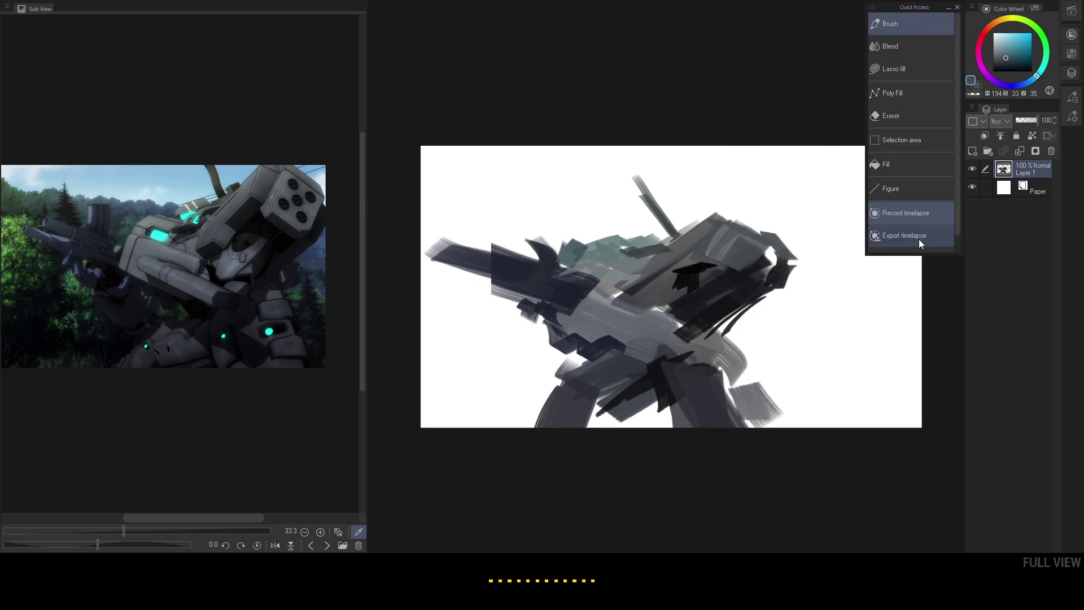
mouse_move(867, 8)
mouse_down()
mouse_move(897, 9)
mouse_move(882, 8)
mouse_up()
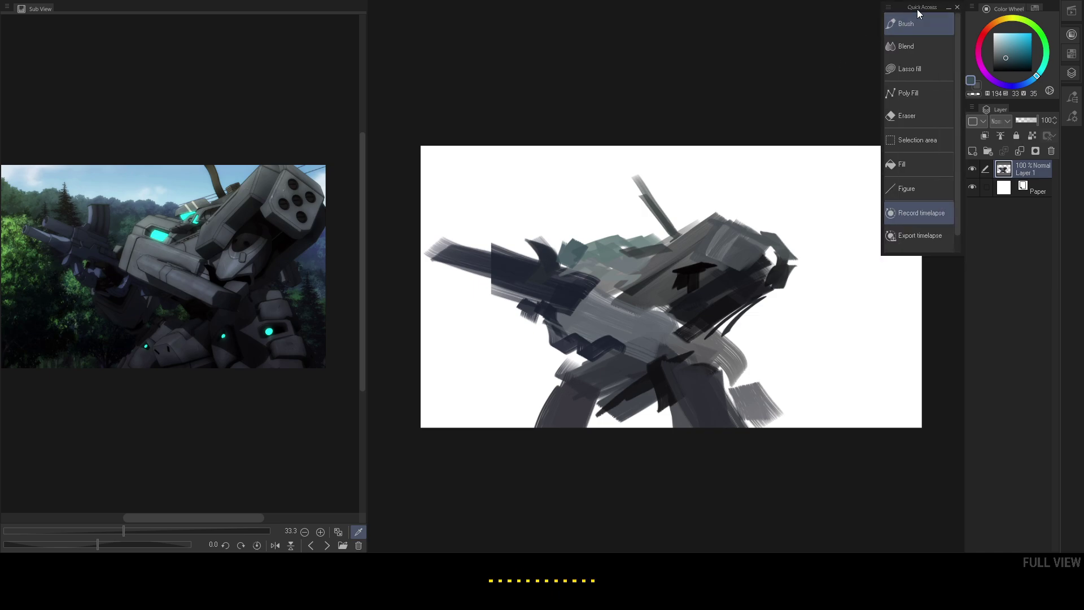
mouse_move(929, 10)
mouse_down()
mouse_move(824, 1)
mouse_move(863, 248)
mouse_move(926, 0)
mouse_move(919, 9)
mouse_up()
drag(646, 252, 632, 245)
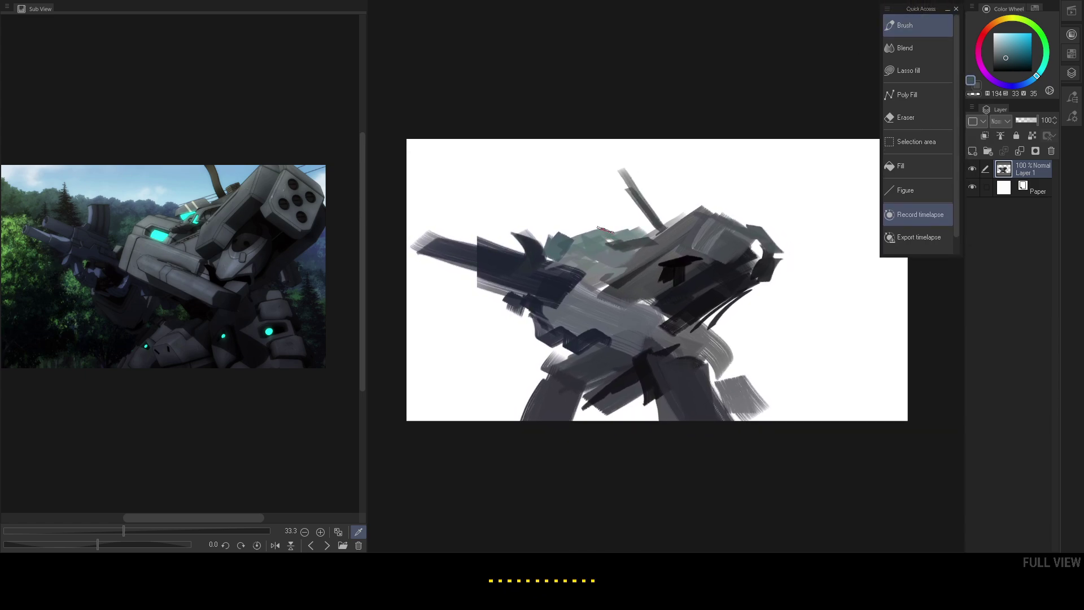
- Shift the mecha layer slightly further right on the canvas and return to the Brush
key(k)
mouse_move(637, 298)
mouse_down()
mouse_move(659, 298)
mouse_move(627, 313)
mouse_move(637, 316)
mouse_up()
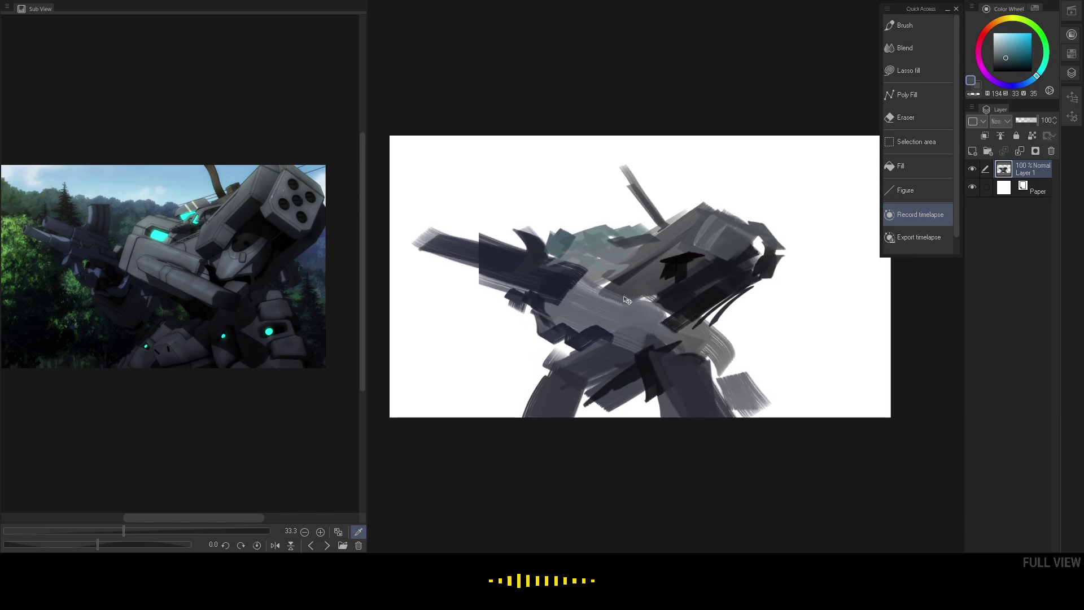
key(b)
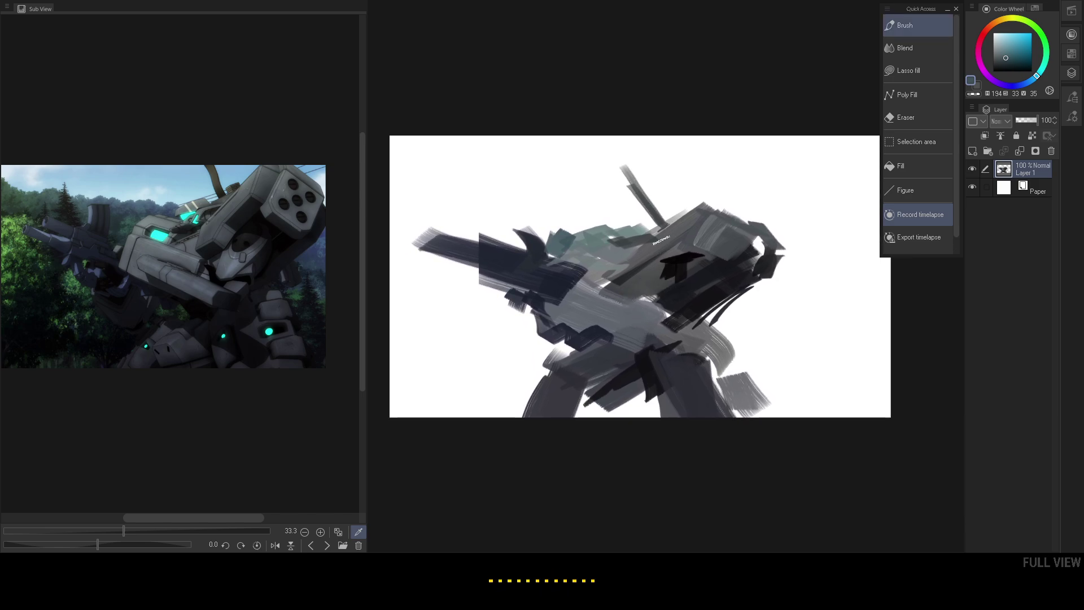
- Sample near-black tones from the reference leg and darken the gap beneath the mecha's bent thigh
click(195, 349)
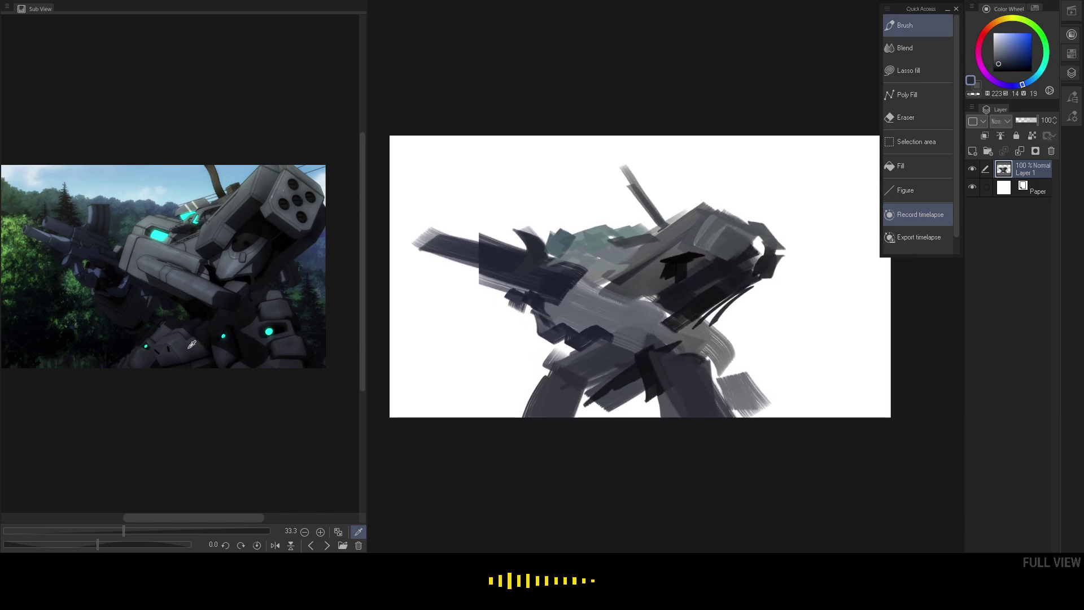
click(167, 362)
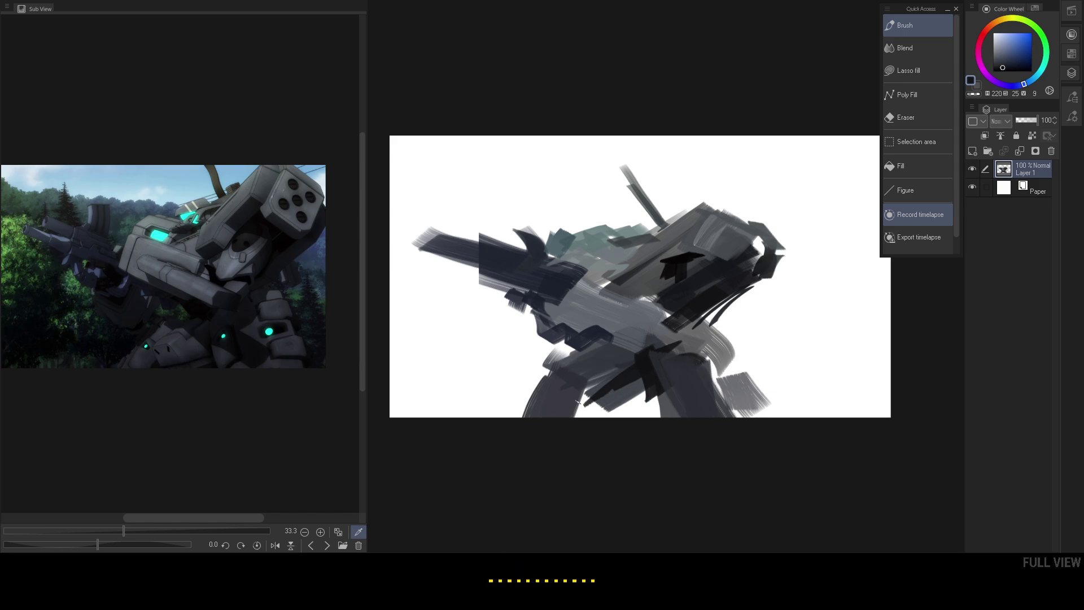
click(160, 361)
drag(584, 398, 585, 397)
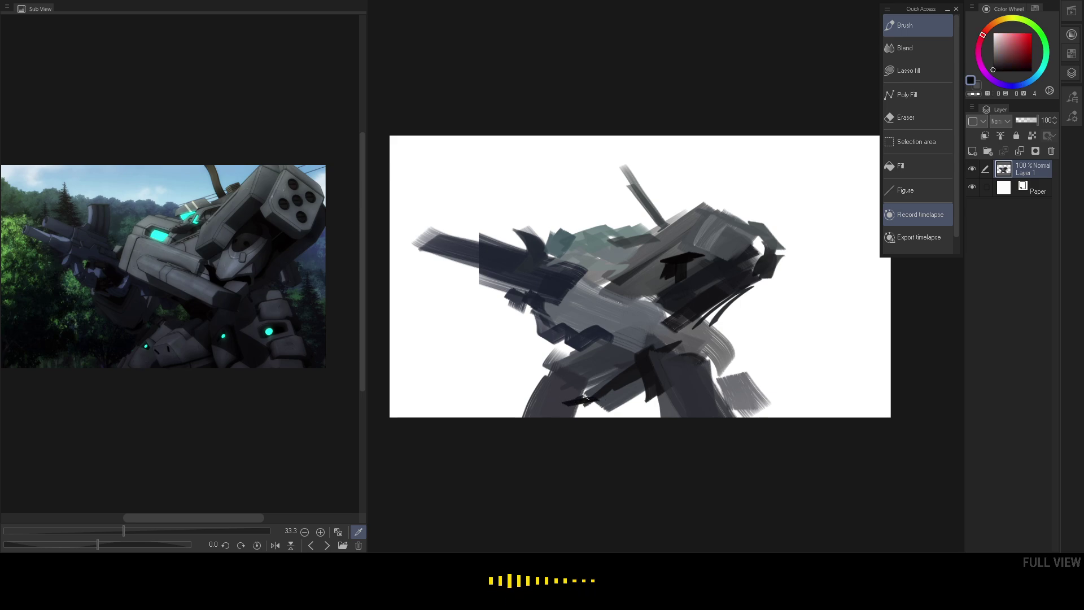
alt+click(641, 387)
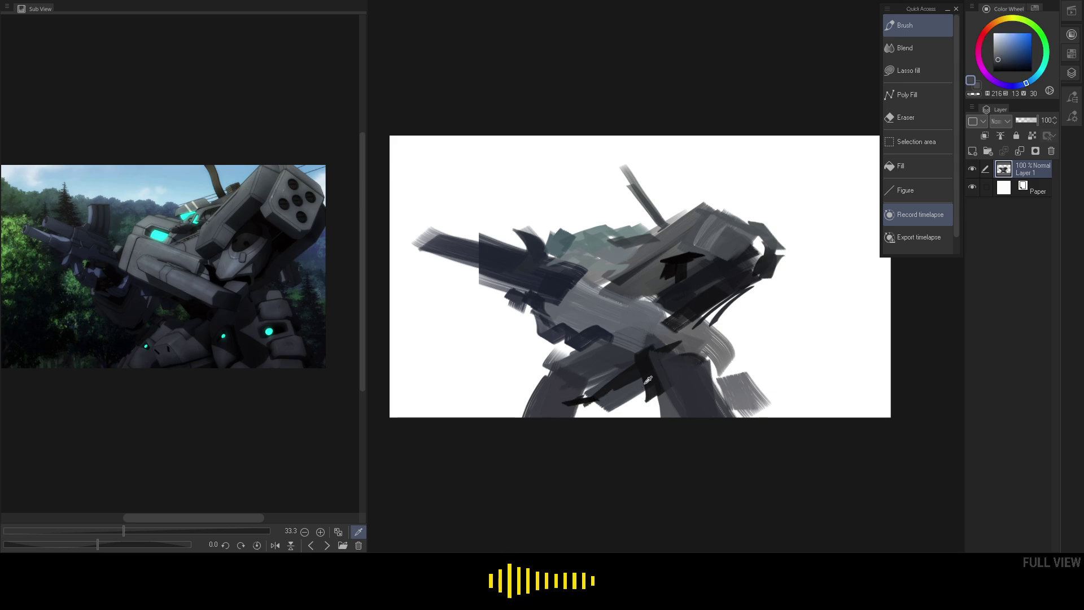
alt+click(636, 379)
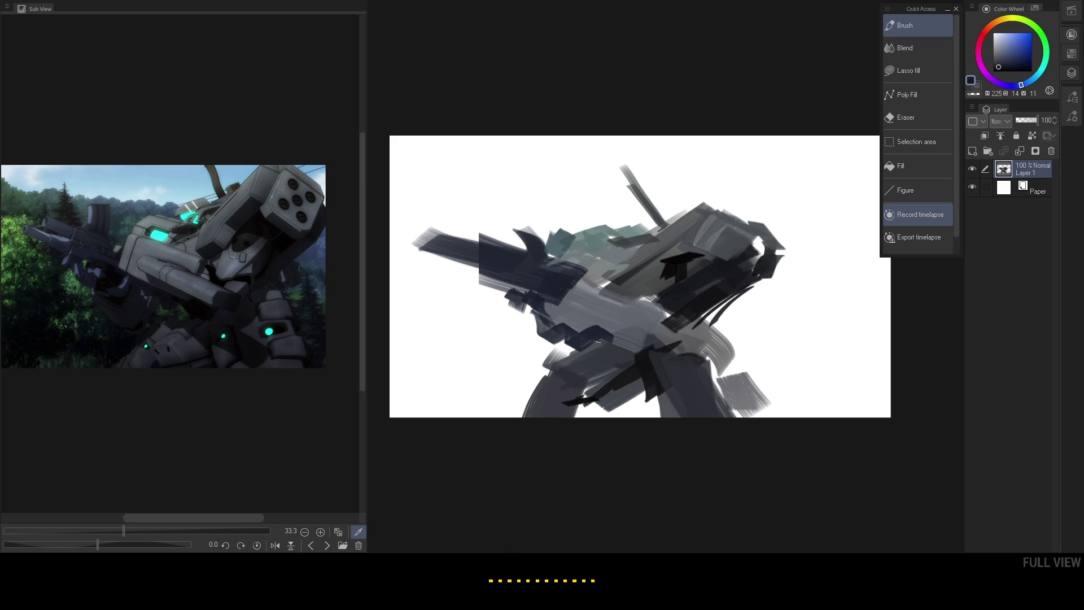
- Sample dark navy from the painted gun and fill out its barrel, finishing it with a rounded muzzle
click(188, 351)
alt+click(483, 267)
mouse_move(481, 252)
mouse_down()
mouse_move(459, 242)
mouse_move(411, 248)
mouse_up()
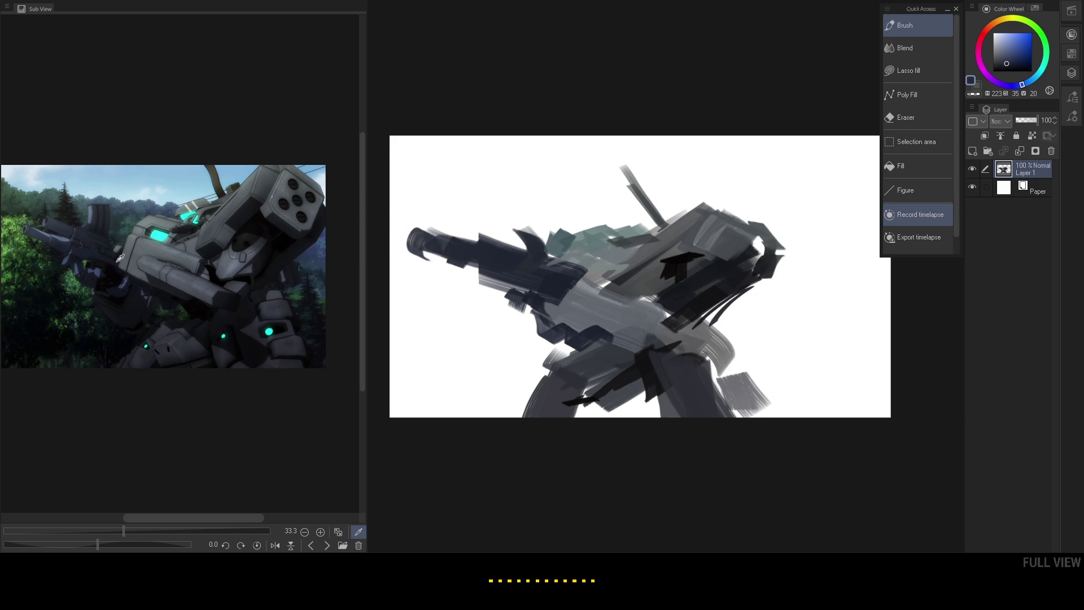
- Sample dark tones from the reference arm and block in the mecha's forearm and hand beneath the gun
click(99, 274)
drag(545, 315, 505, 339)
mouse_move(490, 299)
mouse_down()
mouse_move(506, 326)
mouse_move(531, 299)
mouse_move(530, 327)
mouse_move(553, 325)
mouse_move(562, 345)
mouse_up()
click(151, 241)
mouse_move(565, 290)
mouse_down()
mouse_move(662, 301)
mouse_move(630, 308)
mouse_move(511, 283)
mouse_up()
- Paint the cyan light on the mecha's shoulder with color sampled from the reference and add near-black accents beside it
click(162, 234)
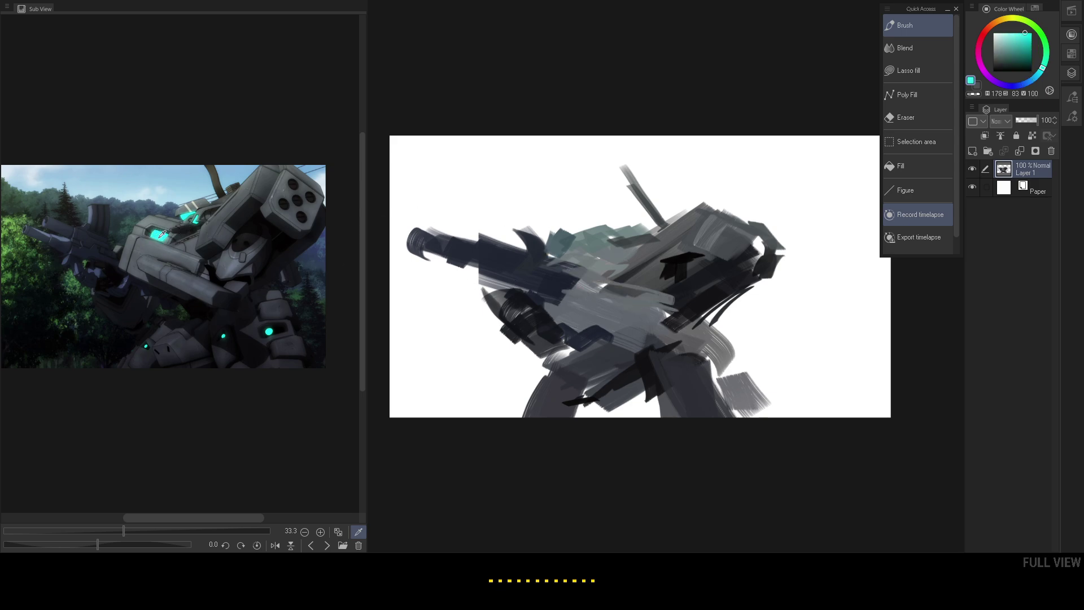
drag(593, 256, 575, 269)
click(187, 228)
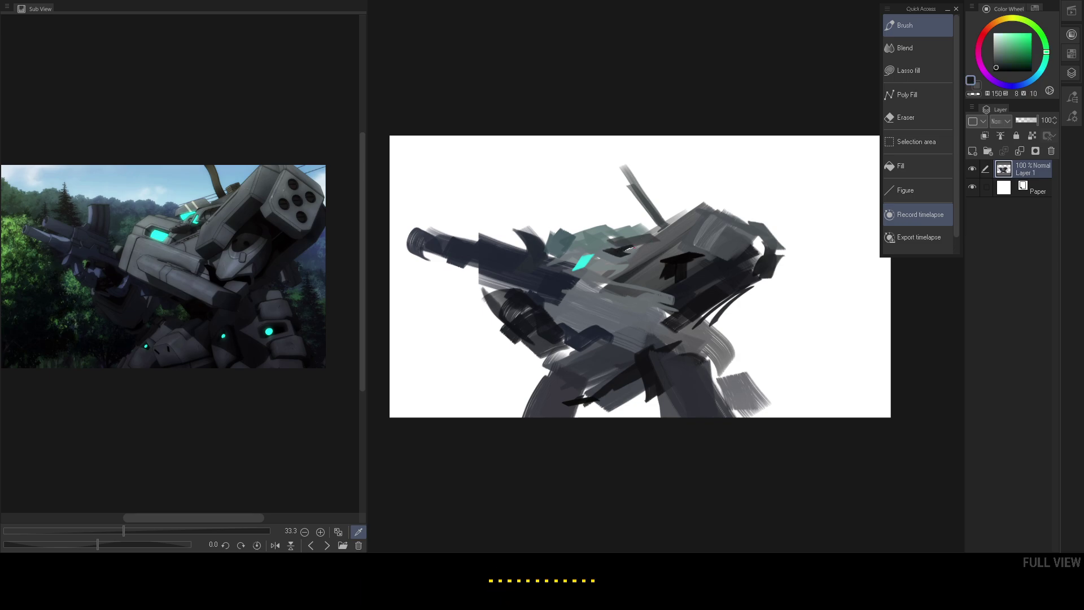
- Extend the missile launcher's upper edge in sampled grey and repaint the curved antenna in dark brown
click(242, 187)
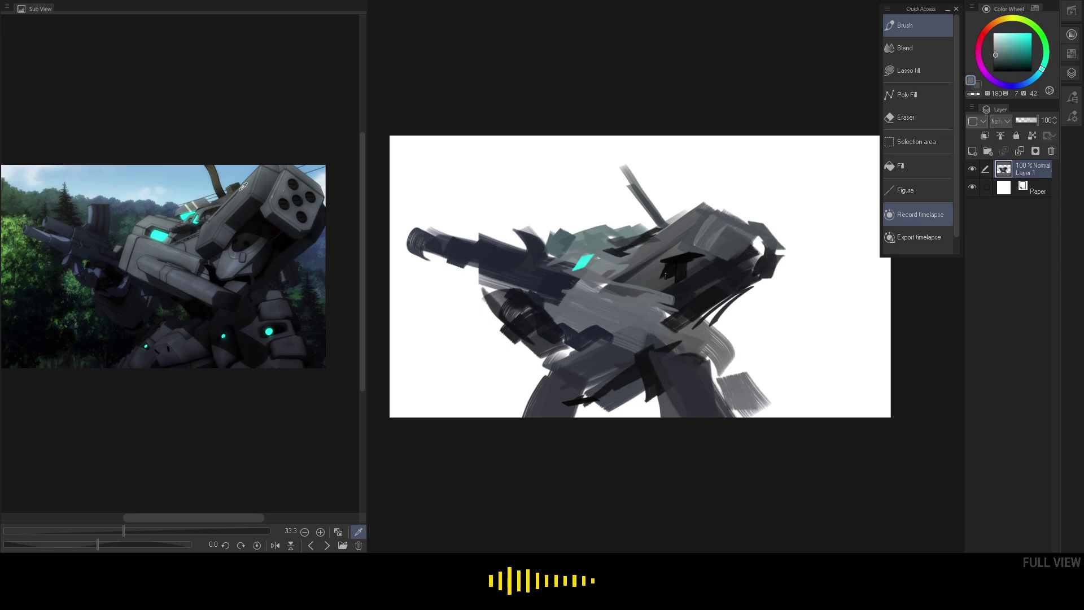
drag(639, 244, 724, 192)
click(230, 188)
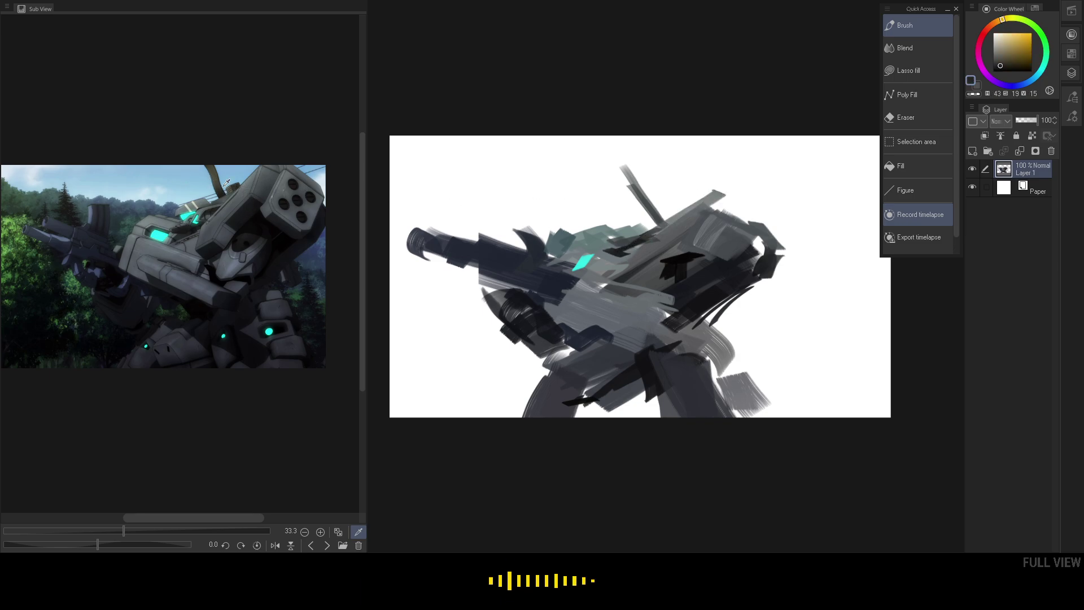
mouse_move(620, 163)
mouse_down()
mouse_move(653, 189)
mouse_move(662, 221)
mouse_up()
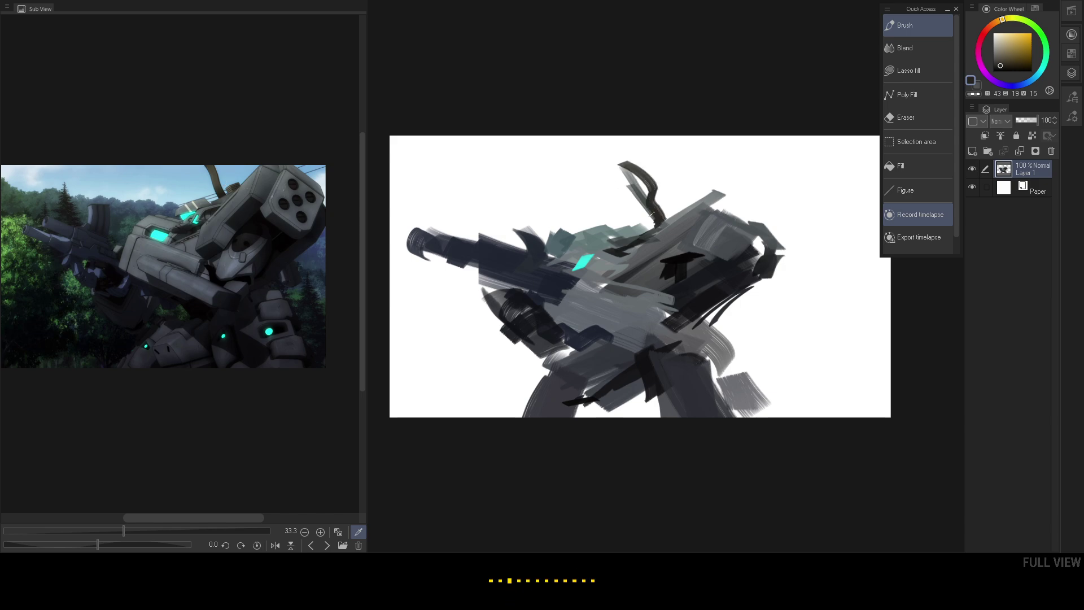
- Refine the panels behind the shoulder, trim them with white and paint the second cyan light there
click(185, 229)
mouse_move(576, 251)
mouse_down()
mouse_move(623, 254)
mouse_move(604, 252)
mouse_move(628, 248)
mouse_move(624, 224)
mouse_up()
click(200, 202)
key(x)
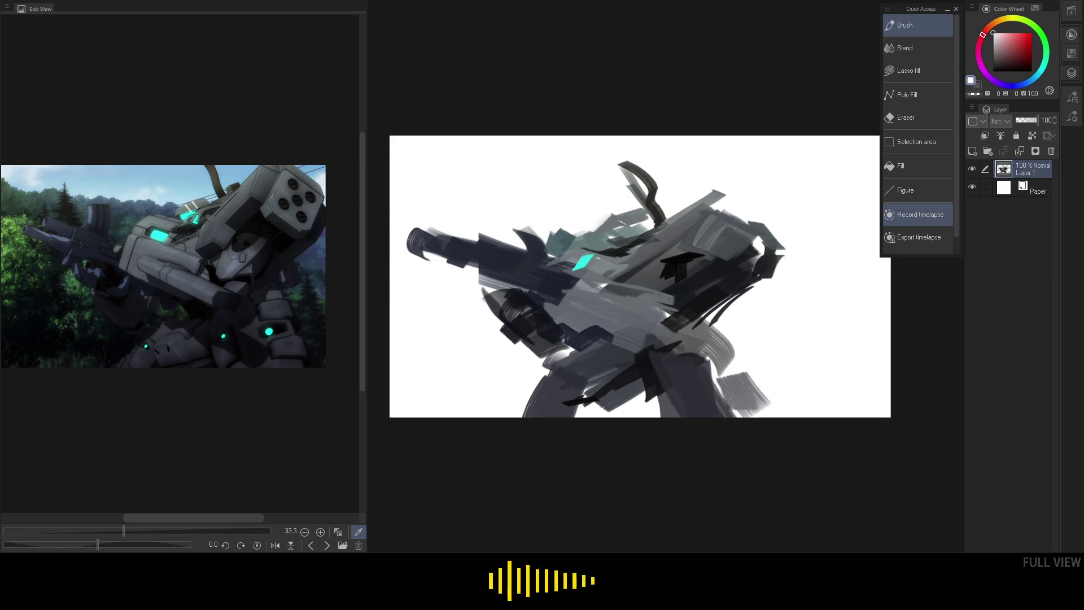
click(186, 213)
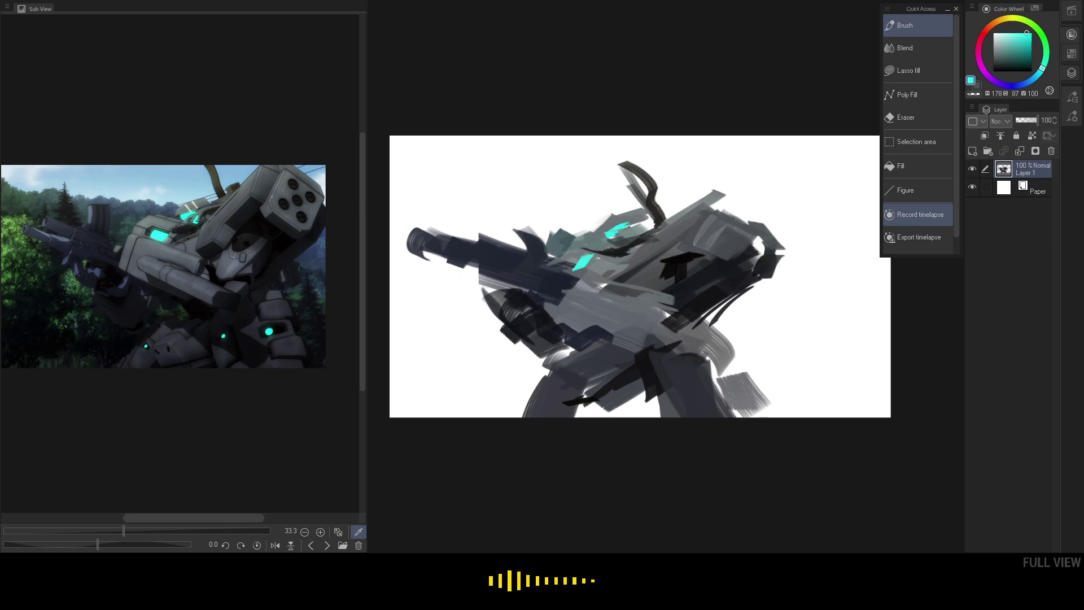
- Shape the head and the recess beneath the launcher with sampled blue-greys and near-black, and add grey to the shoulder panels
click(202, 209)
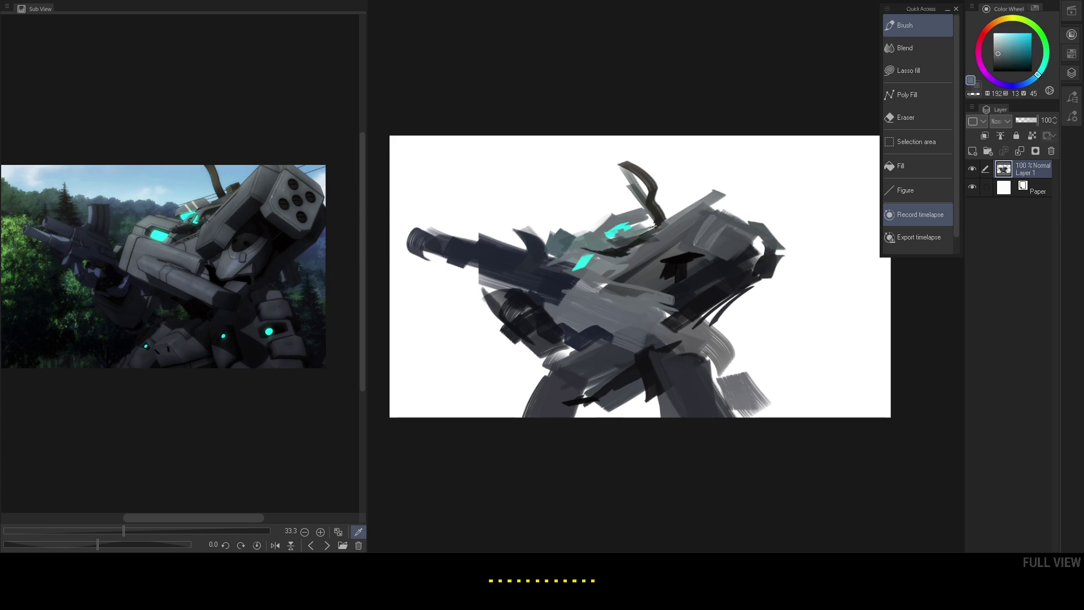
click(211, 248)
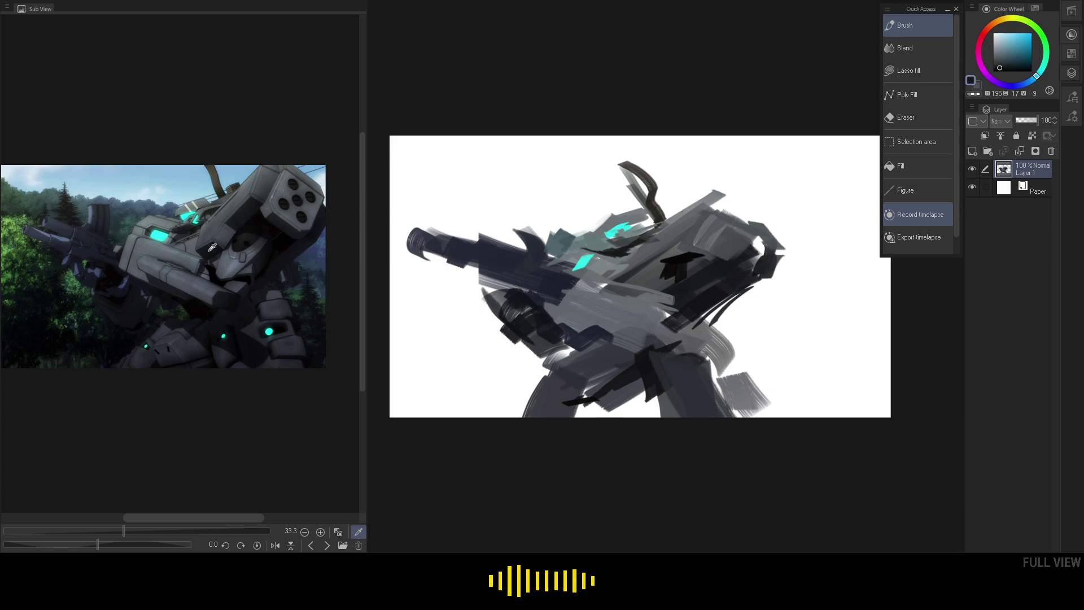
click(238, 257)
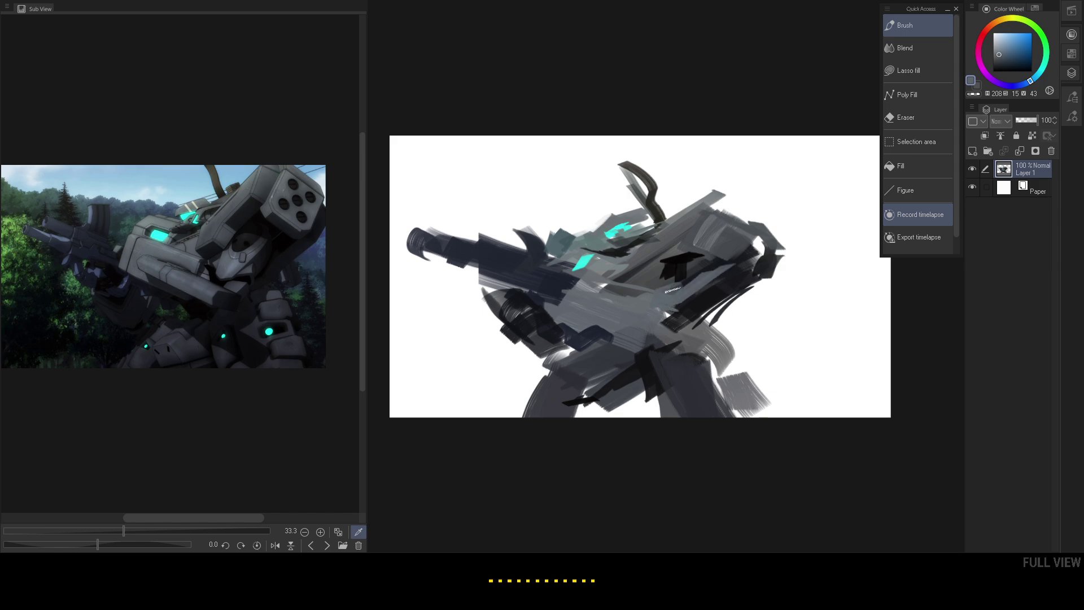
click(218, 244)
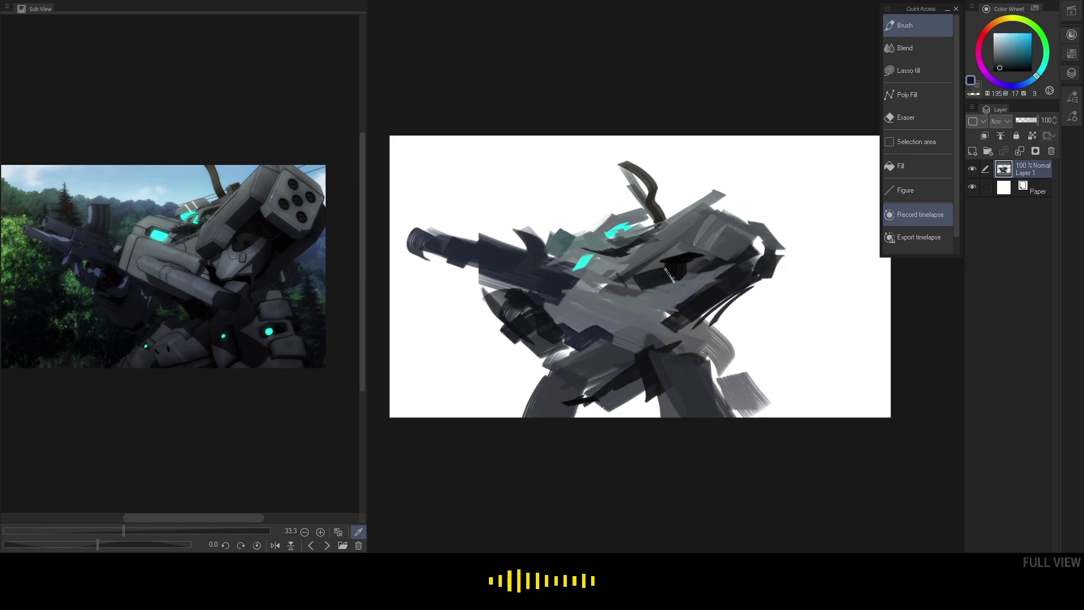
alt+click(625, 259)
alt+click(626, 261)
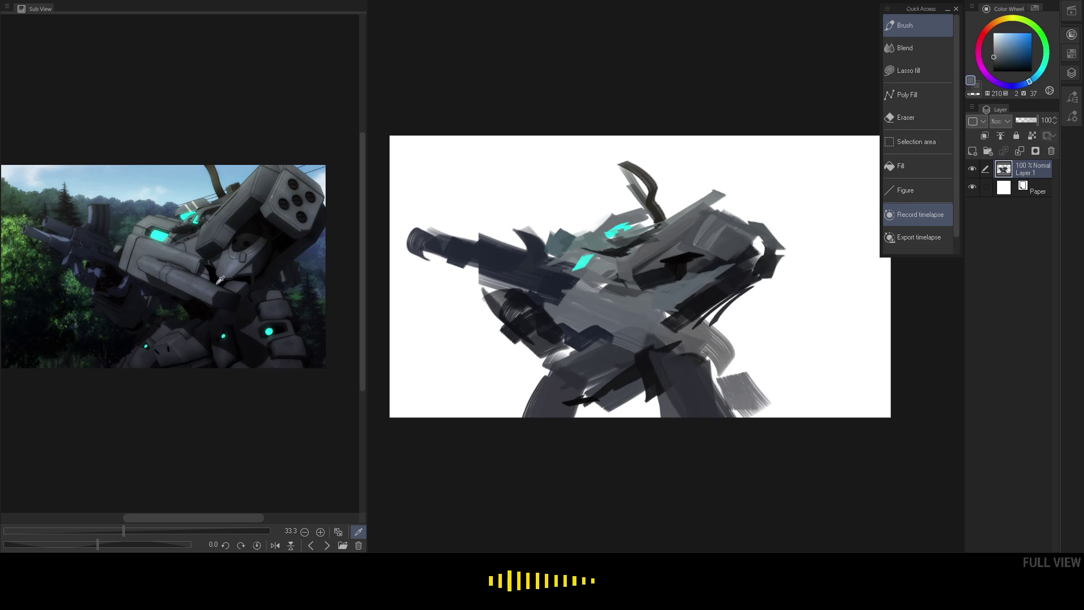
- Rework the torso with blue-greys sampled from the reference and darken the gap beneath it with near-black
click(287, 260)
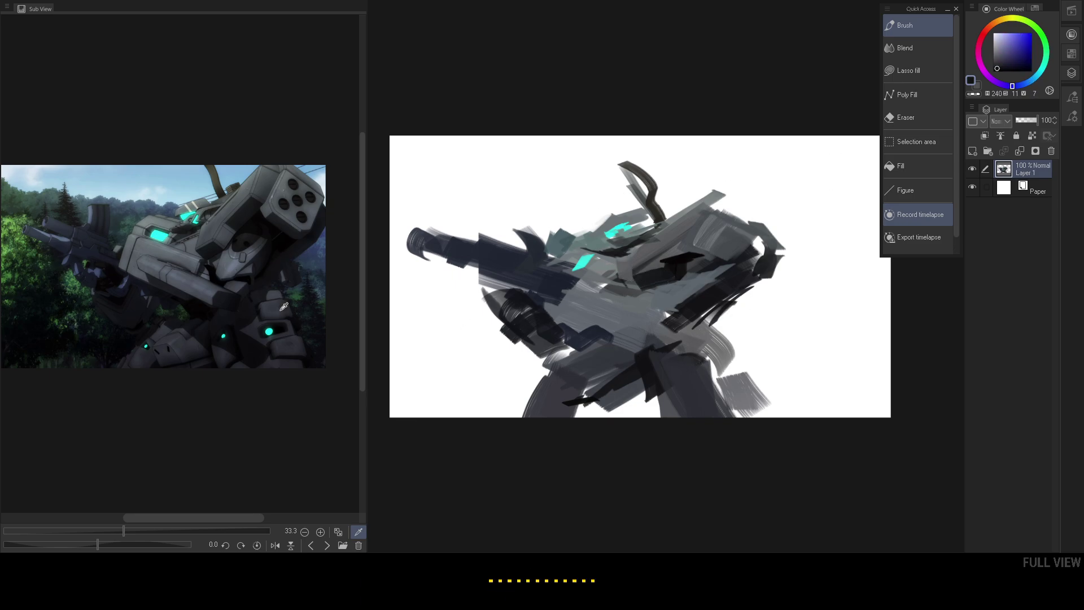
click(203, 281)
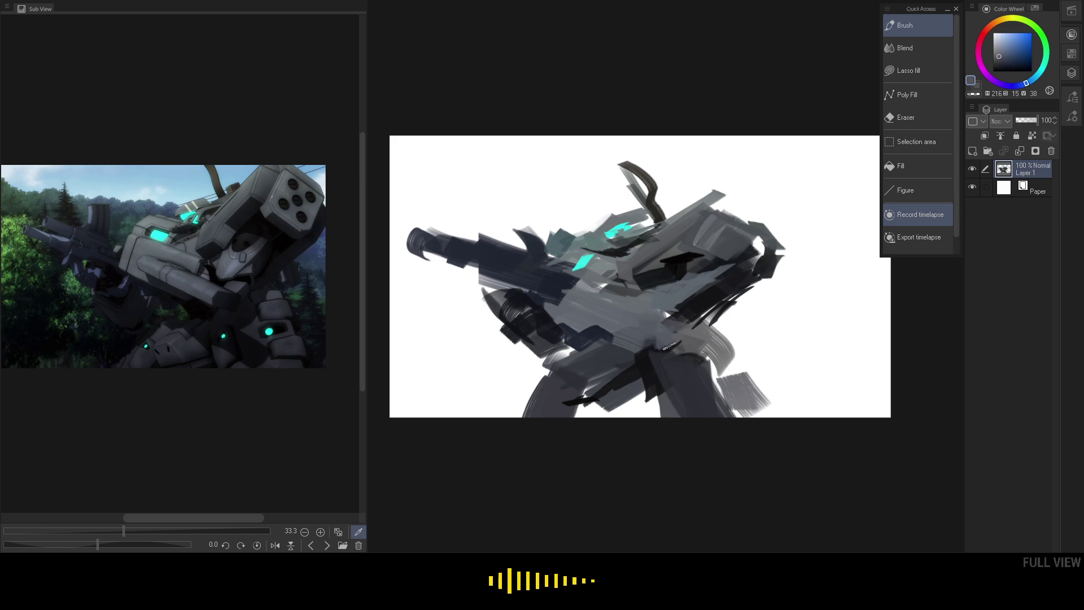
click(217, 300)
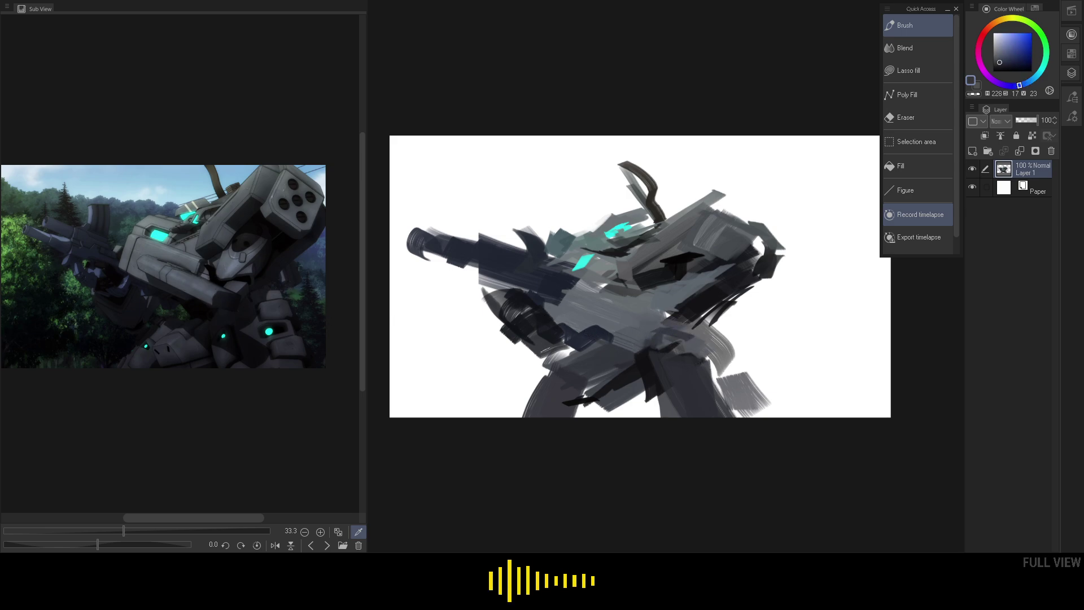
click(173, 292)
mouse_move(650, 348)
mouse_down()
mouse_move(567, 318)
mouse_move(665, 368)
mouse_up()
click(196, 306)
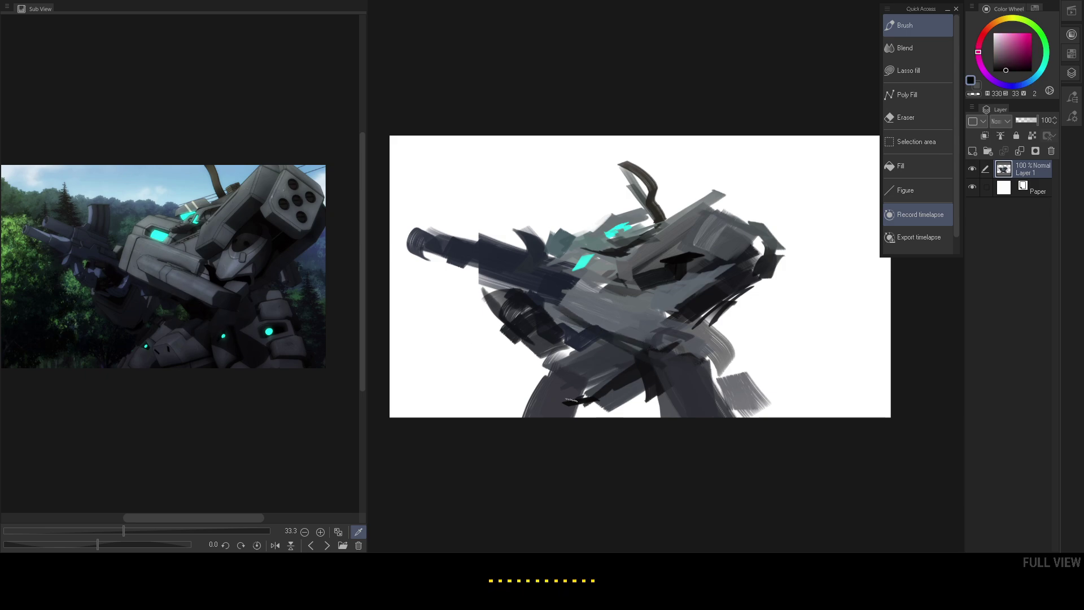
mouse_move(589, 345)
mouse_down()
mouse_move(628, 369)
mouse_move(599, 337)
mouse_up()
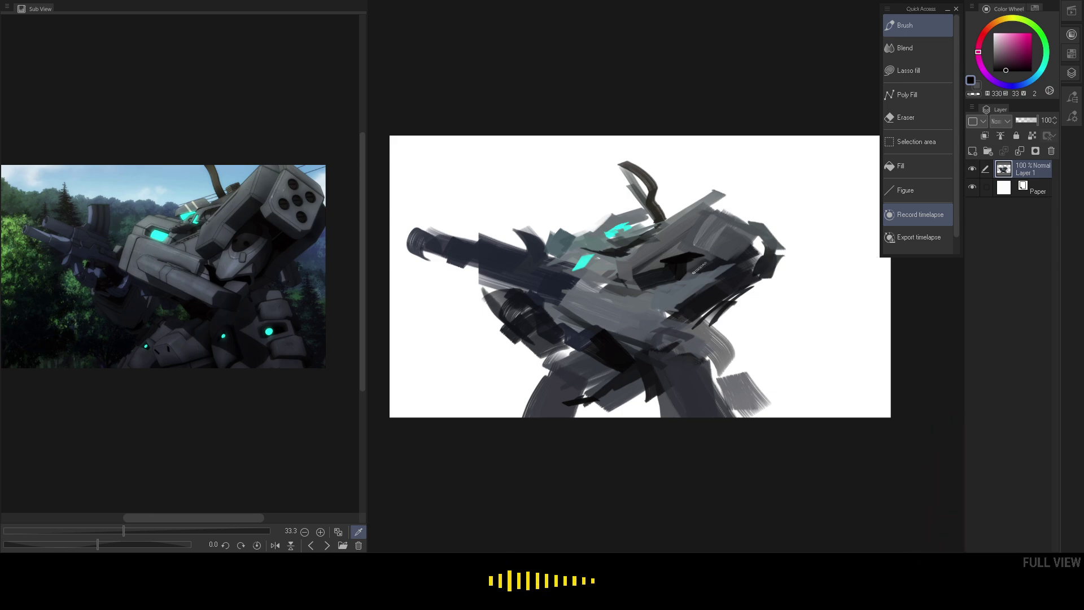
- Sample dark blue-greys from the painting and fill out both of the mecha's thighs along the canvas's lower edge
alt+click(624, 257)
alt+click(549, 353)
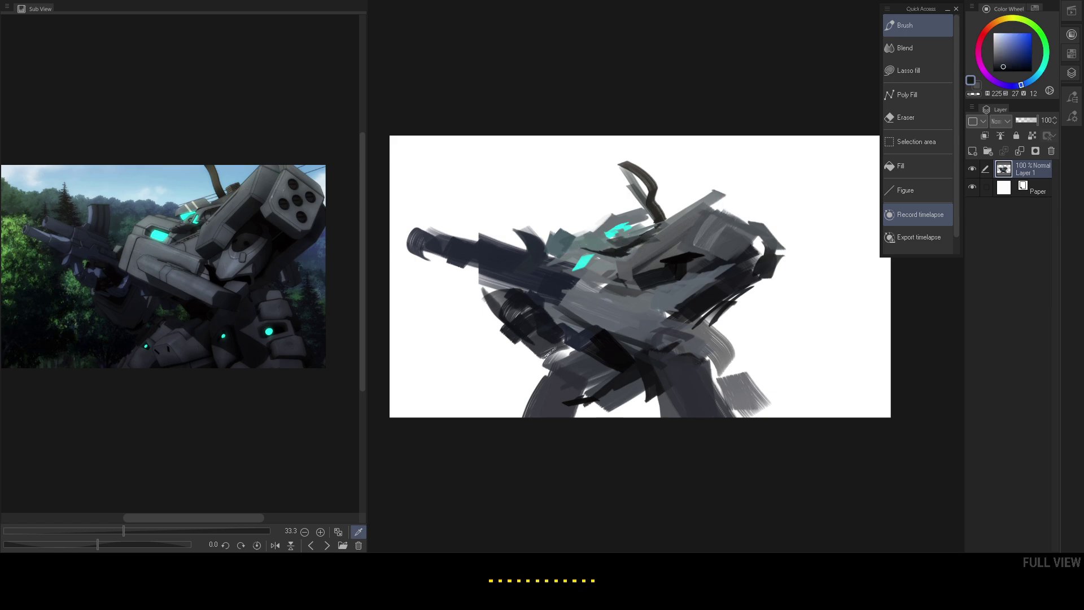
alt+click(556, 354)
alt+click(516, 358)
mouse_move(536, 370)
mouse_down()
mouse_move(582, 350)
mouse_move(534, 381)
mouse_move(526, 416)
mouse_up()
alt+click(626, 389)
alt+click(628, 391)
mouse_move(661, 392)
mouse_down()
mouse_move(554, 434)
mouse_move(622, 417)
mouse_move(609, 418)
mouse_move(674, 363)
mouse_move(659, 414)
mouse_move(735, 408)
mouse_up()
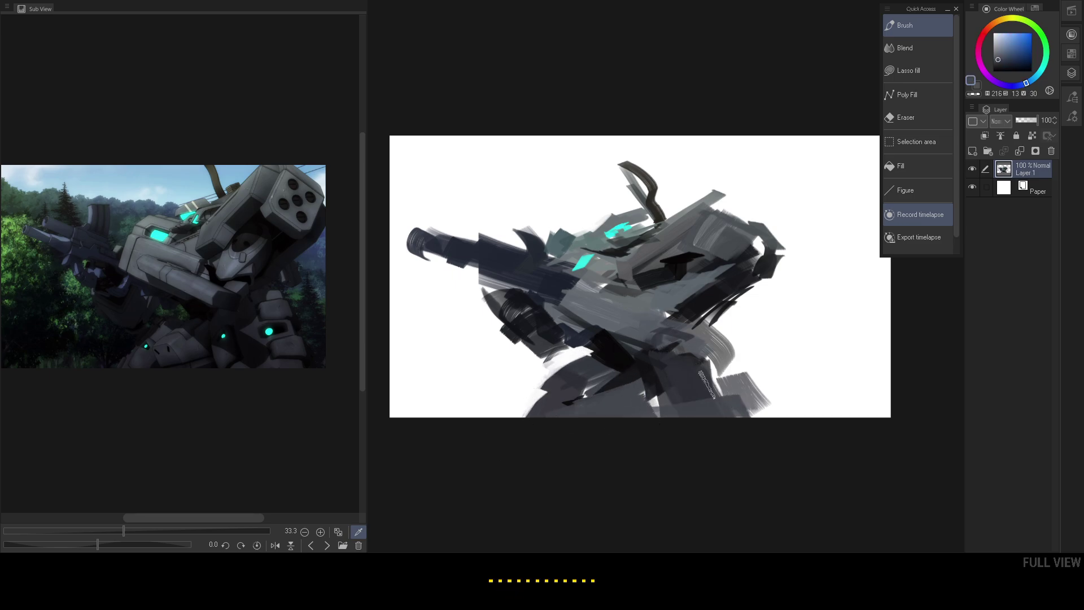
- Fill the shadow between torso and thighs with sampled near-black and clean the thigh's outer edge with white
click(242, 317)
drag(575, 370, 670, 410)
mouse_move(624, 390)
mouse_down()
mouse_move(663, 361)
mouse_move(658, 392)
mouse_move(657, 353)
mouse_up()
scroll(667, 369, down, 2)
scroll(667, 370, up, 1)
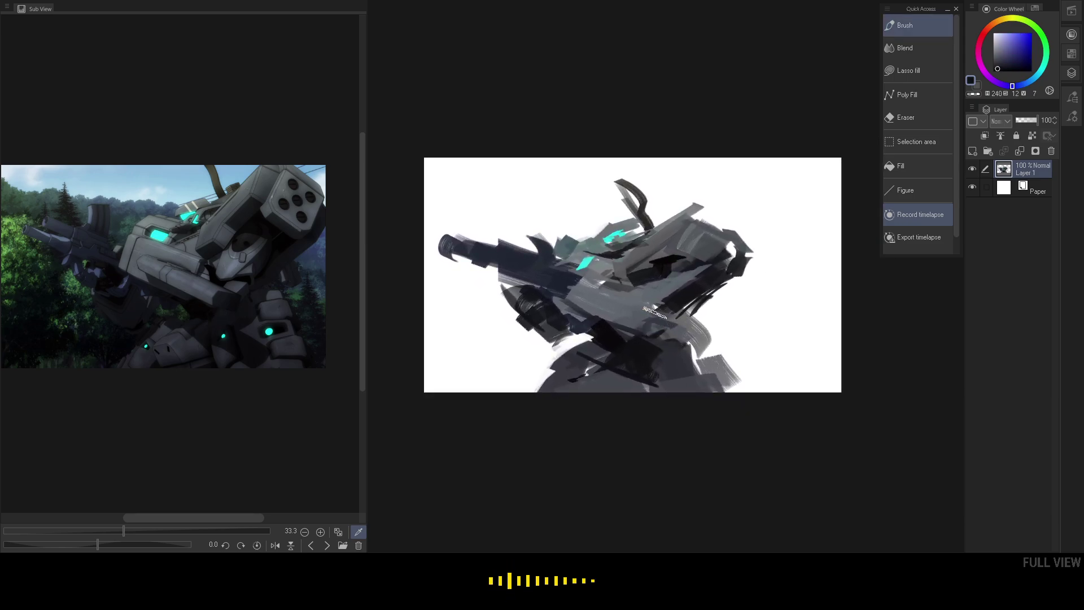
alt+click(614, 364)
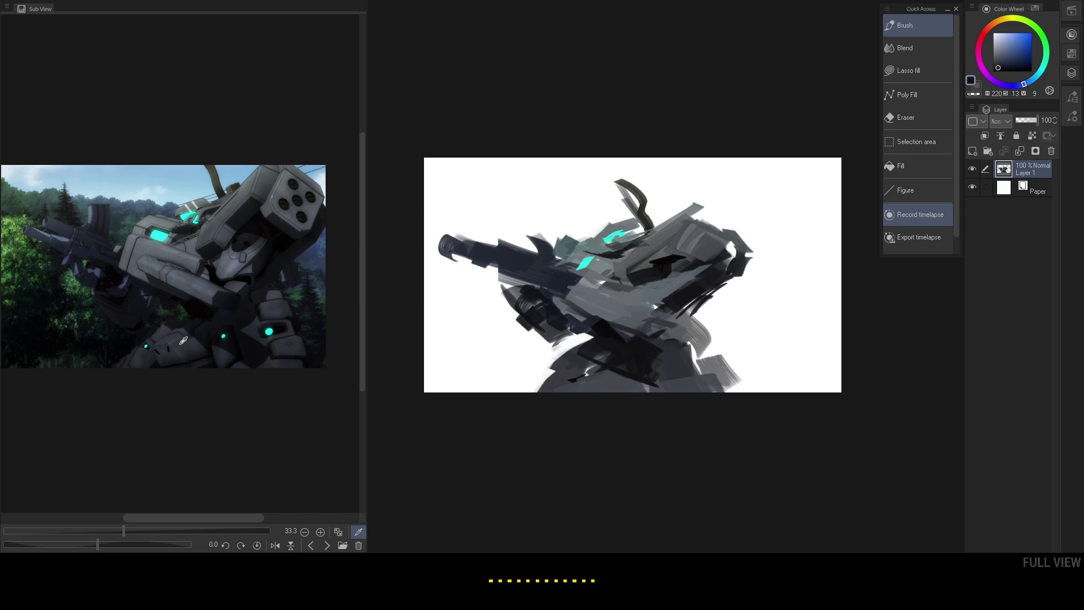
click(162, 313)
alt+click(541, 345)
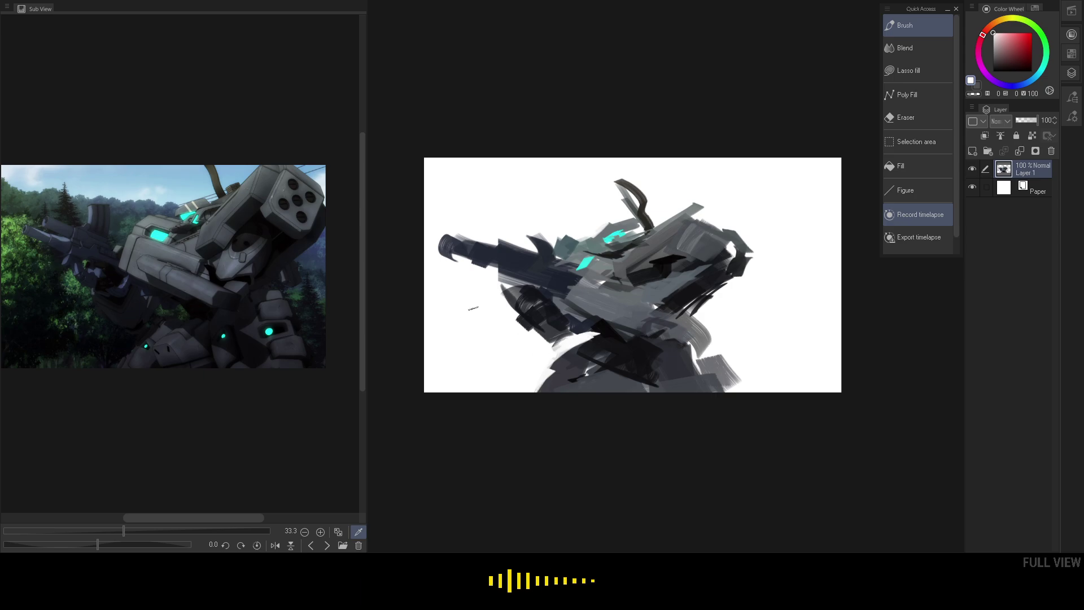
- Add muted blue and dark navy details to the gripping hand, and paint the gun's upper parts and muzzle in navy
click(100, 269)
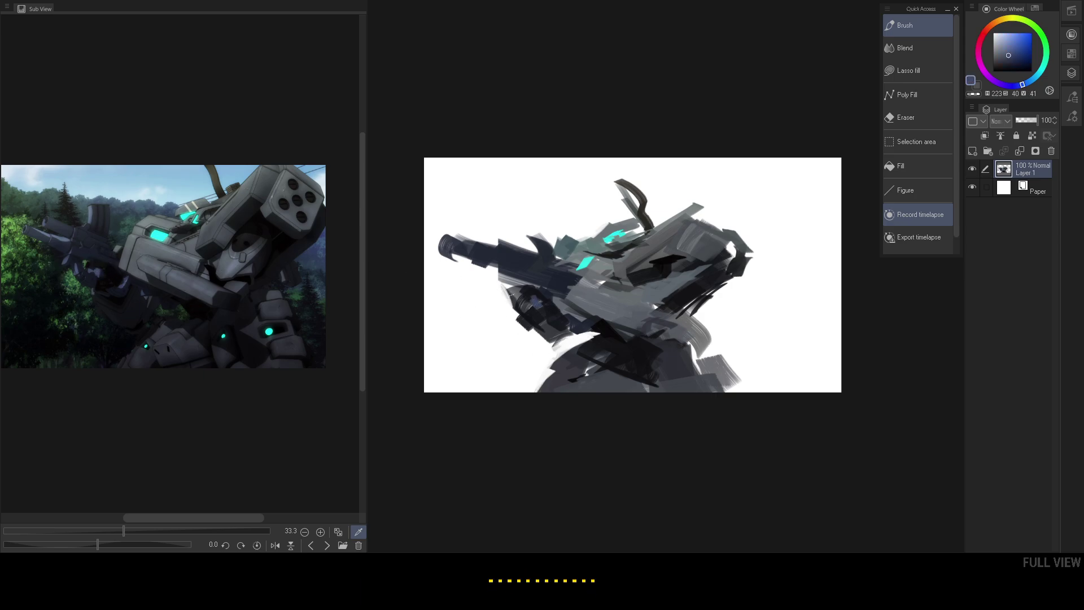
drag(110, 281, 93, 276)
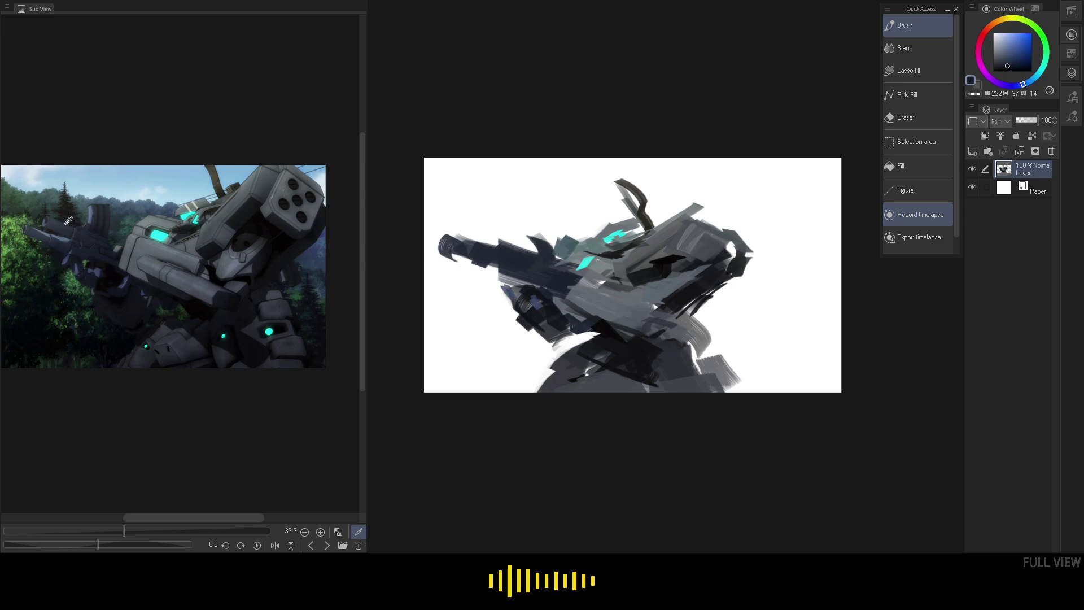
alt+click(537, 263)
mouse_move(522, 232)
mouse_down()
mouse_move(530, 251)
mouse_move(504, 233)
mouse_move(432, 255)
mouse_up()
click(63, 239)
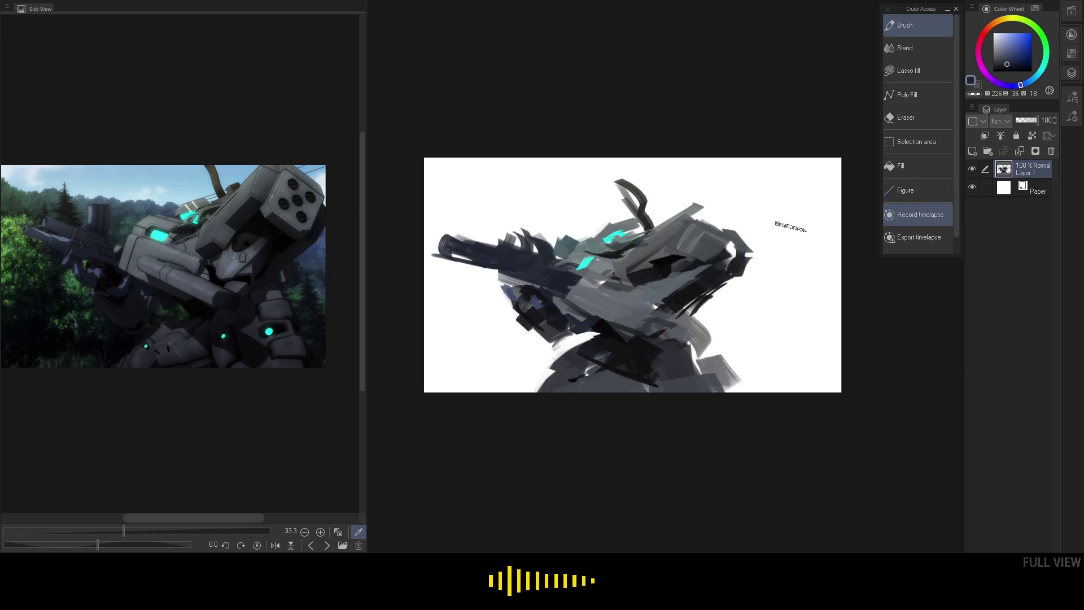
- Try a broad navy stroke on the white background beside the missile launcher, and undo it
mouse_move(782, 202)
mouse_down()
mouse_move(785, 242)
mouse_move(763, 289)
mouse_move(781, 220)
mouse_up()
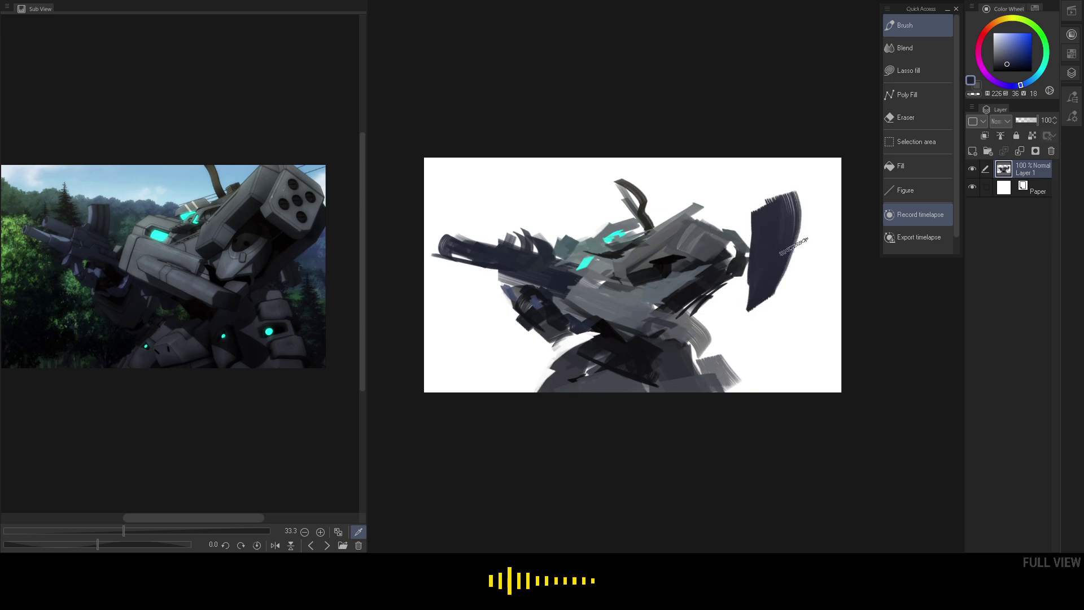
key(ctrl+z)
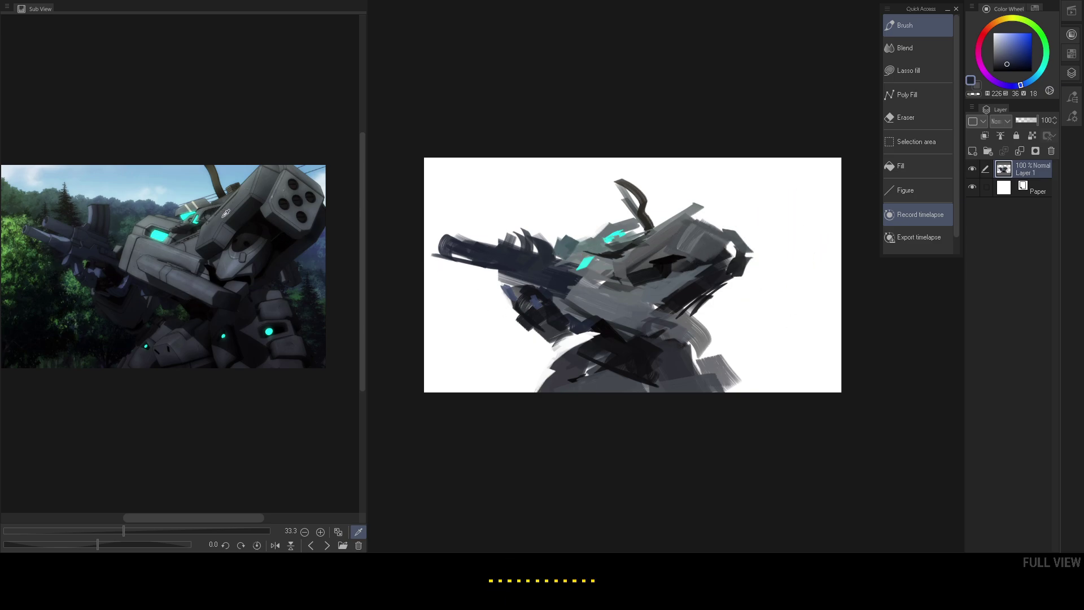
- Sample blue-greys from the reference launcher and paint the launcher box's front and upper edge wider and more angular
click(224, 214)
click(204, 223)
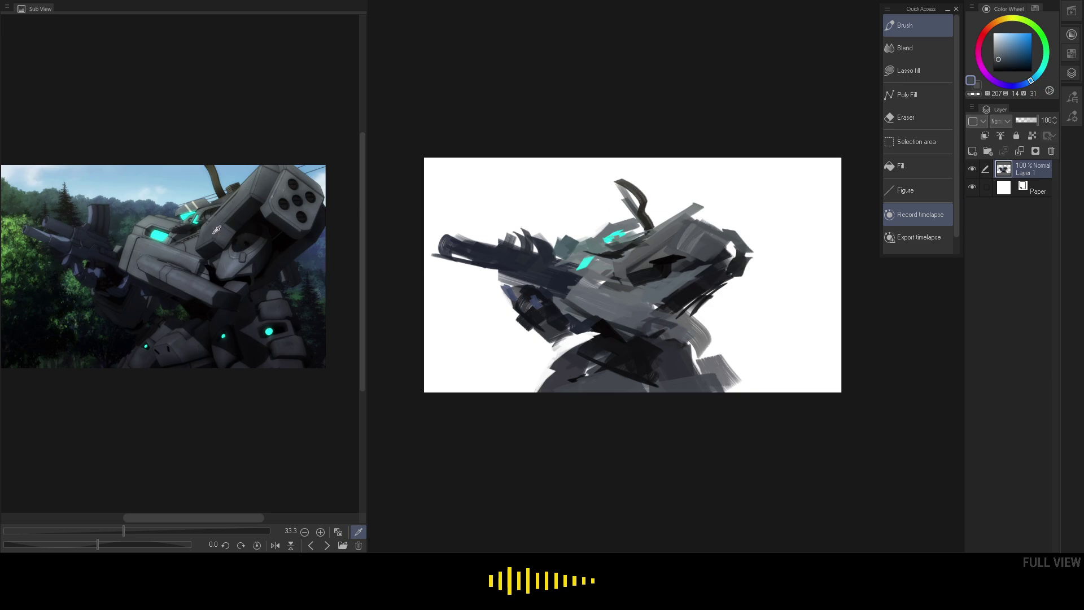
click(252, 189)
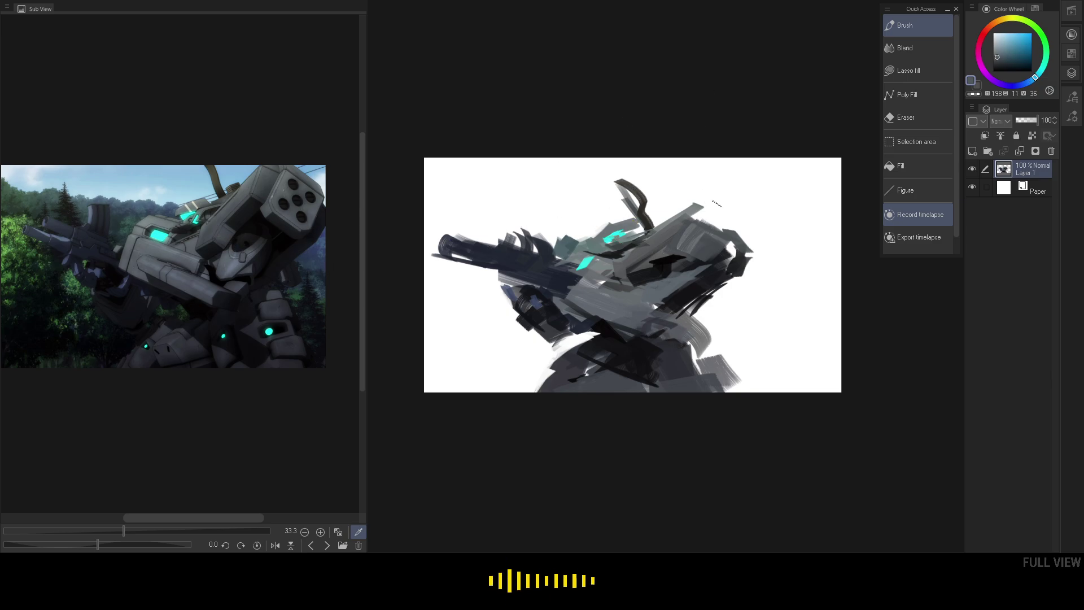
alt+click(660, 239)
drag(695, 207, 758, 248)
- Sample near-black from the reference beneath the launcher and darken the underside of the painted launcher box
click(270, 225)
click(265, 228)
click(292, 232)
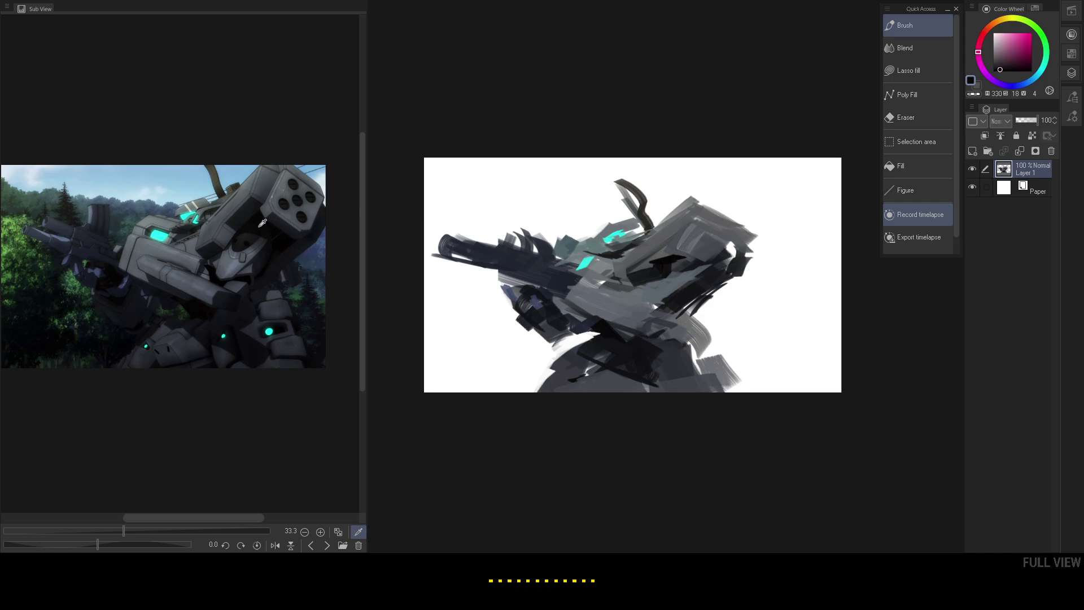
drag(688, 257, 723, 272)
- Refine the missile launcher's front and top faces with blue-grey tones sampled from the reference launcher
click(281, 205)
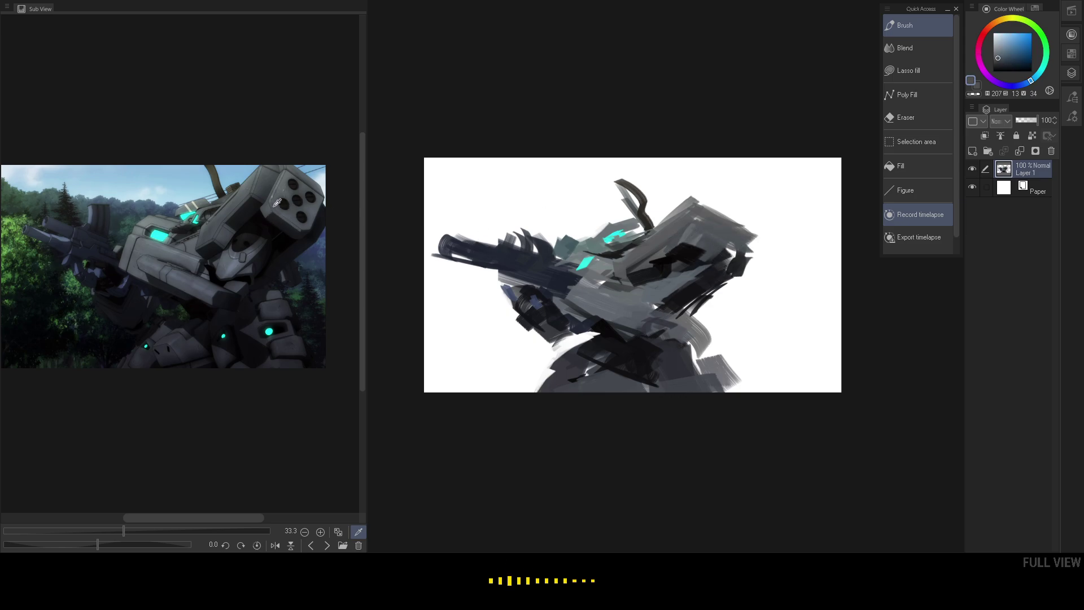
click(286, 188)
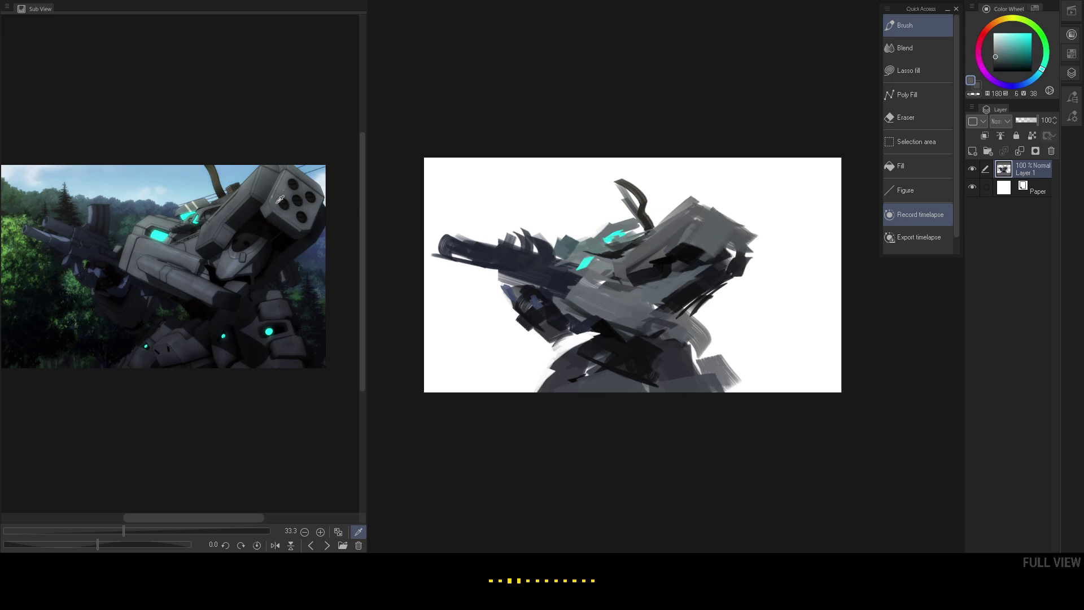
click(268, 177)
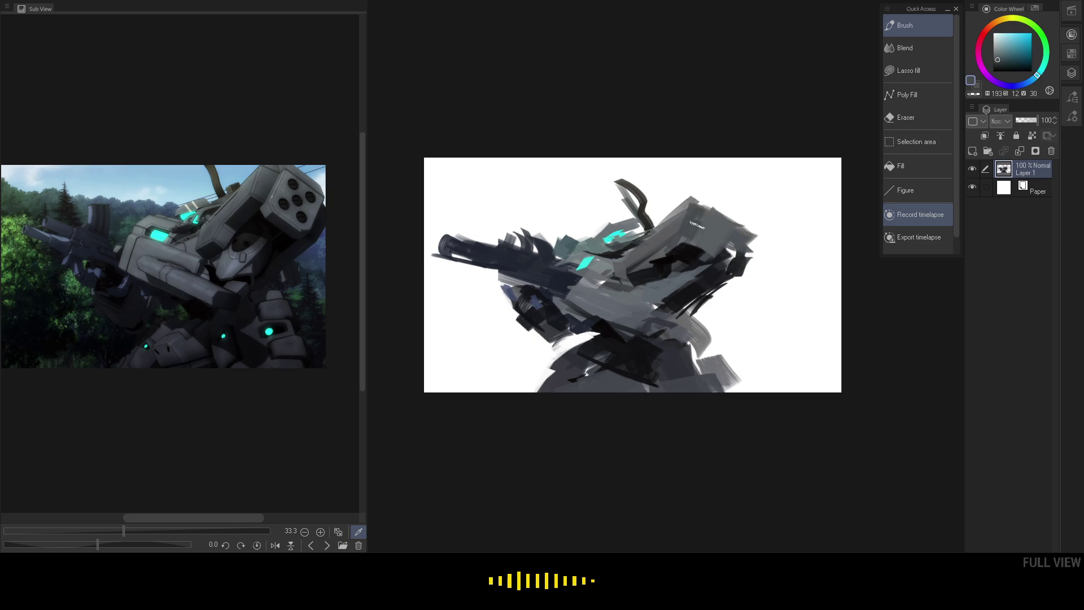
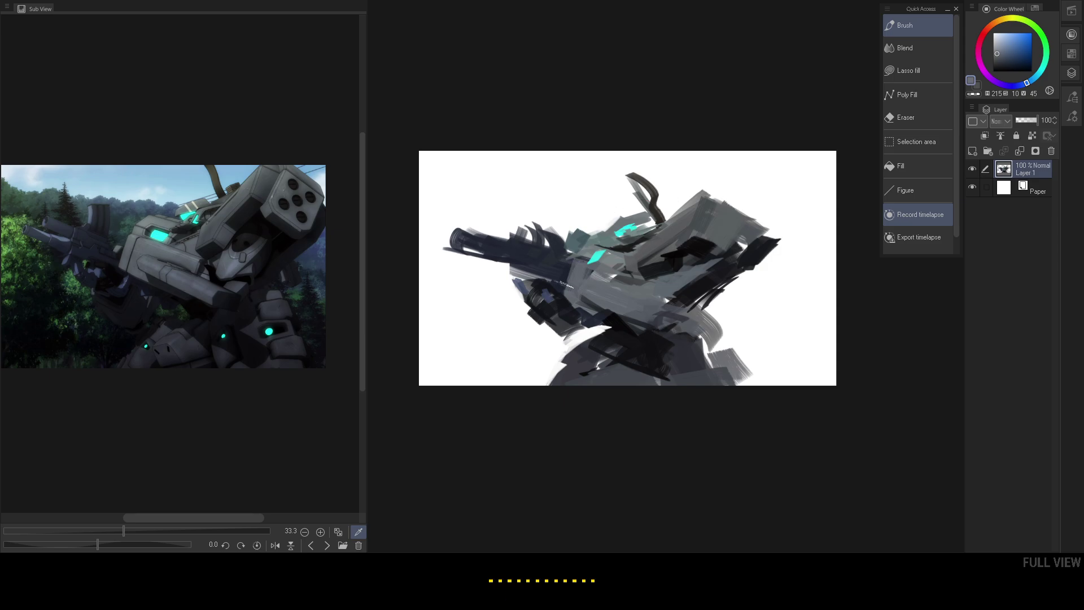
- Touch up the gun arm and torso plating with blue-grey and navy tones sampled from the painting
alt+click(549, 291)
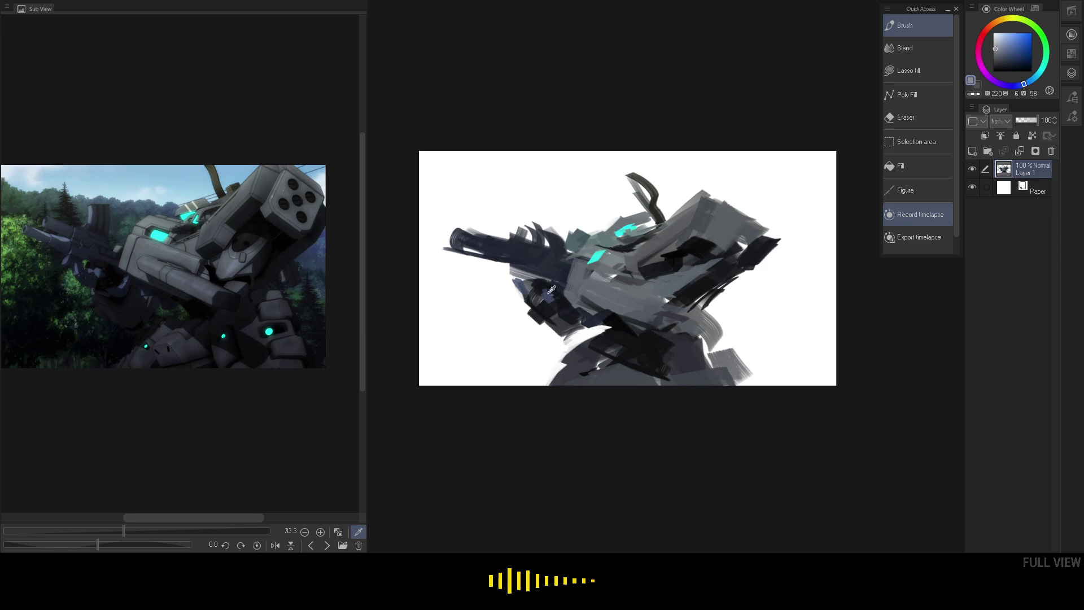
alt+click(529, 281)
alt+click(532, 264)
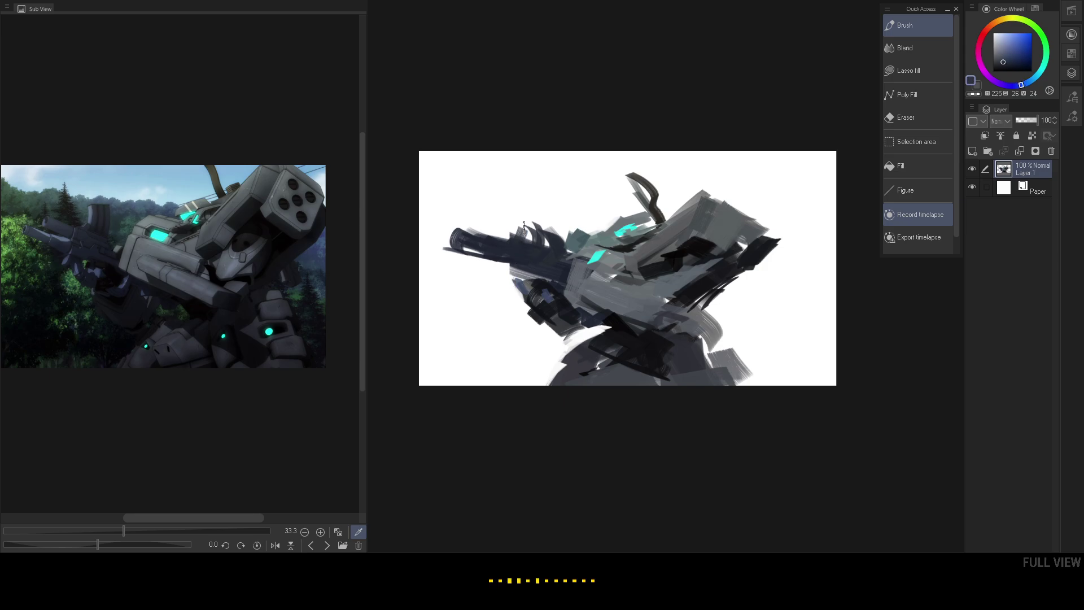
alt+click(668, 295)
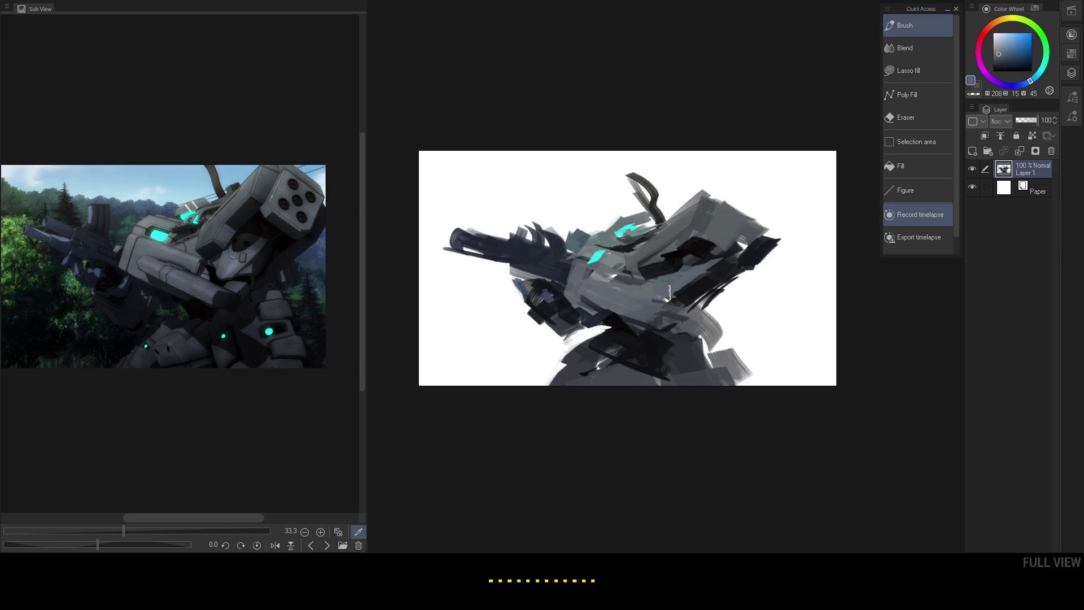
alt+click(680, 289)
- Sample blue-grey and near-black tones from the reference torso and use them to define the painted torso's lower plates
click(215, 267)
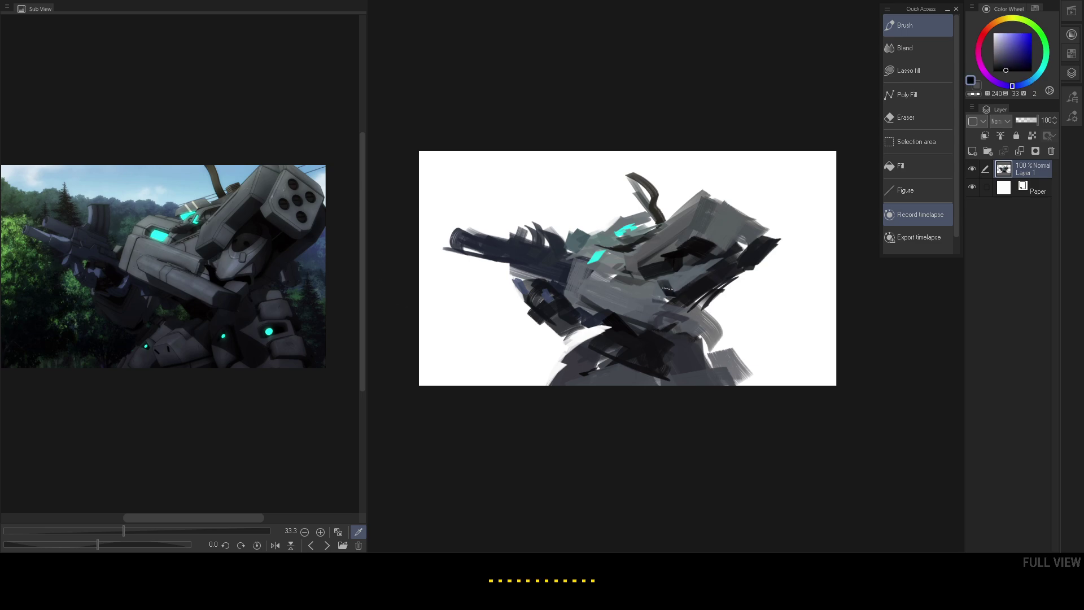
click(175, 255)
click(208, 286)
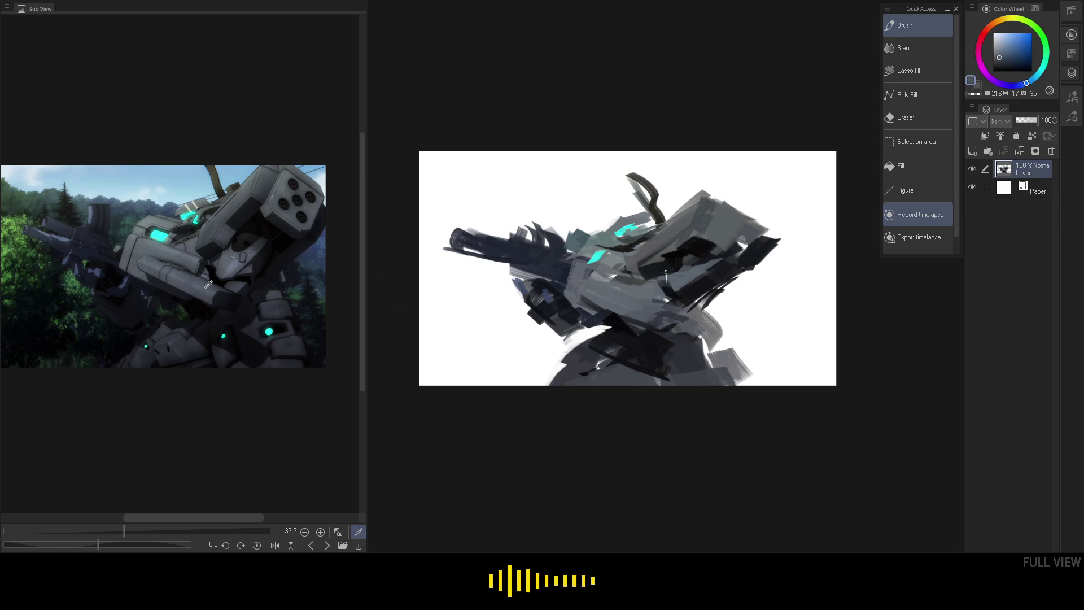
click(199, 299)
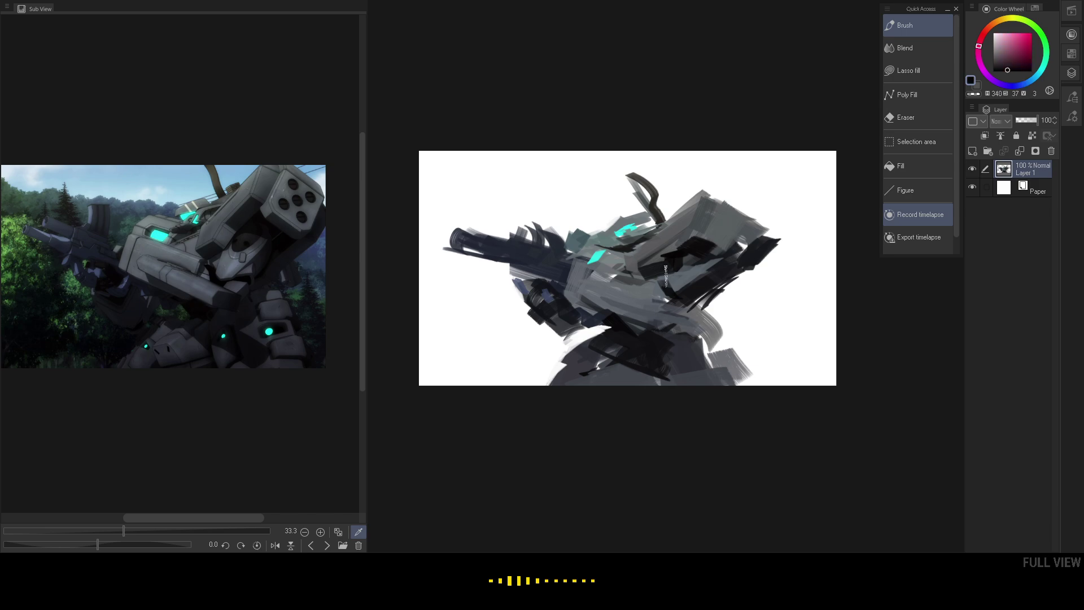
click(191, 325)
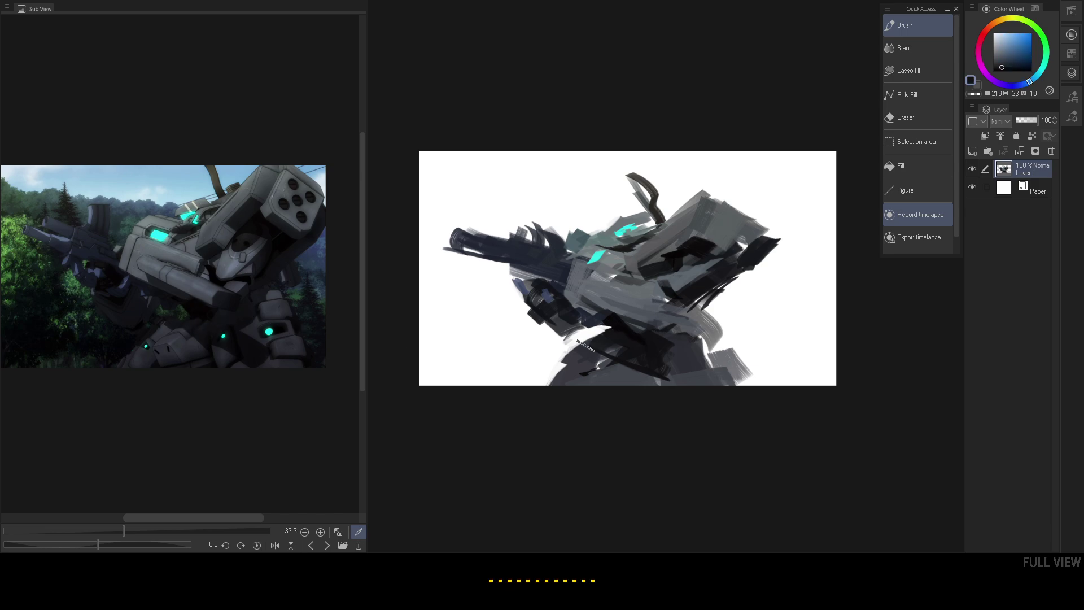
- Sample light tones from the painting and cut a pale curved stroke along the outer edge of the hip
alt+click(579, 337)
alt+click(591, 336)
alt+click(596, 332)
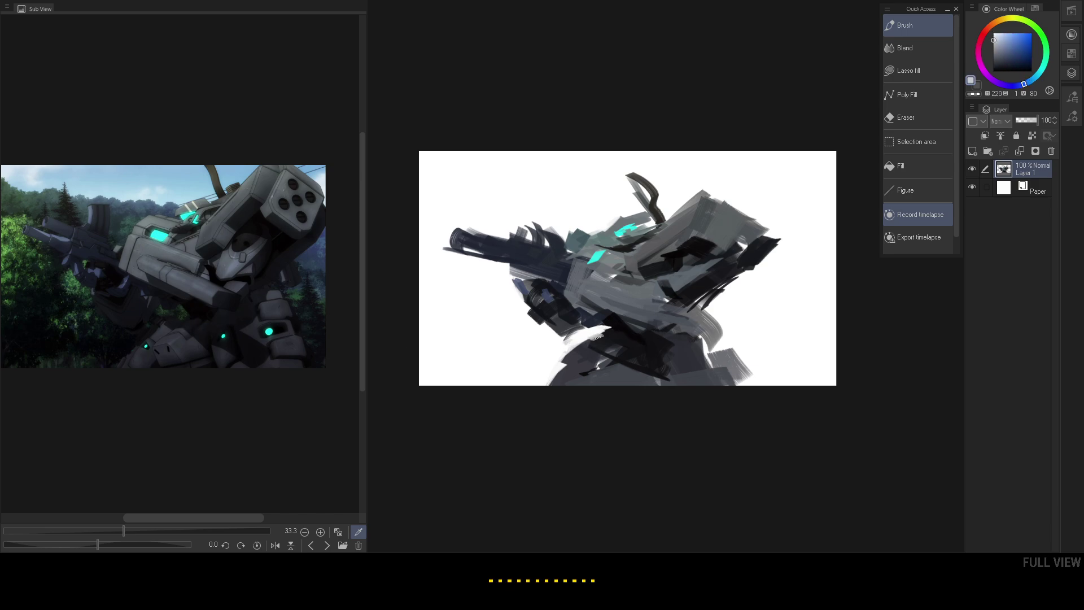
drag(606, 330, 533, 384)
- Add a new layer above the mecha painting, lock Layer 1, and make the new layer active
mouse_move(691, 294)
mouse_down()
mouse_move(632, 296)
mouse_move(693, 296)
mouse_up()
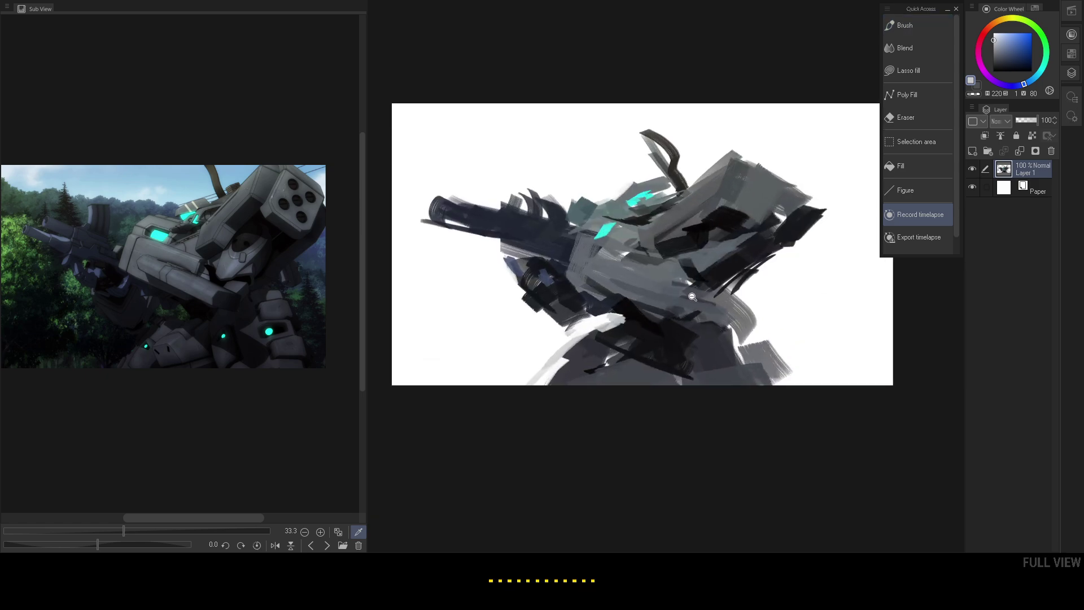
key(h)
key(h)
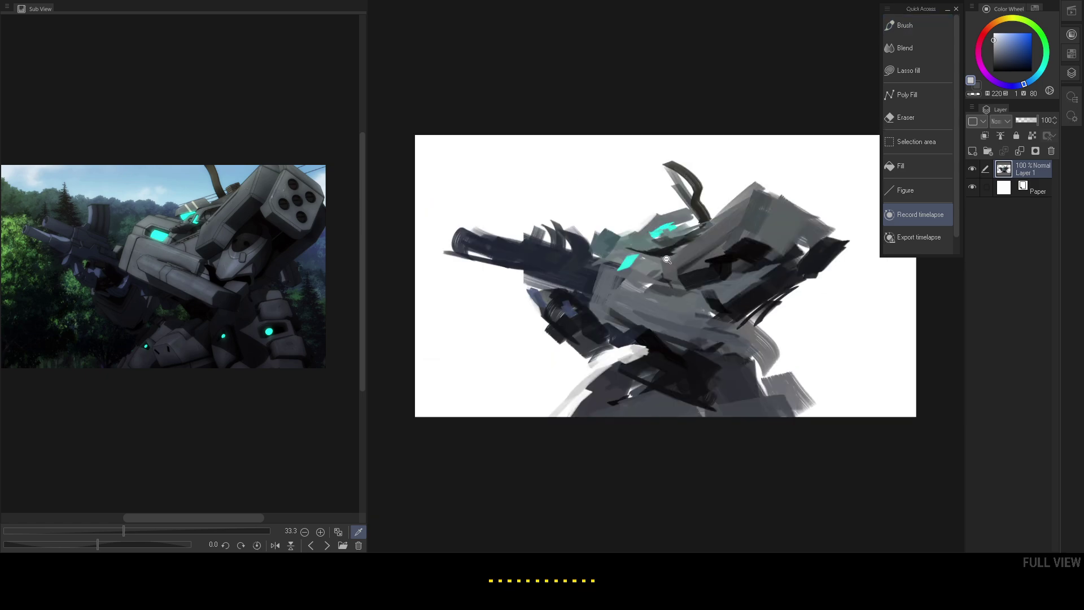
drag(645, 325, 630, 303)
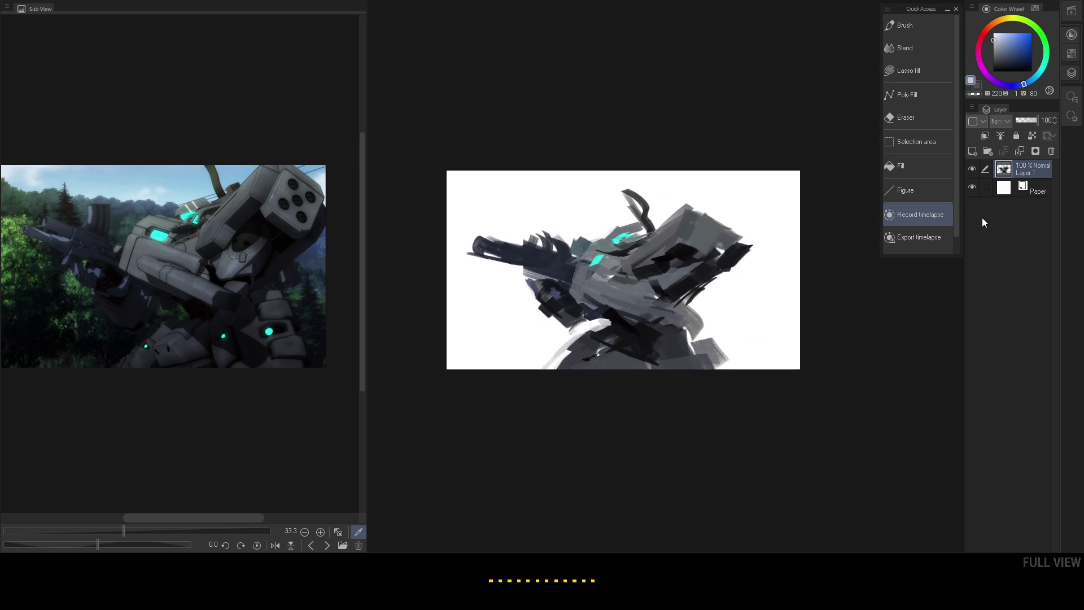
key(ctrl+shift+n)
click(1029, 188)
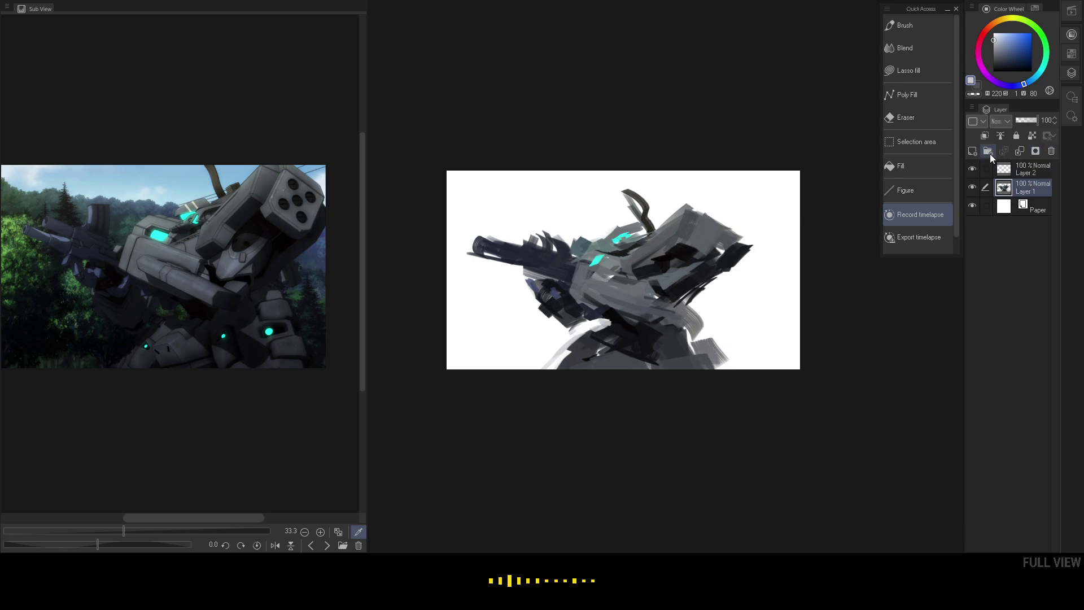
click(1018, 138)
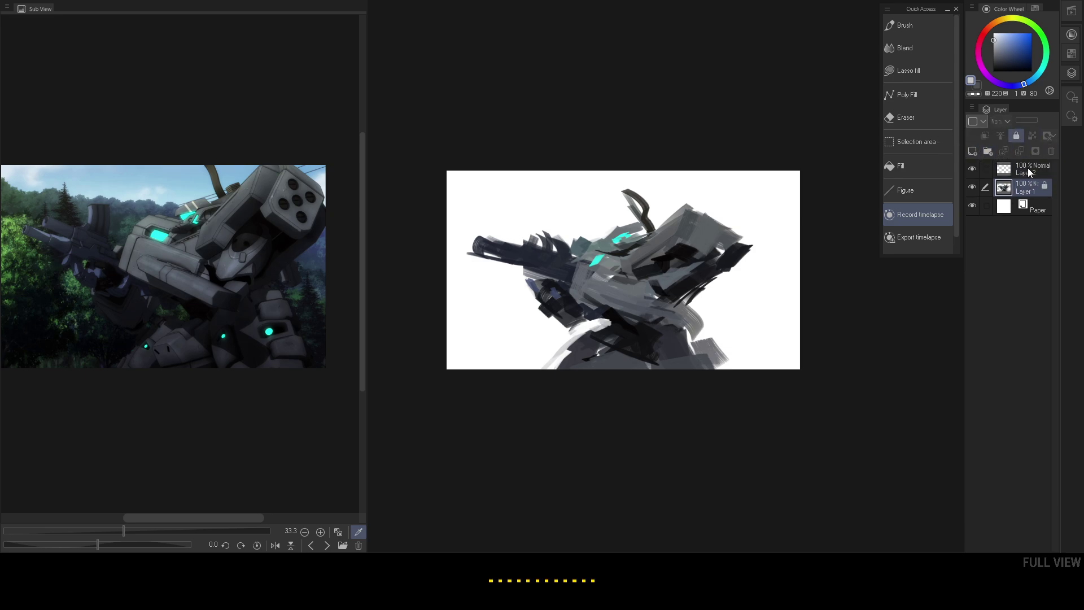
click(1022, 169)
- Switch the brush to Sketch 2 in the Sketch group
drag(602, 305, 627, 305)
drag(638, 266, 628, 274)
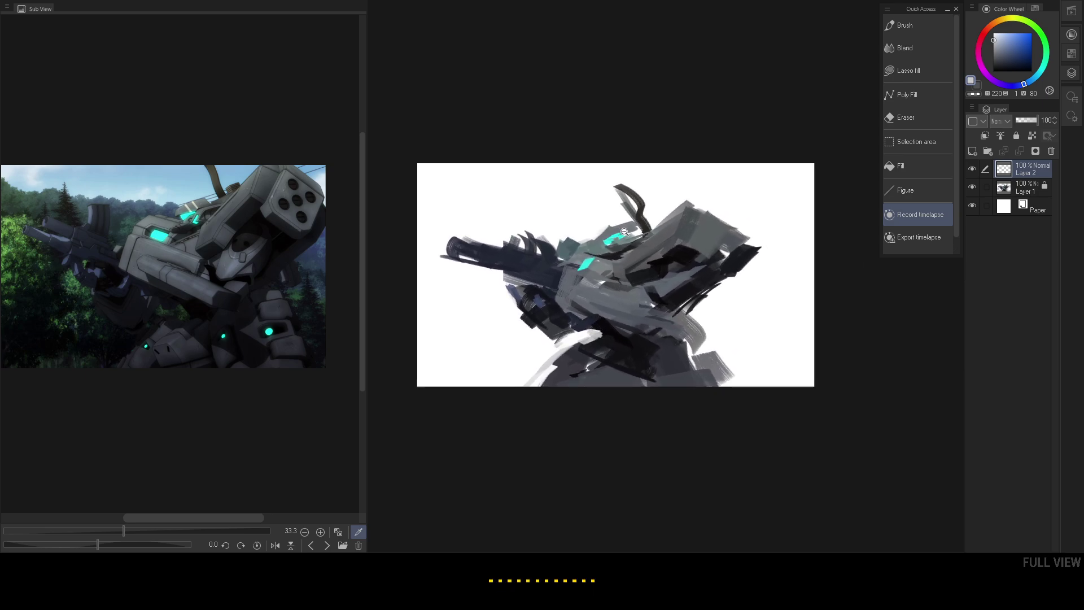
key(b)
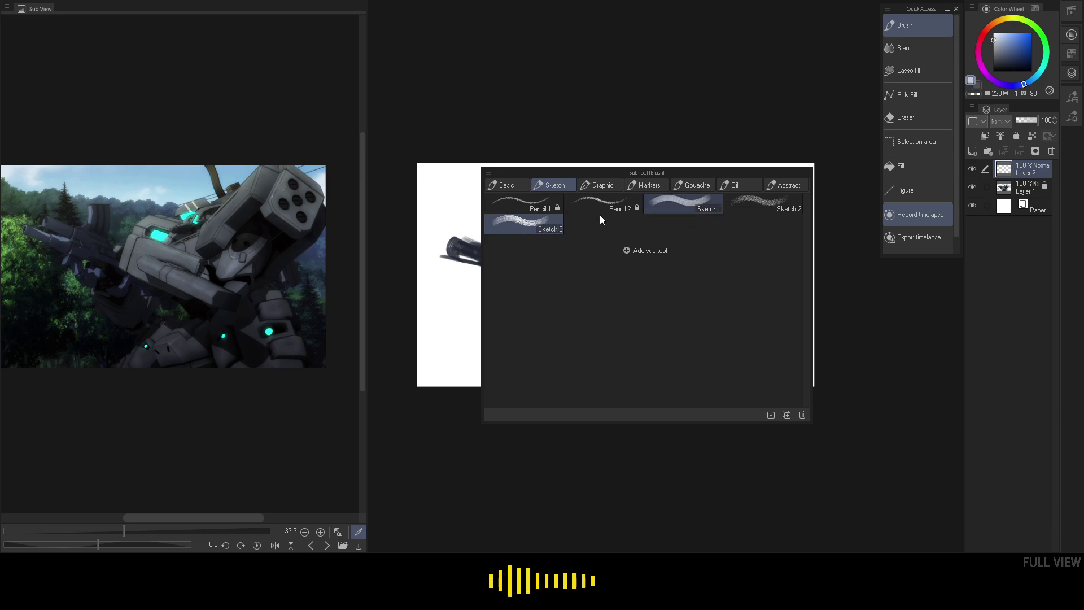
click(695, 205)
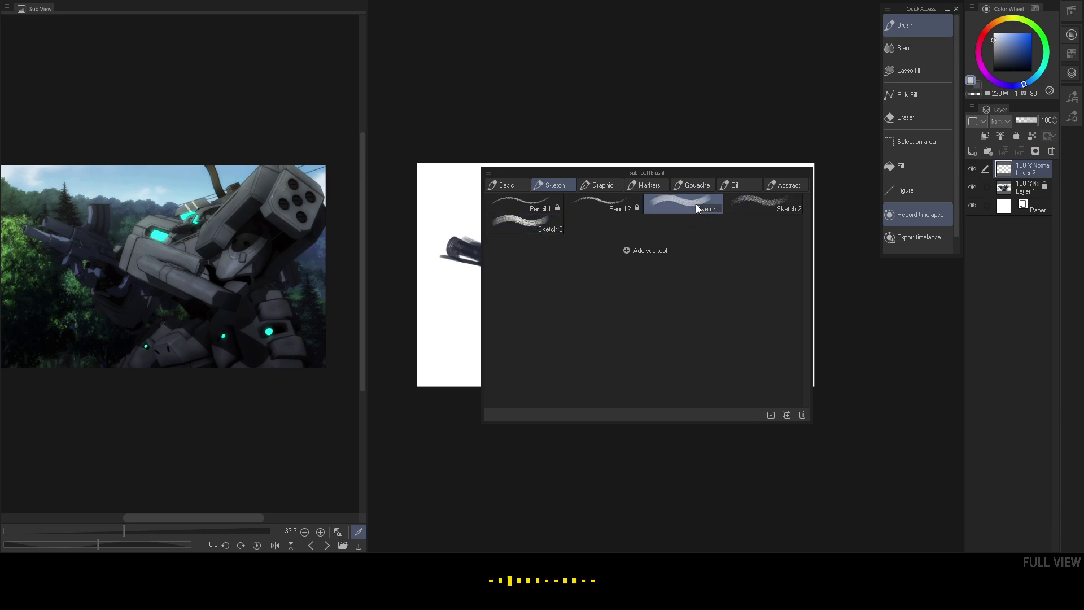
click(761, 206)
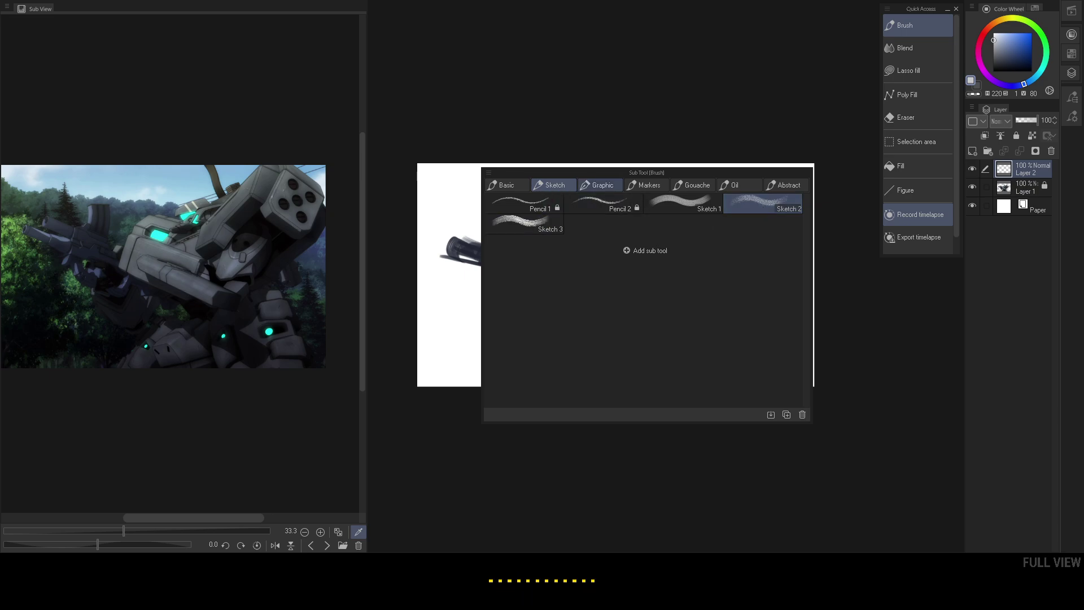
click(764, 121)
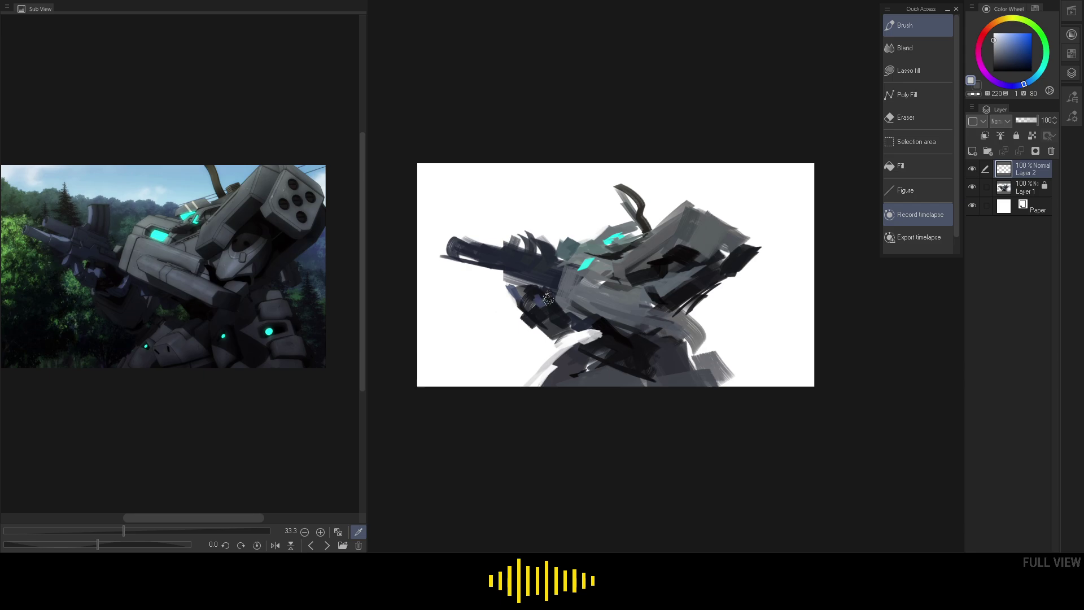
key(b)
click(472, 254)
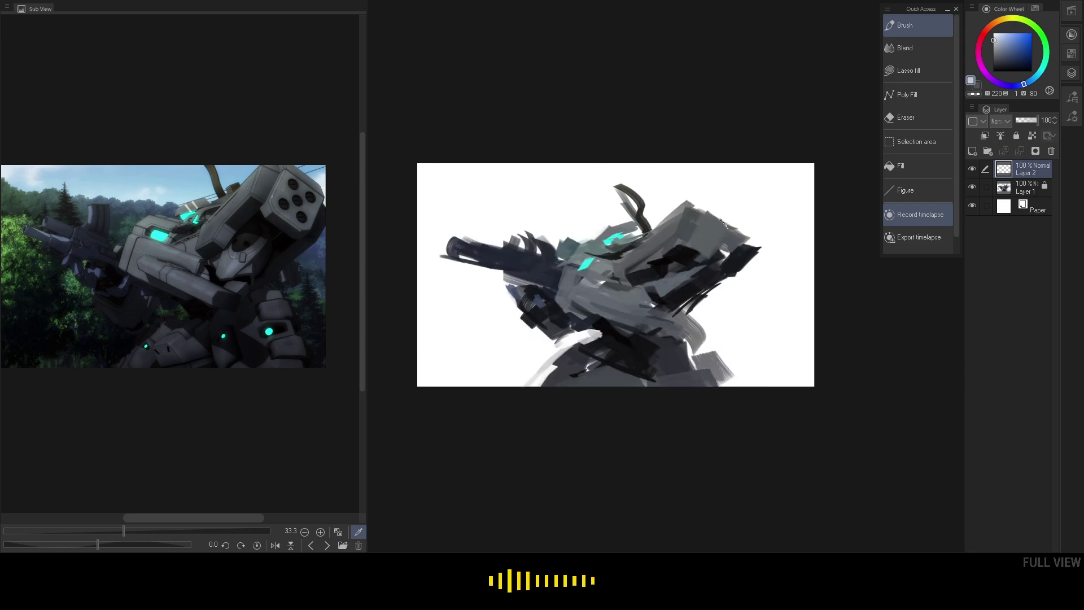
- Refine the area around the cyan sensors with dark and blue-grey tones sampled from the reference and the painting
click(205, 199)
click(214, 209)
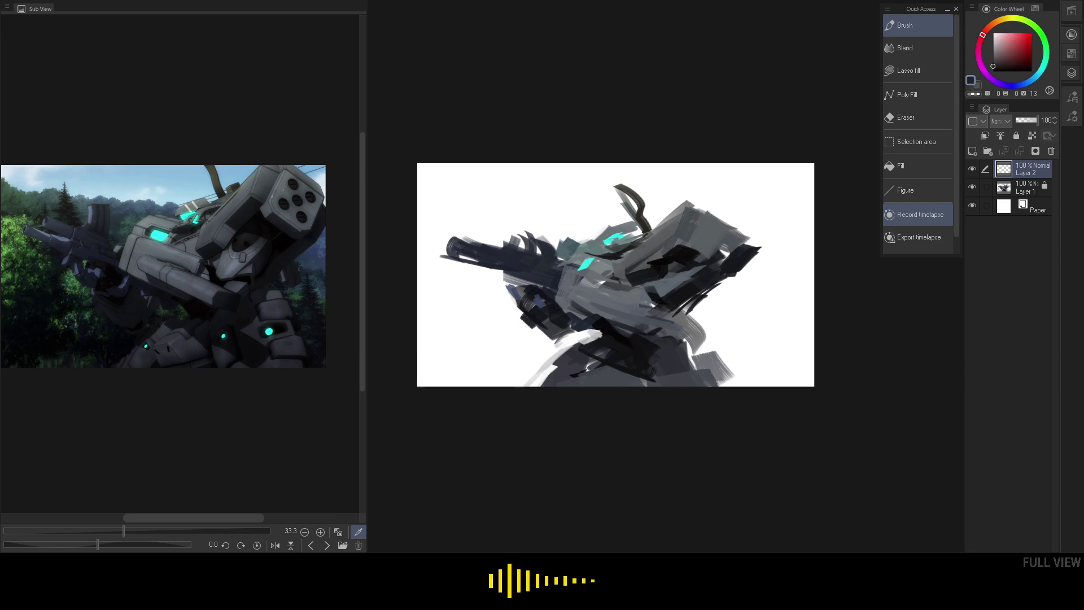
alt+click(637, 241)
alt+click(624, 233)
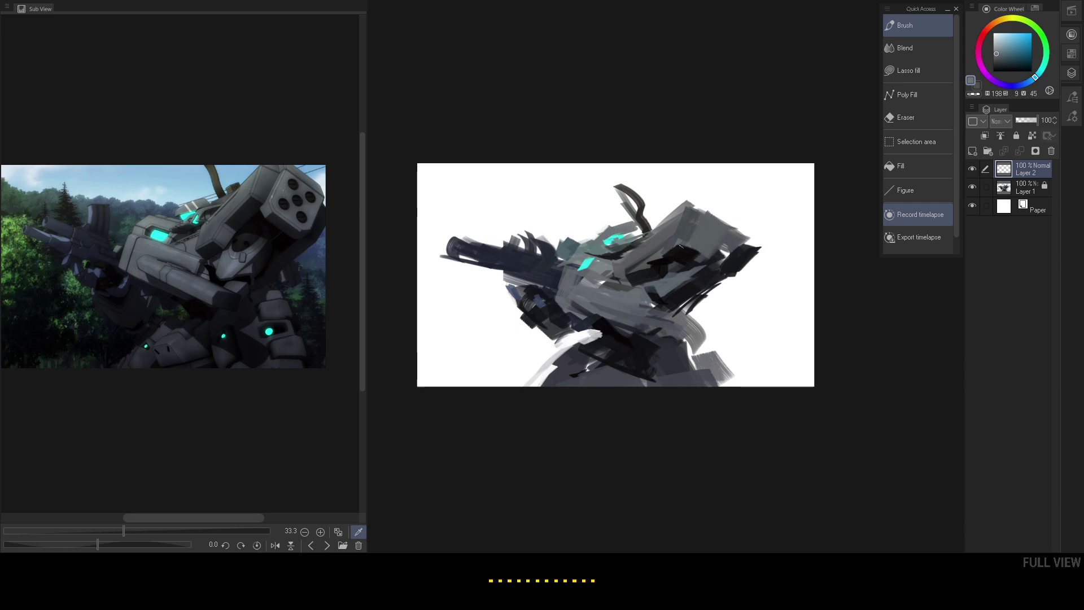
click(187, 223)
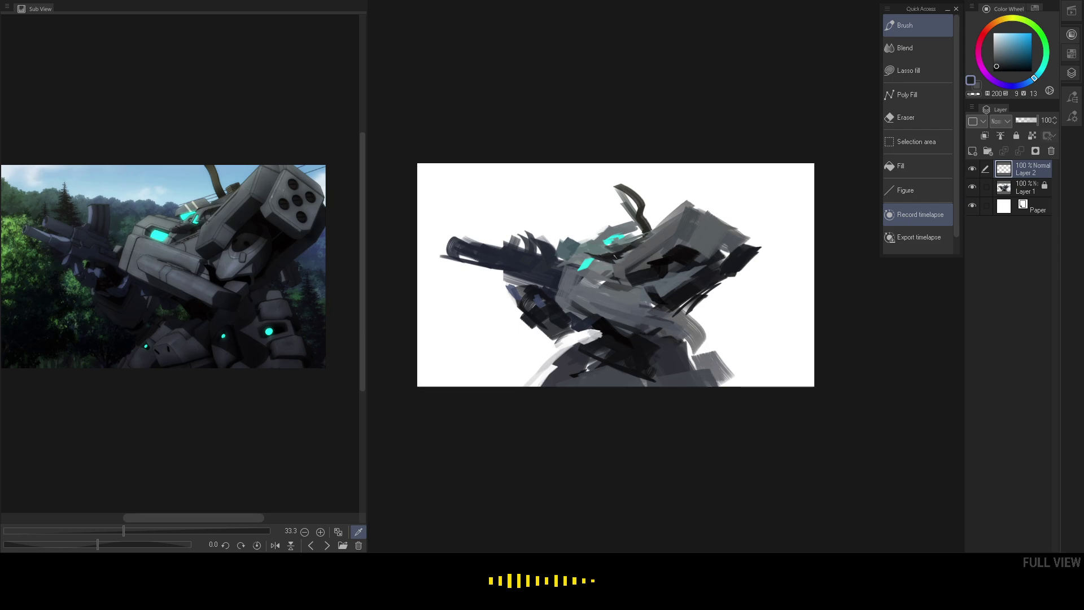
click(155, 220)
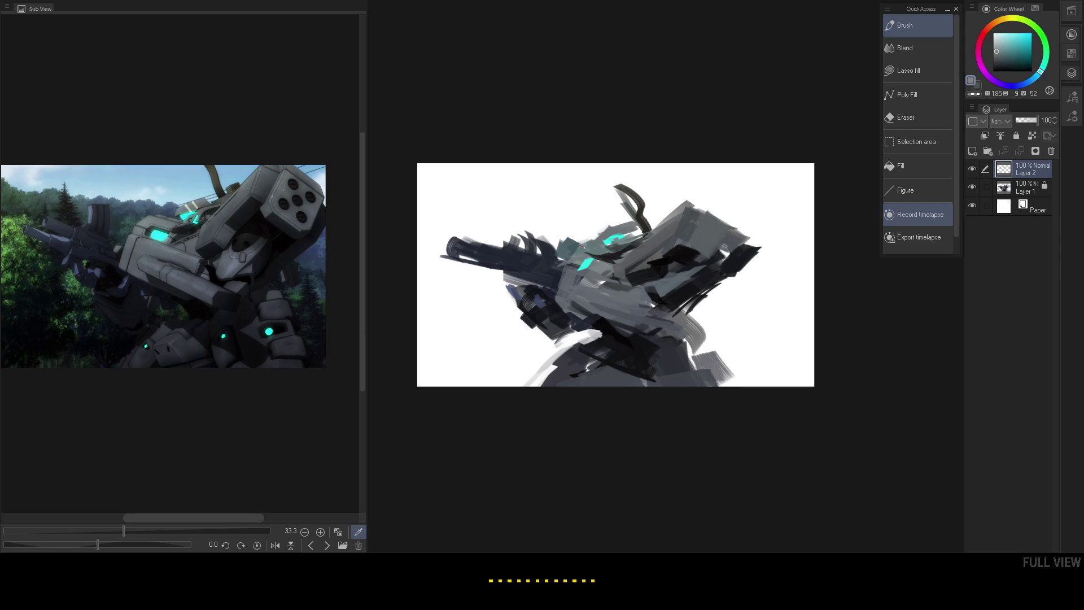
mouse_move(562, 242)
mouse_down()
mouse_move(589, 239)
mouse_move(555, 241)
mouse_up()
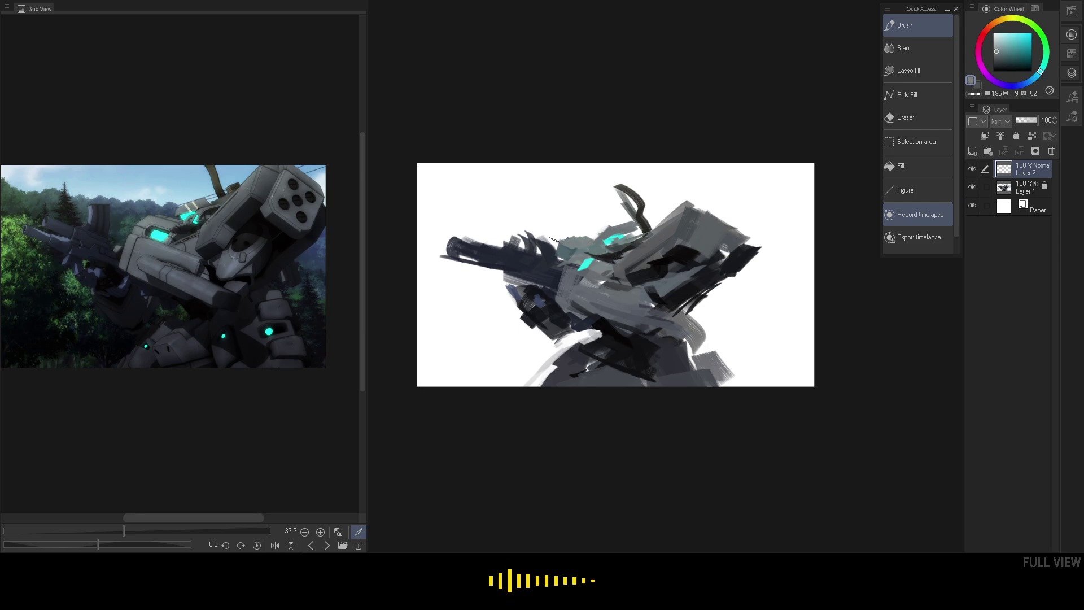
- Trim the jagged strokes above the rifle with white and reshape its upright block and barrel in sampled navy tones
alt+click(560, 223)
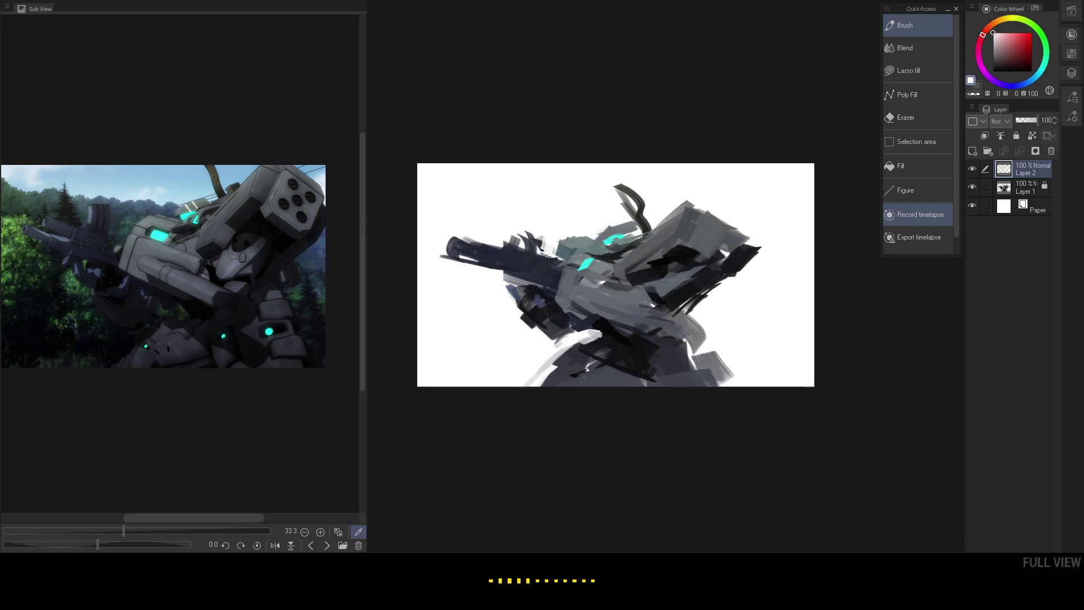
alt+click(526, 255)
mouse_move(511, 247)
mouse_down()
mouse_move(520, 225)
mouse_move(520, 246)
mouse_up()
click(89, 218)
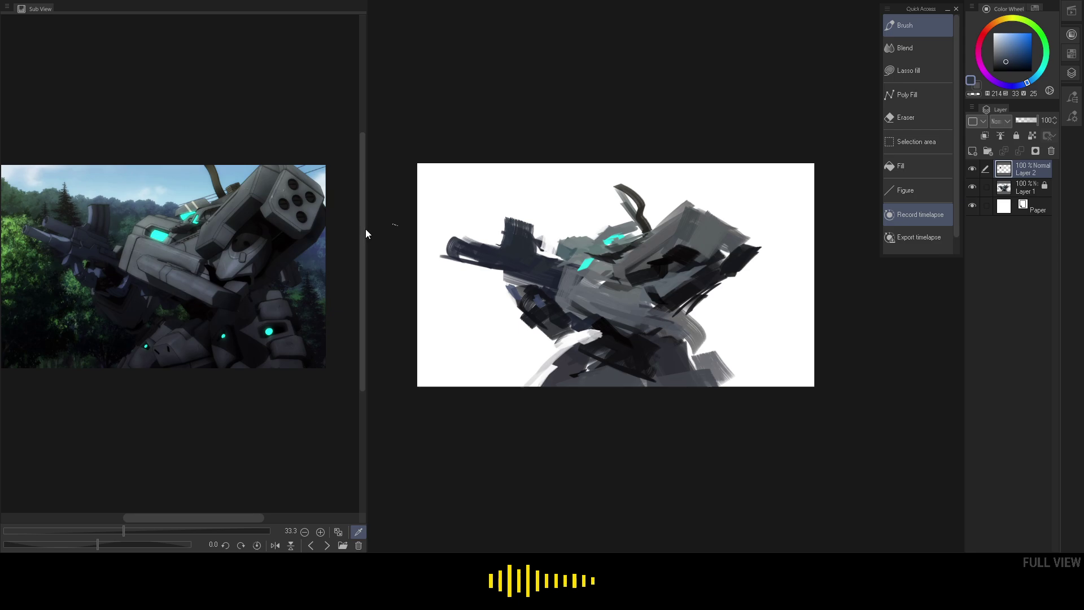
click(67, 236)
drag(493, 264, 476, 263)
- Define the hand and forearm beneath the rifle with near-black and navy tones sampled from the reference
click(114, 270)
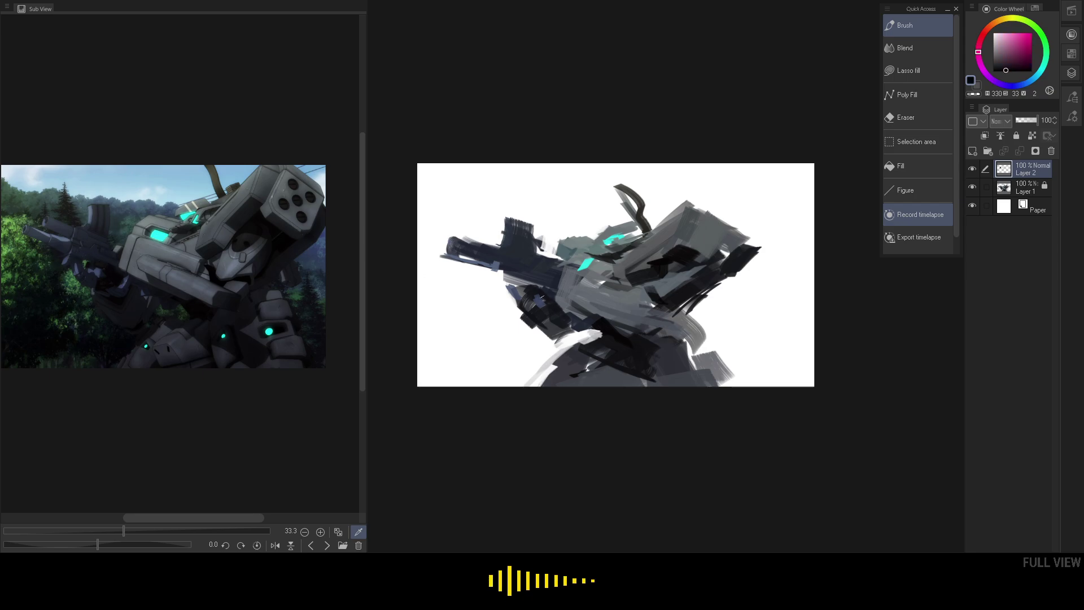
mouse_move(526, 295)
mouse_down()
mouse_move(510, 284)
mouse_move(536, 310)
mouse_move(517, 295)
mouse_up()
click(102, 270)
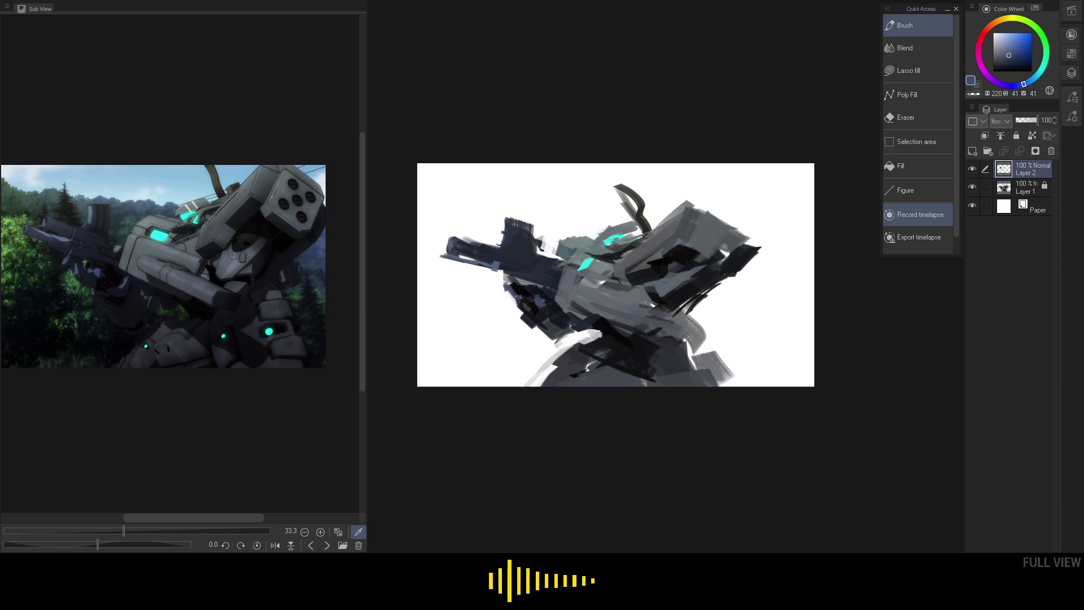
click(113, 274)
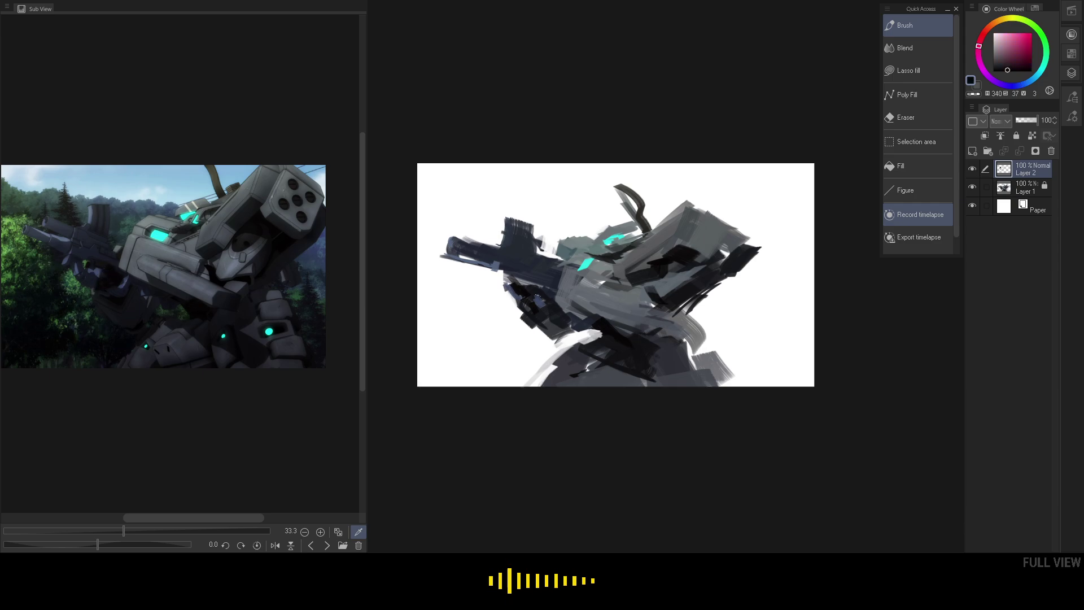
drag(525, 297, 536, 301)
click(126, 283)
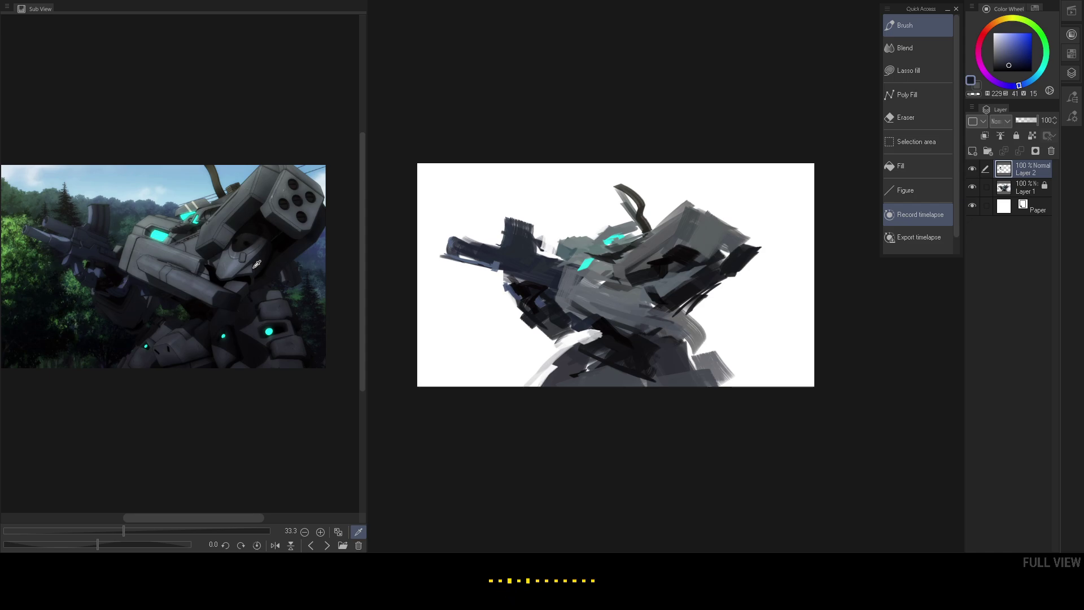
click(143, 275)
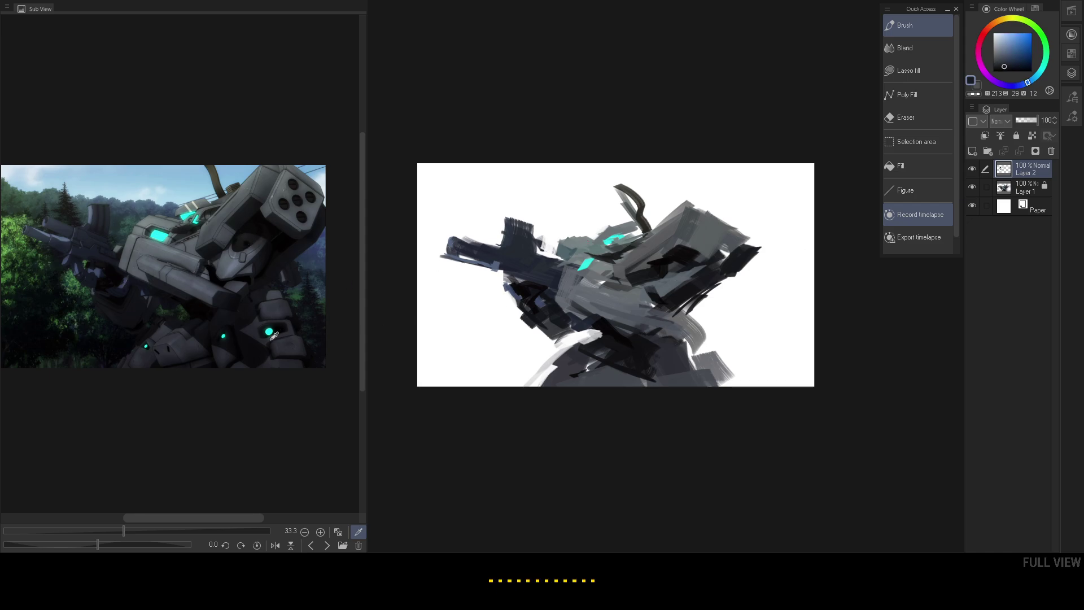
- Darken the waist, the torso's lower edge and the diagonal arm below the launcher with sampled near-black tones
click(215, 346)
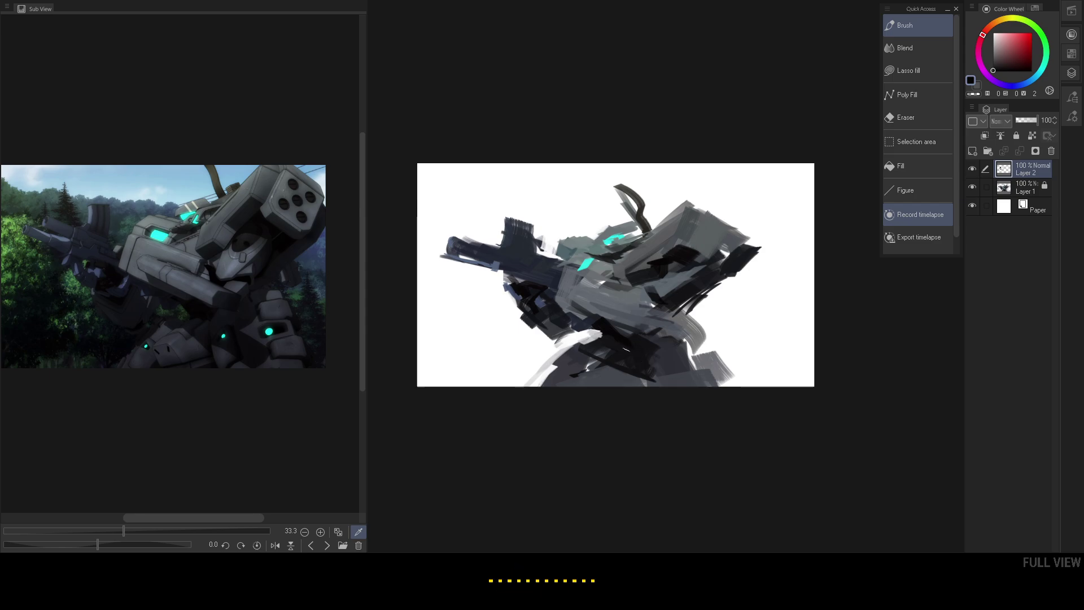
alt+click(629, 376)
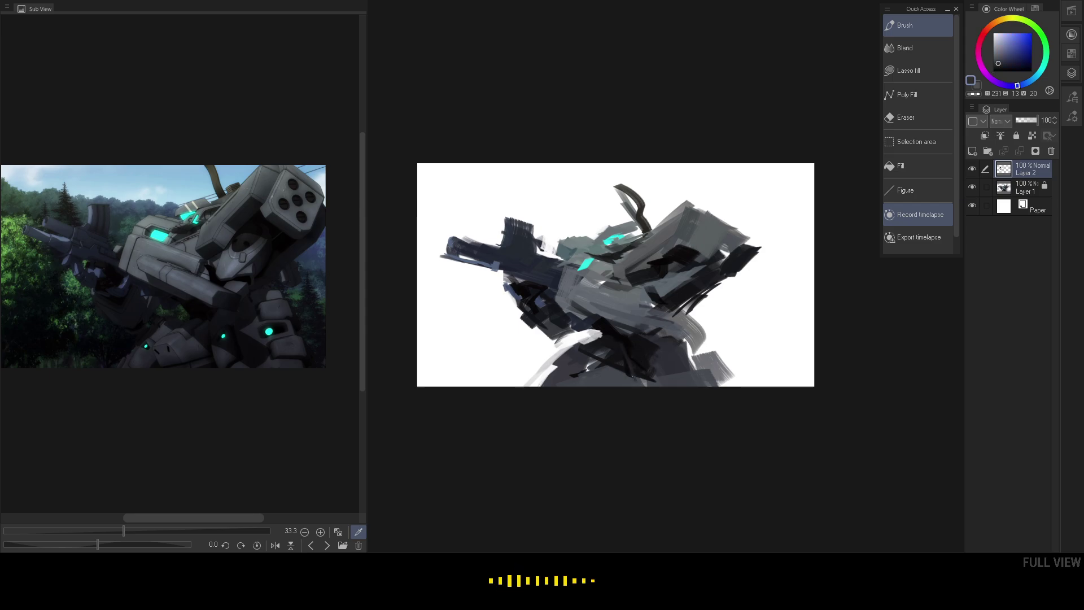
click(227, 282)
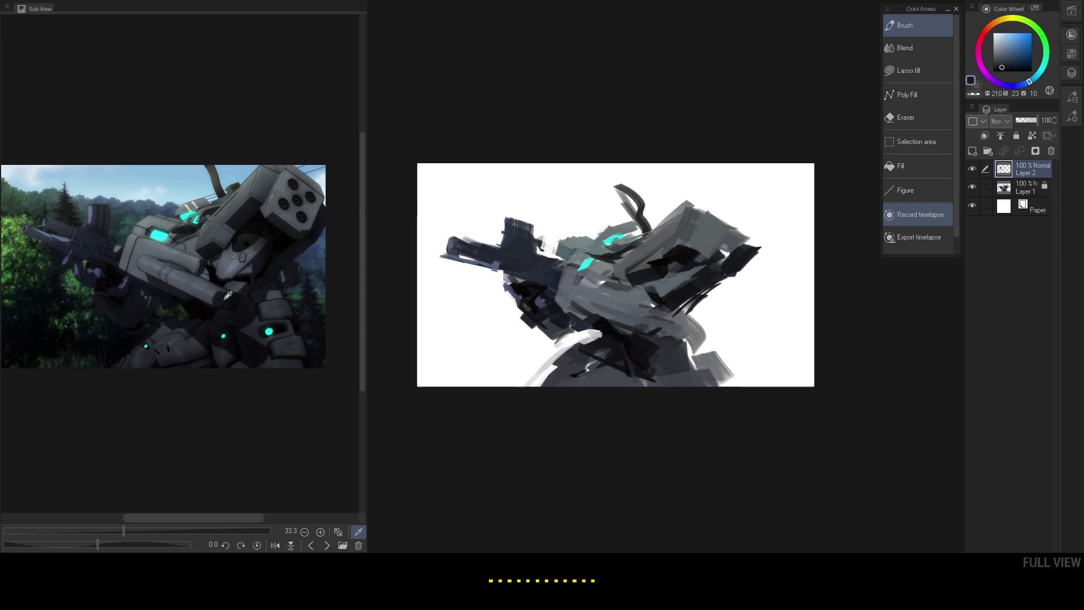
drag(646, 322, 680, 329)
drag(724, 282, 679, 318)
drag(700, 301, 732, 278)
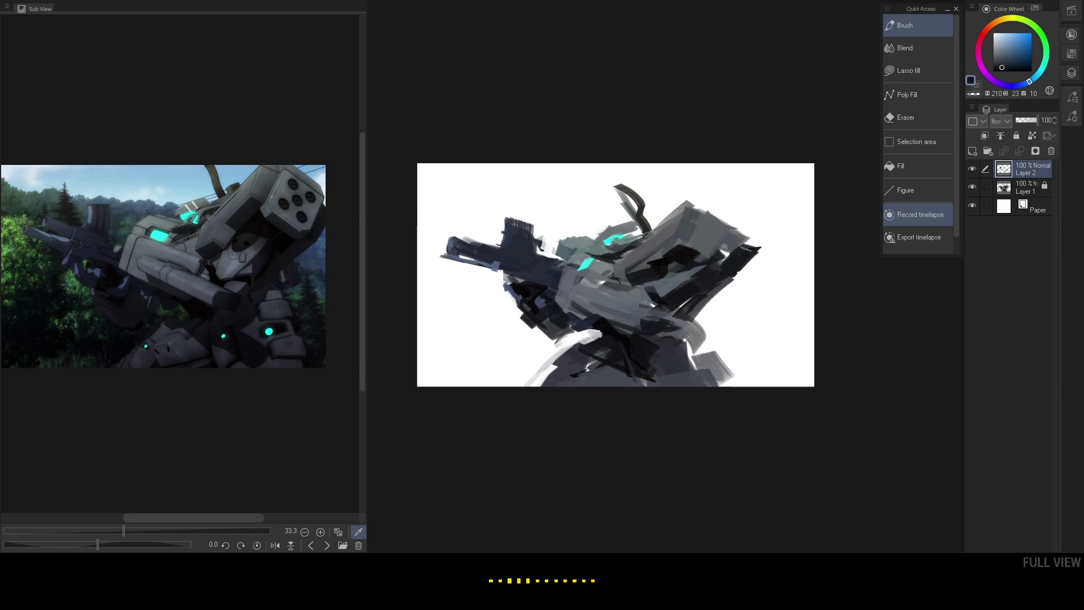
- Trim and darken the area around the upper cyan sensor using white, dark grey and near-black tones sampled from the reference and the painting
click(206, 201)
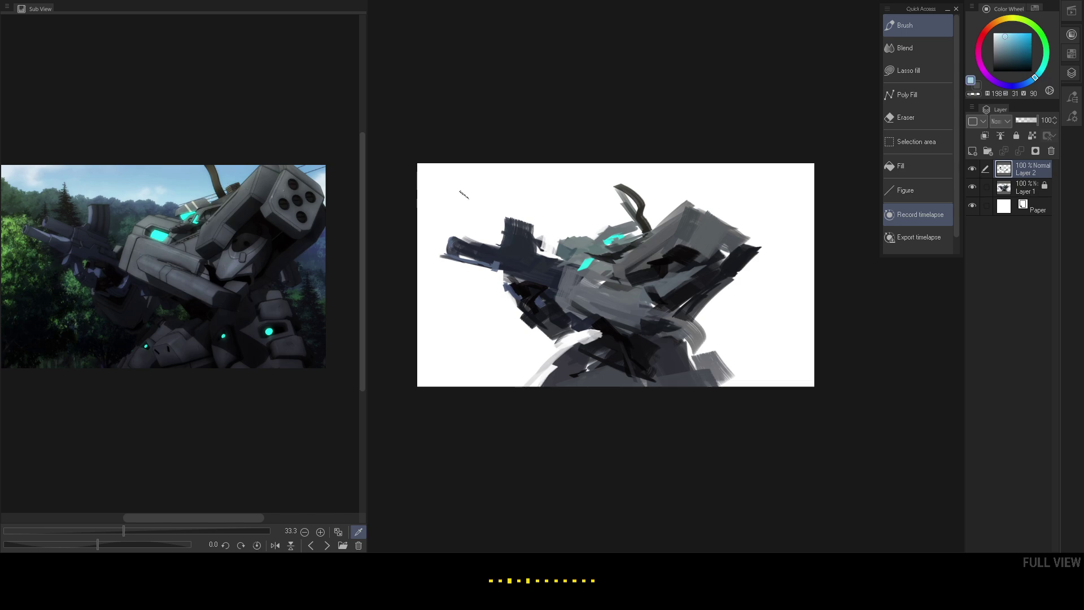
alt+click(624, 221)
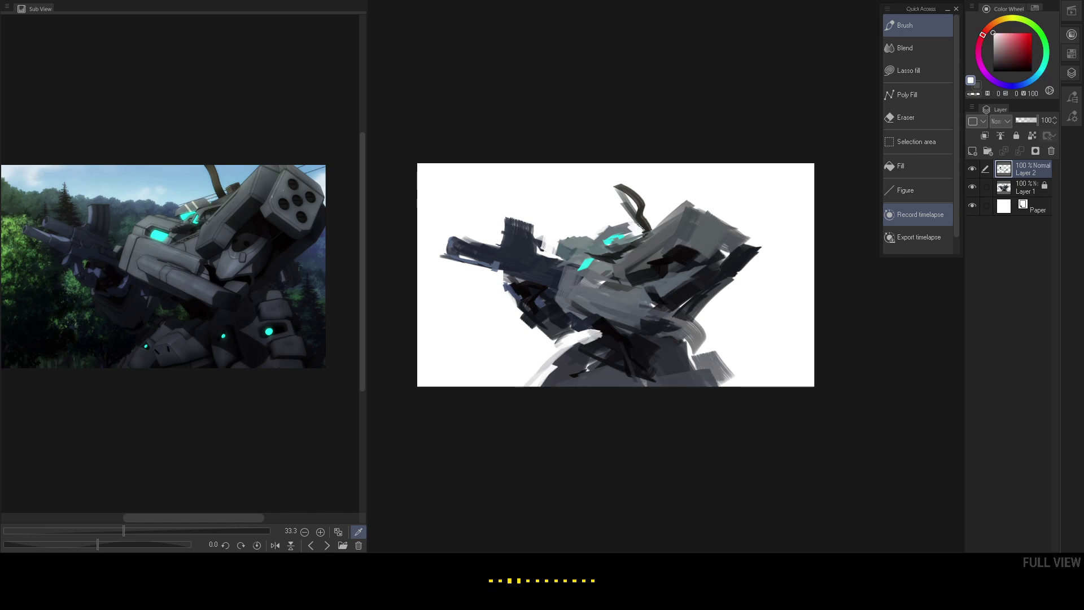
click(214, 210)
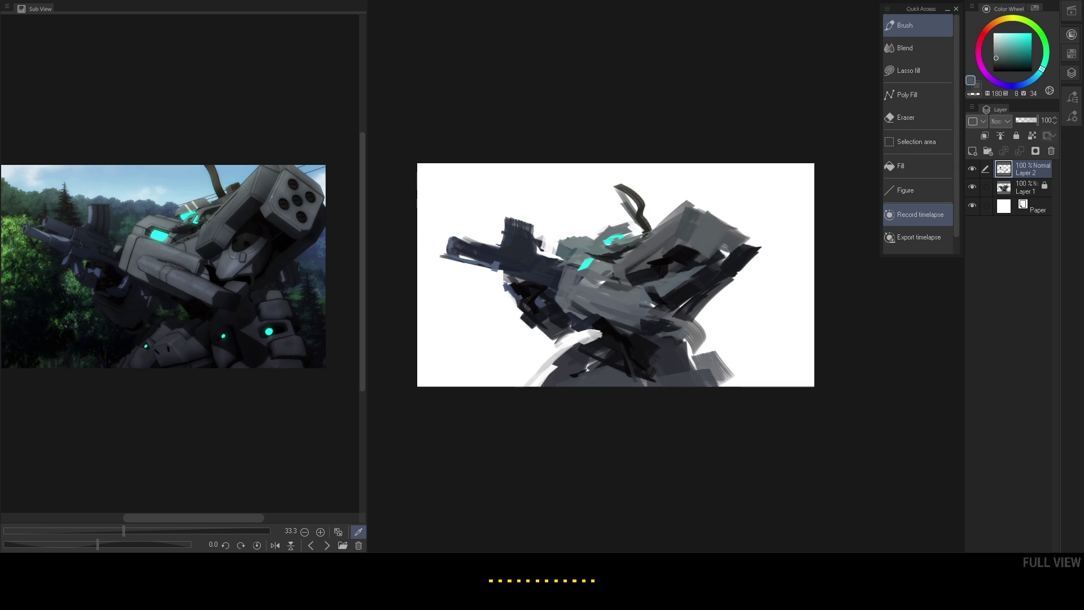
click(607, 256)
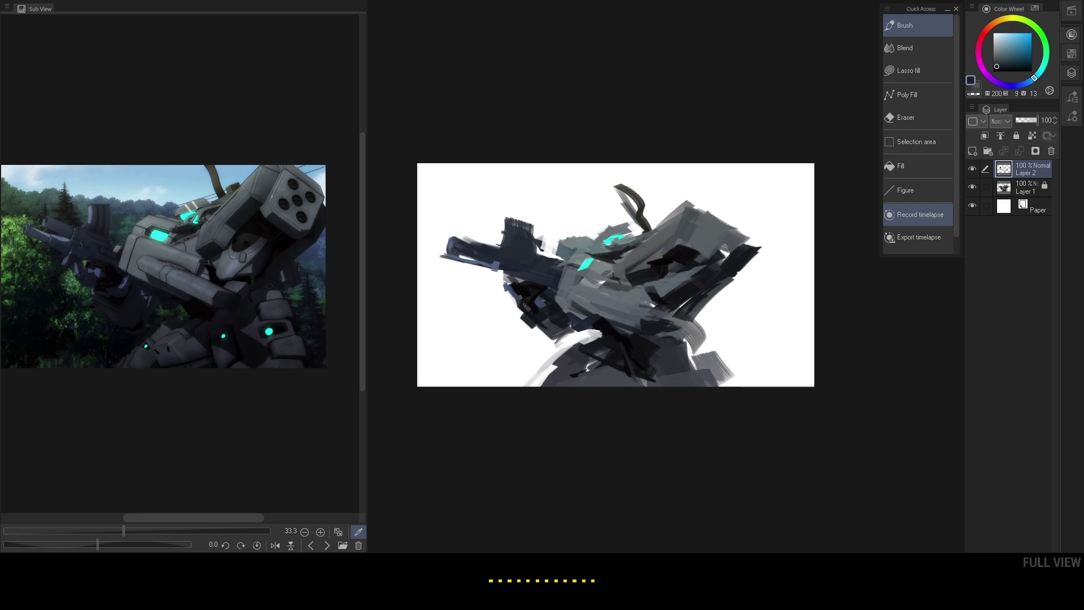
drag(600, 242, 632, 234)
click(627, 227)
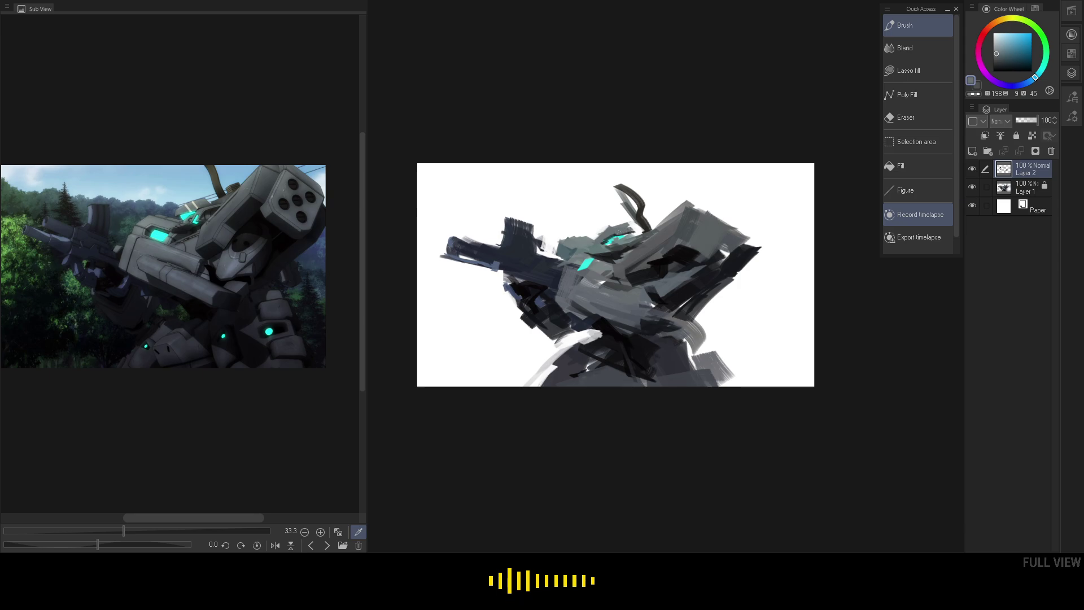
- Refine the armour between the upper sensor and the antenna base with grey and grey-green tones sampled from the reference
click(195, 203)
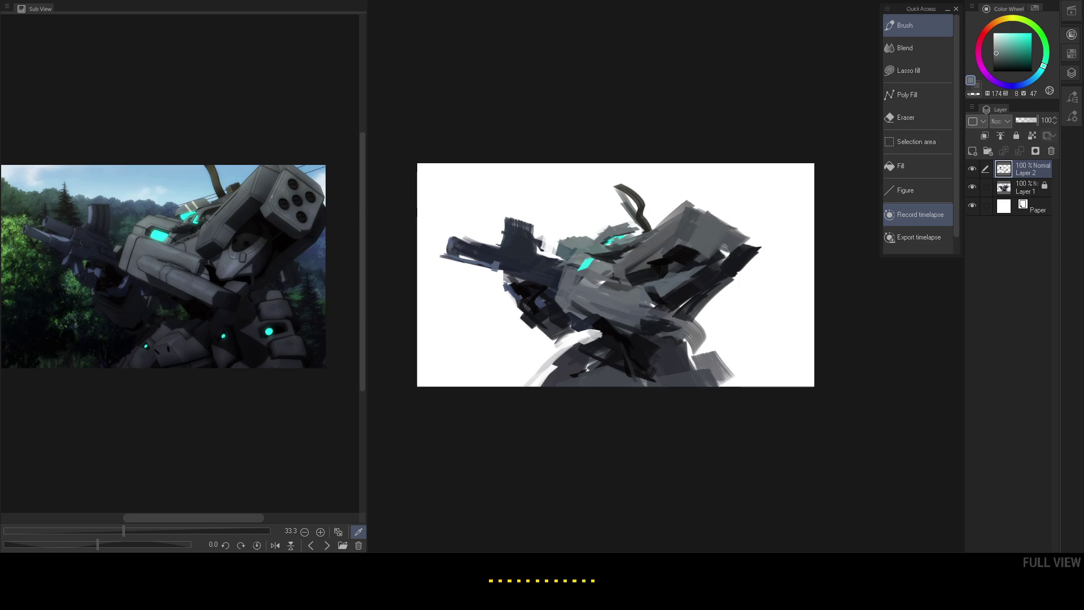
click(552, 235)
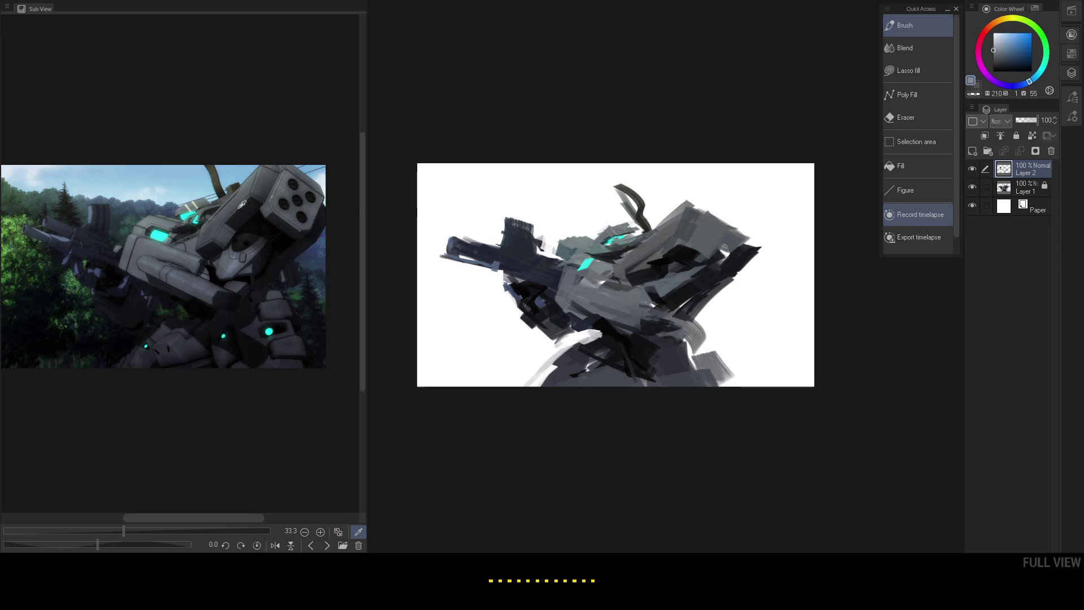
click(210, 204)
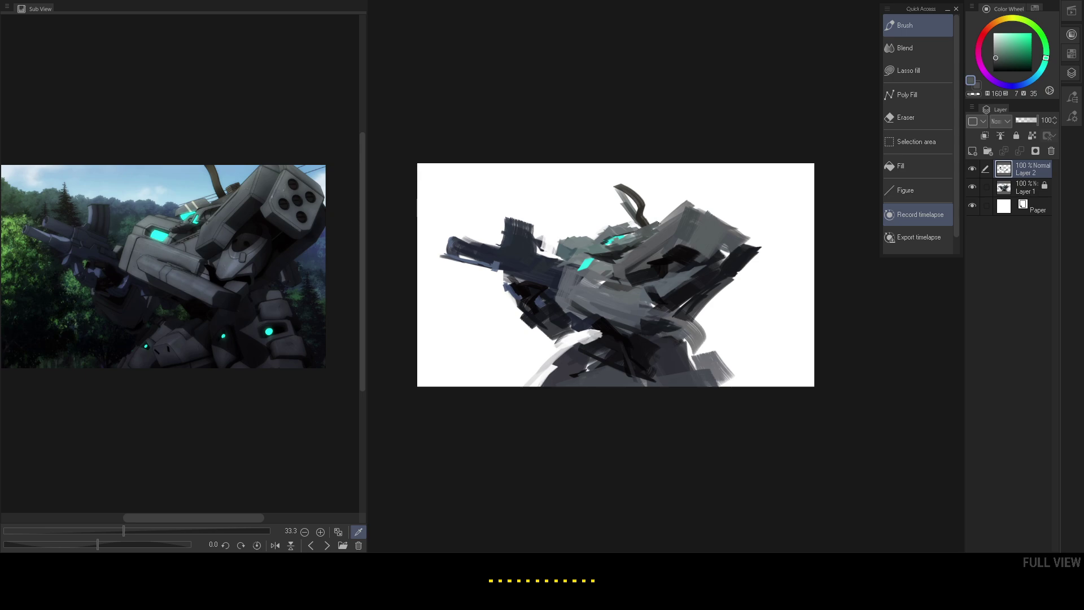
drag(646, 222, 659, 218)
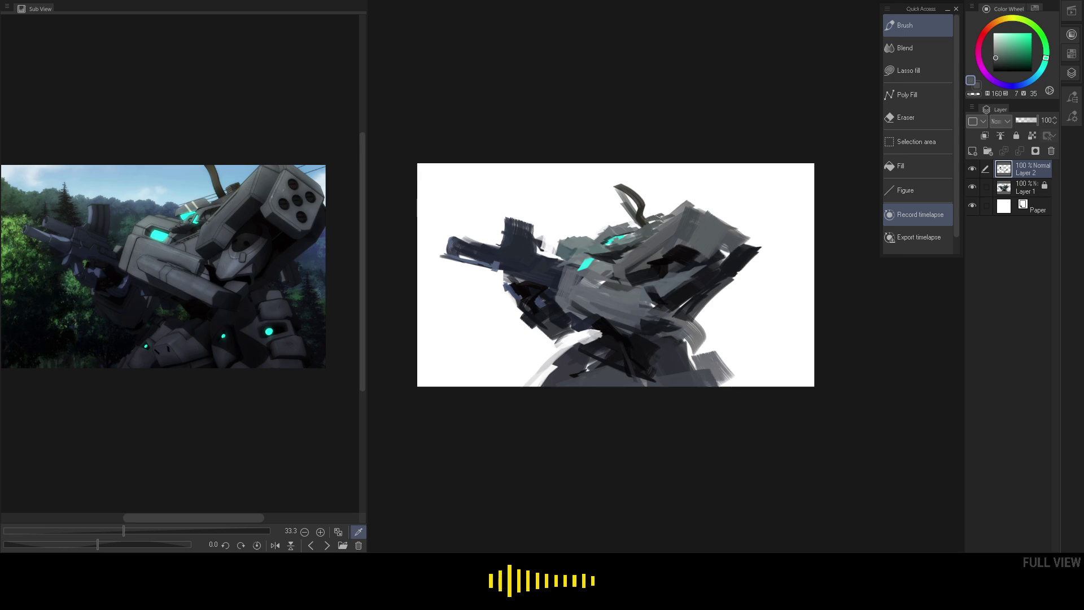
click(275, 196)
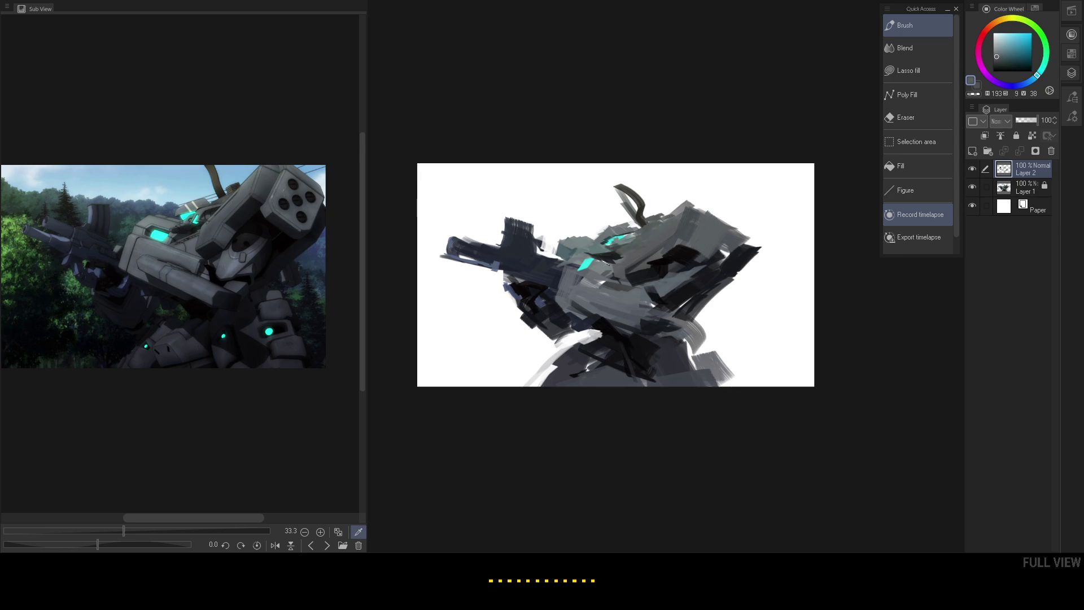
click(218, 253)
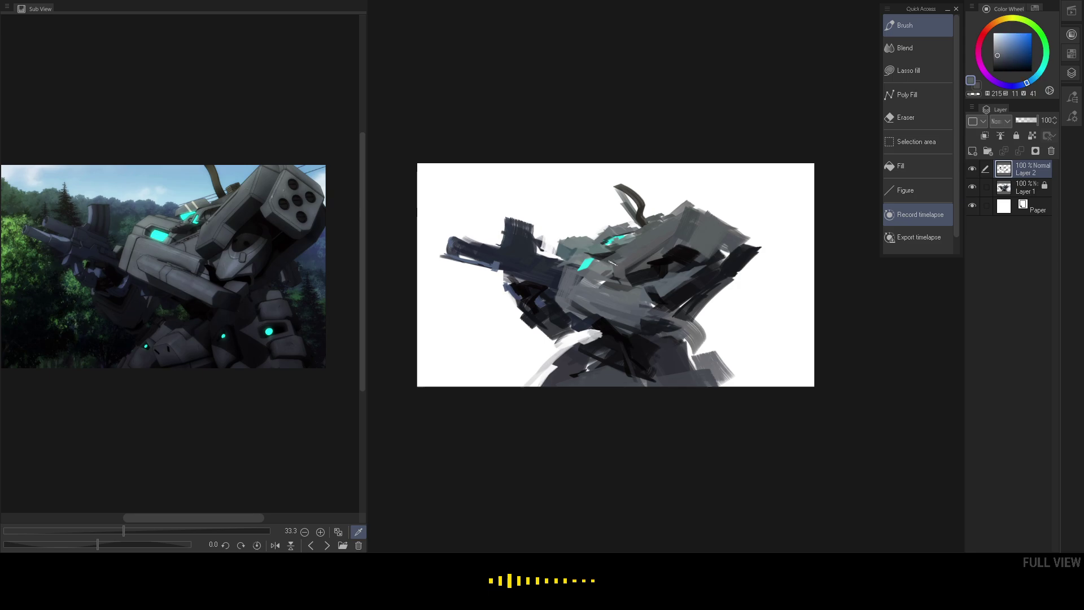
- Reshape the lower cyan sensor into a broader patch using sampled cyan, with blue-grey tones around it
click(194, 242)
click(192, 224)
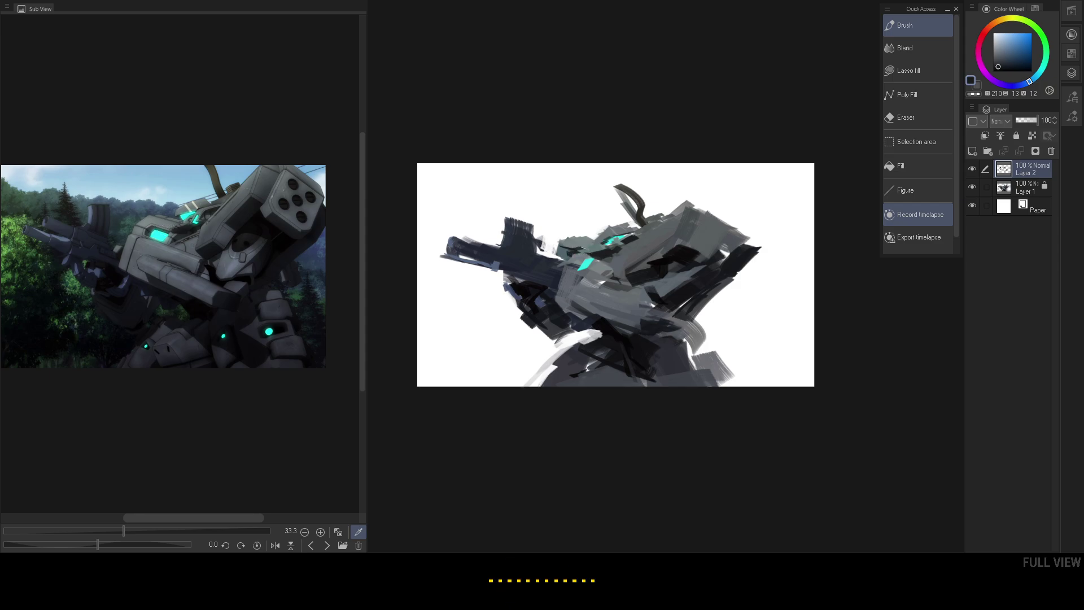
alt+click(590, 262)
drag(573, 255, 584, 257)
alt+click(597, 267)
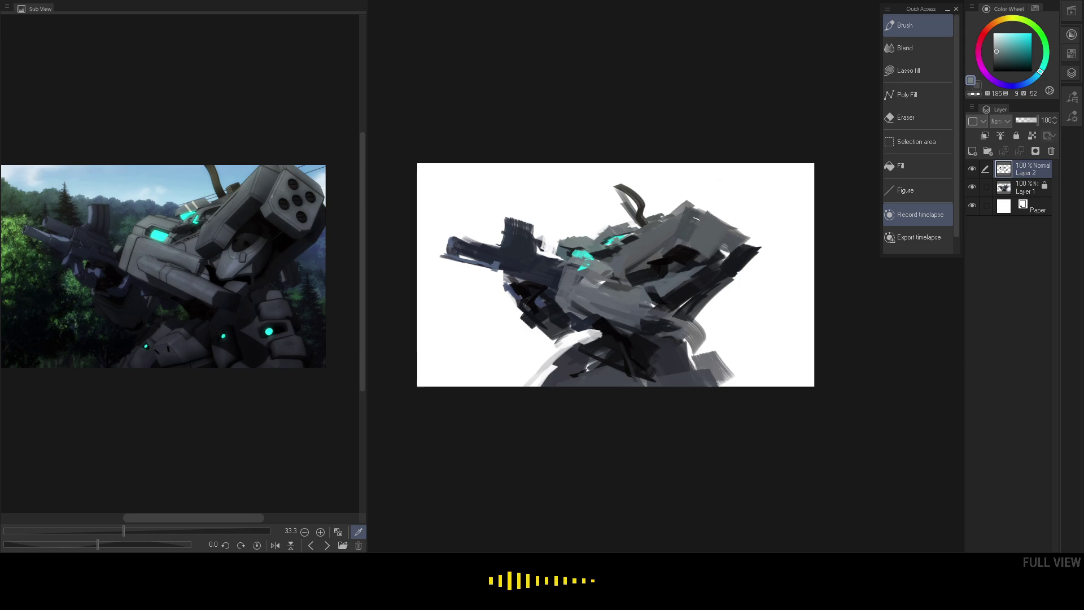
- Extend the launcher's lower side over the dark gap with sampled blue-grey and add near-black shading beneath its front end
alt+click(671, 251)
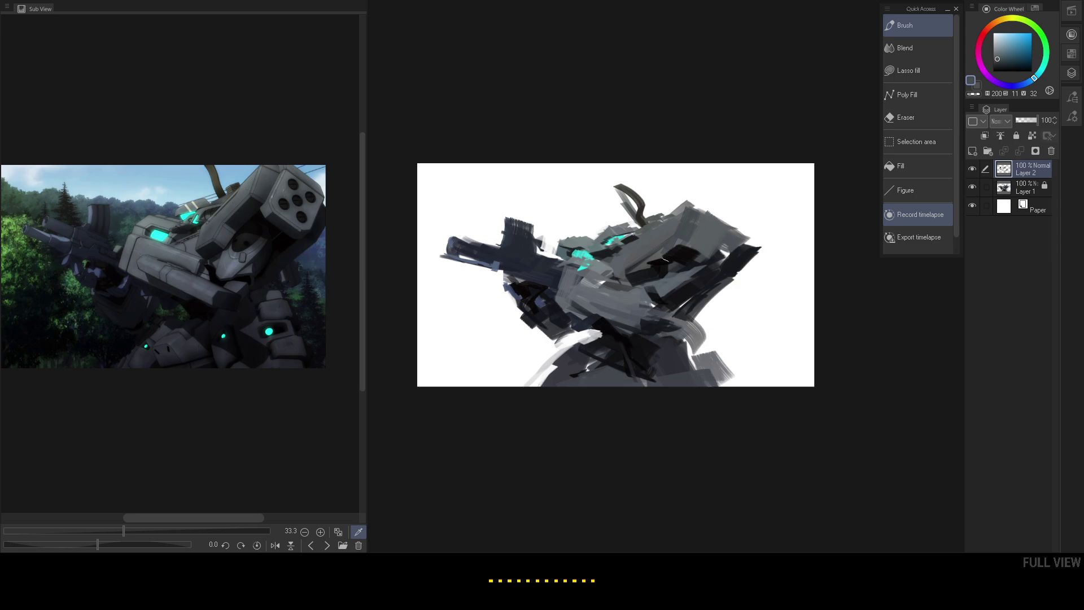
click(250, 215)
drag(678, 243, 643, 265)
click(285, 217)
drag(688, 248, 710, 257)
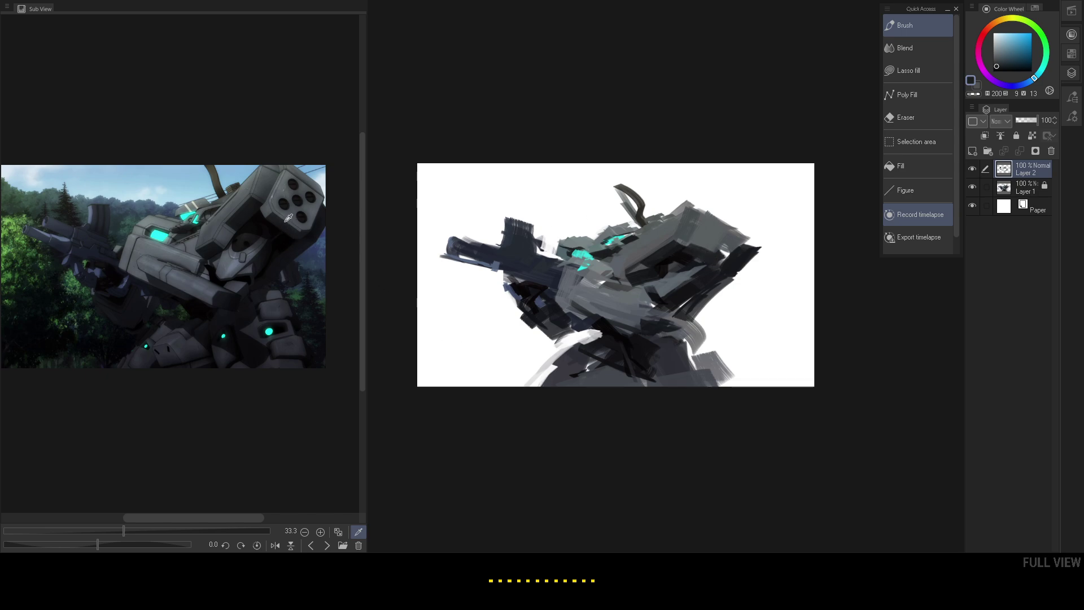
- Block in the launcher's front face and its outer edge with dark and blue-grey tones sampled from the reference and the painting
click(293, 213)
drag(700, 211, 738, 229)
click(324, 220)
alt+click(743, 248)
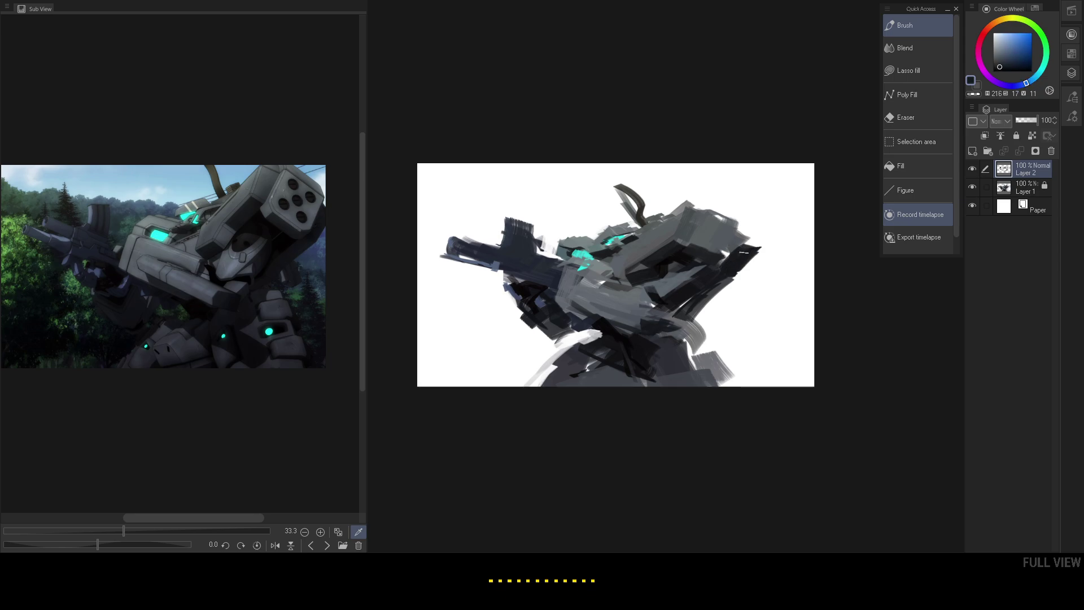
mouse_move(748, 242)
mouse_down()
mouse_move(722, 275)
mouse_move(734, 254)
mouse_up()
alt+click(737, 238)
alt+click(736, 237)
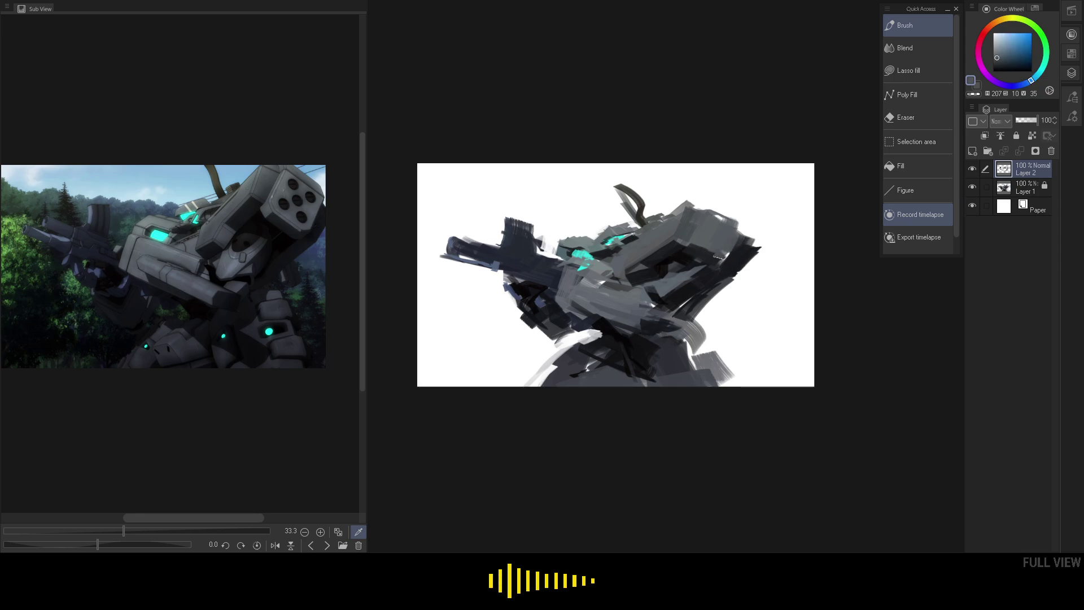
- Rebuild the launcher's upper corner with sampled blue-grey strokes, trimming its outline with white and extending the peak upward
alt+click(672, 226)
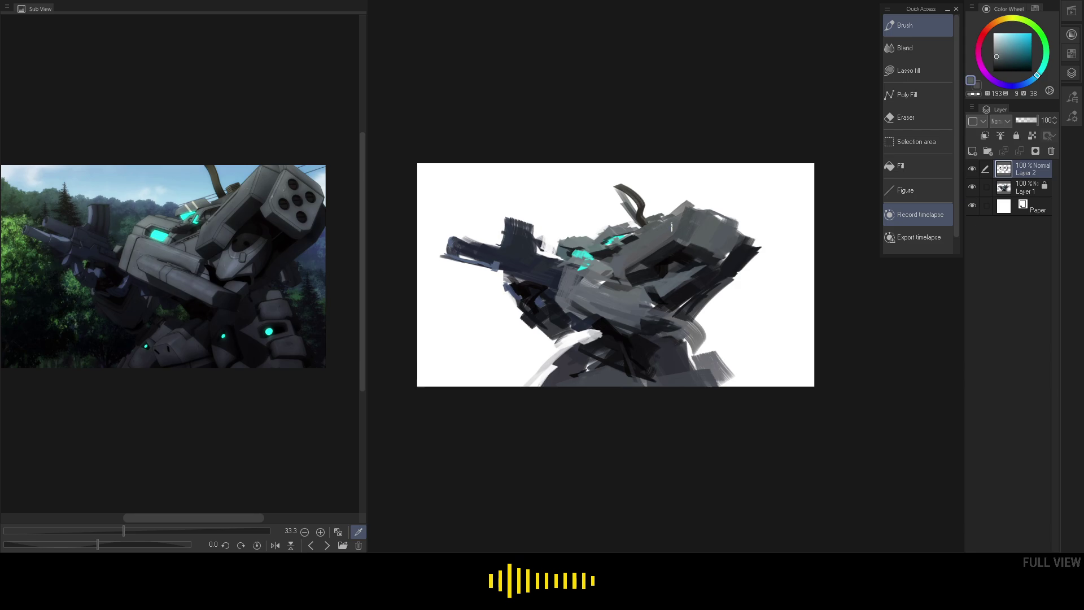
alt+click(675, 220)
drag(696, 204, 671, 236)
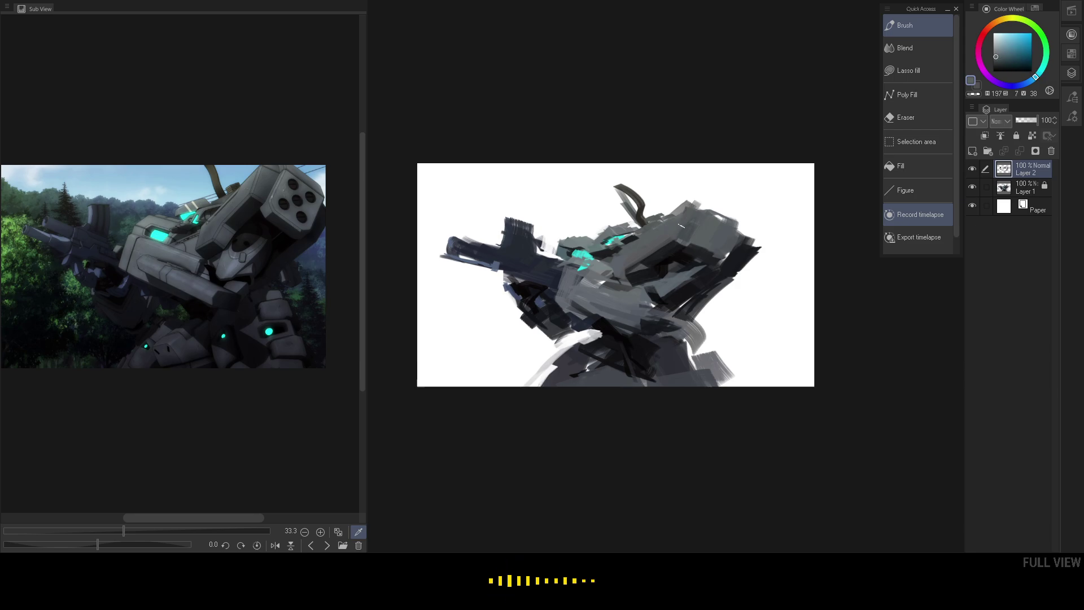
alt+click(691, 206)
alt+click(686, 205)
alt+click(675, 201)
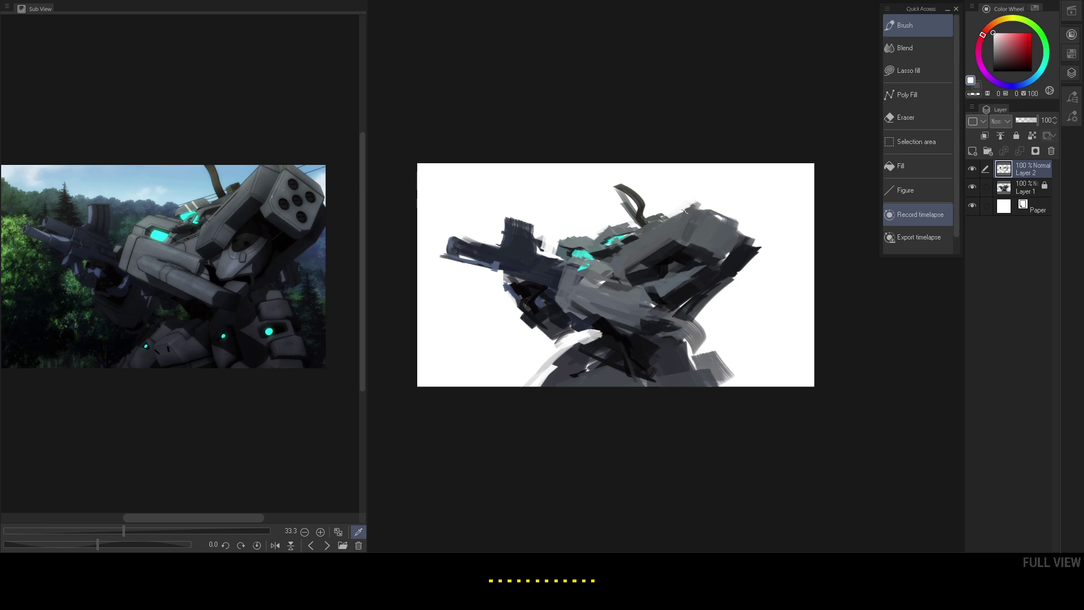
alt+click(690, 203)
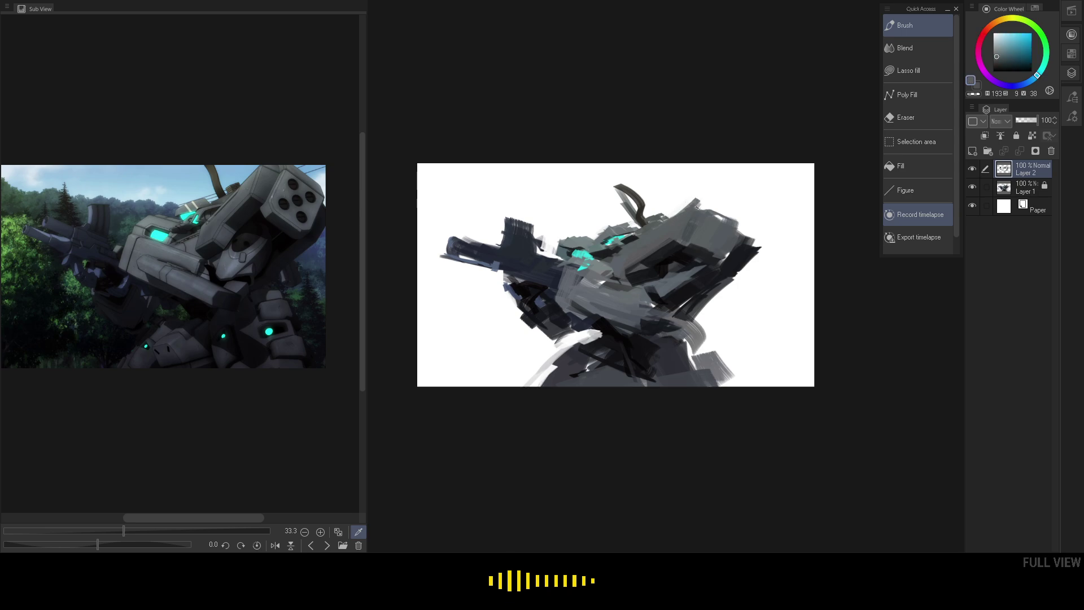
drag(698, 210, 679, 241)
click(270, 186)
drag(707, 197, 699, 225)
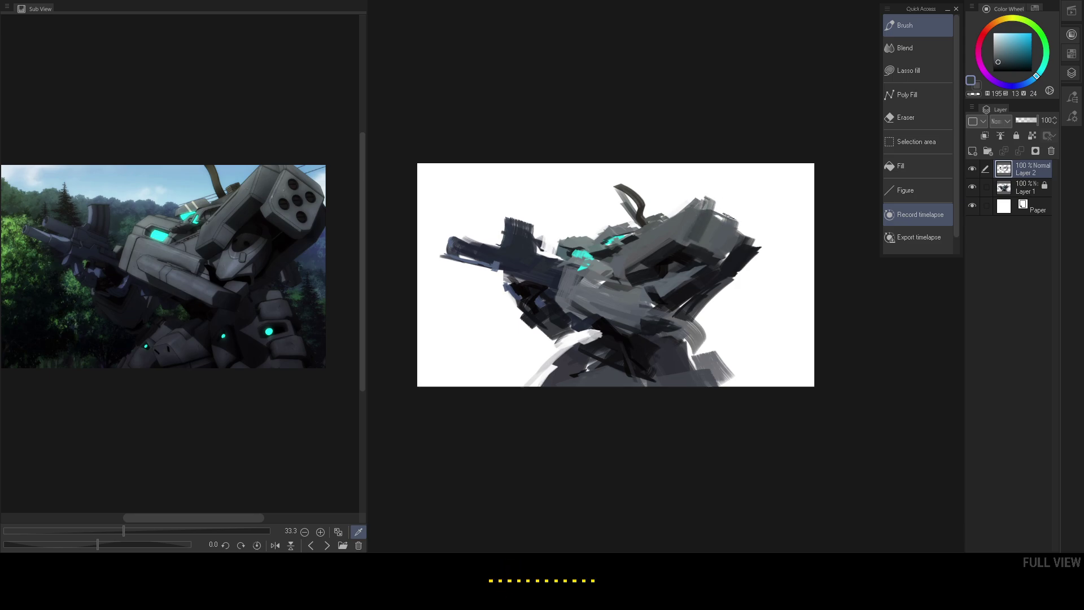
- Shade the recess beneath the launcher in near-black and repaint the launcher's long side in blue-grey sampled from the reference
click(323, 242)
click(229, 228)
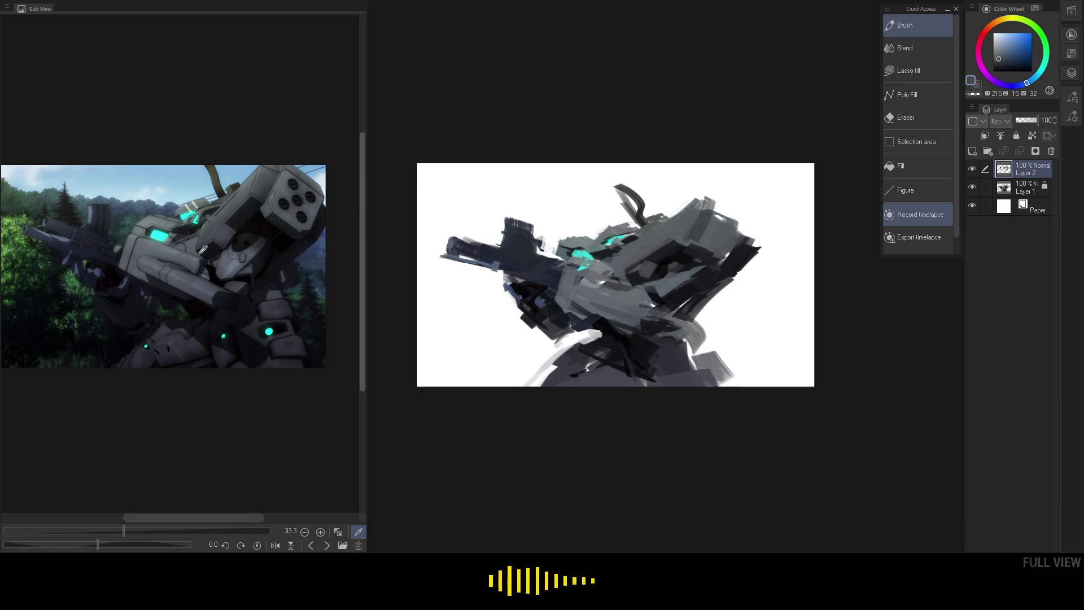
click(218, 247)
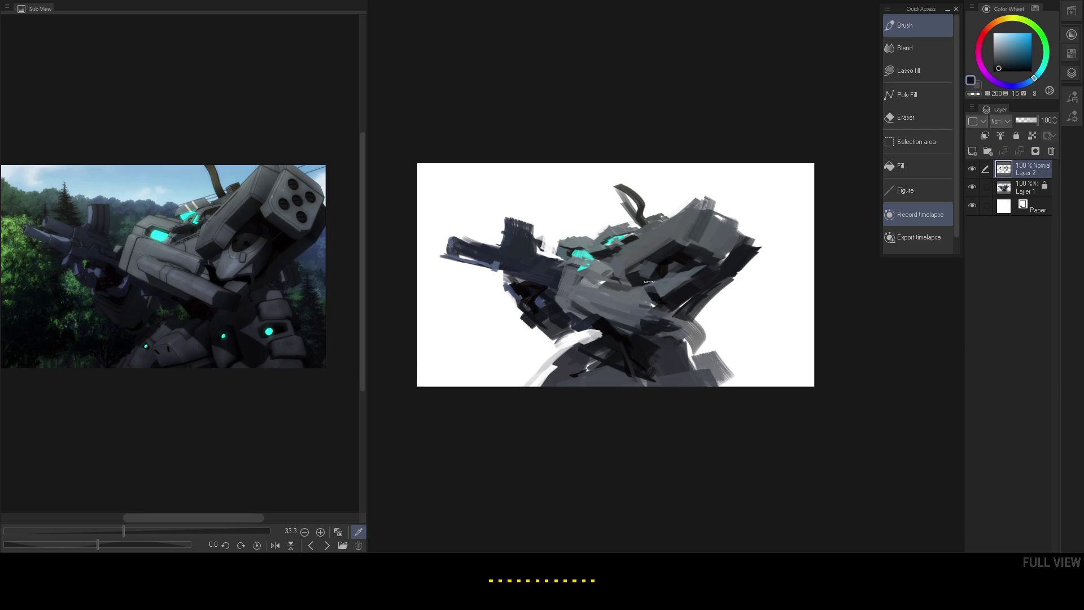
alt+click(612, 254)
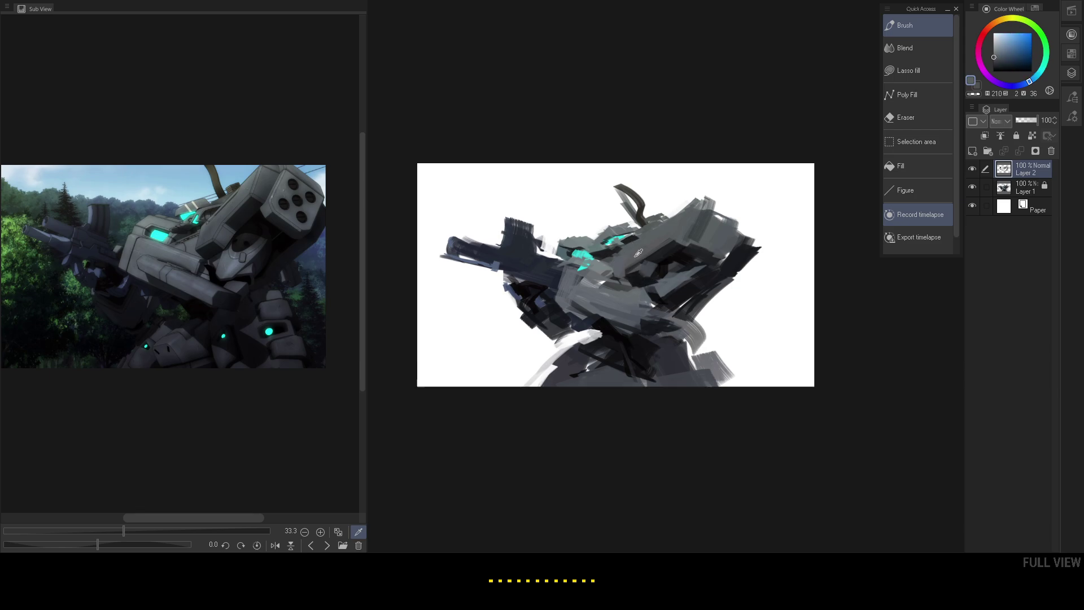
click(213, 229)
mouse_move(637, 249)
mouse_down()
mouse_move(693, 223)
mouse_move(682, 223)
mouse_move(703, 205)
mouse_up()
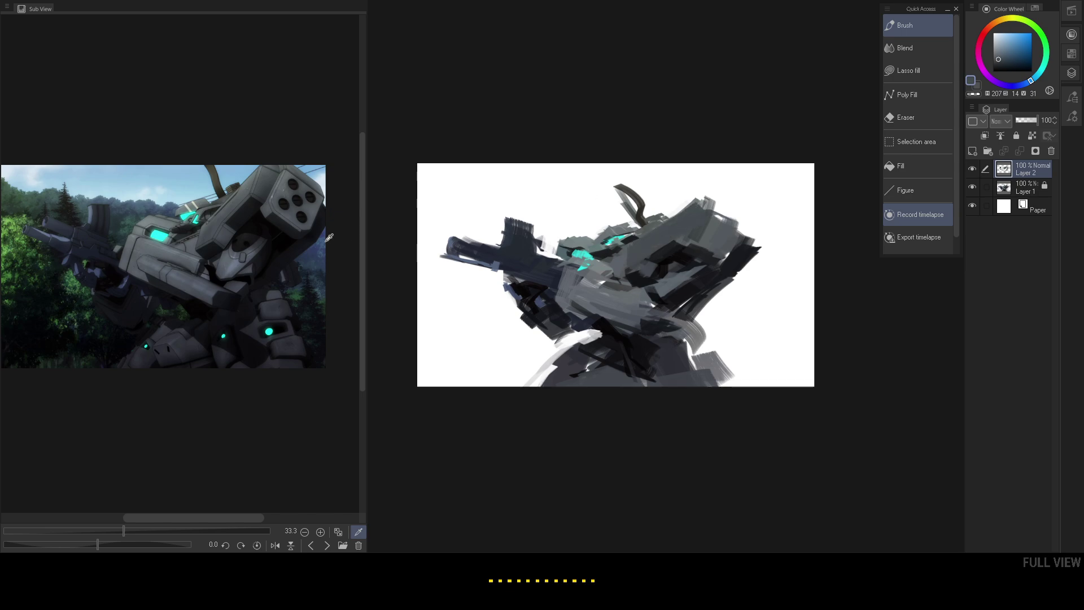
- Refine the armour edge above the cyan sensors with near-black and light grey-cyan tones sampled from the reference and the painting
click(196, 234)
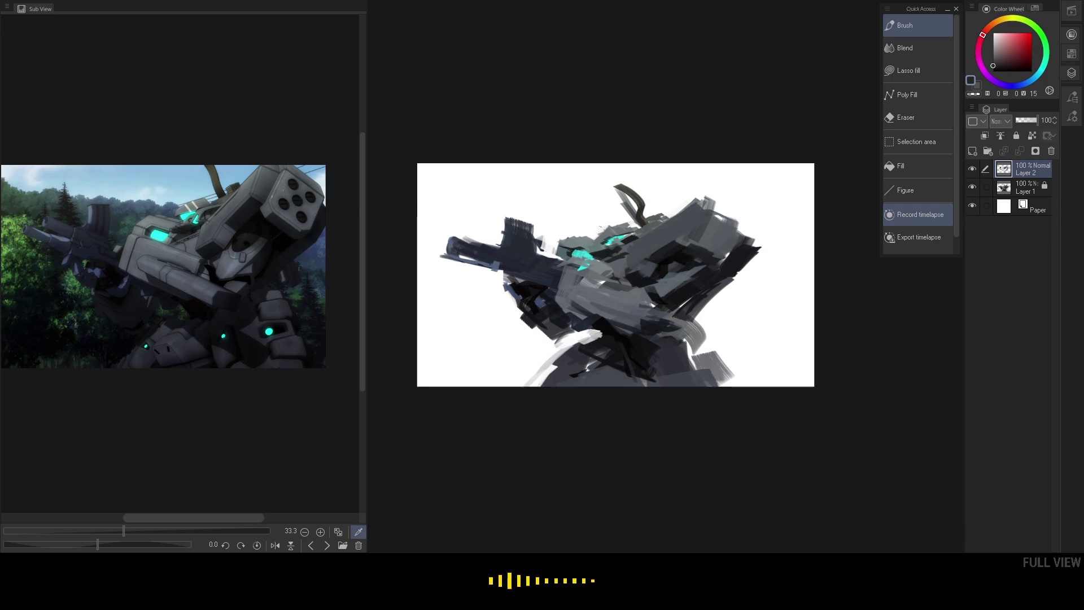
alt+click(592, 237)
alt+click(583, 238)
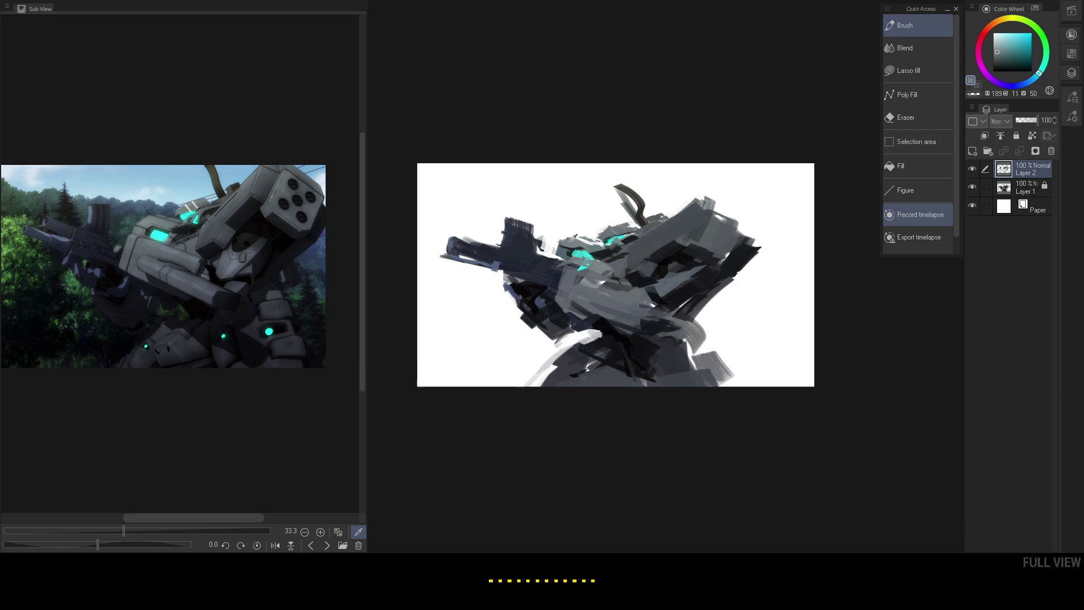
alt+click(561, 247)
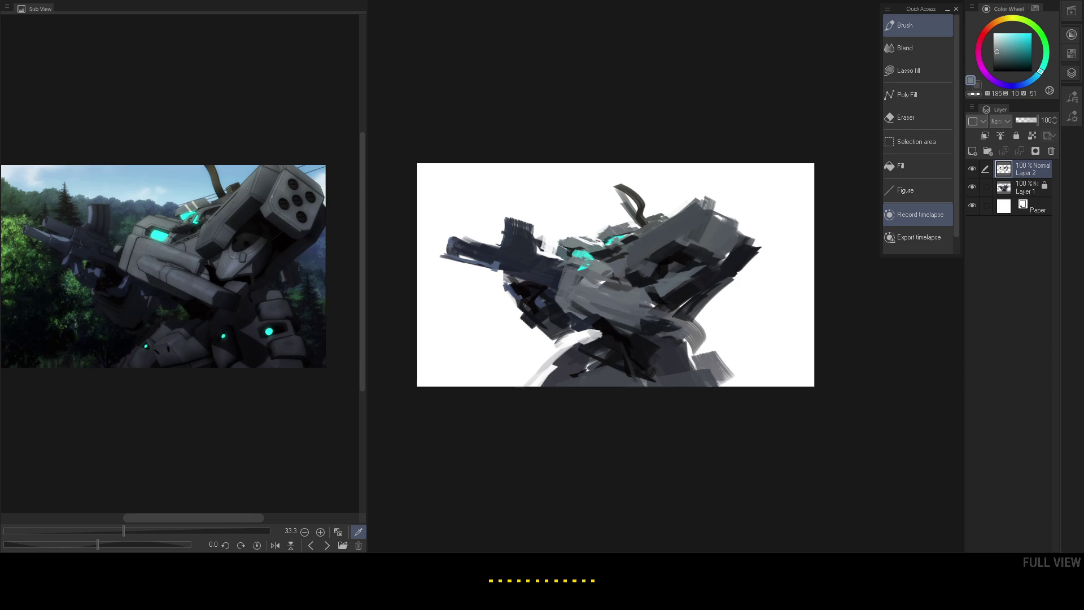
- Paint the shoulder armour over the rifle's rear in sampled blue-grey and tidy the lower edge of the lower cyan sensor
click(134, 245)
mouse_move(562, 265)
mouse_down()
mouse_move(554, 290)
mouse_move(543, 291)
mouse_move(548, 274)
mouse_move(541, 291)
mouse_up()
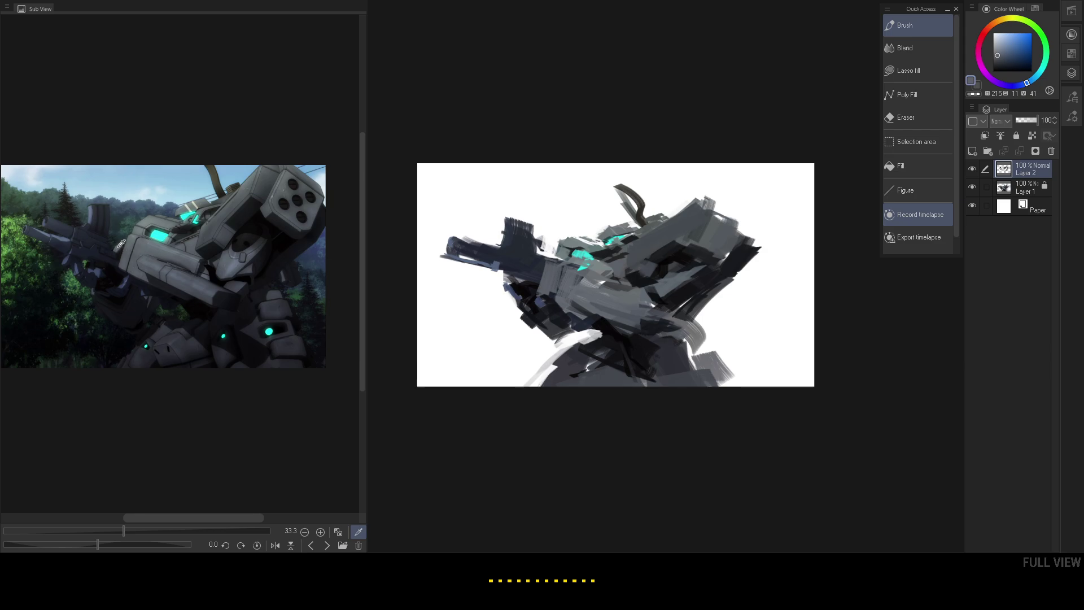
click(121, 246)
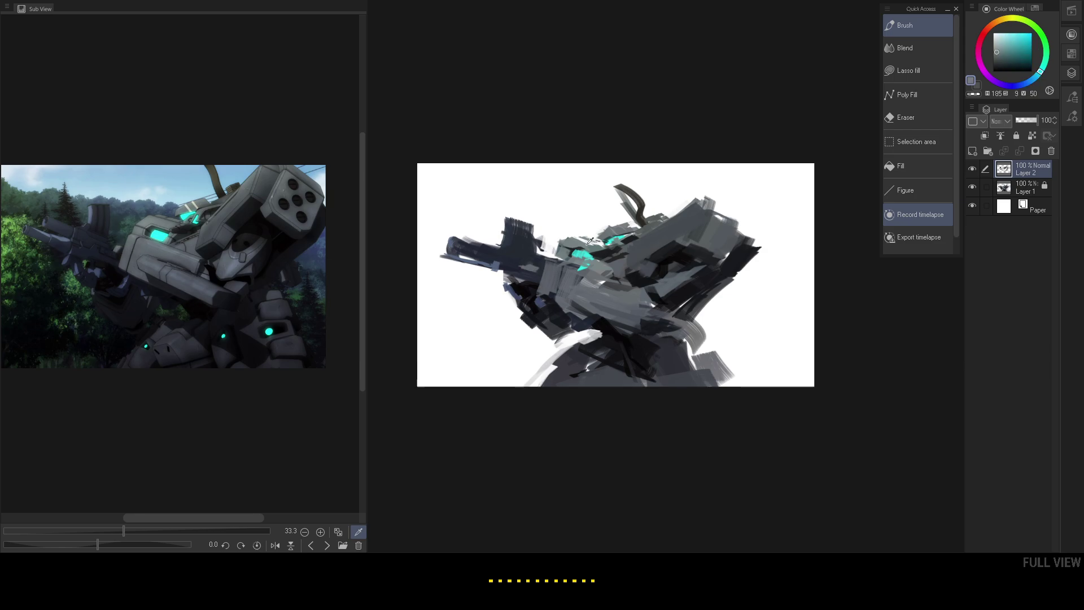
click(567, 246)
click(600, 267)
click(593, 260)
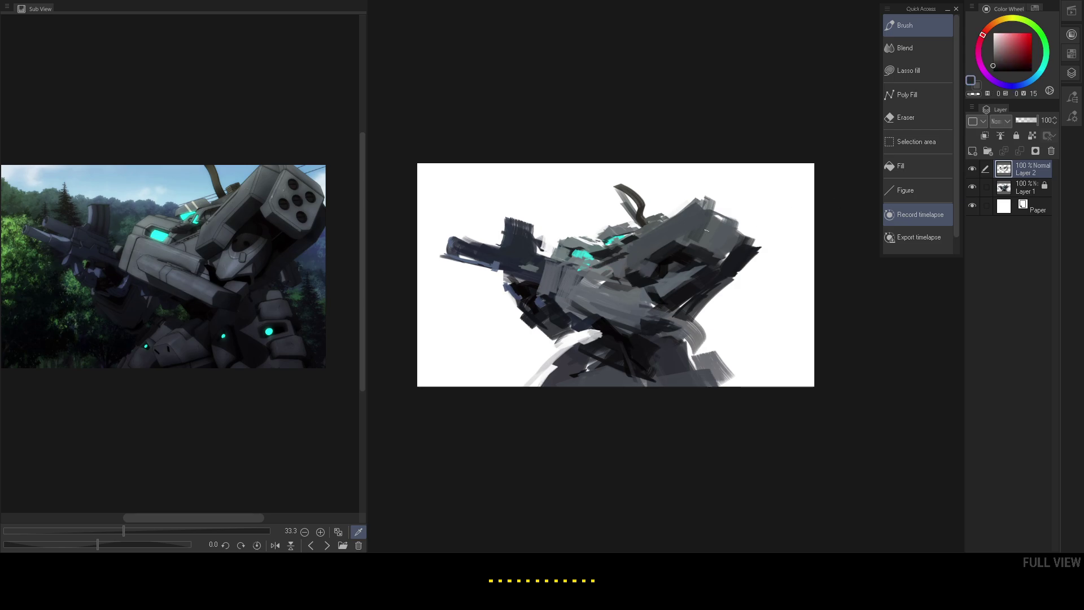
- Widen the launcher's front face outward with sampled blue-grey and carry the tone down over the dark arm edge below it
click(711, 224)
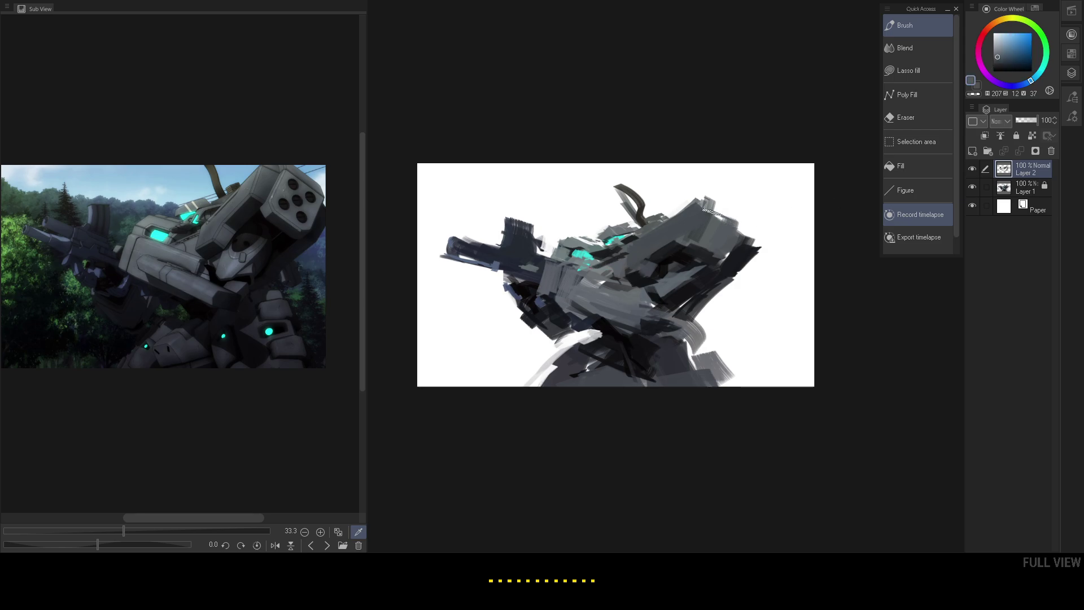
drag(712, 212, 754, 232)
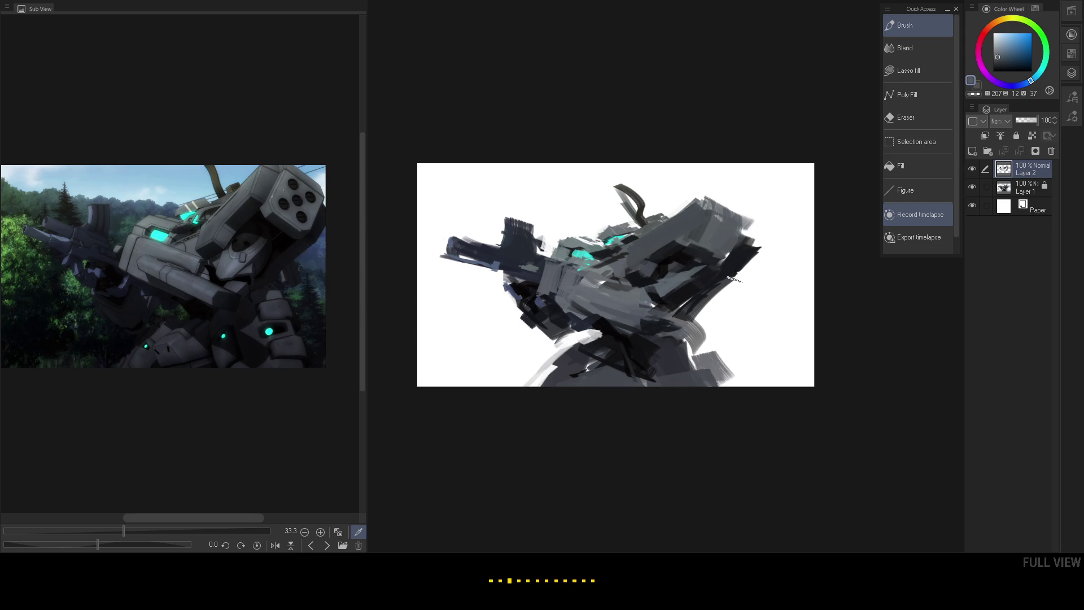
drag(747, 246, 733, 281)
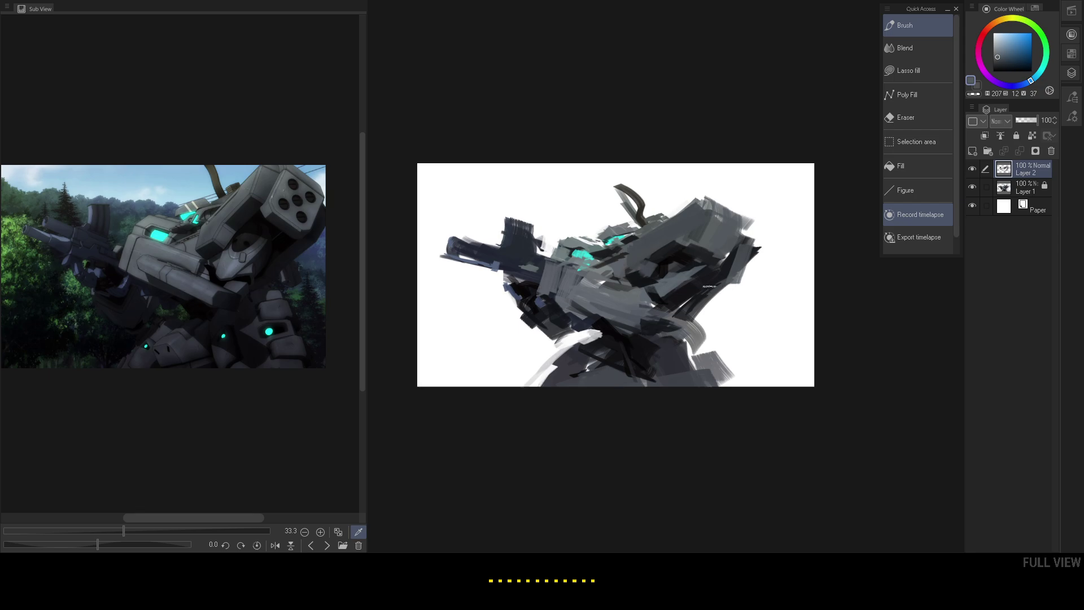
- Refine the rifle hand's dark areas and the arm edge below the launcher with near-black and blue-grey sampled from the painting
alt+click(714, 278)
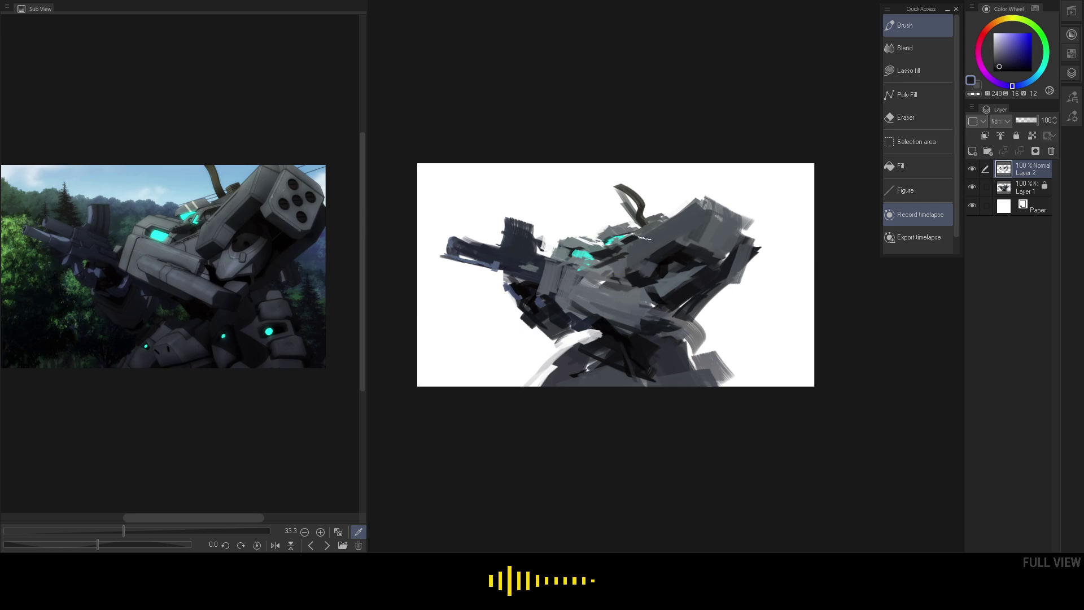
alt+click(570, 277)
alt+click(531, 294)
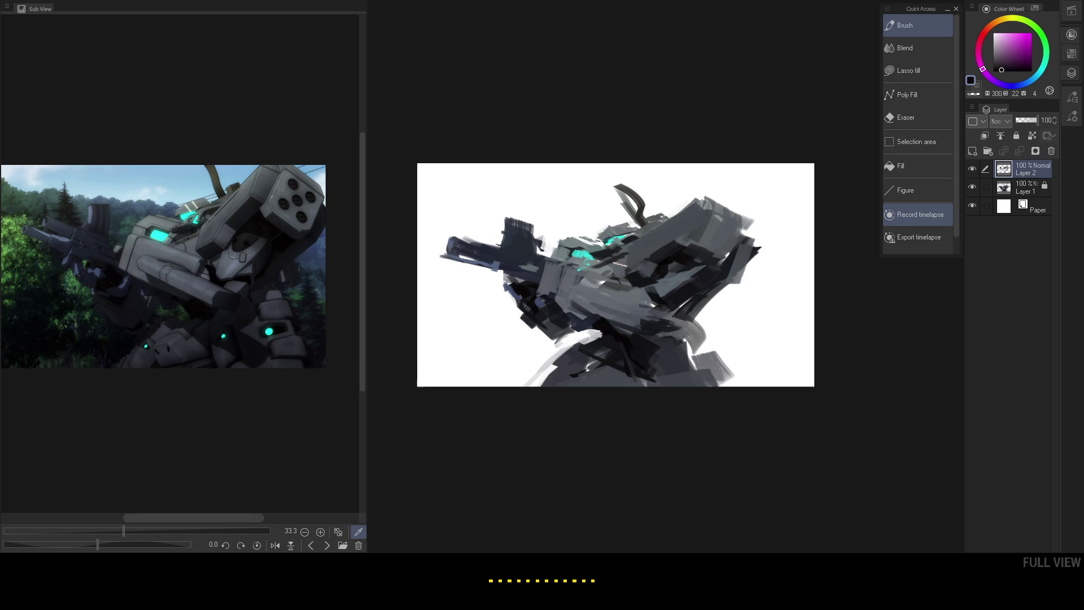
alt+click(730, 274)
alt+click(743, 266)
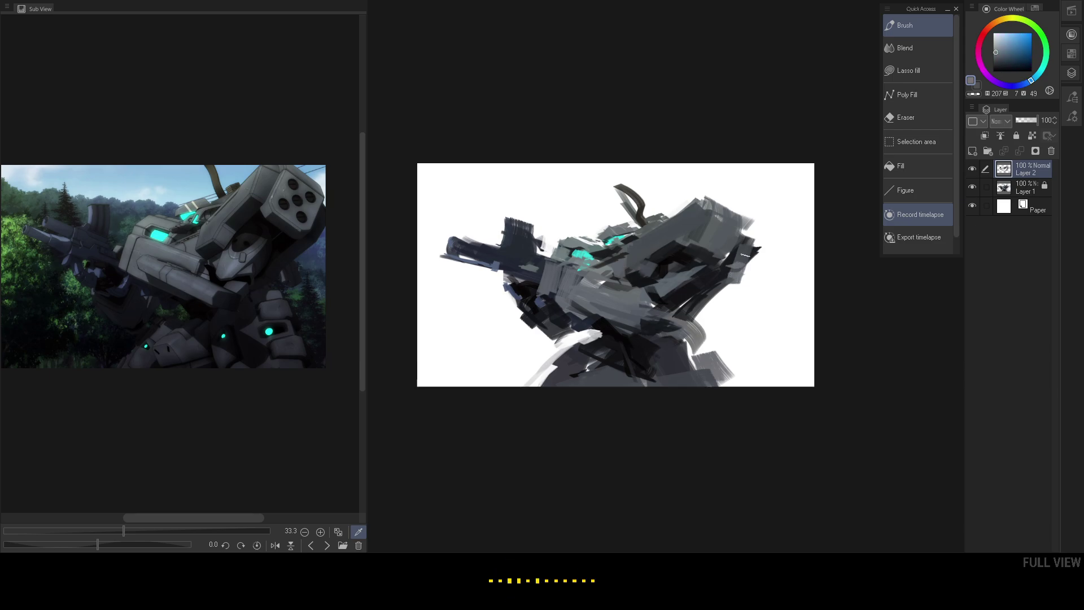
alt+click(728, 270)
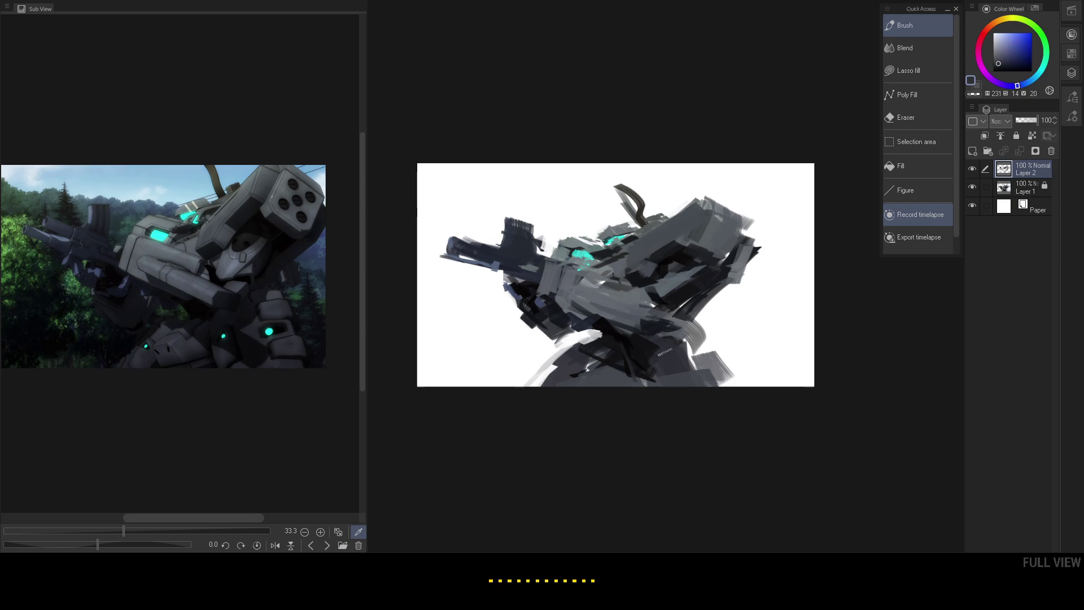
- Repaint the torso's outer edge in sampled dark blue-grey, sloping it smoothly from the waist to the canvas's lower edge
drag(664, 351, 734, 384)
alt+click(685, 333)
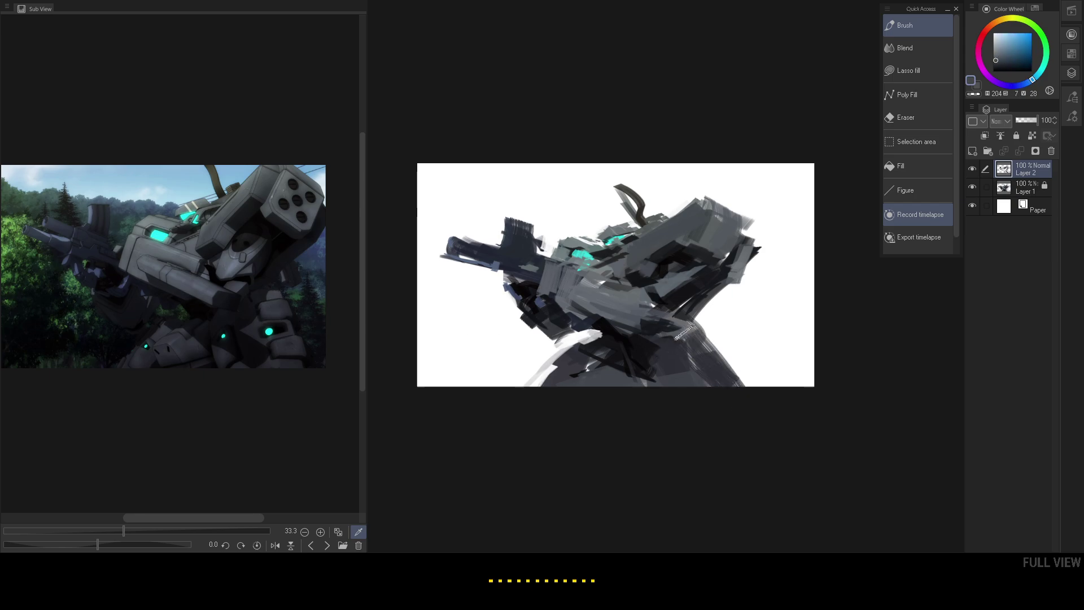
drag(693, 337, 709, 375)
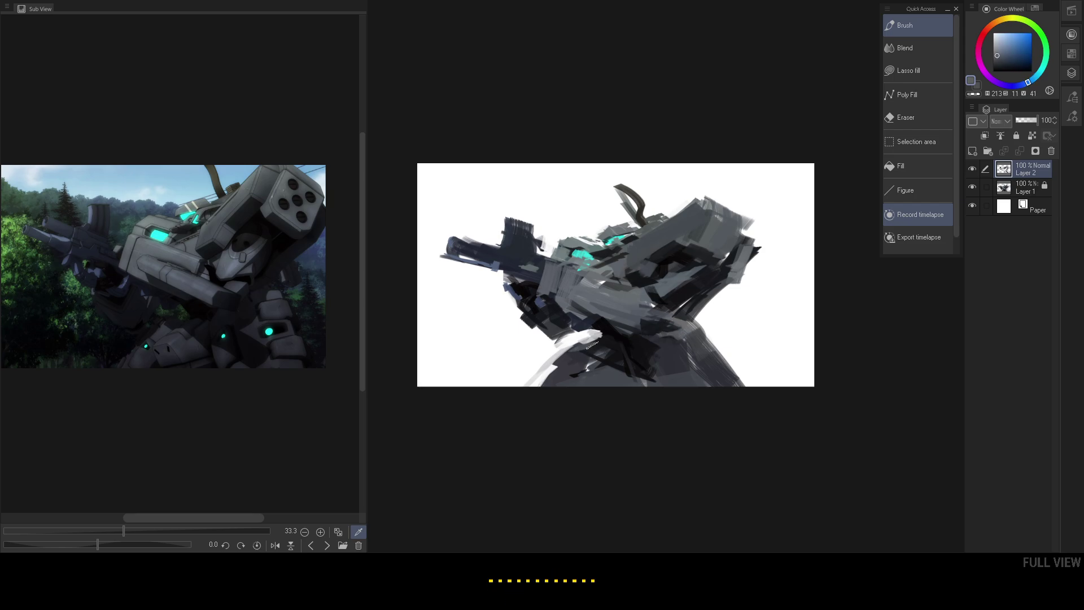
- Clean up the gap under the forearm with white and reshape its lower edge in near-black sampled from the reference
alt+click(577, 330)
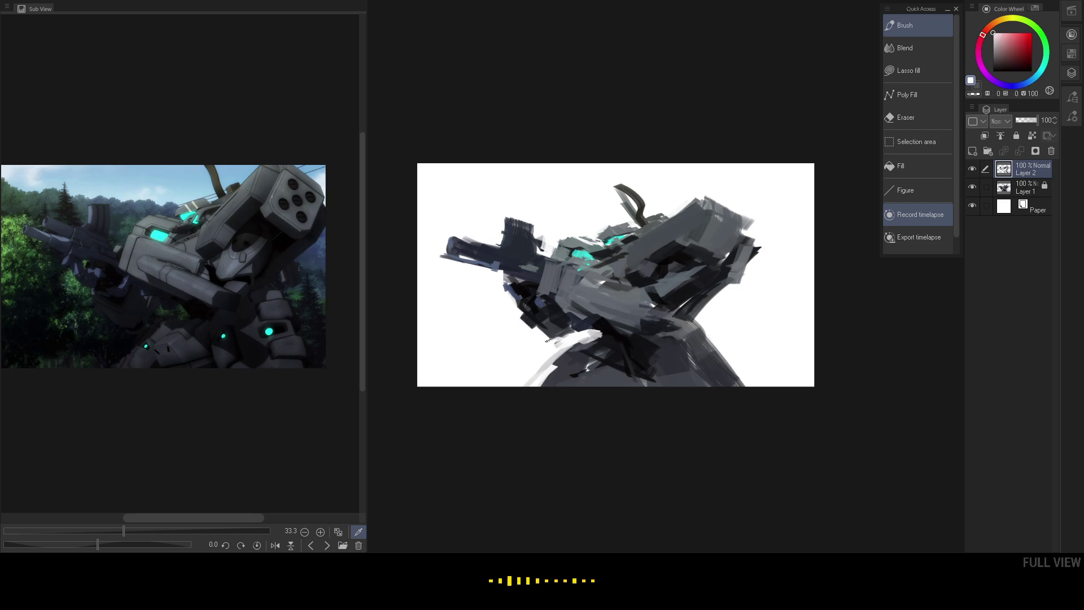
drag(546, 339, 573, 347)
click(115, 309)
drag(531, 324, 547, 333)
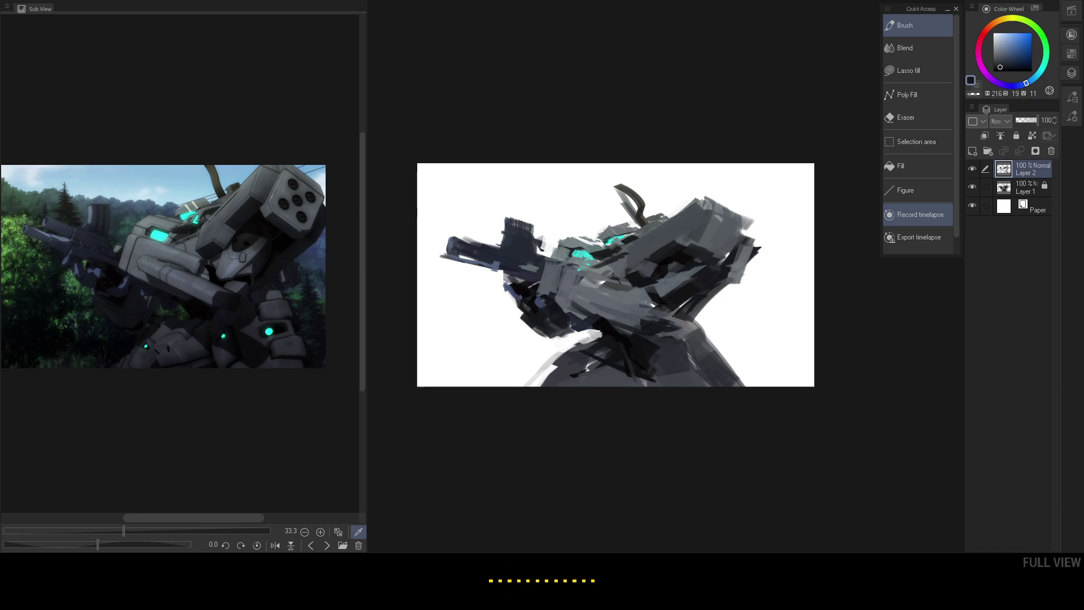
- Hide the Quick Access palette and refine the armour edge between the upper cyan sensor and the antenna base with sampled tones
key(ctrl+shift+q)
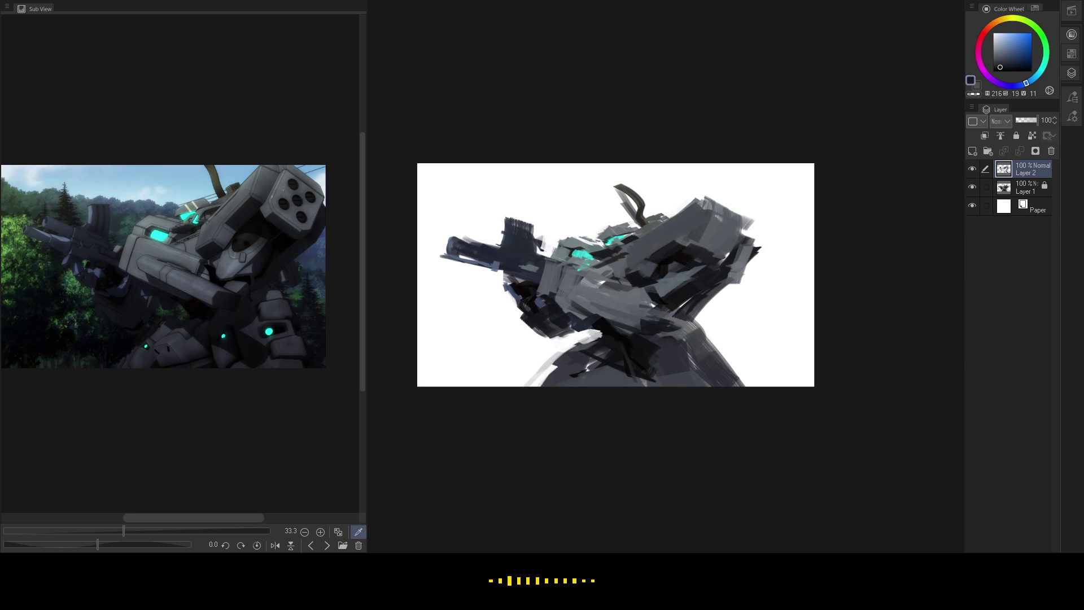
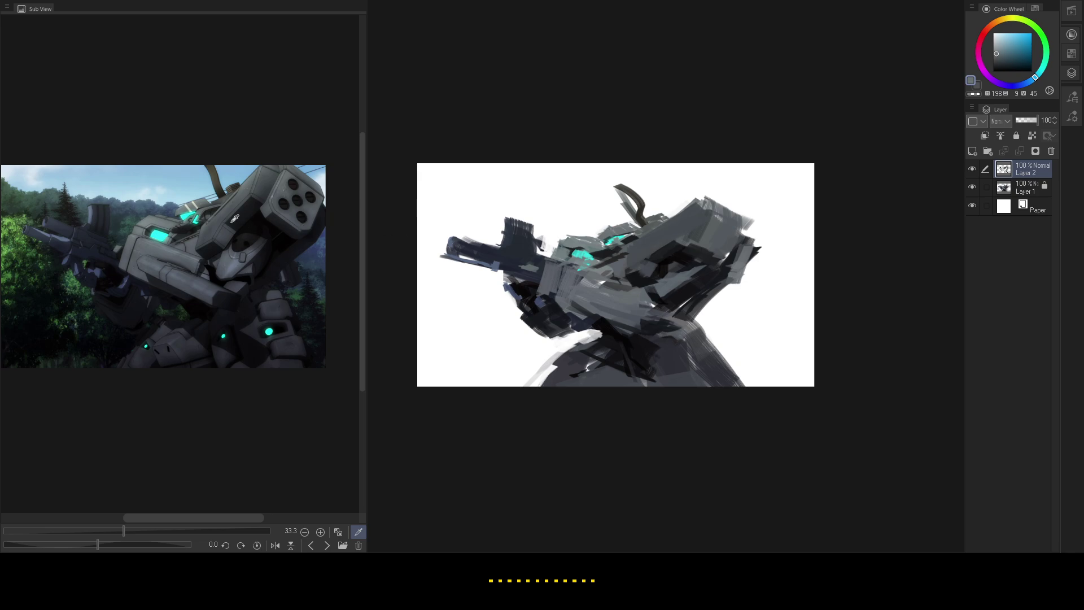
click(190, 218)
alt+click(628, 228)
click(226, 196)
alt+click(658, 214)
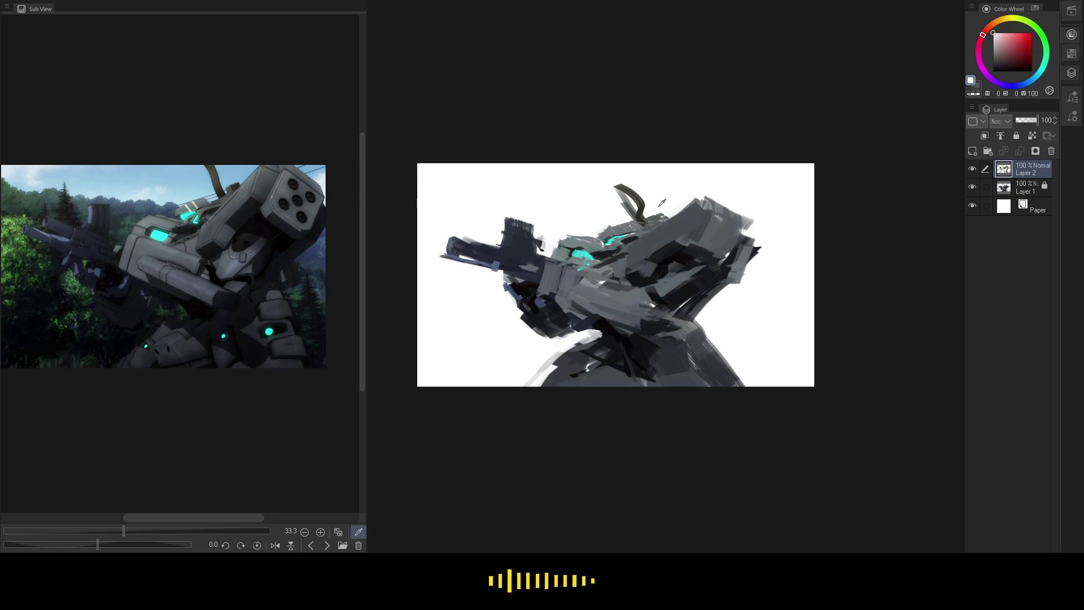
click(234, 186)
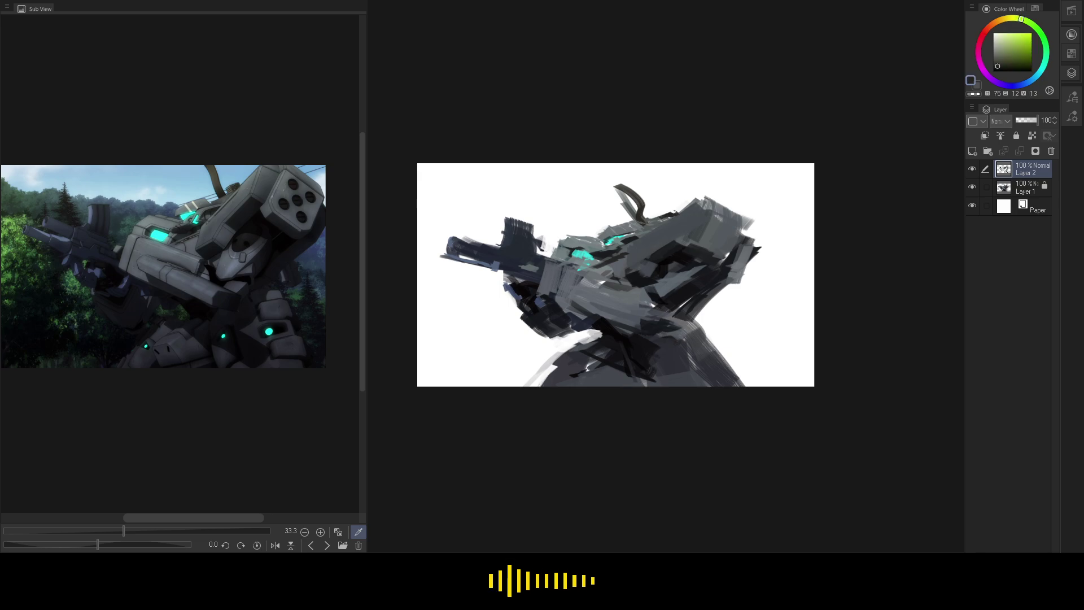
- Repaint the curved antenna thicker in olive-brown and dark olive tones sampled from the reference
click(214, 174)
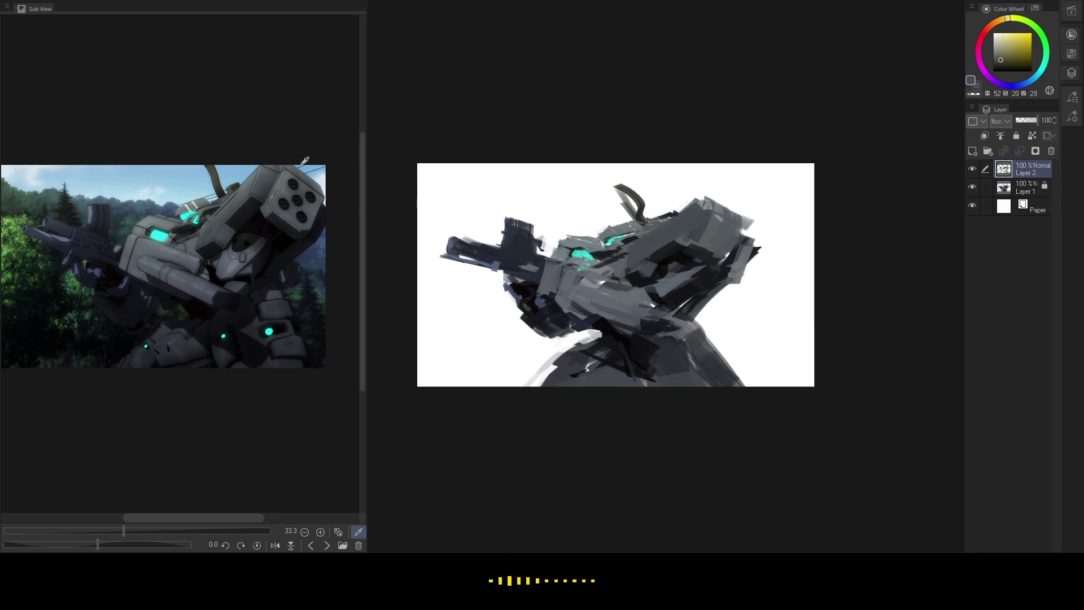
mouse_move(612, 195)
mouse_down()
mouse_move(635, 193)
mouse_move(645, 223)
mouse_up()
click(223, 189)
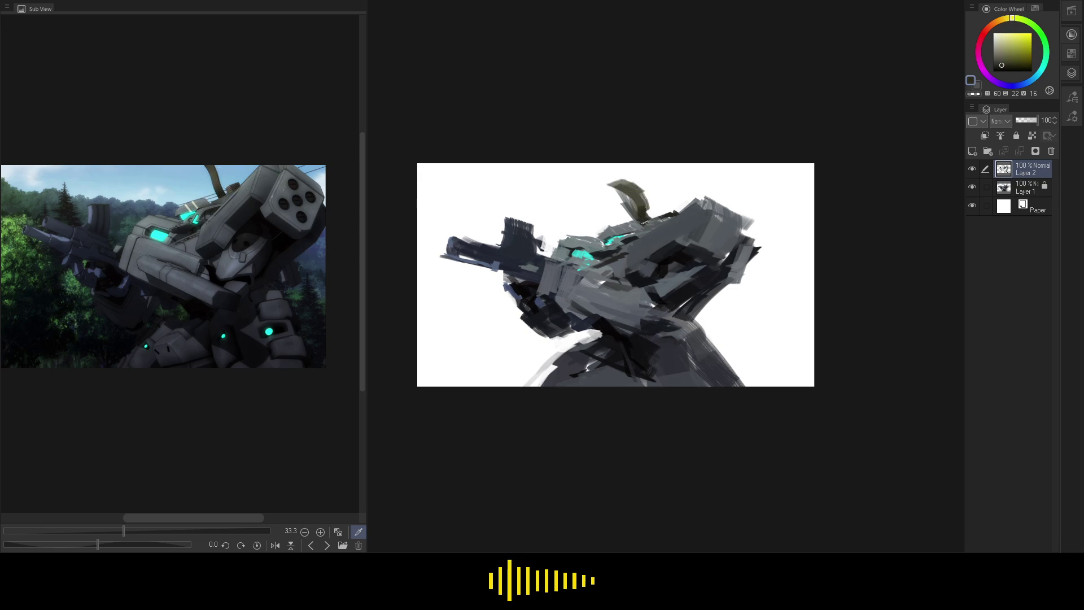
mouse_move(622, 186)
mouse_down()
mouse_move(614, 181)
mouse_move(615, 193)
mouse_move(631, 193)
mouse_up()
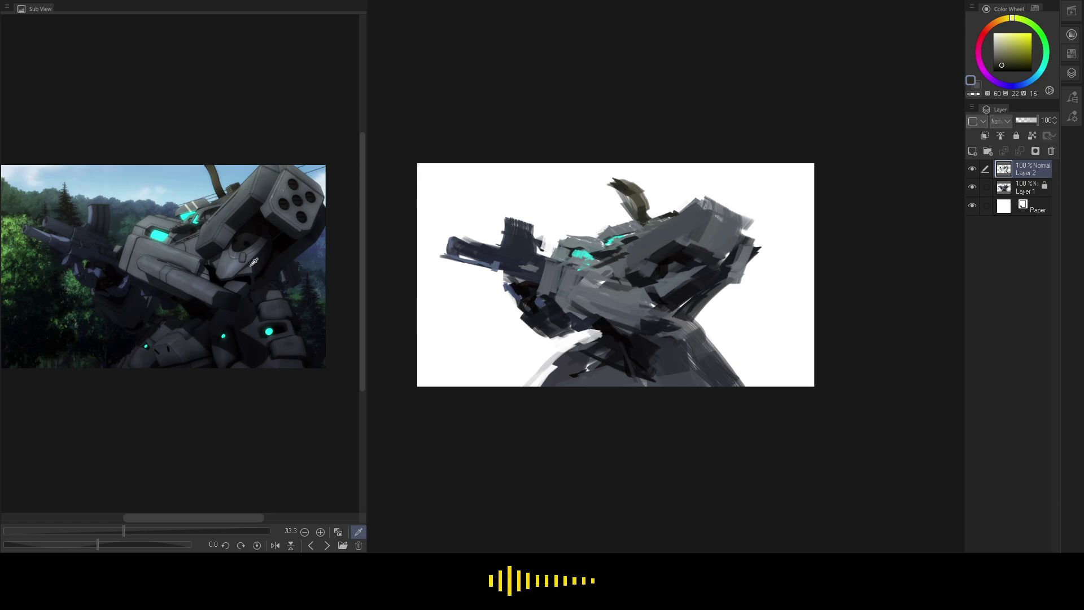
- Refine the head area beneath the launcher with blue-grey and near-black sampled from the mecha's face in the reference
click(234, 266)
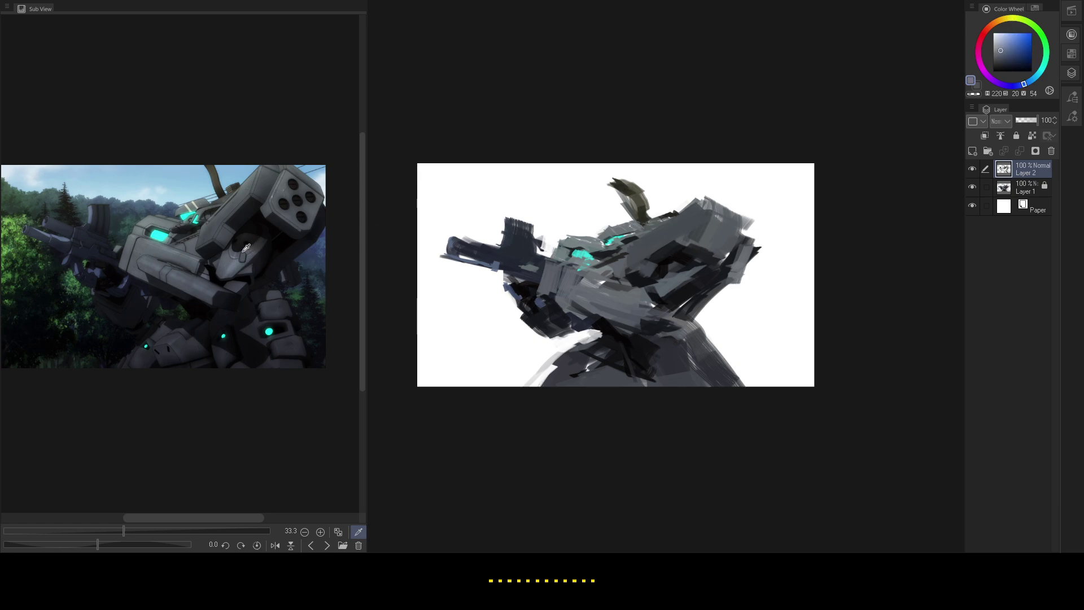
click(237, 239)
click(222, 240)
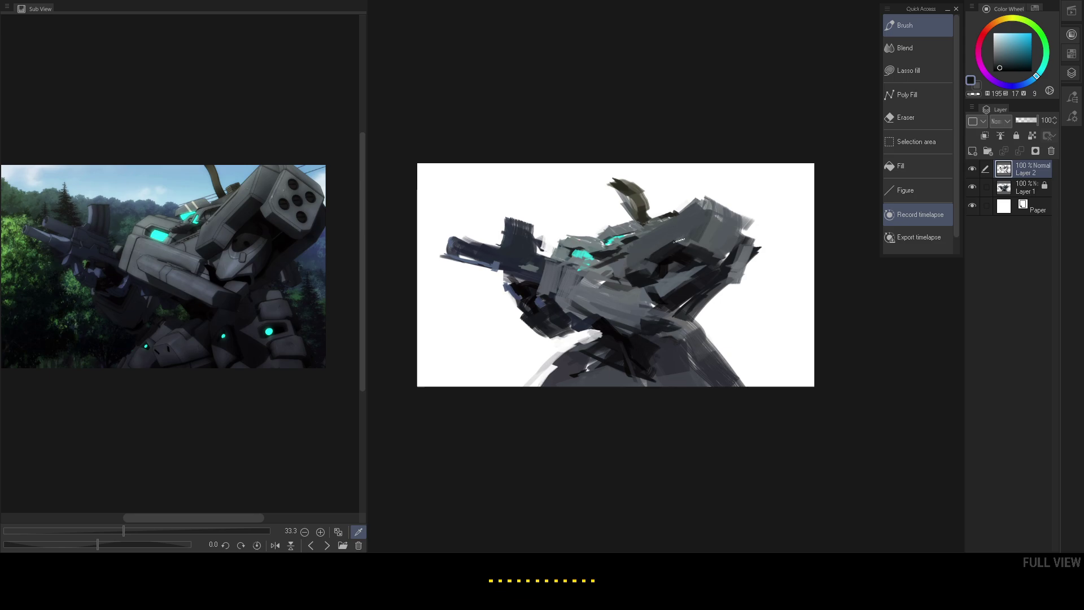
- Check the canvas's width, height and resolution in the image resolution settings and leave them without applying anything
key(ctrl+alt+i)
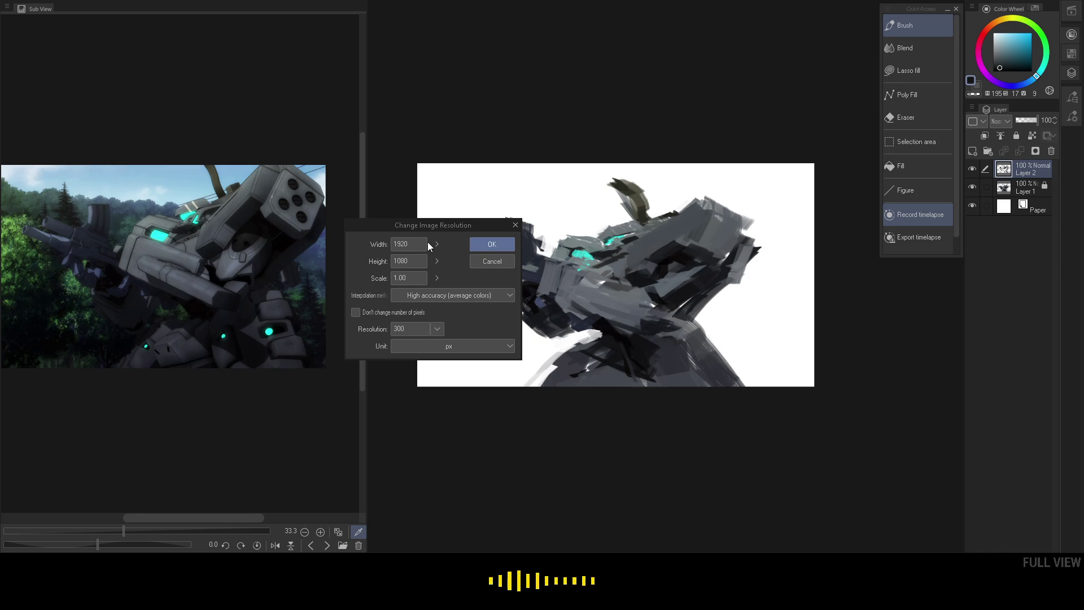
drag(431, 225, 491, 231)
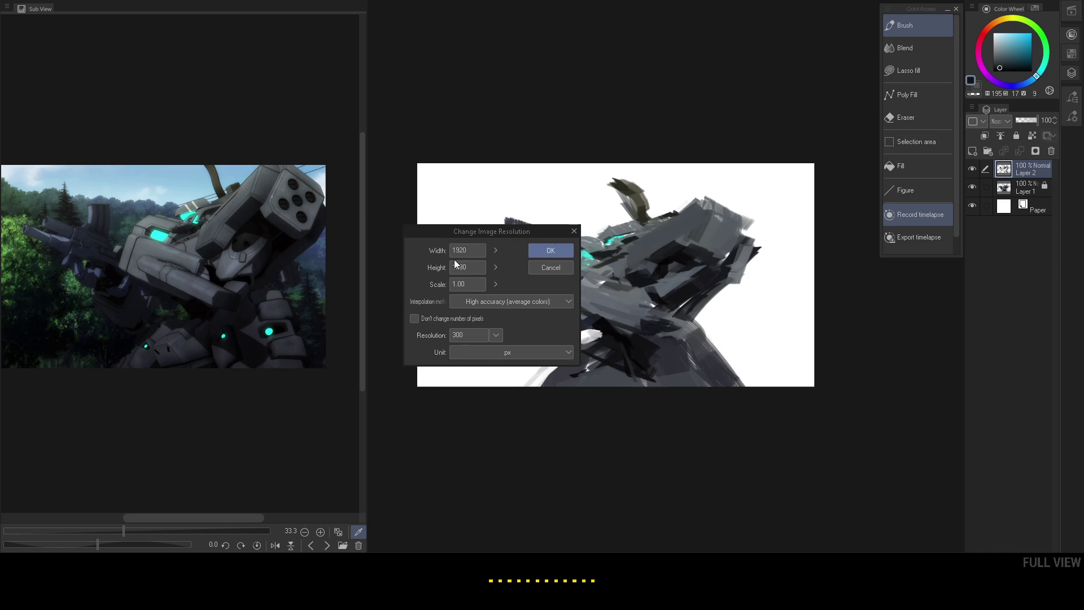
click(552, 267)
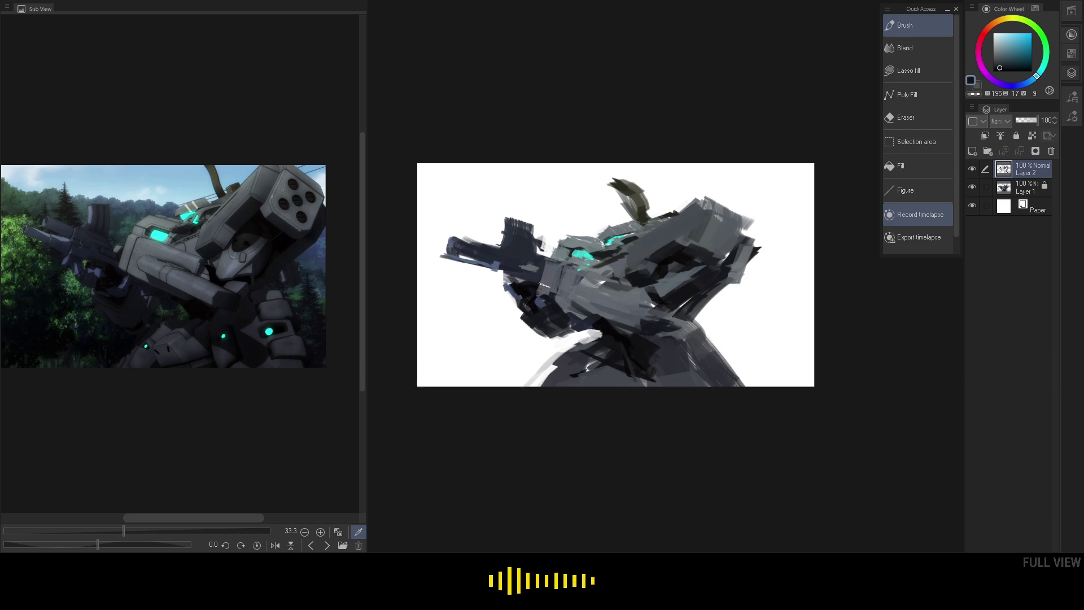
- Choose the Sketch 3 brush and hide the Quick Access palette
key(b)
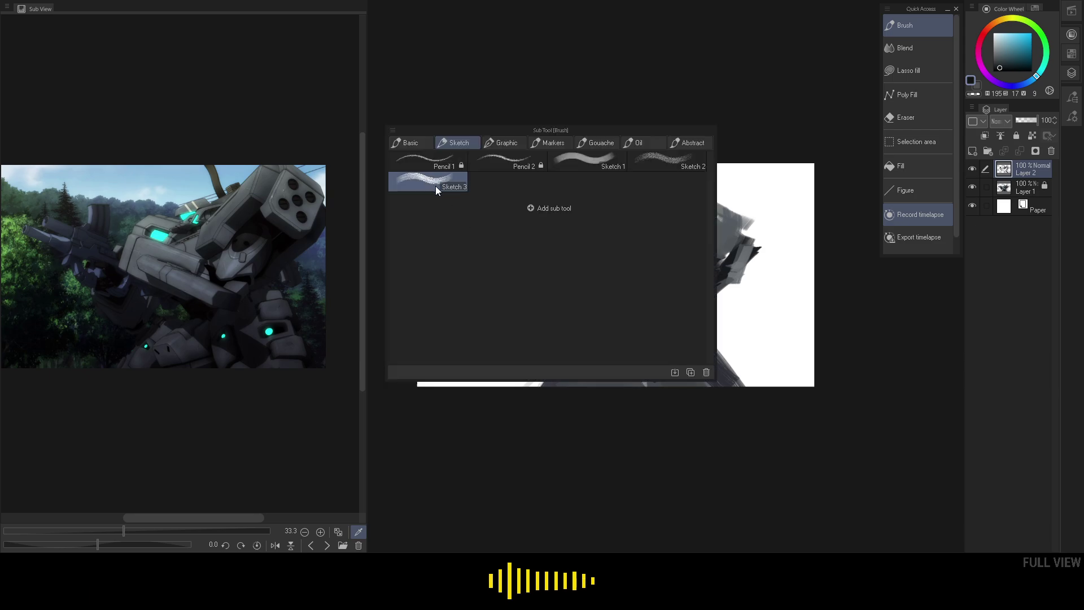
click(451, 180)
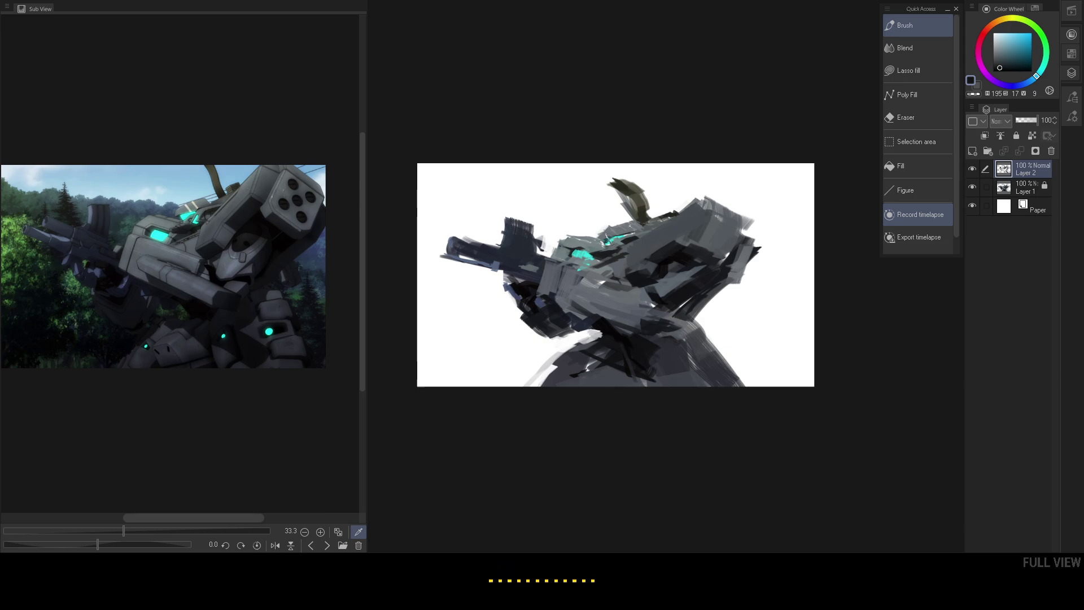
key(Tab)
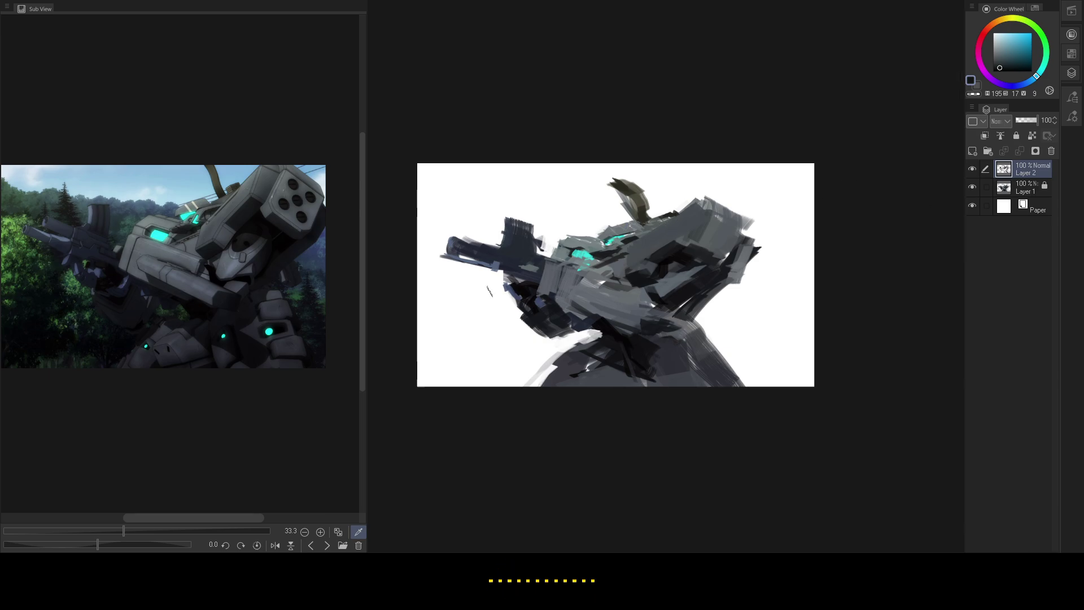
- Compare the painting with and without Layer 2 by switching the layer's visibility off and on repeatedly
click(974, 172)
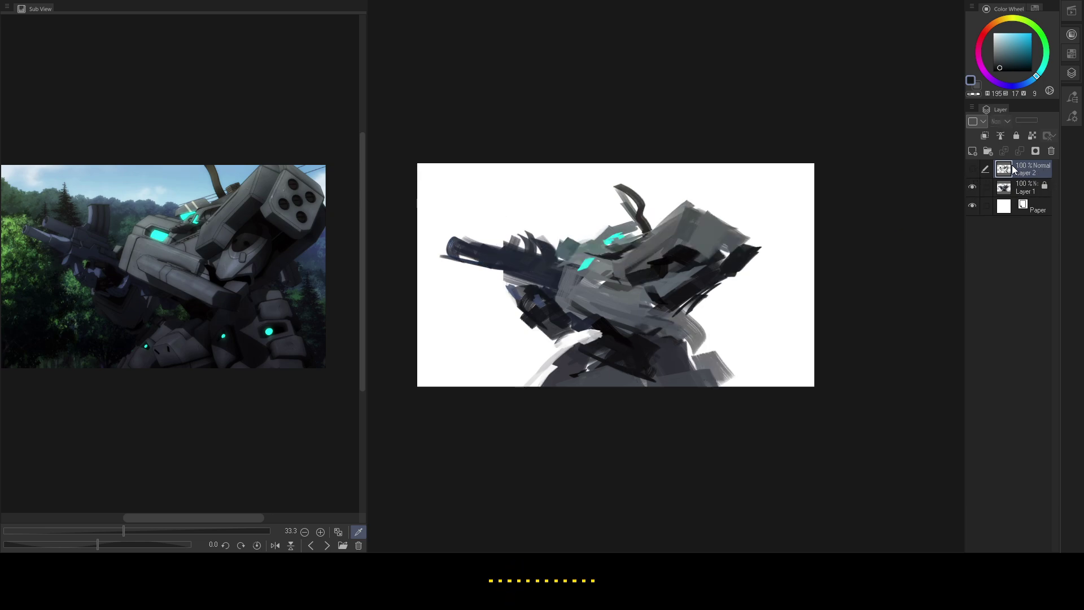
key(ctrl+z)
key(ctrl+y)
key(ctrl+z)
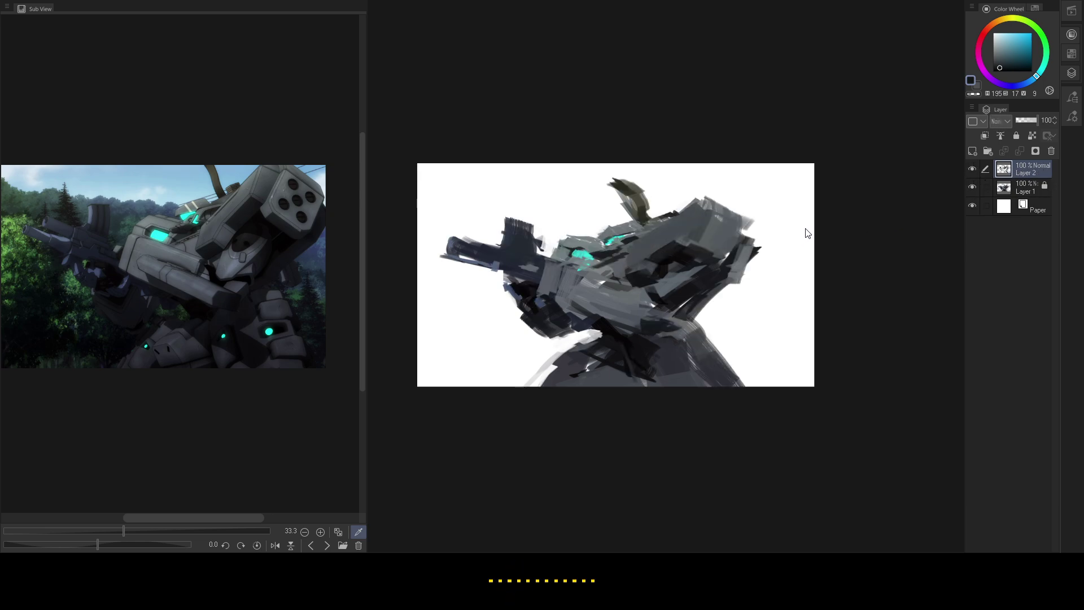
key(ctrl+y)
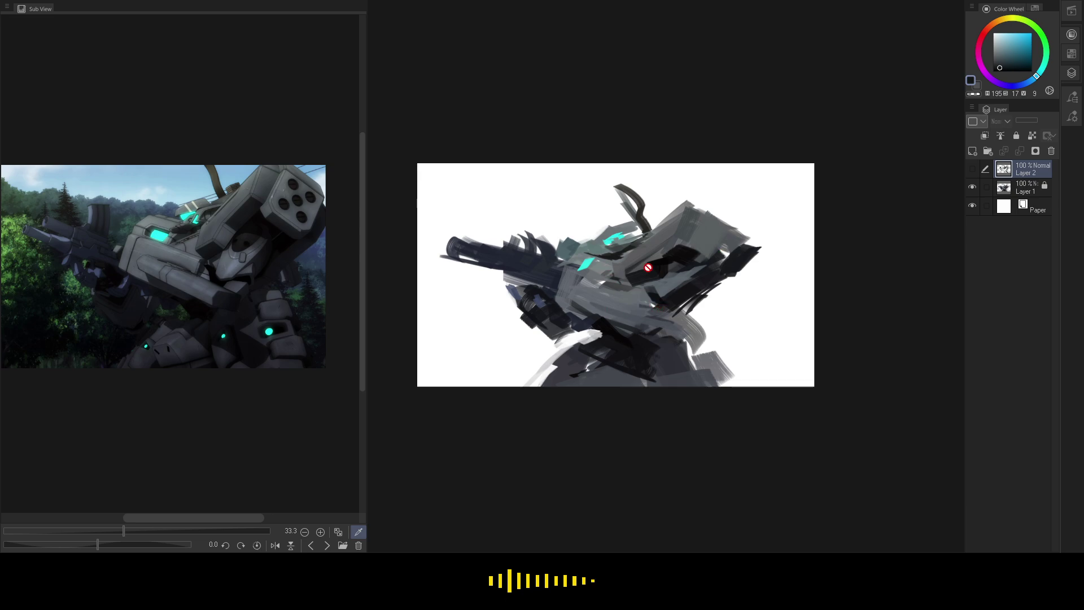
key(ctrl+z)
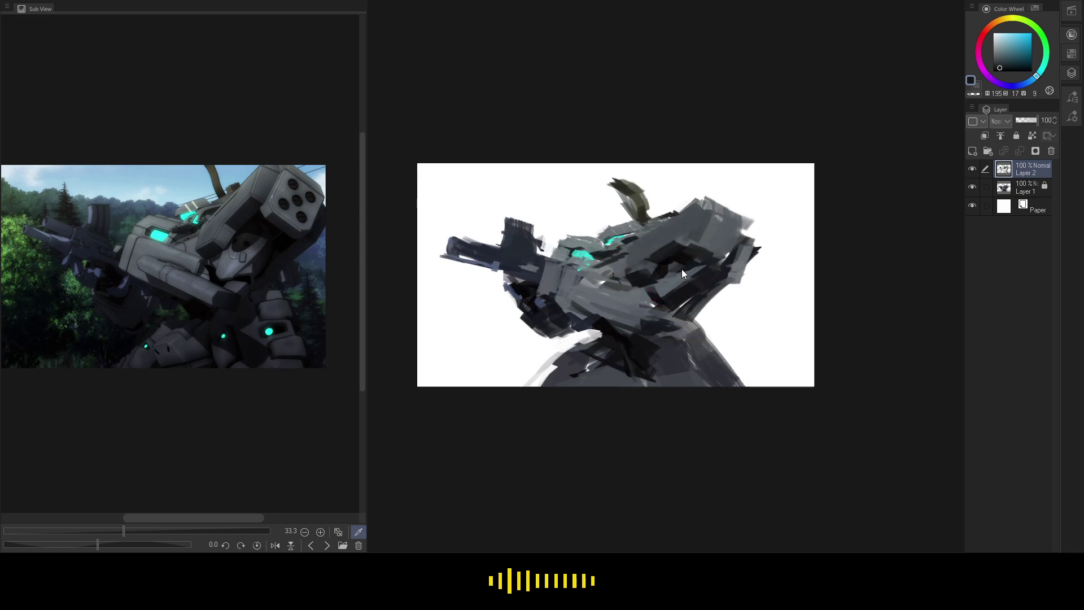
key(ctrl+y)
key(ctrl+z)
key(ctrl+z)
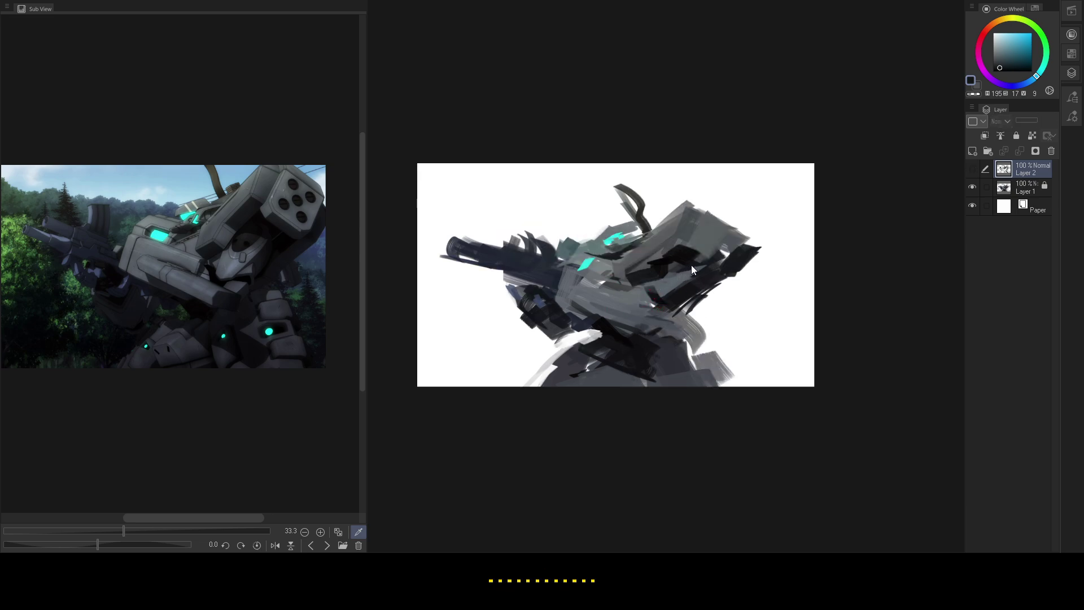
key(ctrl+y)
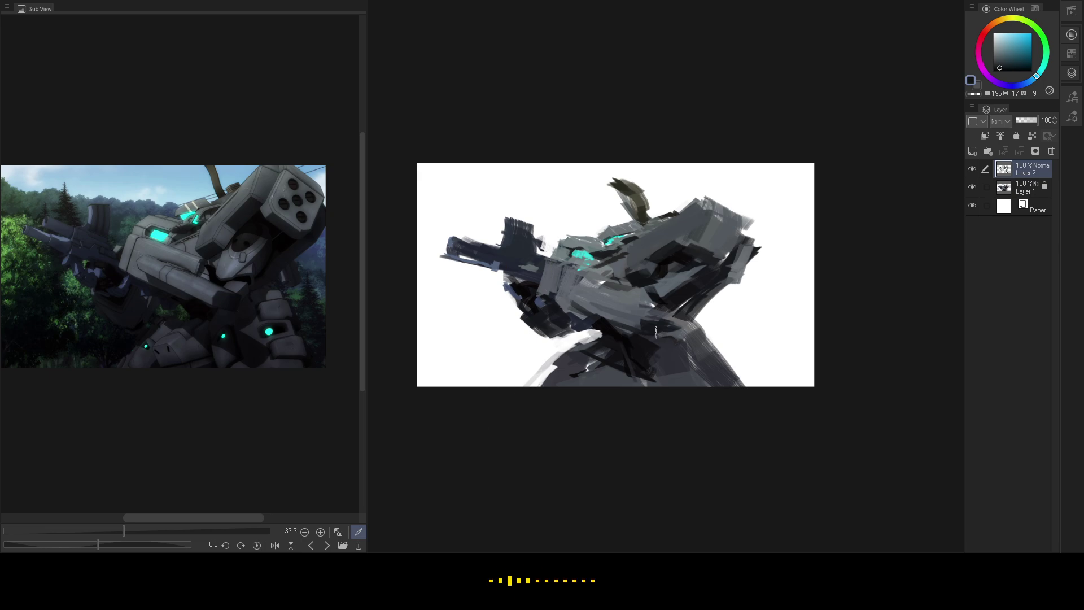
- Touch up the dark waist area below the forearm with dark blue-greys sampled from the painting
alt+click(606, 366)
alt+click(587, 355)
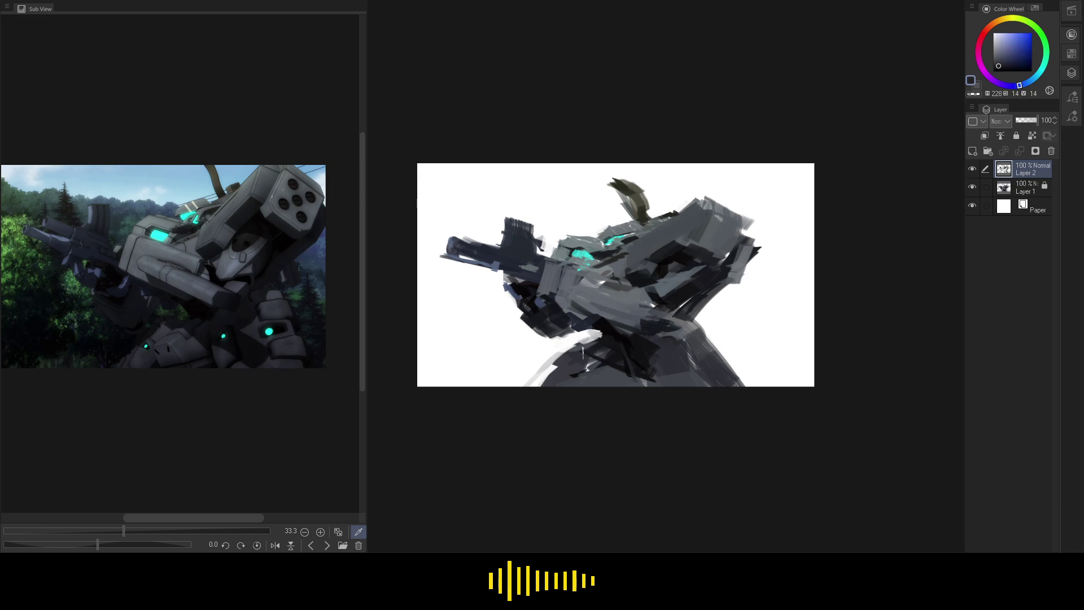
alt+click(631, 327)
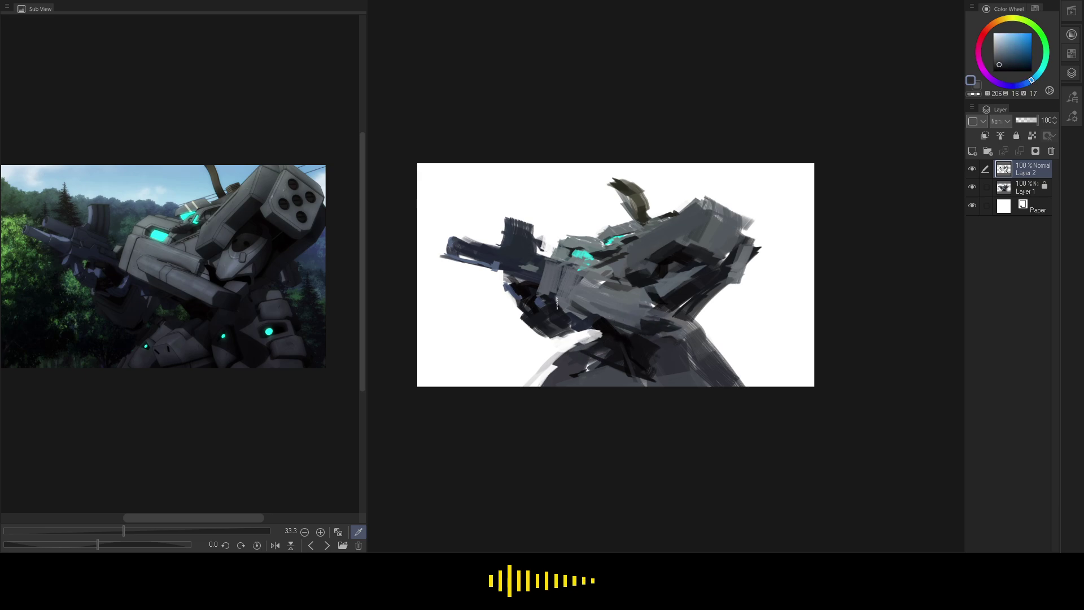
- Paint accents in the recess between the head and the arm cylinder using blue-grey and near-black sampled from the reference
click(228, 297)
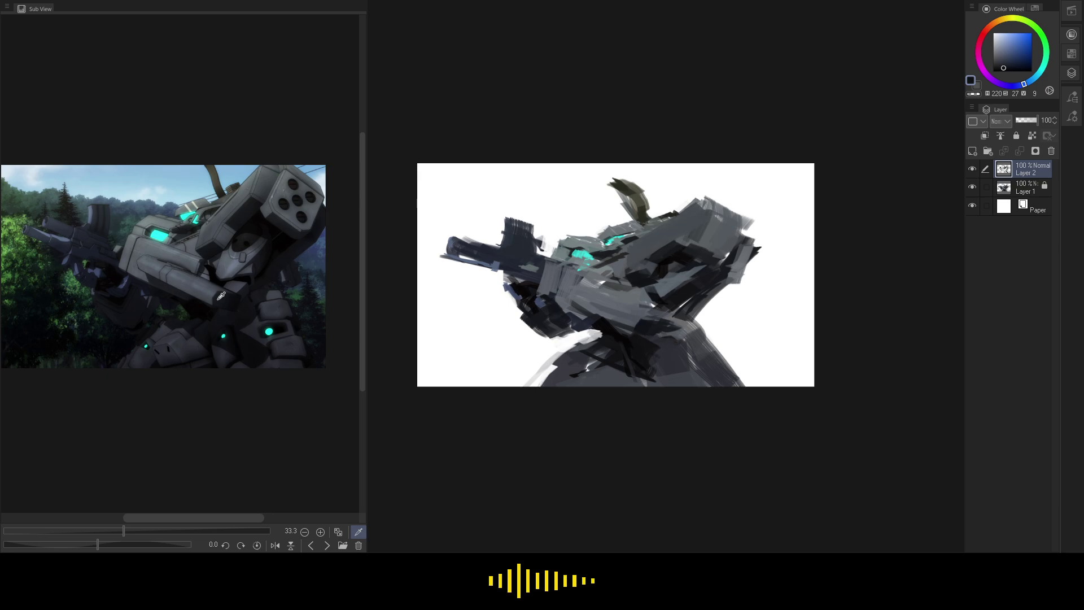
click(241, 283)
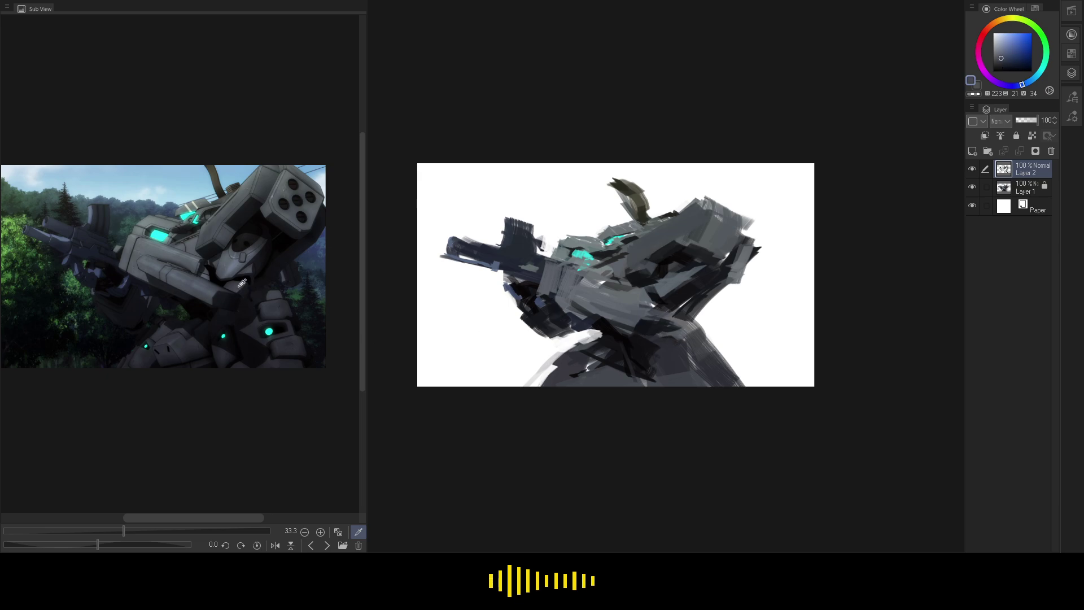
click(205, 285)
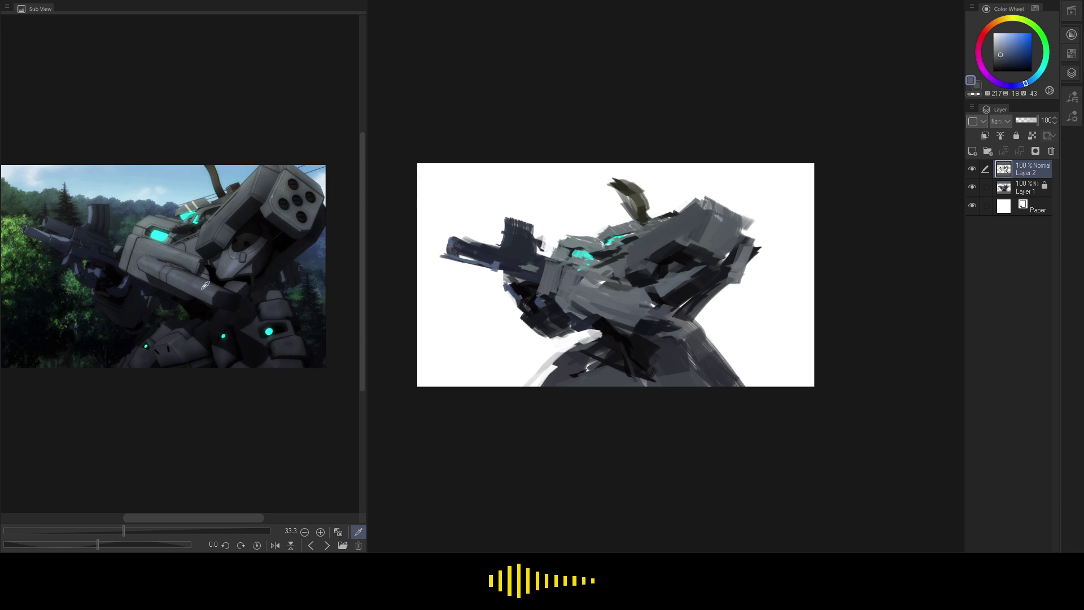
click(223, 264)
click(220, 276)
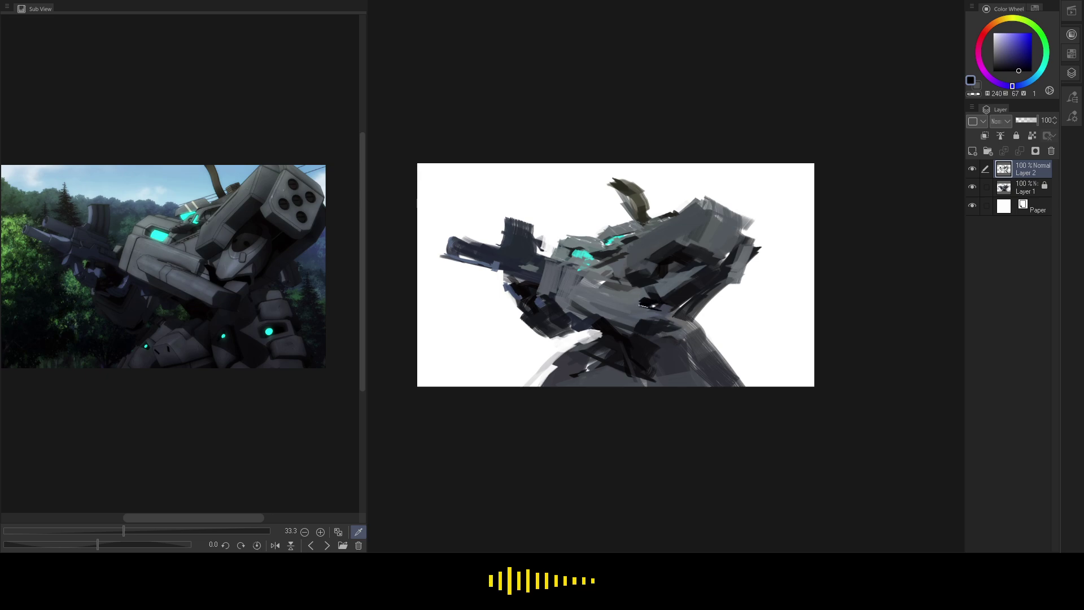
- Touch up the dark gap at the elbow end of the forearm with blue-greys sampled from the painting
alt+click(645, 307)
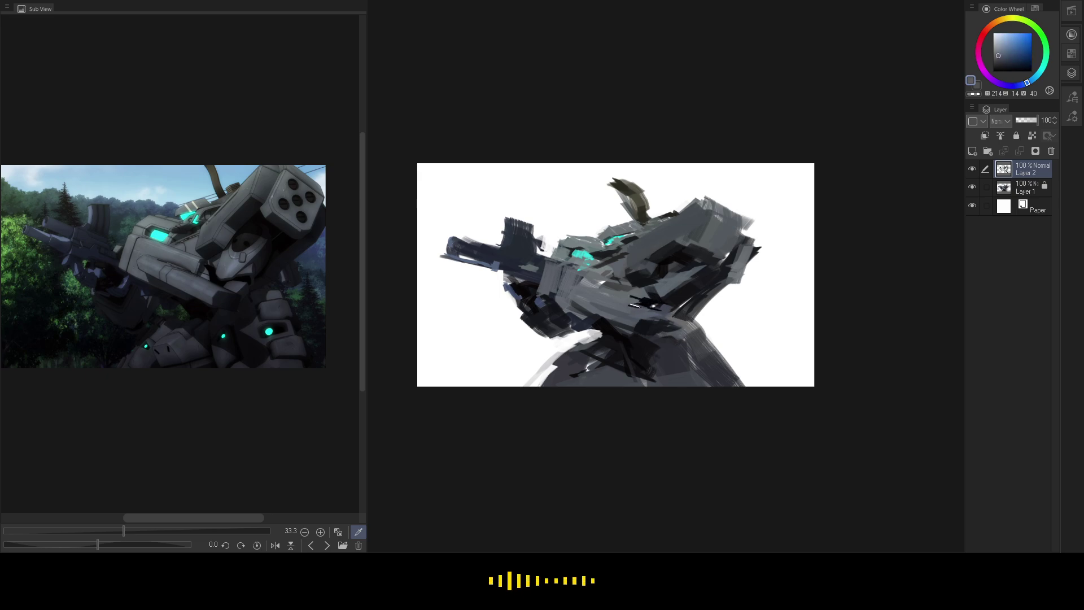
drag(644, 306, 634, 297)
alt+click(650, 299)
alt+click(639, 293)
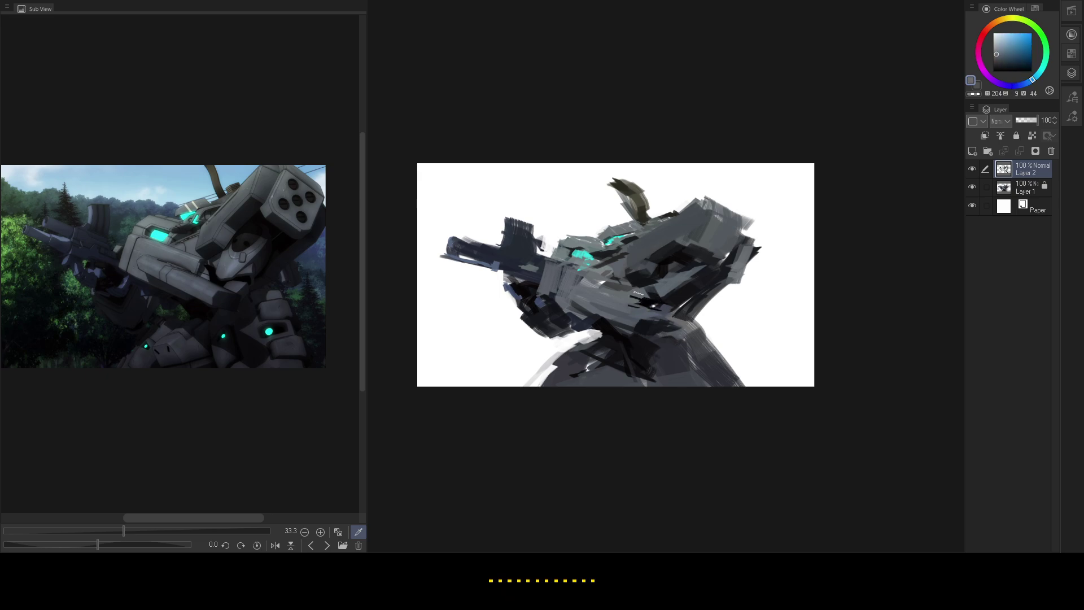
- Refine the shoulder armour and the dark opening beneath the missile launcher with near-blacks and cool greys sampled from the reference
click(178, 254)
click(199, 249)
click(208, 245)
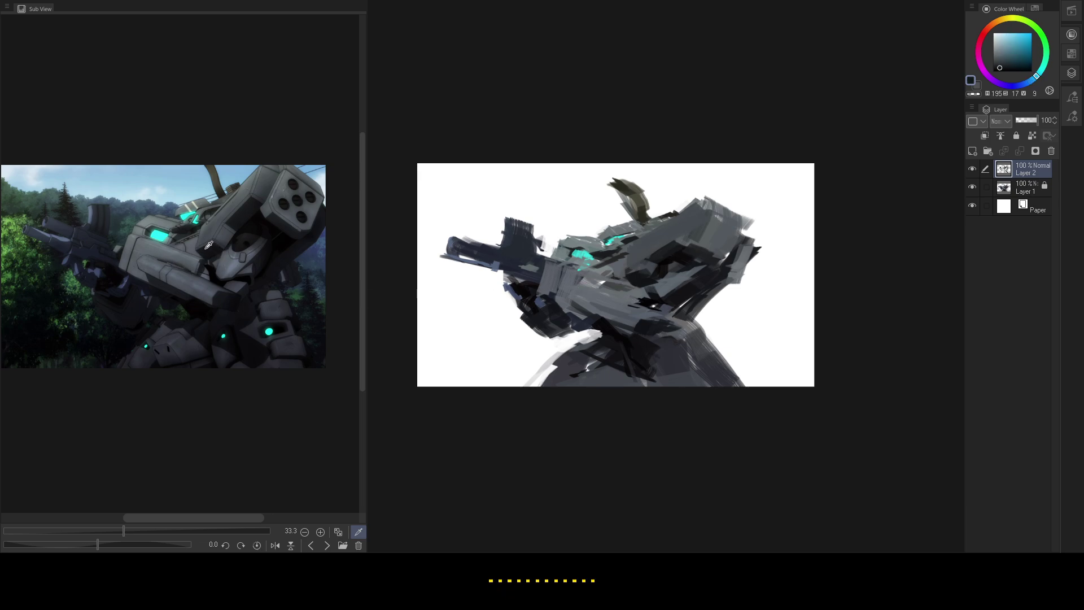
click(226, 230)
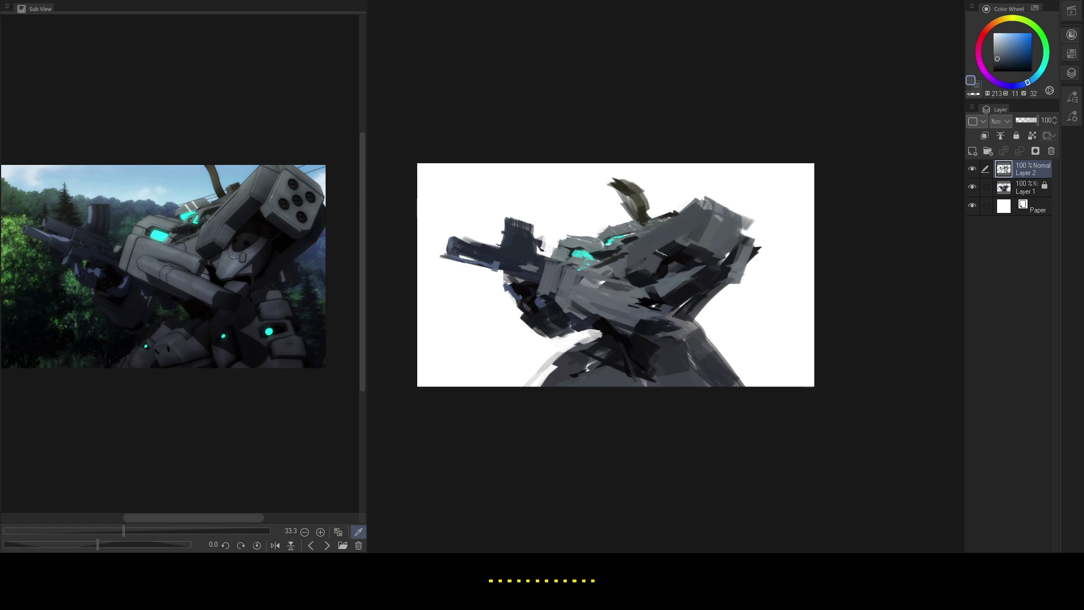
click(250, 210)
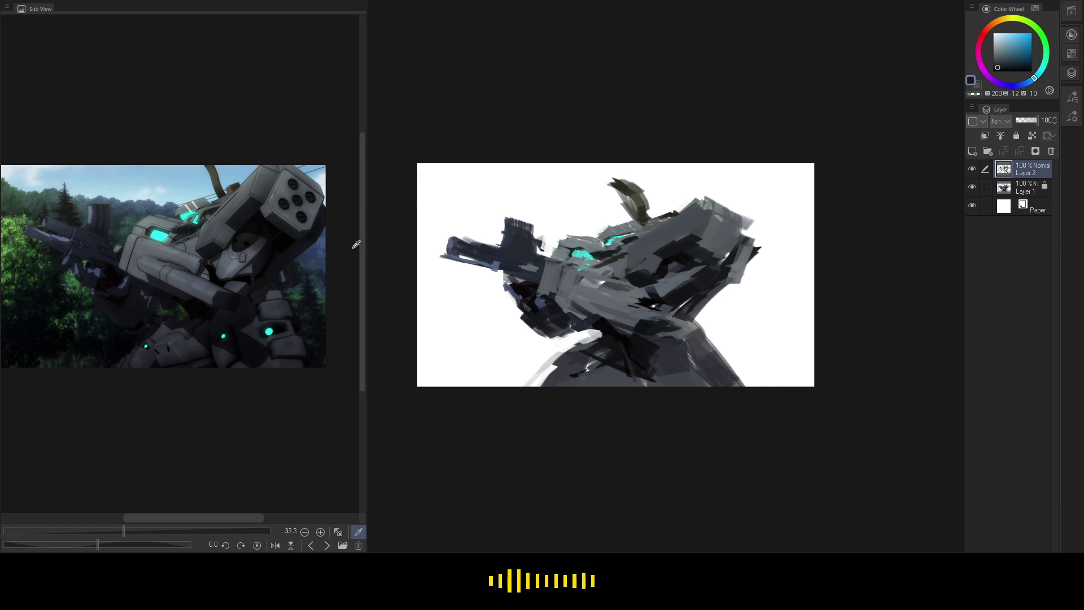
click(270, 179)
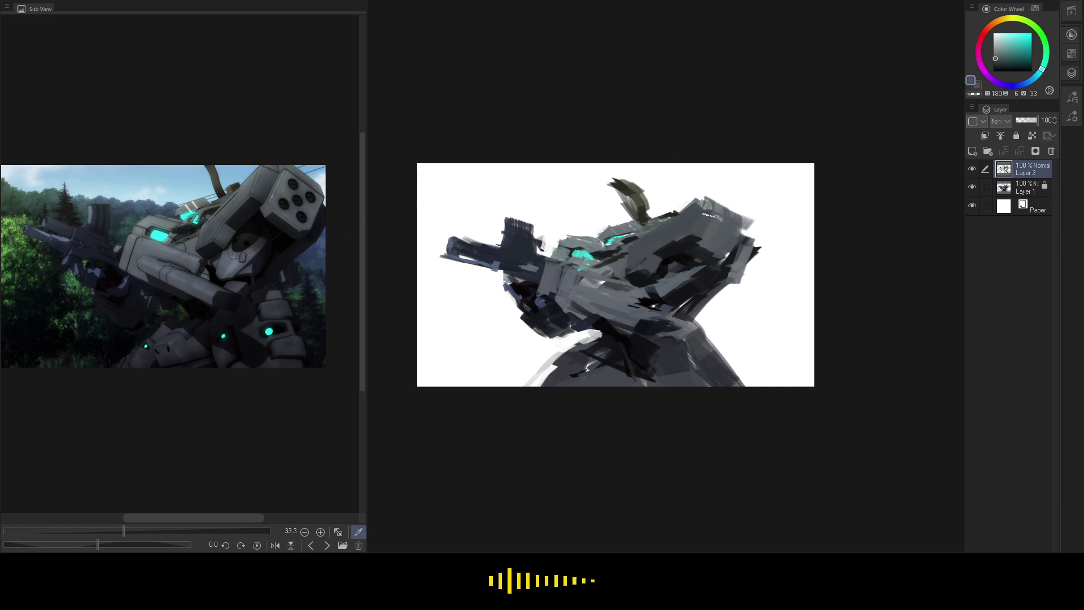
click(223, 201)
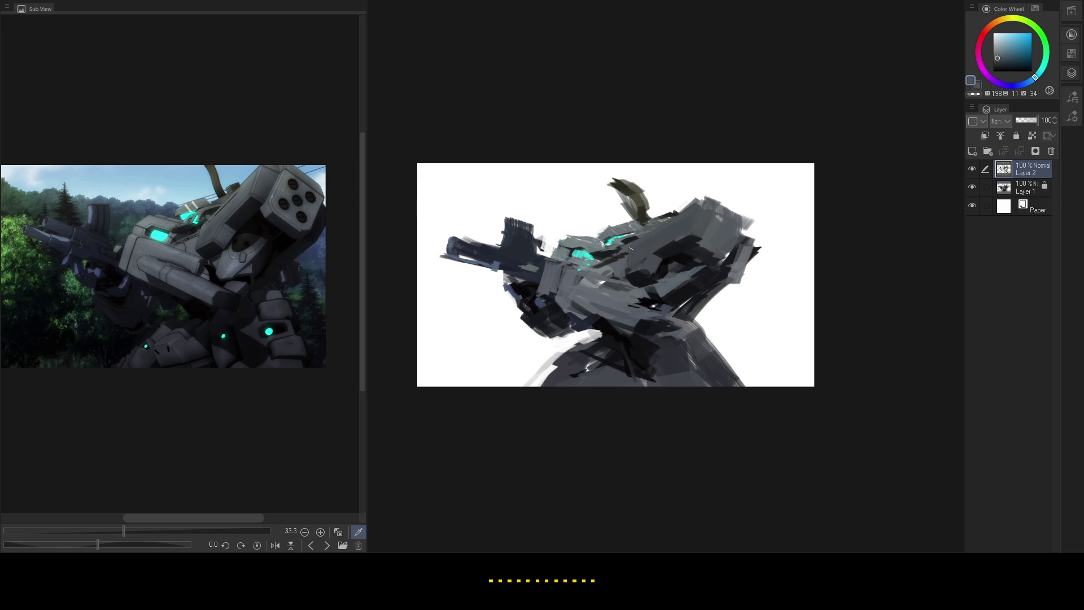
click(195, 233)
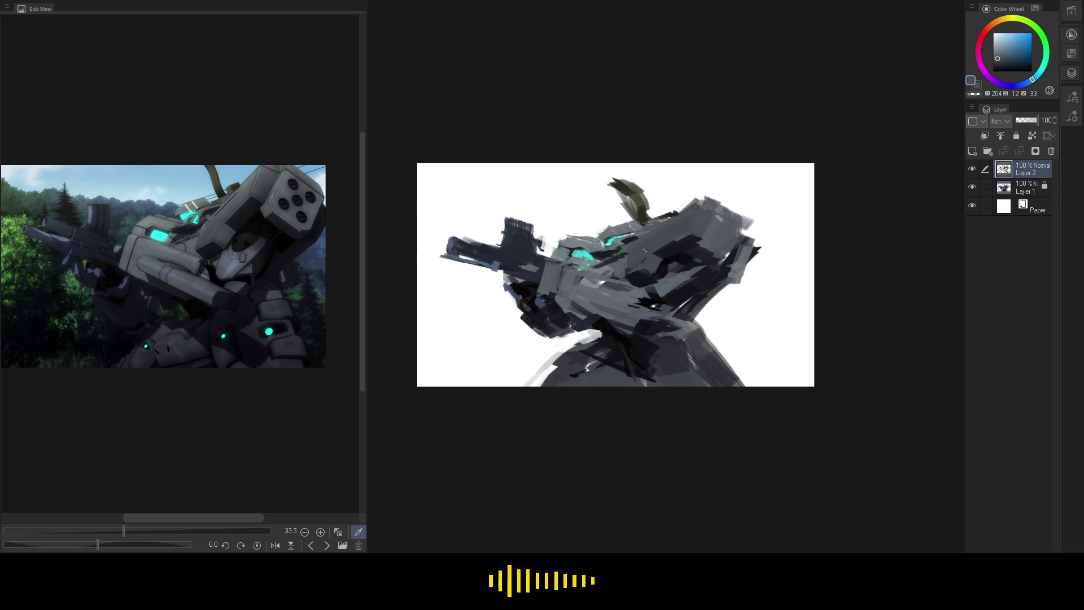
- Paint the plates around the cyan lights on the upper torso with cool greys sampled from the reference and the painting
alt+click(625, 260)
click(205, 212)
click(201, 211)
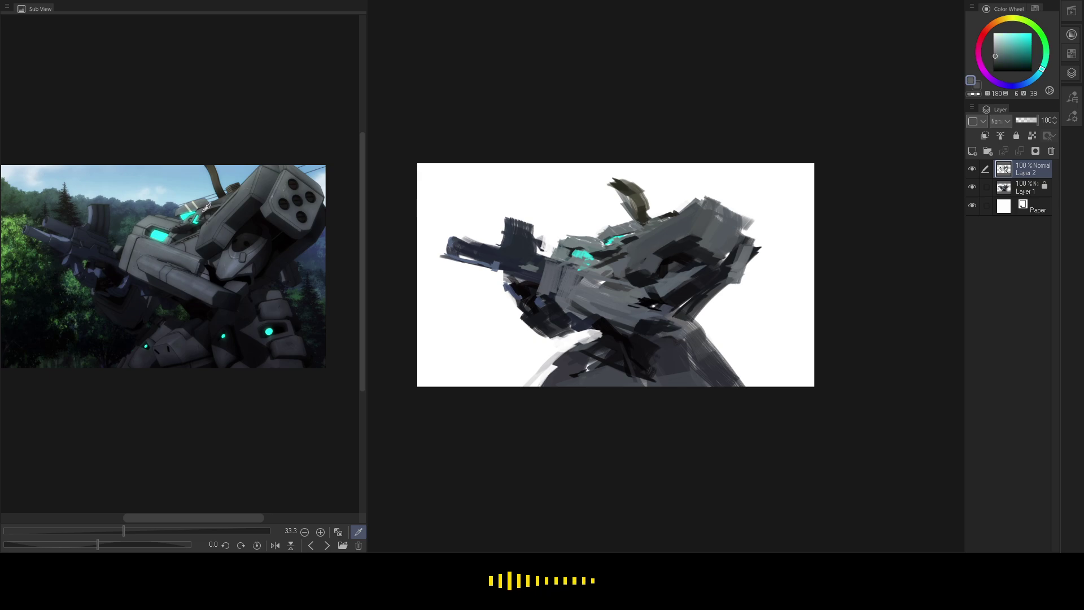
click(202, 213)
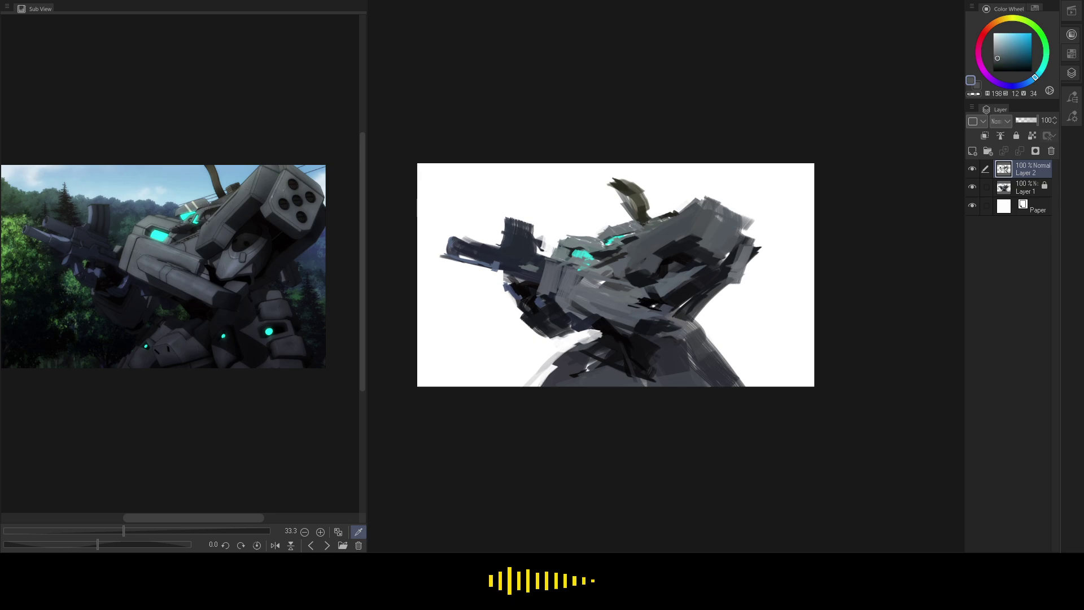
click(204, 192)
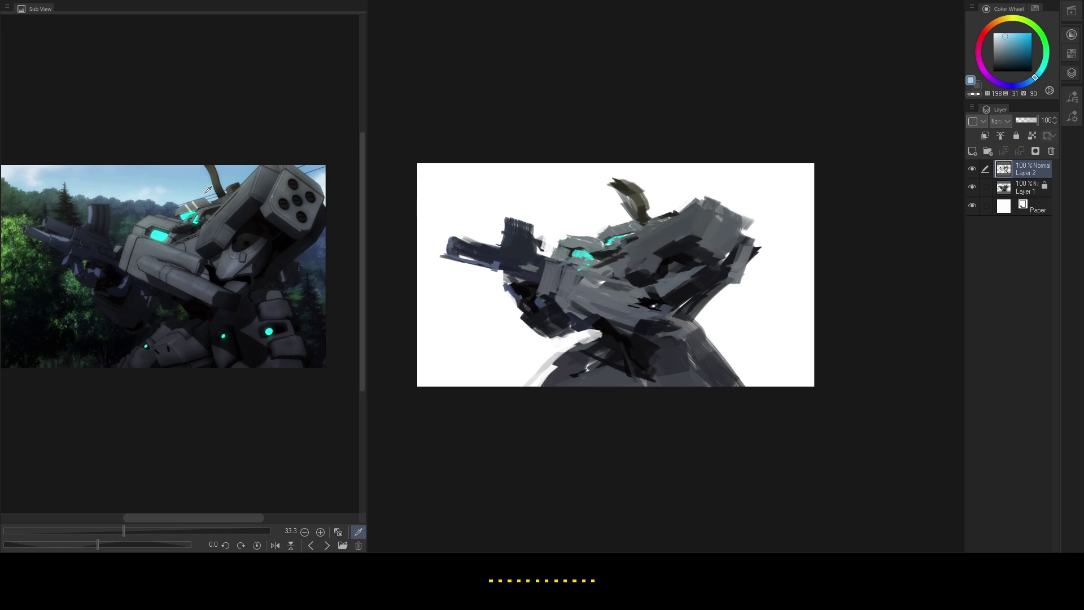
alt+click(635, 209)
alt+click(630, 215)
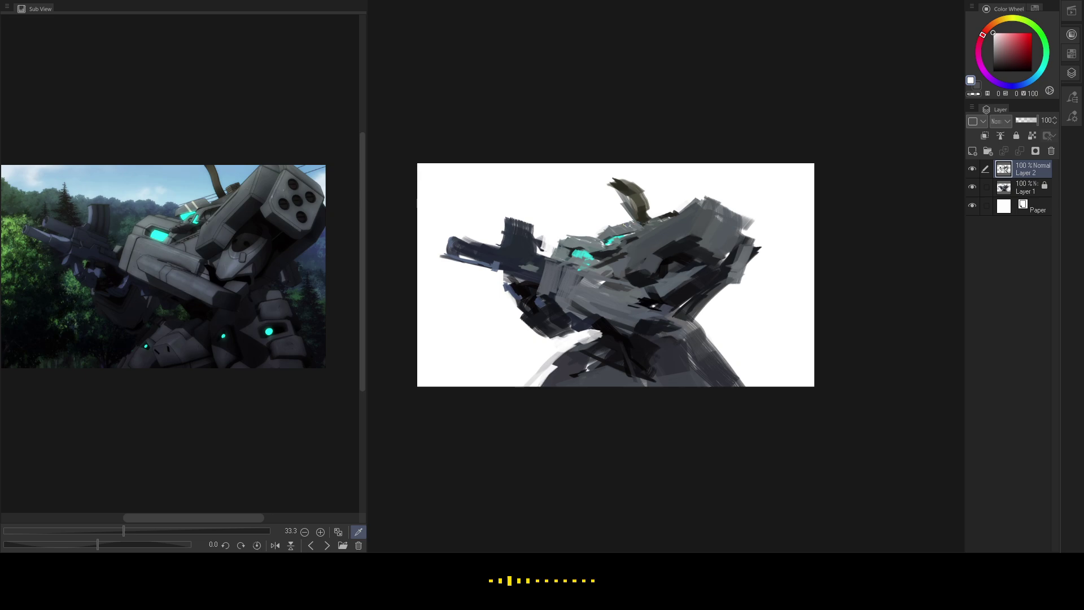
alt+click(622, 227)
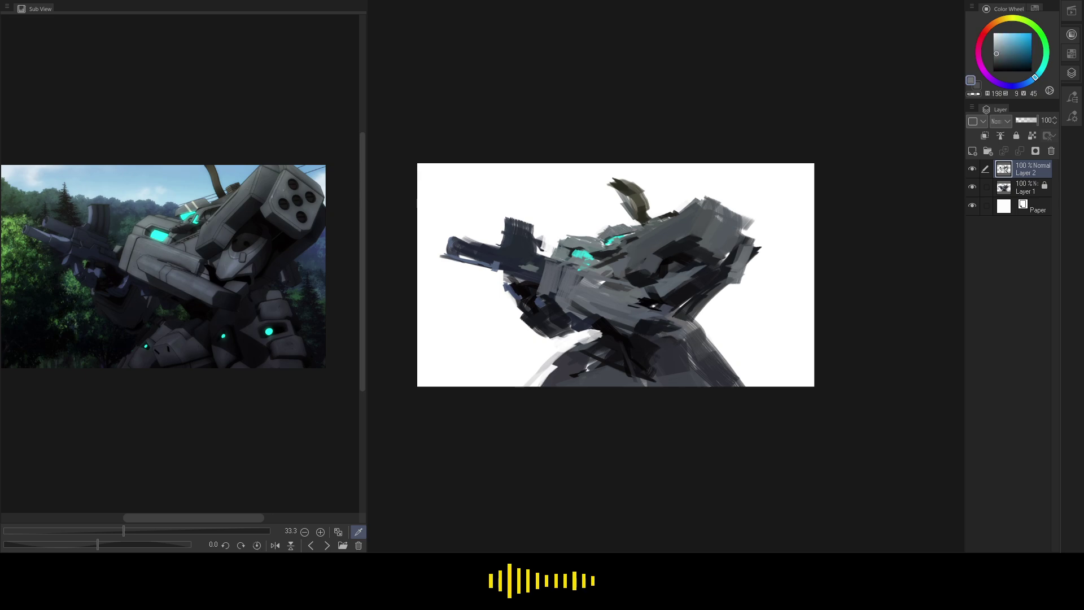
- Fill in the base of the antenna beside the launcher with dark olive tones sampled from the reference
click(234, 187)
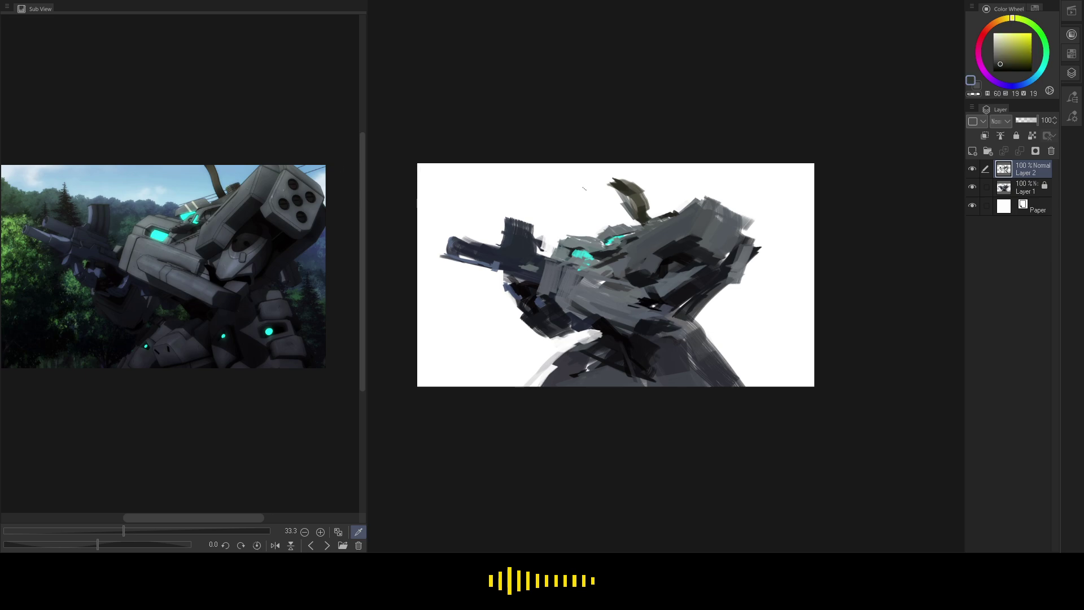
click(240, 183)
mouse_move(666, 215)
mouse_down()
mouse_move(675, 211)
mouse_move(647, 225)
mouse_up()
click(239, 185)
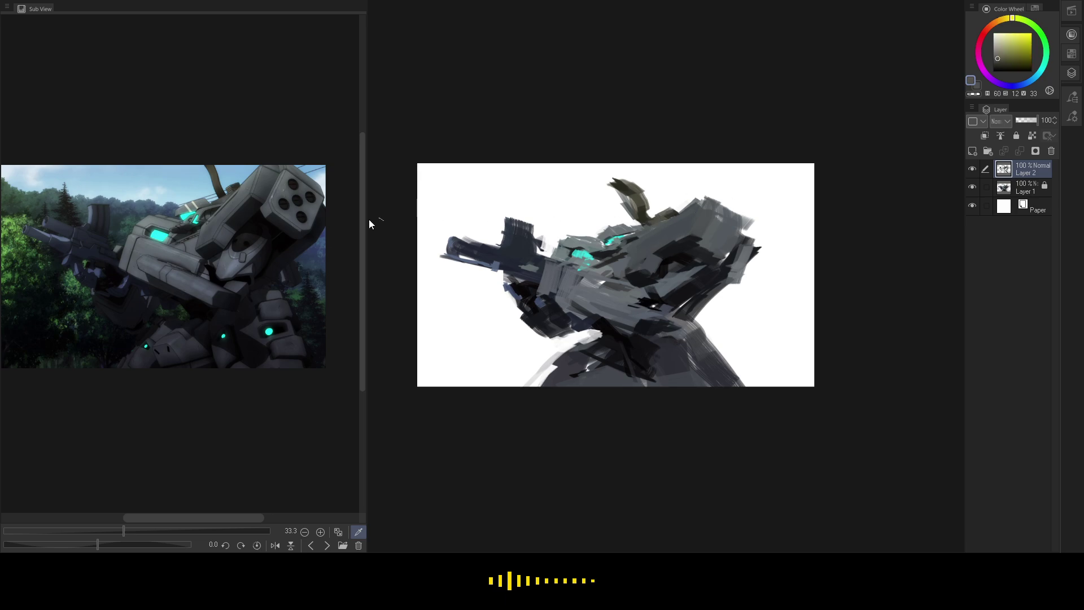
click(255, 189)
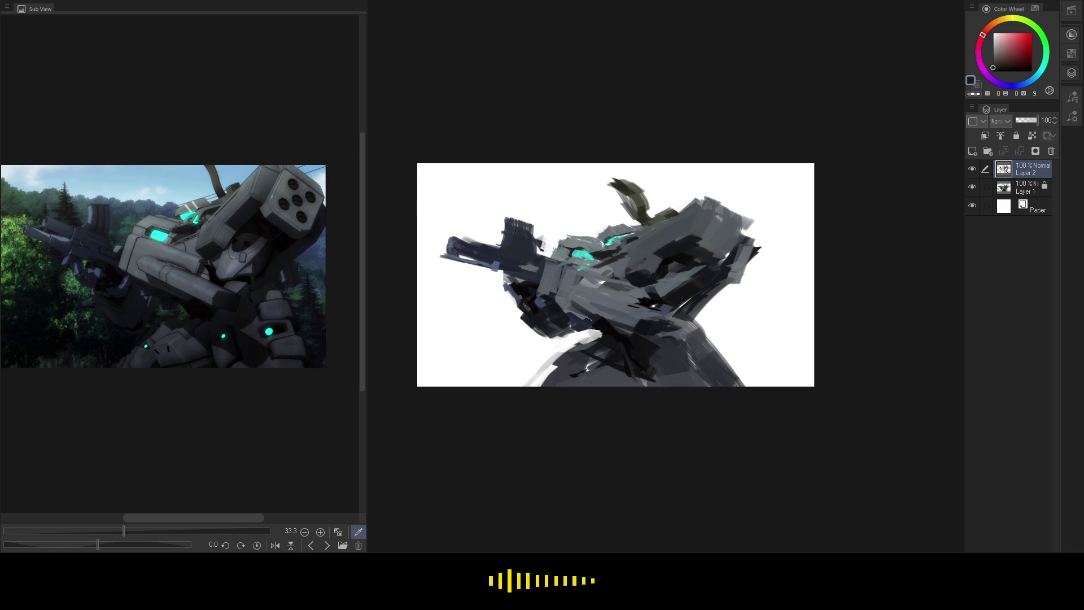
- Lay bold black strokes across the waist and hip using shadow colours sampled from the painting and the reference
alt+click(642, 355)
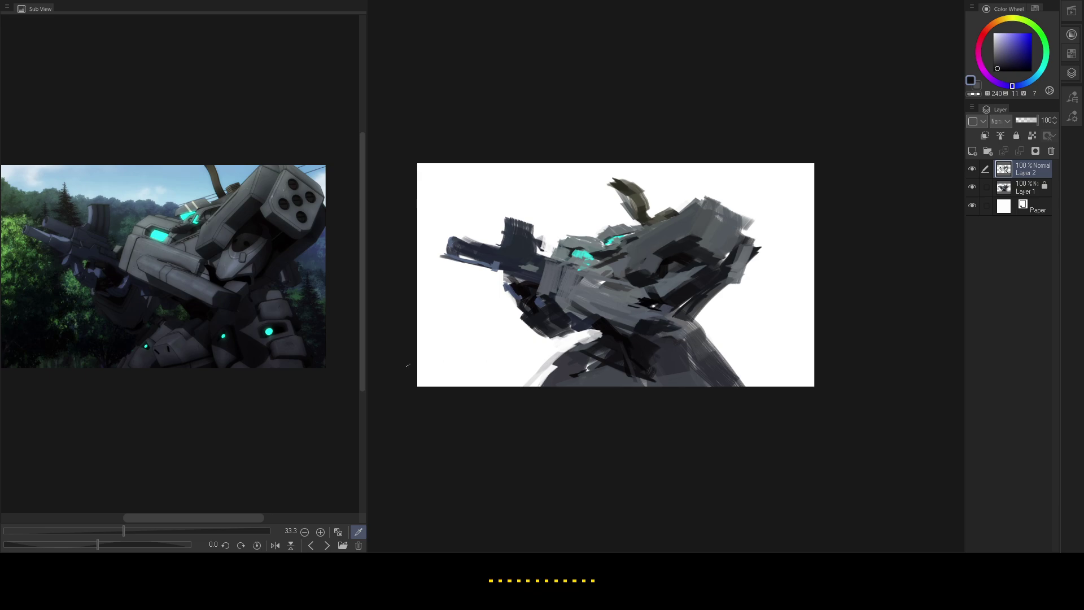
click(282, 328)
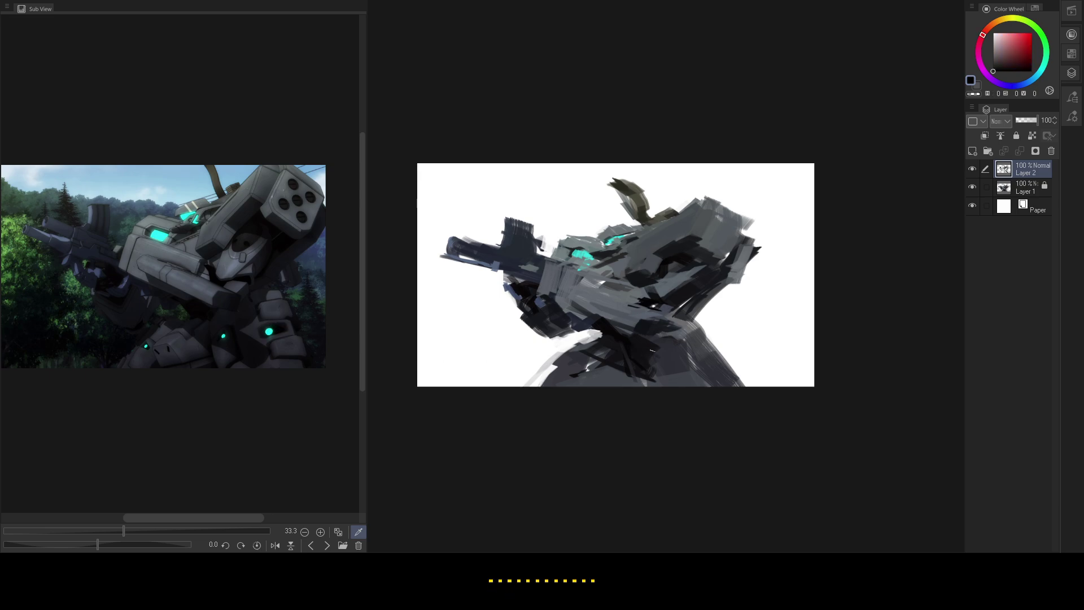
drag(657, 357, 704, 343)
mouse_move(642, 365)
mouse_down()
mouse_move(669, 377)
mouse_move(627, 362)
mouse_move(698, 392)
mouse_up()
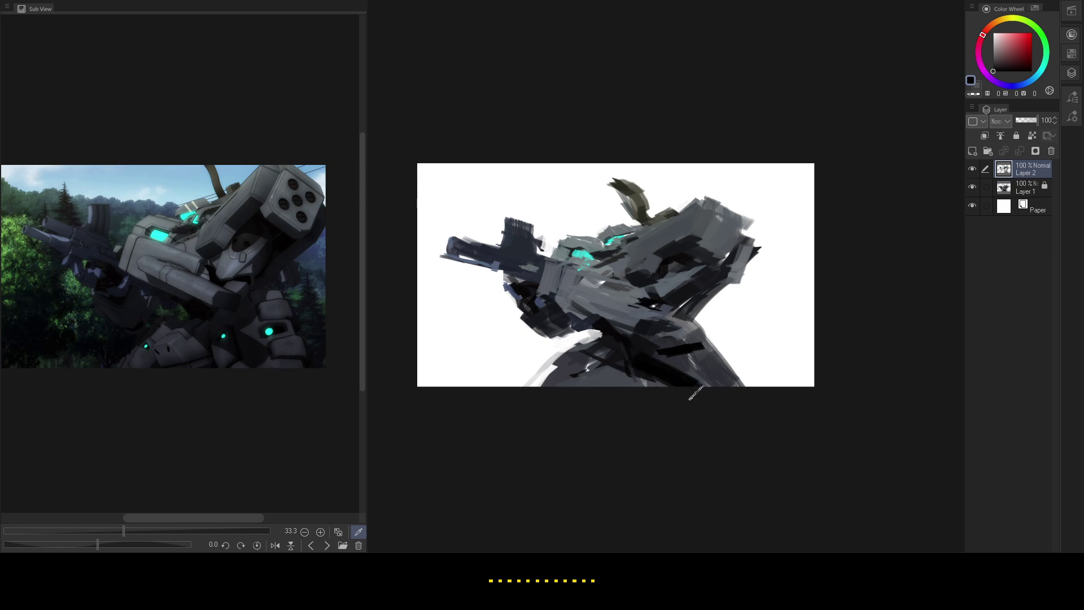
- Darken the thigh plates beneath the forearm with dark blue-greys sampled from the reference and the painting
click(206, 336)
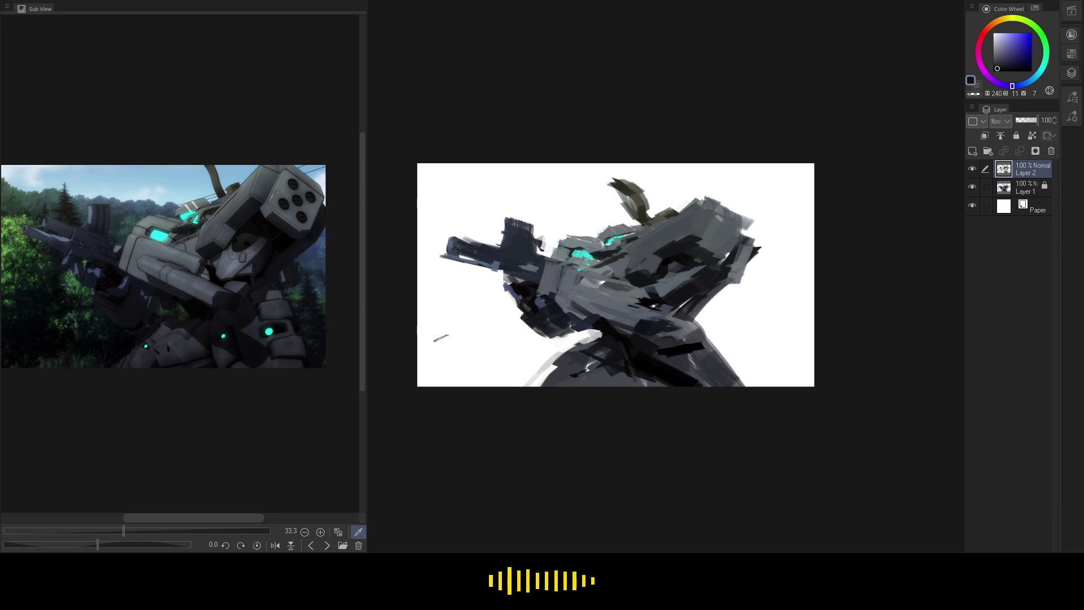
click(178, 347)
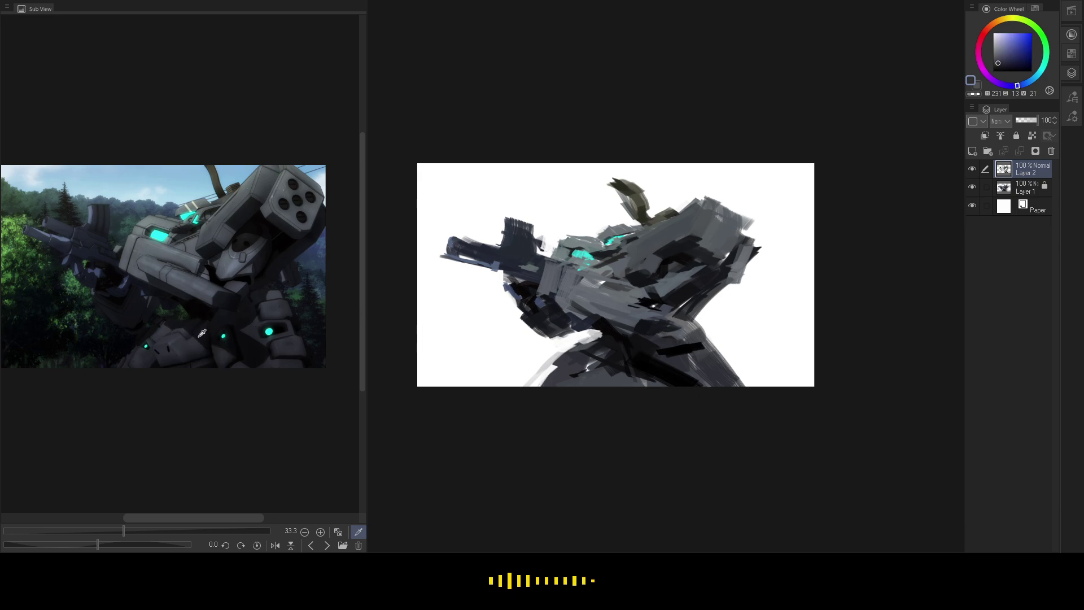
mouse_move(615, 362)
mouse_down()
mouse_move(590, 364)
mouse_move(581, 380)
mouse_up()
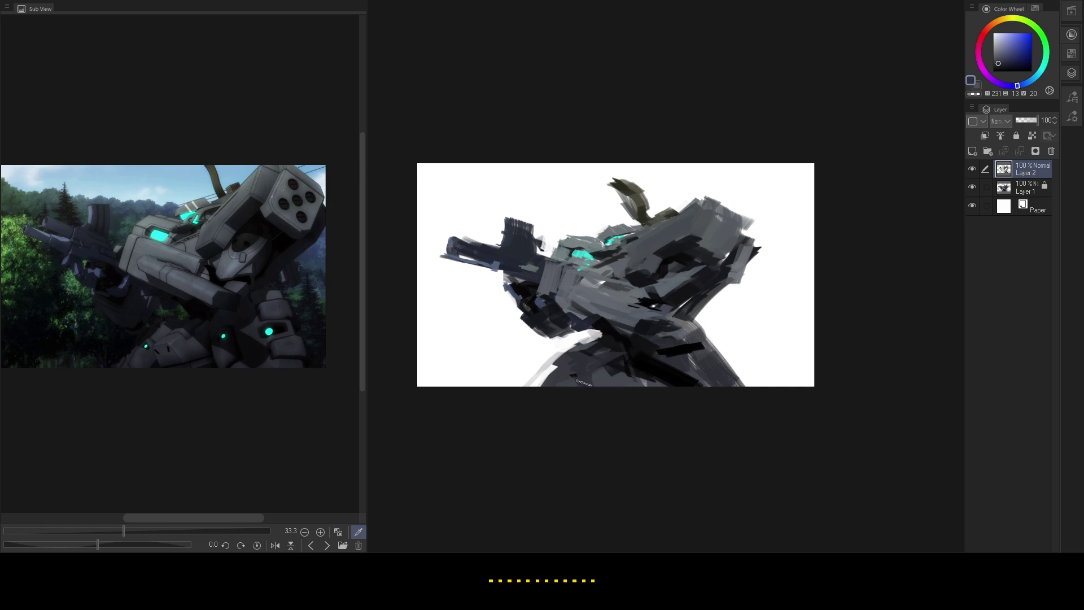
alt+click(629, 361)
mouse_move(575, 376)
mouse_down()
mouse_move(579, 384)
mouse_move(529, 385)
mouse_up()
- Extend the outer contour of the thigh down to the canvas edge and blend its lower planes with tones sampled from the painting
alt+click(561, 372)
mouse_move(552, 367)
mouse_down()
mouse_move(493, 408)
mouse_move(567, 363)
mouse_move(534, 365)
mouse_move(512, 386)
mouse_up()
alt+click(565, 375)
alt+click(525, 362)
drag(514, 387, 534, 367)
alt+click(583, 371)
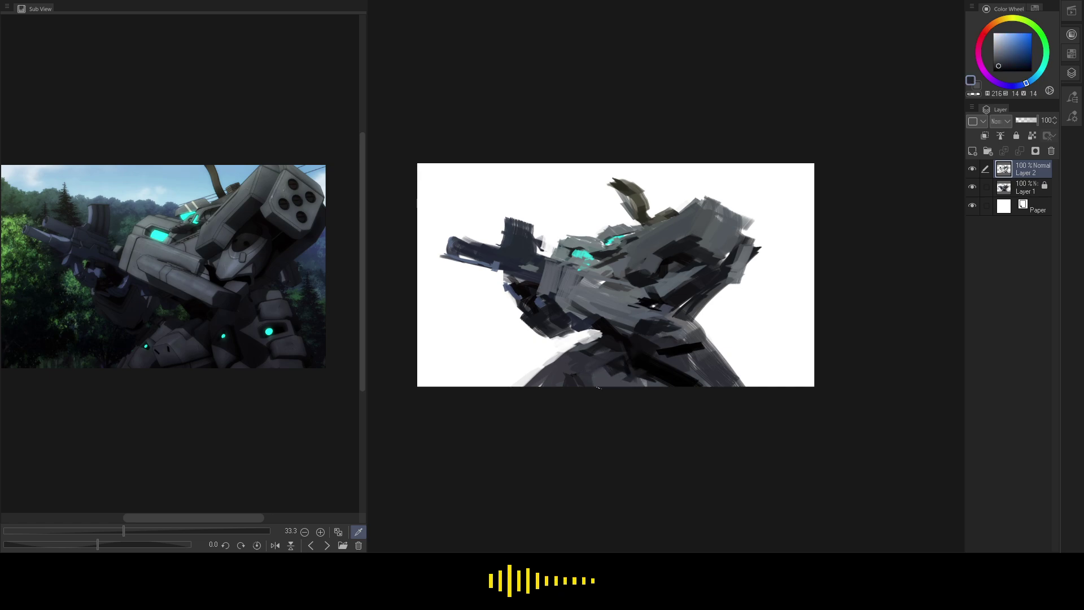
drag(618, 384, 593, 385)
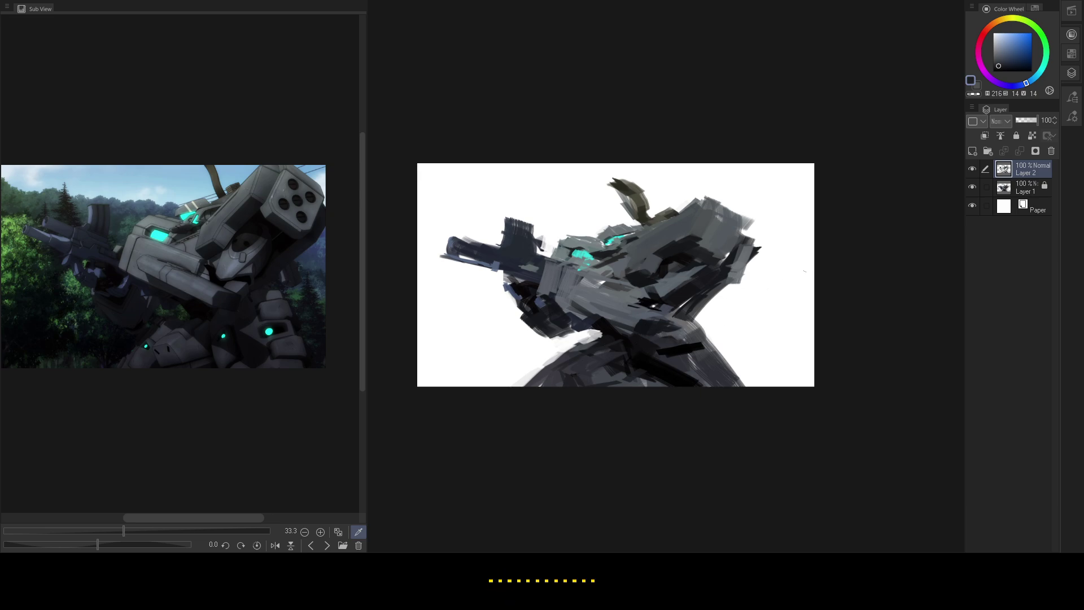
- Show the Quick Access palette and make a freehand selection around the forearm and the white background below it
key(F9)
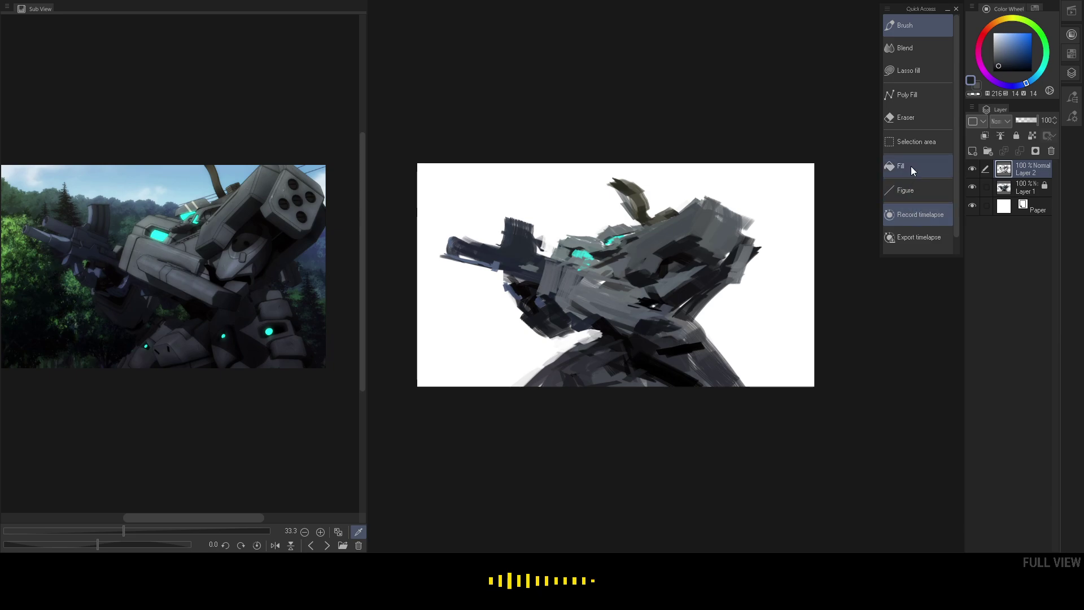
click(914, 144)
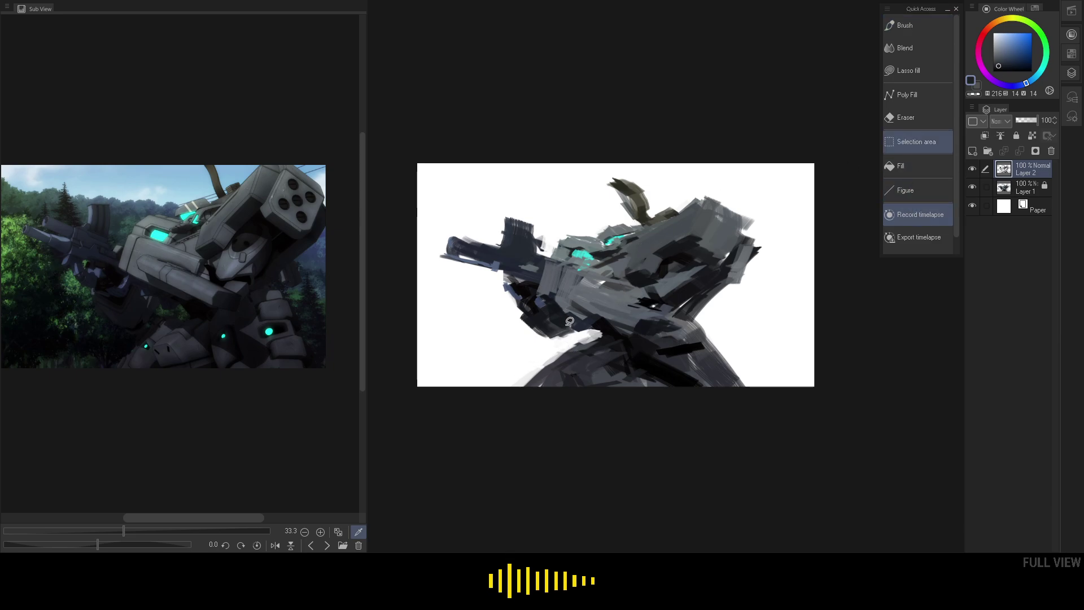
mouse_move(562, 389)
mouse_down()
mouse_move(617, 336)
mouse_move(640, 303)
mouse_move(575, 257)
mouse_move(503, 243)
mouse_move(395, 364)
mouse_move(505, 433)
mouse_move(564, 425)
mouse_move(567, 379)
mouse_up()
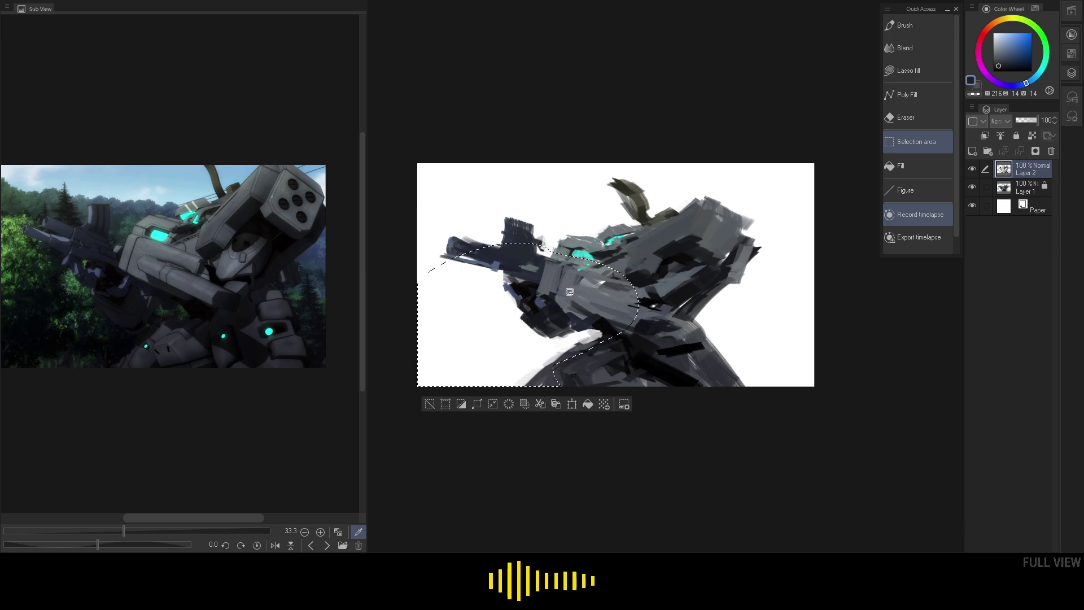
- Switch to the Brush tool and select the Airbrush sub tool from the Basic brush group
key(b)
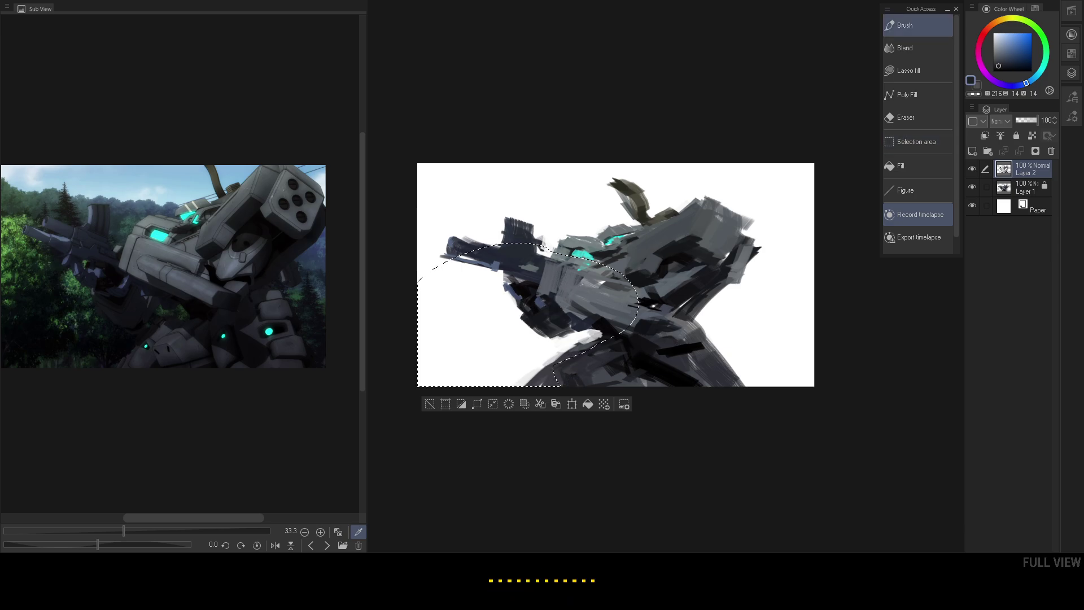
key(b)
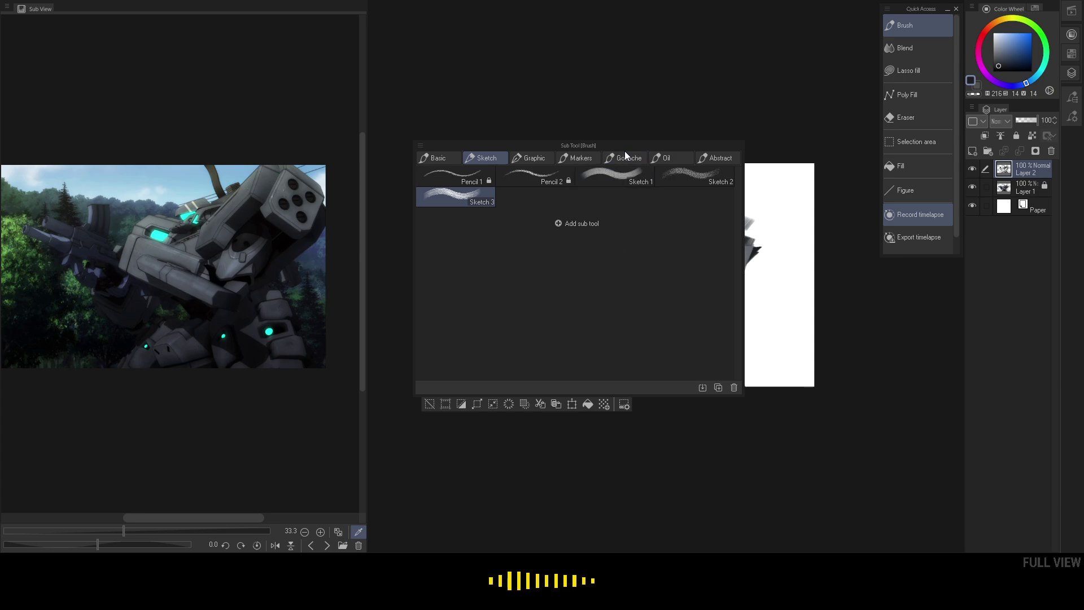
key(b)
key(b)
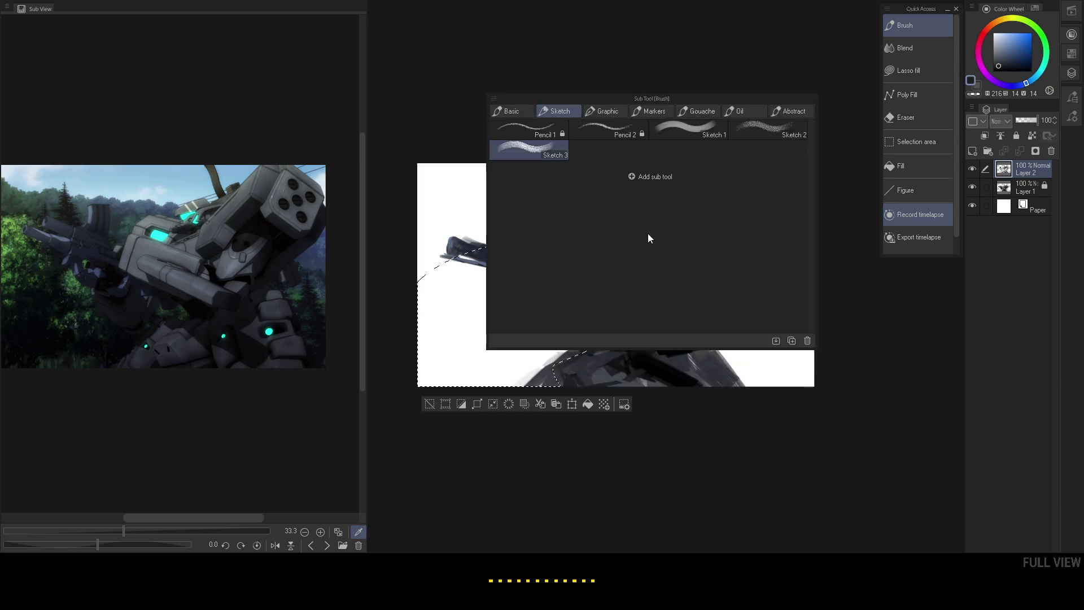
click(521, 114)
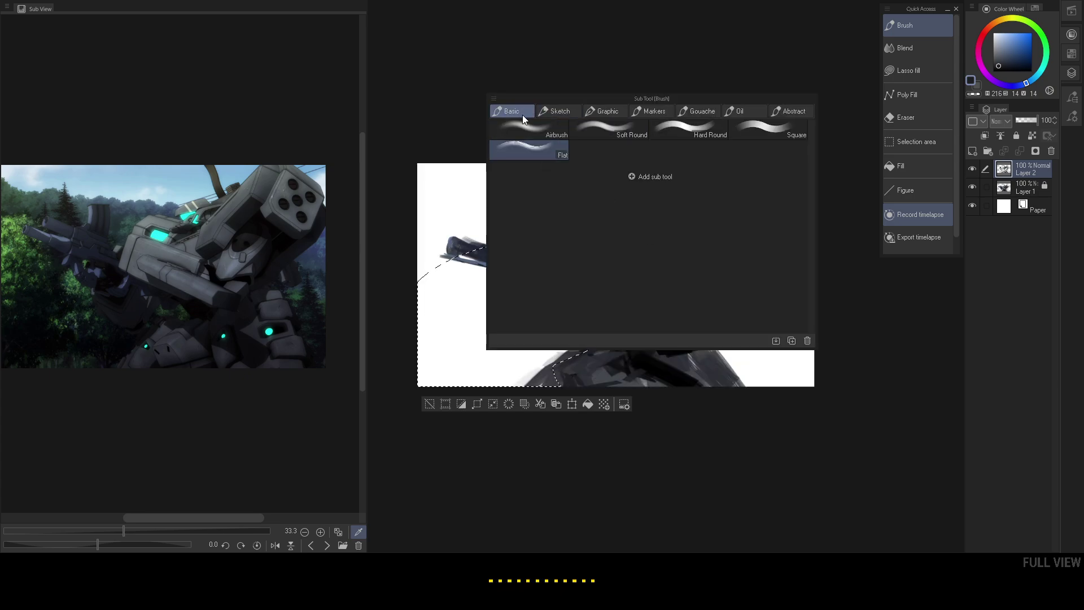
click(559, 111)
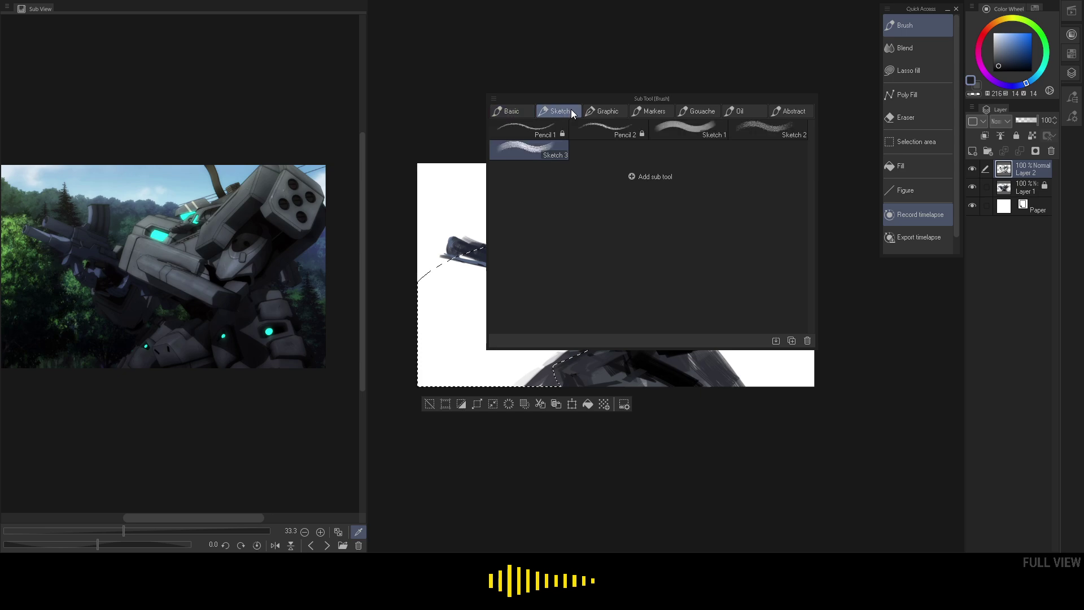
click(512, 113)
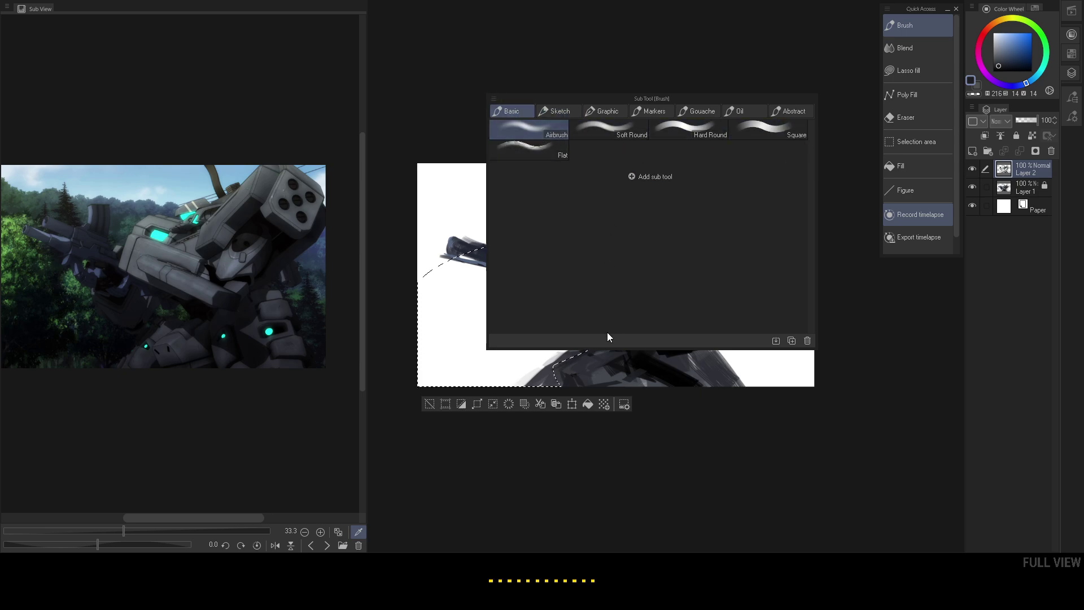
- Shorten the floating Sub Tool palette and close it with the Basic group's Airbrush active
drag(600, 346, 593, 280)
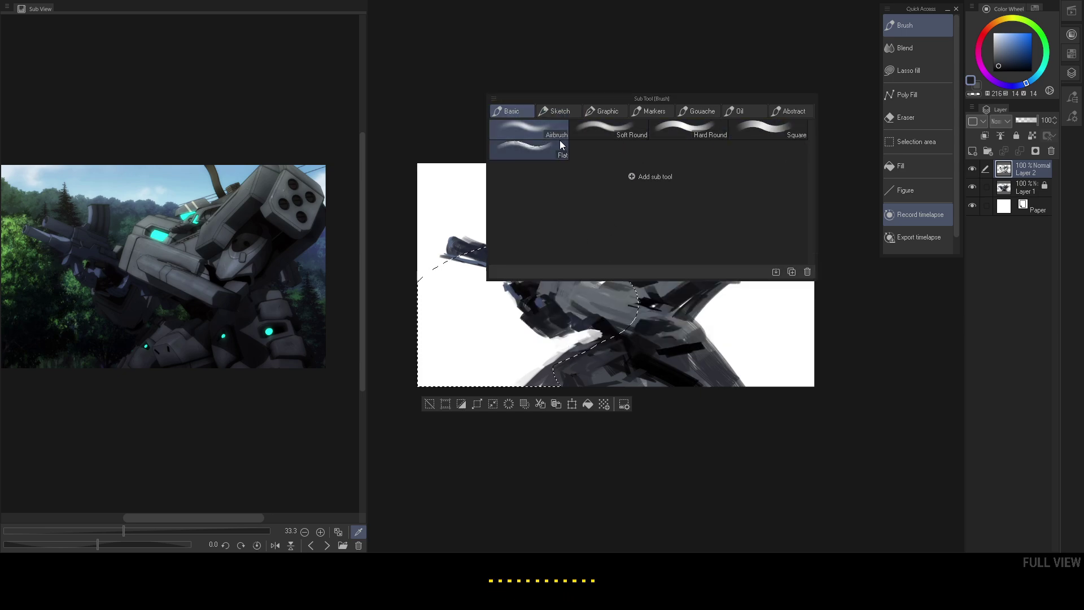
click(565, 111)
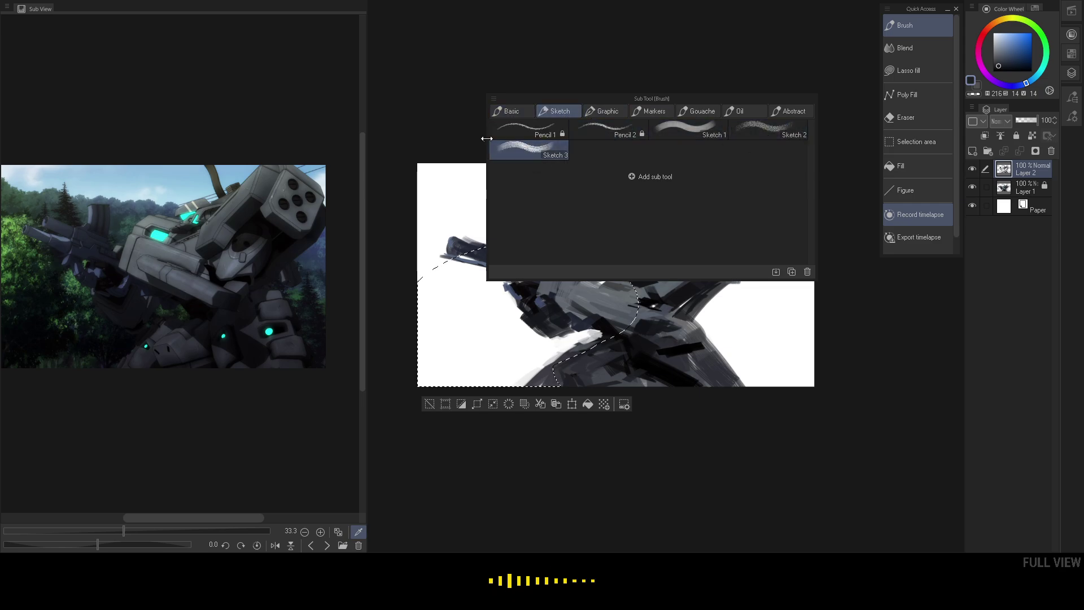
click(521, 109)
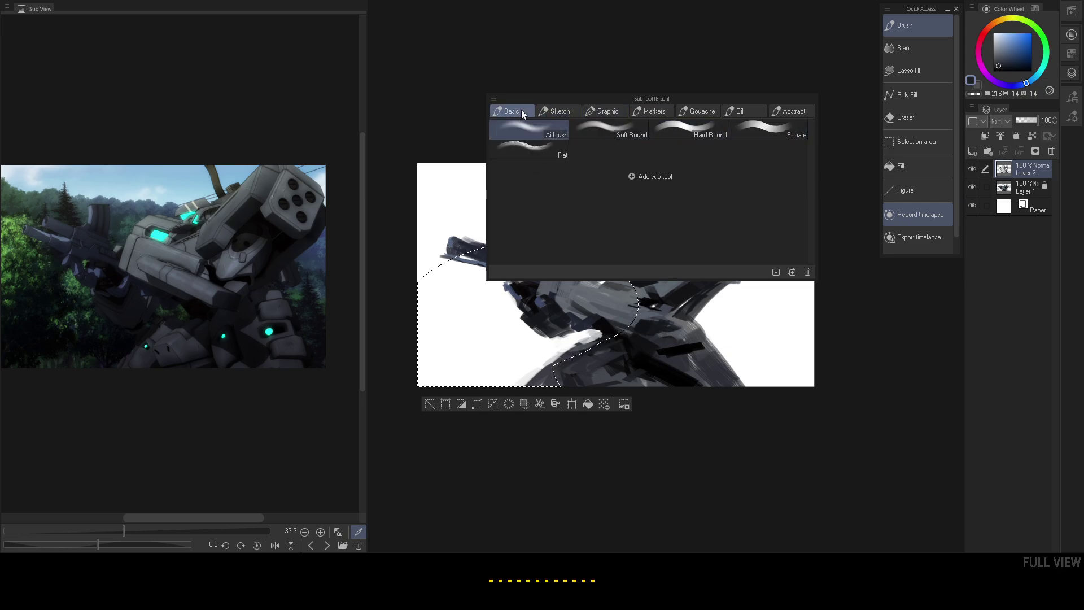
click(569, 80)
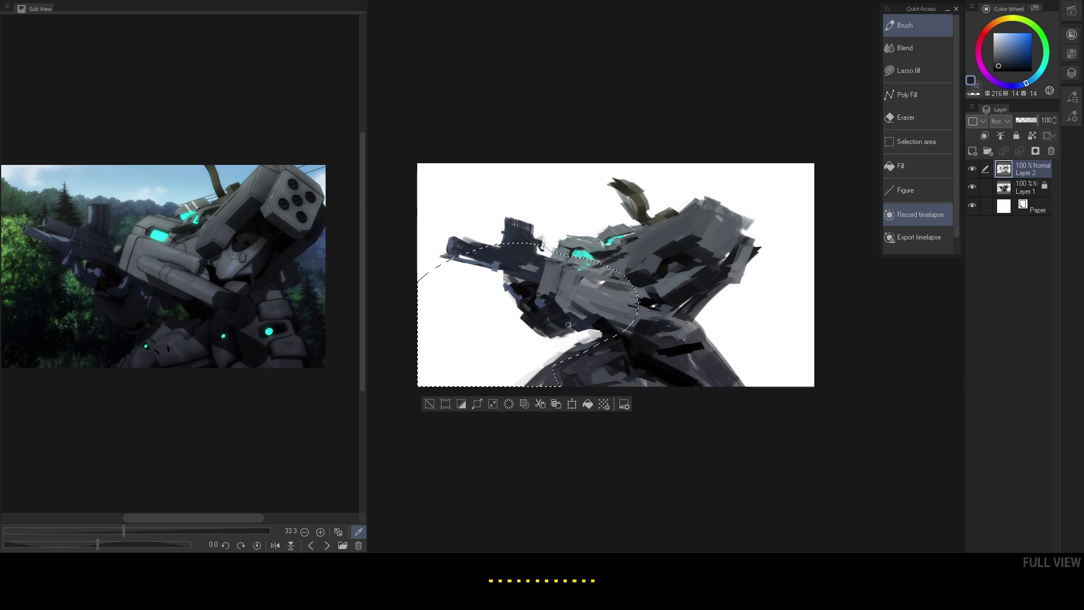
- Enlarge the Airbrush and softly shade the thigh edge within the selection using tones sampled from the painting
key(b)
click(419, 248)
alt+click(591, 333)
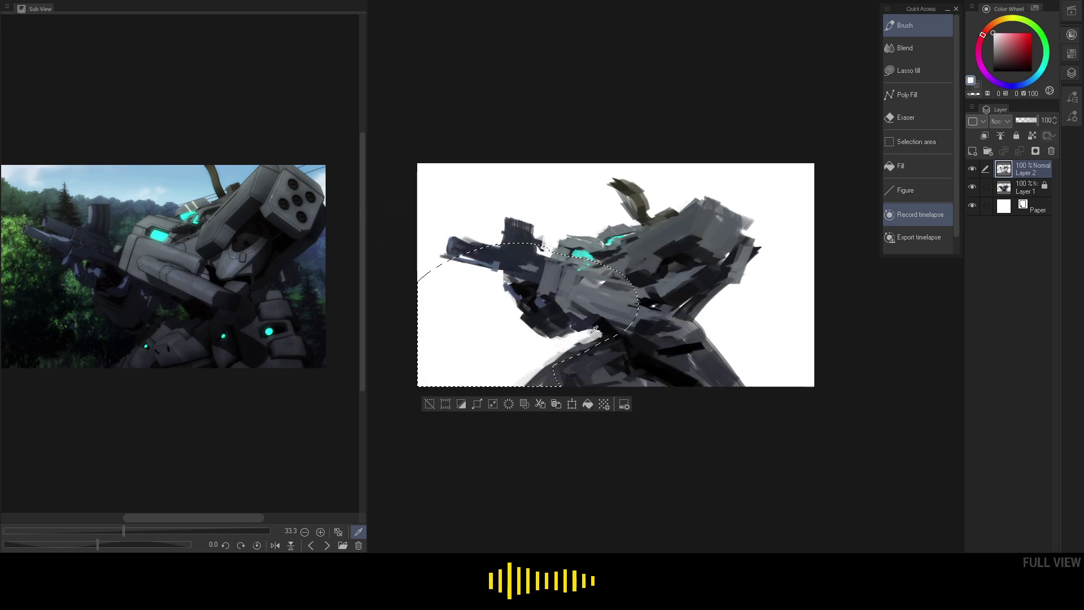
alt+click(596, 331)
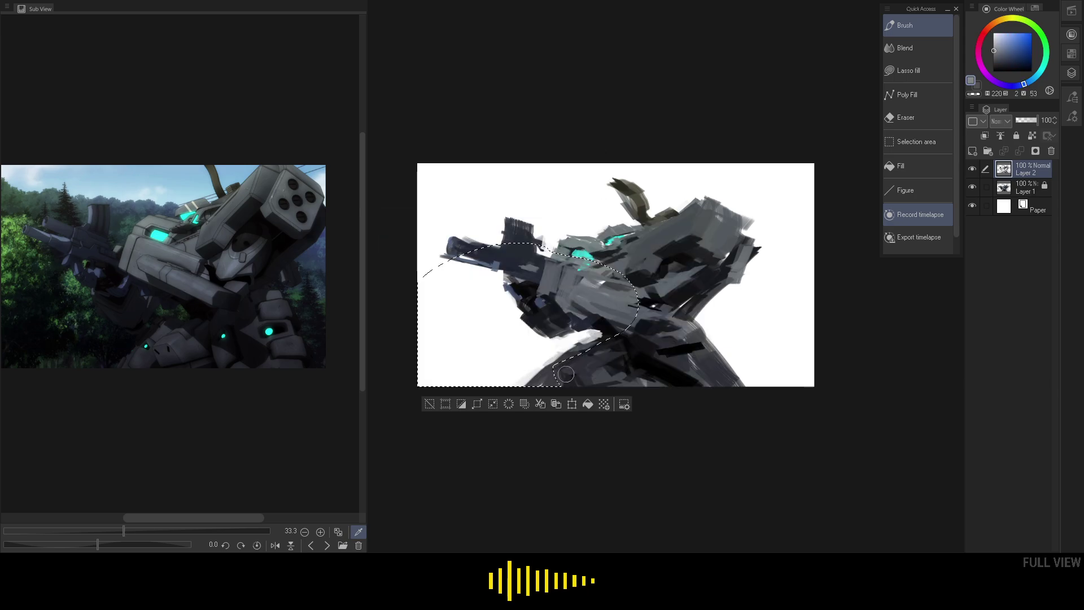
key(bracketright)
key(bracketright)
key(bracketright)
key(bracketright)
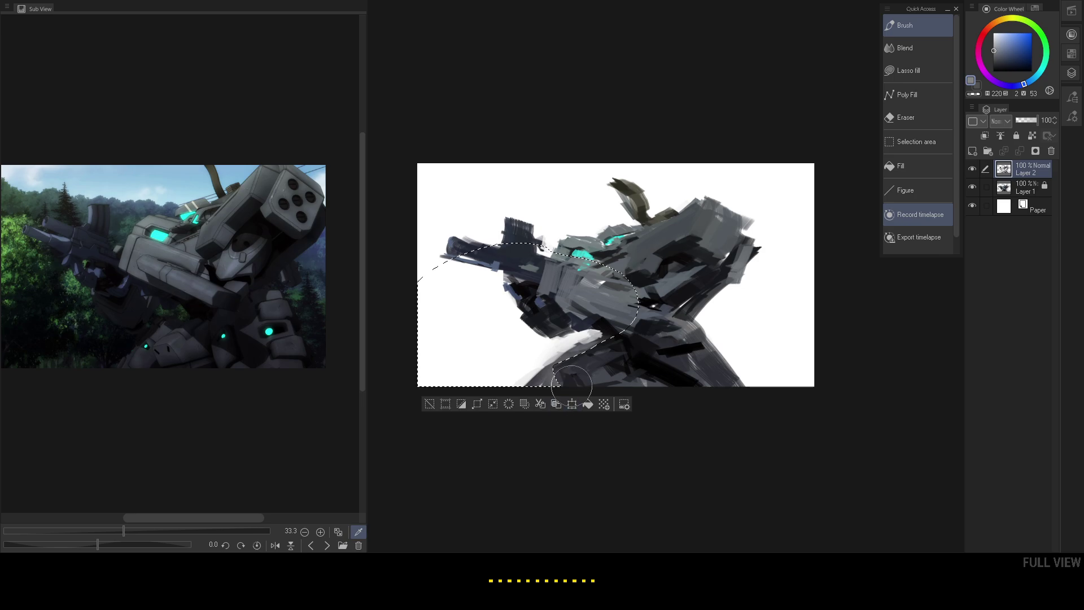
- Clear the selection to check the airbrushed thigh edge, and undo the deselection
key(m)
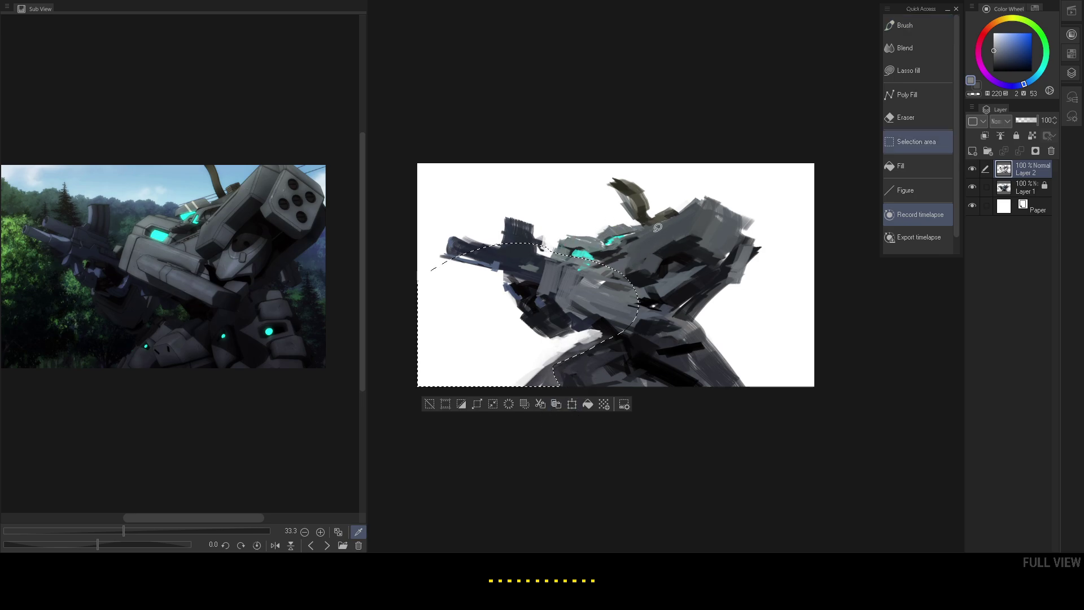
key(ctrl+d)
mouse_move(679, 270)
mouse_down()
mouse_move(639, 270)
mouse_move(683, 265)
mouse_up()
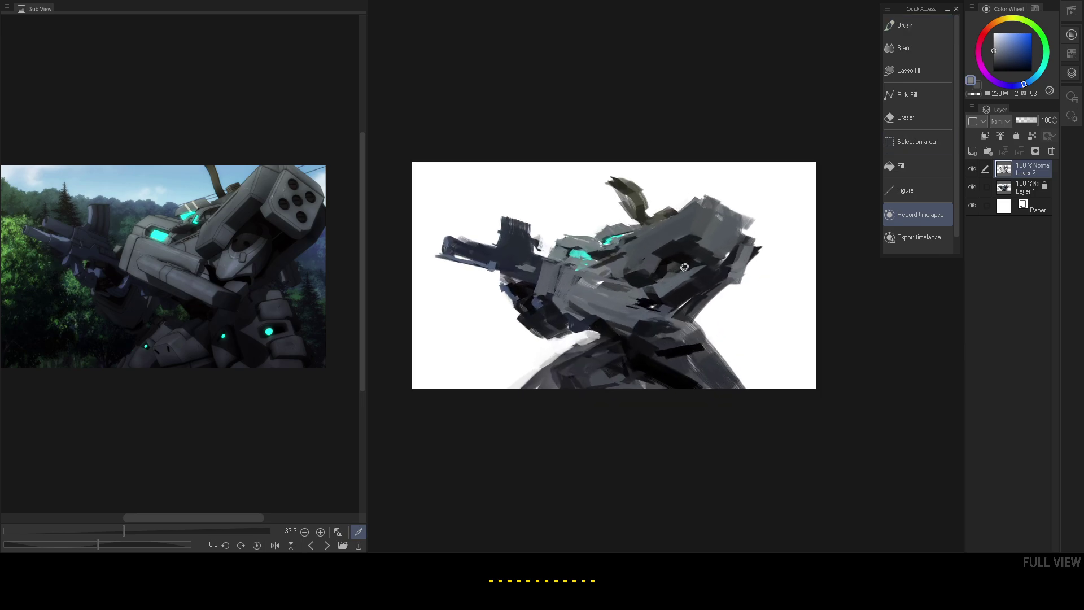
key(ctrl+z)
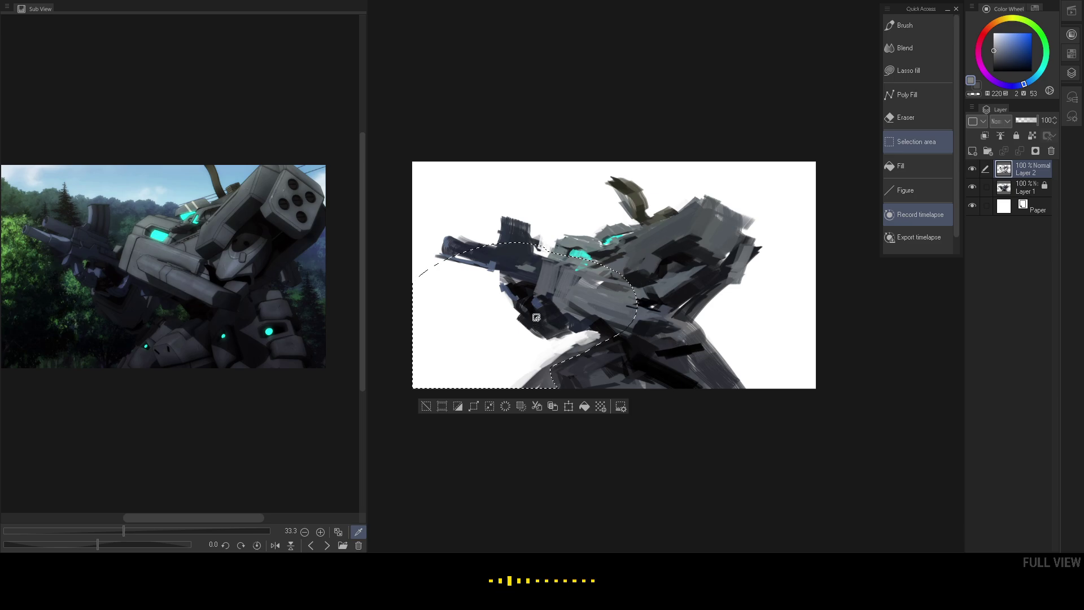
- Airbrush sampled background white over the thigh's upper contour inside the selection and deselect
key(b)
alt+click(516, 352)
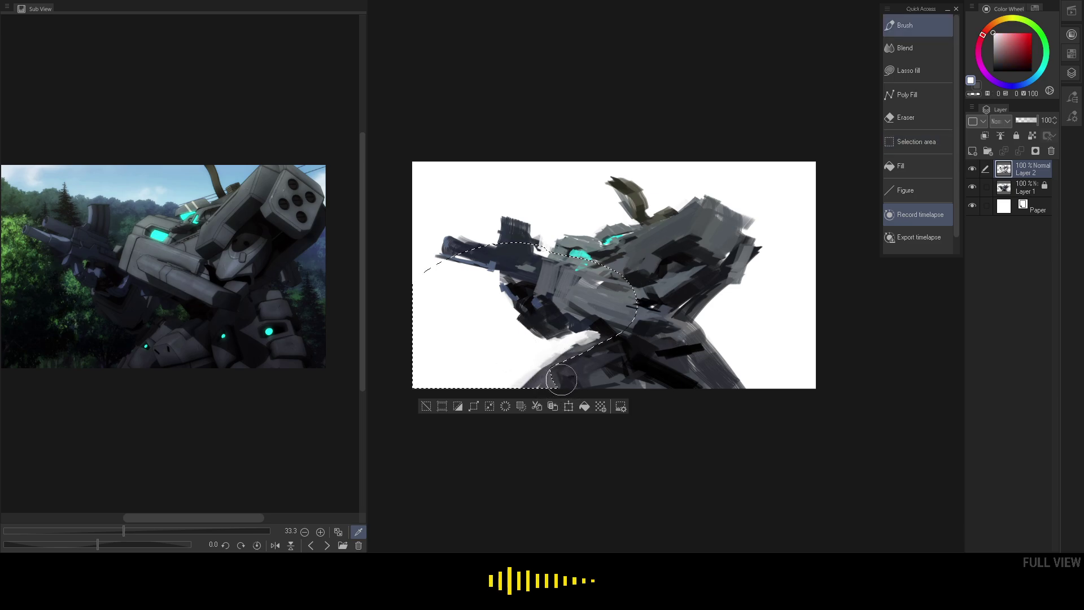
drag(568, 375, 597, 358)
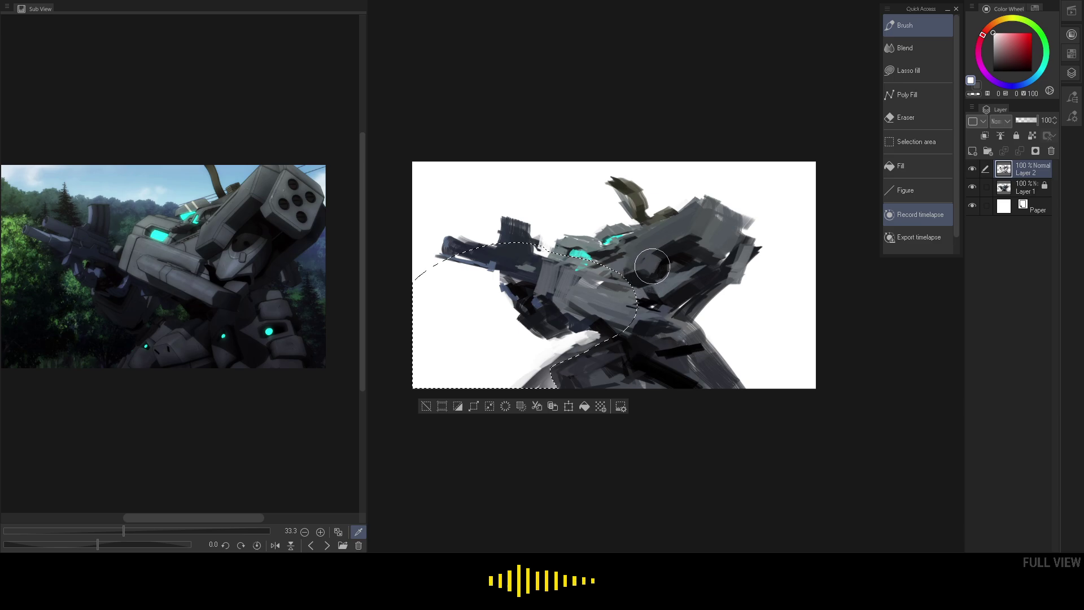
key(m)
key(ctrl+d)
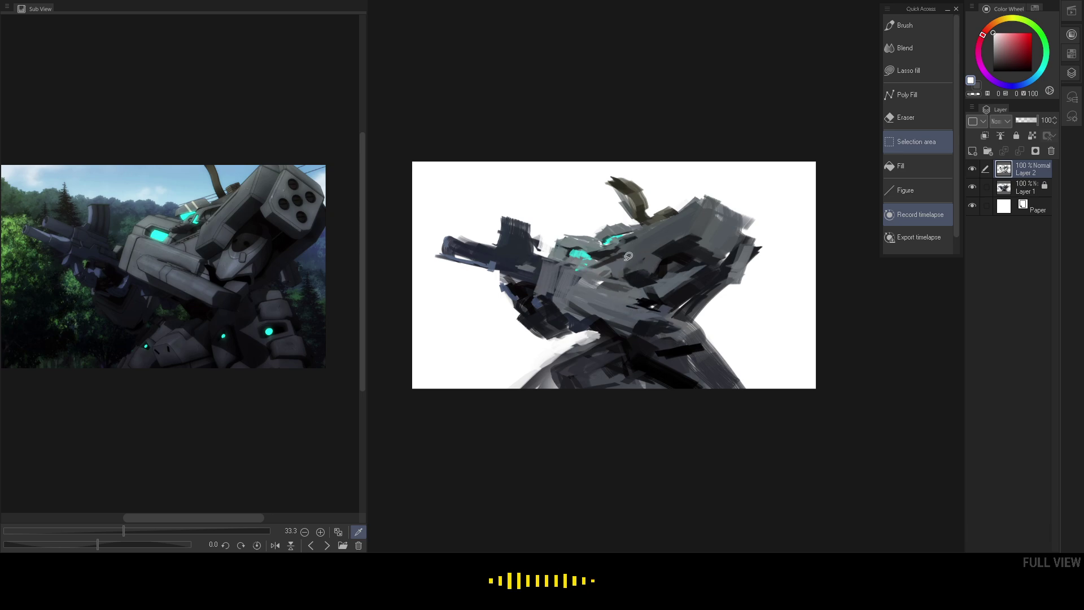
drag(626, 271, 625, 281)
click(636, 236)
click(620, 276)
click(623, 270)
drag(628, 251, 708, 198)
click(664, 208)
mouse_move(621, 274)
mouse_down()
mouse_move(637, 234)
mouse_move(661, 220)
mouse_move(636, 232)
mouse_move(576, 302)
mouse_move(726, 161)
mouse_up()
key(ctrl+d)
key(ctrl+d)
- Switch to the Polyline selection and outline the head, glowing eyes and antenna along the launcher's upper edge
key(m)
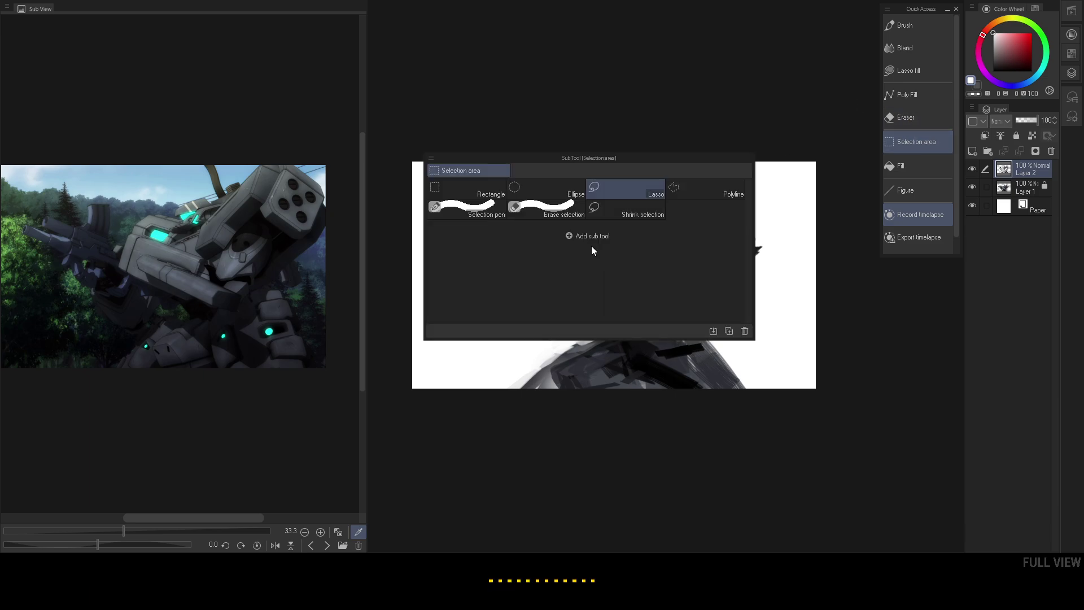
click(693, 191)
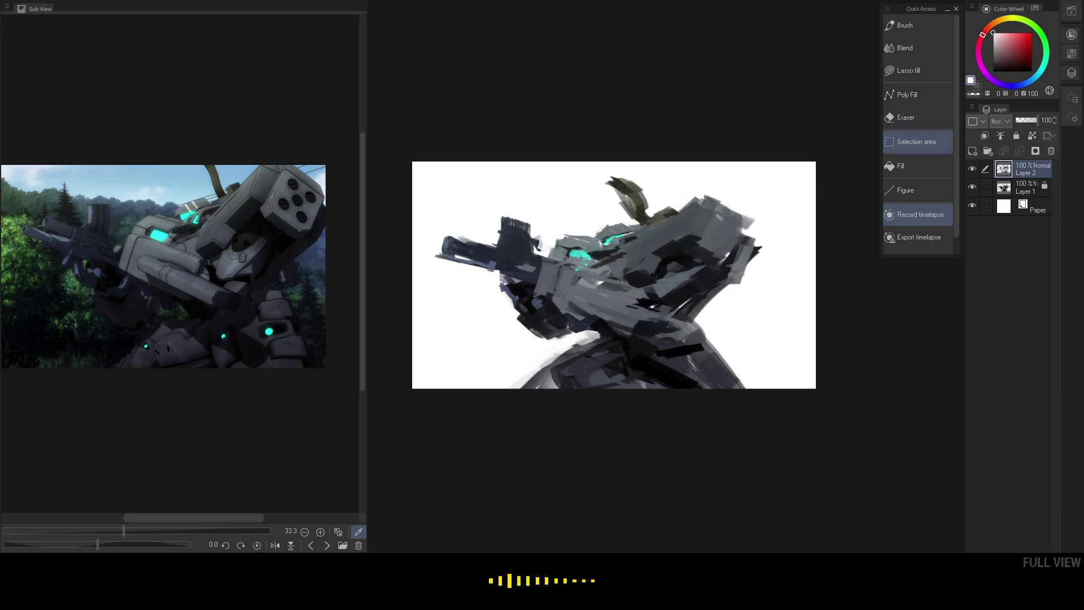
click(631, 239)
click(631, 241)
click(678, 126)
click(557, 191)
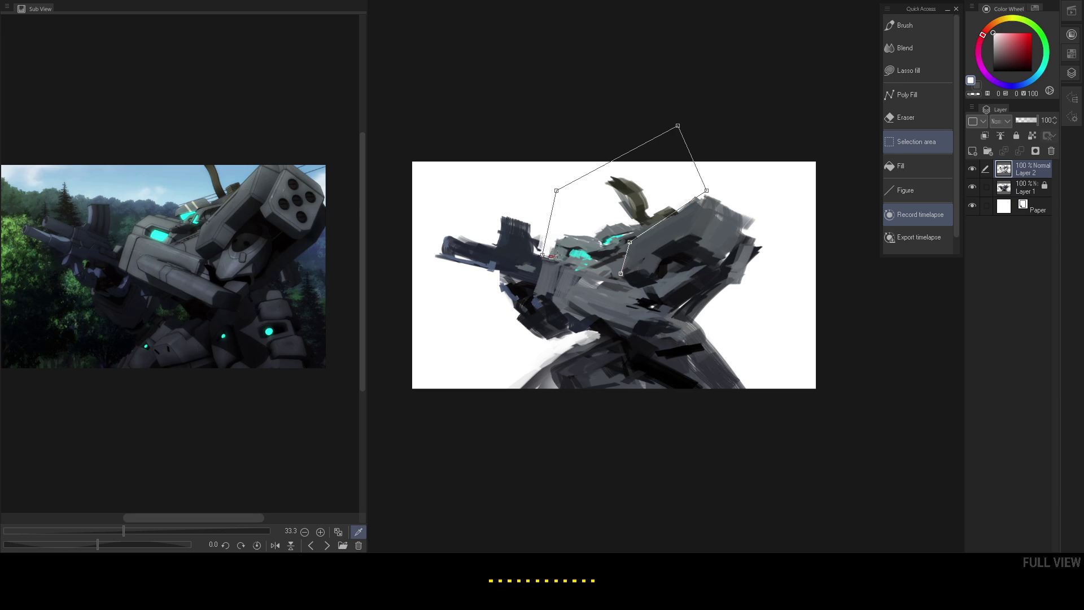
click(558, 255)
double_click(551, 256)
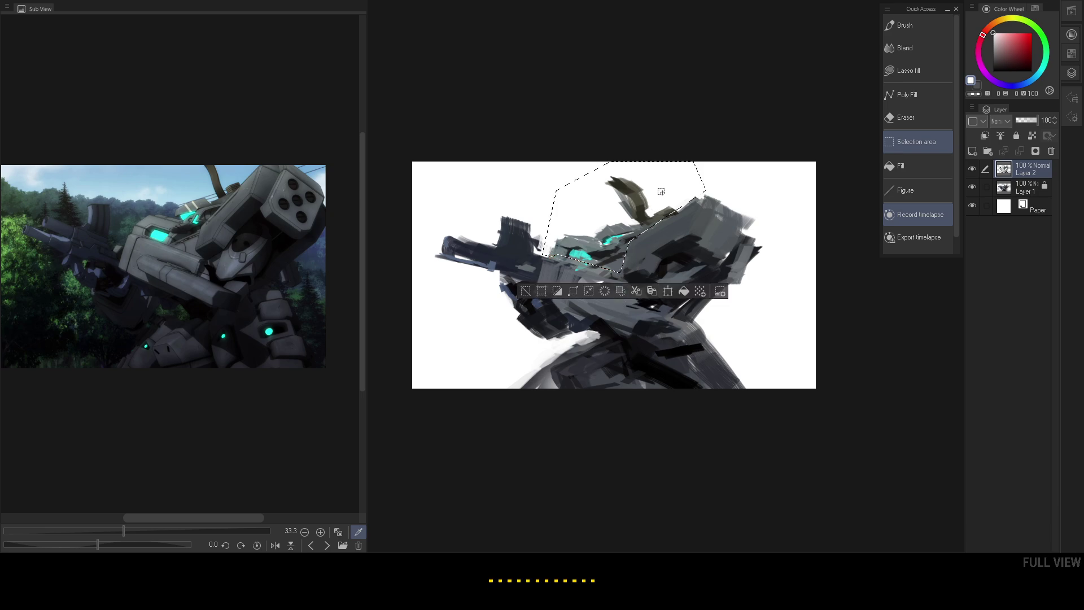
- Airbrush grey tones sampled from the reference and the painting inside the selection where the head meets the launcher
key(b)
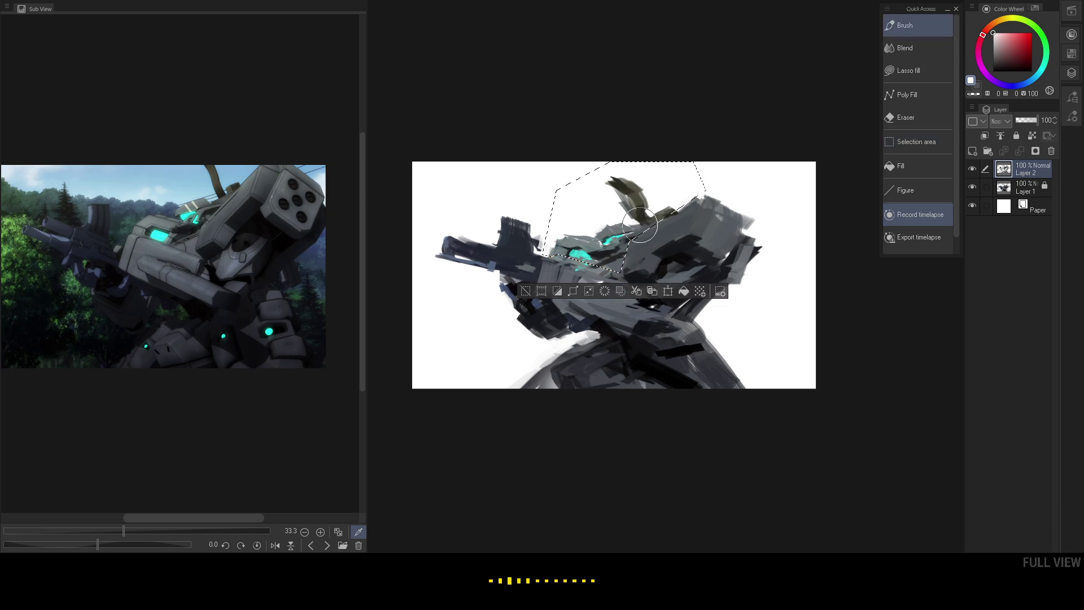
click(238, 261)
alt+click(702, 260)
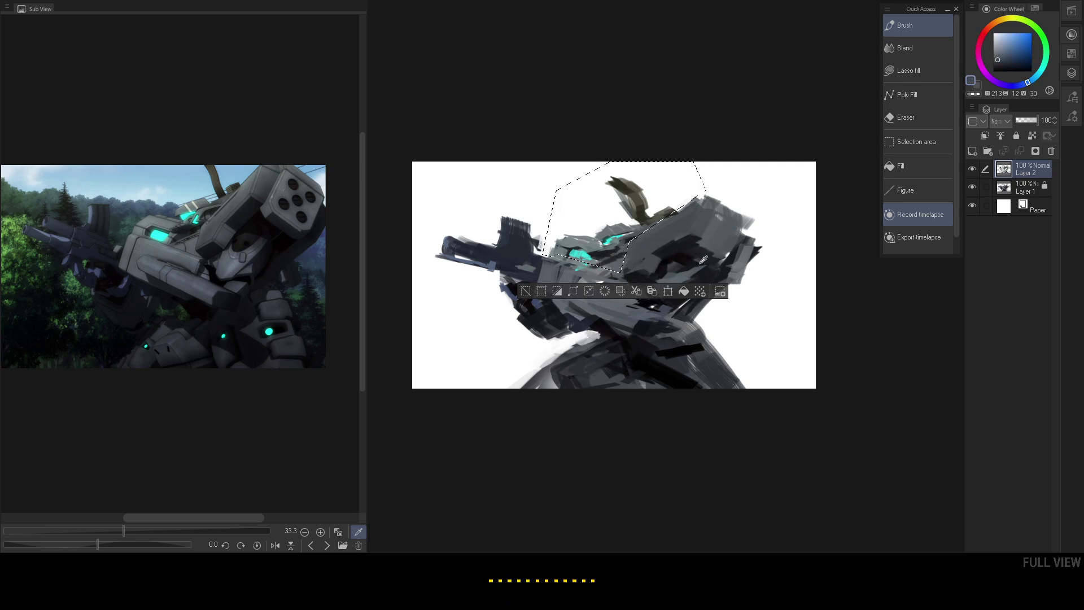
alt+click(754, 220)
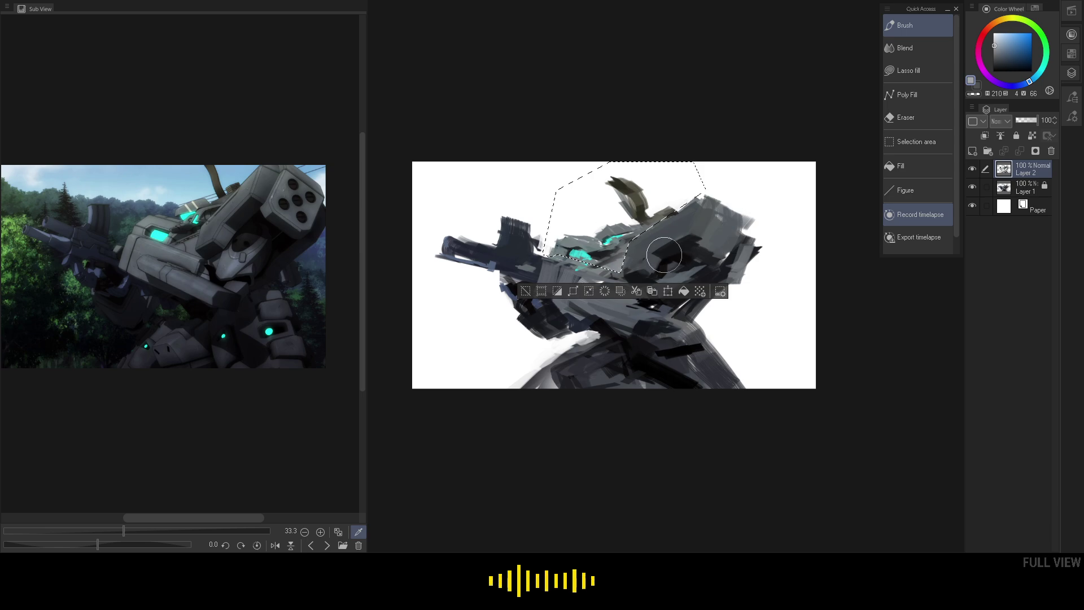
key(ctrl)
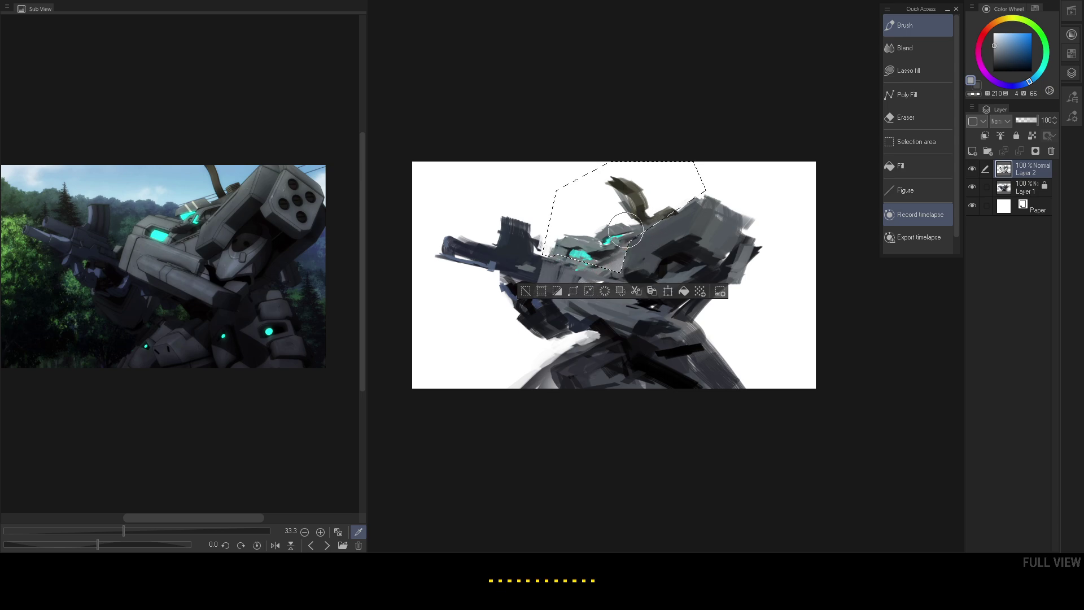
key(m)
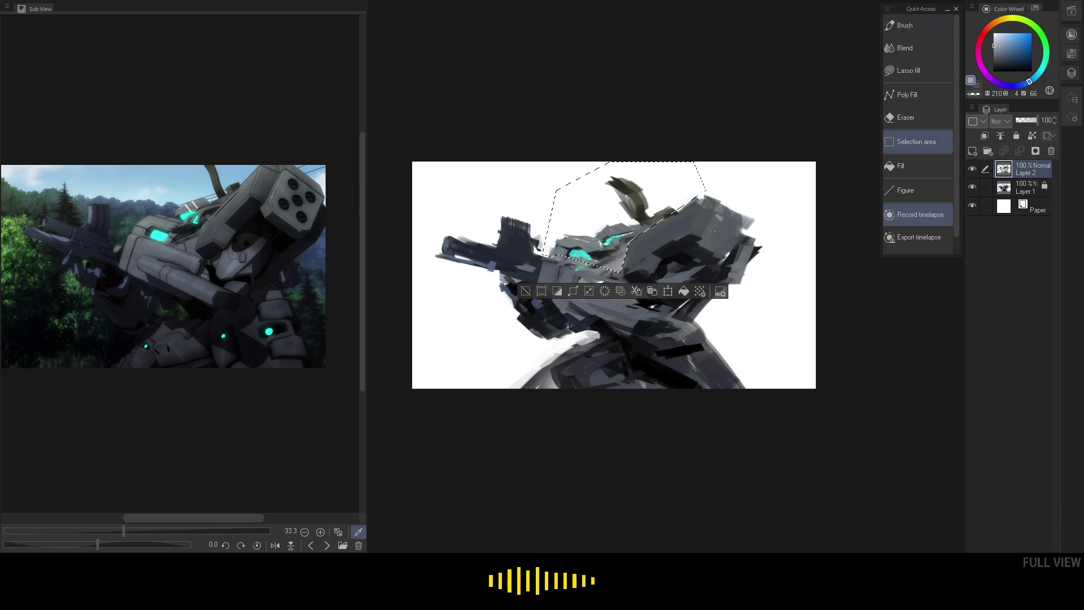
click(752, 194)
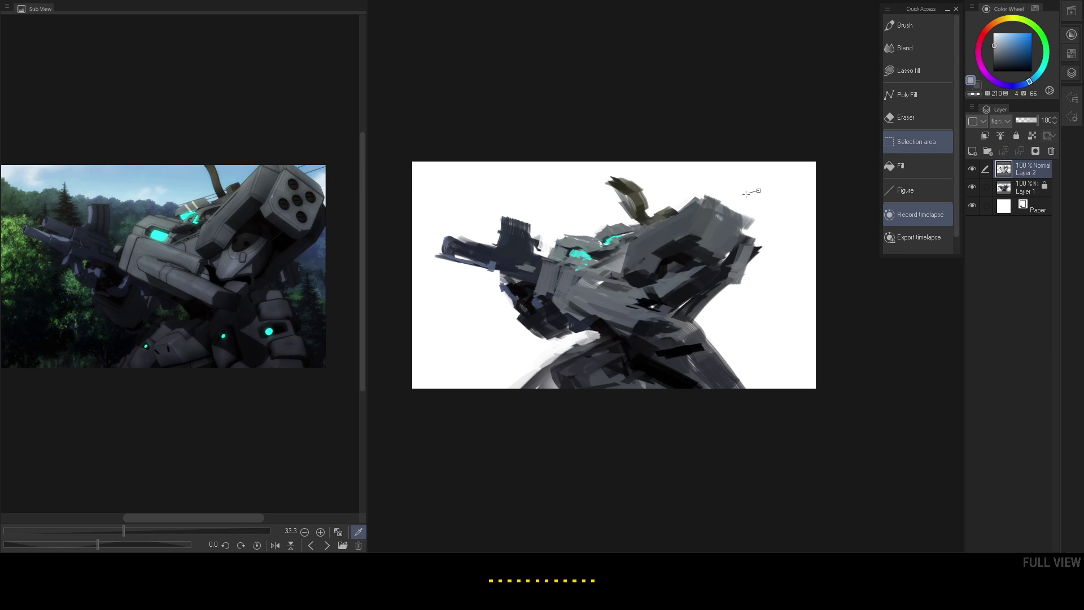
click(729, 207)
key(Escape)
- Make a polyline selection around the hip and inner thigh from below the forearm to beyond the canvas edge
click(626, 345)
click(633, 364)
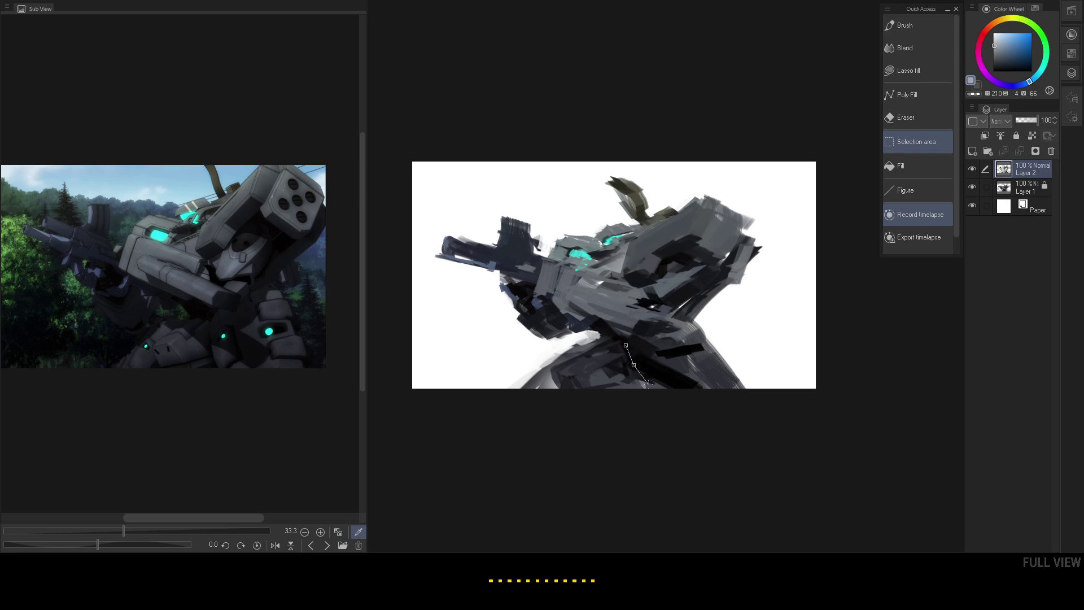
click(682, 404)
click(651, 424)
click(592, 409)
click(588, 370)
click(598, 333)
double_click(616, 315)
- Airbrush a dark grey sampled from the thigh along the straight inner edge of the hip selection
key(b)
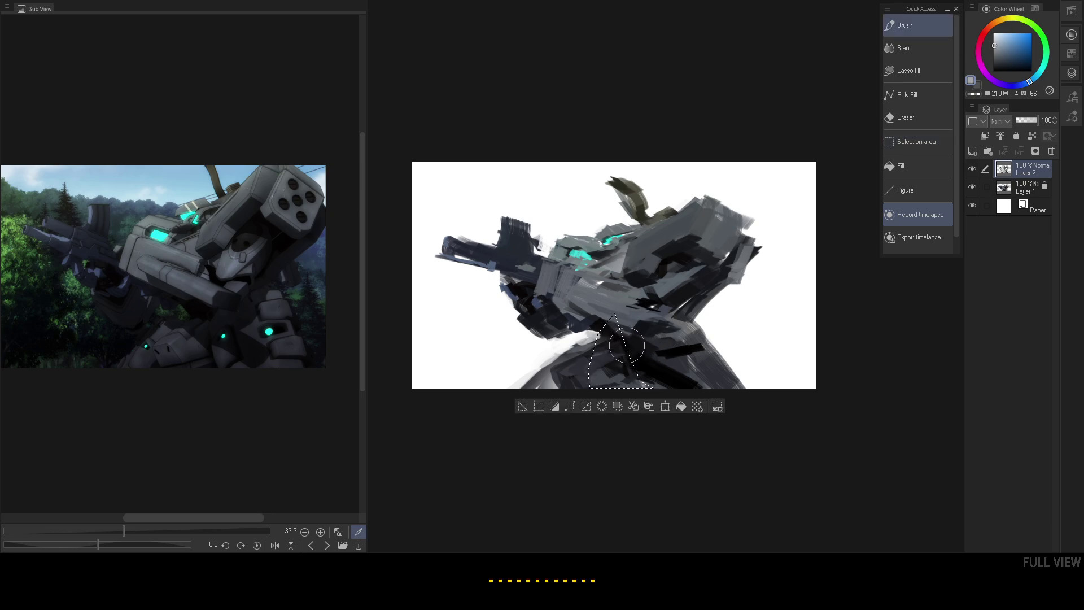
alt+click(692, 344)
alt+click(678, 327)
mouse_move(627, 357)
mouse_down()
mouse_move(638, 377)
mouse_move(624, 356)
mouse_move(659, 377)
mouse_up()
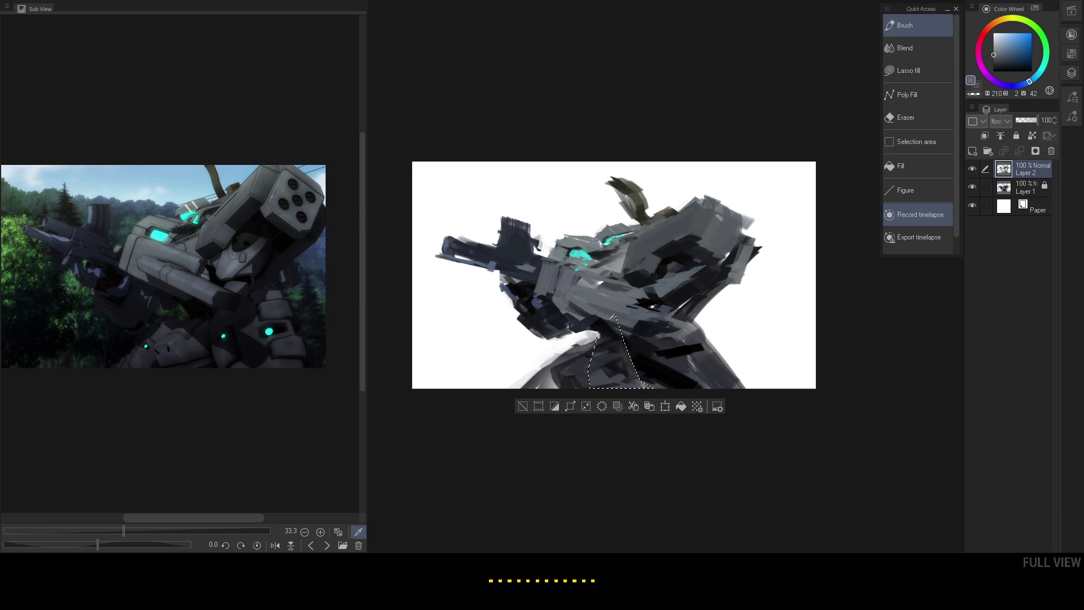
key(ctrl)
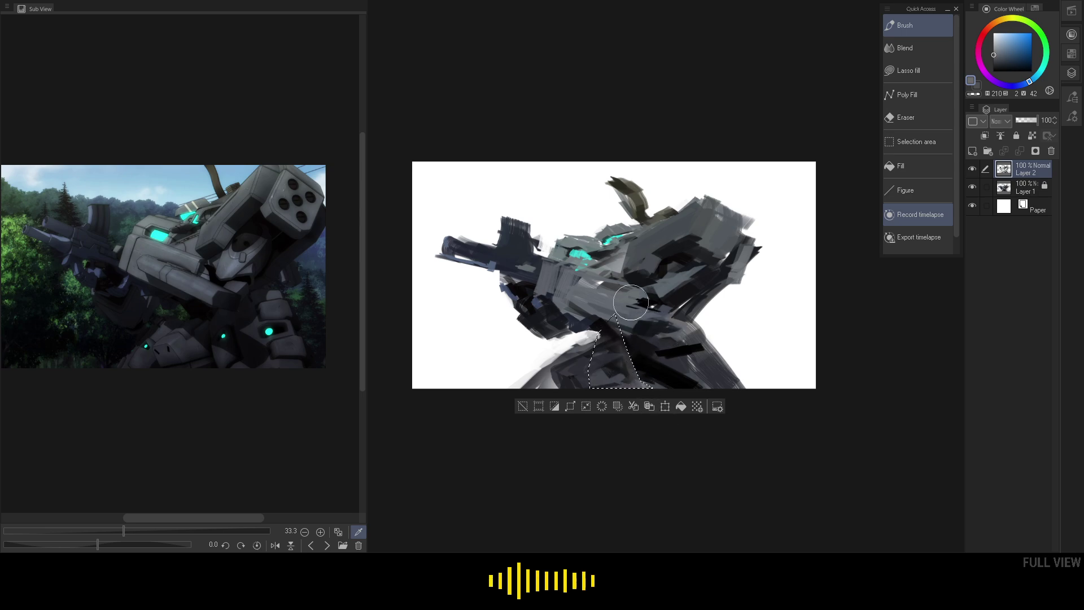
key(m)
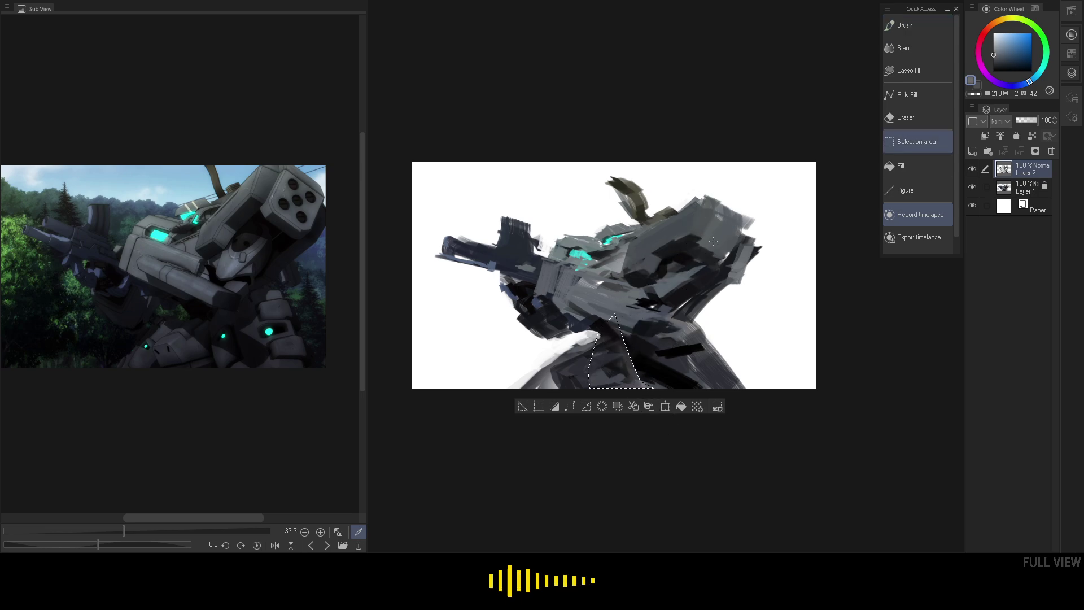
click(744, 281)
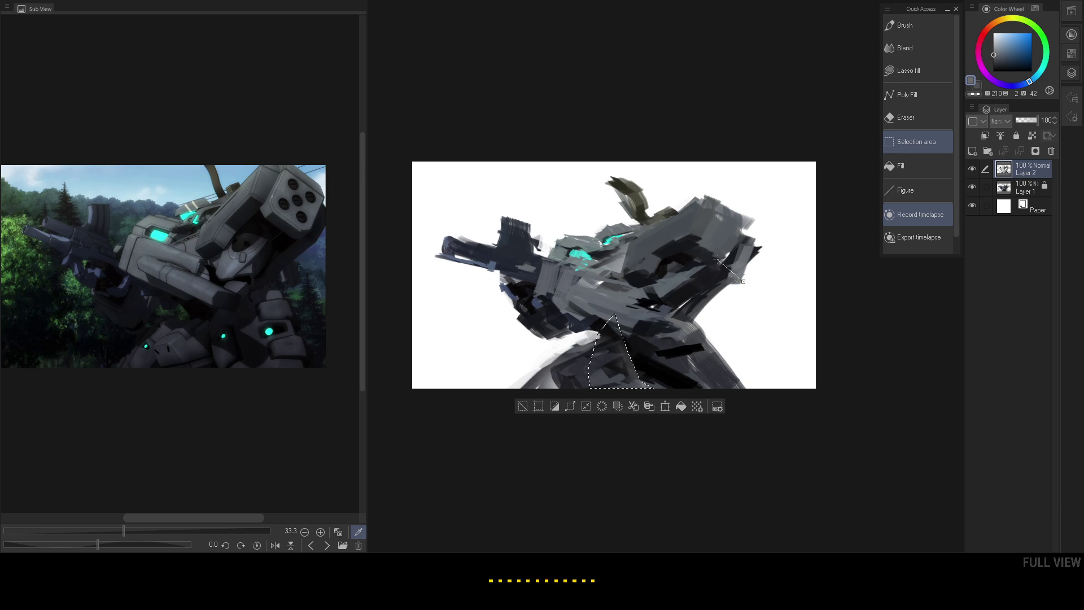
key(Escape)
- Clear the hip selection and switch from the Airbrush to the Sketch 3 brush
click(528, 407)
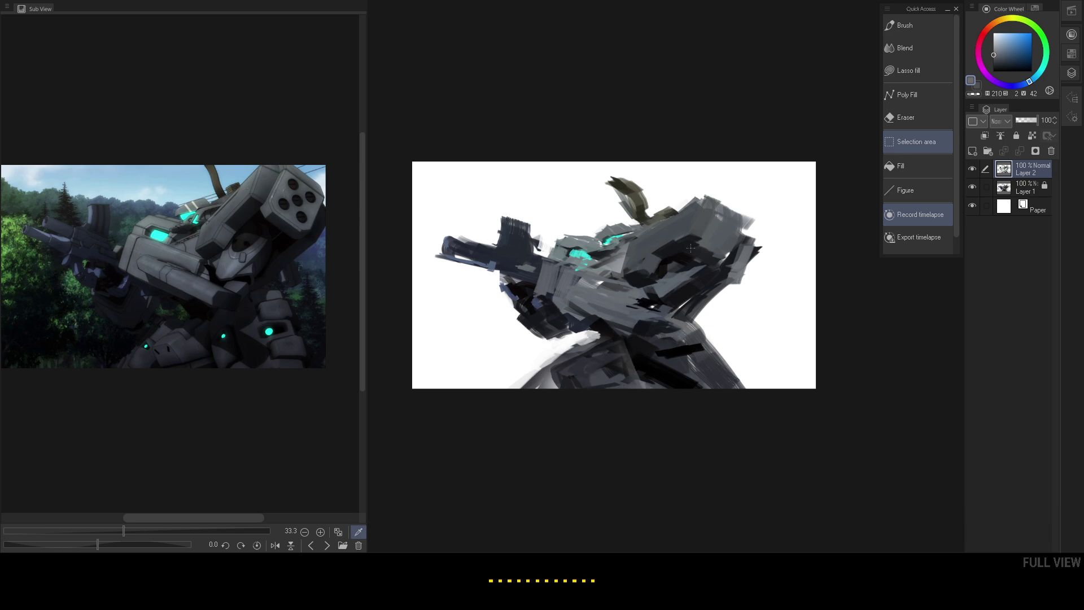
key(b)
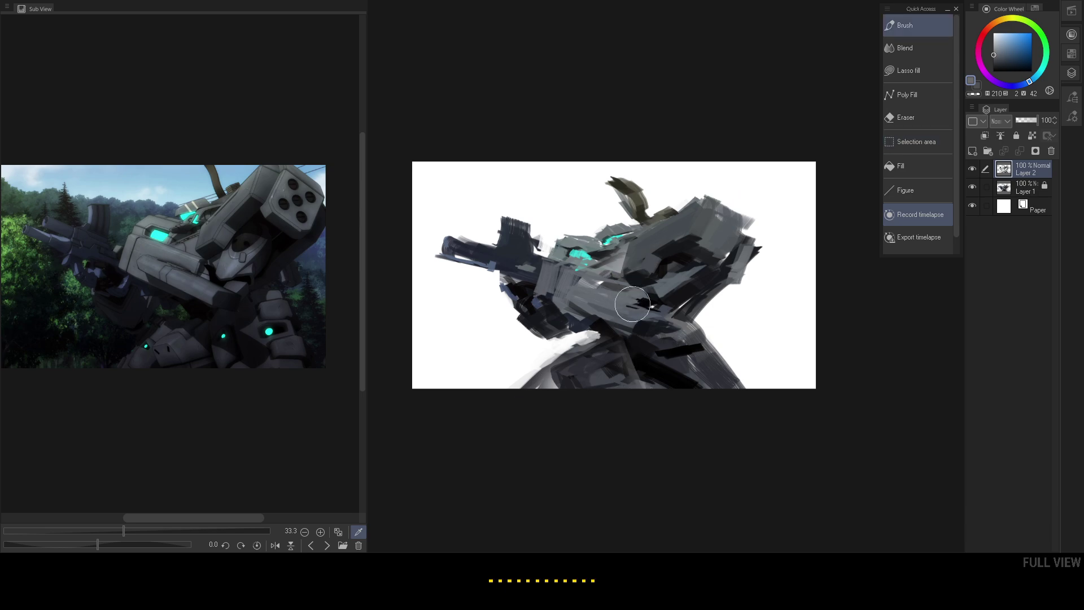
key(bracketleft)
key(bracketleft)
key(bracketleft)
key(bracketleft)
key(bracketleft)
key(bracketleft)
key(b)
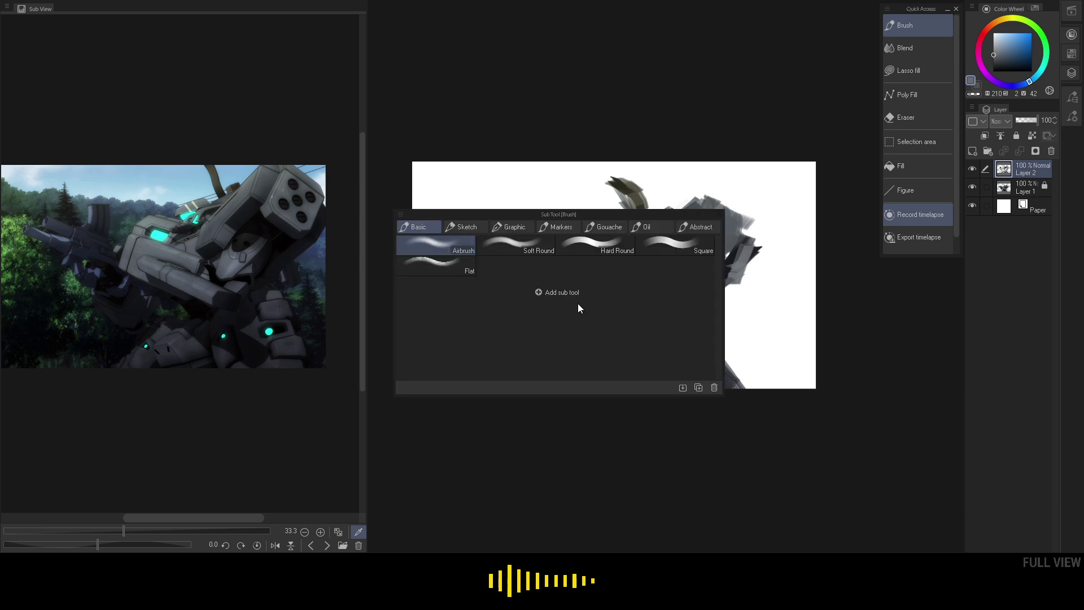
click(469, 227)
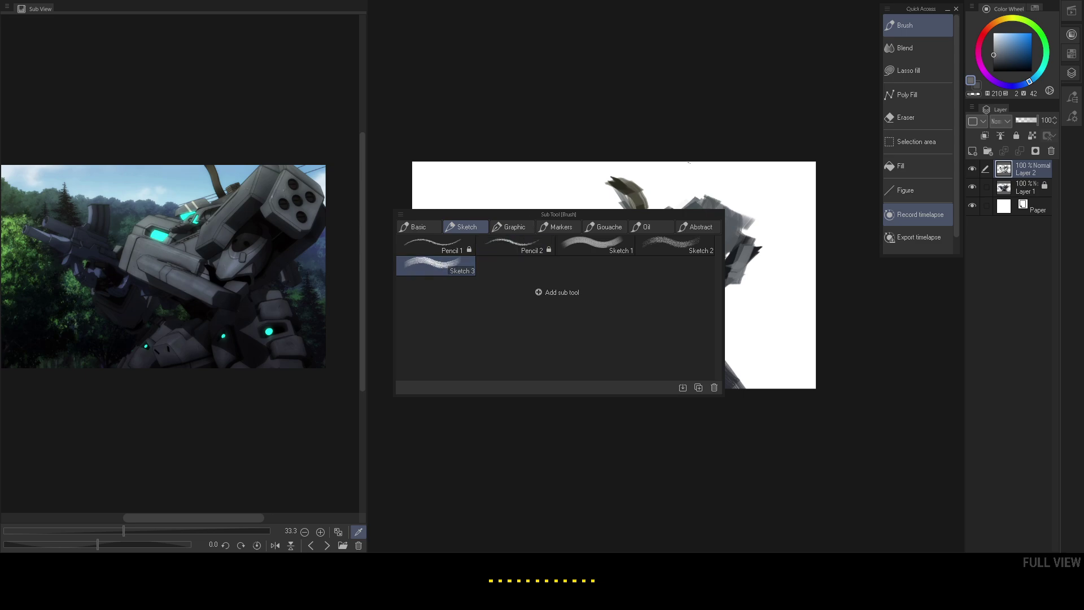
click(444, 259)
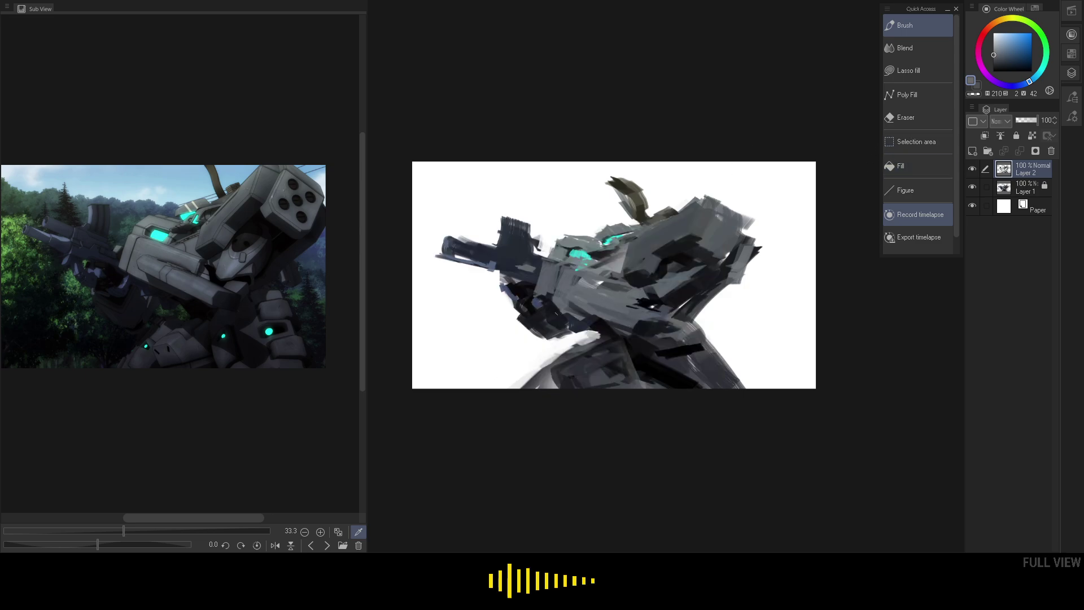
- Paint dark blue accents on the hand under the gun using tones sampled from the painting and the reference
alt+click(546, 318)
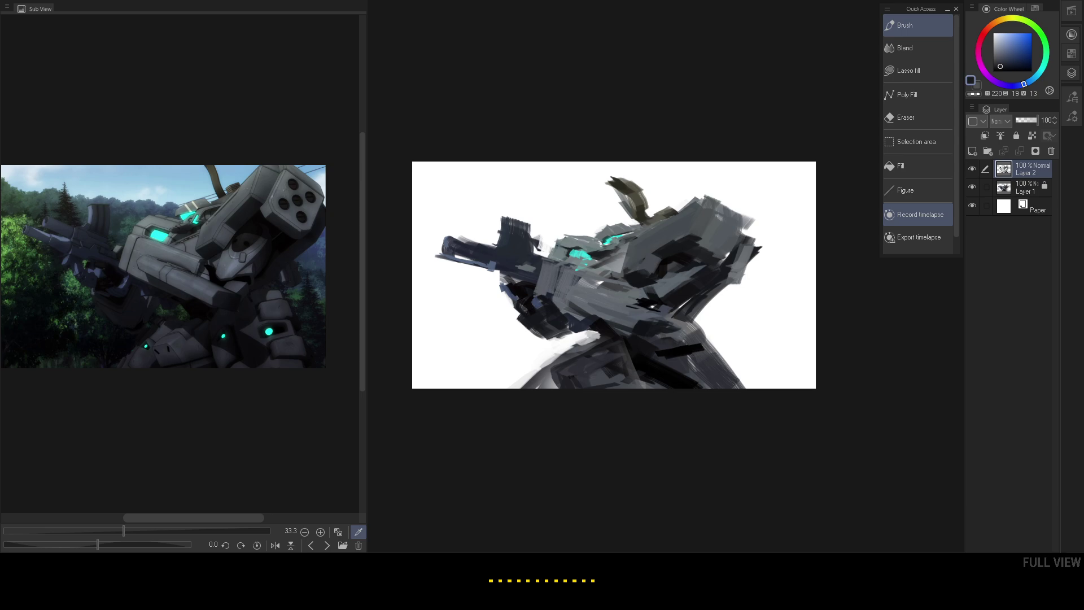
alt+click(526, 310)
click(115, 289)
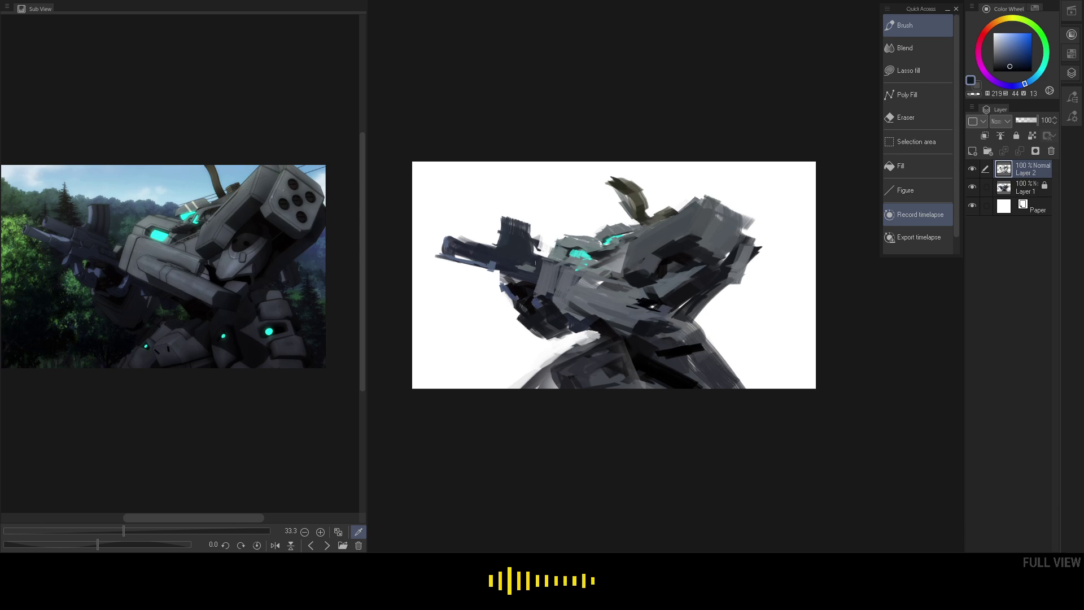
- Paint dark and mid grey details sampled from the reference along the forearm's upper edge below the glowing eyes
drag(622, 263, 624, 278)
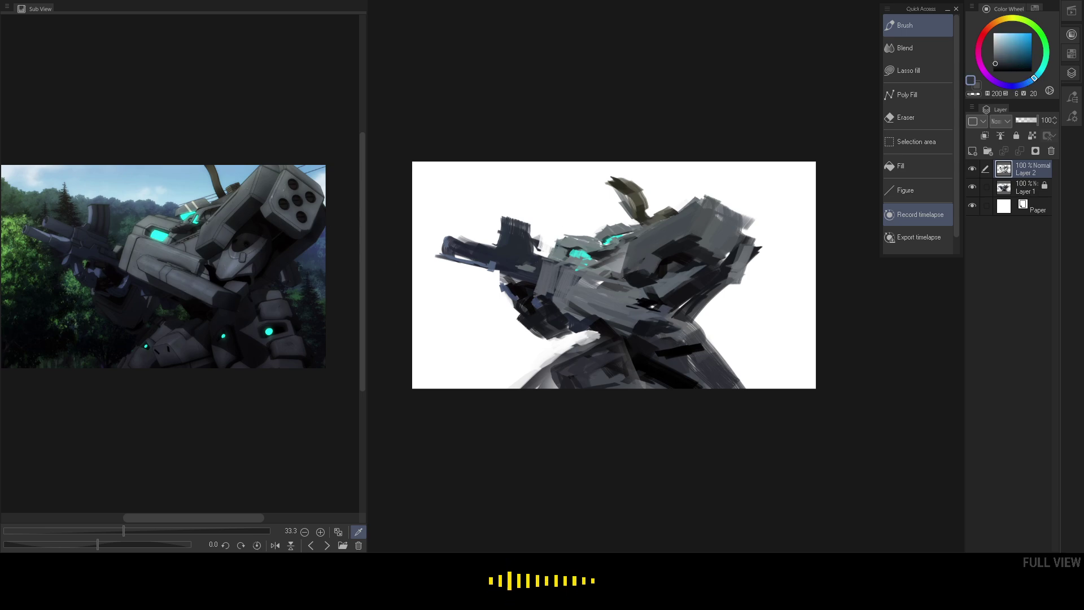
click(207, 261)
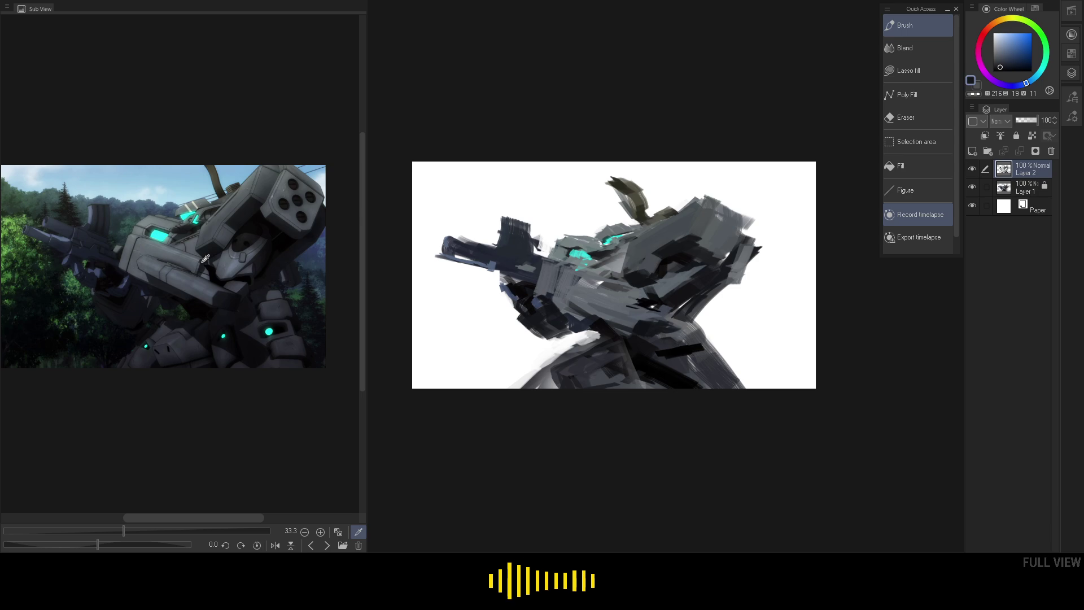
click(205, 264)
drag(625, 296, 562, 279)
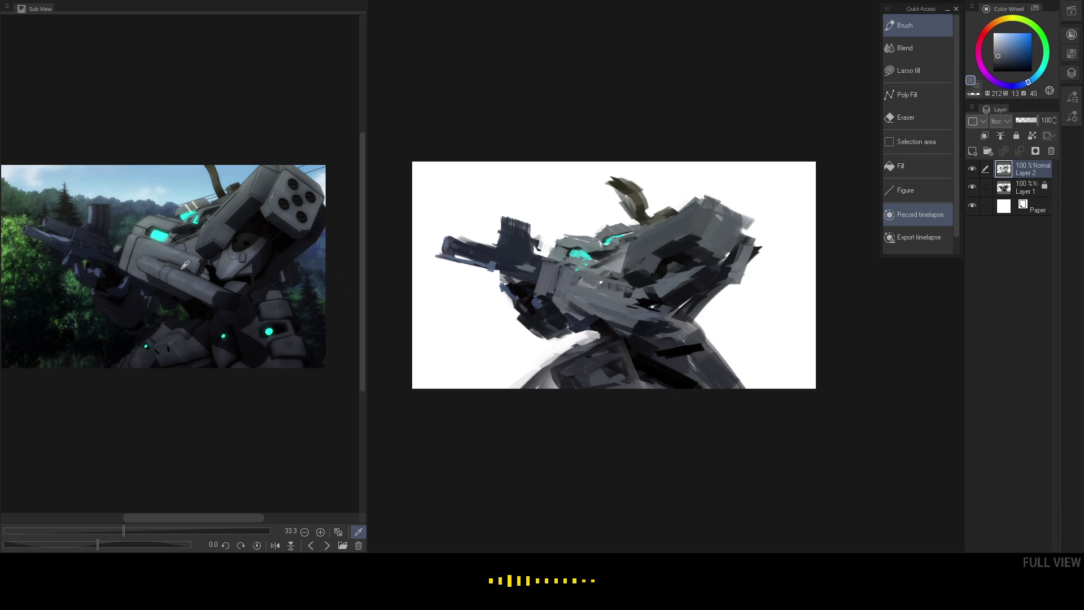
click(165, 271)
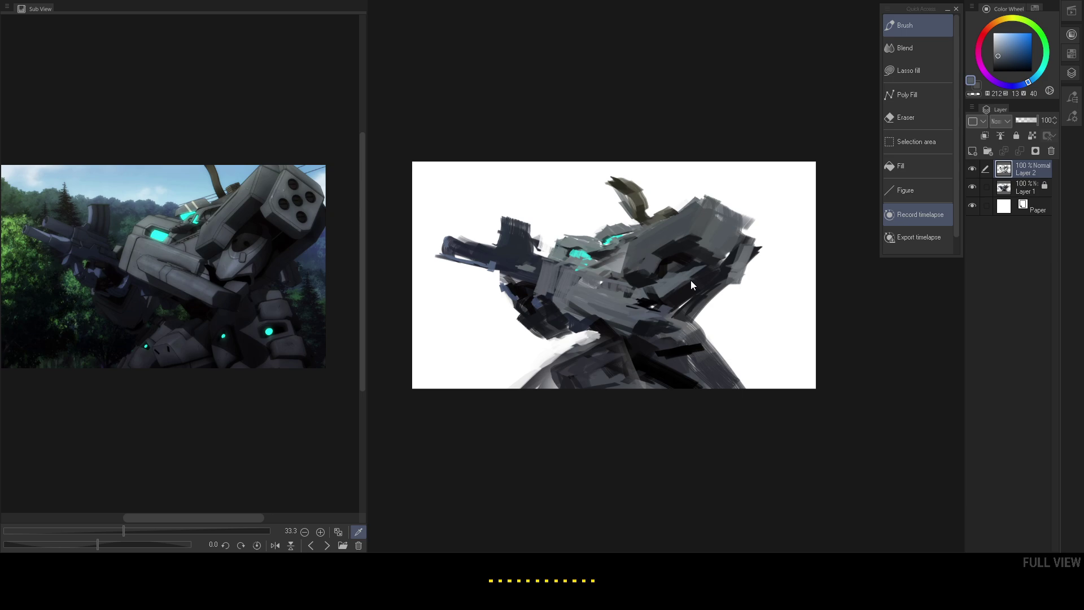
- Hide the Quick Access palette and touch up the lower hand with dark tones sampled from the painting
key(Tab)
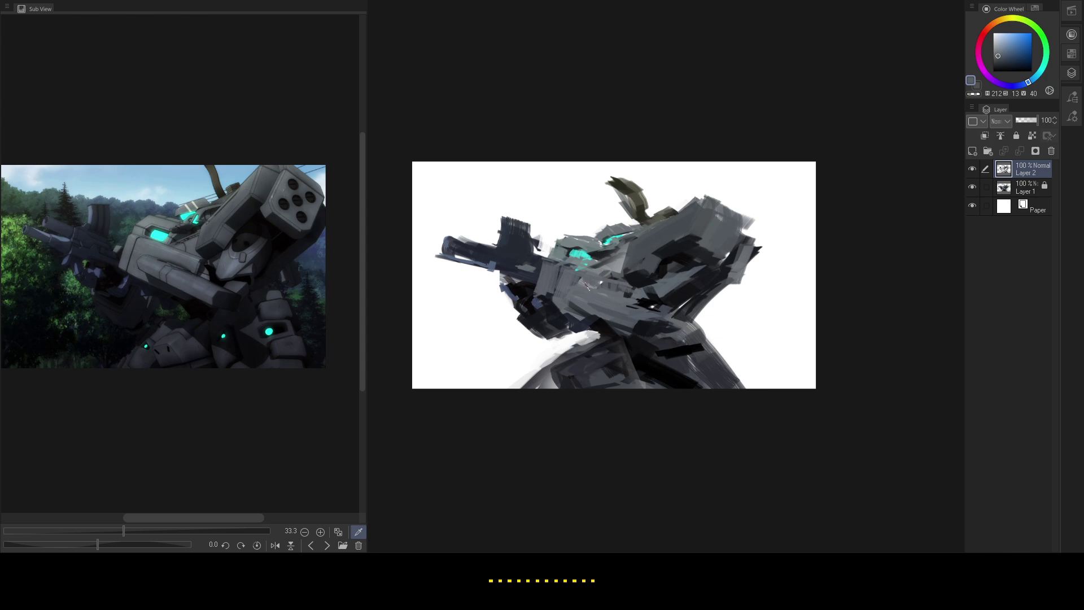
alt+click(548, 318)
alt+click(557, 327)
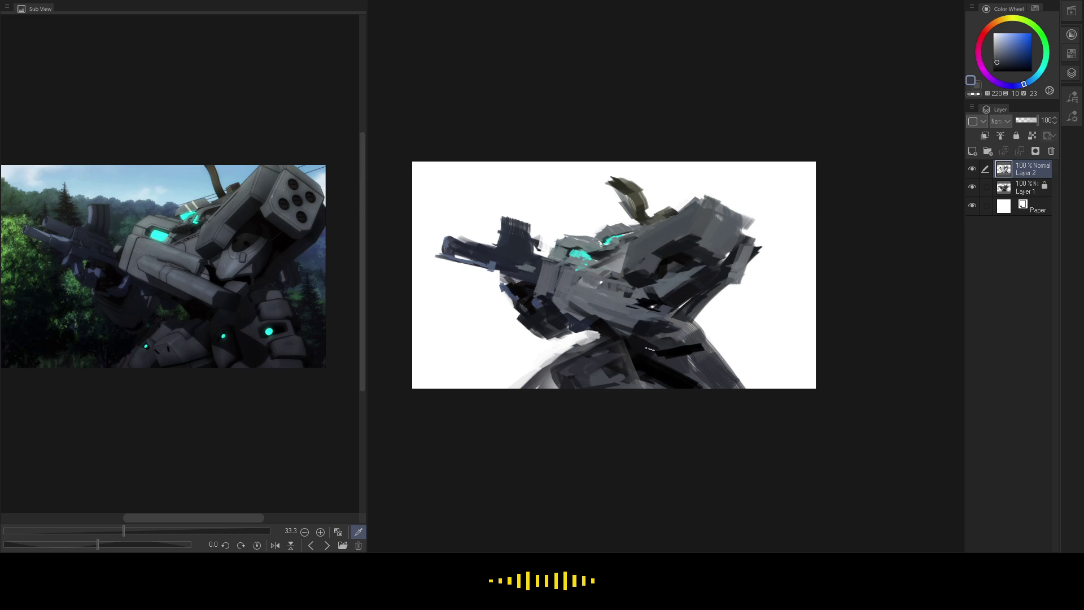
- Sample a dark grey from the reference's leg armour, enlarge the reference to 43.2% and widen the Sub View palette
drag(362, 410, 339, 396)
click(250, 318)
drag(249, 319, 258, 314)
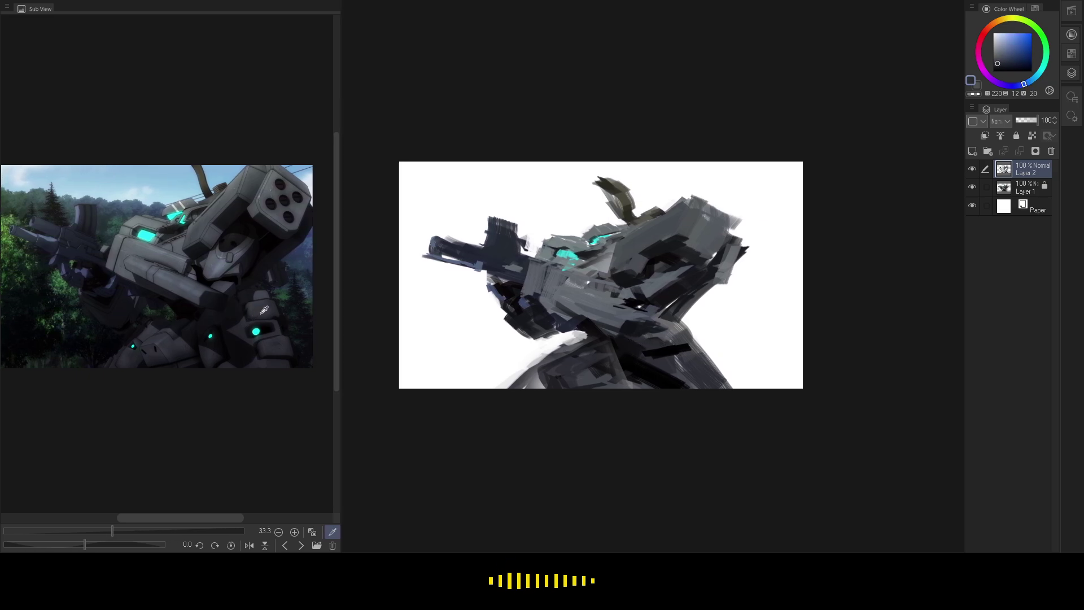
click(296, 531)
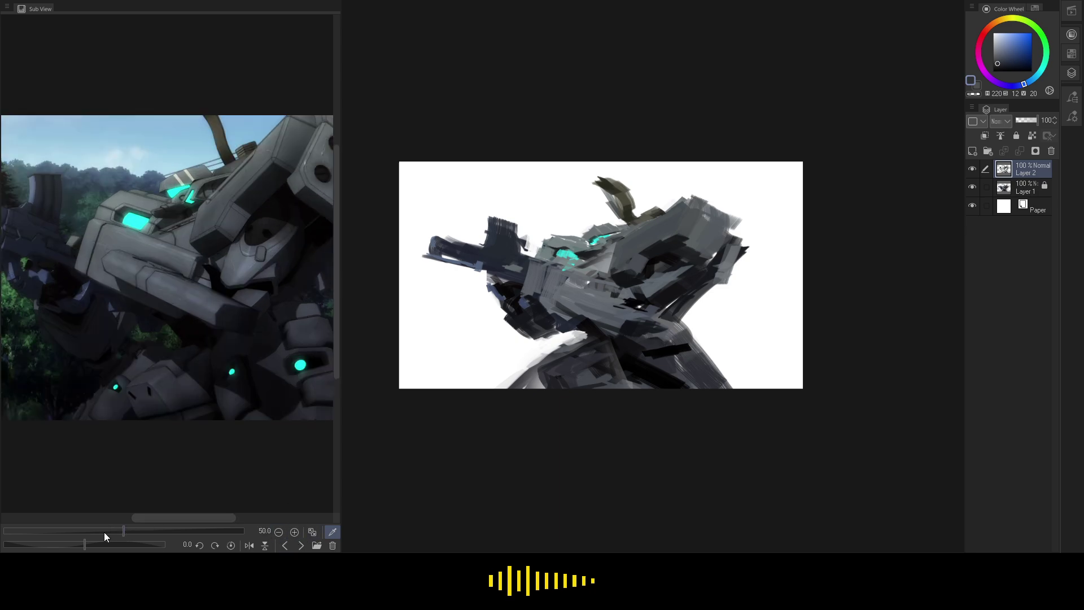
drag(124, 530, 120, 530)
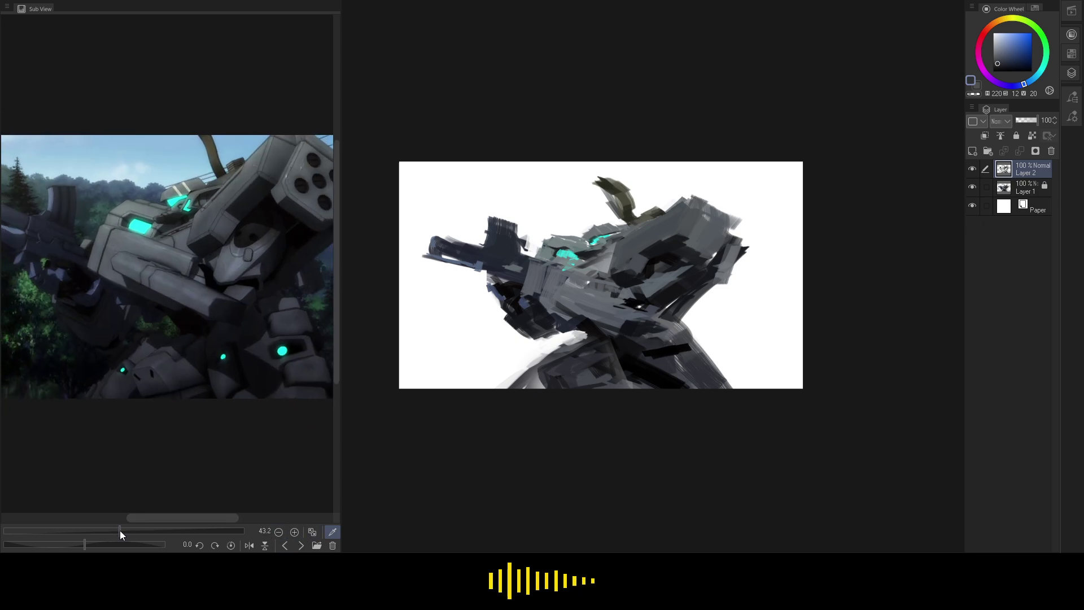
drag(337, 374, 380, 372)
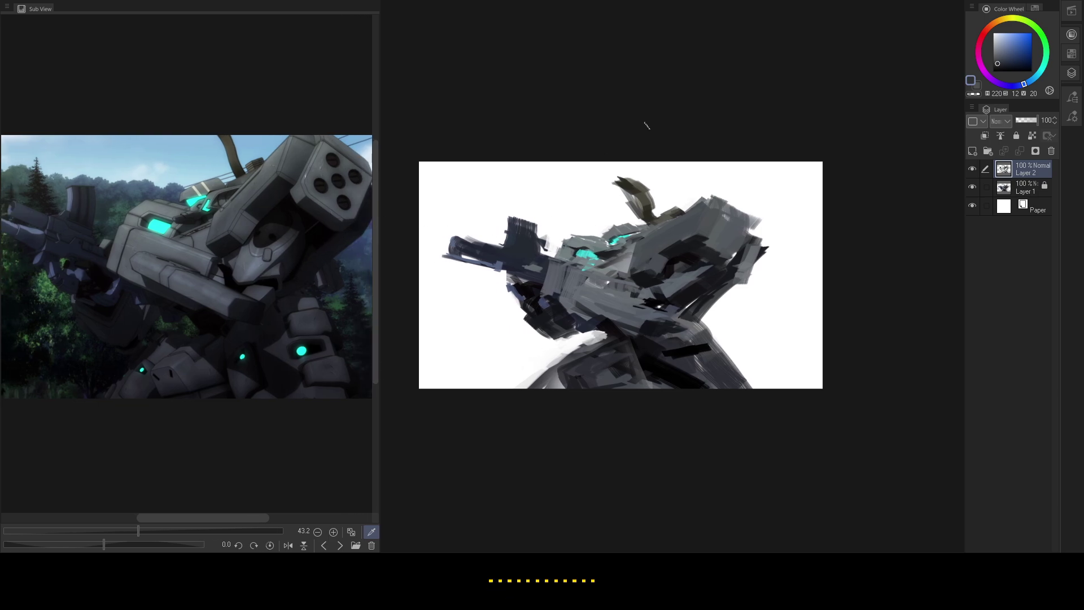
- Try a long diagonal dark grey stroke across the white area below the gun
mouse_move(645, 302)
mouse_down()
mouse_move(686, 299)
mouse_move(619, 299)
mouse_move(676, 294)
mouse_move(664, 298)
mouse_move(785, 251)
mouse_move(801, 230)
mouse_up()
drag(805, 223, 546, 366)
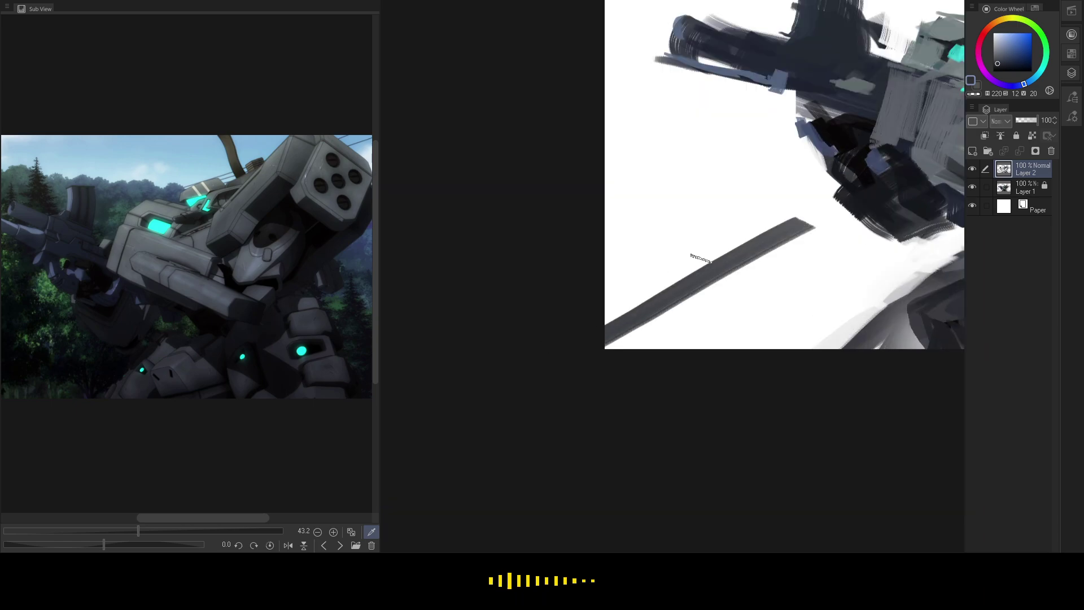
scroll(625, 273, up, 4)
mouse_move(682, 261)
mouse_down()
mouse_move(653, 305)
mouse_move(649, 282)
mouse_move(653, 298)
mouse_move(686, 313)
mouse_up()
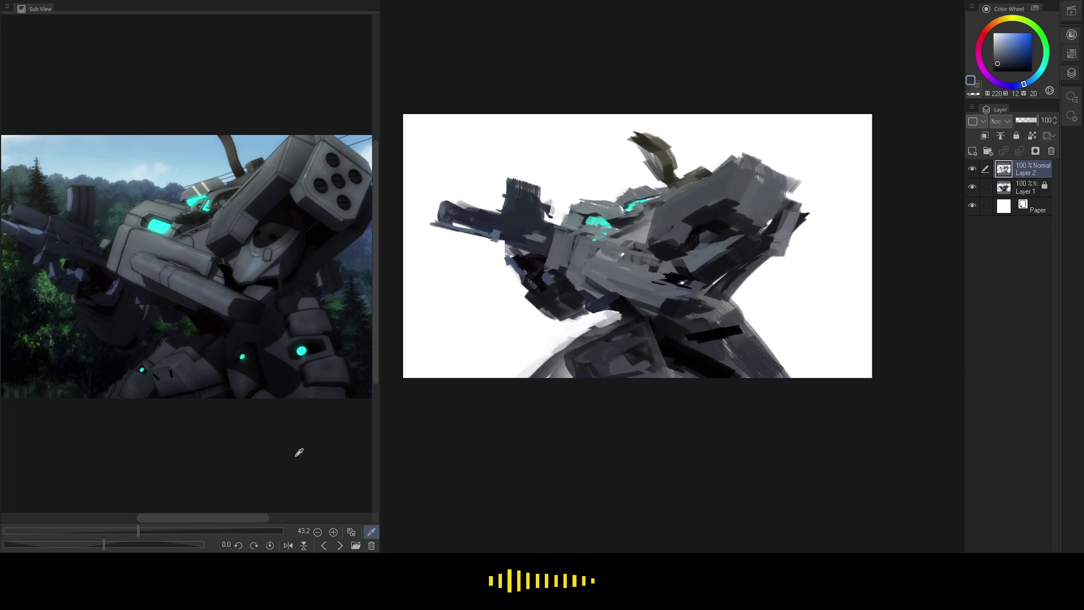
- Reduce the Sub View reference zoom to 33.3% and frame the whole canvas in the workspace
click(317, 532)
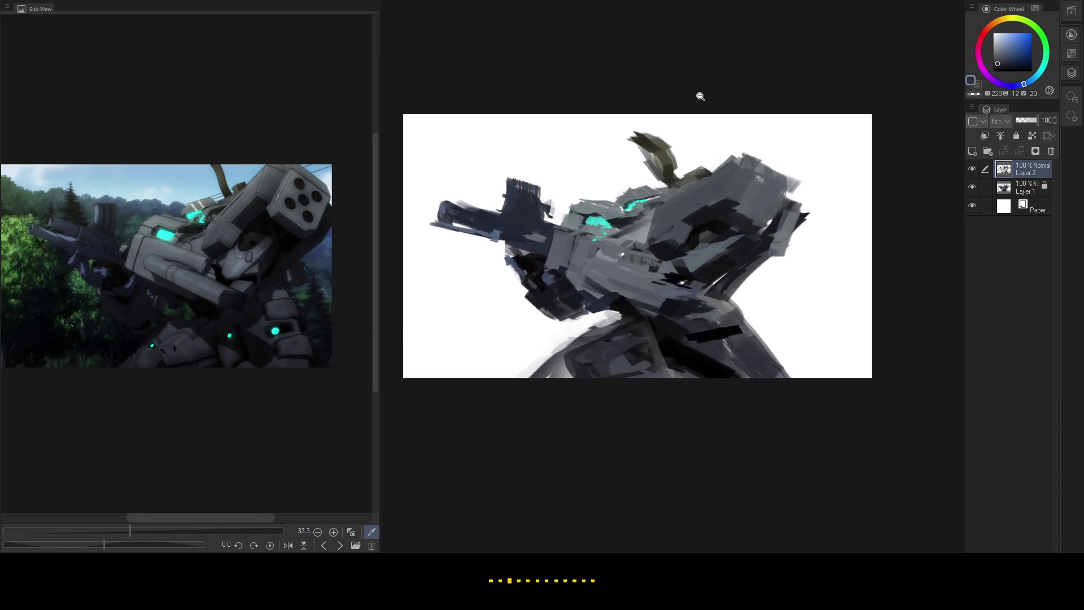
scroll(667, 223, down, 1)
scroll(667, 223, up, 1)
scroll(667, 223, down, 1)
mouse_move(667, 223)
mouse_down()
mouse_move(648, 269)
mouse_move(616, 254)
mouse_up()
scroll(624, 262, up, 1)
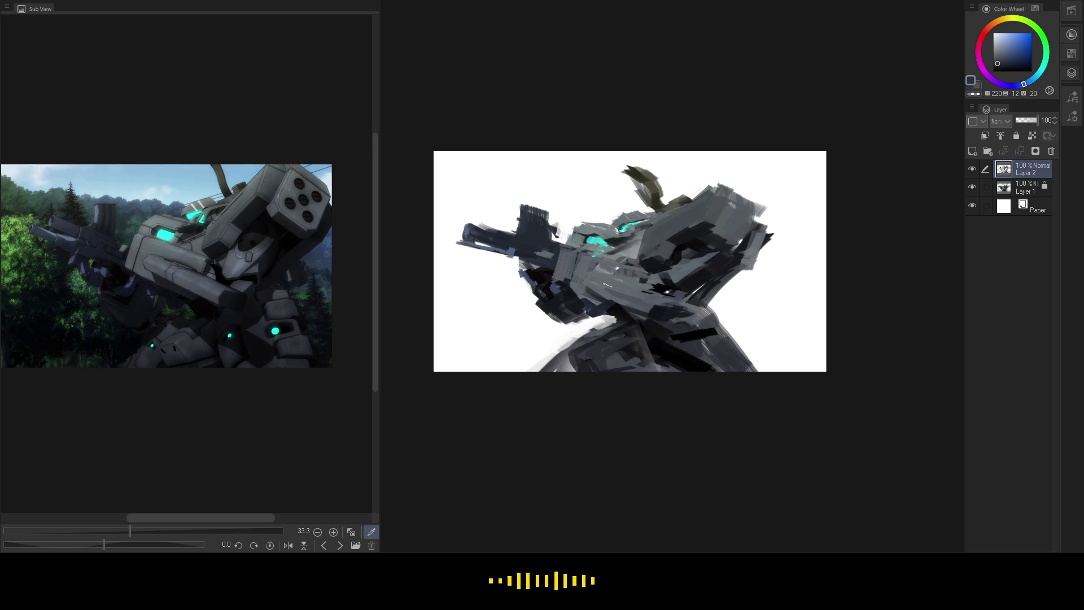
- Rework the forearm's underside and the nearby hand with sampled dark blues and greys, using transparent colour to cut in
alt+click(667, 313)
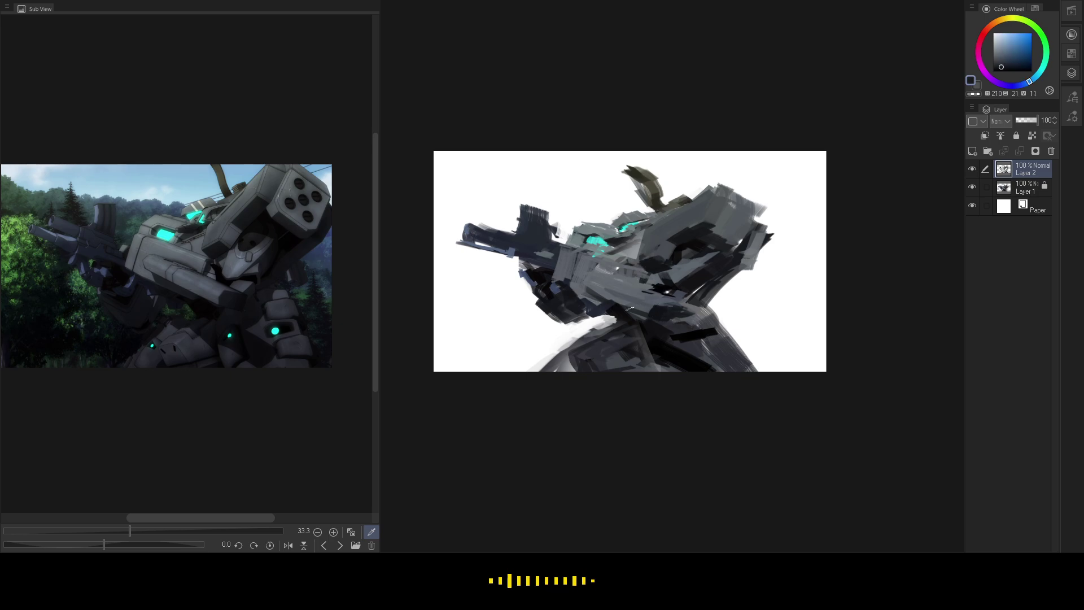
alt+click(594, 316)
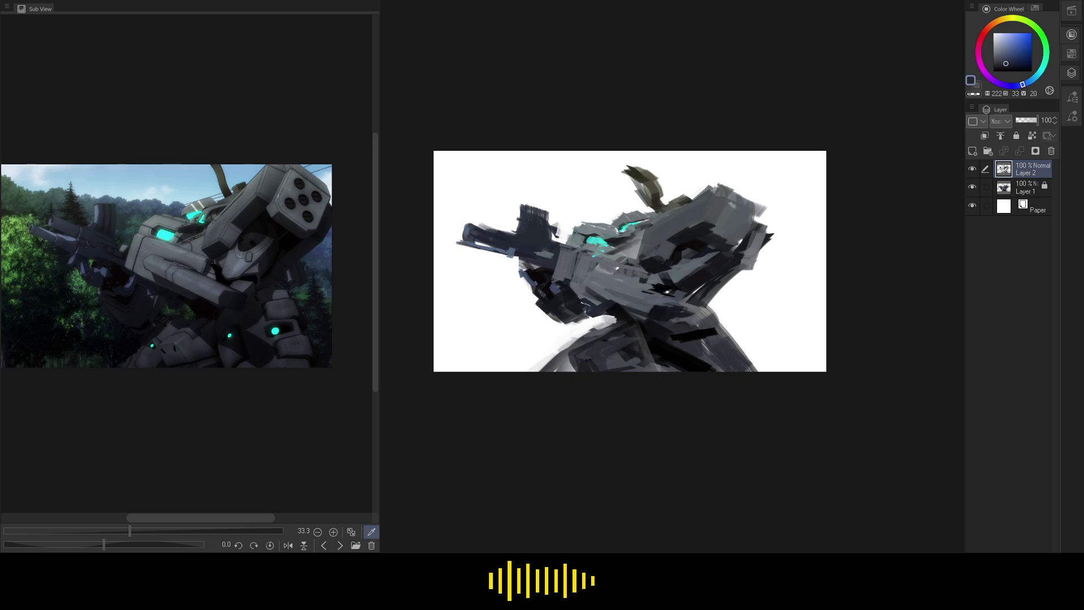
alt+click(592, 305)
key(c)
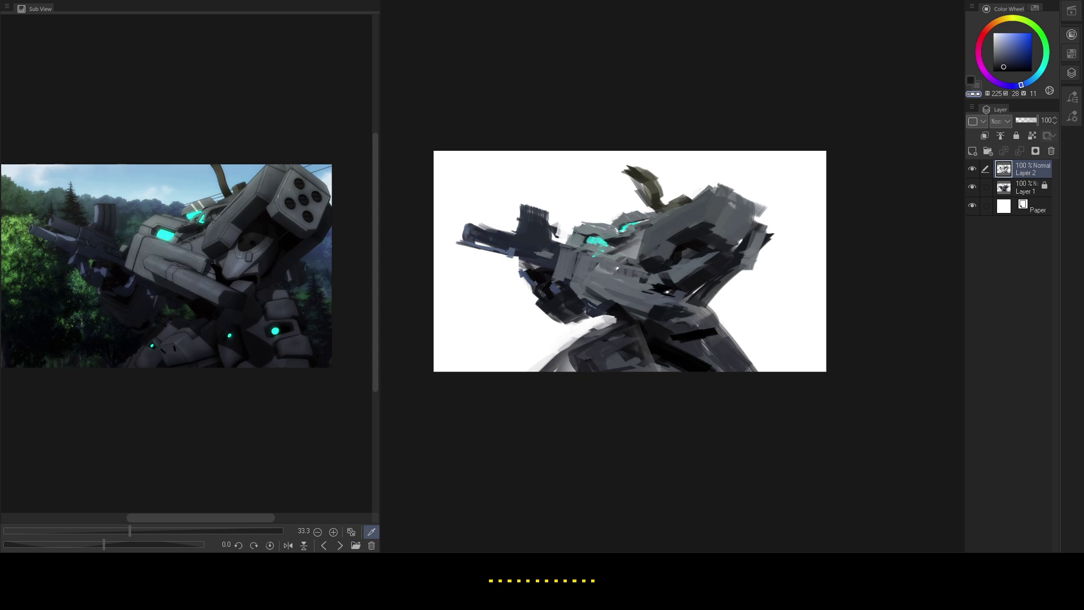
drag(613, 305, 595, 296)
alt+click(600, 295)
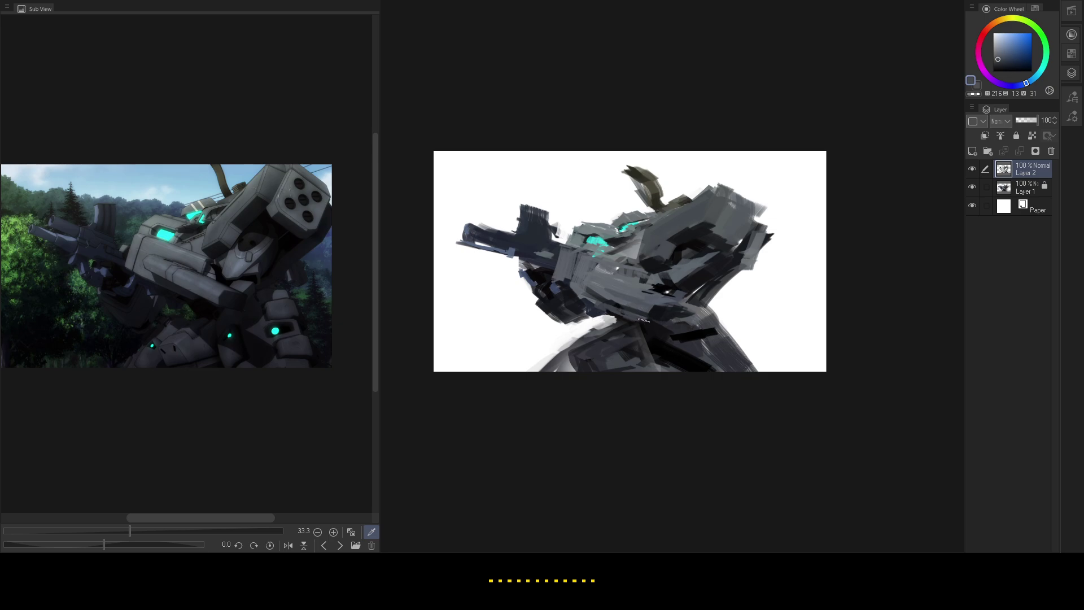
- Paint the elbow end of the forearm with near-black and mid grey tones sampled from the reference
click(236, 296)
alt+click(656, 314)
click(239, 295)
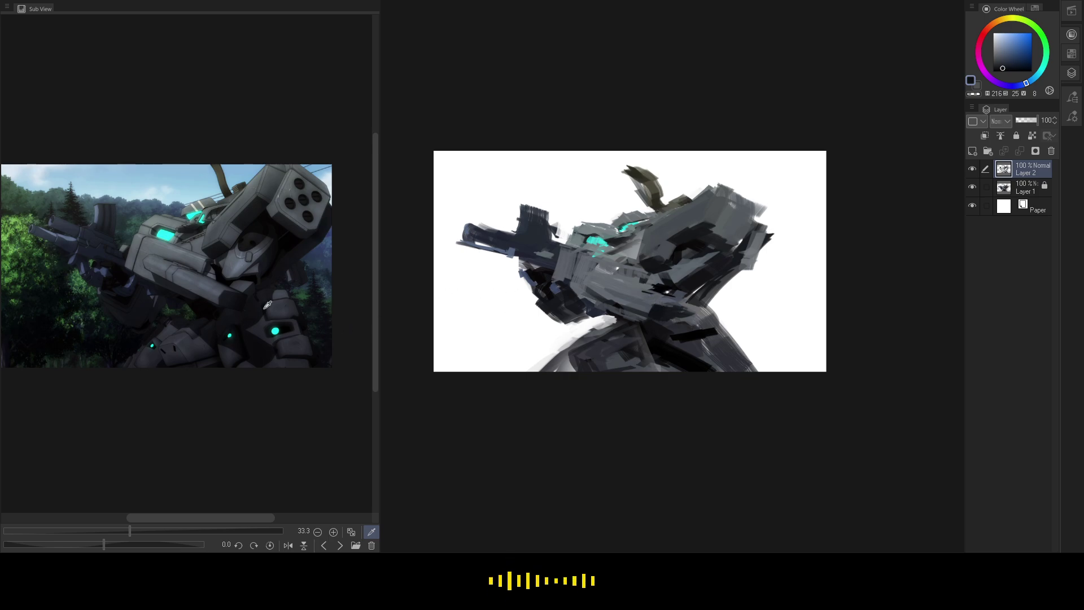
click(219, 282)
click(220, 281)
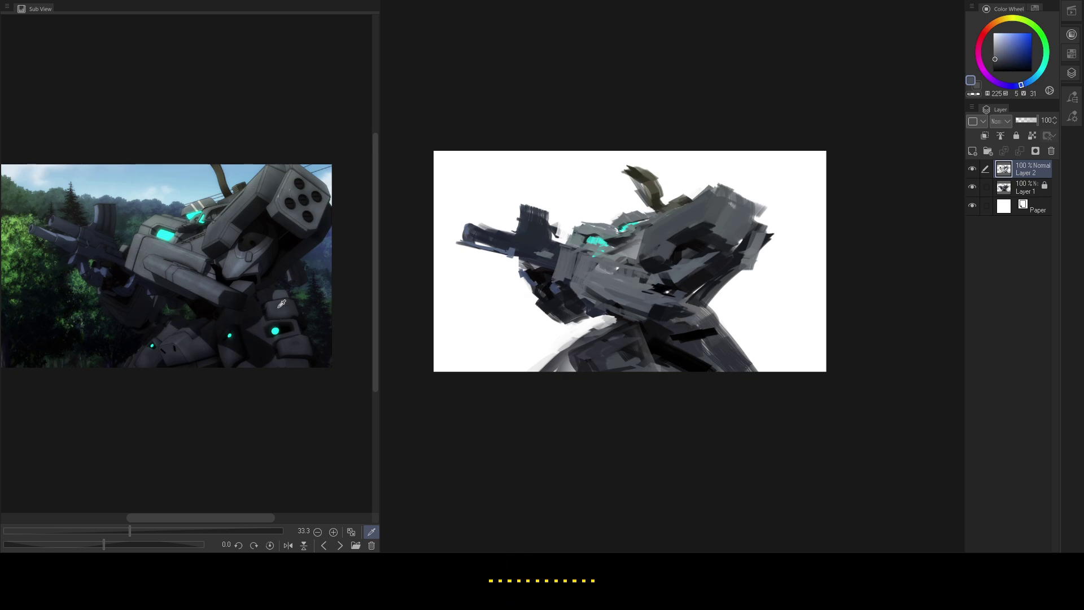
- Shape the white gap between the forearm and the thigh with white and grey tones sampled from the canvas
alt+click(565, 332)
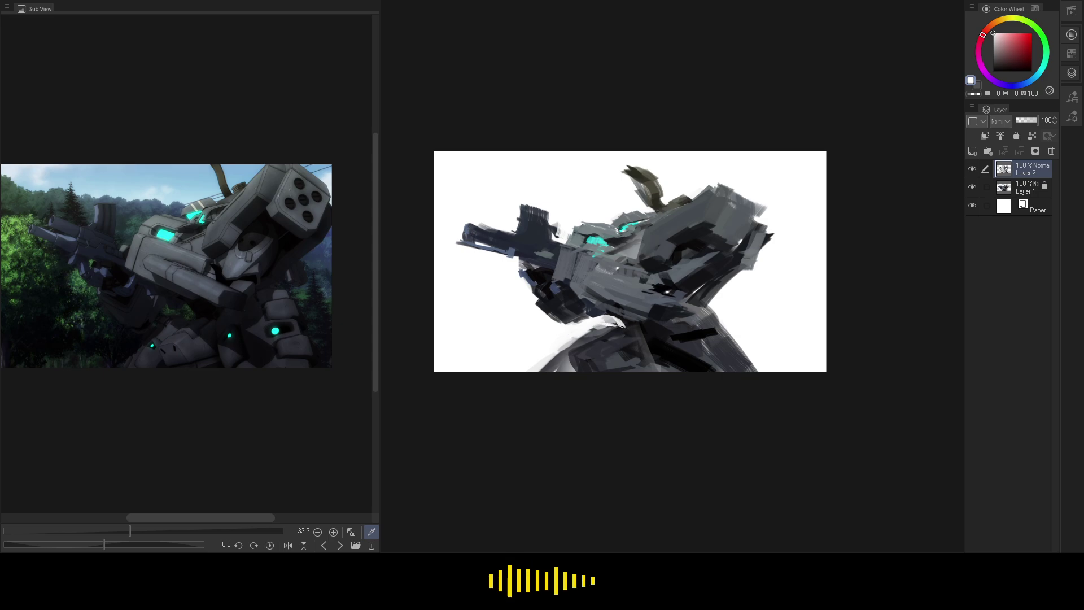
alt+click(613, 322)
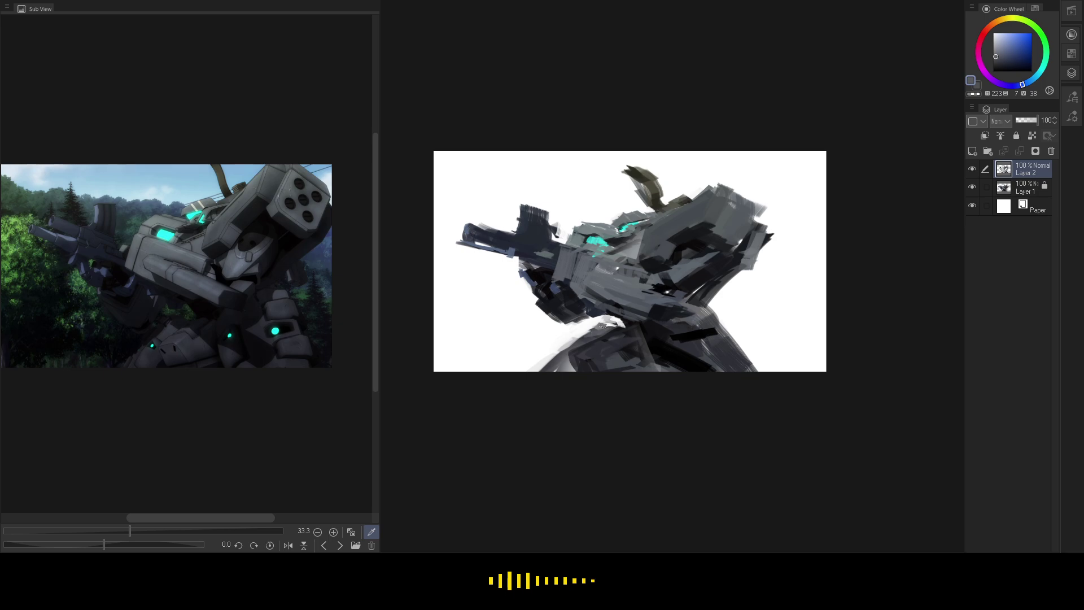
alt+click(615, 326)
alt+click(602, 327)
alt+click(603, 325)
alt+click(616, 322)
- Add near-black from the reference where the thigh meets the forearm, trim it with white, and touch up the forearm in grey
click(201, 322)
click(211, 308)
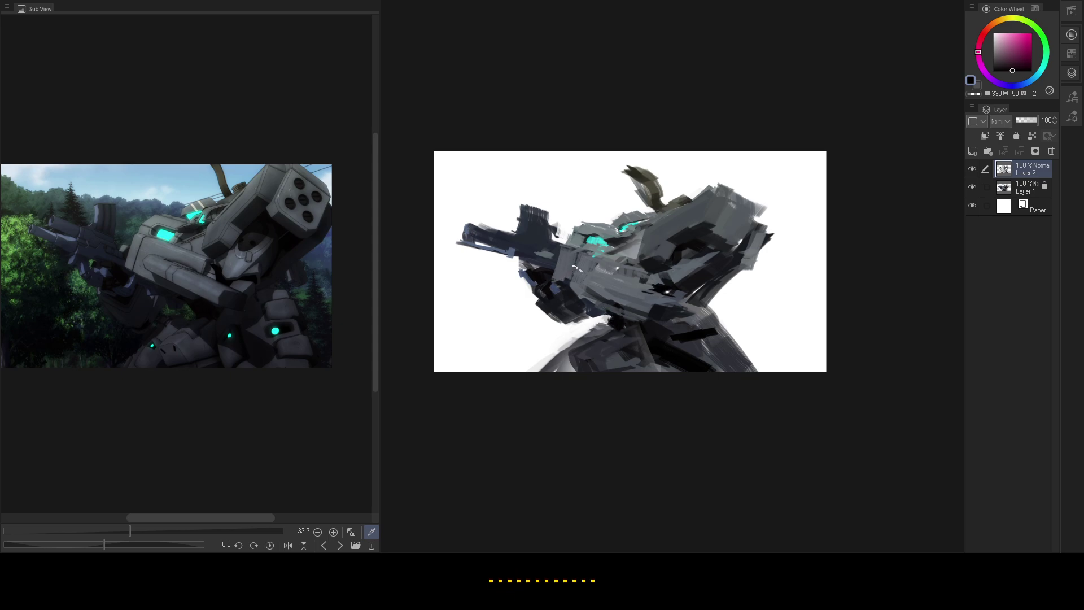
click(594, 321)
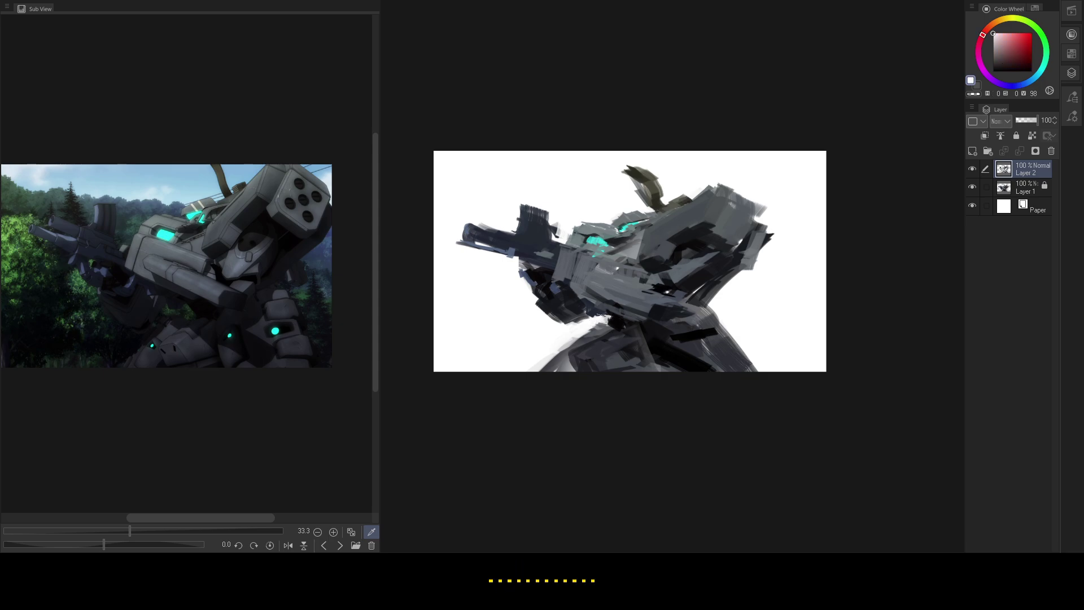
drag(602, 314, 601, 324)
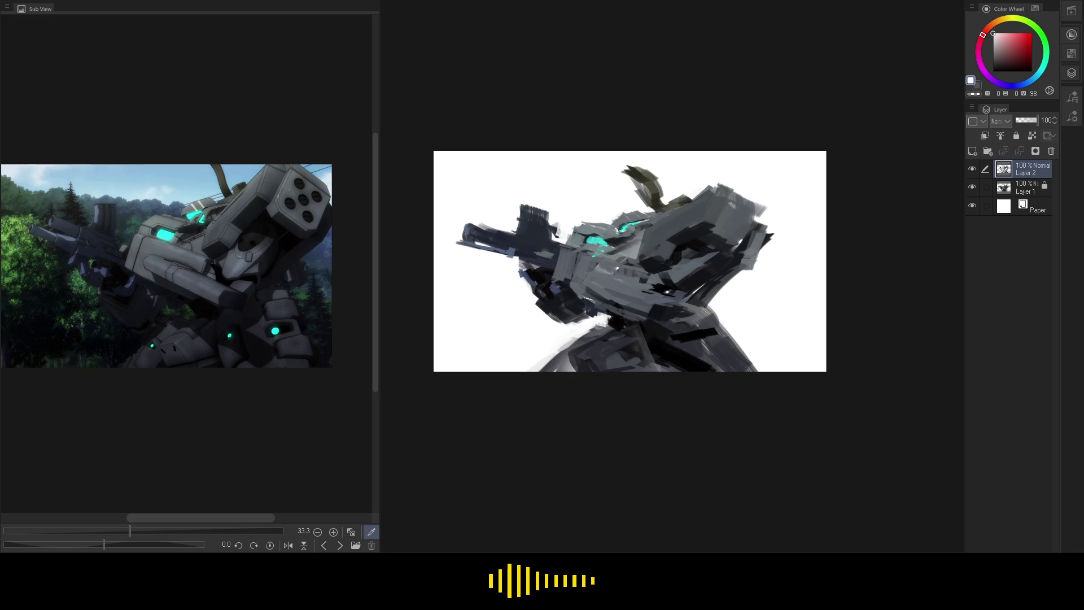
alt+click(574, 277)
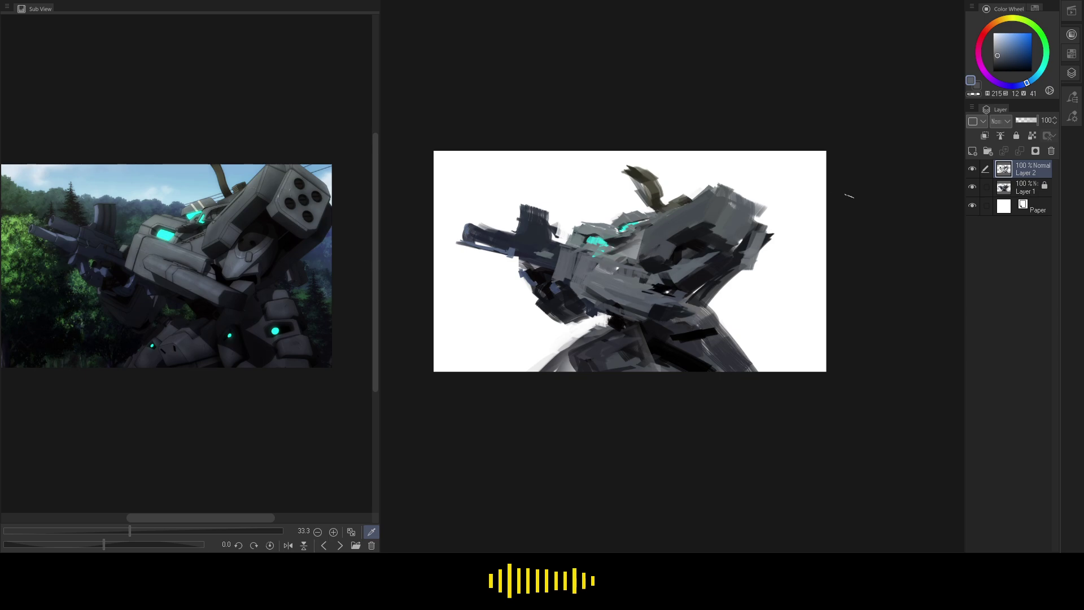
- Darken the front end of the shoulder launcher with near-black and dark blue-grey tones sampled from the reference
click(240, 238)
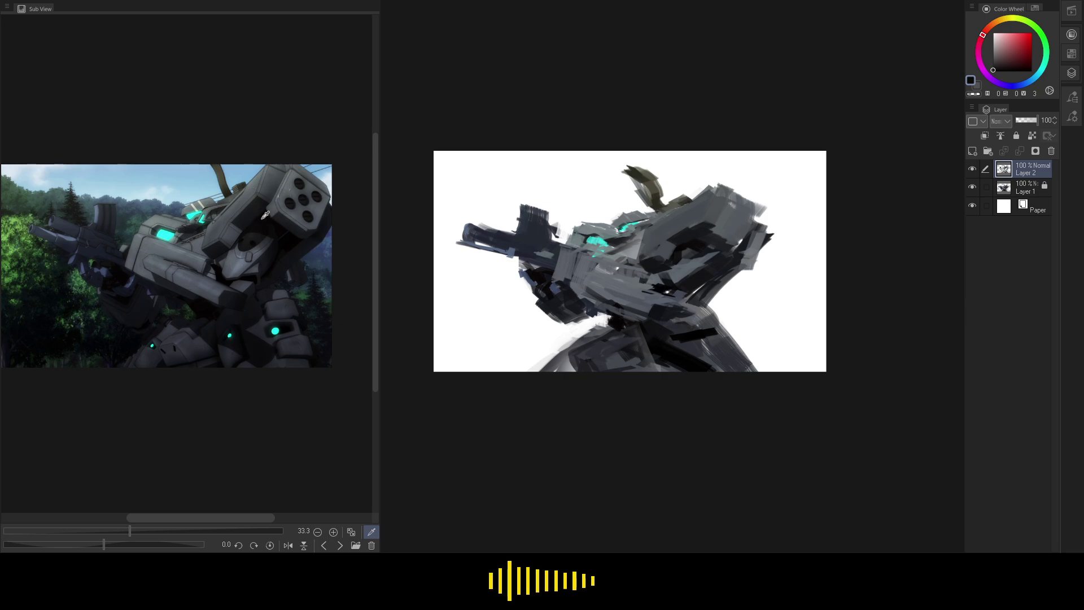
click(255, 213)
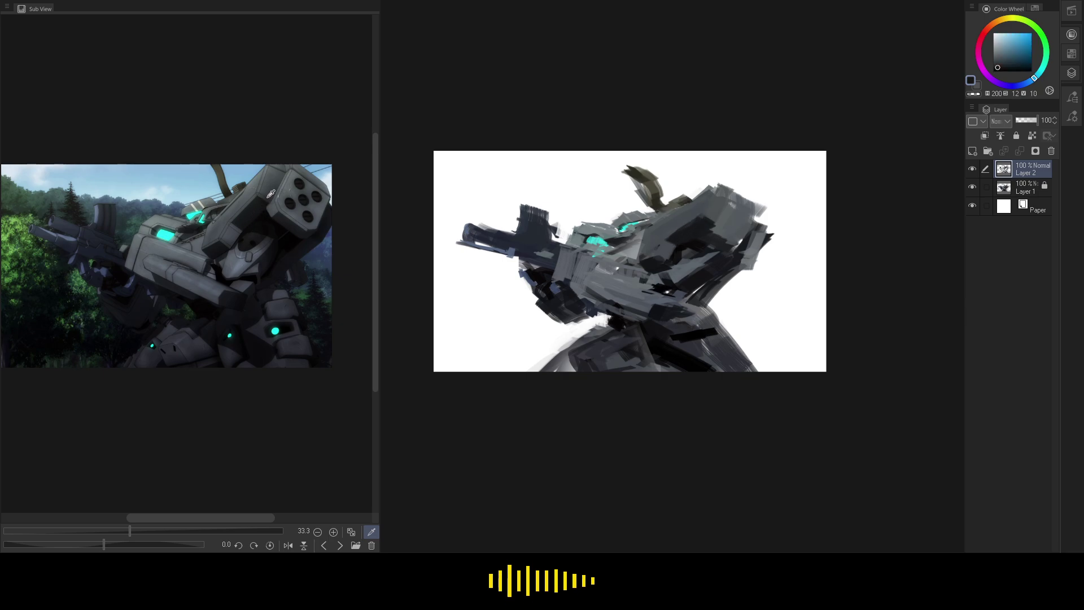
click(276, 181)
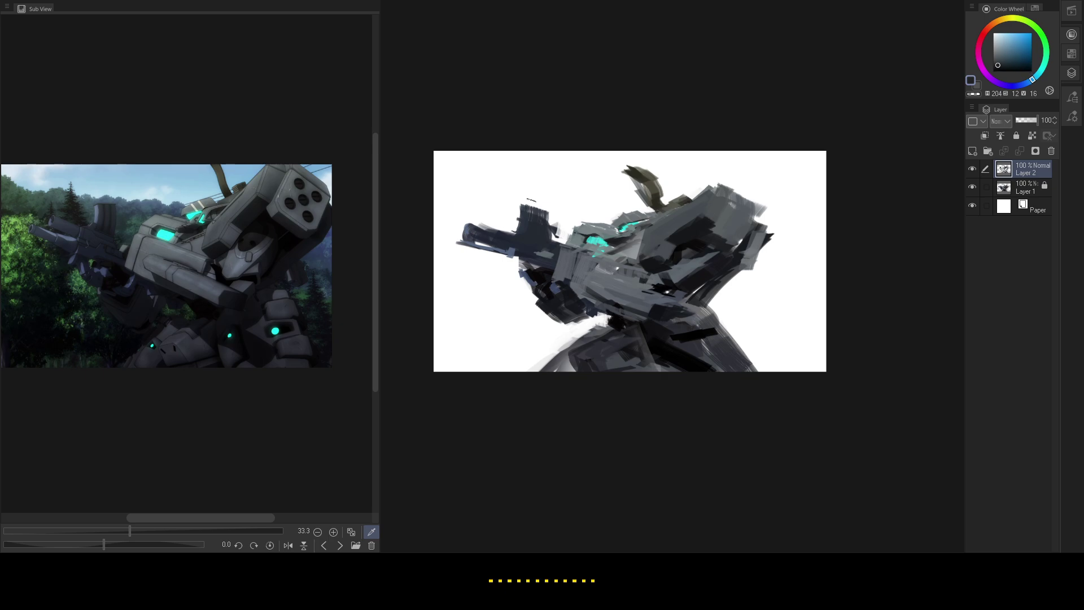
click(278, 180)
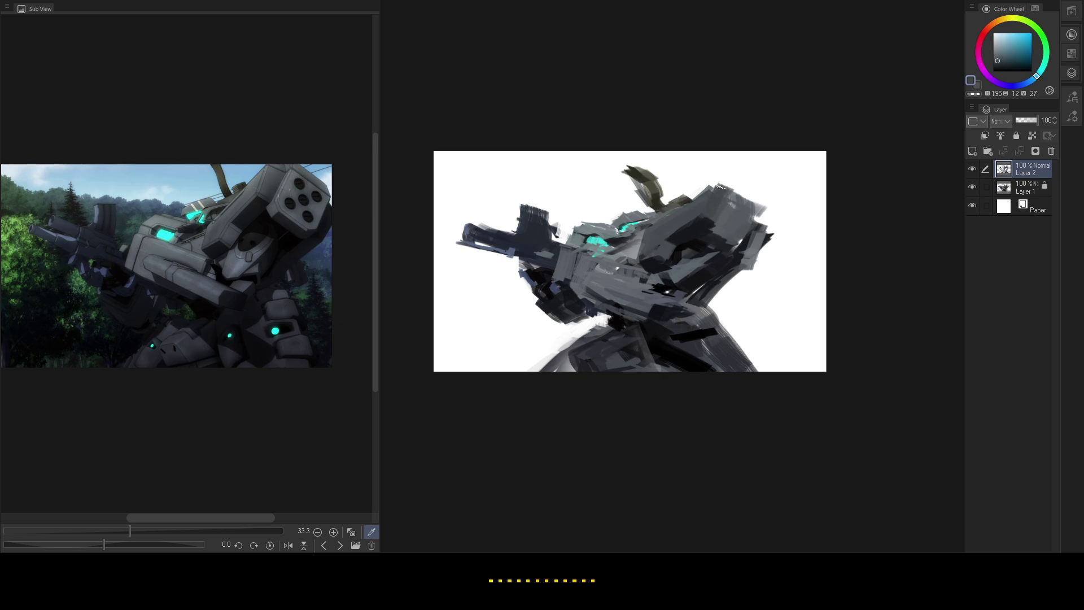
- Refine the launcher's side and upper edge with blue-grey tones sampled from the reference and the canvas
click(257, 207)
alt+click(674, 227)
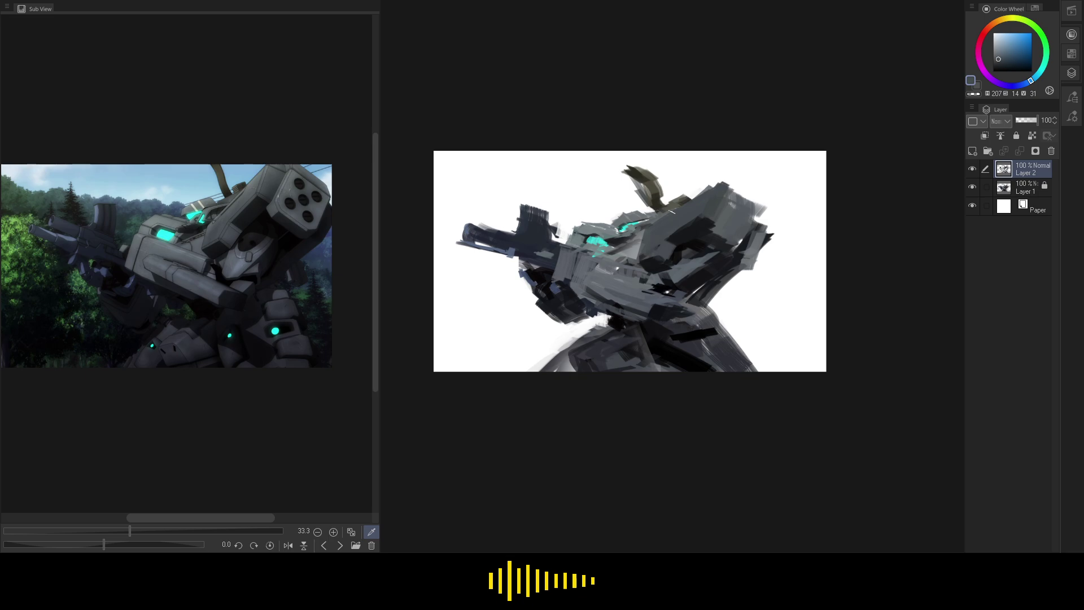
click(259, 182)
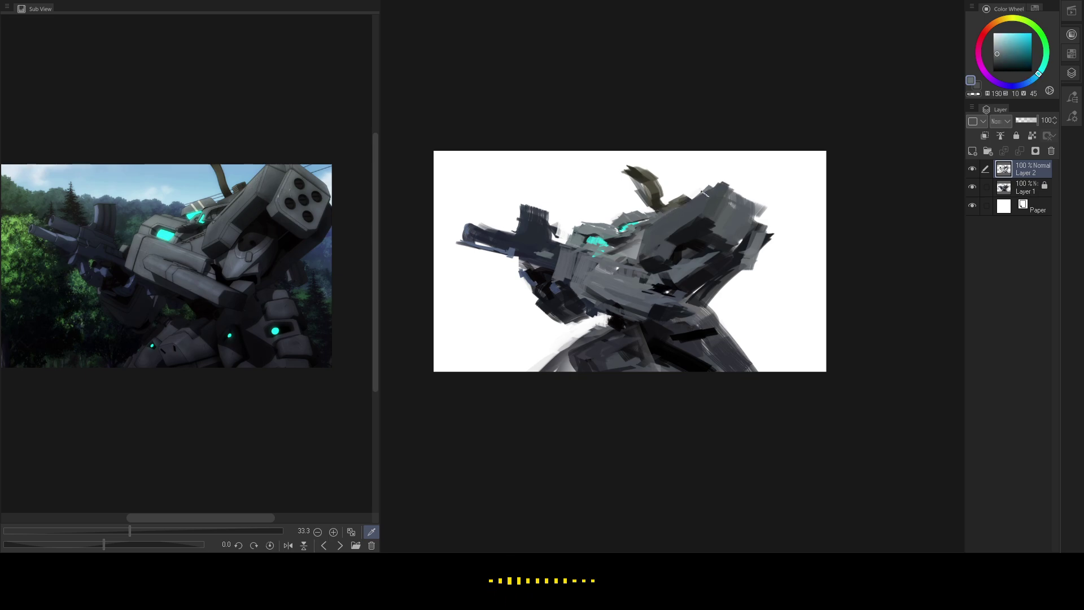
alt+click(706, 192)
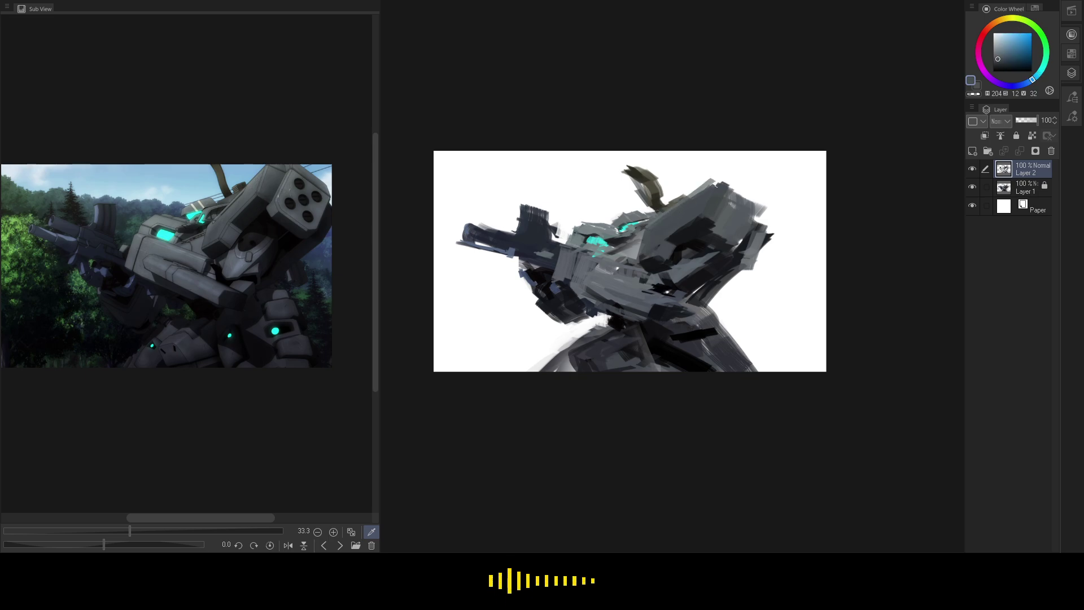
- Rework the mecha's rear edge below the launcher with sampled dark blue and trim its outer contour with white
click(290, 218)
click(329, 219)
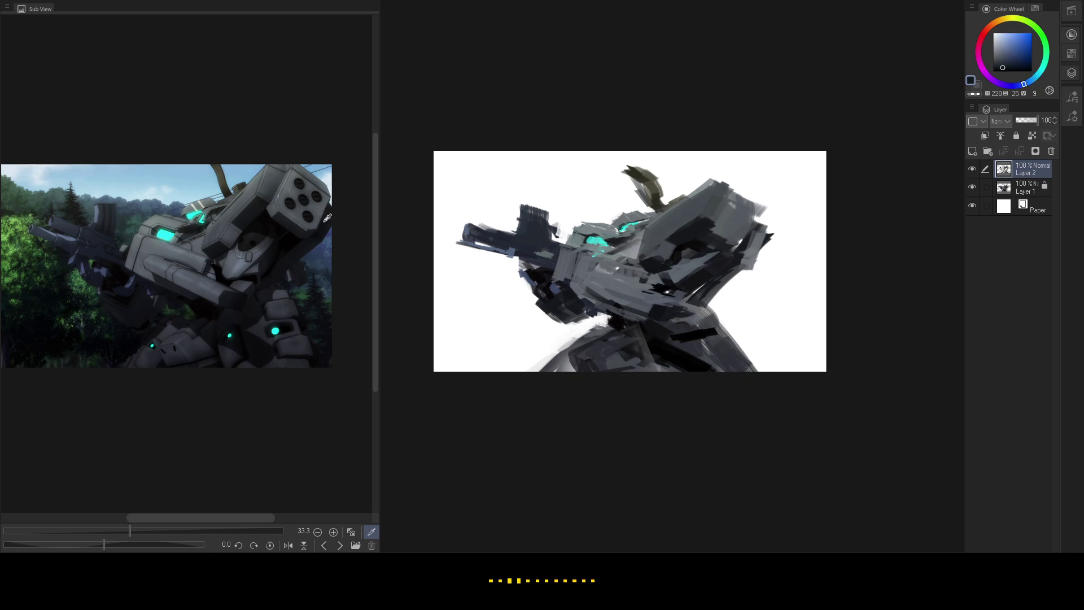
alt+click(776, 237)
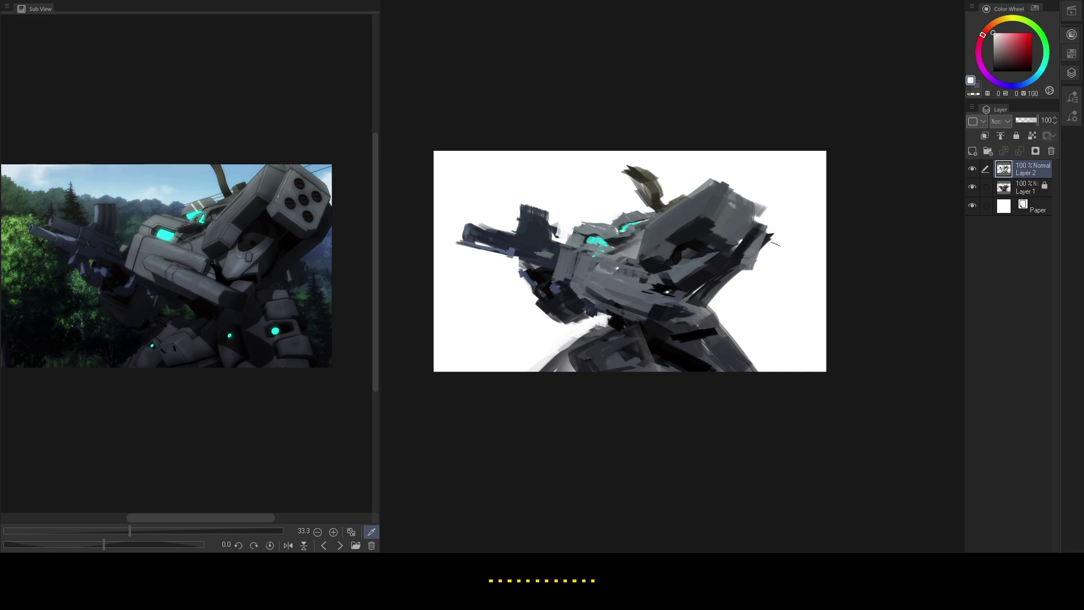
mouse_move(772, 248)
mouse_down()
mouse_move(767, 232)
mouse_move(759, 266)
mouse_up()
- Paint the shadowed area beneath the launcher with near-black blues and a mid blue-grey sampled from the reference
click(304, 270)
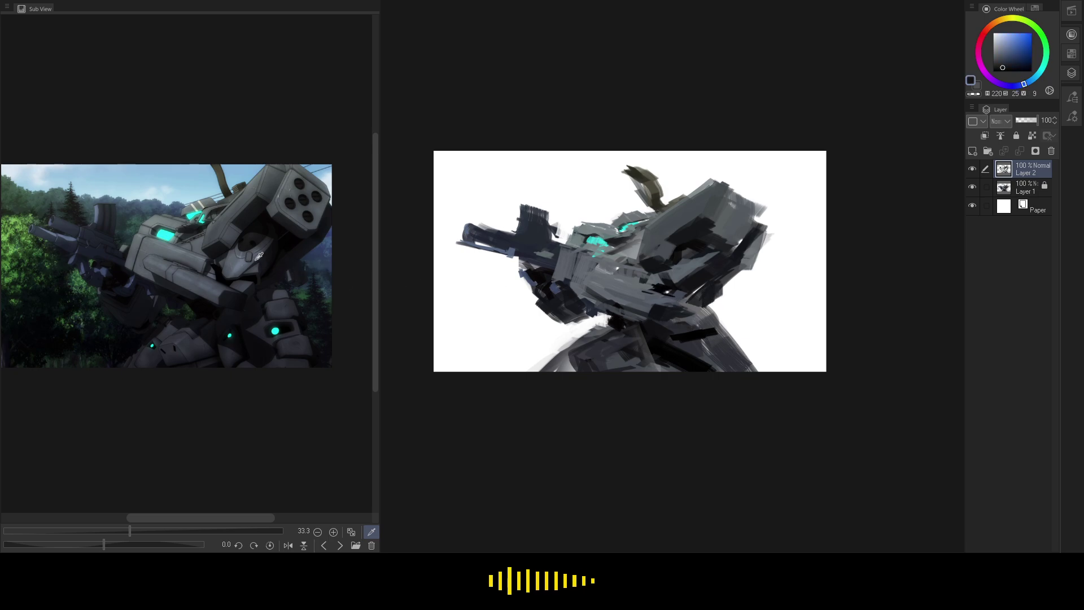
click(284, 263)
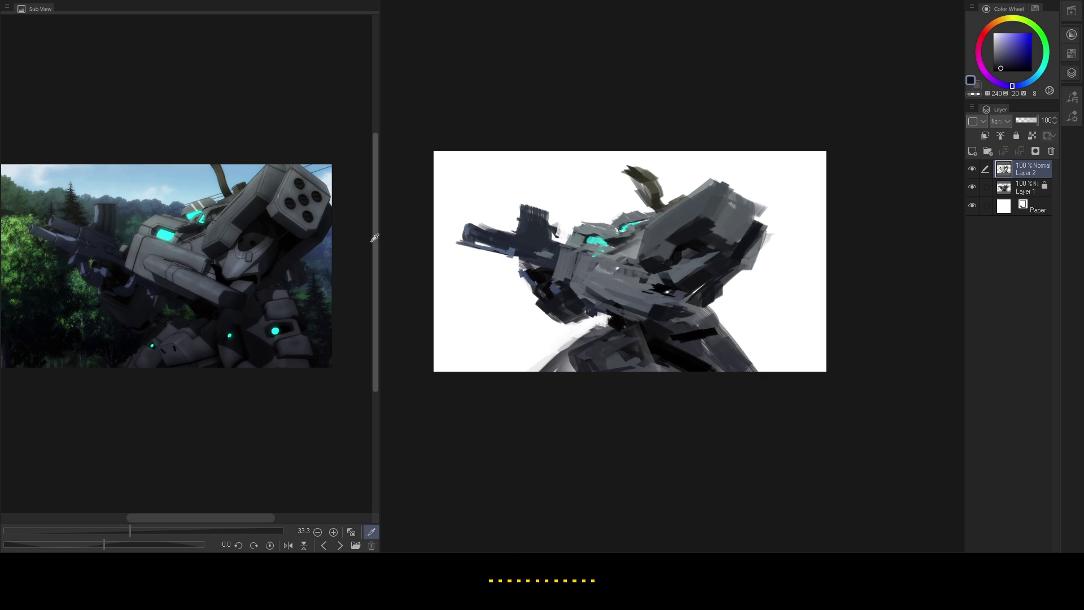
click(286, 257)
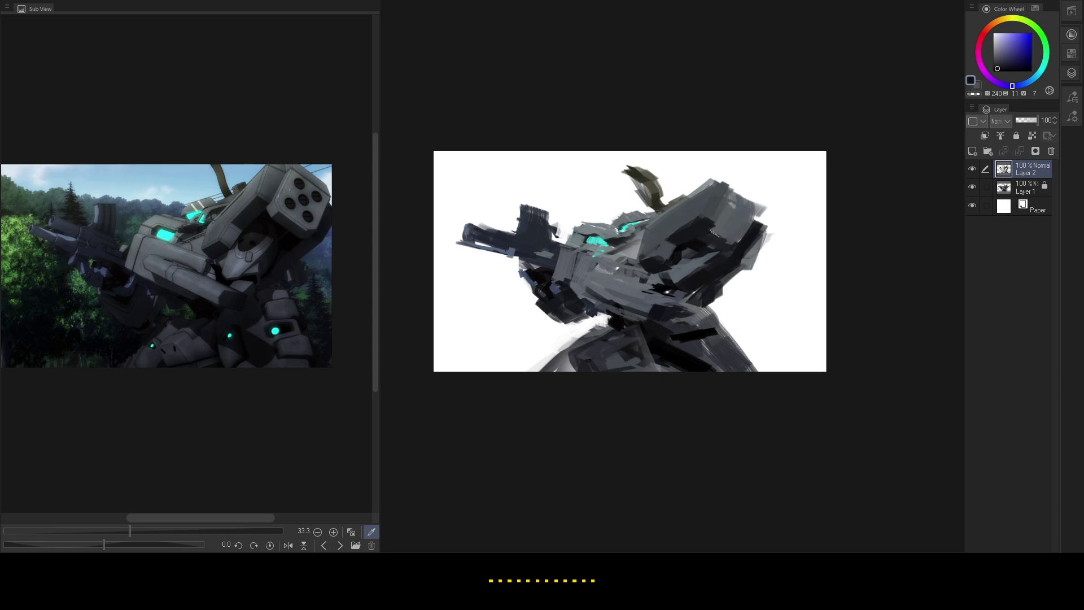
click(249, 255)
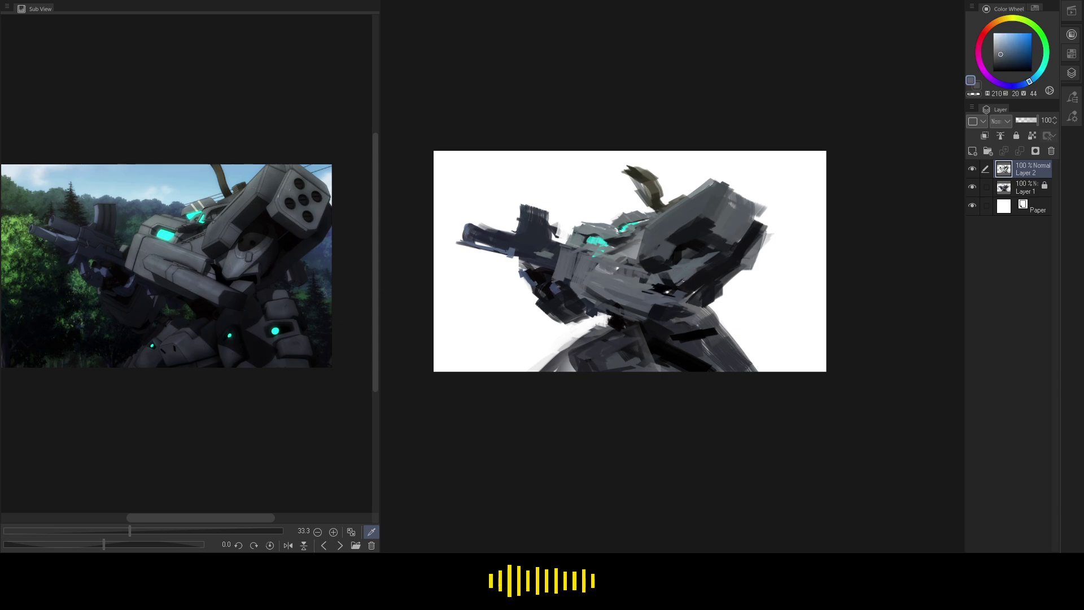
- Refine the shoulder joint beneath the missile launcher with blue-grey and near-black strokes, using colours sampled from the reference and painting
click(249, 265)
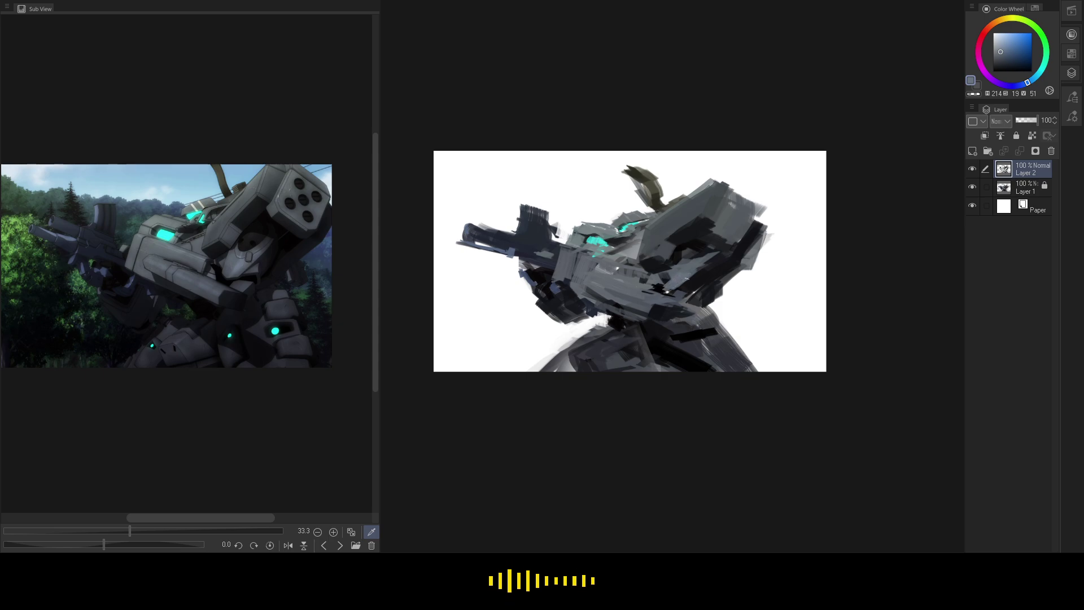
alt+click(681, 279)
alt+click(681, 269)
click(256, 237)
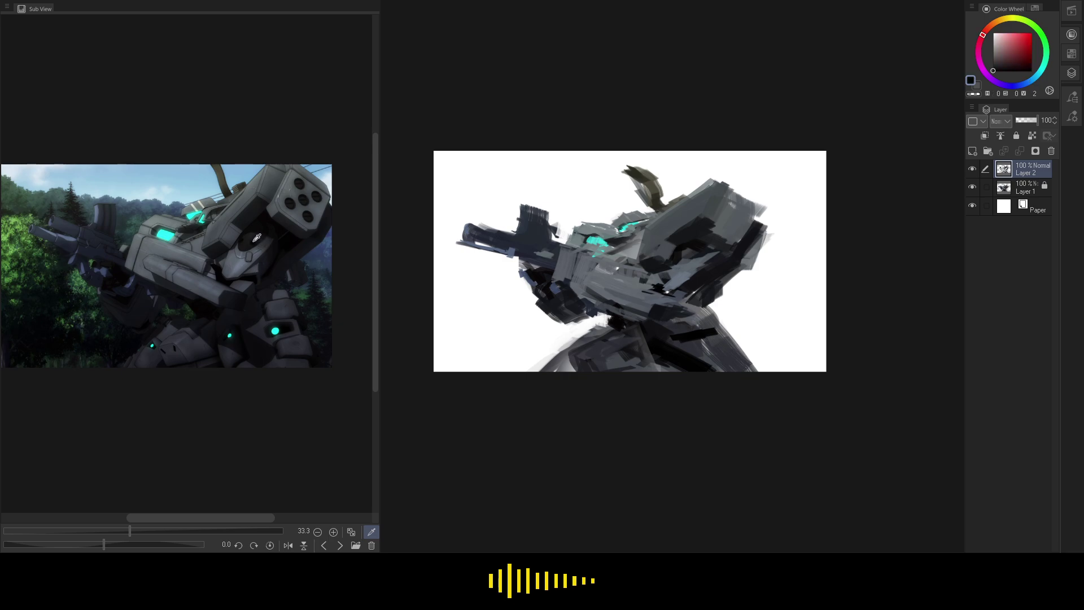
click(254, 232)
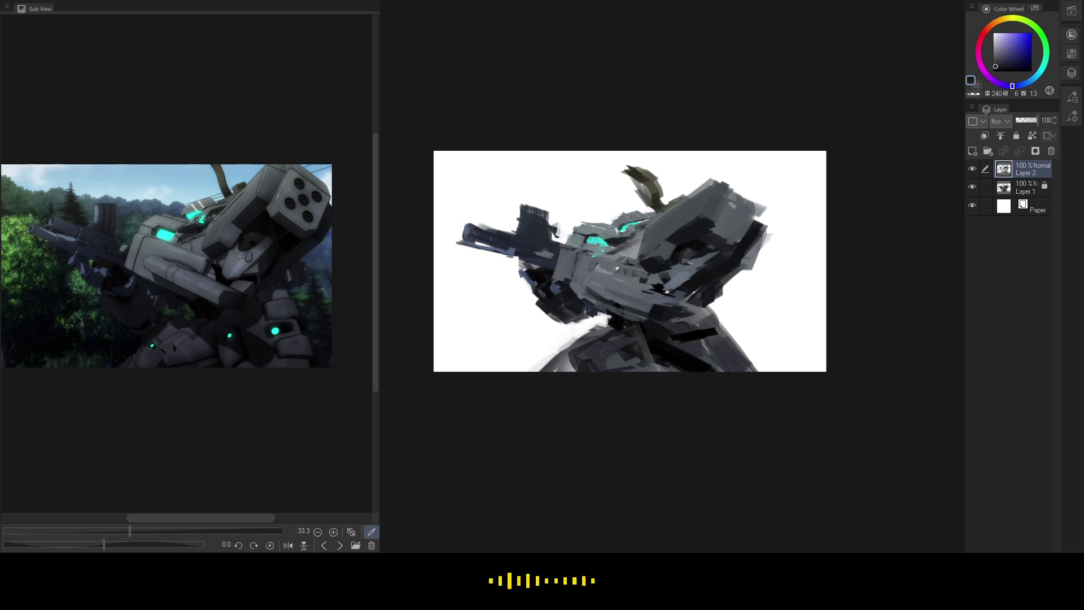
drag(685, 253, 691, 259)
alt+click(690, 253)
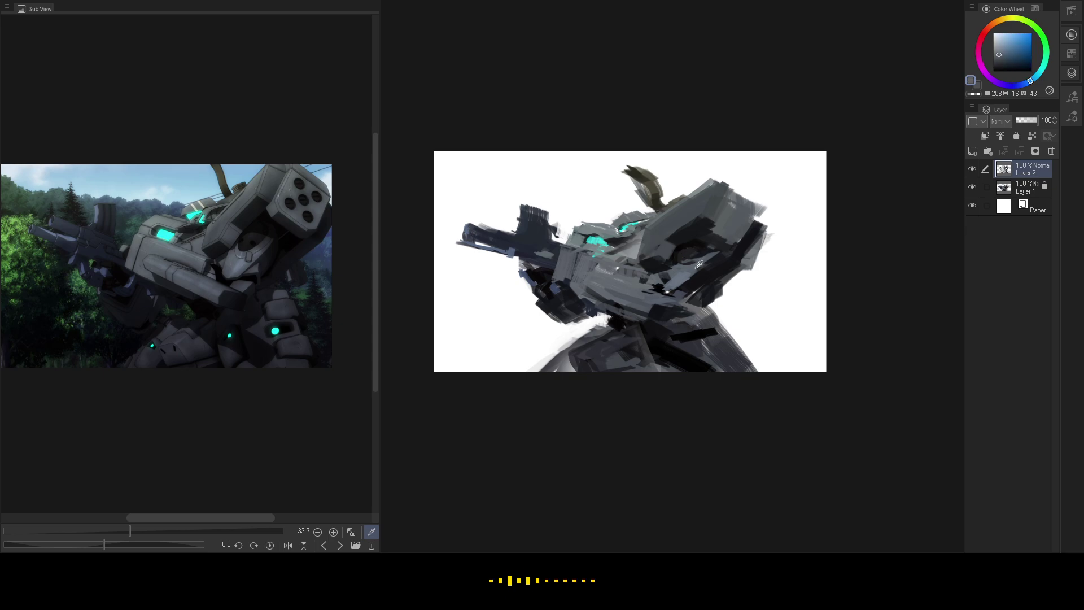
- Rework the shadows on the rear side of the shoulder joint with near-black and dark blue-grey tones
click(278, 266)
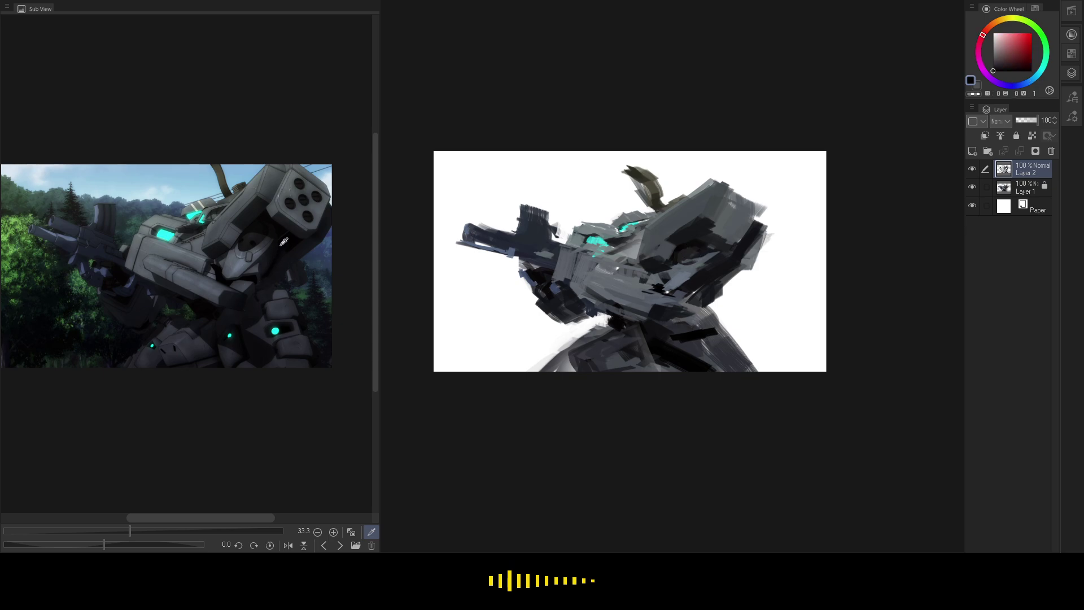
alt+click(782, 243)
alt+click(707, 252)
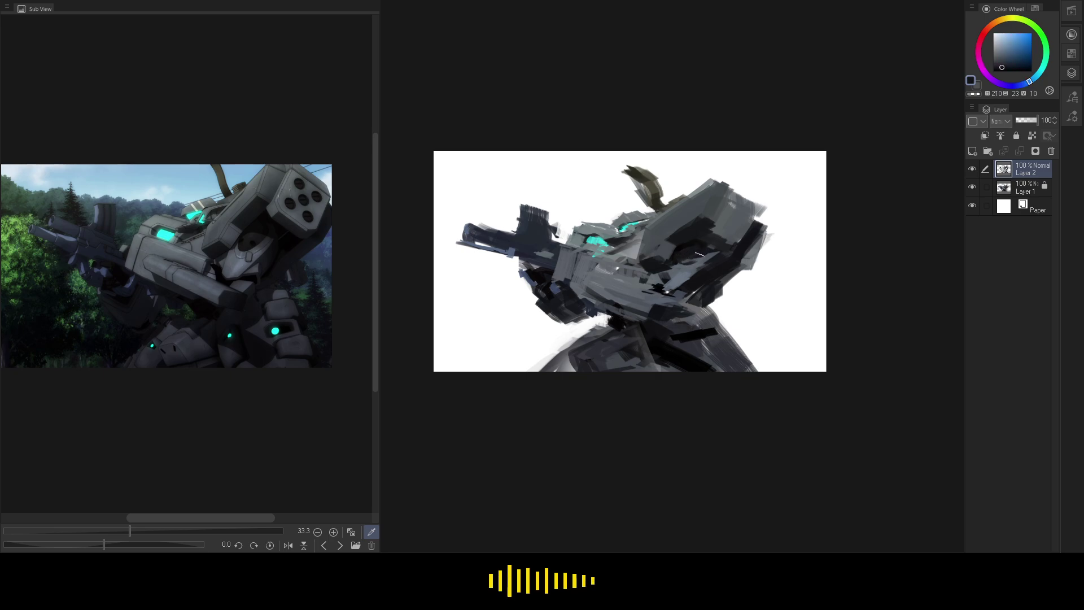
alt+click(706, 257)
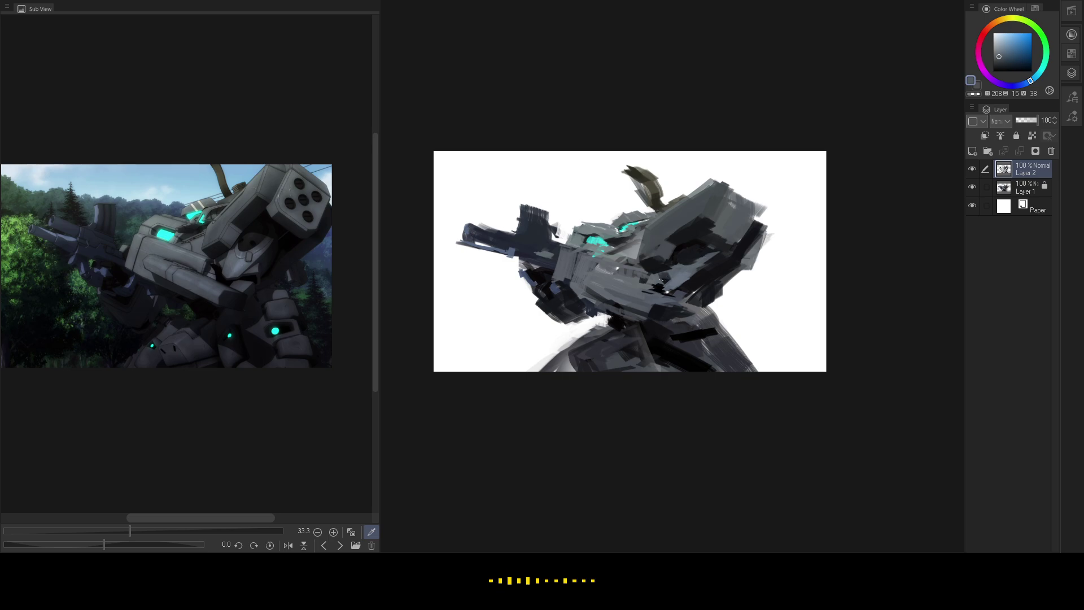
- Paint the dark gap between the upper arm and torso with black and grey-blue sampled from the reference
click(224, 278)
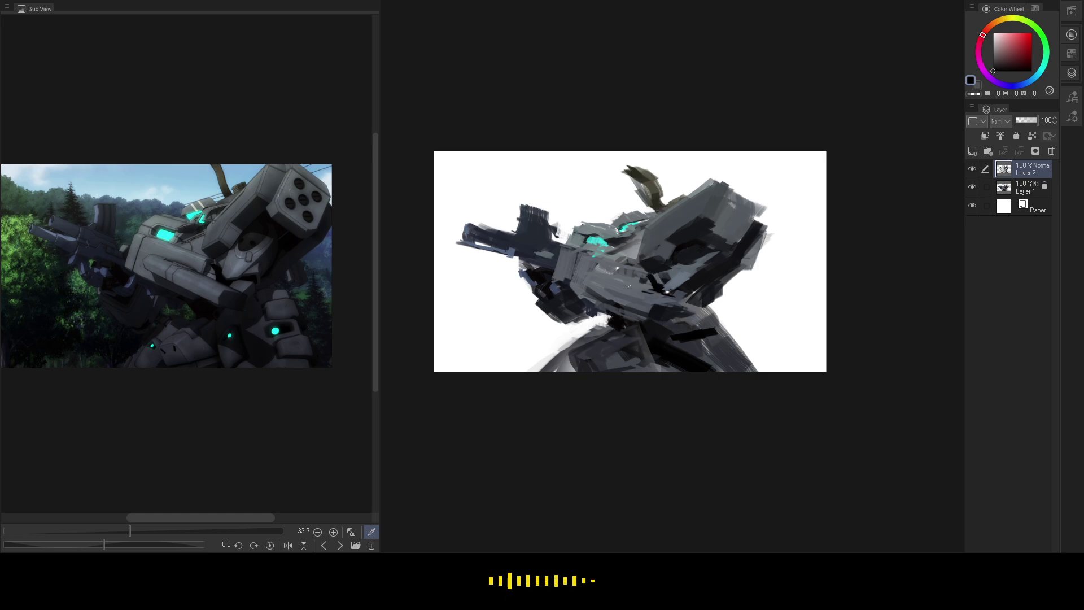
click(257, 266)
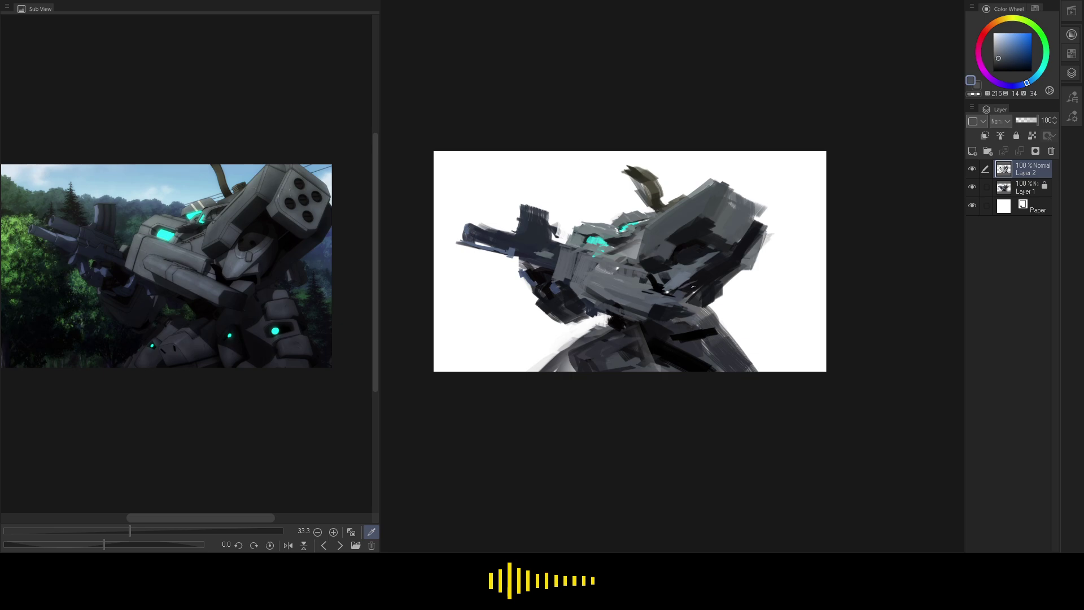
alt+click(657, 285)
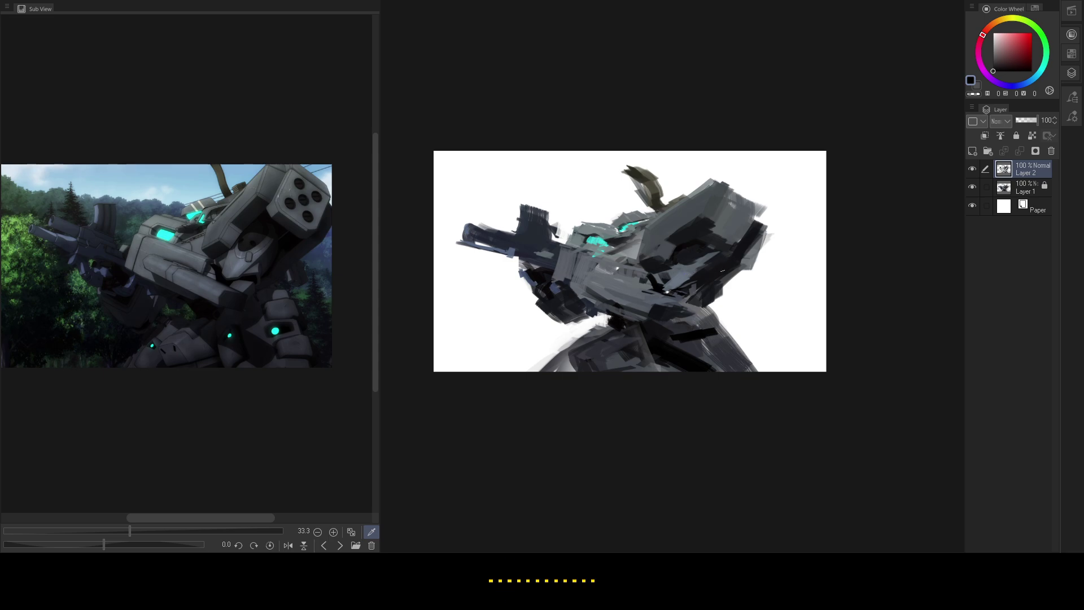
- Shade the mech's torso and joint under the launcher with dark blue-grey tones sampled from the reference
click(289, 279)
click(248, 287)
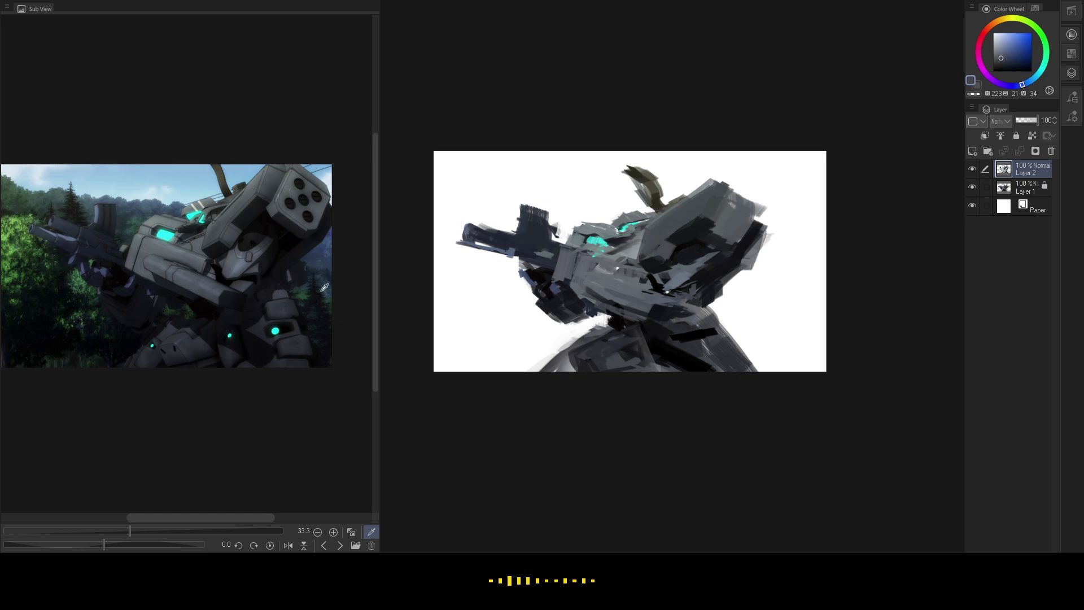
click(266, 266)
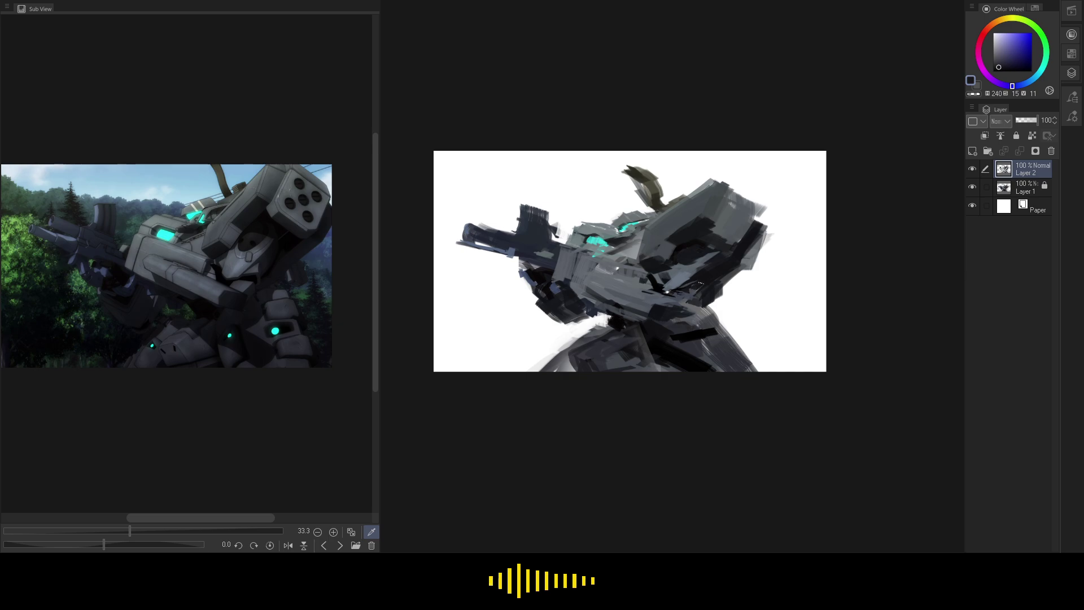
click(263, 249)
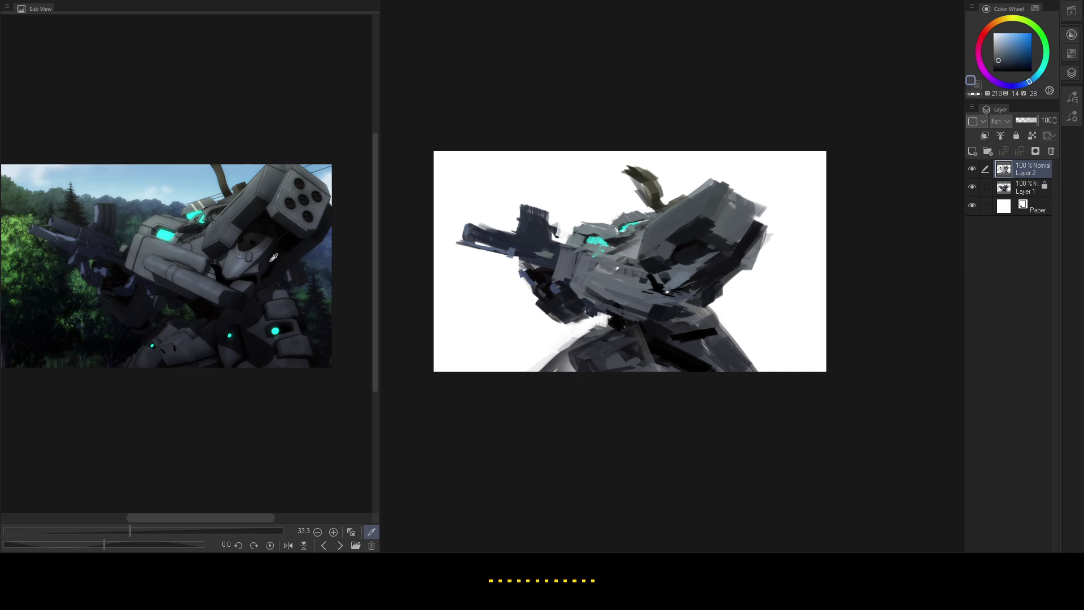
click(264, 263)
alt+click(690, 245)
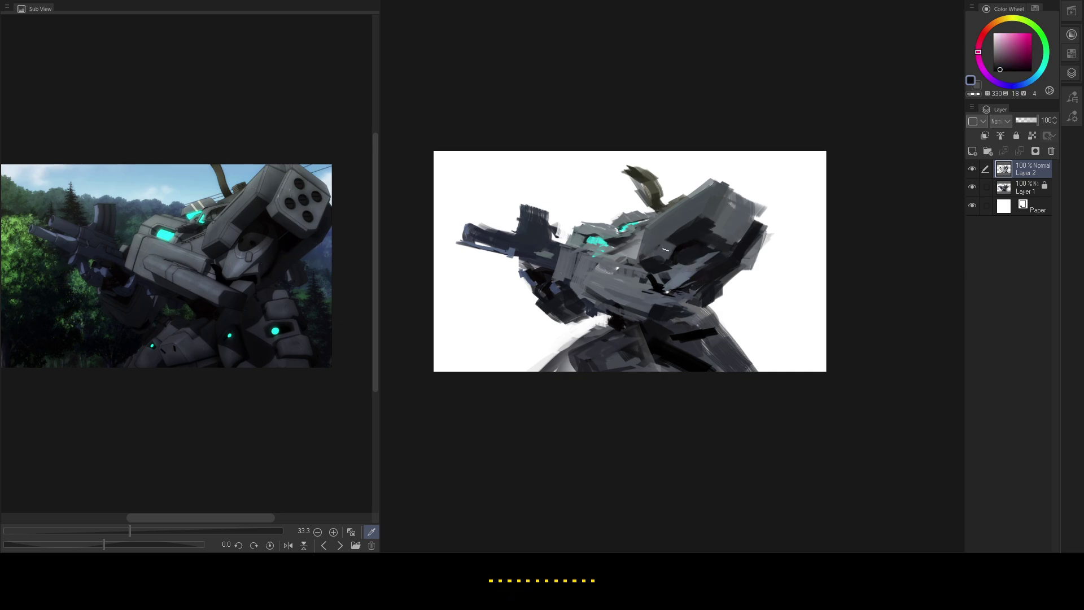
- Clean up the launcher's lower edge above the shoulder joint, alternating grey-blue and near-black sampled tones
alt+click(665, 247)
click(230, 235)
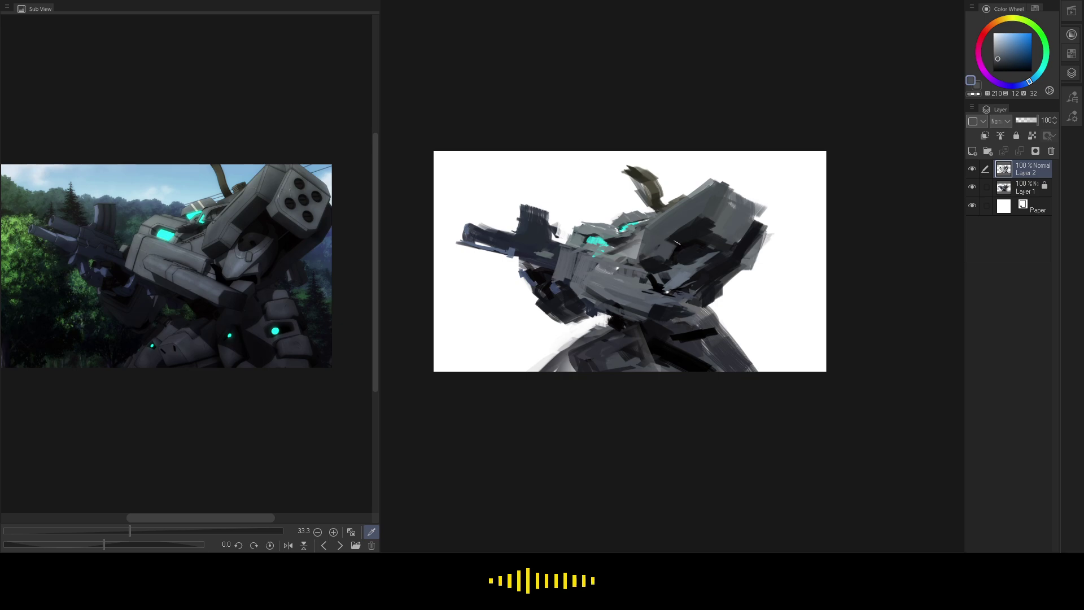
alt+click(685, 229)
alt+click(671, 242)
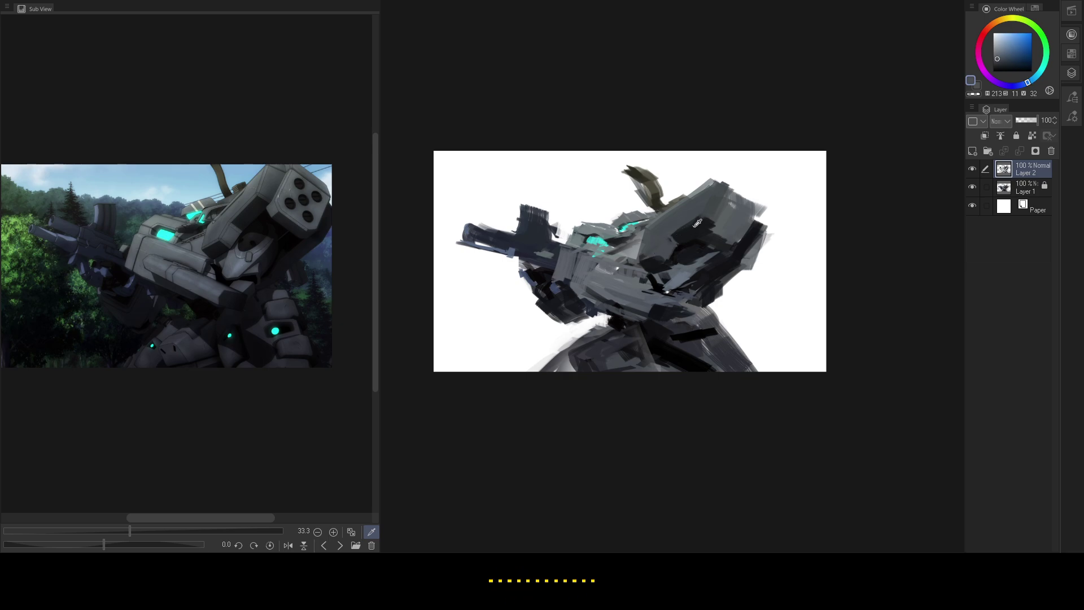
alt+click(678, 236)
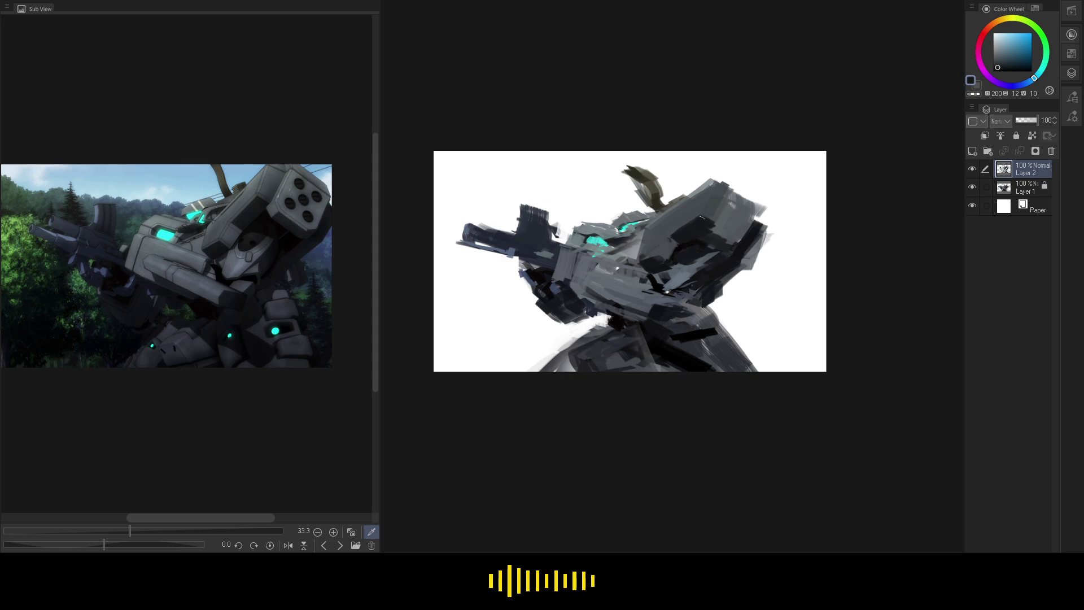
- Sharpen the launcher's upper outline and top plane with the background white and the launcher's sampled greys
alt+click(702, 209)
alt+click(695, 188)
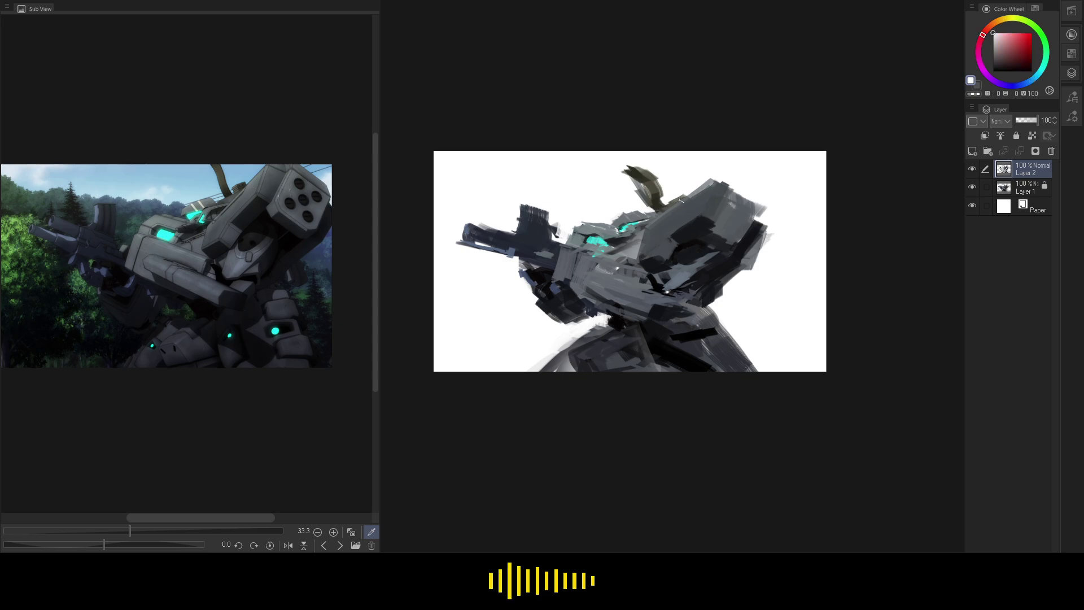
alt+click(680, 200)
alt+click(710, 185)
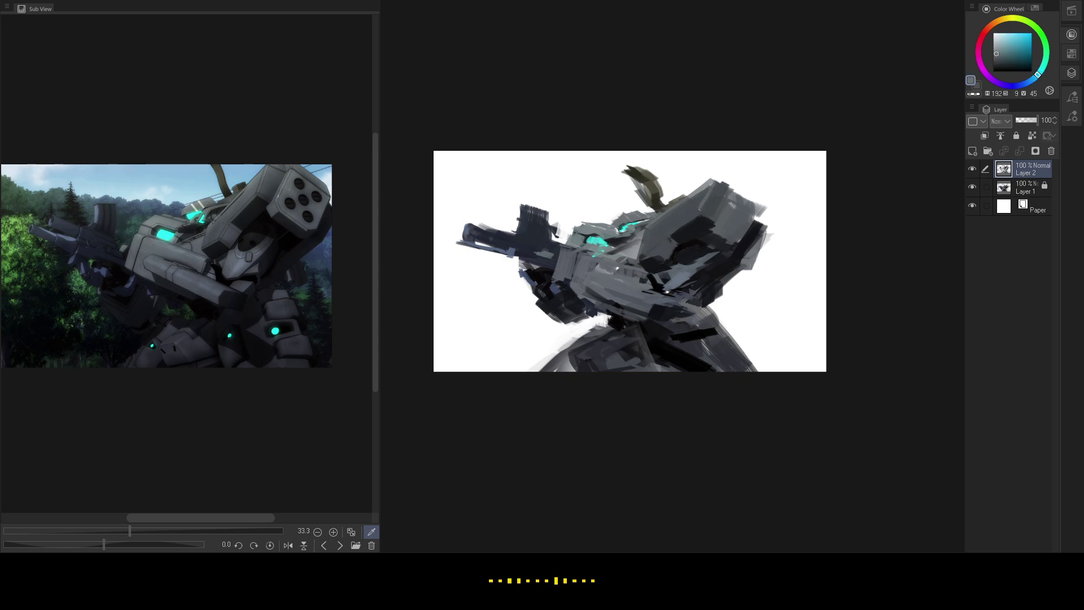
alt+click(697, 215)
alt+click(702, 210)
alt+click(706, 202)
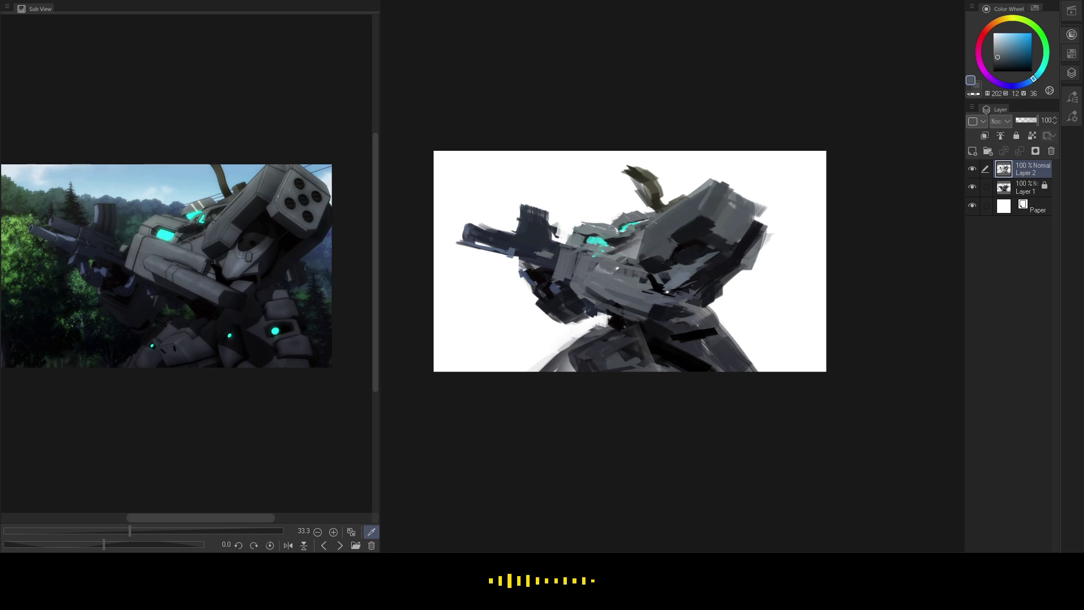
- Refine the area between the mech's head and the launcher using tones sampled from the surrounding paint
alt+click(629, 229)
alt+click(648, 233)
alt+click(631, 215)
alt+click(638, 217)
alt+click(642, 215)
alt+click(644, 232)
- Add a dark stroke under the launcher's front end with a shadow colour sampled from the reference
click(217, 248)
drag(640, 254, 656, 256)
alt+click(650, 252)
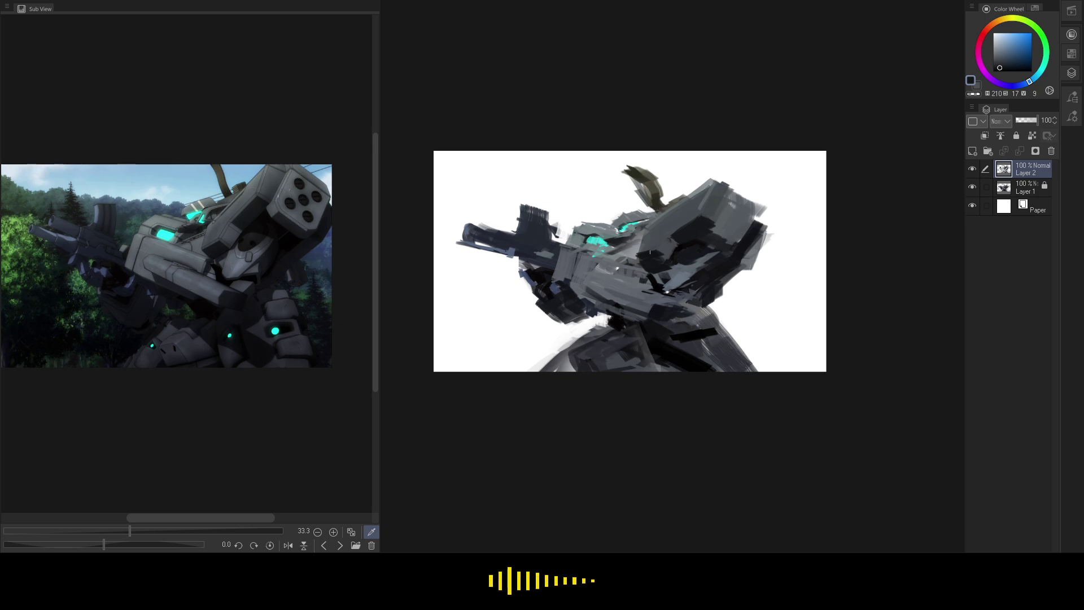
- Paint the head armour around the cyan visor with dark teal-grey and lighter grey sampled from the reference
click(190, 232)
click(190, 235)
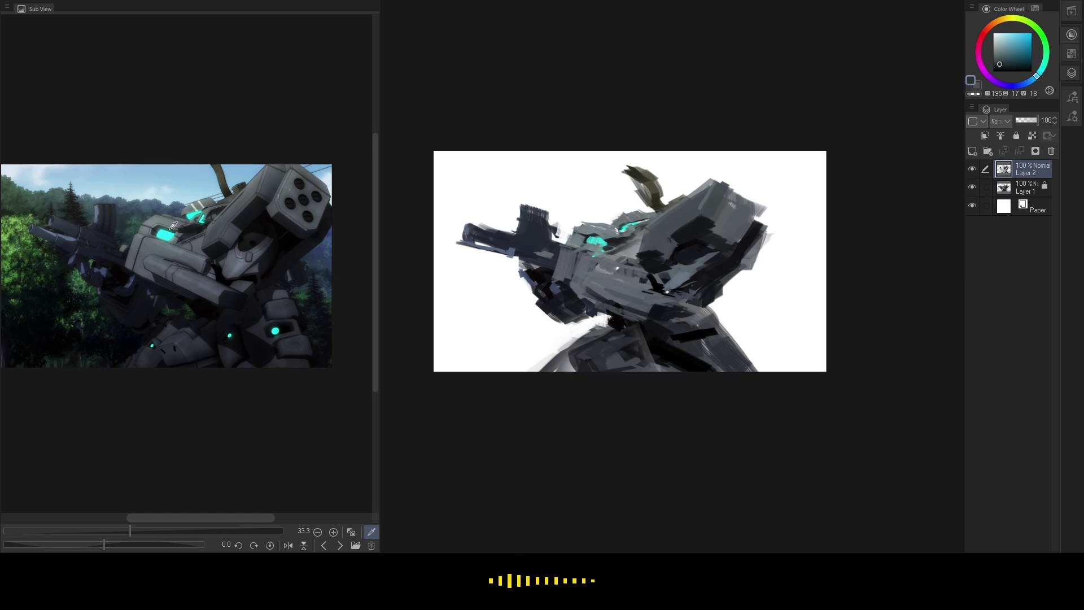
click(146, 226)
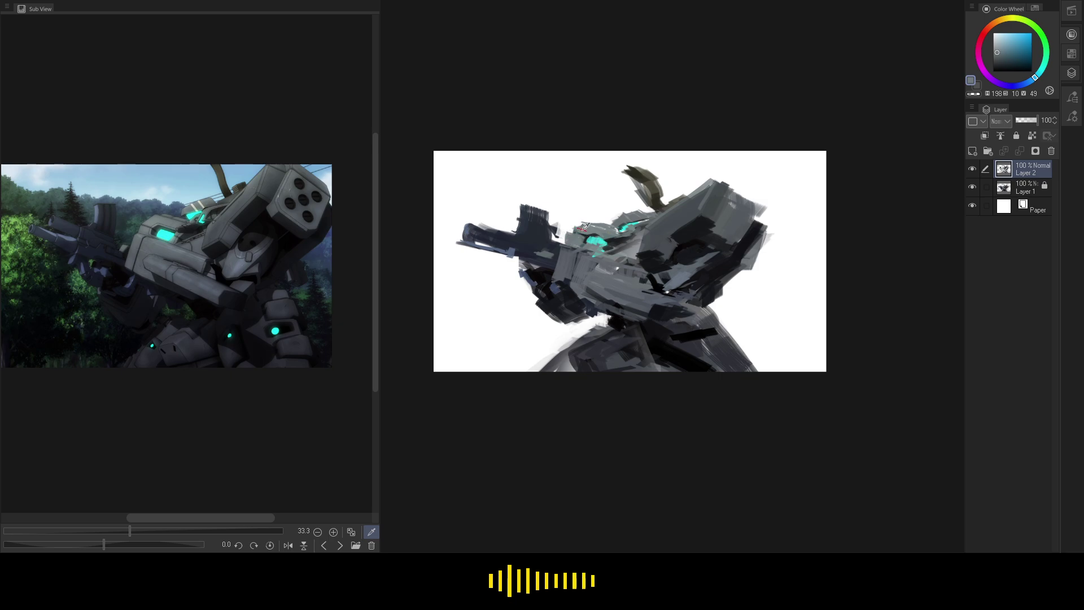
alt+click(584, 230)
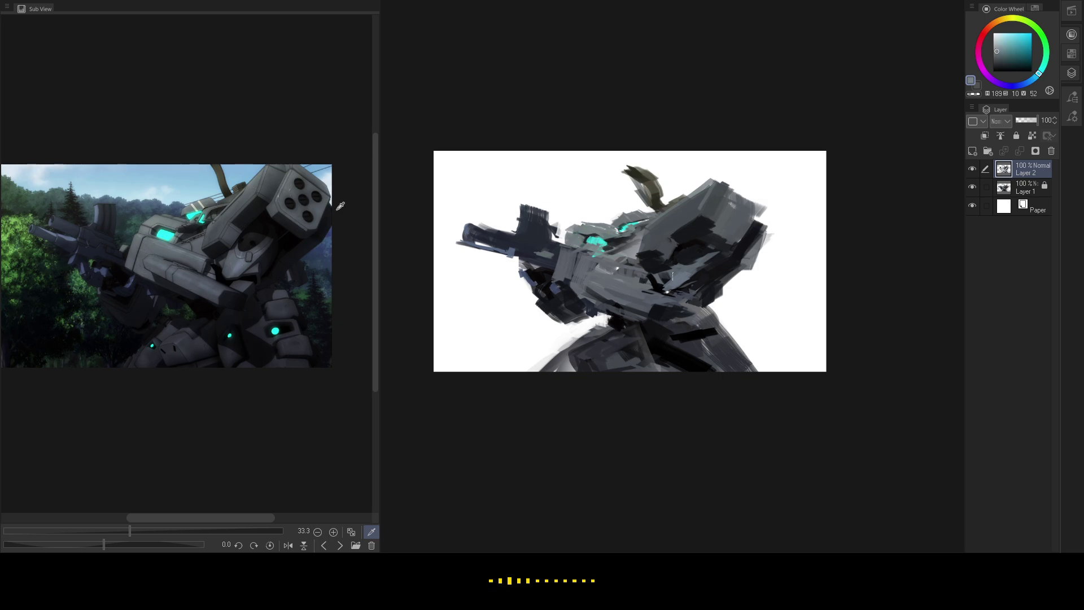
- Define the top edge of the head with a grey stroke, trimming its outline with the background white
click(214, 201)
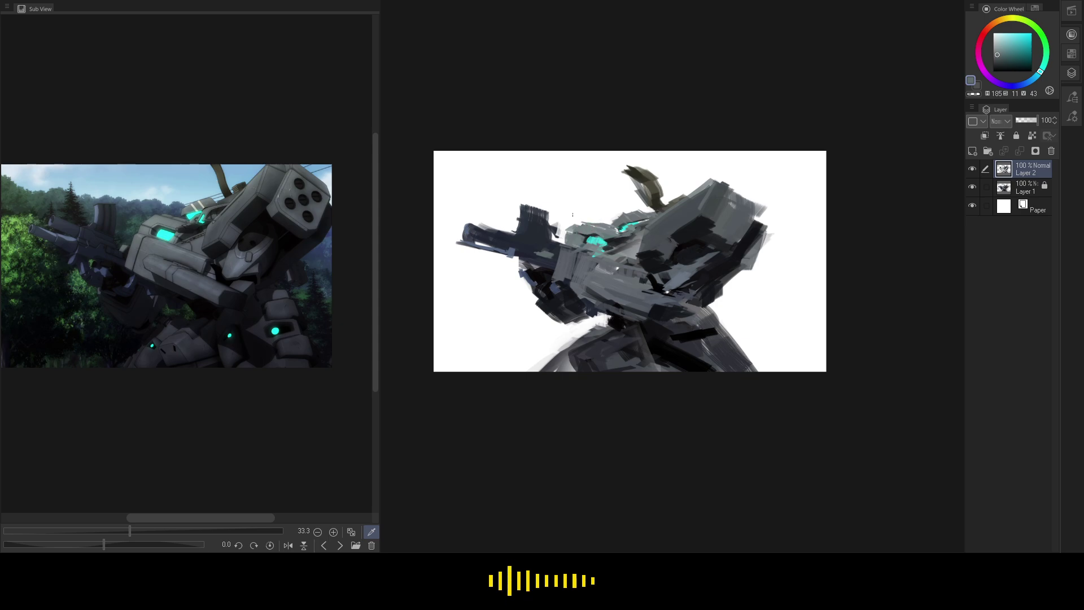
drag(574, 226, 585, 223)
alt+click(595, 213)
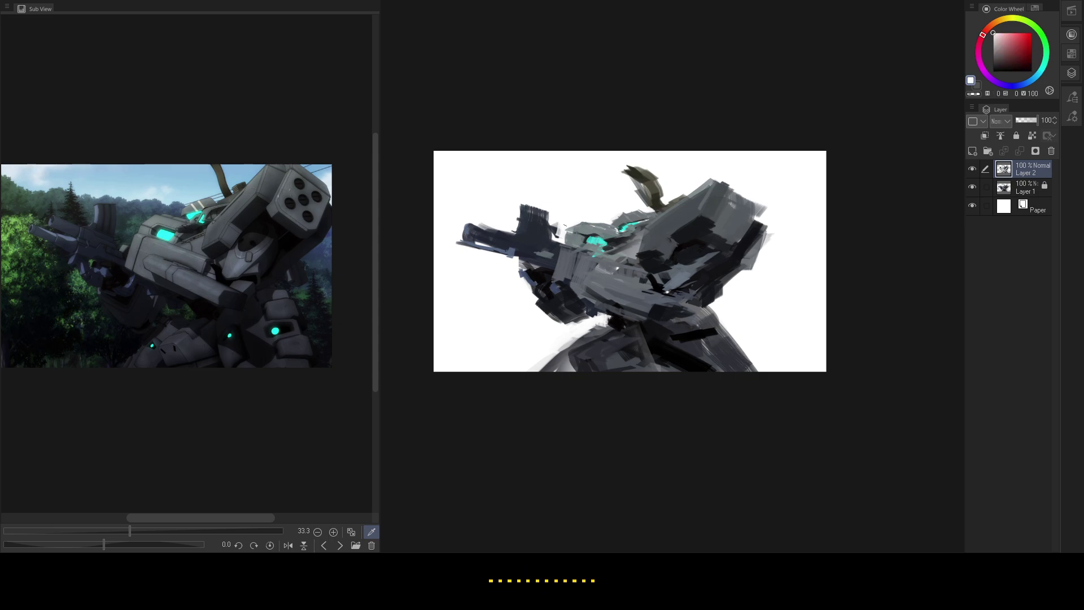
alt+click(591, 225)
alt+click(597, 240)
alt+click(578, 229)
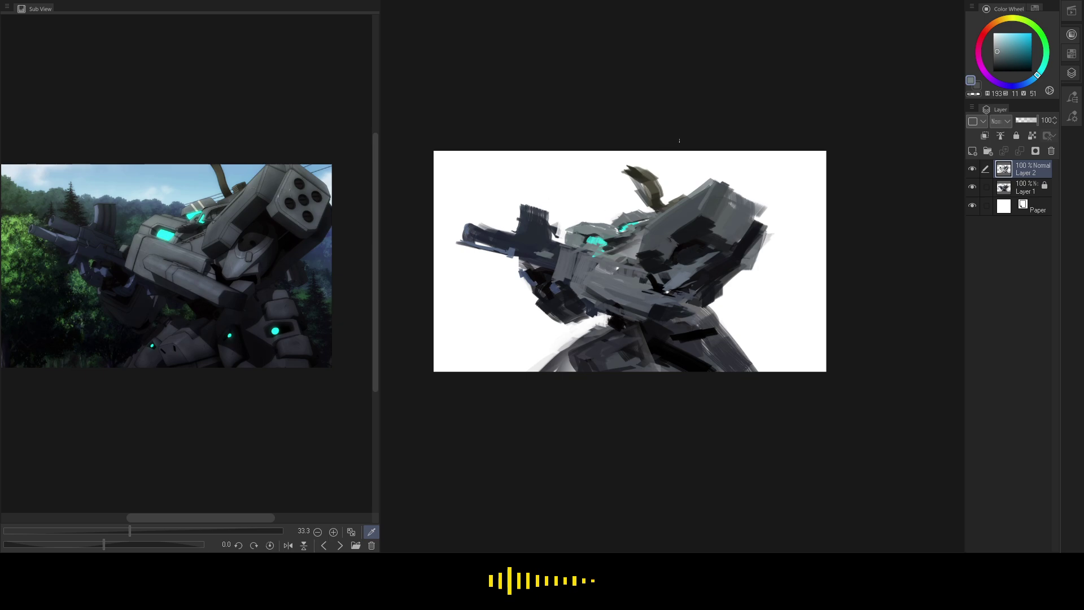
- Shade the launcher's side face and underside with dark blue-greys sampled from the reference and the painting
click(226, 220)
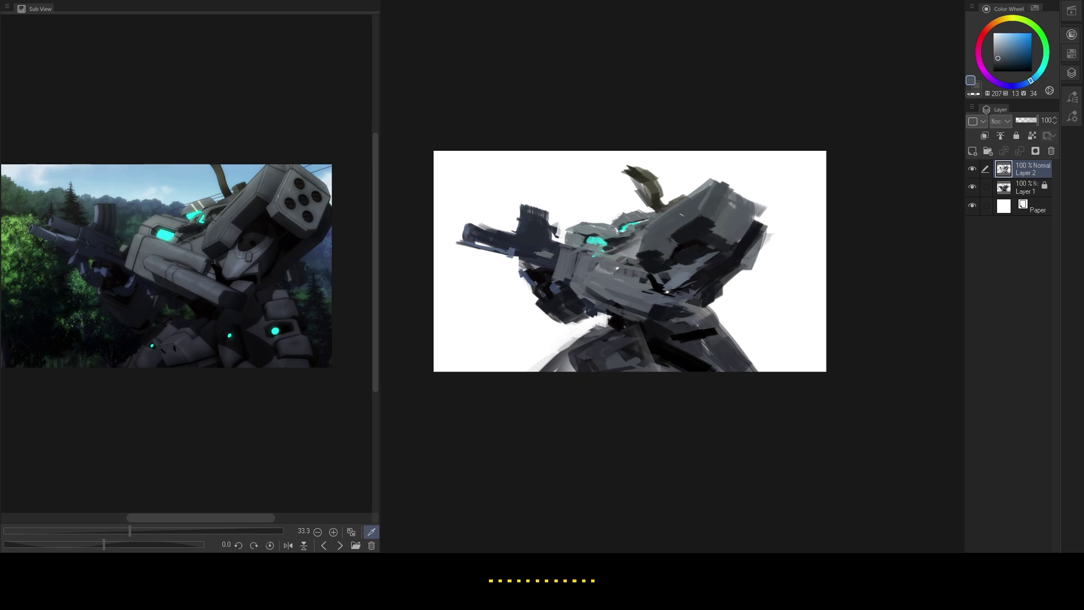
click(222, 245)
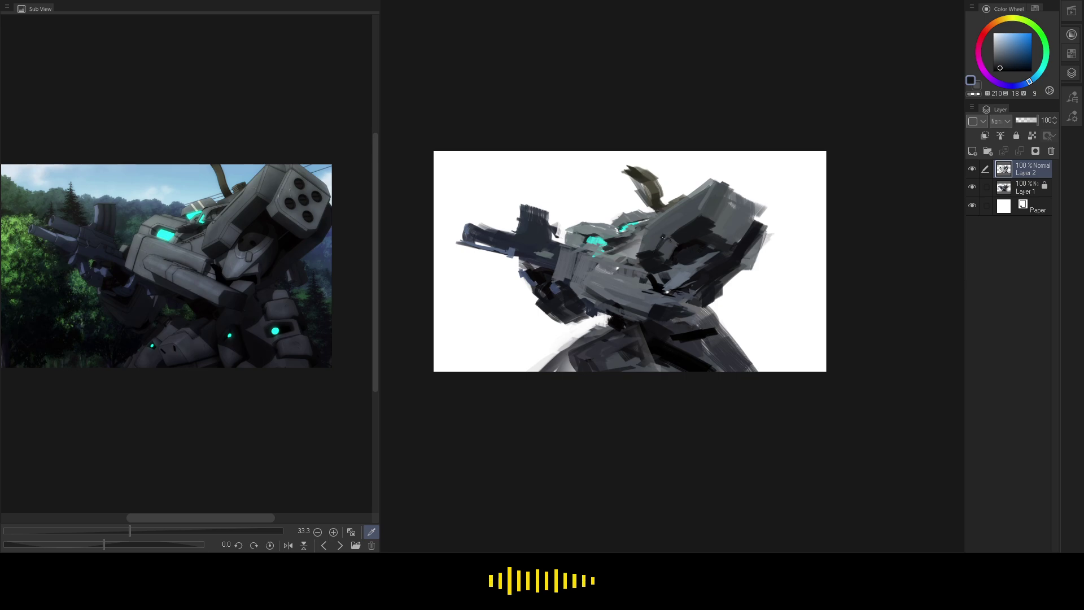
alt+click(698, 205)
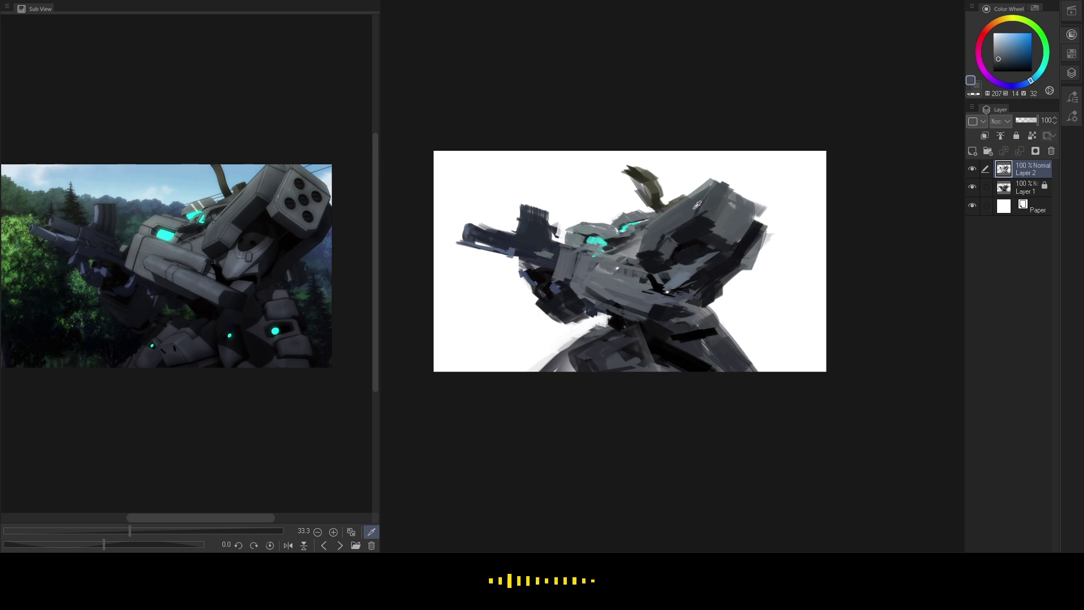
alt+click(701, 213)
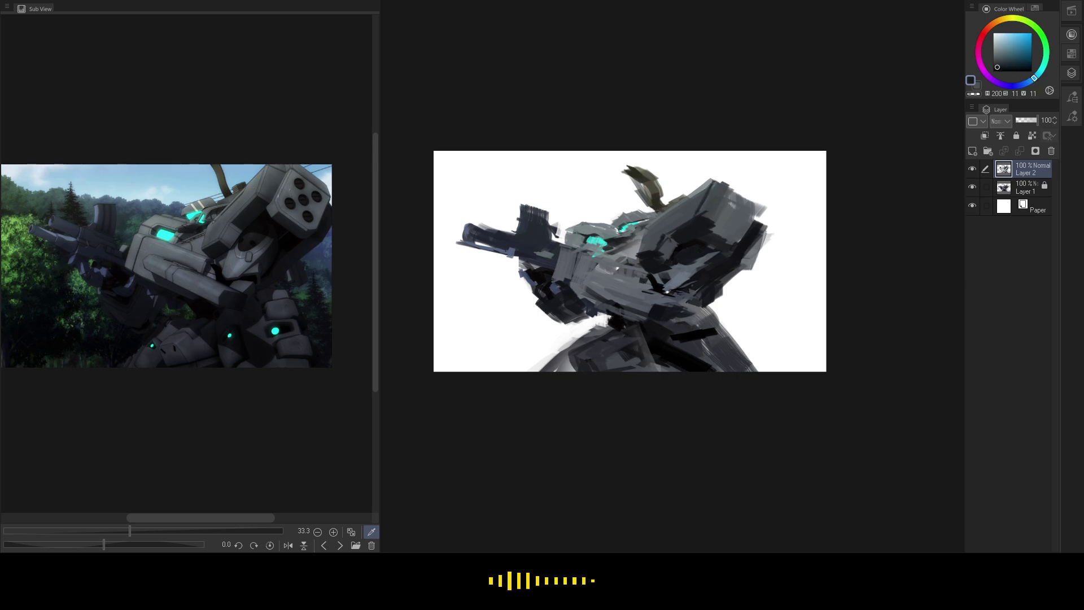
alt+click(674, 217)
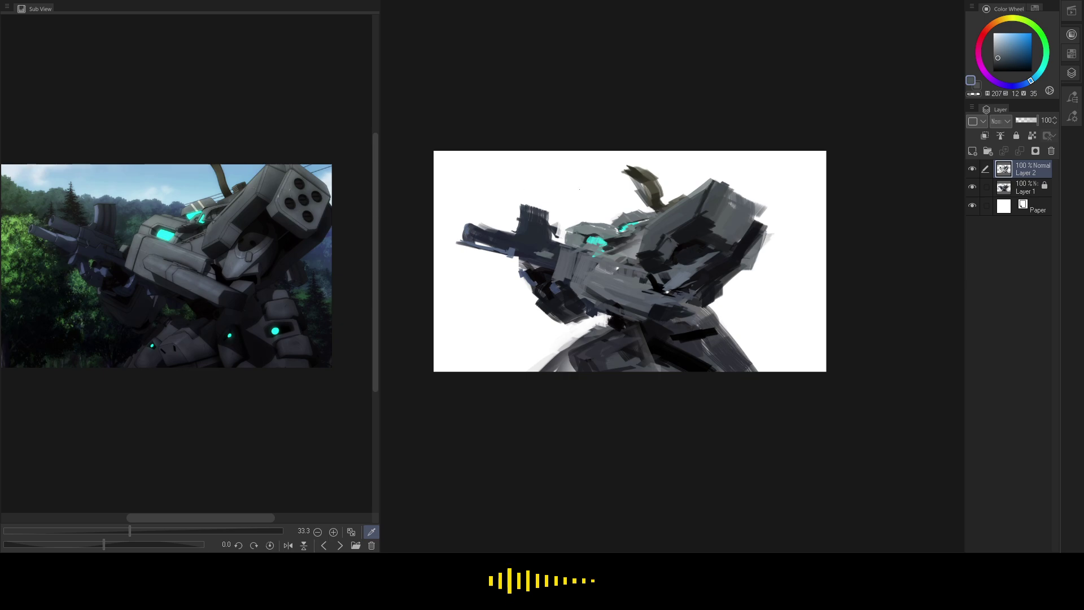
- Refine the launcher's front lower corner with sampled mid-greys, a lighter edge tone and a near-black shadow
click(223, 231)
click(212, 226)
alt+click(661, 227)
alt+click(632, 248)
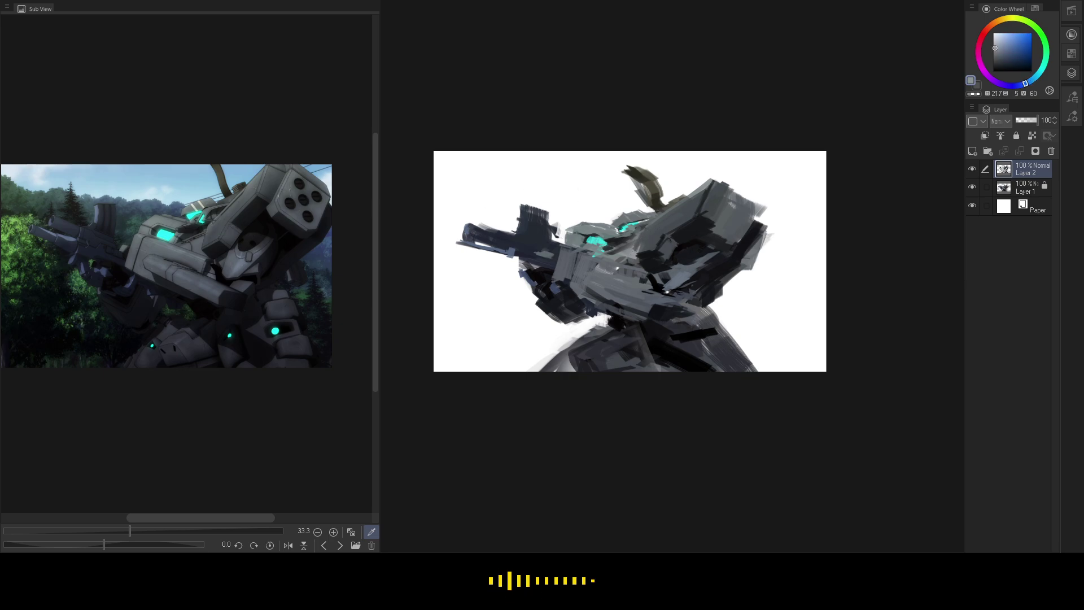
alt+click(636, 246)
alt+click(657, 236)
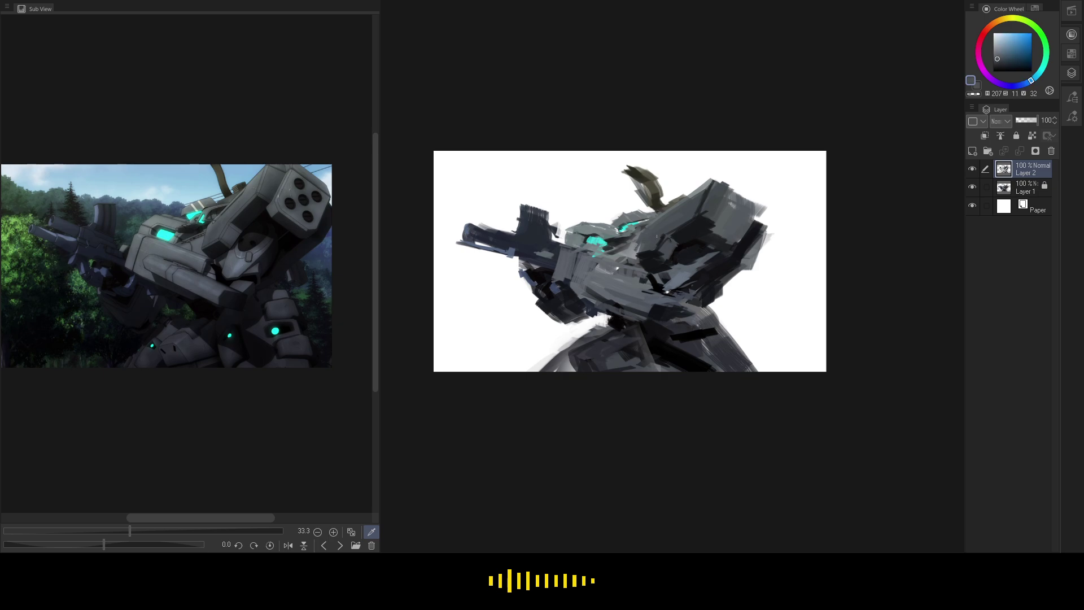
alt+click(655, 255)
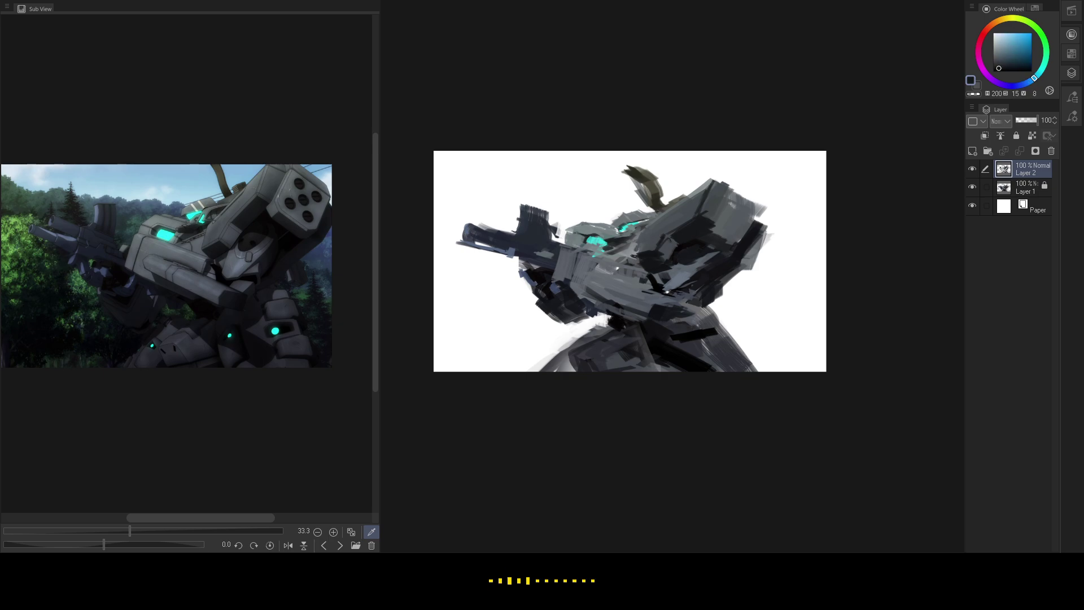
- Touch up the mech's forearm below the head with blue-grey tones sampled from the painting
alt+click(639, 256)
alt+click(639, 256)
alt+click(638, 312)
alt+click(645, 309)
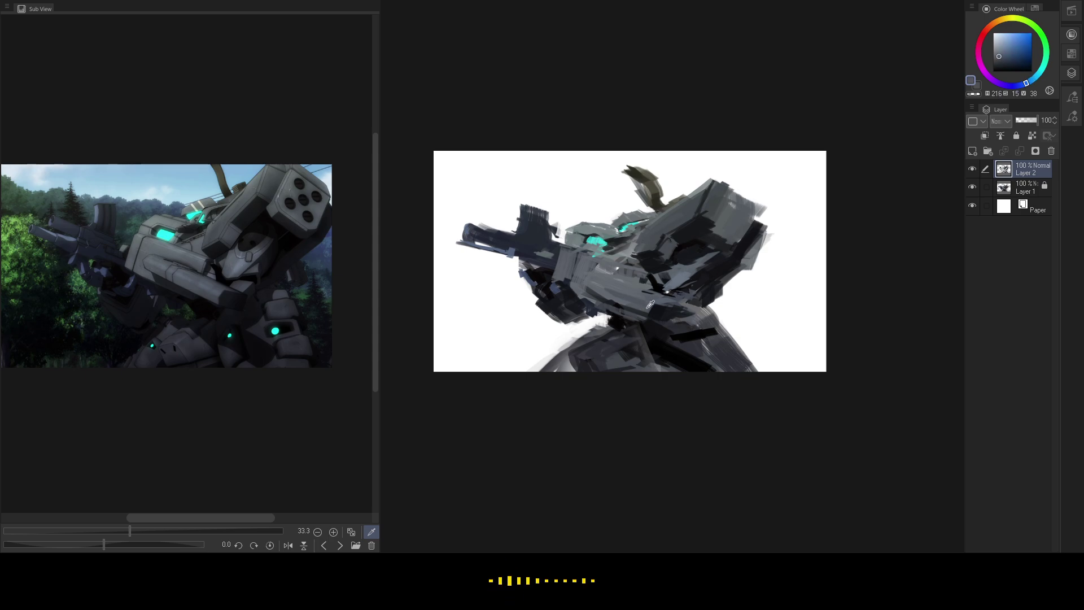
alt+click(647, 307)
- Rework the shadowed area between the launcher and the forearm with sampled blue-grey and near-black tones
alt+click(702, 270)
alt+click(703, 265)
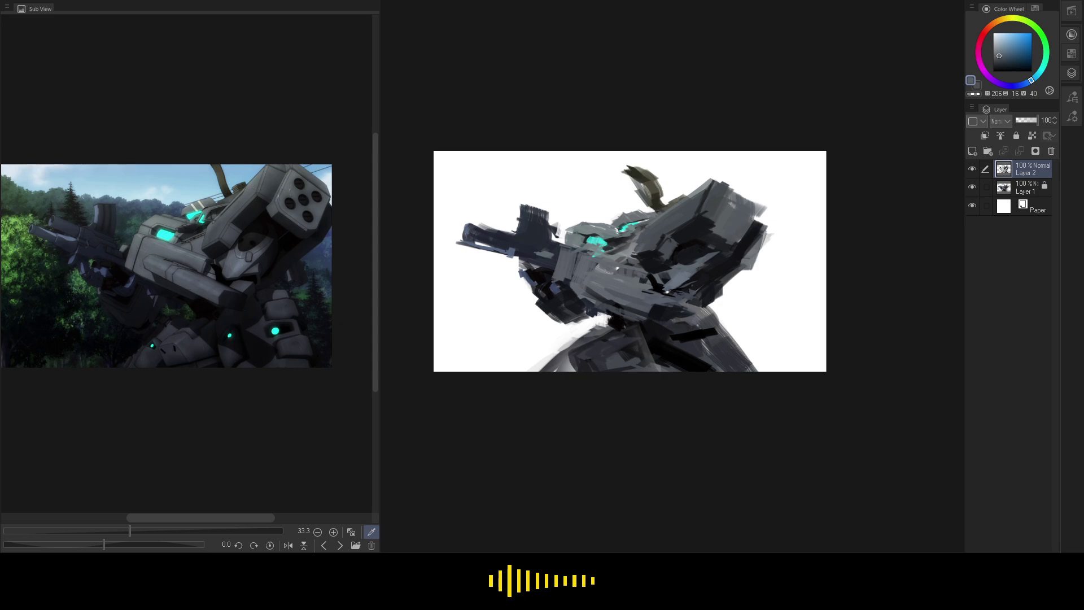
drag(676, 288, 691, 277)
alt+click(711, 261)
alt+click(708, 263)
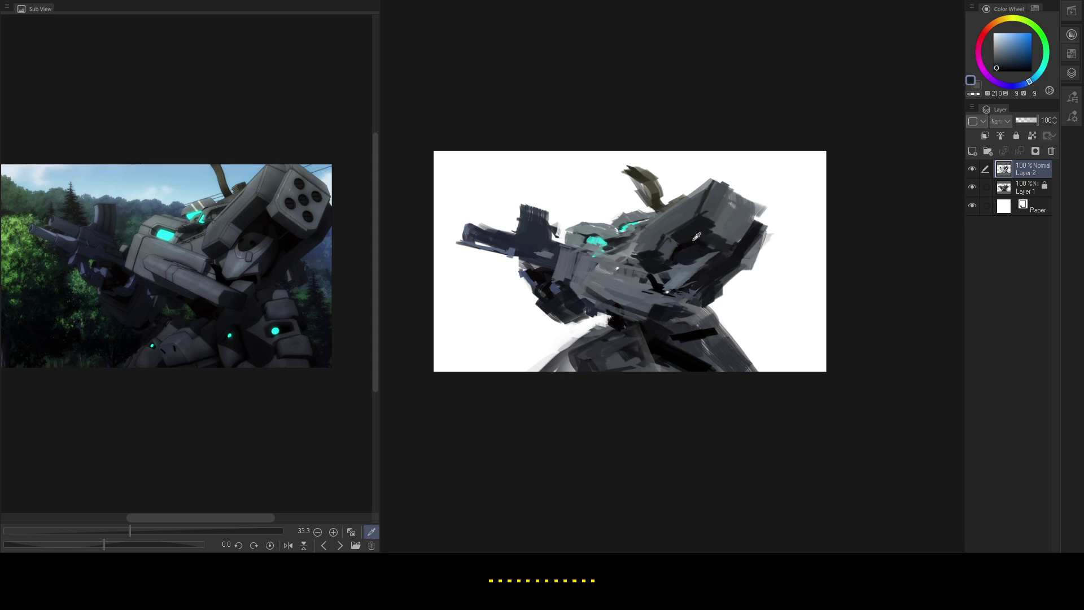
- Refine the launcher's side face with dark and mid blue-greys sampled from the painting and the reference
alt+click(697, 236)
alt+click(713, 204)
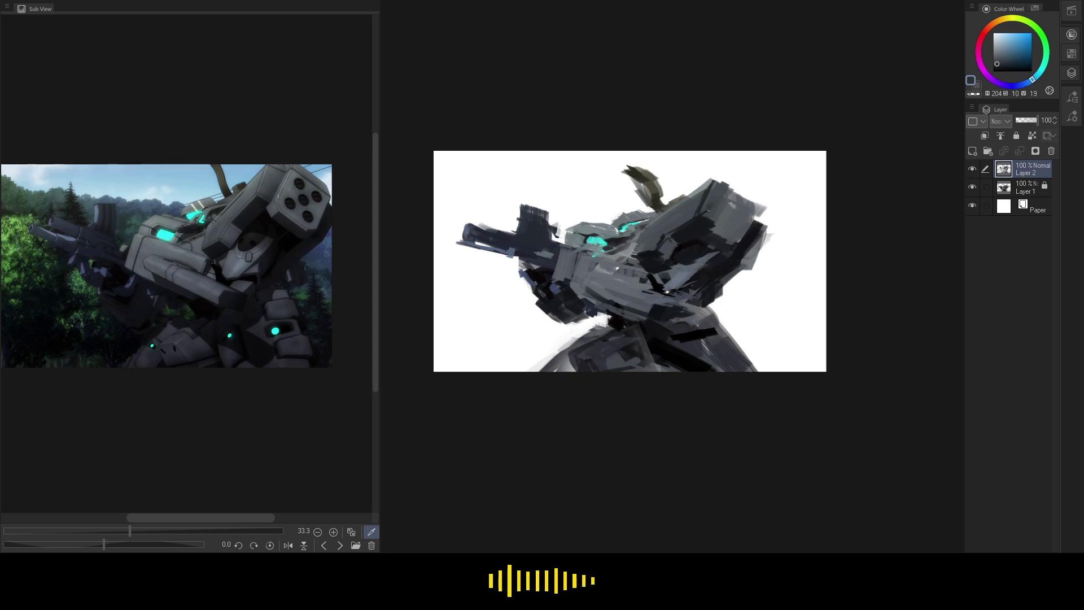
alt+click(688, 205)
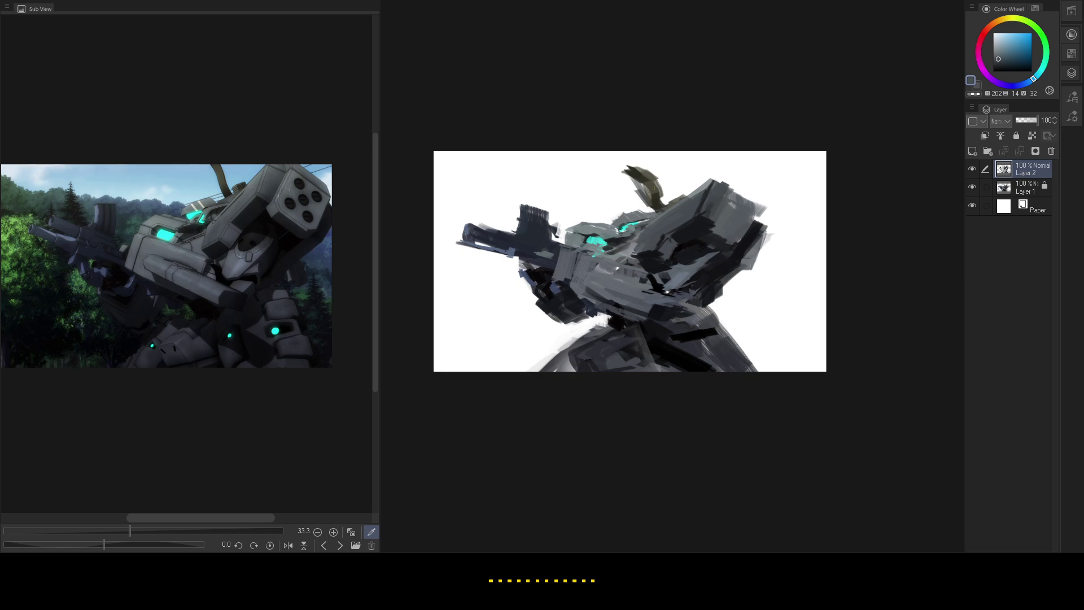
click(213, 228)
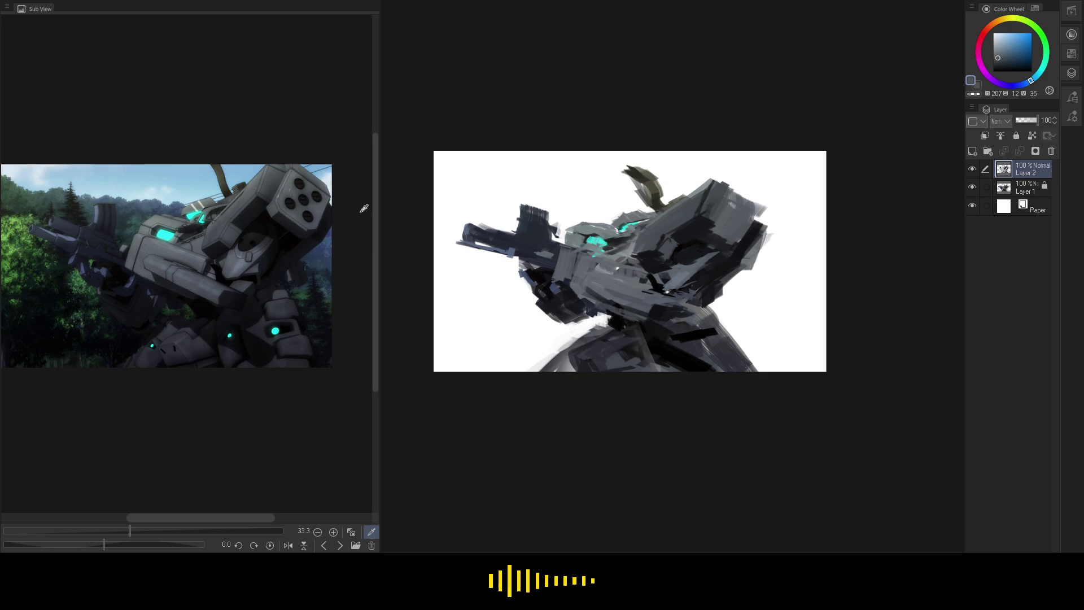
click(277, 206)
click(278, 204)
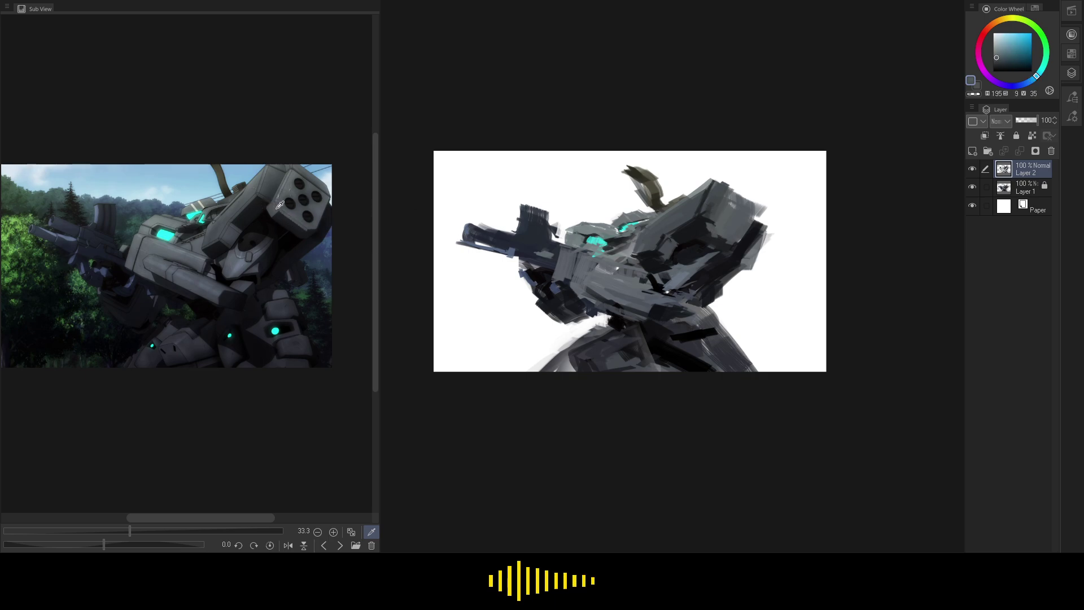
- Define the launcher's front face with a lighter teal-grey upper edge and darker sampled tones along its near side
click(296, 215)
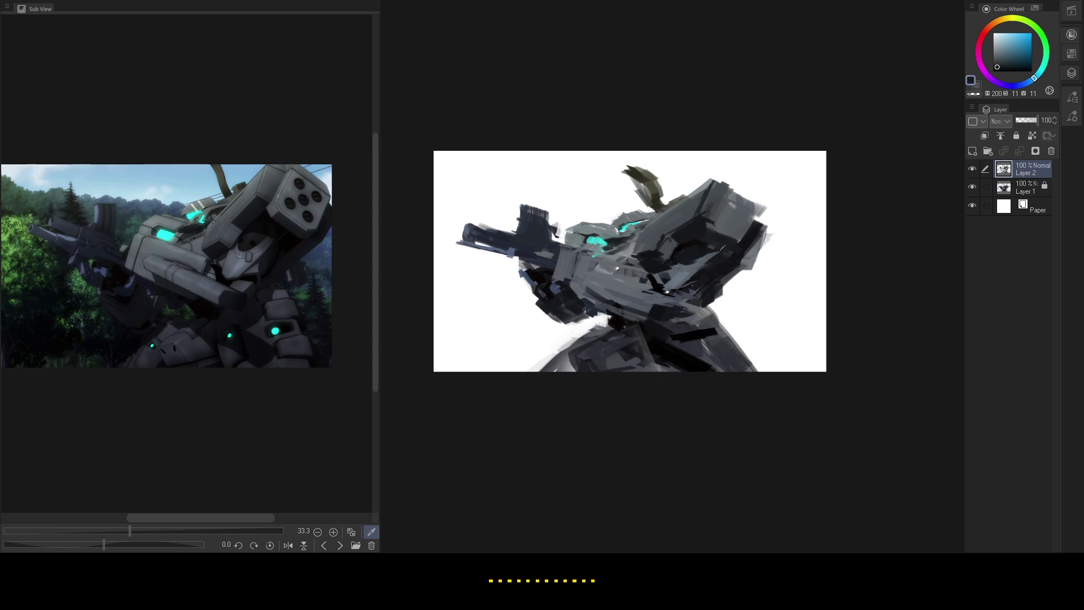
click(327, 222)
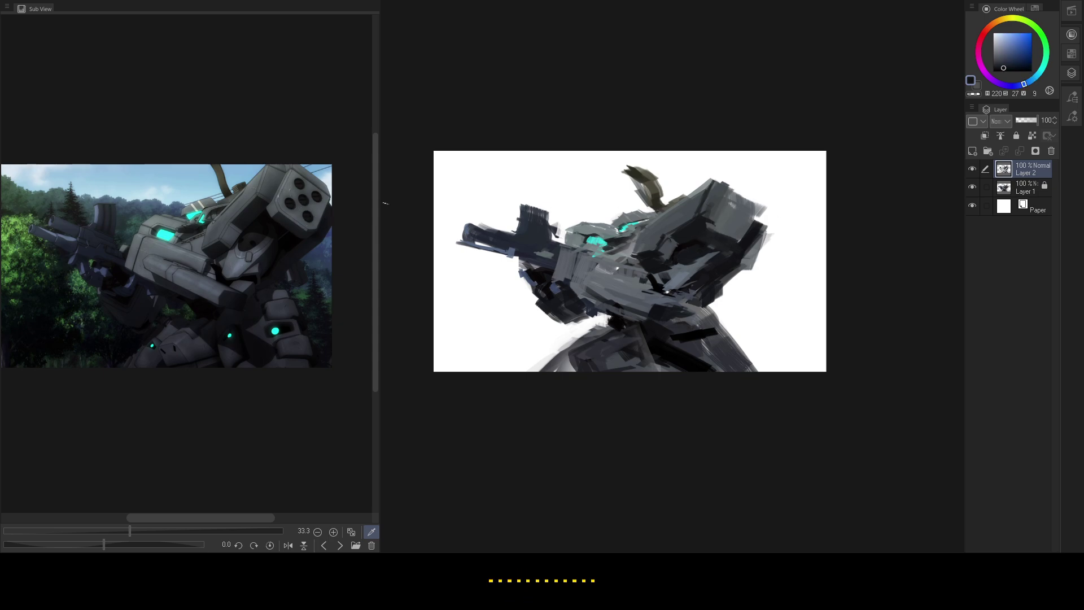
click(310, 171)
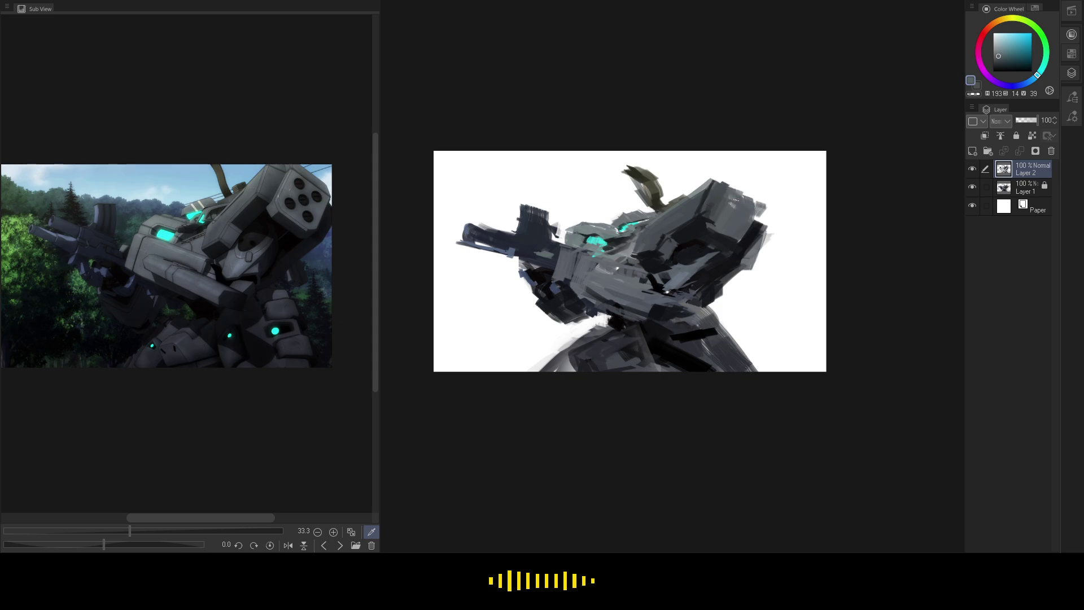
drag(725, 193, 765, 206)
alt+click(691, 226)
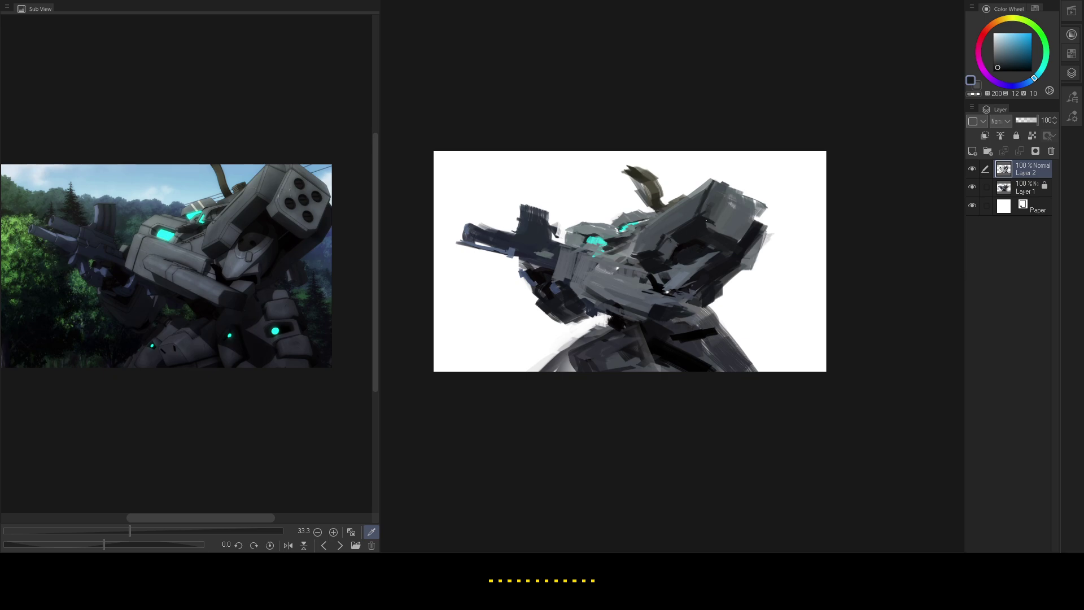
alt+click(760, 210)
drag(725, 201, 716, 220)
- Refine the head beside the launcher with sampled dark olive, greys and cyan, reshaping the armour around the visor
alt+click(661, 196)
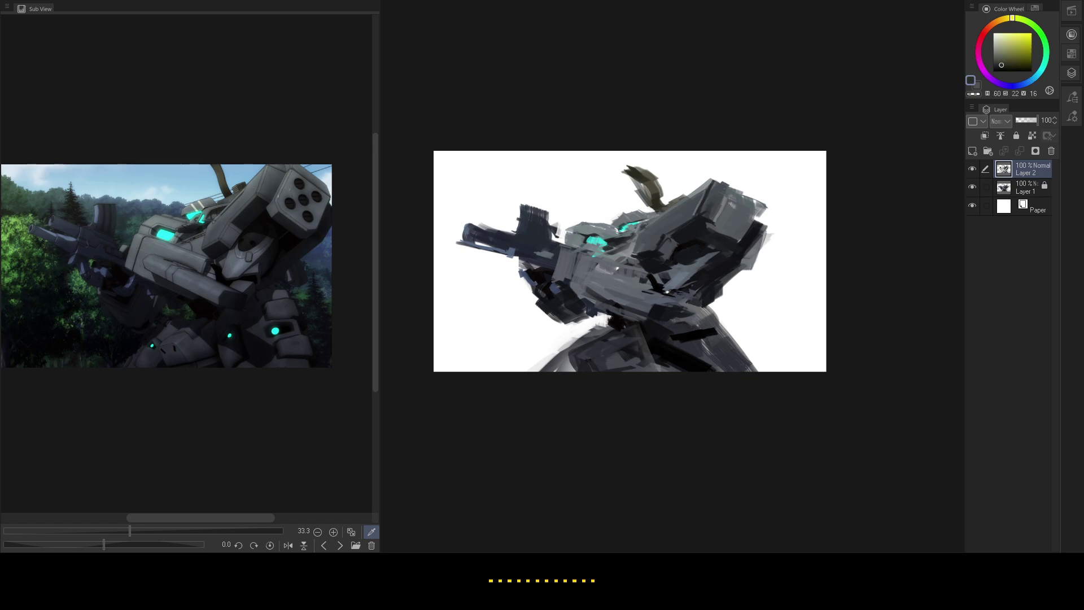
drag(639, 229, 649, 221)
click(214, 205)
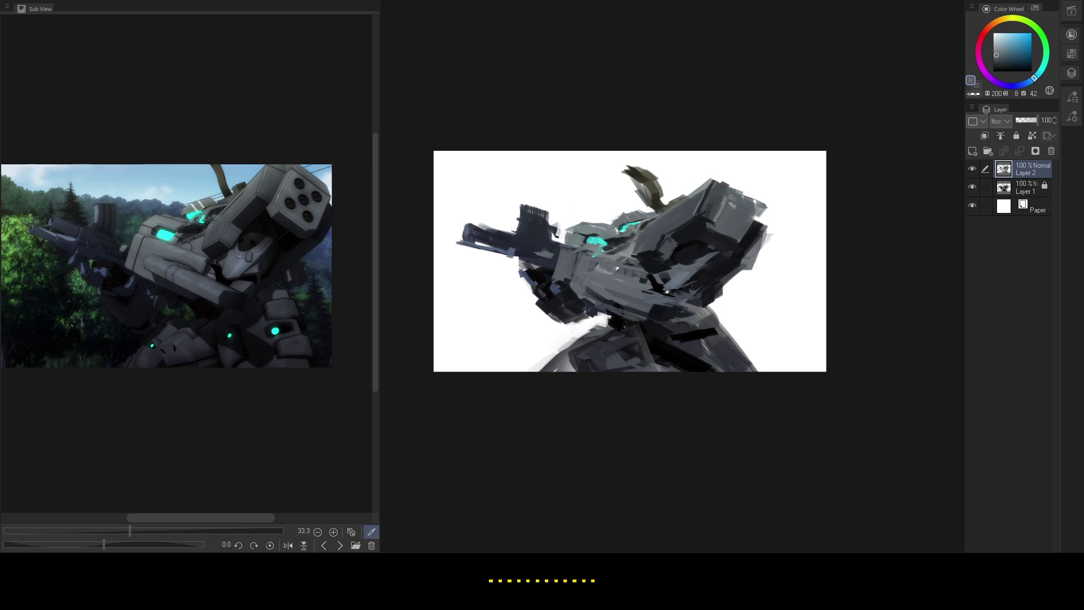
click(195, 215)
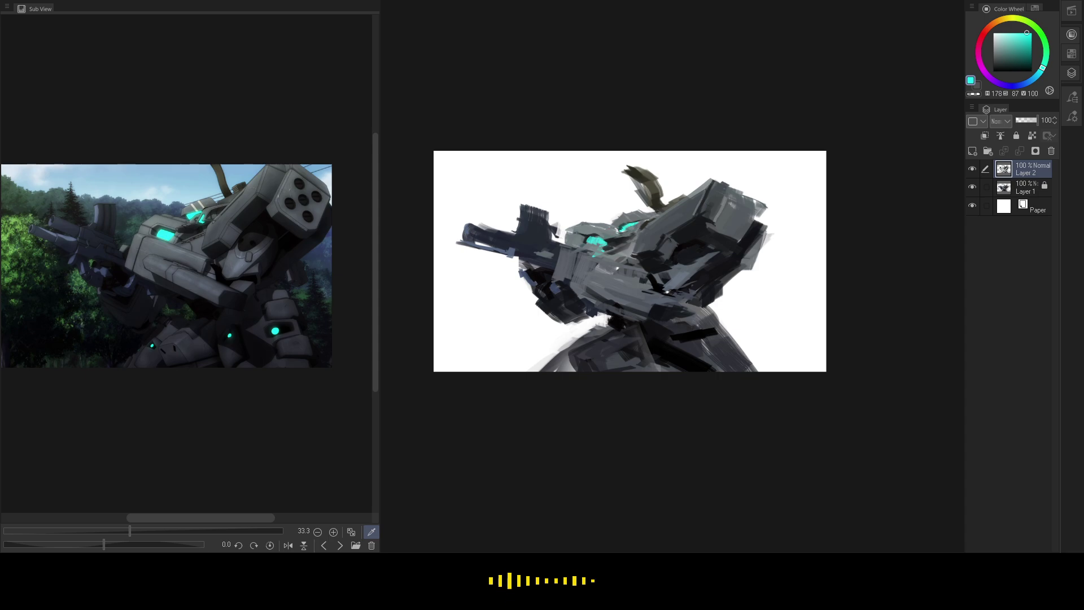
click(176, 223)
click(158, 227)
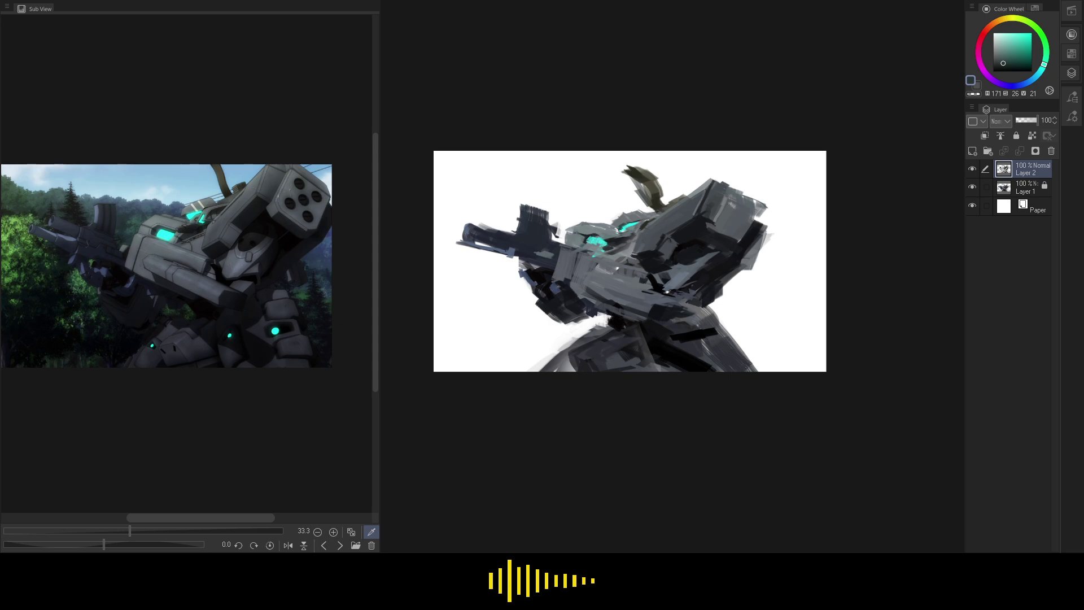
click(156, 221)
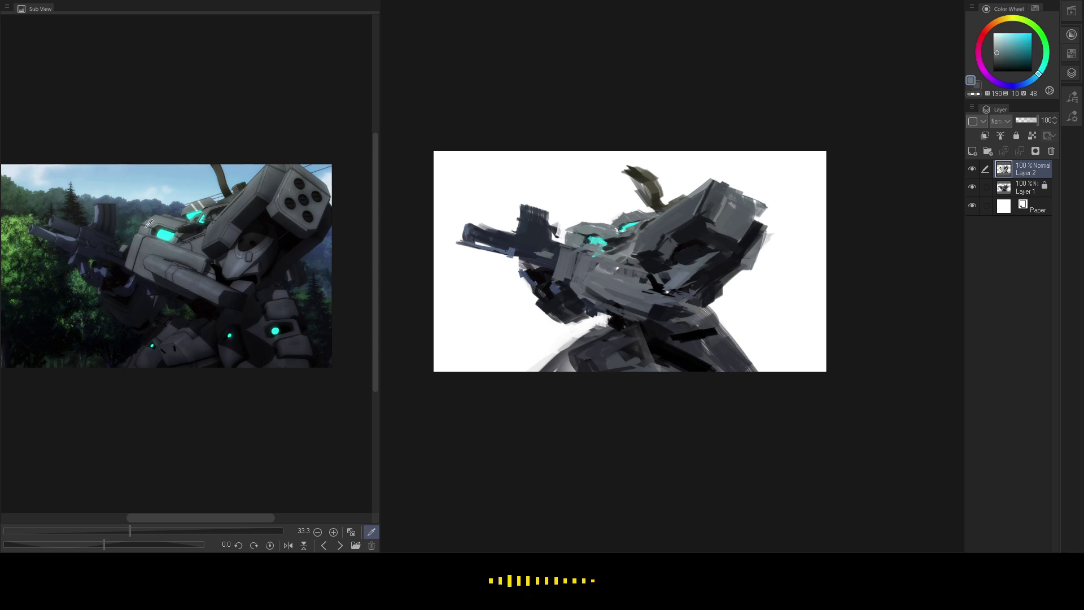
- Shape the cylindrical forearm below the head with mid and dark blue-greys, adding its curved band
click(174, 264)
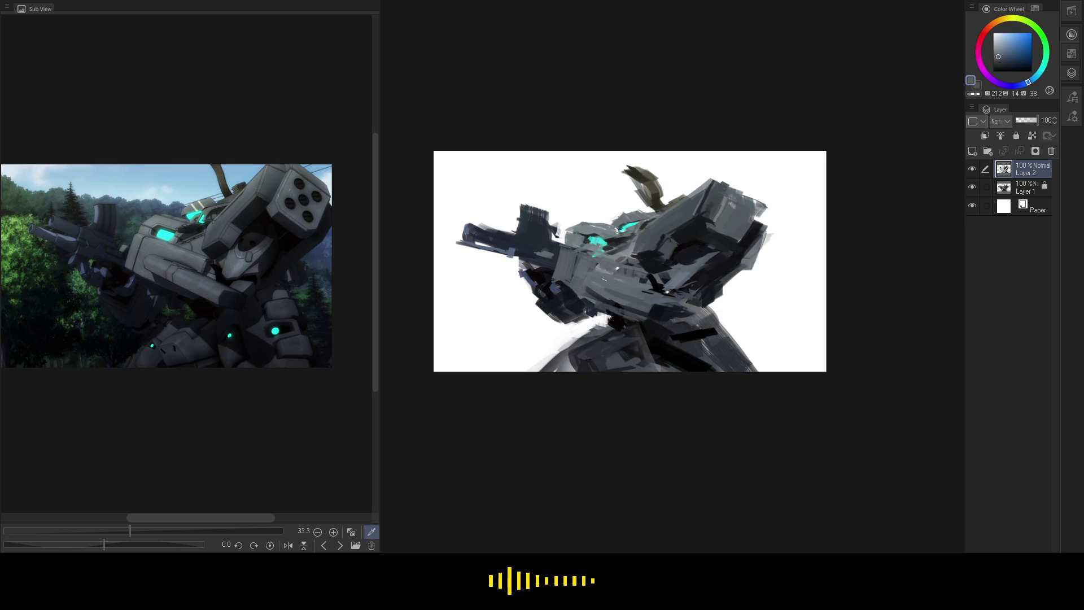
click(597, 293)
click(596, 284)
click(594, 284)
click(600, 288)
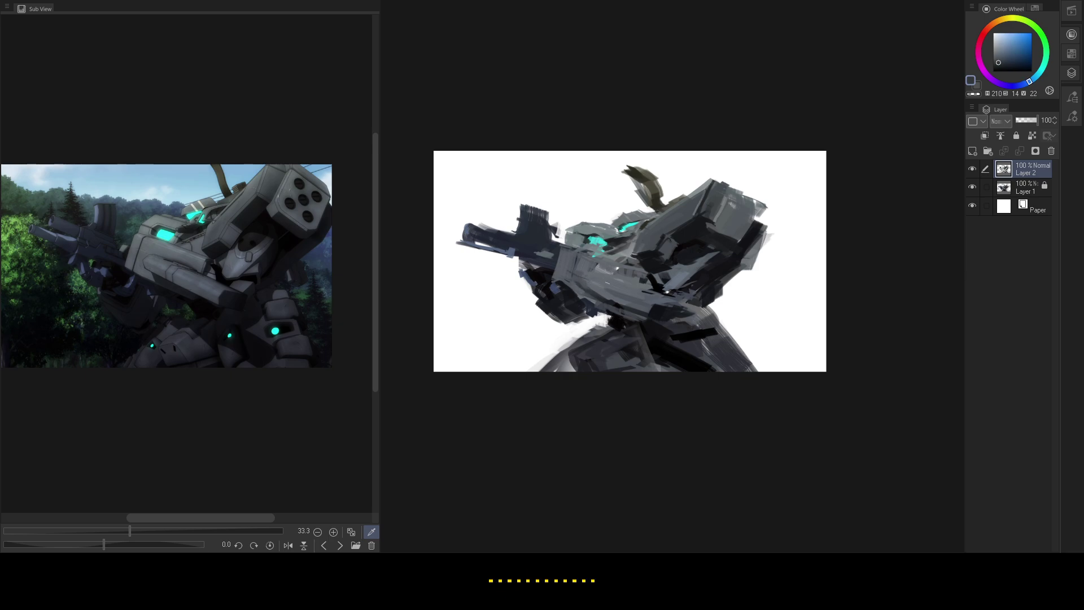
mouse_move(600, 275)
mouse_down()
mouse_move(618, 290)
mouse_move(623, 279)
mouse_move(625, 322)
mouse_up()
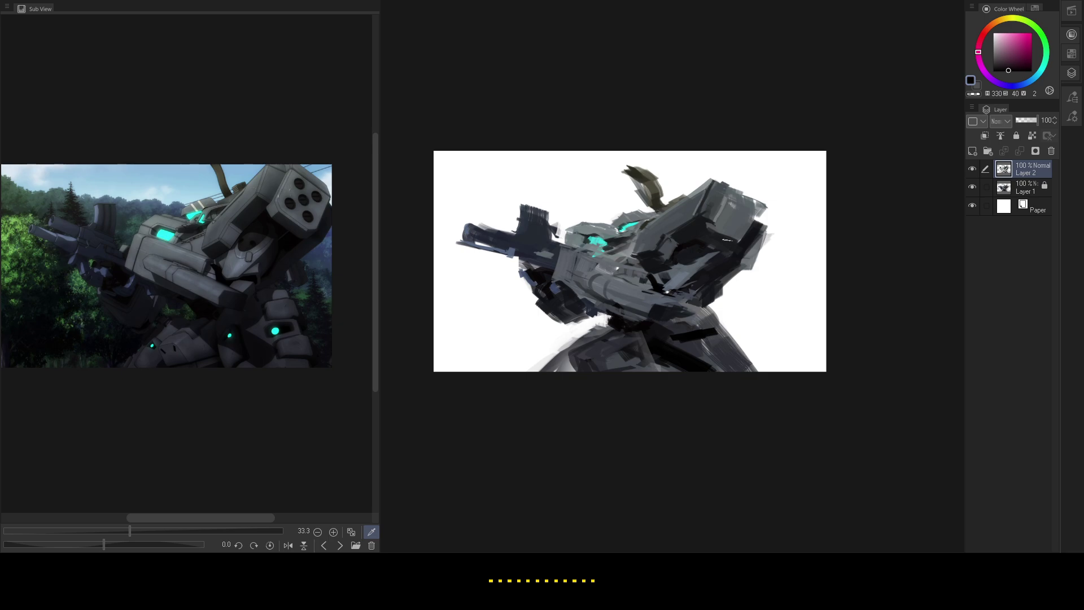
- Darken the area beneath the launcher's front face with deep blue-greys sampled from the painting and the reference
alt+click(752, 252)
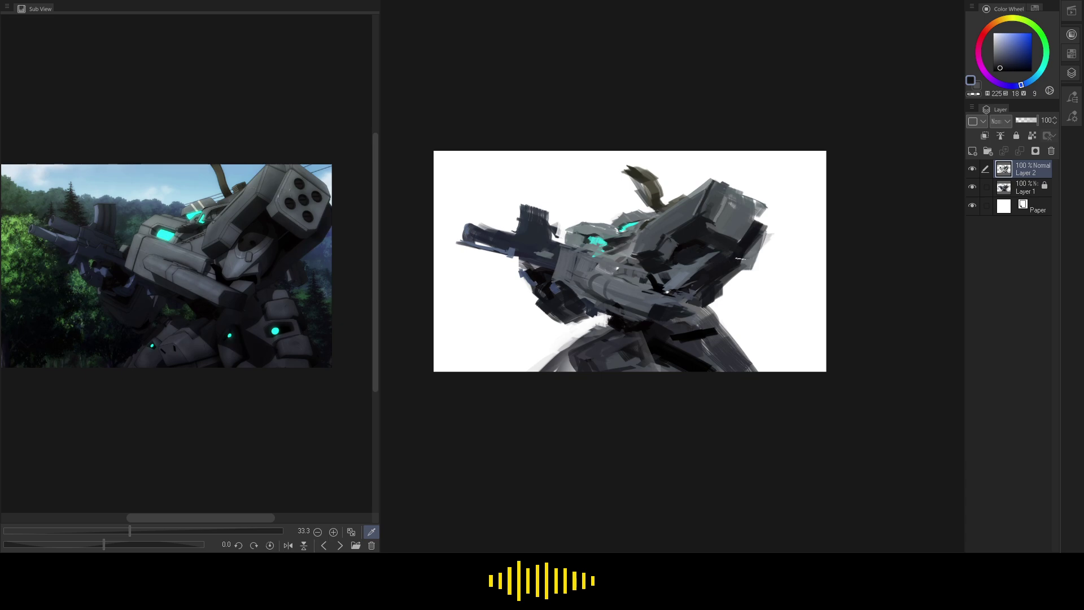
alt+click(753, 240)
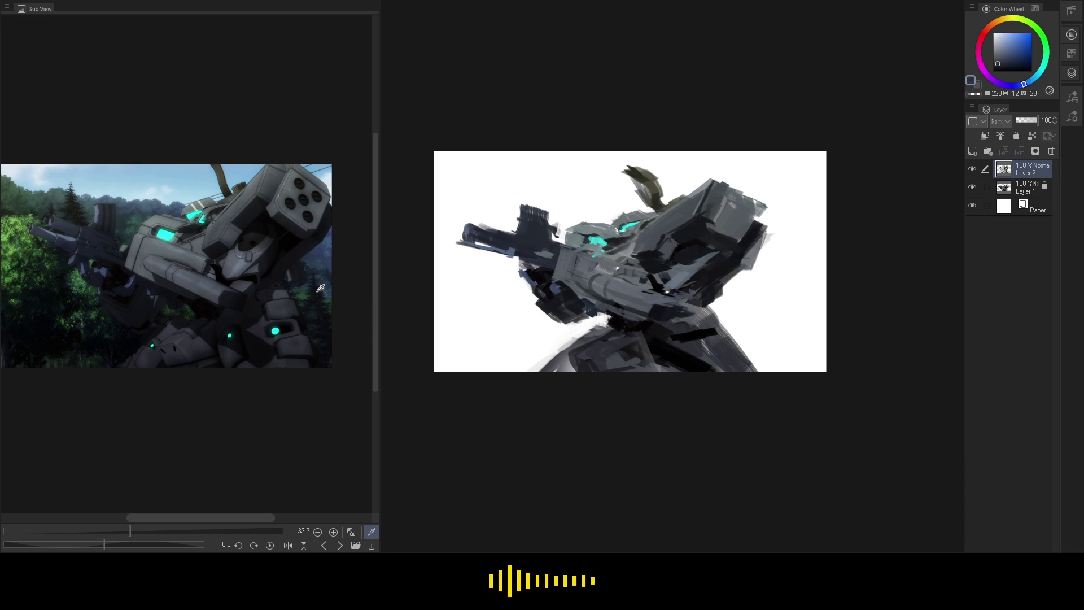
click(299, 250)
- Fill the launcher's front face with sampled blue-greys and add a lighter stroke along its lower edge
alt+click(704, 228)
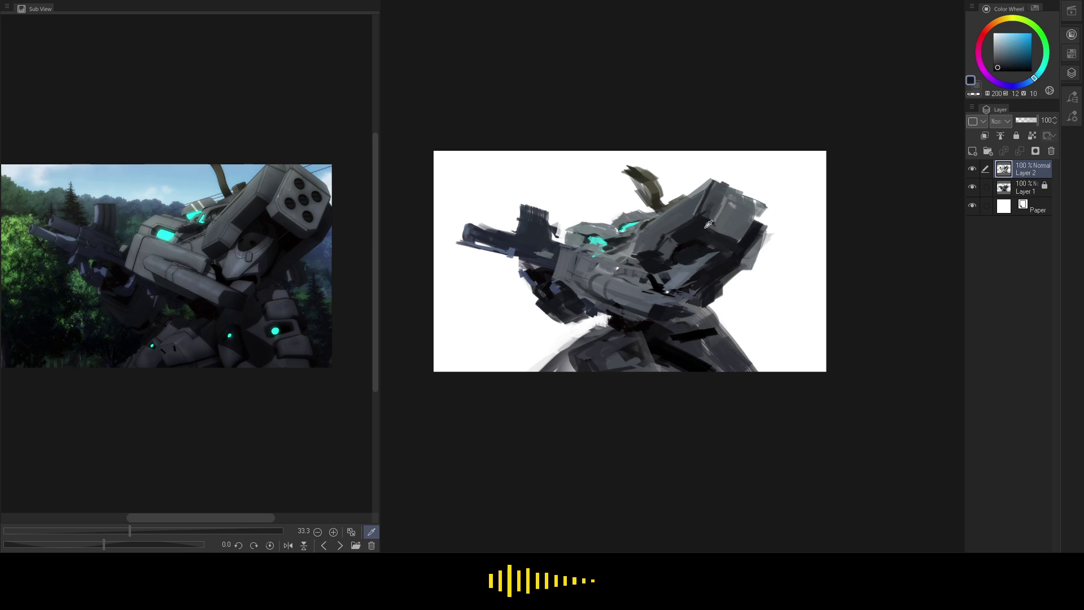
alt+click(717, 232)
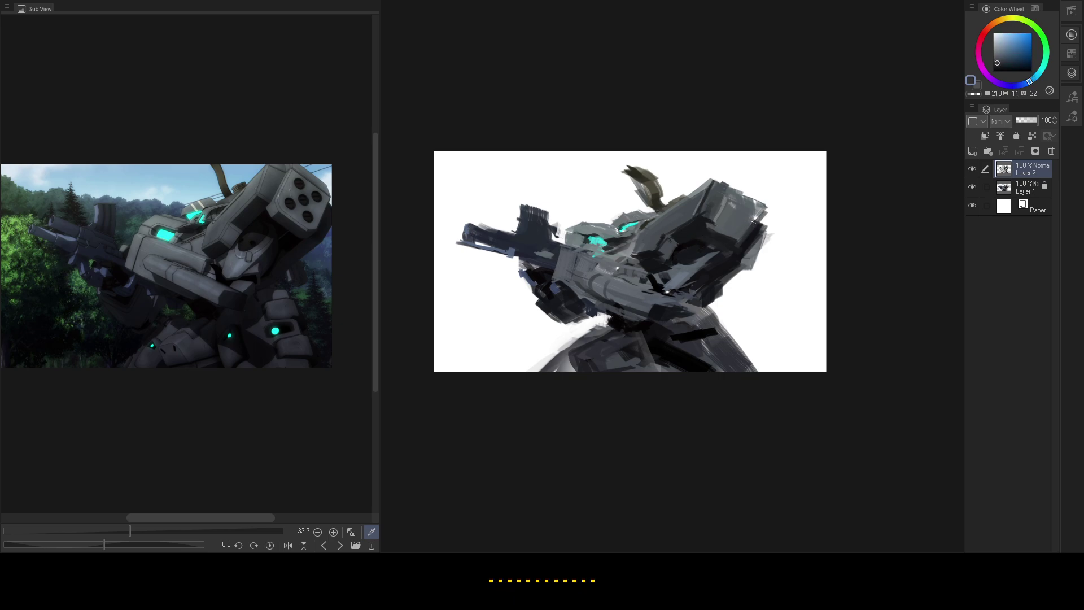
alt+click(722, 210)
alt+click(720, 208)
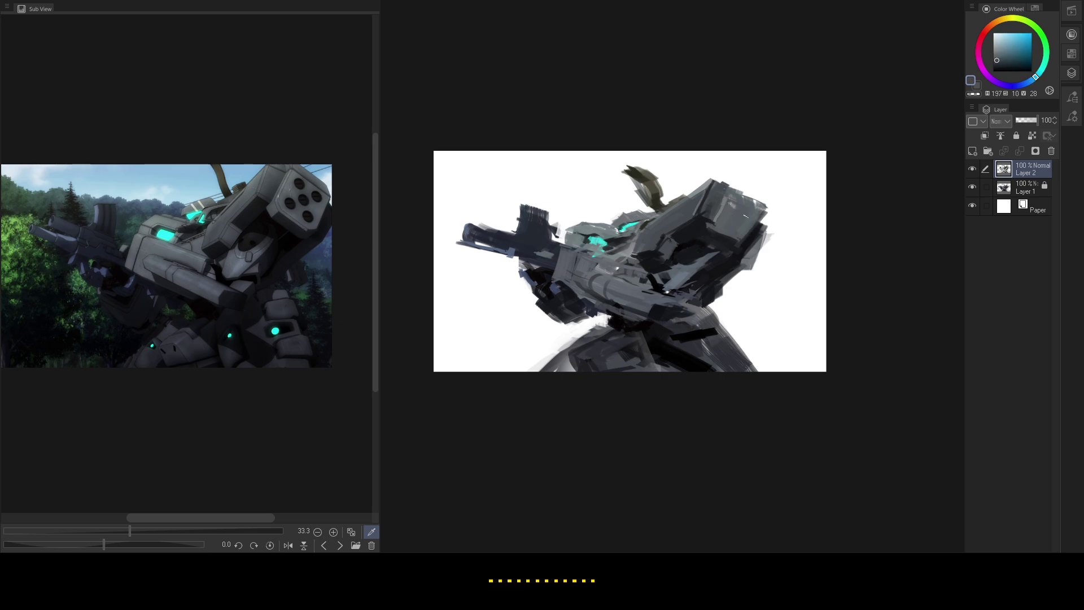
drag(757, 210, 742, 230)
alt+click(727, 226)
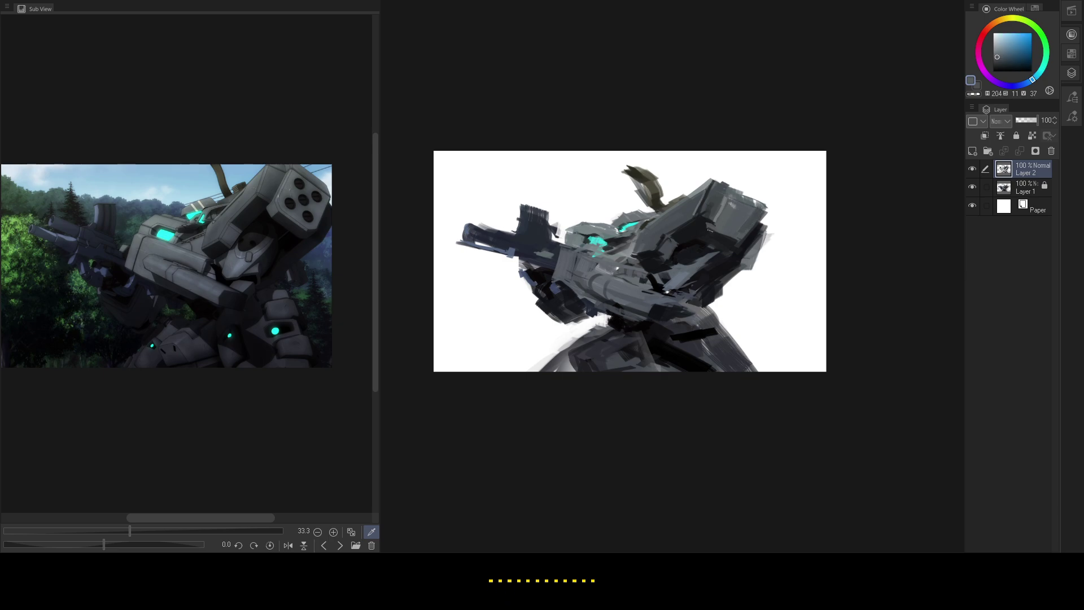
drag(740, 242, 716, 236)
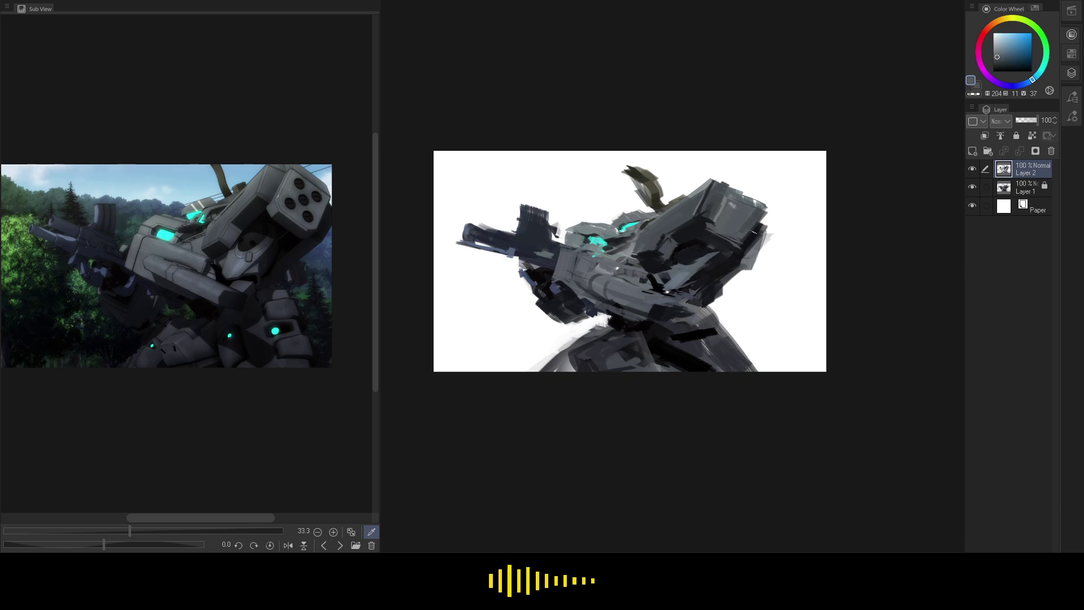
- Mark dark missile ports on the launcher's front face and touch up the surrounding surface with sampled teal-greys
click(311, 197)
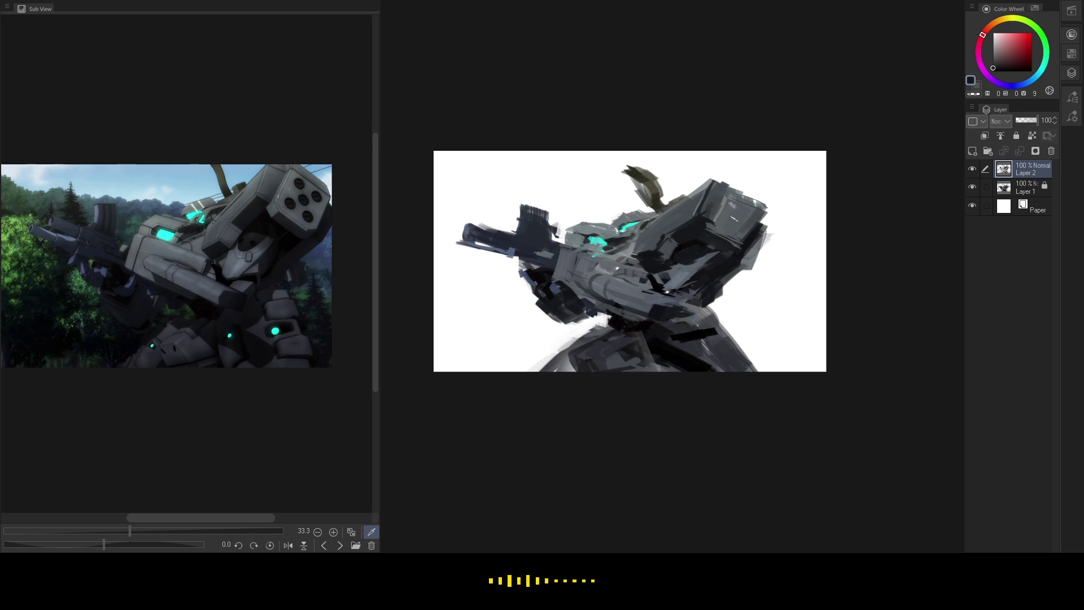
drag(735, 217, 714, 223)
click(276, 184)
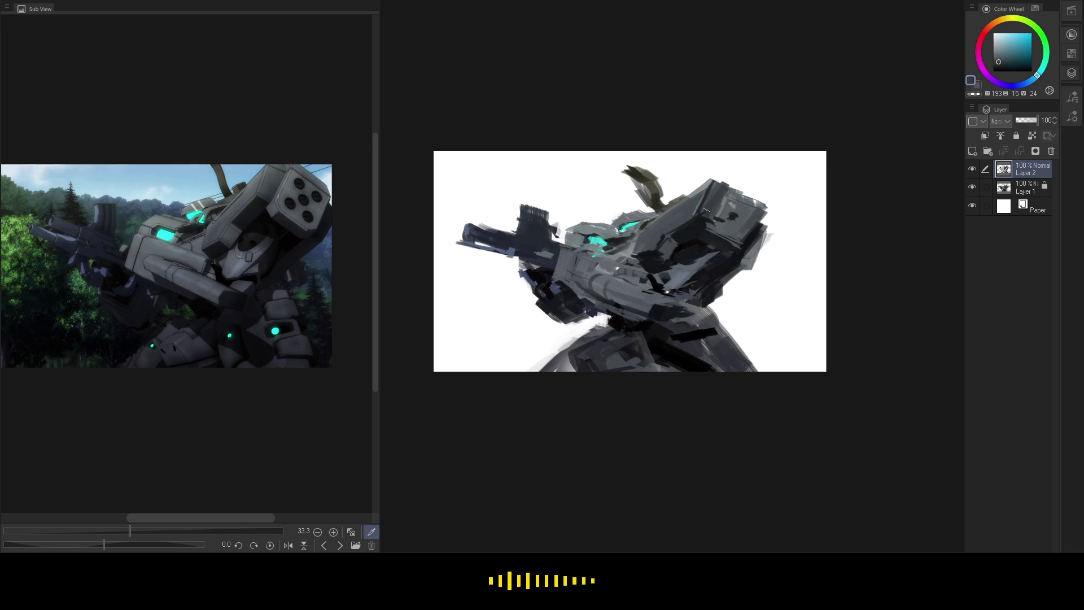
click(277, 200)
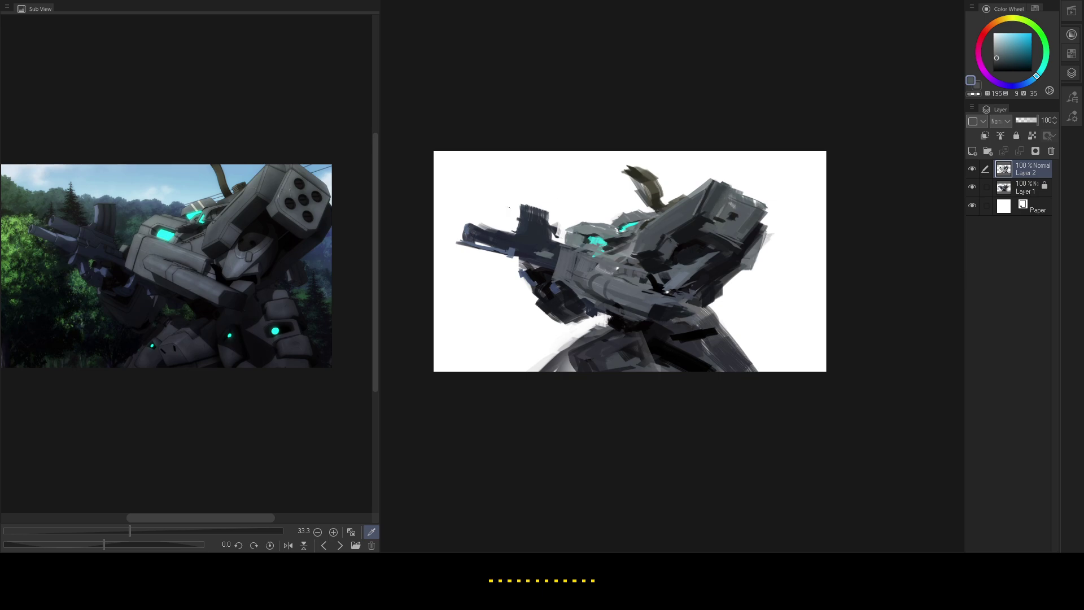
- Sharpen the launcher's top edge with teal-grey from the reference and trim its outline with the background white
click(261, 184)
click(300, 169)
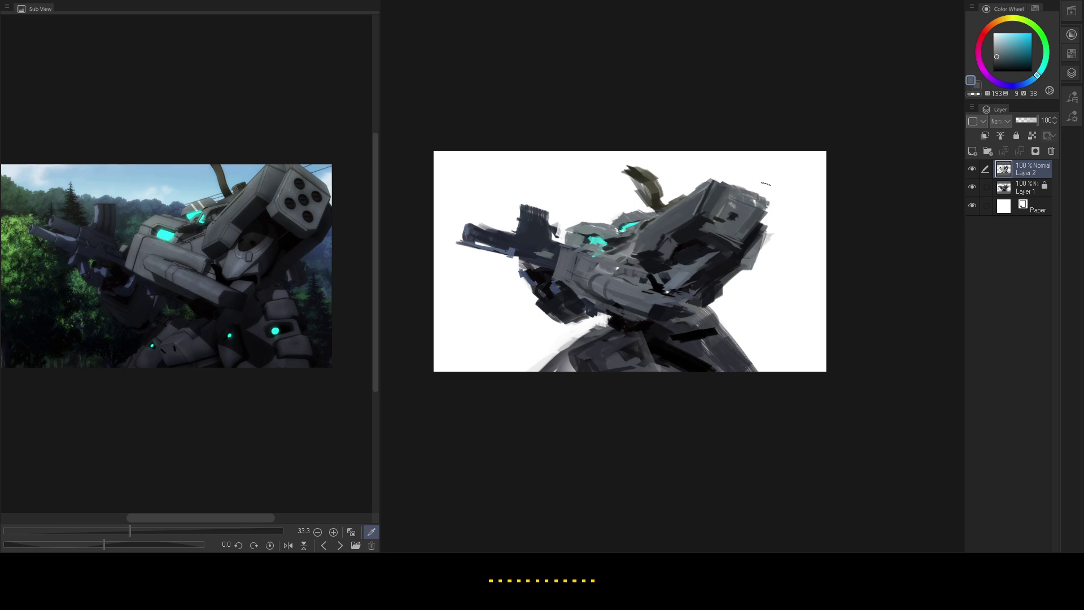
alt+click(770, 201)
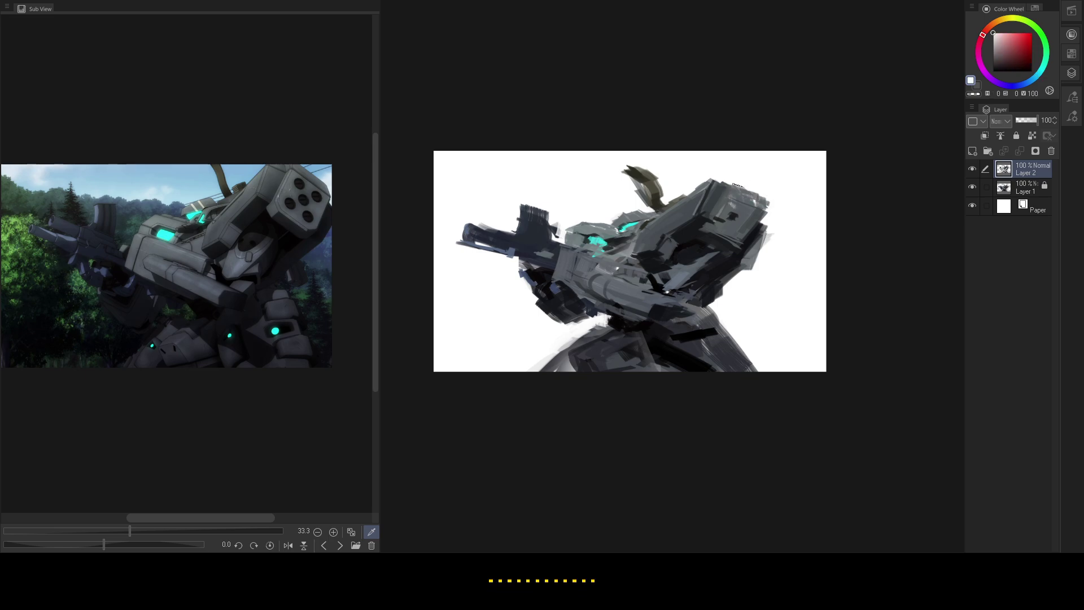
- Paint the mech's back behind the launcher with dark blues from the reference, adding the protruding dark part lower down
click(333, 214)
drag(771, 224, 748, 257)
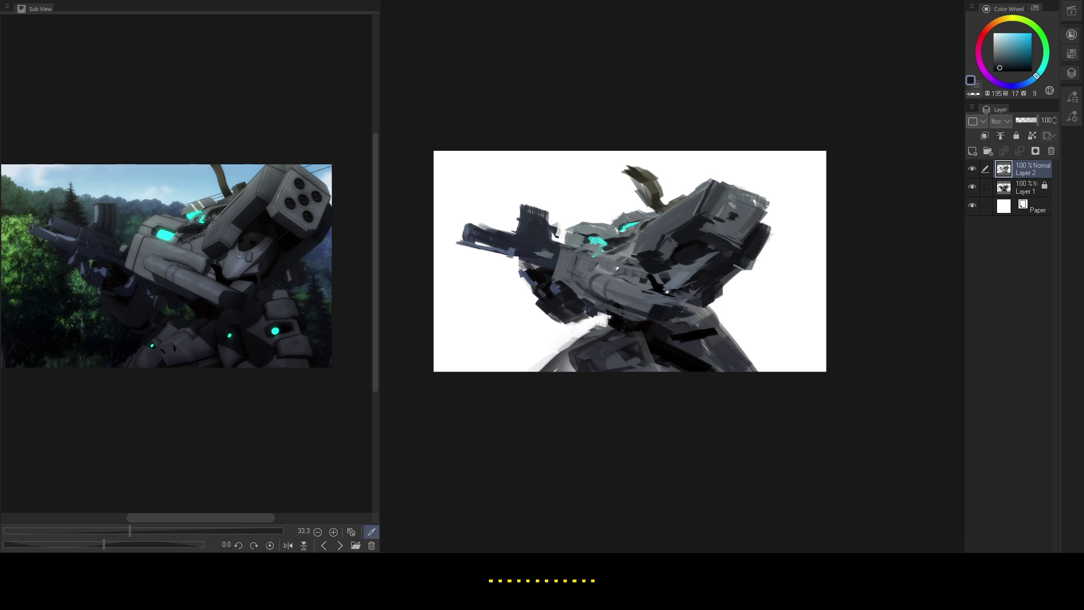
click(303, 251)
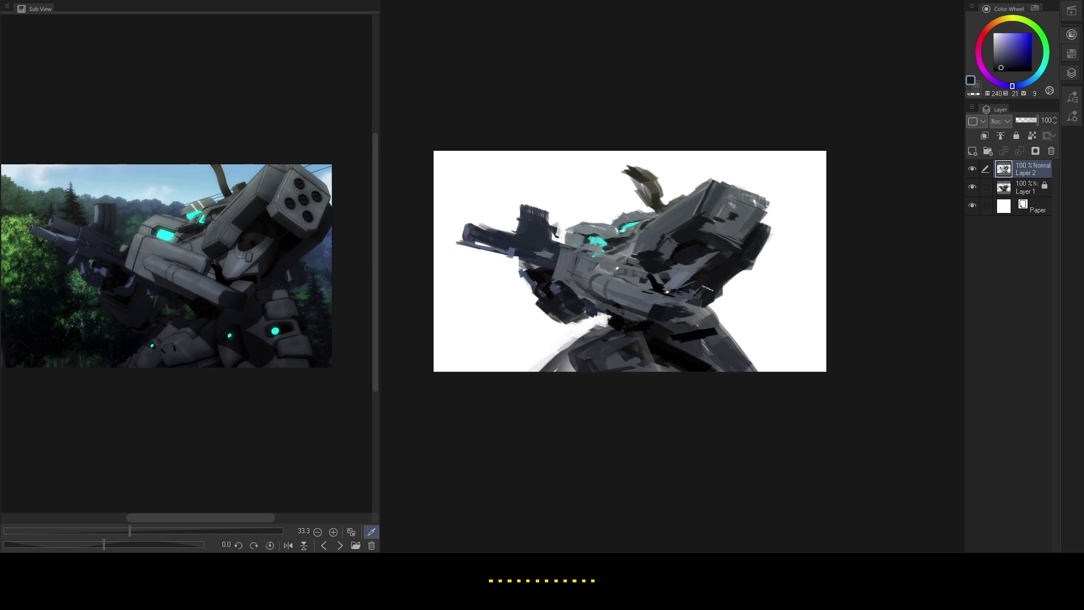
click(302, 270)
mouse_move(718, 287)
mouse_down()
mouse_move(726, 296)
mouse_move(742, 289)
mouse_move(724, 297)
mouse_up()
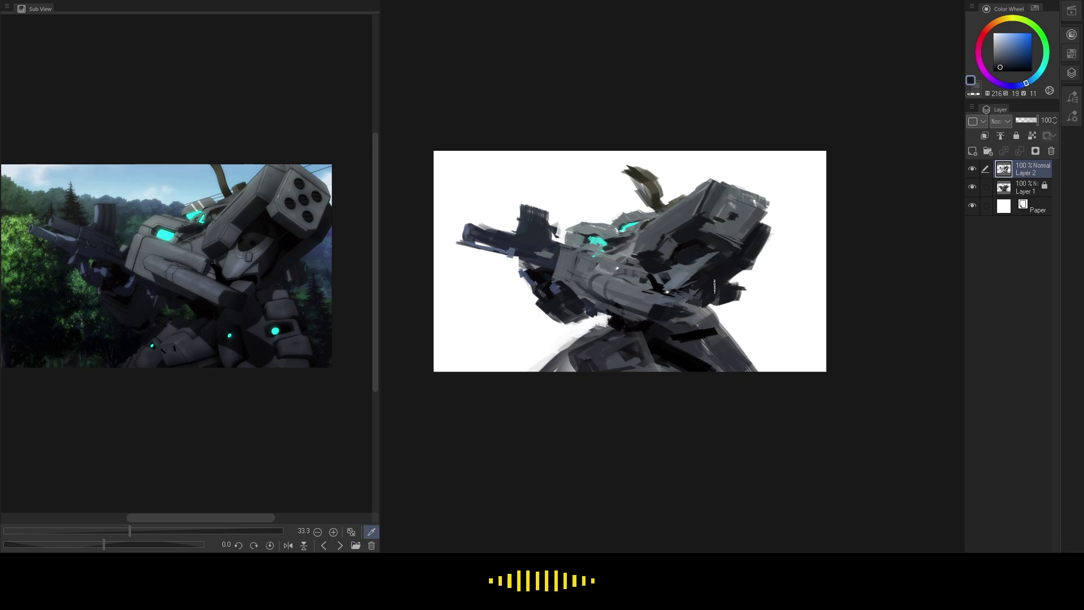
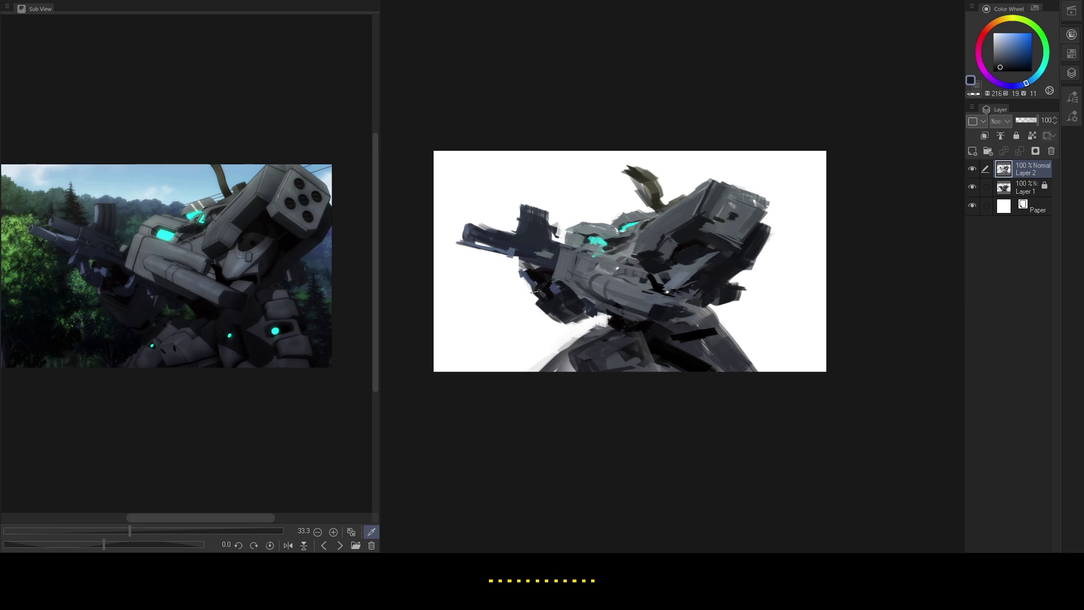
- Paint the mech's hand and arm beneath the rifle with dark blues sampled from the same area of the reference
click(135, 306)
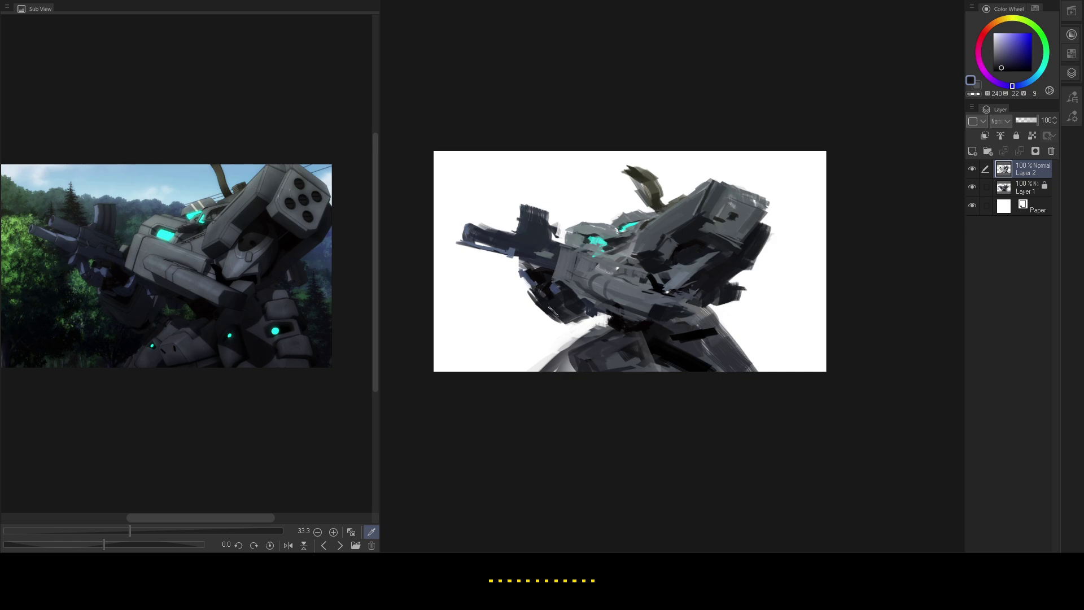
click(123, 280)
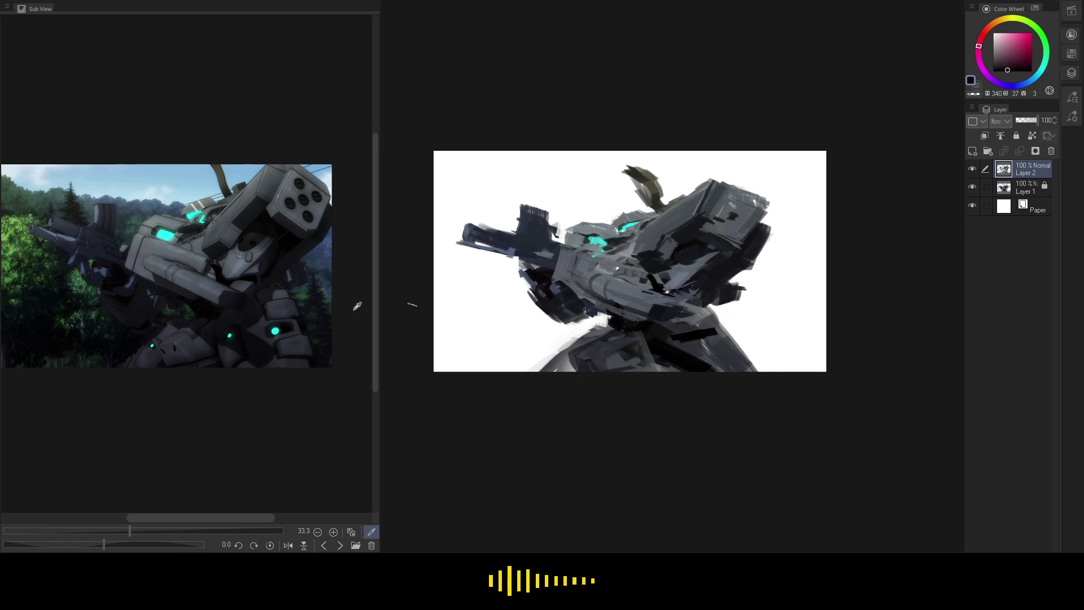
click(129, 305)
click(117, 300)
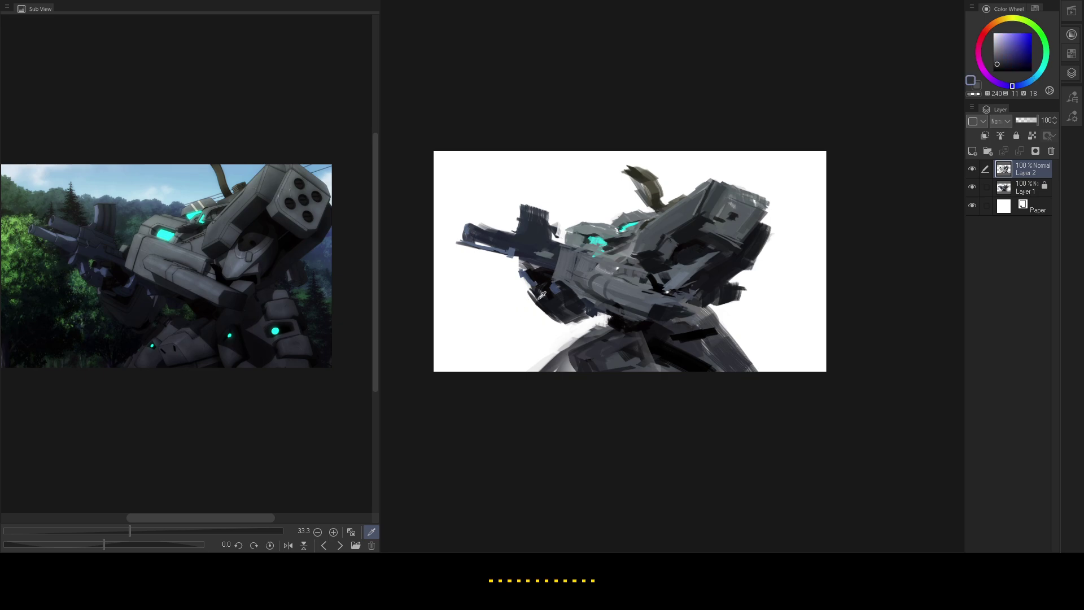
drag(532, 292, 535, 282)
- Clean up the lower edge of the arm under the rifle using off-white and dark blue sampled from the painting
alt+click(591, 325)
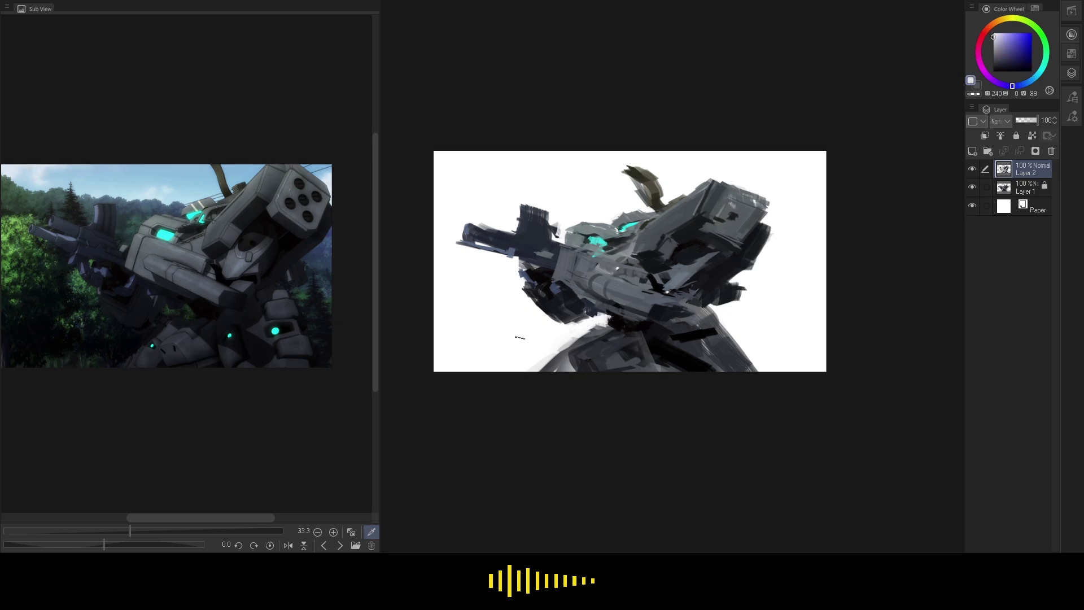
alt+click(589, 323)
alt+click(553, 311)
drag(563, 323, 585, 318)
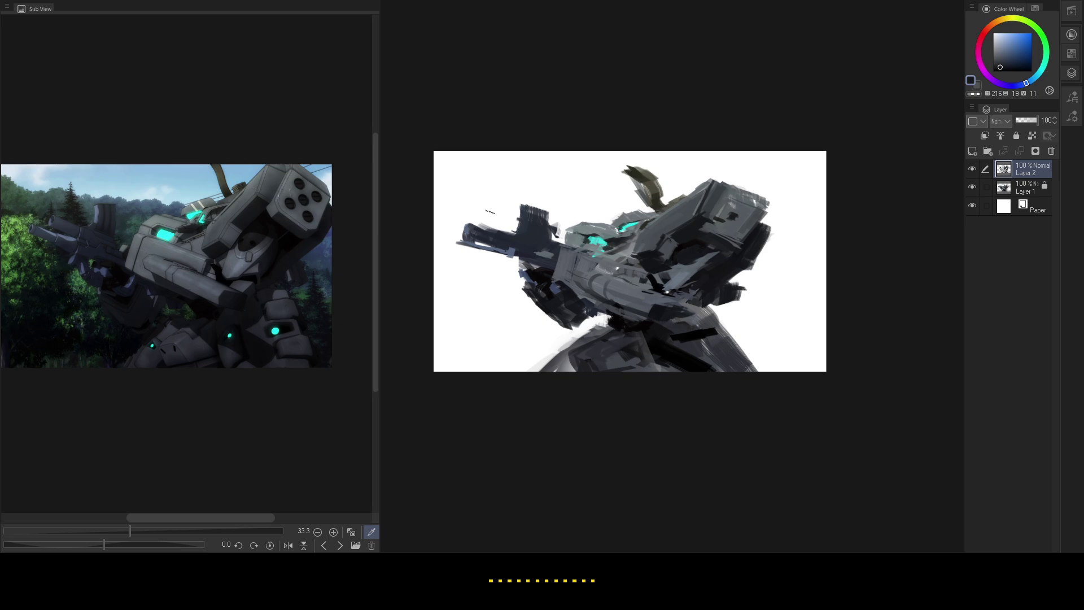
- Trim the outer edge of the rifle's upright part with background white and sample its blue-grey from the reference
mouse_move(521, 199)
mouse_down()
mouse_move(520, 230)
mouse_move(522, 202)
mouse_up()
alt+click(506, 207)
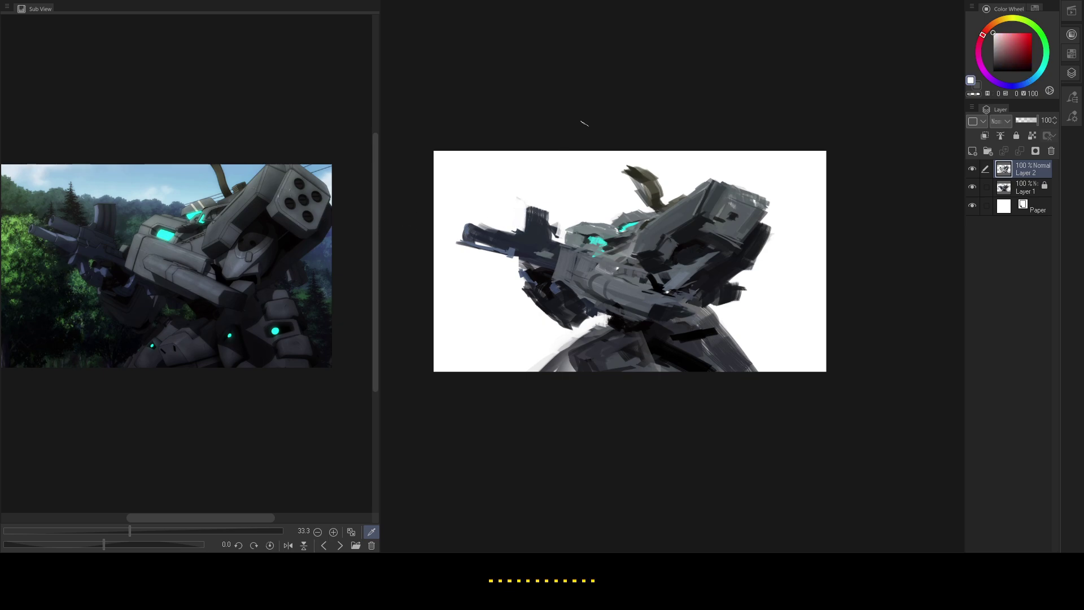
click(102, 208)
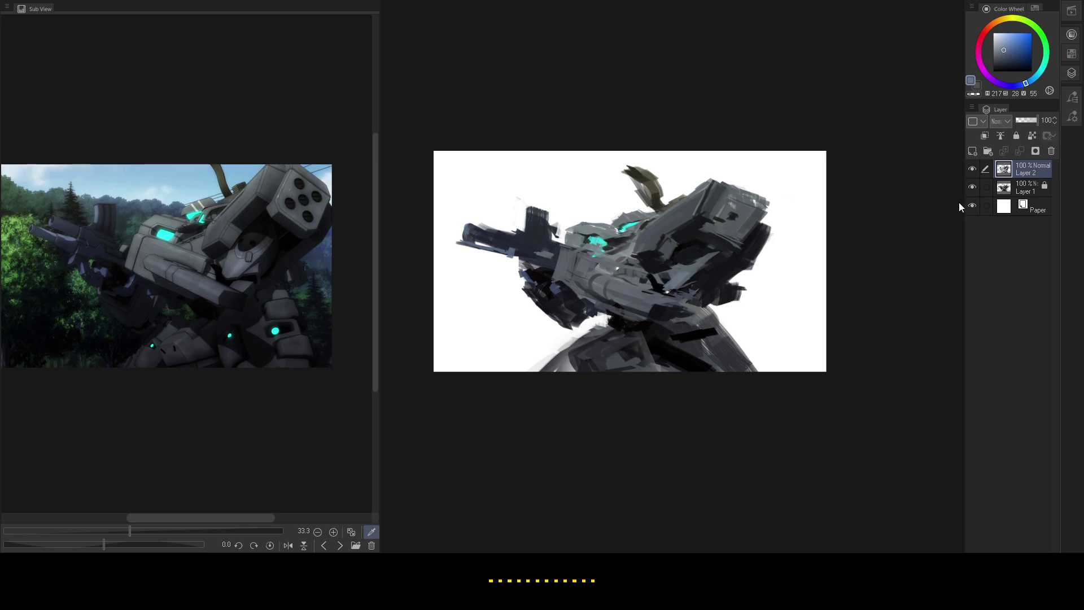
- Change the paper colour to dark red A41B1B to check the white strokes around the mech
click(1004, 208)
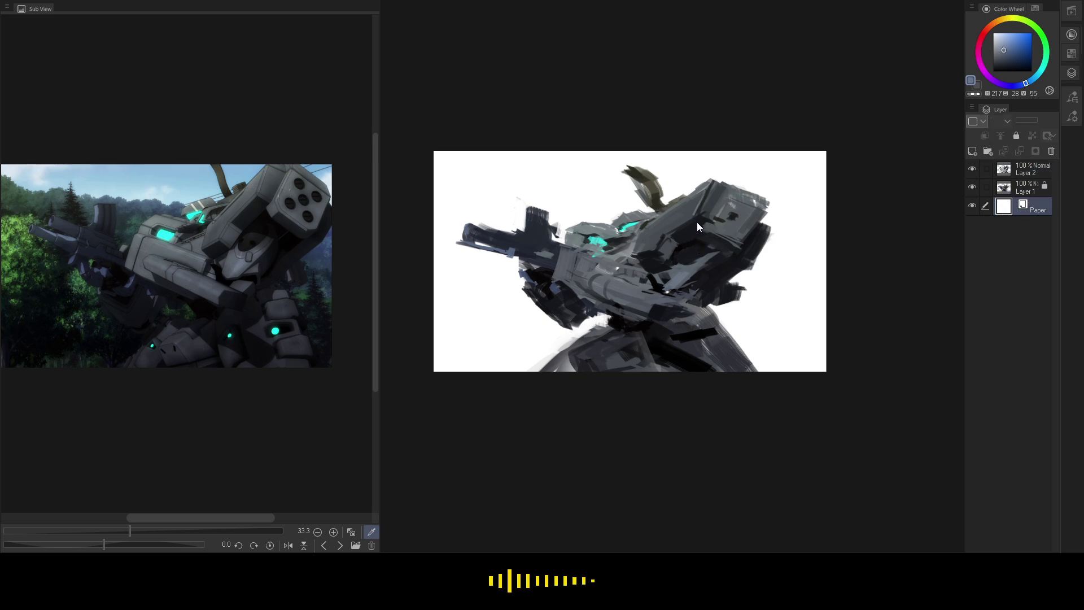
key(F2)
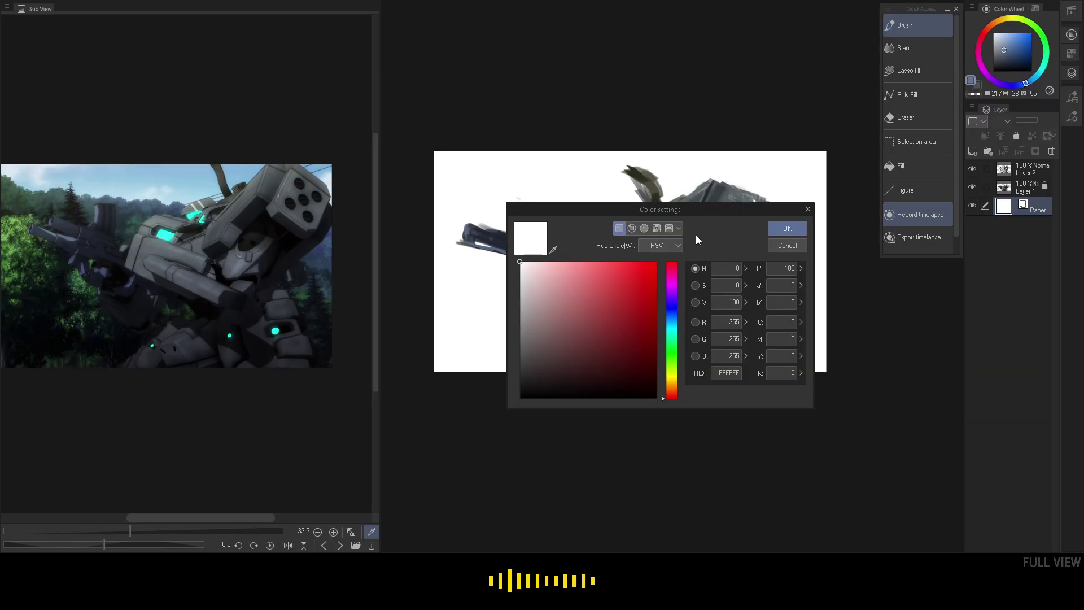
drag(699, 219, 905, 242)
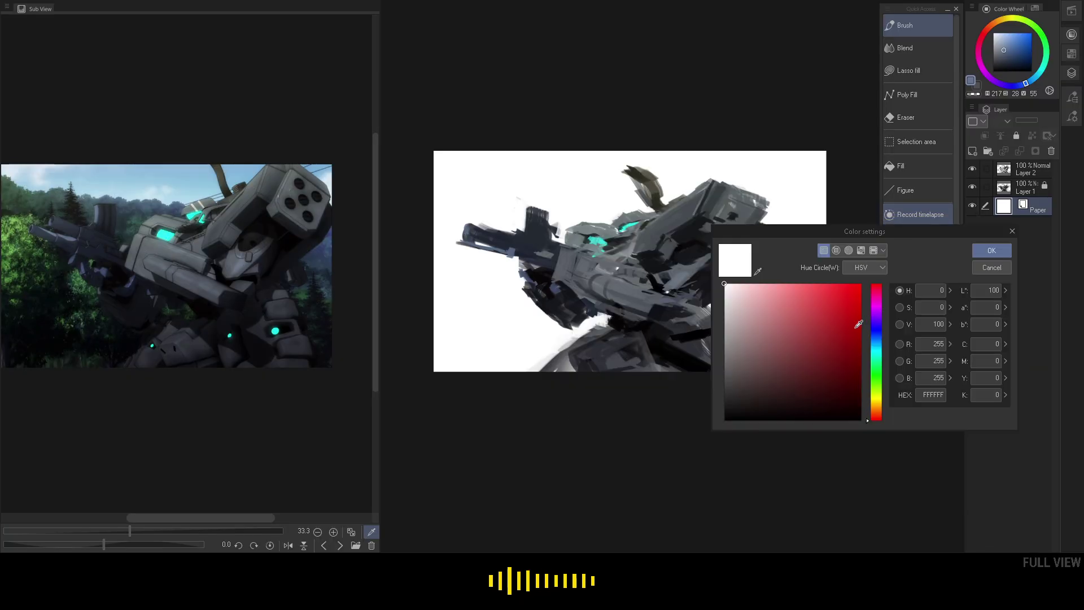
click(846, 320)
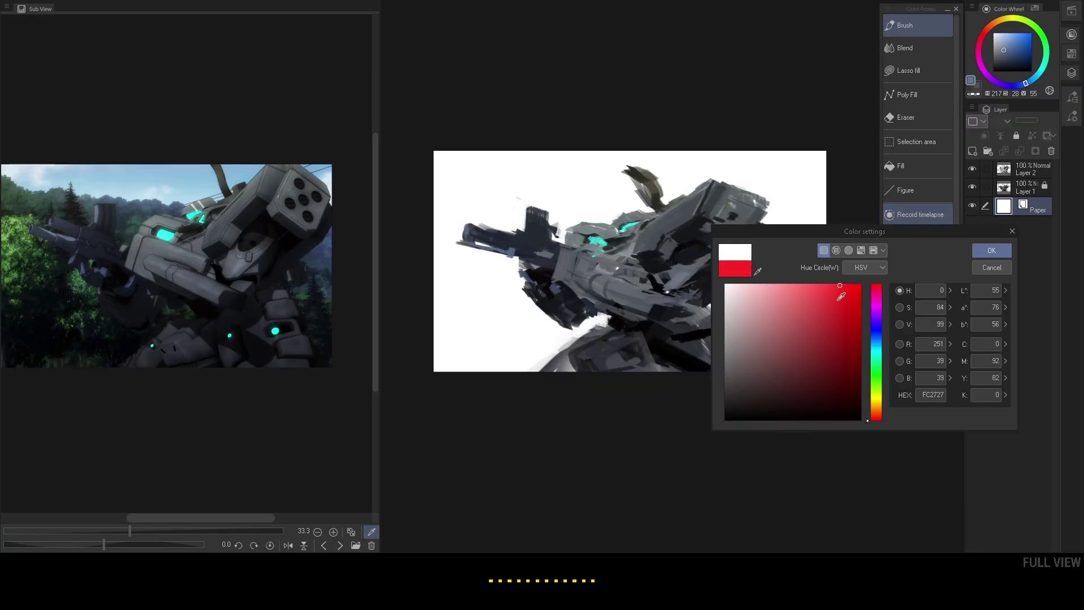
click(814, 327)
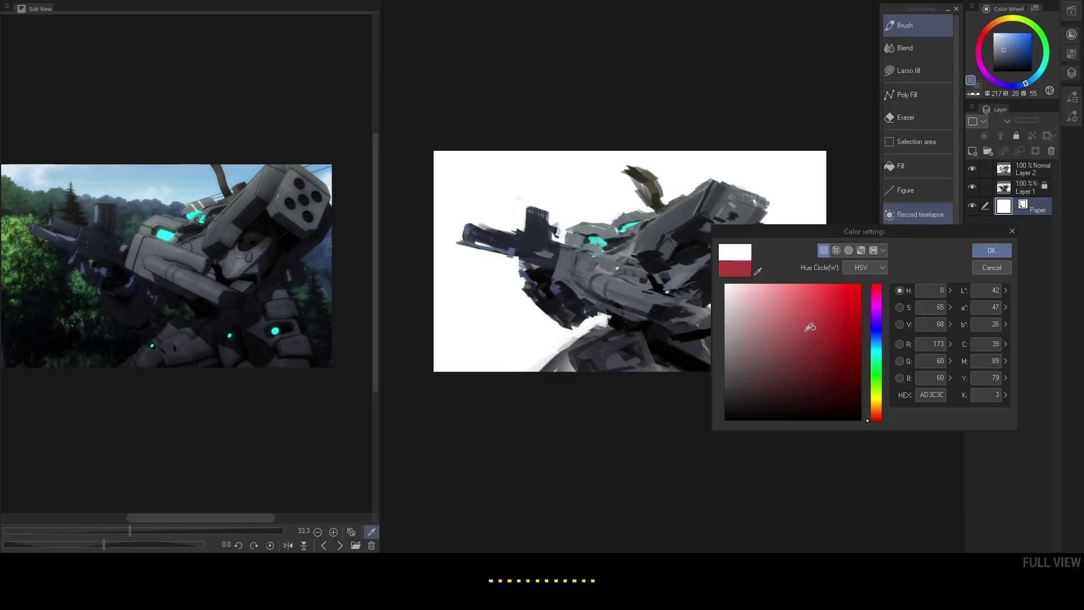
click(992, 250)
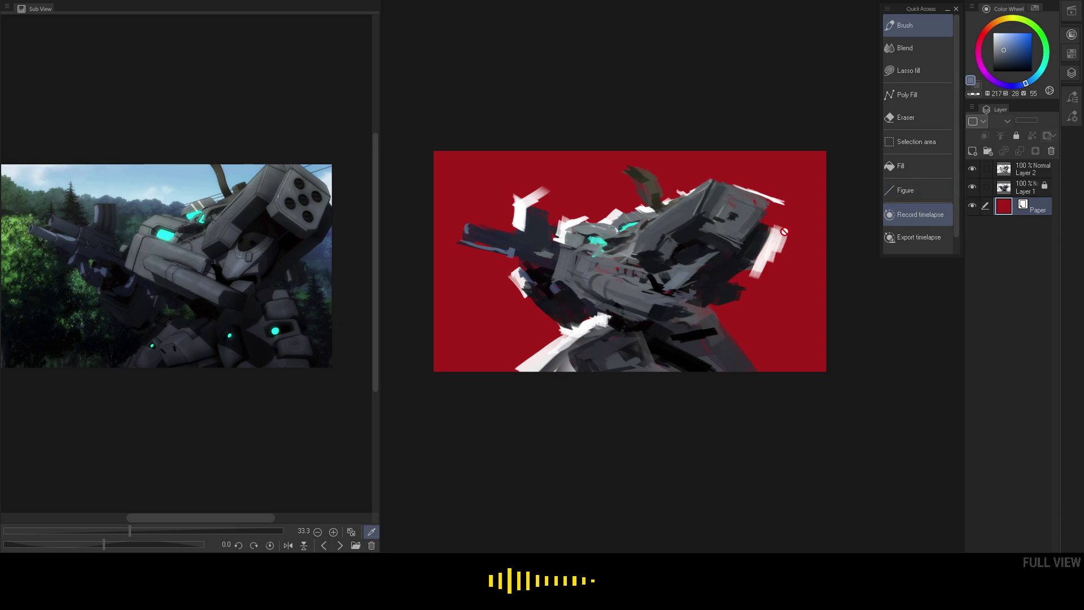
click(1015, 190)
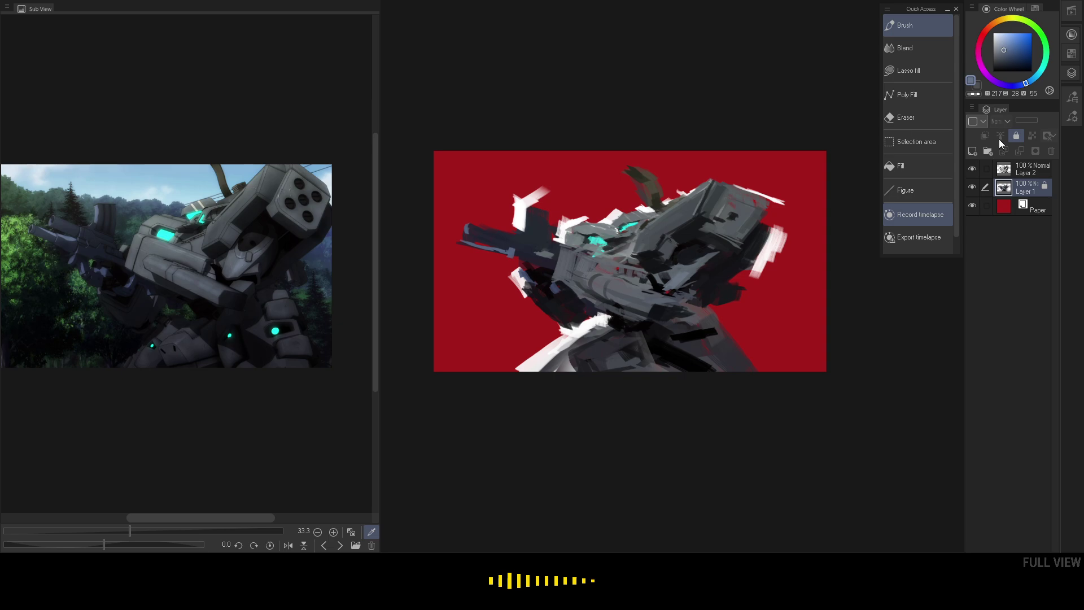
- Set the paper colour back to white and make Layer 2 the active layer
double_click(1009, 205)
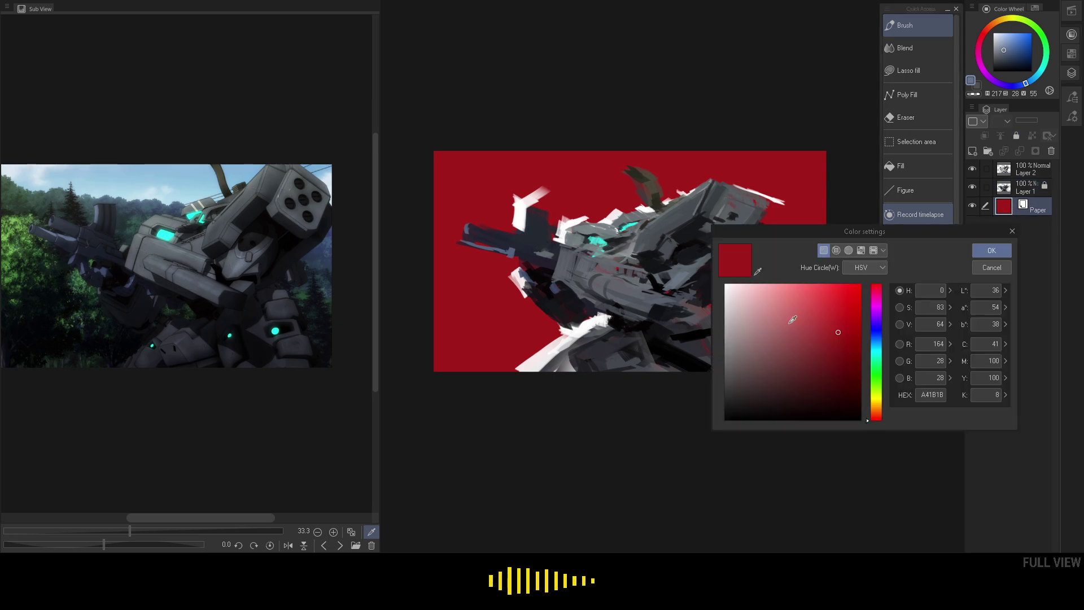
drag(790, 323, 701, 268)
click(991, 250)
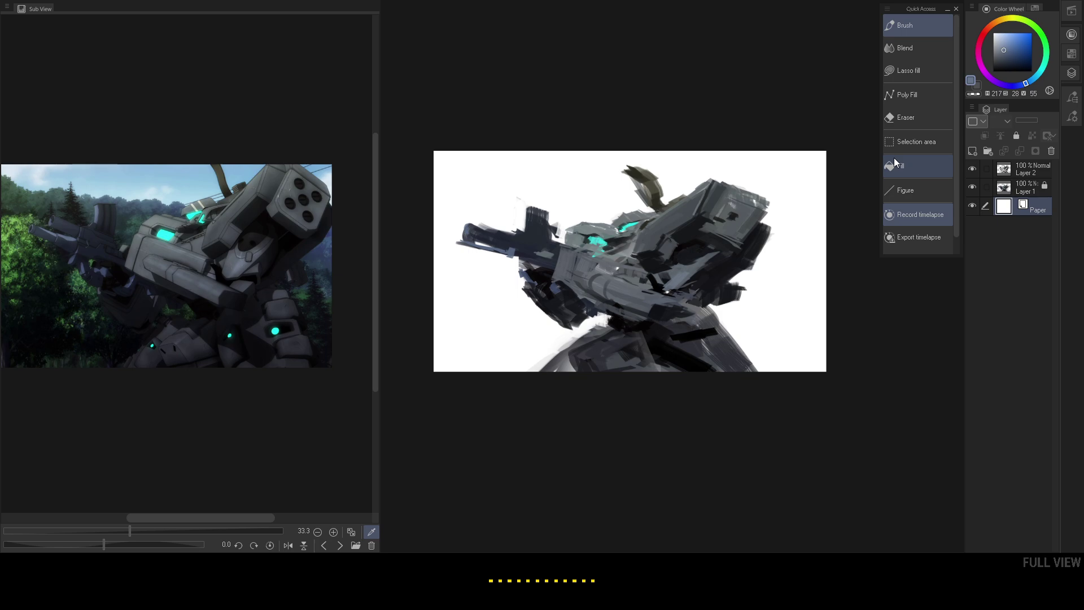
click(1020, 188)
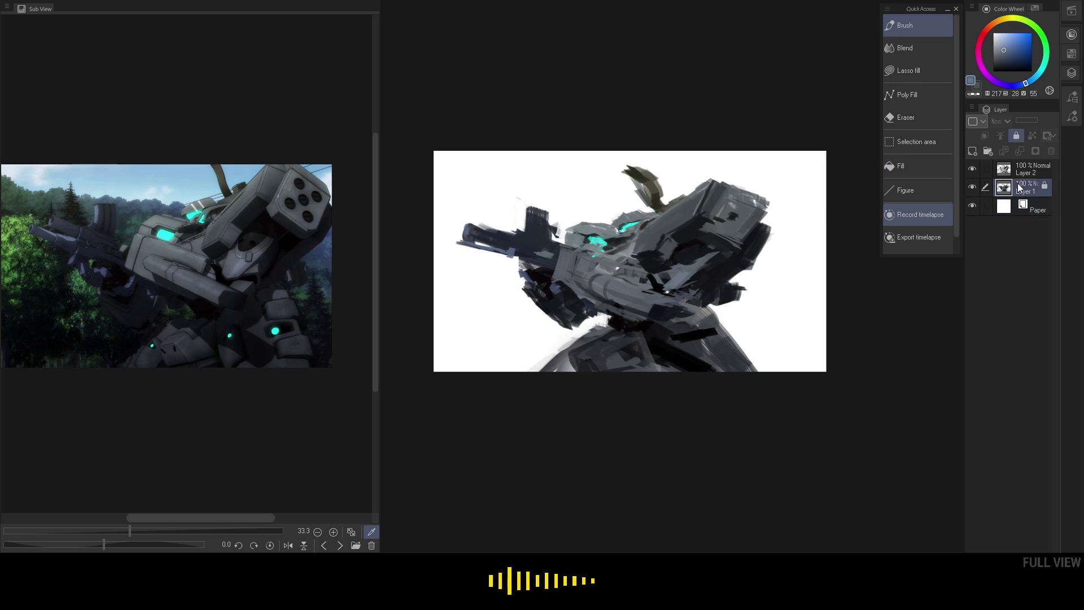
click(1032, 172)
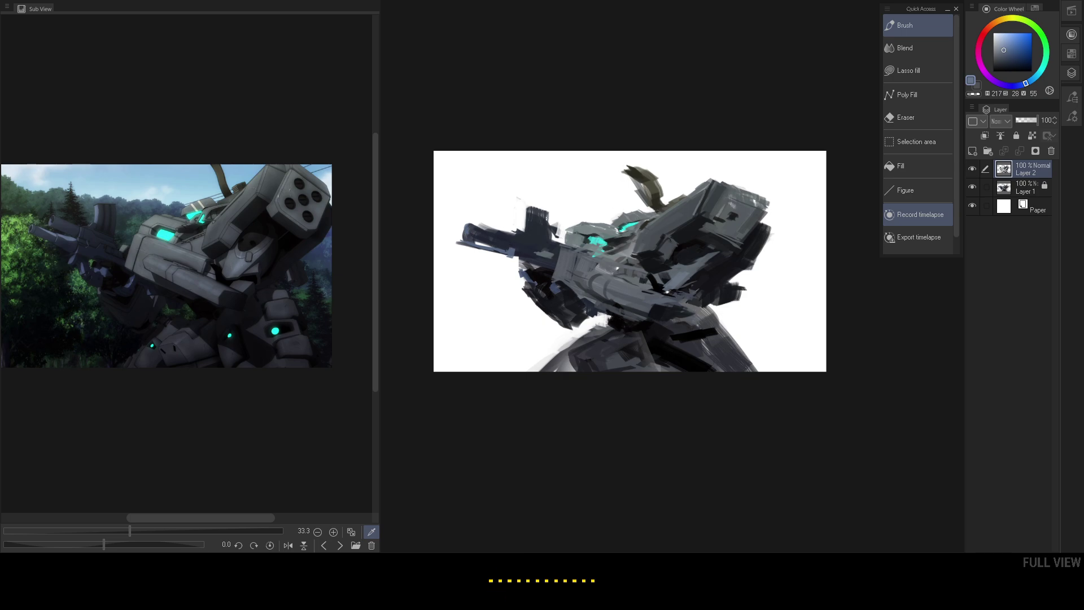
- Narrow the rifle's upright part by trimming its inner side and top with colours sampled from the canvas
key(x)
mouse_move(555, 218)
mouse_down()
mouse_move(535, 231)
mouse_move(526, 212)
mouse_move(523, 227)
mouse_move(530, 196)
mouse_move(535, 209)
mouse_move(520, 210)
mouse_move(542, 207)
mouse_move(518, 208)
mouse_move(542, 235)
mouse_up()
alt+click(536, 226)
alt+click(530, 197)
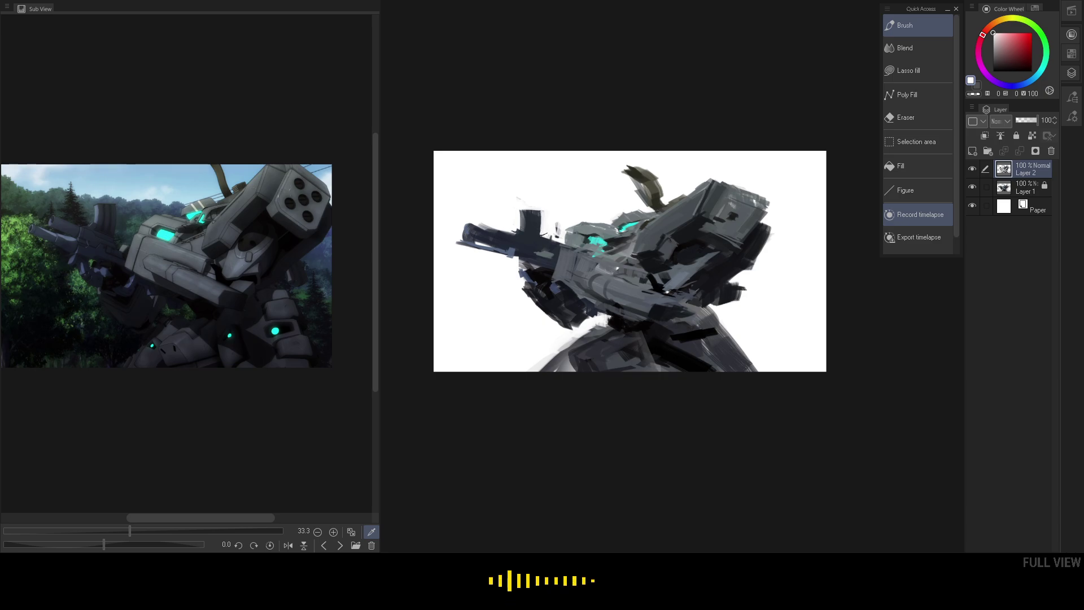
- Darken the rifle's body and the underside of its barrel with dark blues sampled from the reference and canvas
click(105, 232)
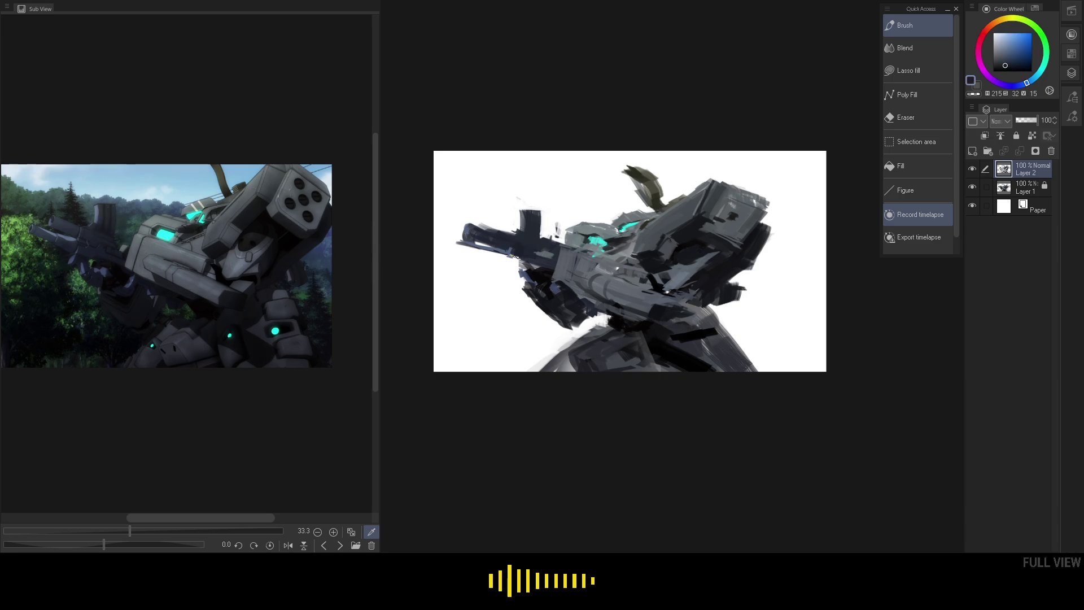
click(106, 245)
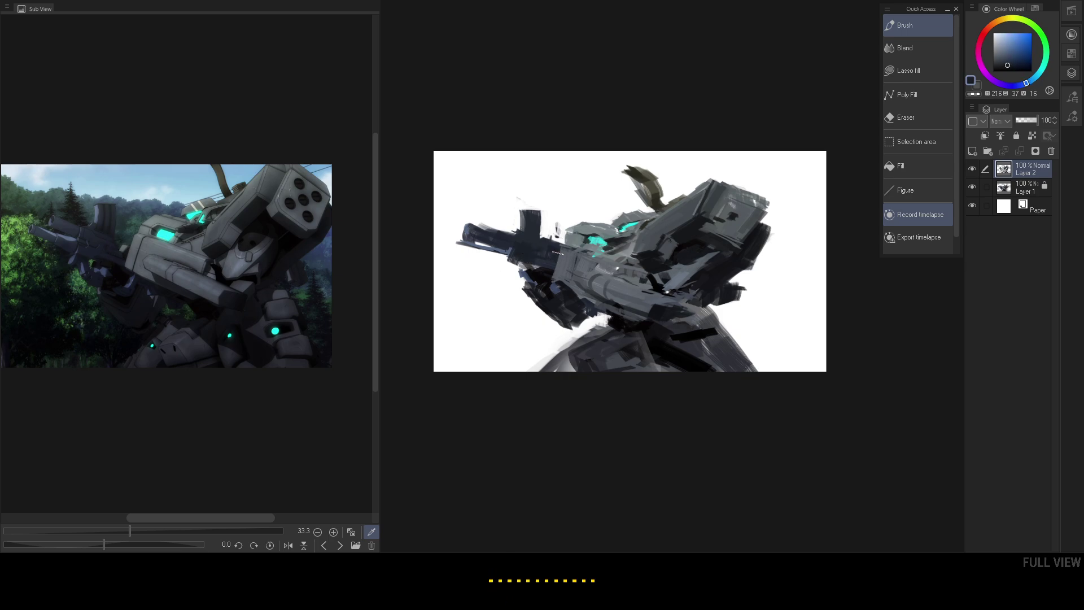
click(76, 255)
alt+click(510, 246)
drag(487, 252, 503, 255)
drag(501, 257, 512, 260)
- Rework the rifle's upper surfaces and muzzle with light and dark blues sampled from the reference rifle
click(66, 220)
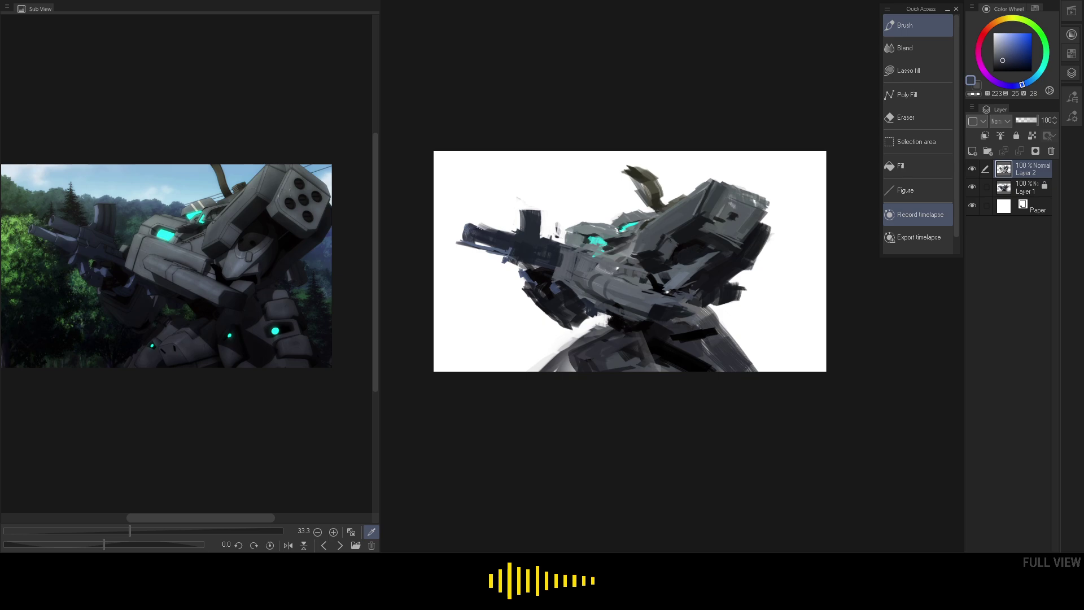
click(70, 219)
click(77, 236)
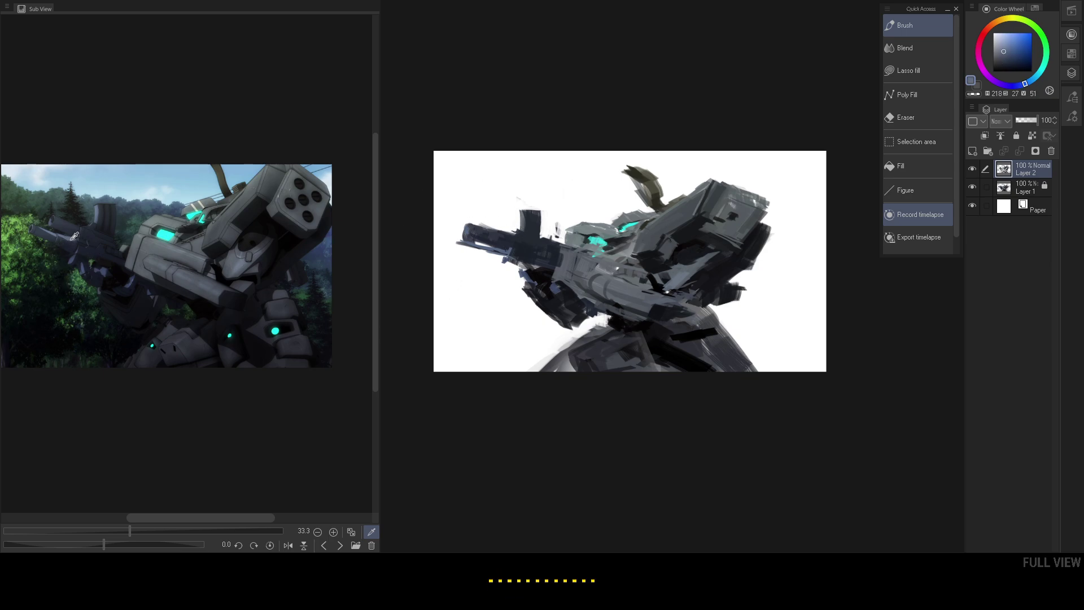
click(102, 210)
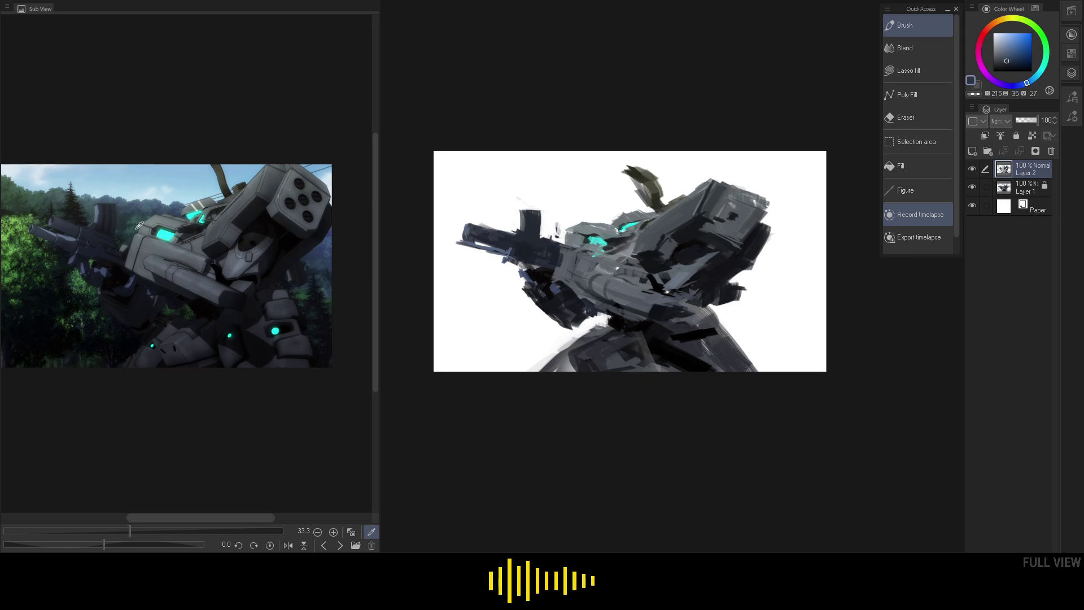
click(71, 241)
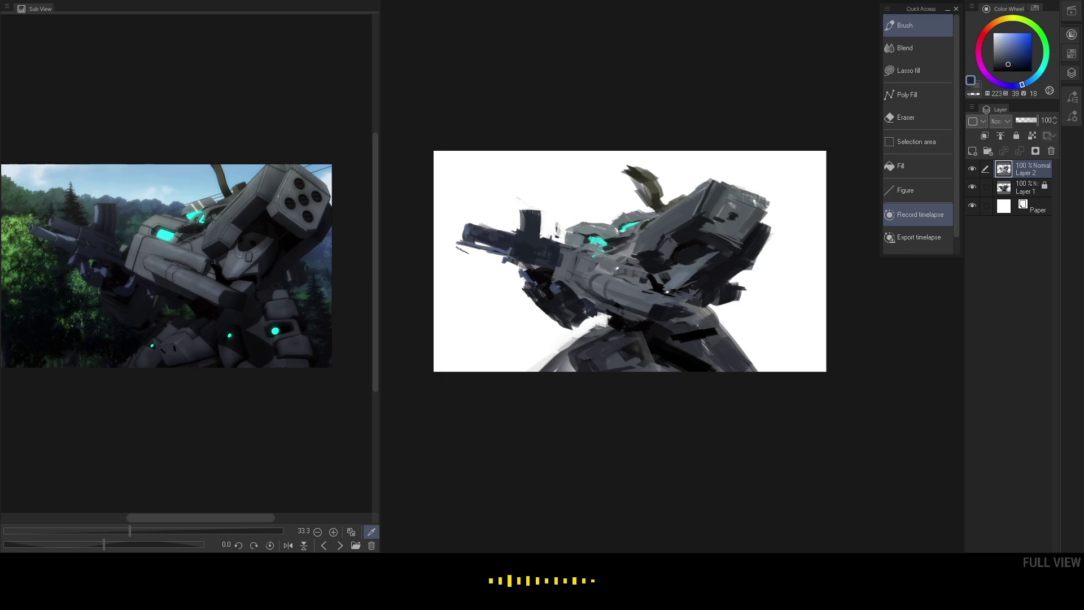
drag(469, 248, 467, 255)
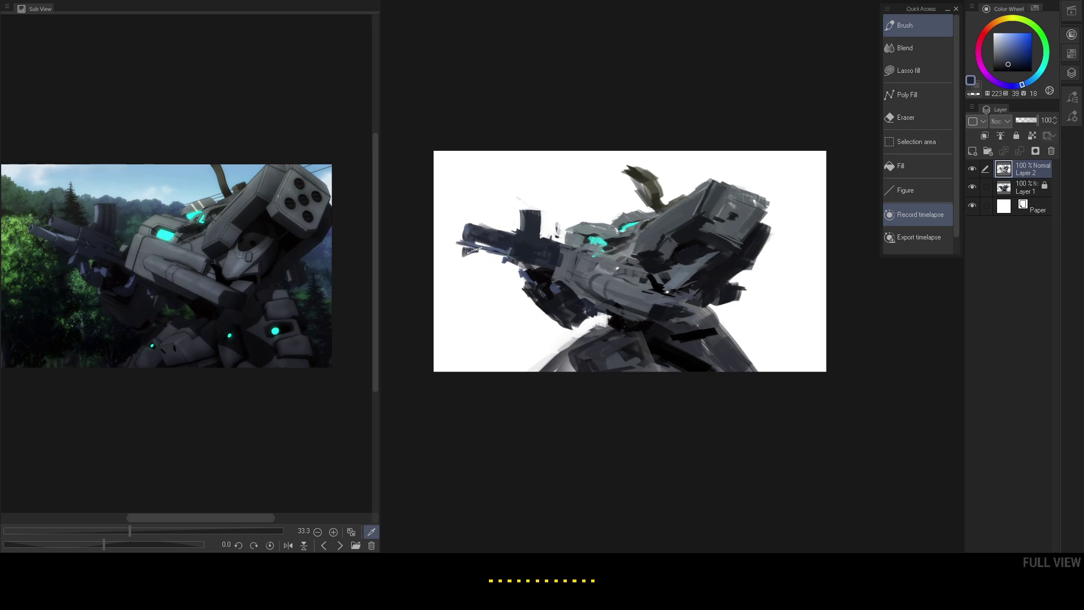
- Define the rifle's barrels with mid blue, cut a white gap between them, and pick a dark blue for the underside
click(69, 237)
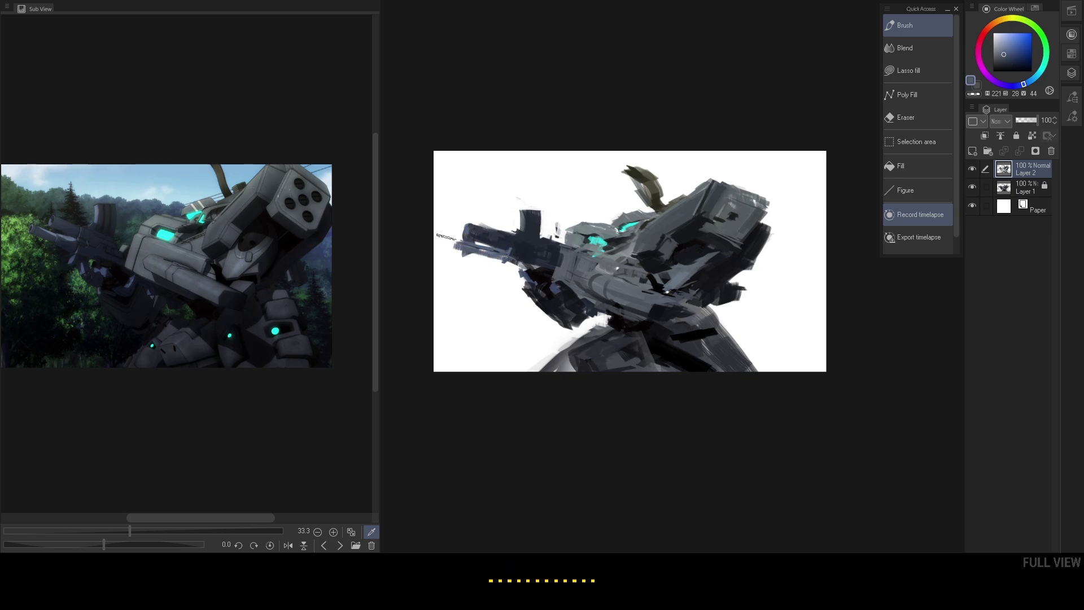
alt+click(447, 236)
drag(476, 242, 487, 245)
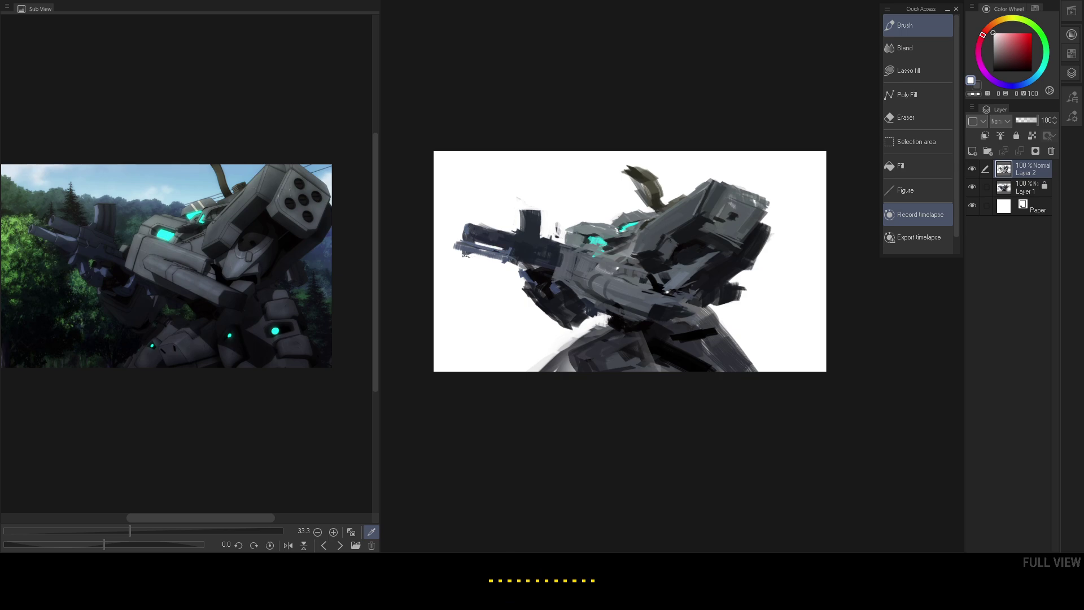
click(76, 261)
click(74, 261)
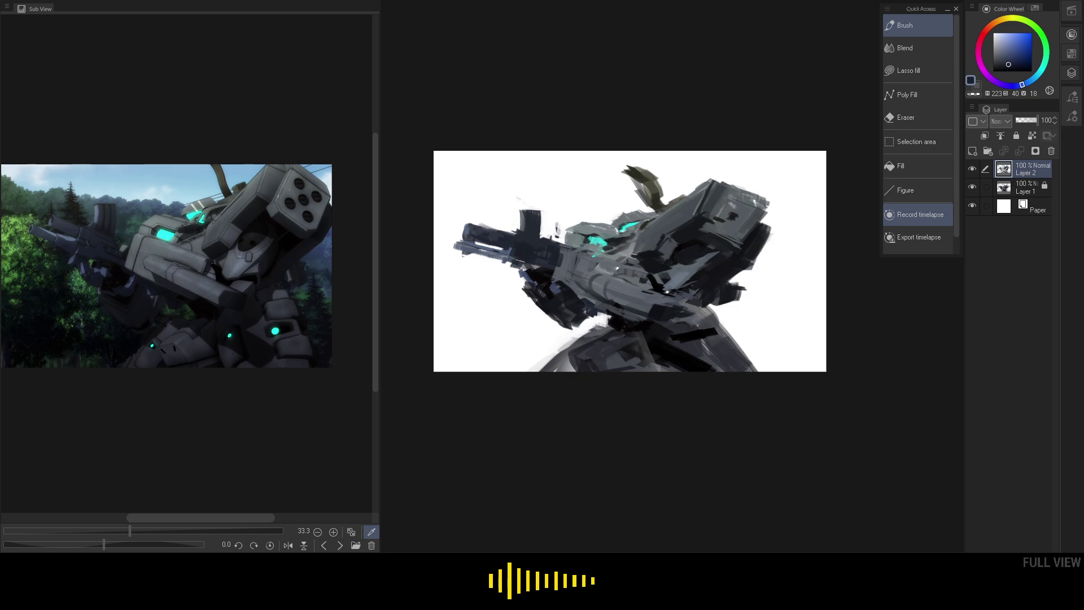
- Touch up the forearm and the area where it meets the rifle with darks and blue-greys sampled from the painting
alt+click(550, 276)
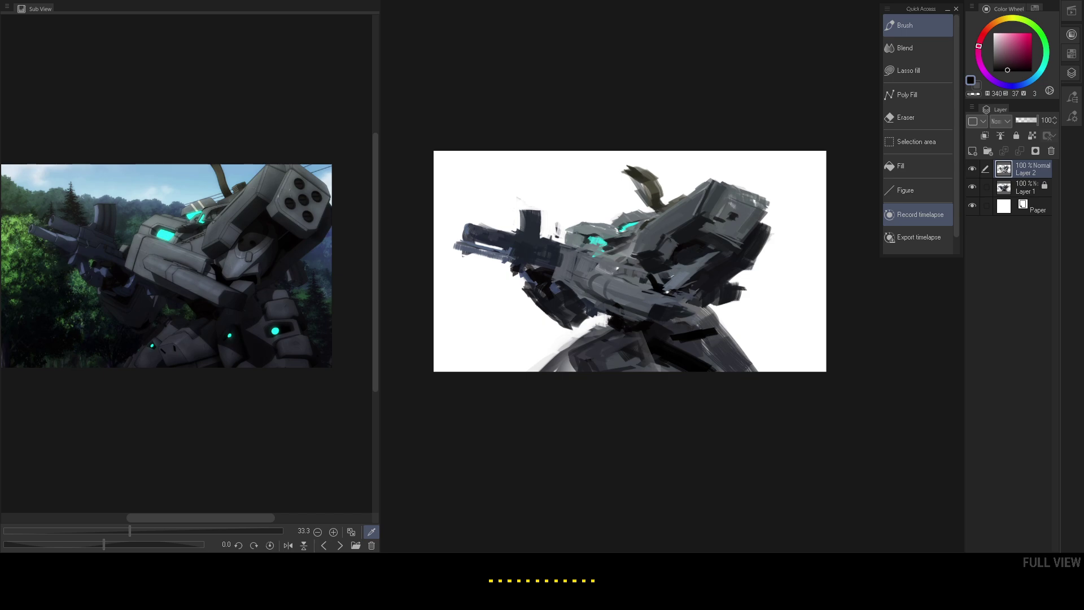
alt+click(632, 294)
alt+click(610, 290)
alt+click(604, 284)
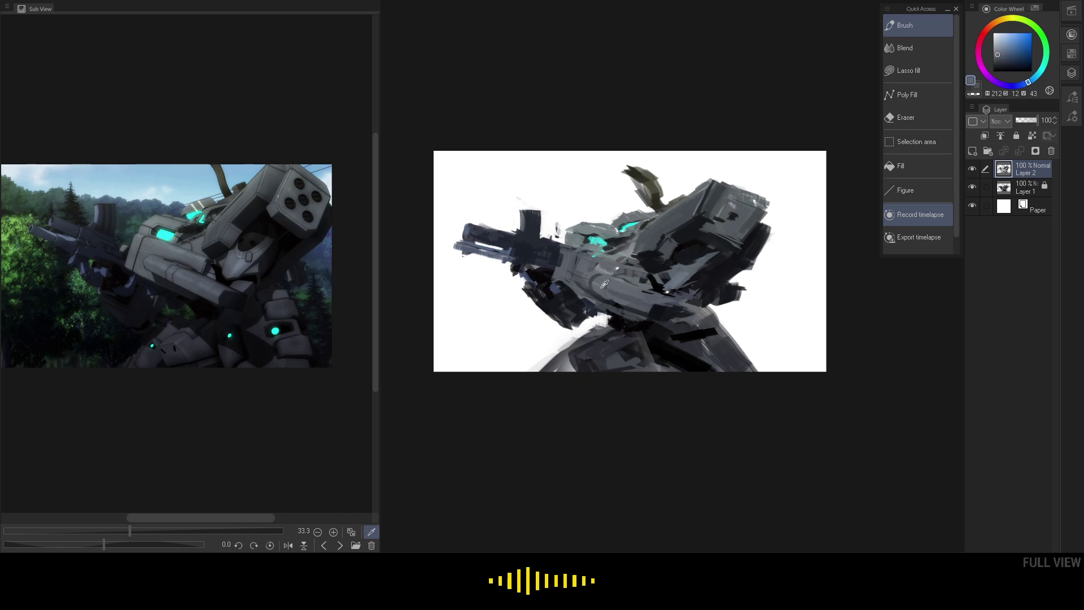
- Darken the mech's waist below the forearm with near-blacks from the reference and painting, then sample the forearm's blue-grey
alt+click(686, 341)
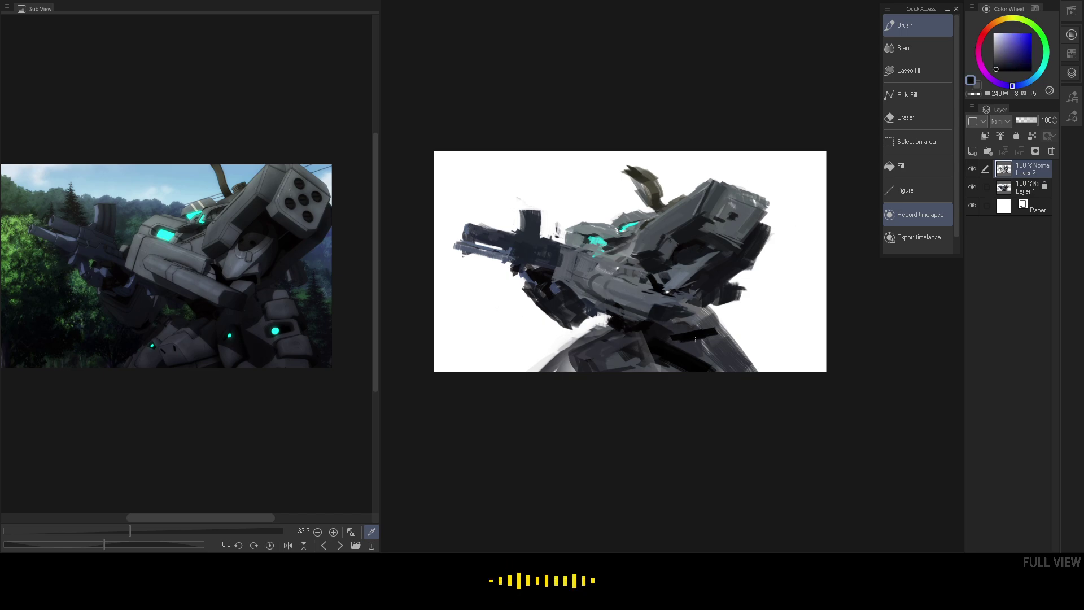
click(218, 356)
click(264, 329)
alt+click(675, 342)
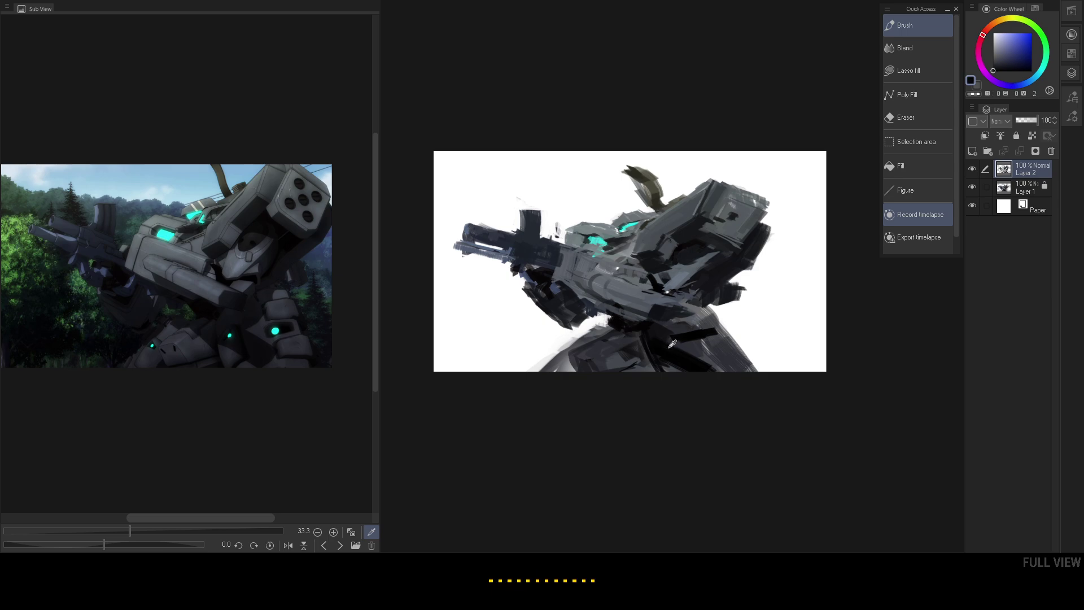
click(252, 311)
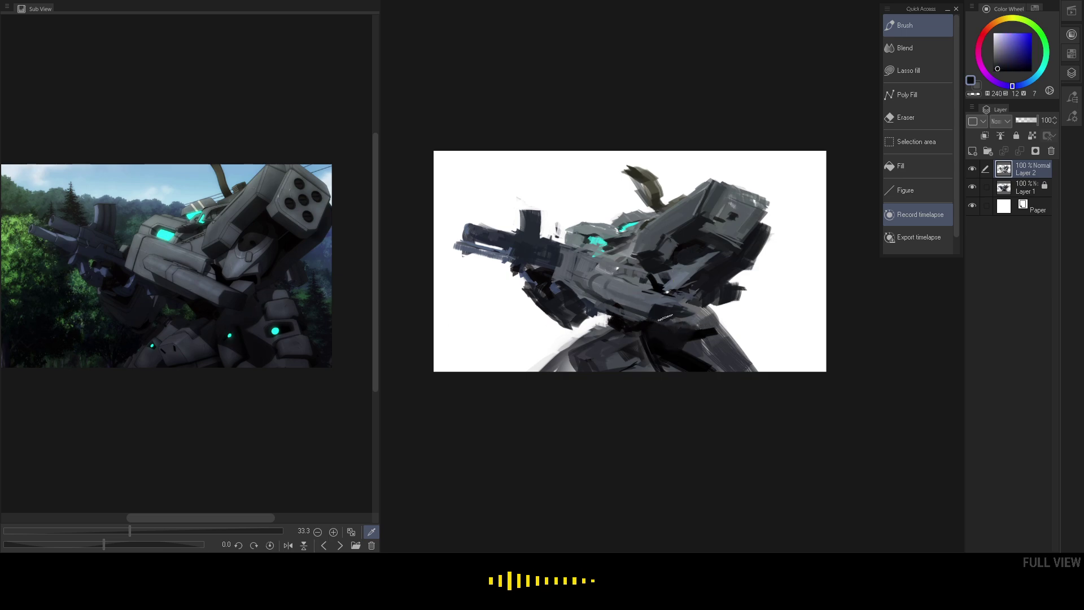
alt+click(663, 308)
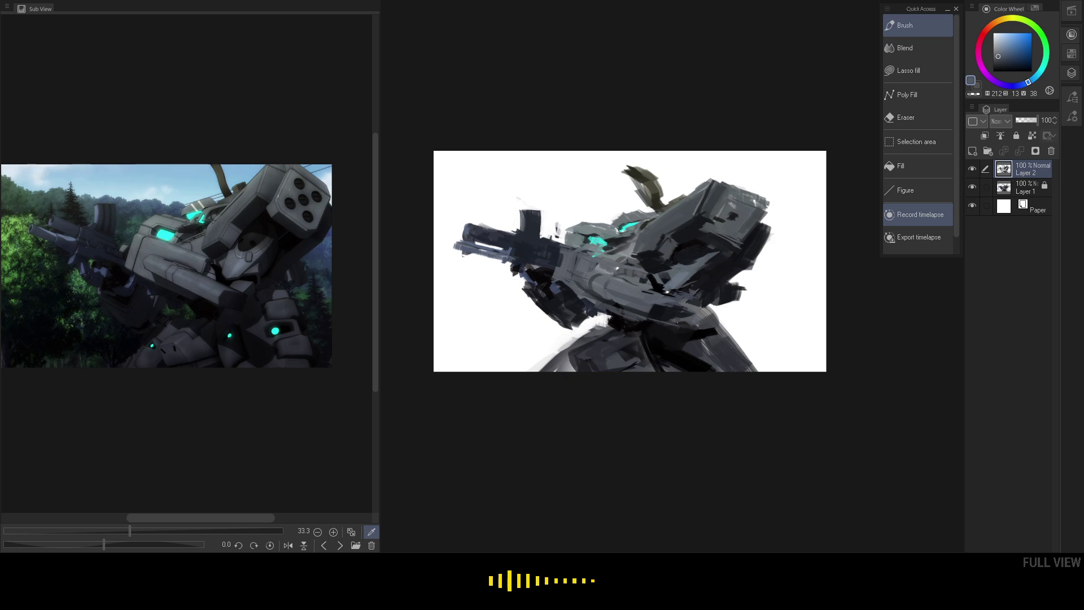
- Refine the forearm's lower edge and elbow with near-blacks and dark blue-greys sampled from the painting and the reference
alt+click(669, 312)
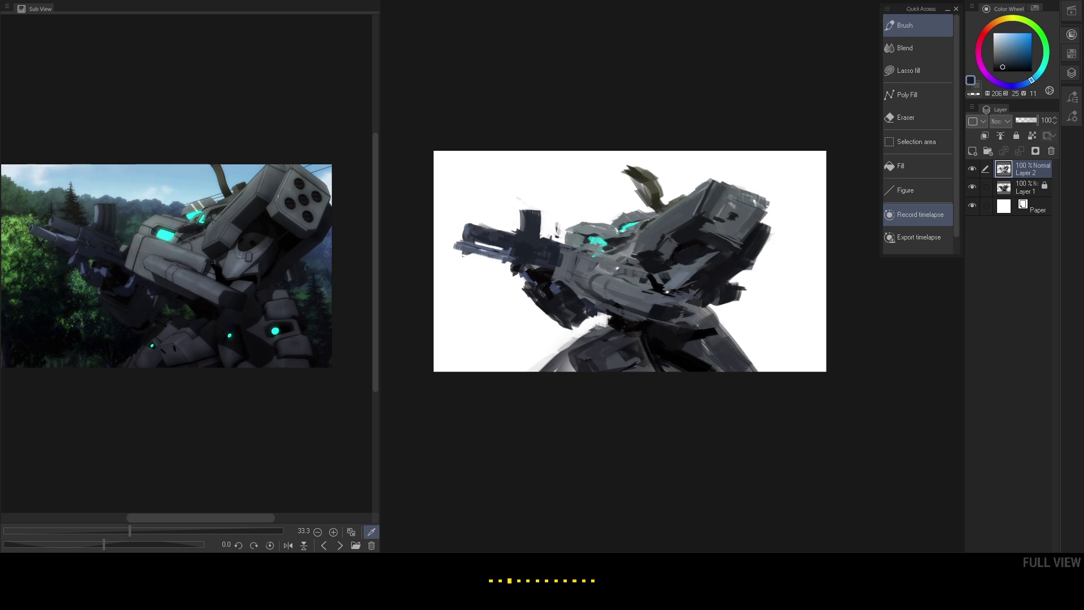
click(253, 312)
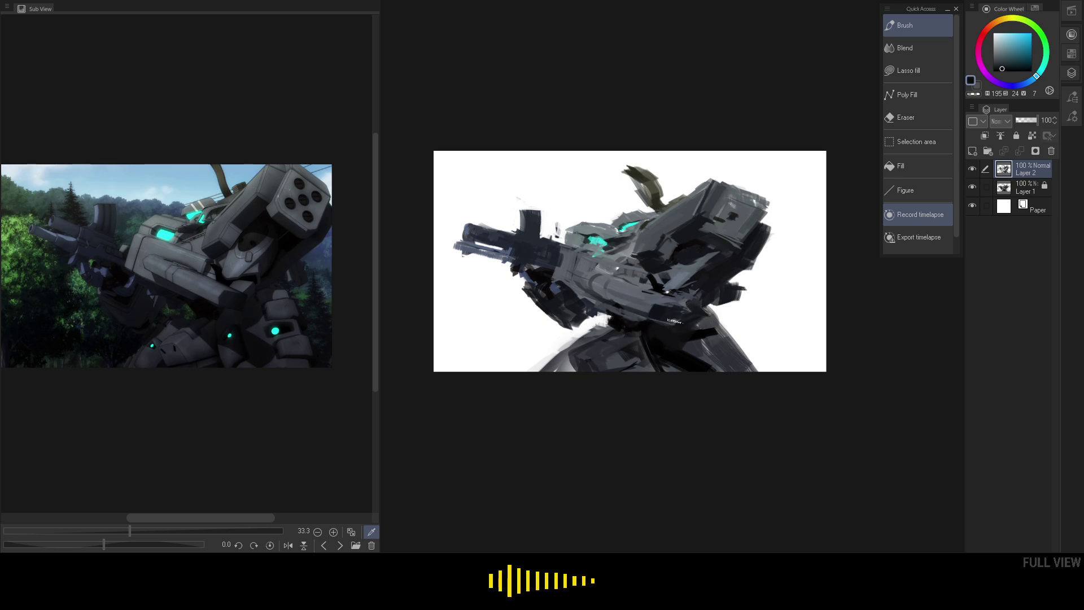
alt+click(624, 311)
alt+click(624, 310)
alt+click(627, 309)
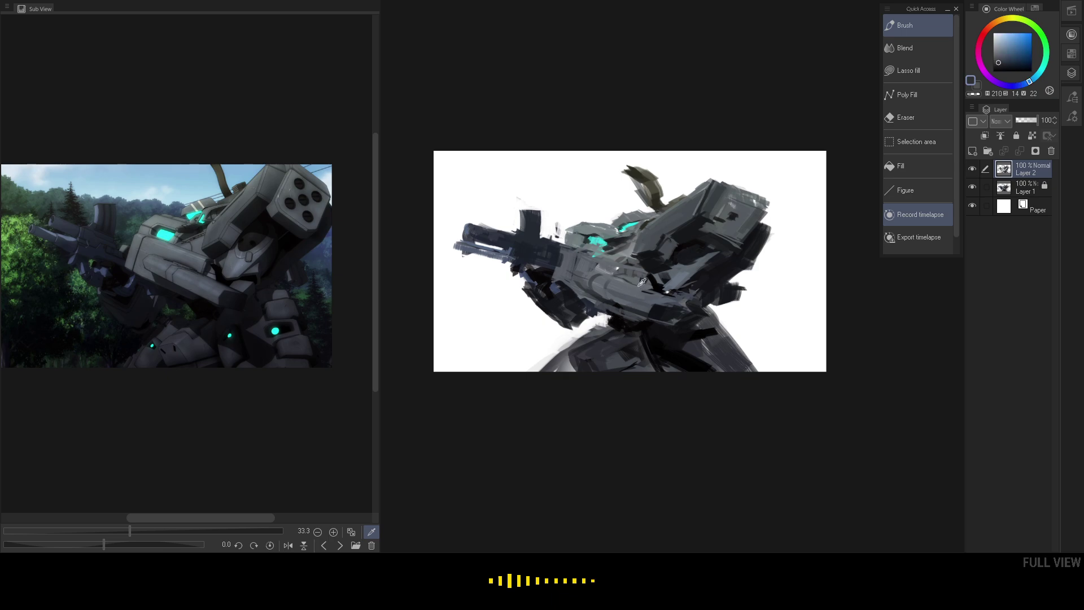
alt+click(642, 281)
alt+click(626, 309)
alt+click(623, 311)
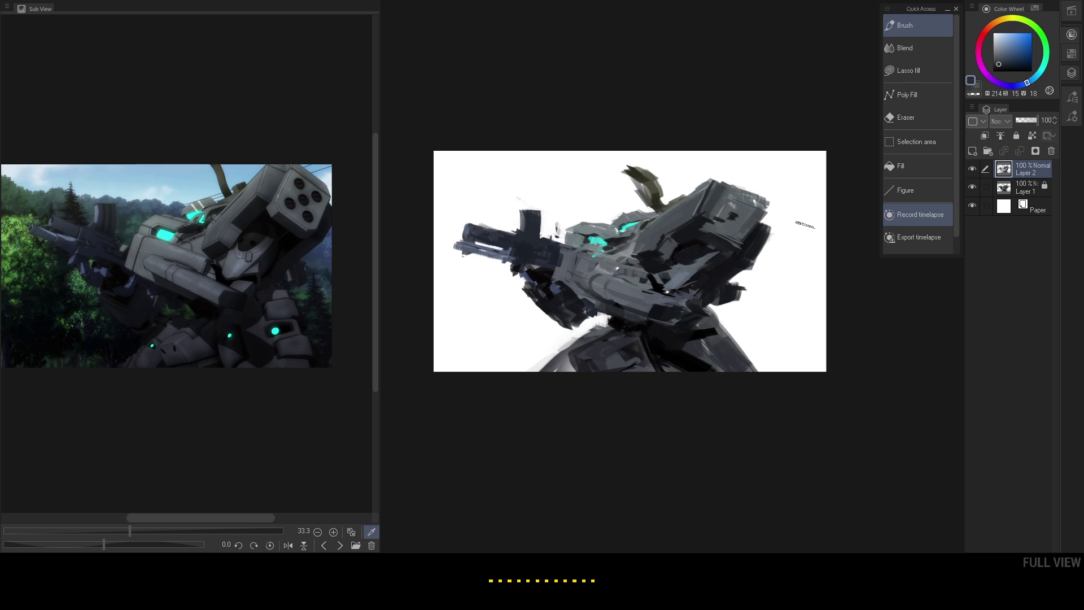
- Lasso-select the waist and legs along the forearm's lower edge, looping around the elbow and lower torso
click(907, 139)
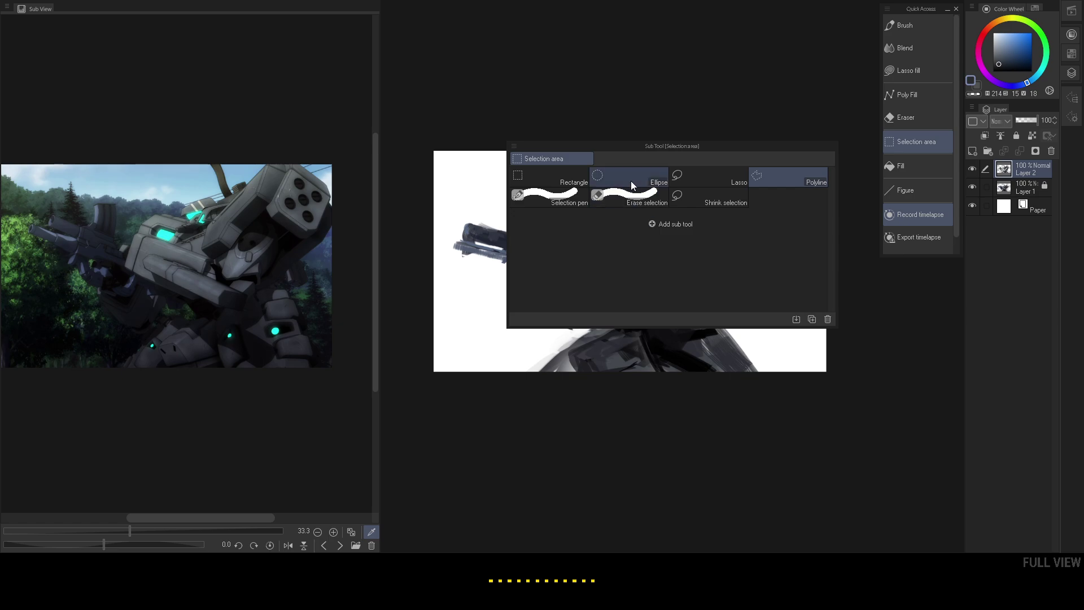
click(719, 173)
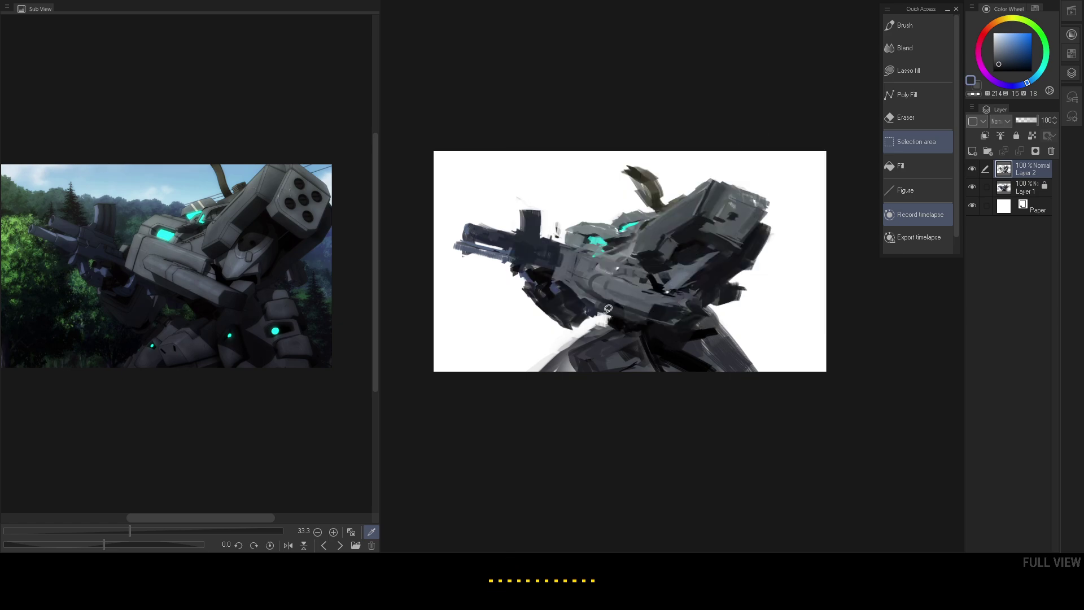
mouse_move(597, 309)
mouse_down()
mouse_move(678, 322)
mouse_move(685, 301)
mouse_move(650, 283)
mouse_move(652, 270)
mouse_move(776, 240)
mouse_move(843, 296)
mouse_move(751, 404)
mouse_move(614, 428)
mouse_move(562, 388)
mouse_move(550, 348)
mouse_move(576, 310)
mouse_up()
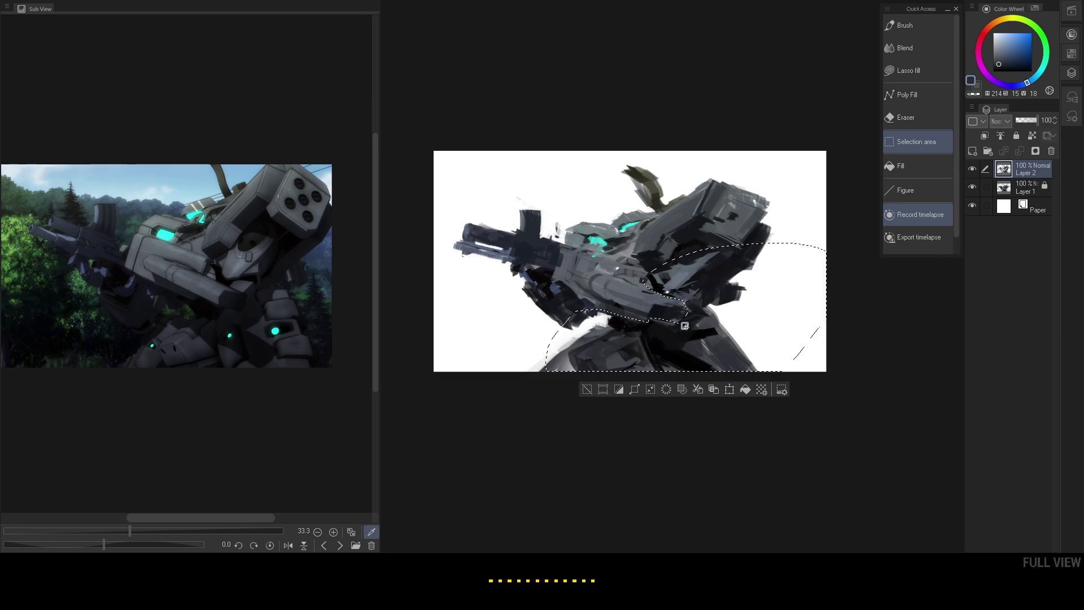
- Shade the selected area around the waist and elbow with the Airbrush, using near-black and mid grey sampled from the painting
key(b)
right_click(617, 287)
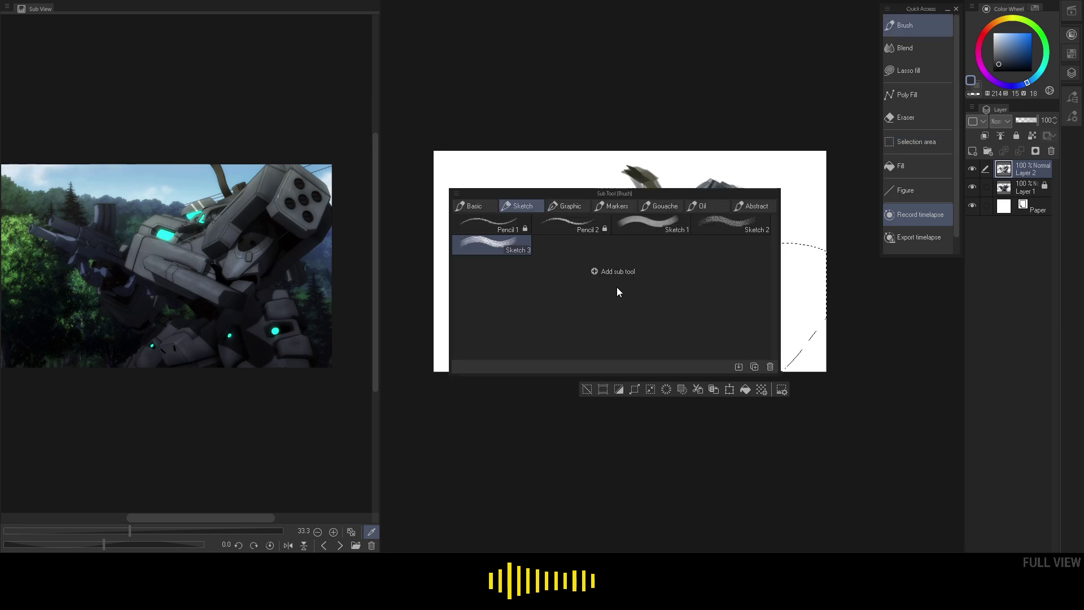
click(484, 206)
click(497, 223)
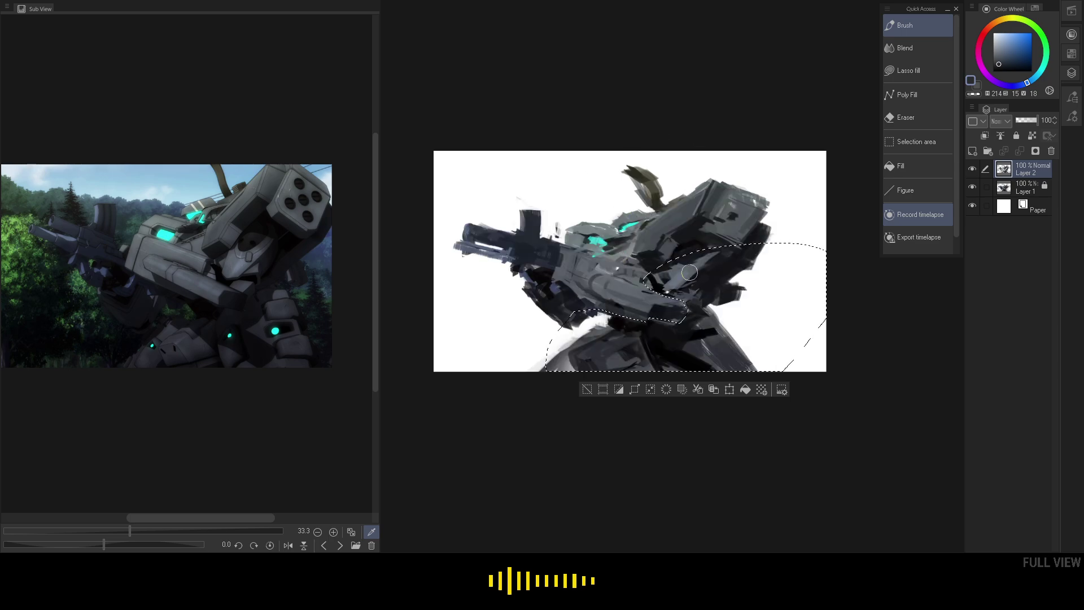
drag(689, 272, 697, 257)
alt+click(668, 332)
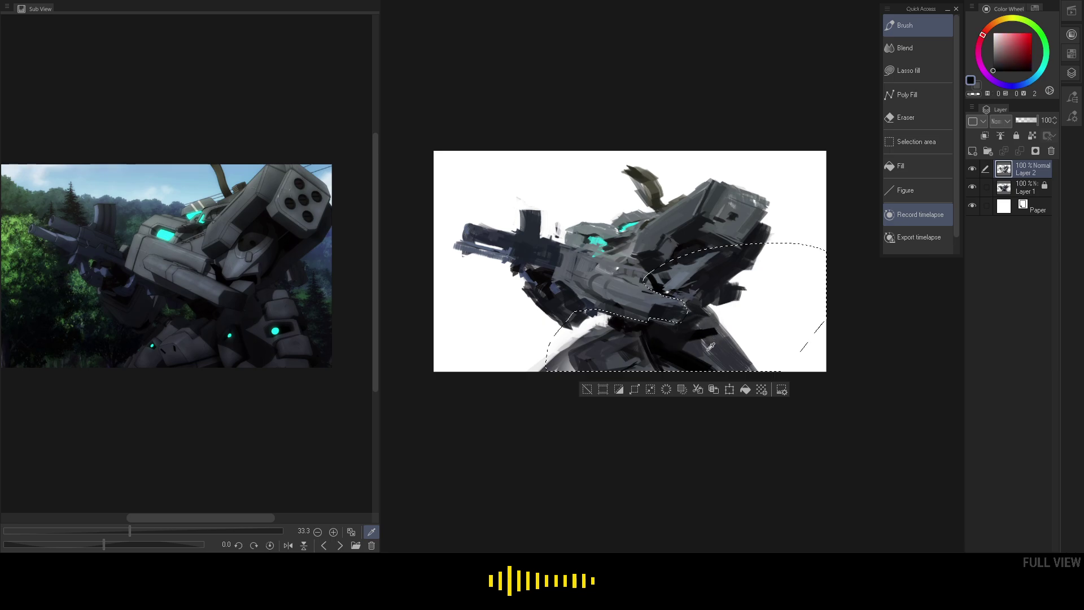
alt+click(677, 284)
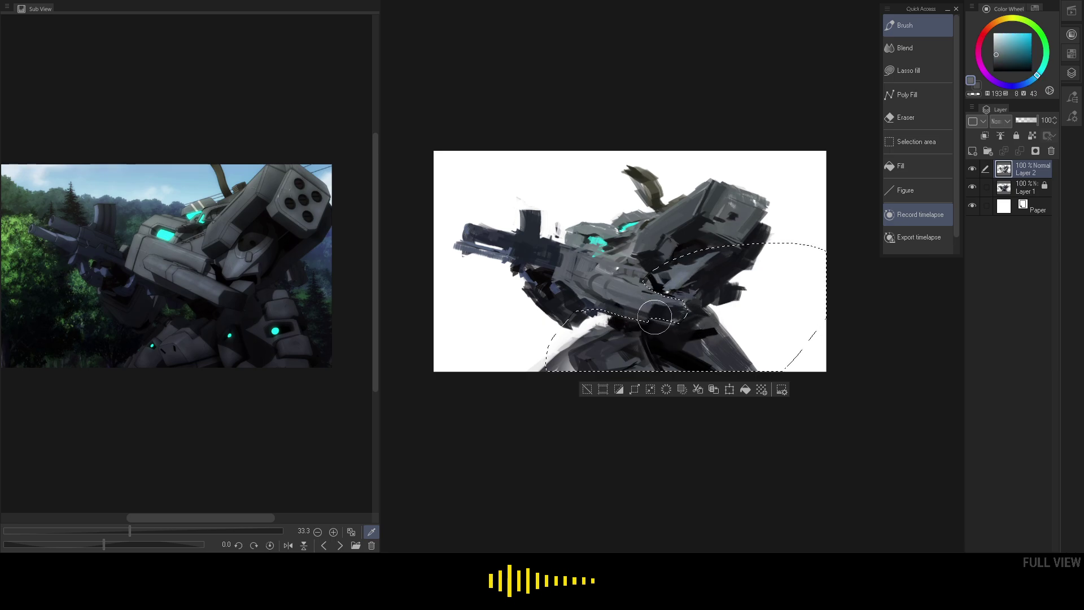
mouse_move(655, 318)
mouse_down()
mouse_move(621, 314)
mouse_move(695, 307)
mouse_move(669, 314)
mouse_move(673, 343)
mouse_move(678, 303)
mouse_up()
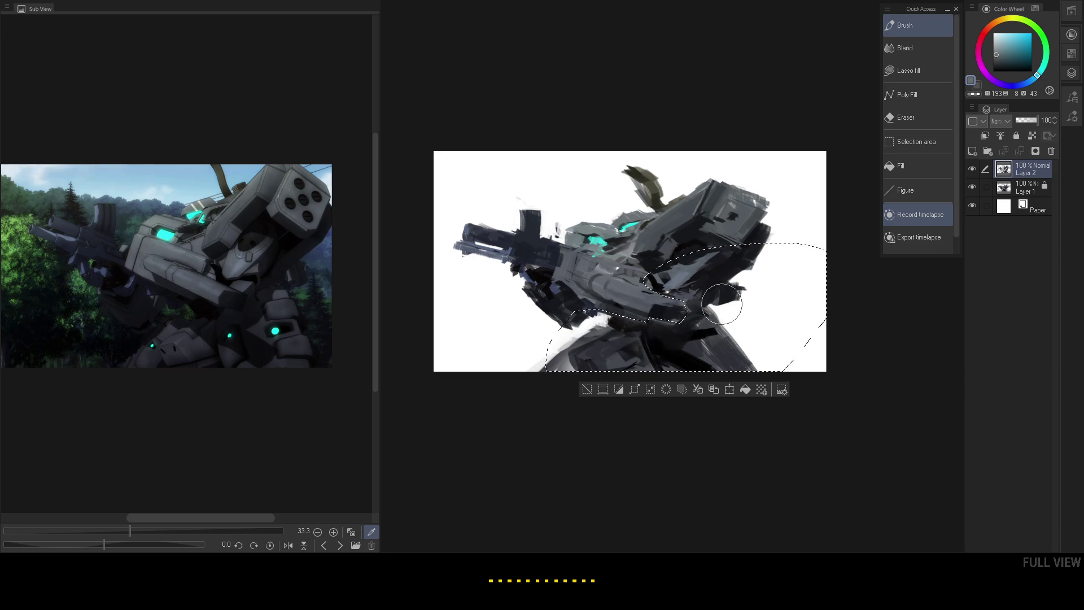
- Soften the waist beneath the forearm with airbrushed blue-grey sampled from the painting, and clear the selection
key(m)
key(ctrl+d)
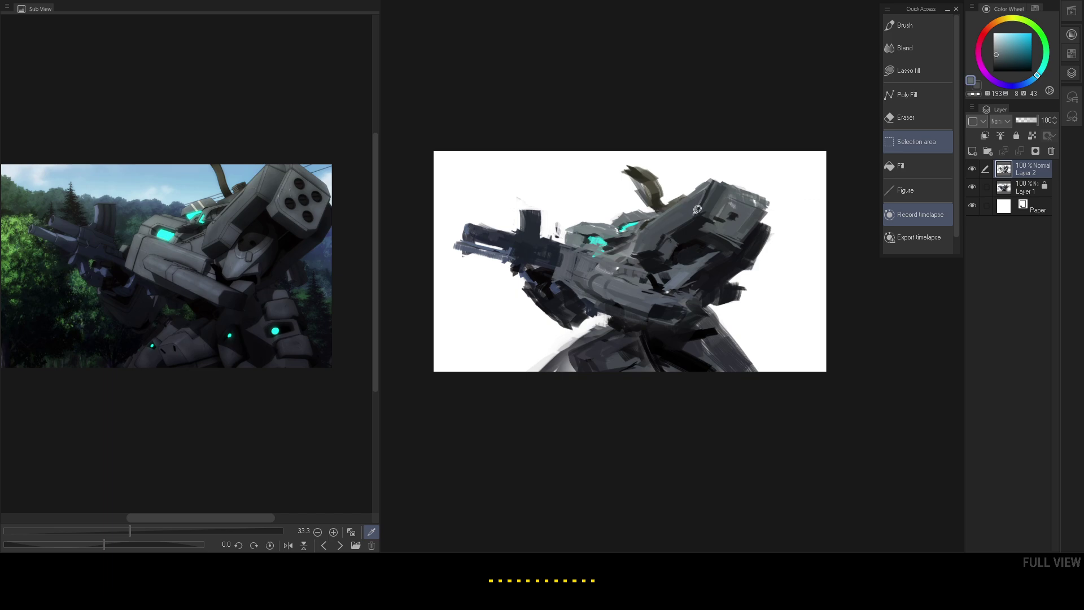
key(b)
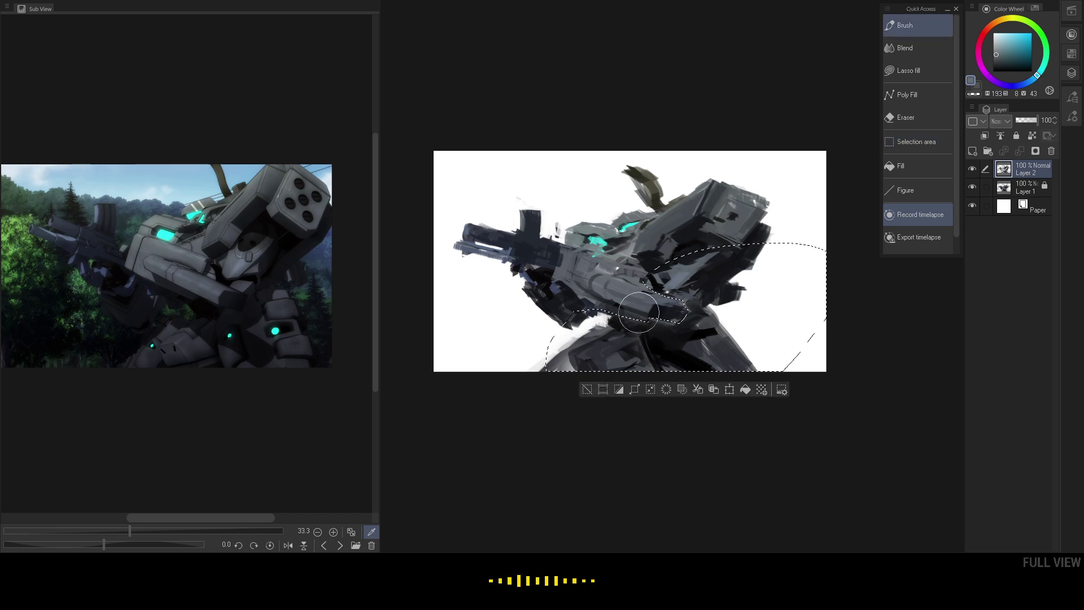
alt+click(630, 321)
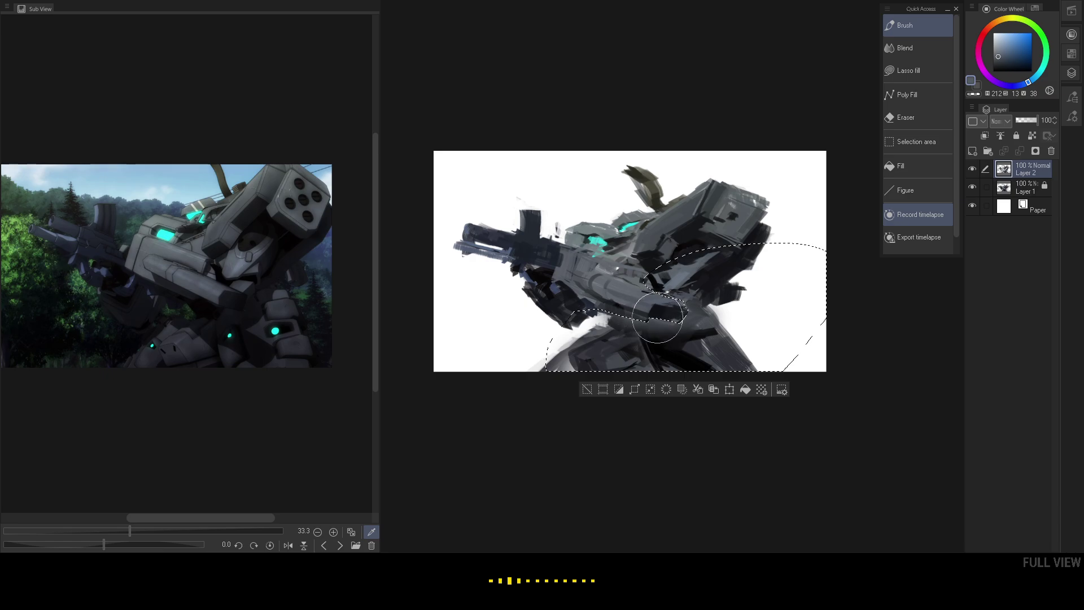
mouse_move(663, 310)
mouse_down()
mouse_move(682, 336)
mouse_move(686, 303)
mouse_move(654, 329)
mouse_move(623, 307)
mouse_move(633, 335)
mouse_move(685, 314)
mouse_move(630, 314)
mouse_move(689, 304)
mouse_up()
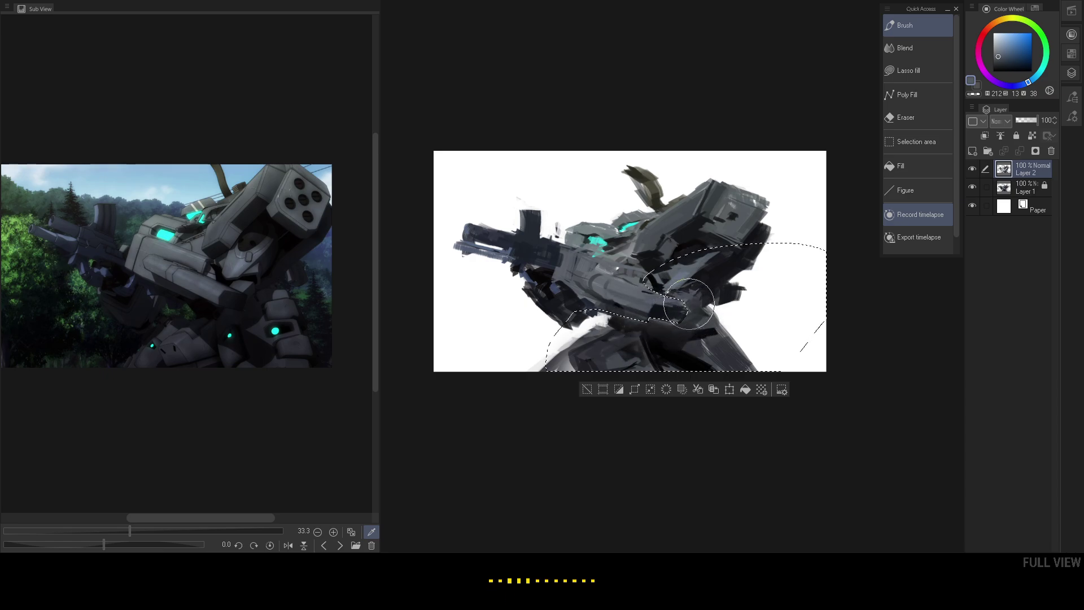
key(m)
click(694, 192)
drag(712, 193, 710, 194)
- Switch to a Sketch brush and paint out the stray marks beside the rifle's magazine with white sampled from the background
key(ctrl+comma)
key(ctrl+comma)
key(ctrl+comma)
key(ctrl+comma)
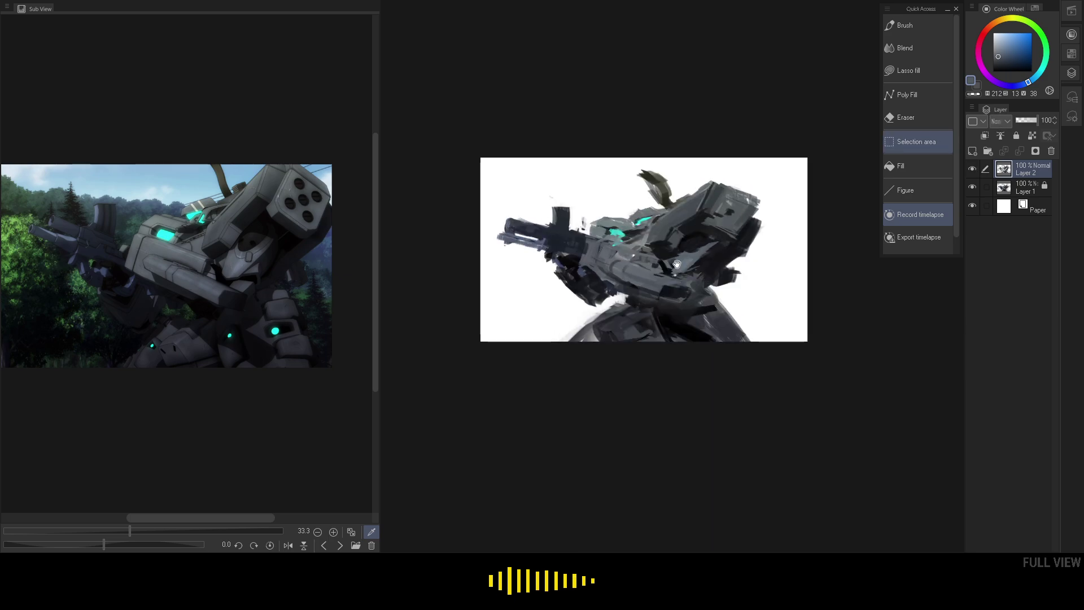
drag(677, 265, 681, 275)
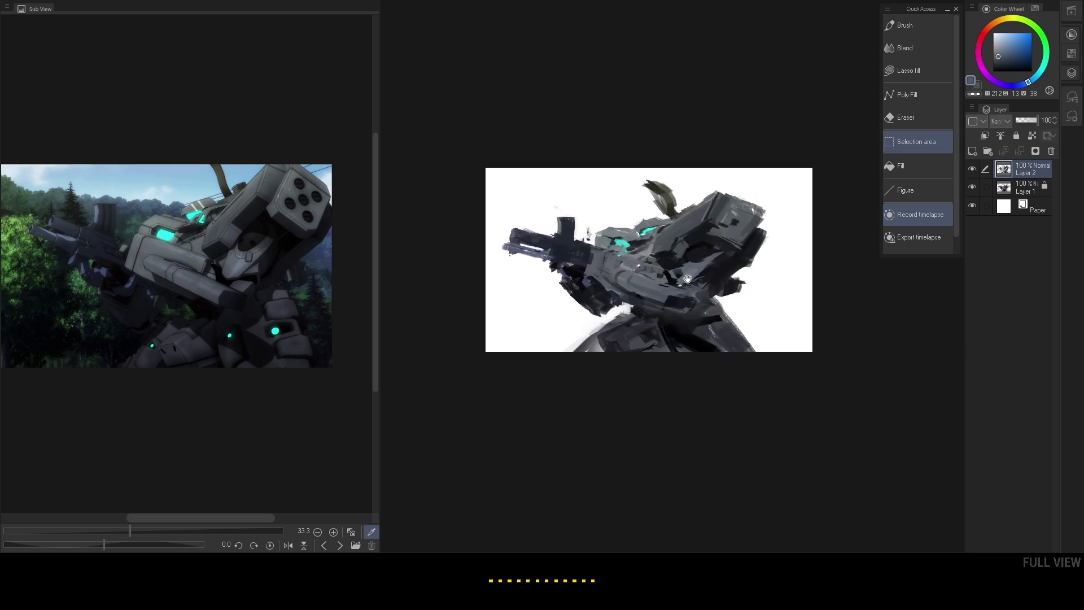
ctrl+click(726, 302)
drag(656, 305, 687, 338)
key(b)
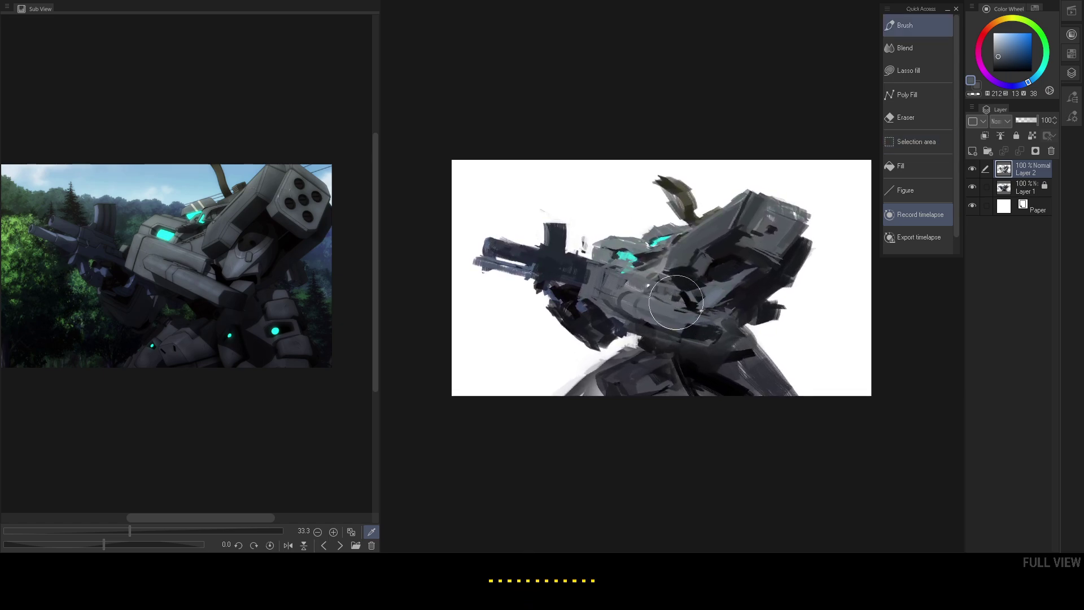
key(b)
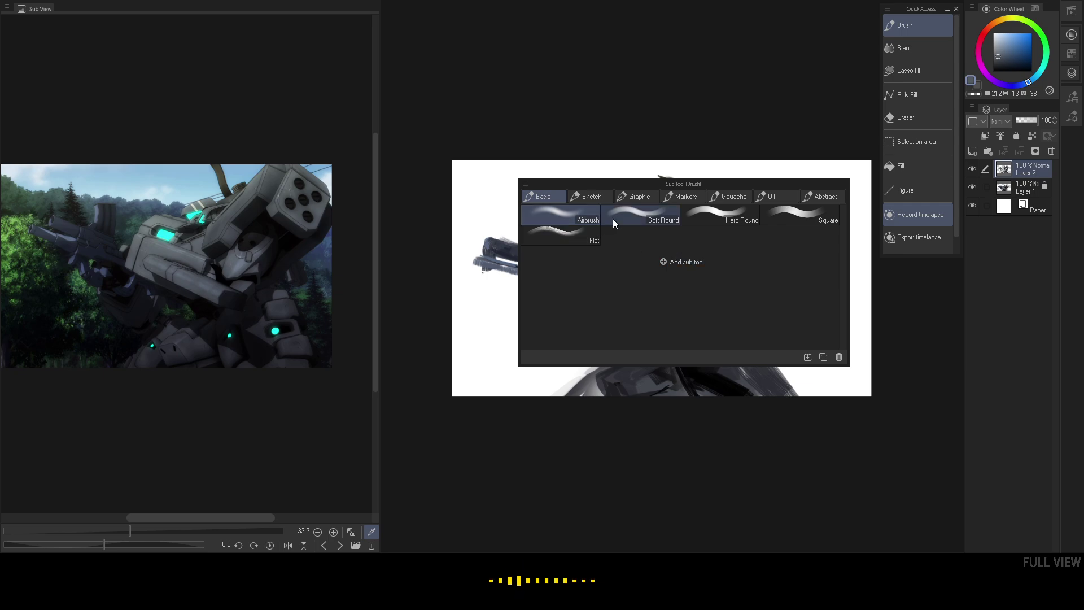
click(638, 198)
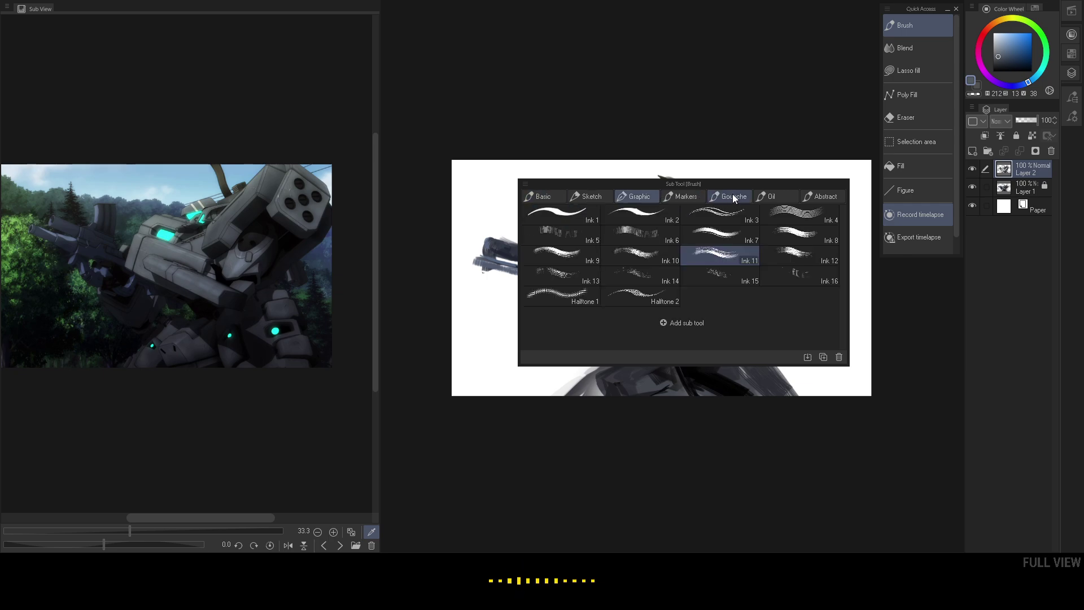
click(587, 196)
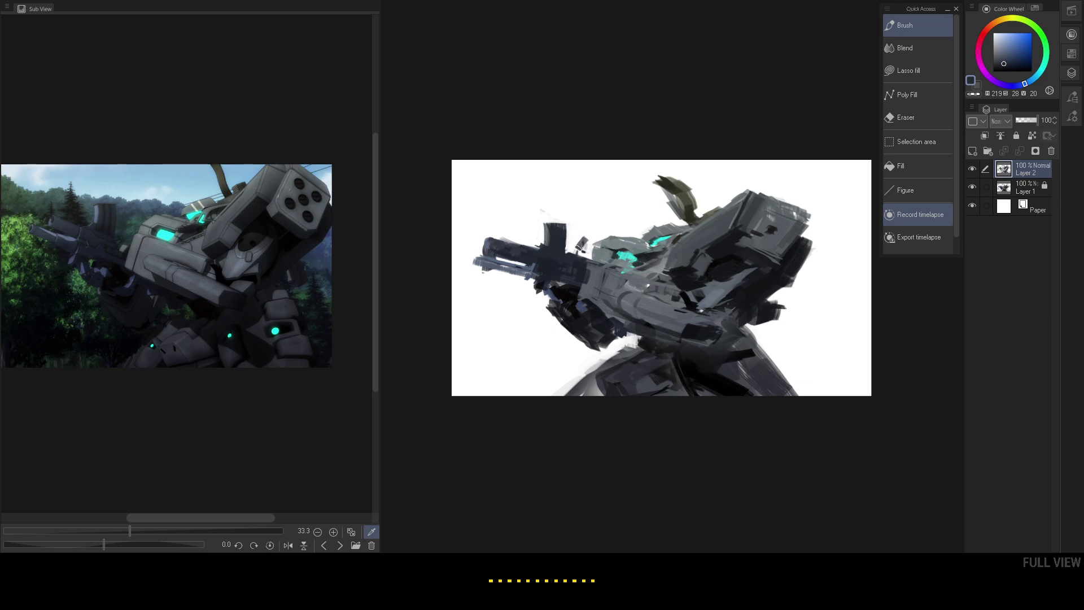
alt+click(576, 249)
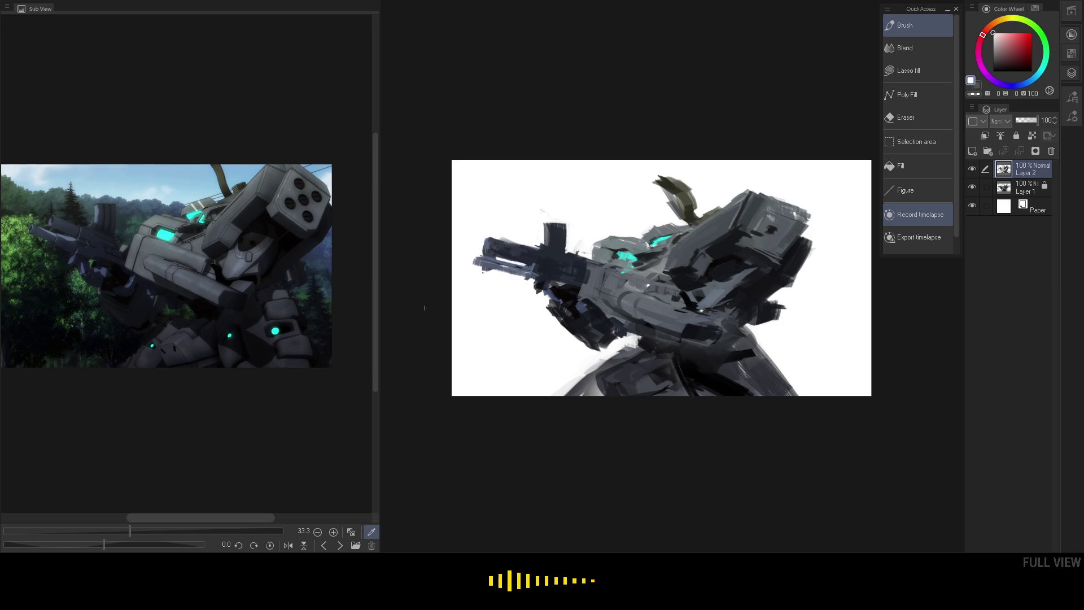
- Lock Layer 2 against further painting
mouse_move(681, 254)
mouse_down()
mouse_move(694, 252)
mouse_move(678, 258)
mouse_up()
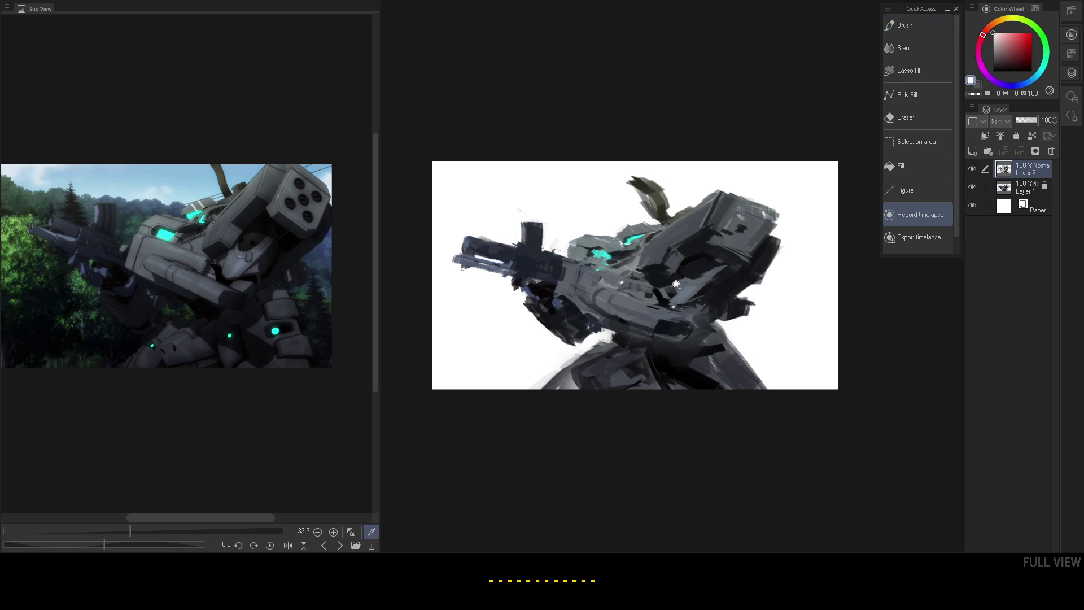
scroll(680, 280, up, 2)
scroll(680, 279, down, 1)
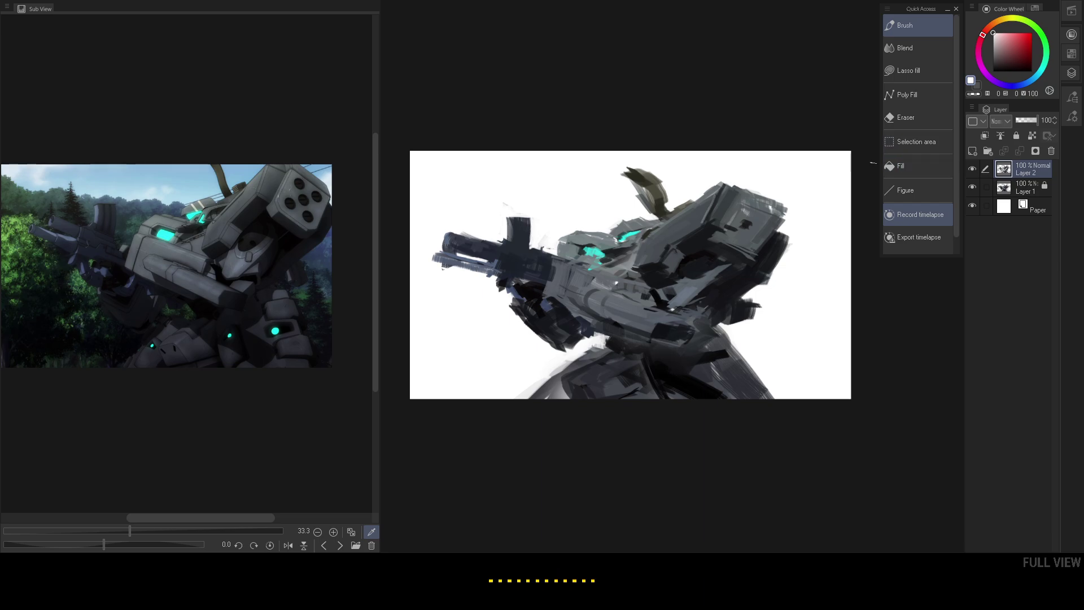
click(1016, 136)
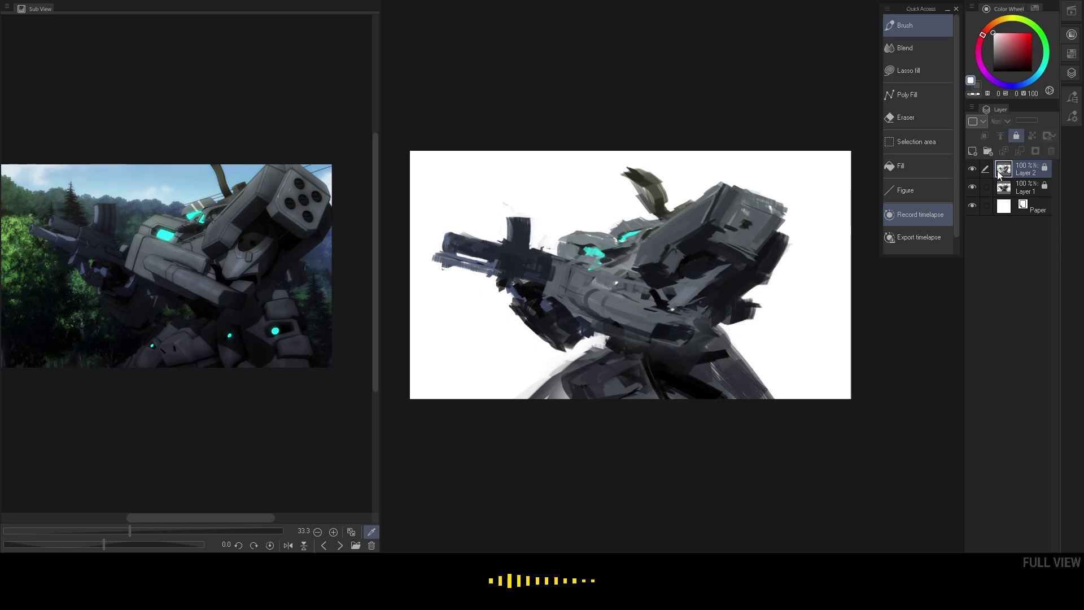
- Compare the rough block-in on Layer 1 with the refined painting on Layer 2 by toggling the layers' visibility
click(972, 170)
click(972, 186)
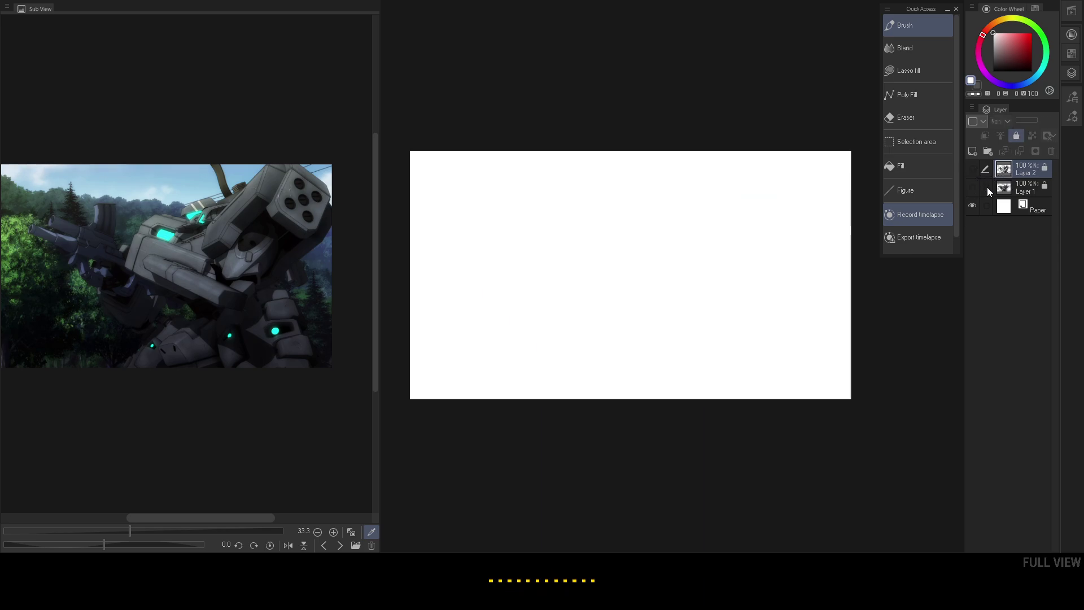
click(973, 187)
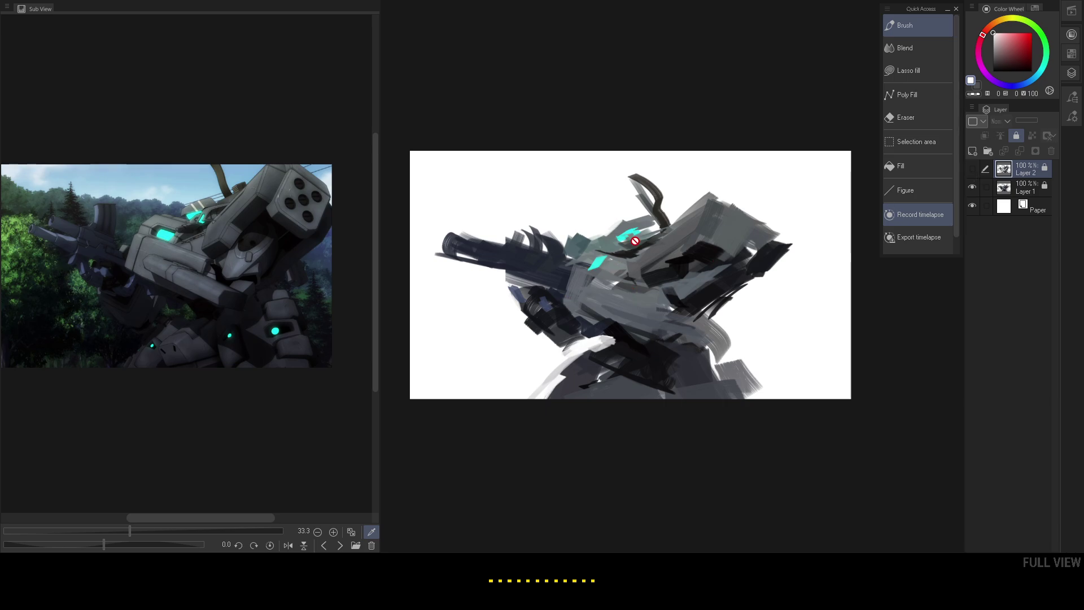
mouse_move(662, 282)
mouse_down()
mouse_move(646, 282)
mouse_move(664, 266)
mouse_up()
drag(611, 294, 621, 291)
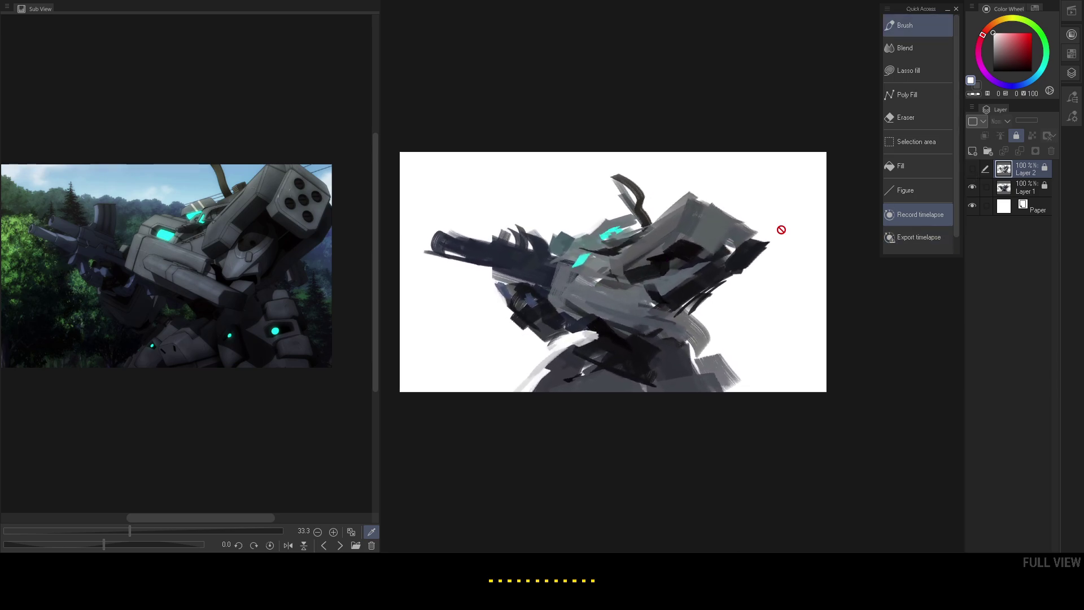
drag(688, 268, 638, 273)
scroll(675, 273, up, 4)
key(b)
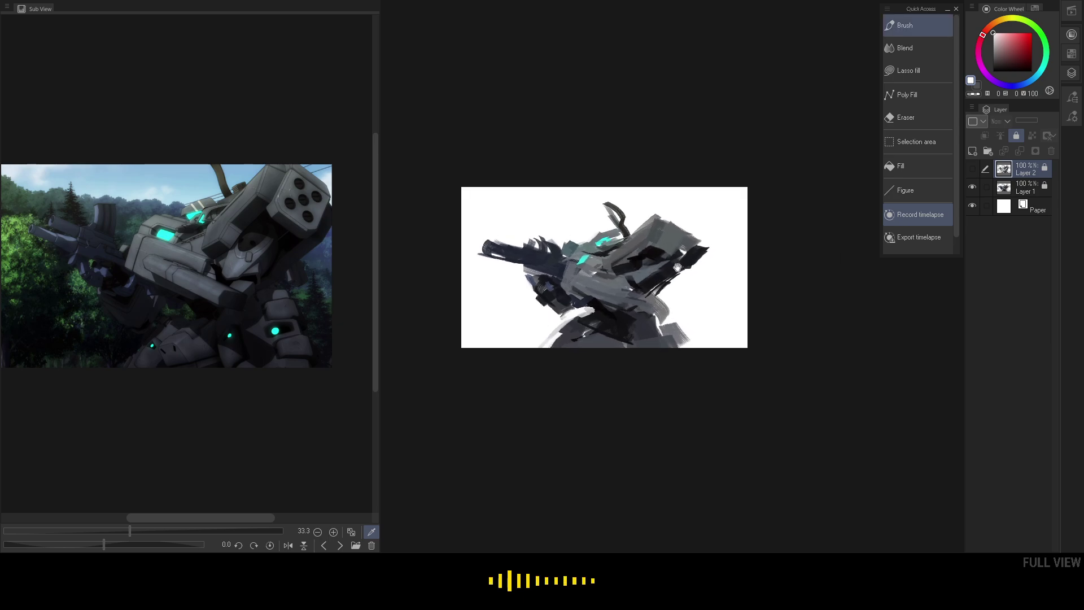
scroll(638, 288, up, 1)
scroll(644, 287, down, 1)
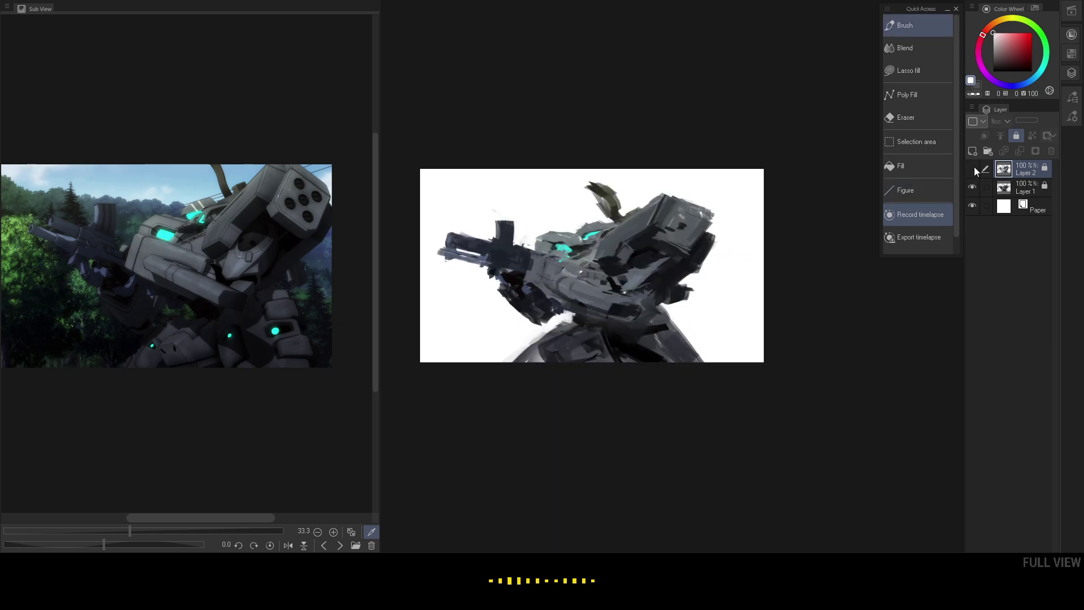
click(973, 168)
click(973, 168)
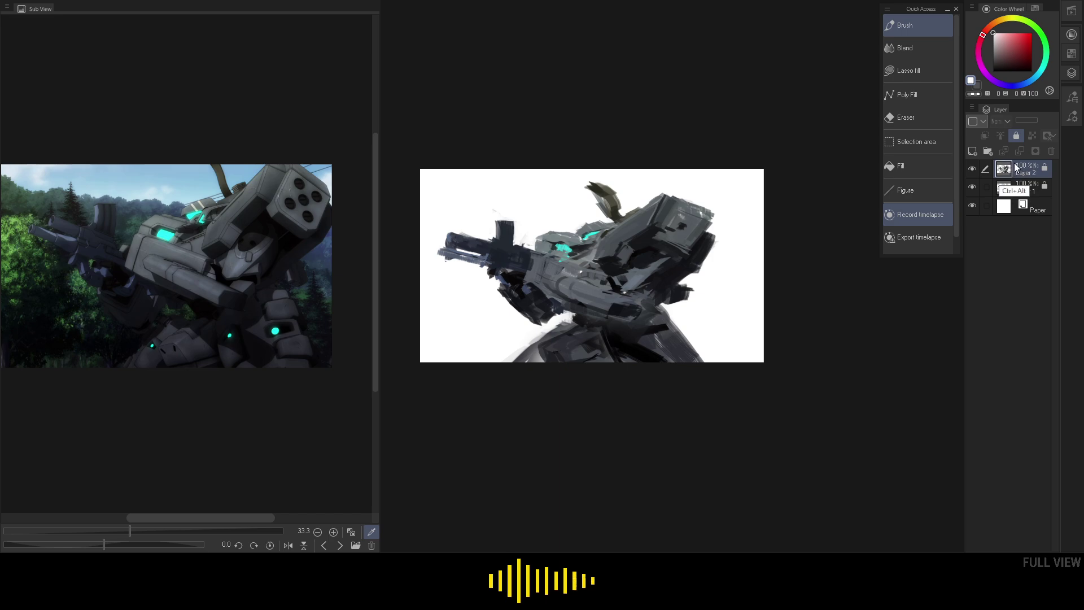
- Add a new empty raster layer above the locked Layer 2
key(ctrl+shift+n)
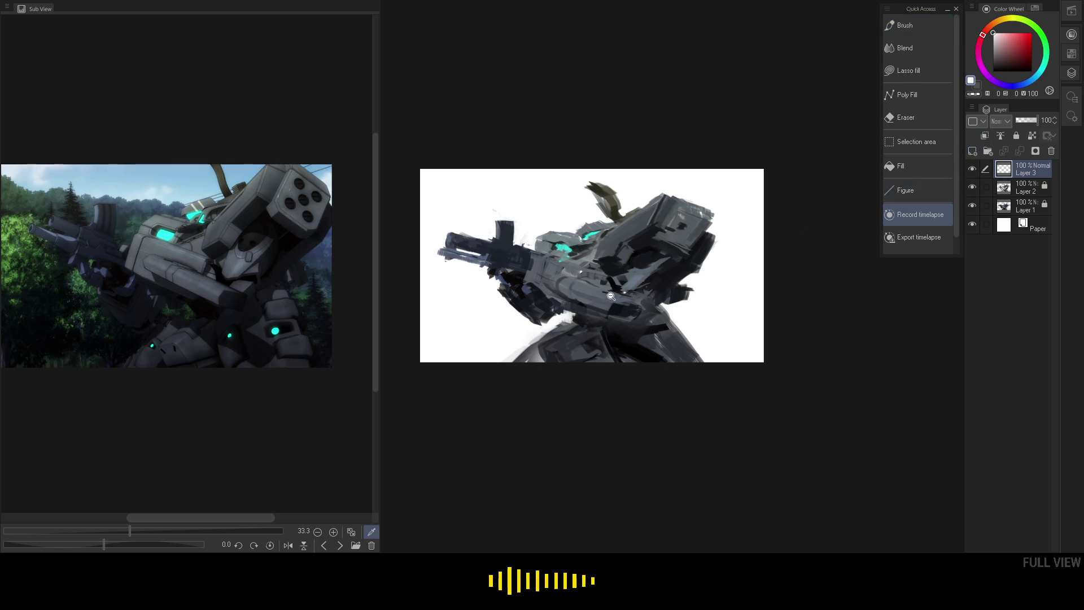
mouse_move(611, 301)
mouse_down()
mouse_move(638, 303)
mouse_move(621, 303)
mouse_up()
mouse_move(573, 290)
mouse_down()
mouse_move(643, 299)
mouse_move(515, 301)
mouse_up()
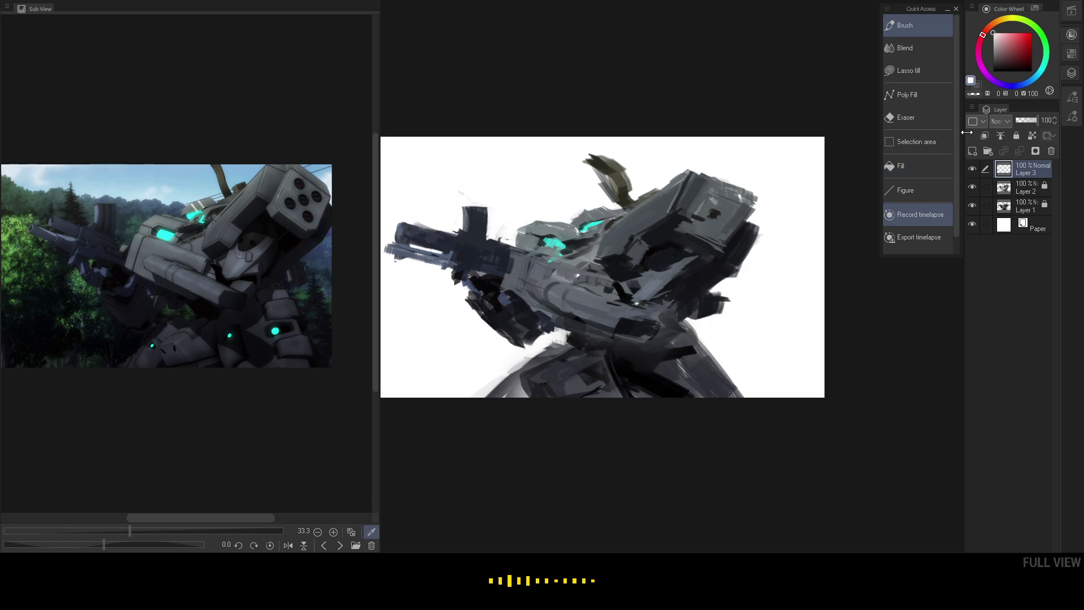
mouse_move(539, 248)
mouse_down()
mouse_move(634, 266)
mouse_move(601, 270)
mouse_move(644, 247)
mouse_move(651, 268)
mouse_up()
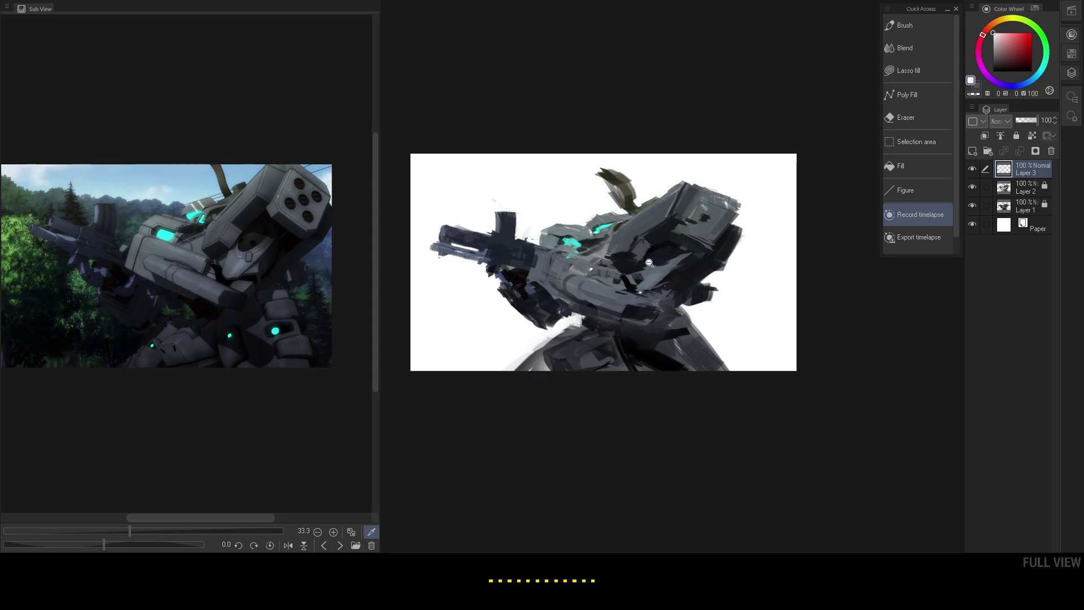
- Try out the Brush with blue-grey test strokes on the white background beside the mech, sampling the colour from its body
key(b)
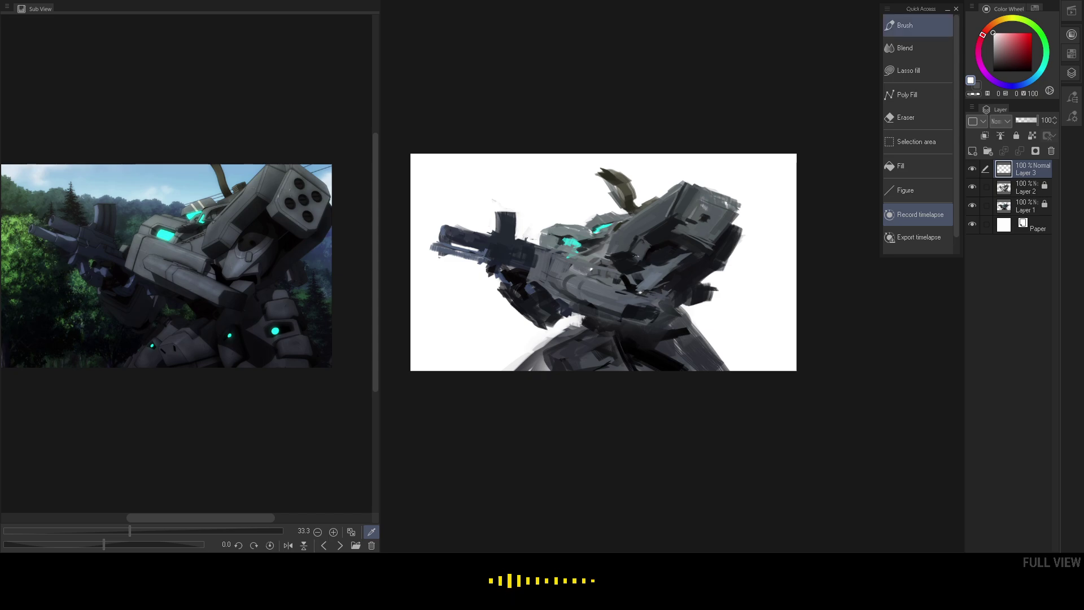
right_click(636, 255)
click(747, 180)
click(790, 112)
alt+click(631, 264)
drag(759, 277, 773, 325)
mouse_move(731, 289)
mouse_down()
mouse_move(749, 303)
mouse_move(761, 217)
mouse_move(777, 314)
mouse_move(770, 339)
mouse_move(791, 353)
mouse_up()
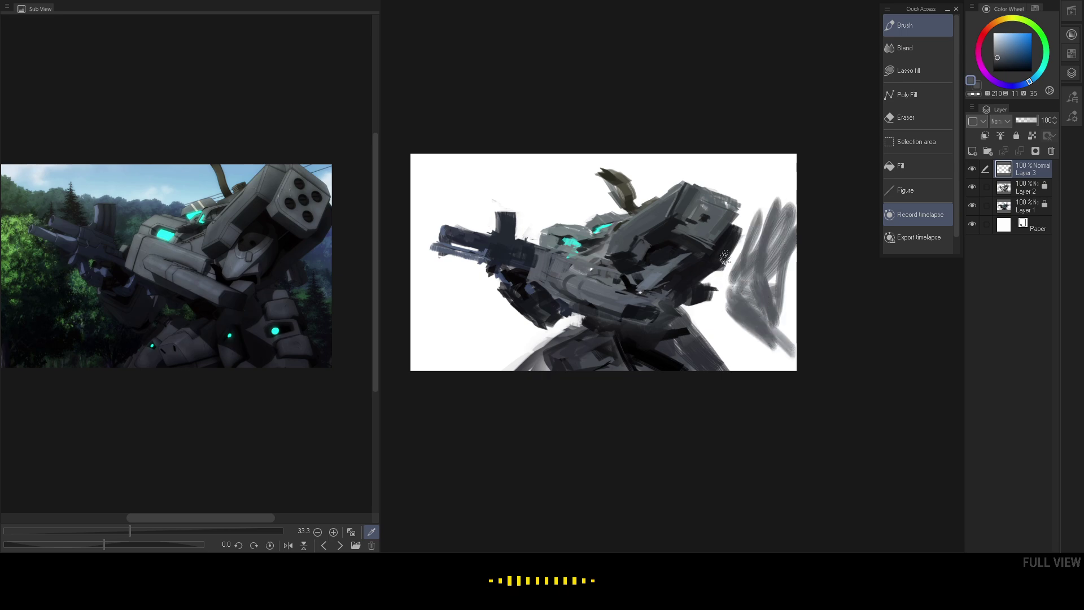
- Undo the blue-grey test strokes beside the mech
key(ctrl+z)
key(ctrl+z)
key(ctrl+z)
key(ctrl+z)
key(ctrl+z)
key(ctrl+z)
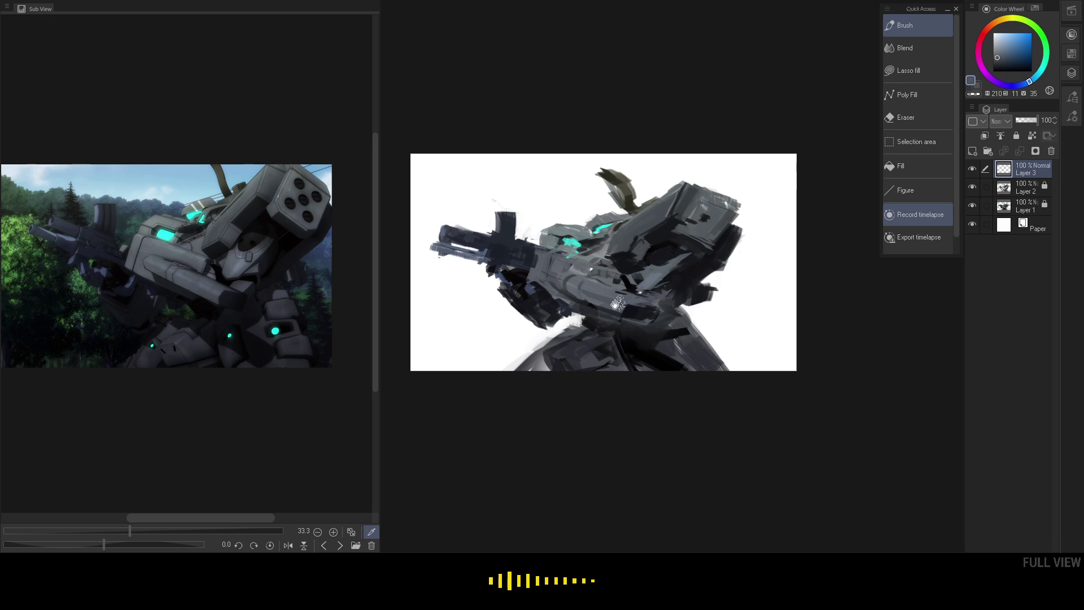
- Hide the Quick Access palette and narrow the Sub View to give the canvas more room
mouse_move(615, 305)
mouse_down()
mouse_move(627, 308)
mouse_move(614, 318)
mouse_up()
ctrl+click(619, 313)
ctrl+click(599, 318)
mouse_move(636, 272)
mouse_down()
mouse_move(649, 249)
mouse_move(706, 240)
mouse_up()
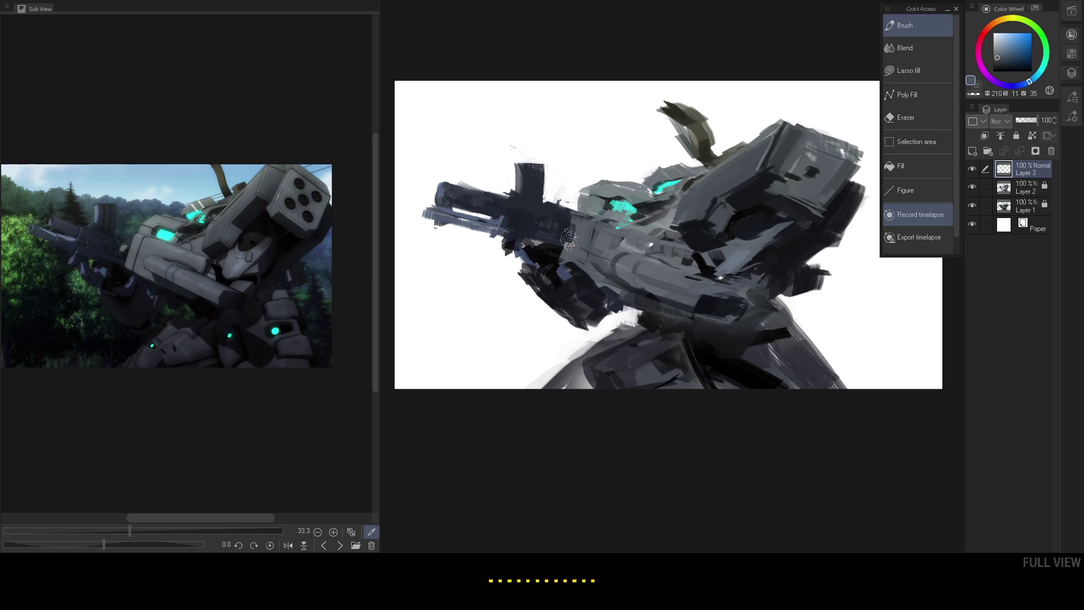
key(Tab)
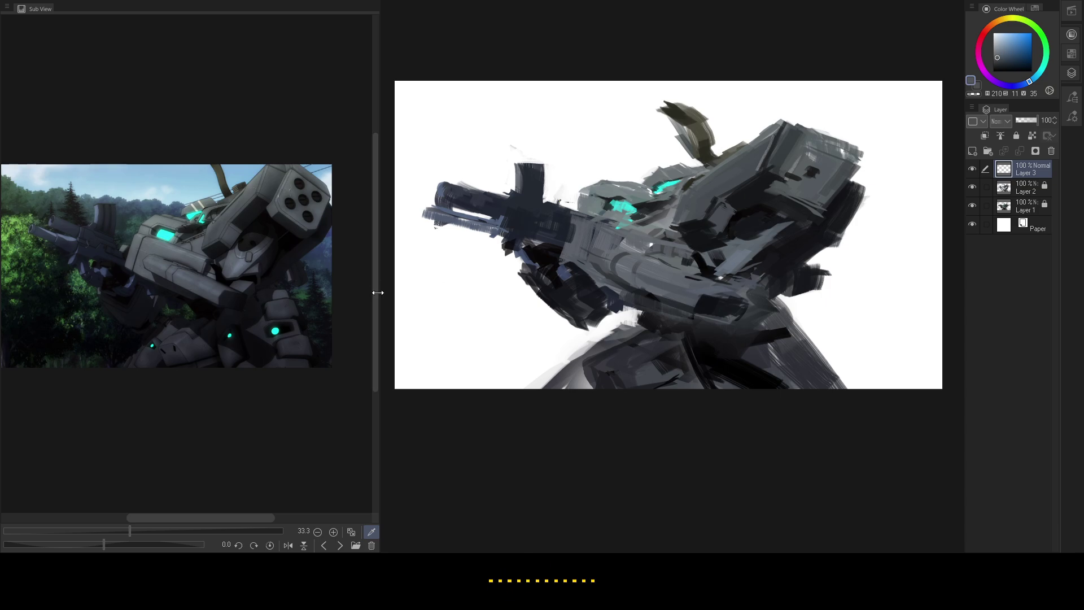
drag(375, 292, 289, 297)
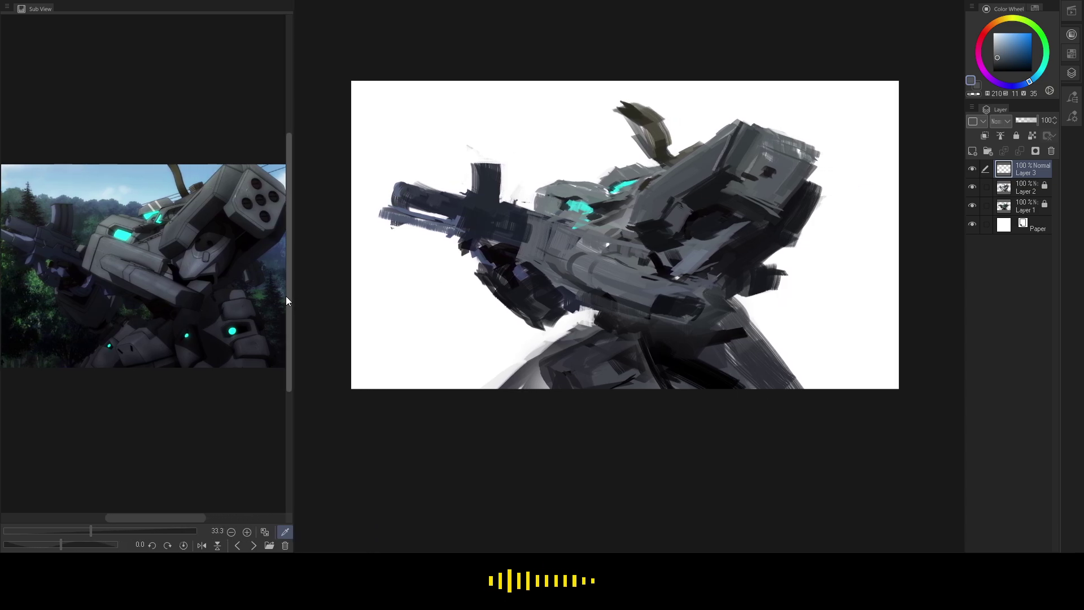
drag(635, 239, 600, 280)
alt+click(619, 283)
scroll(619, 282, up, 1)
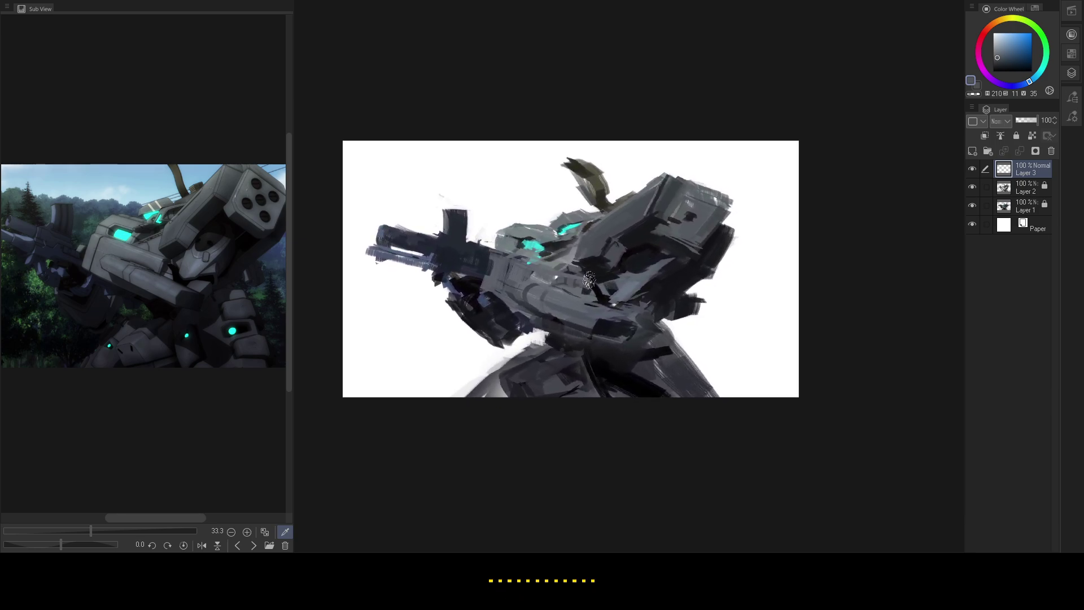
scroll(599, 280, down, 1)
scroll(610, 281, up, 1)
scroll(610, 281, down, 1)
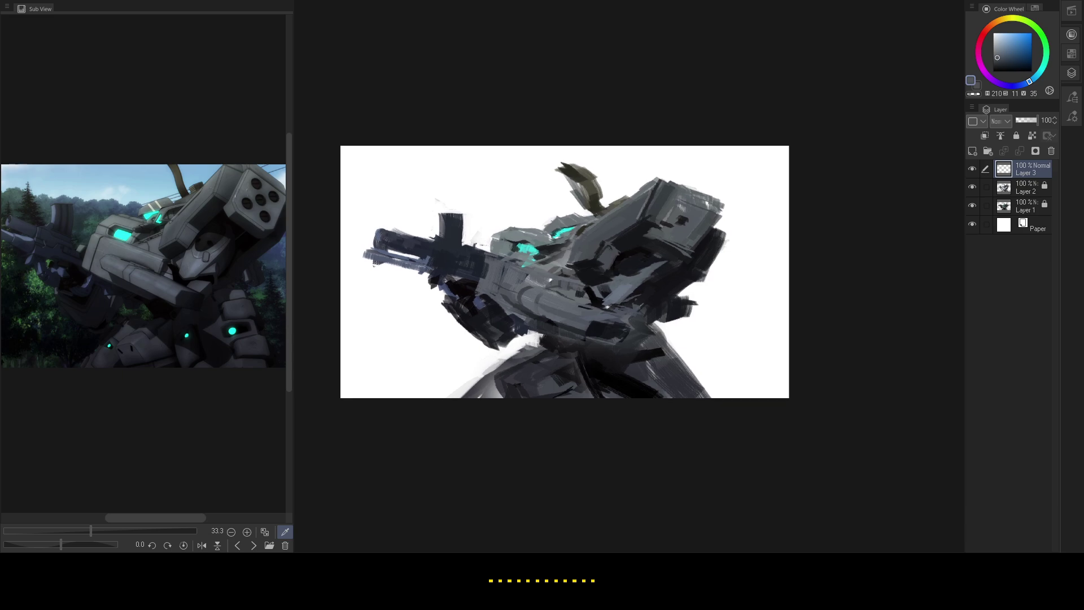
scroll(613, 282, down, 1)
scroll(617, 281, up, 1)
drag(617, 281, 617, 279)
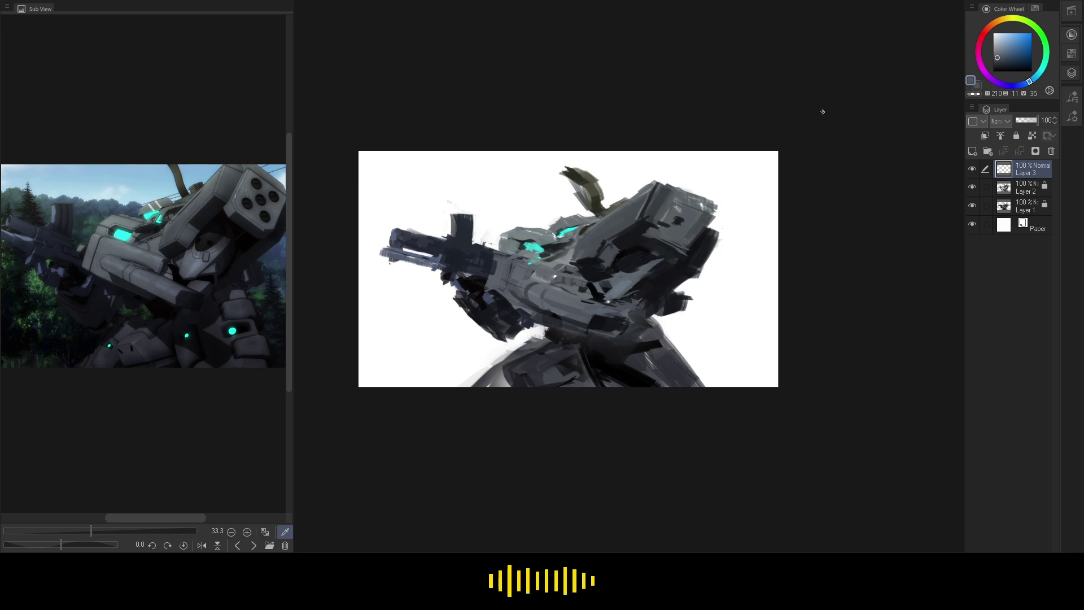
- Try a larger brush with a dark tone sampled from the launcher's shaded side, stroking onto the background, and clear the layer
key(bracketright)
key(bracketright)
key(bracketright)
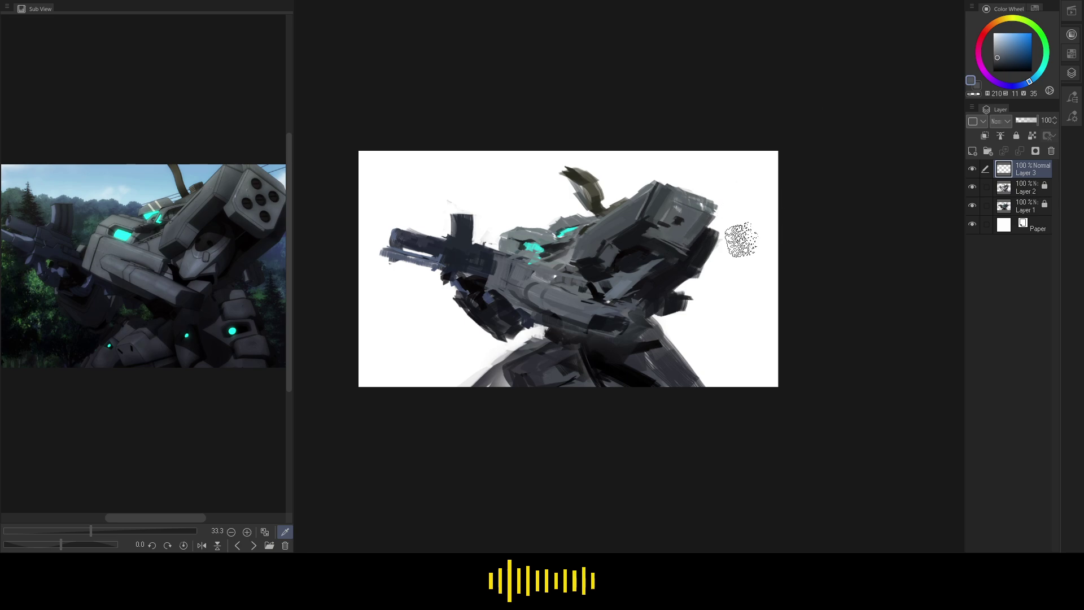
alt+click(704, 242)
mouse_move(694, 259)
mouse_down()
mouse_move(741, 309)
mouse_move(747, 240)
mouse_move(779, 299)
mouse_move(756, 359)
mouse_move(700, 336)
mouse_move(693, 278)
mouse_move(780, 237)
mouse_up()
key(Delete)
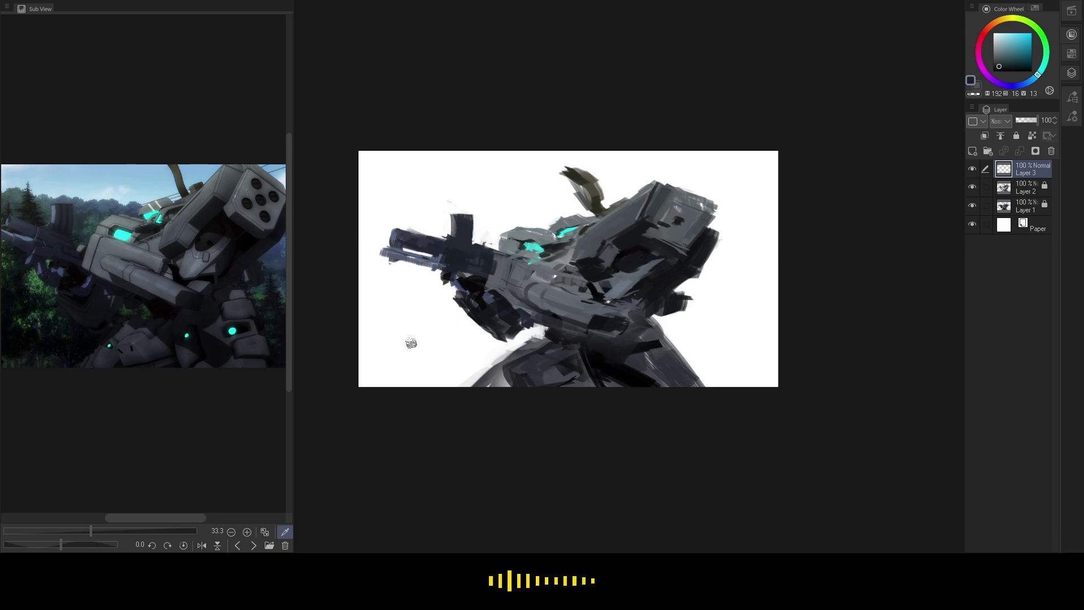
key(])
key(])
key(])
key(])
key(])
key(])
key(])
key(])
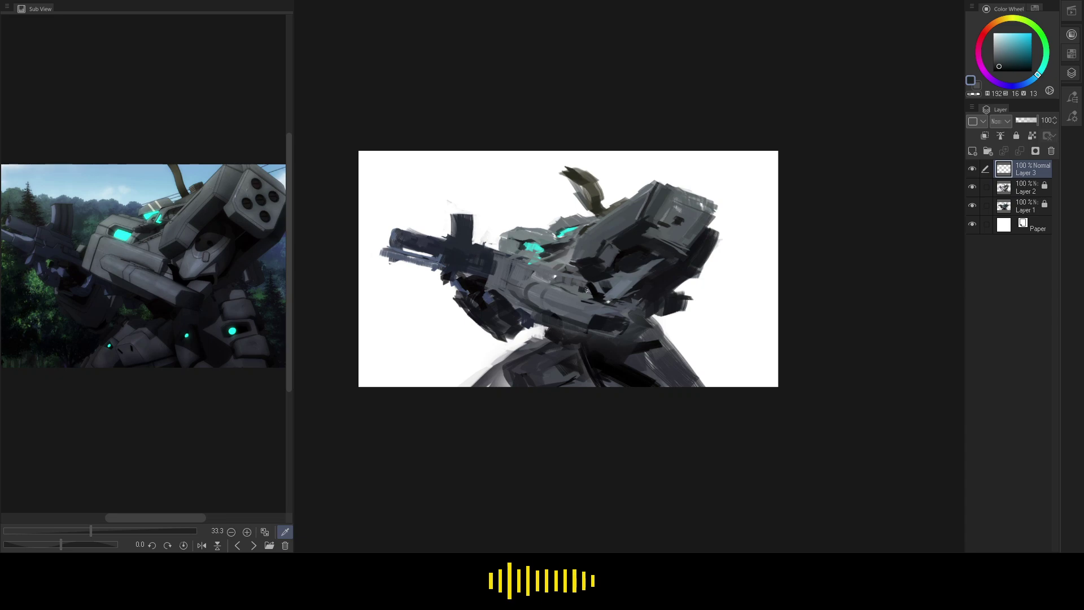
- Start refining the mech's head below the launcher with blue-grey and near-black sampled from the painting
alt+click(633, 282)
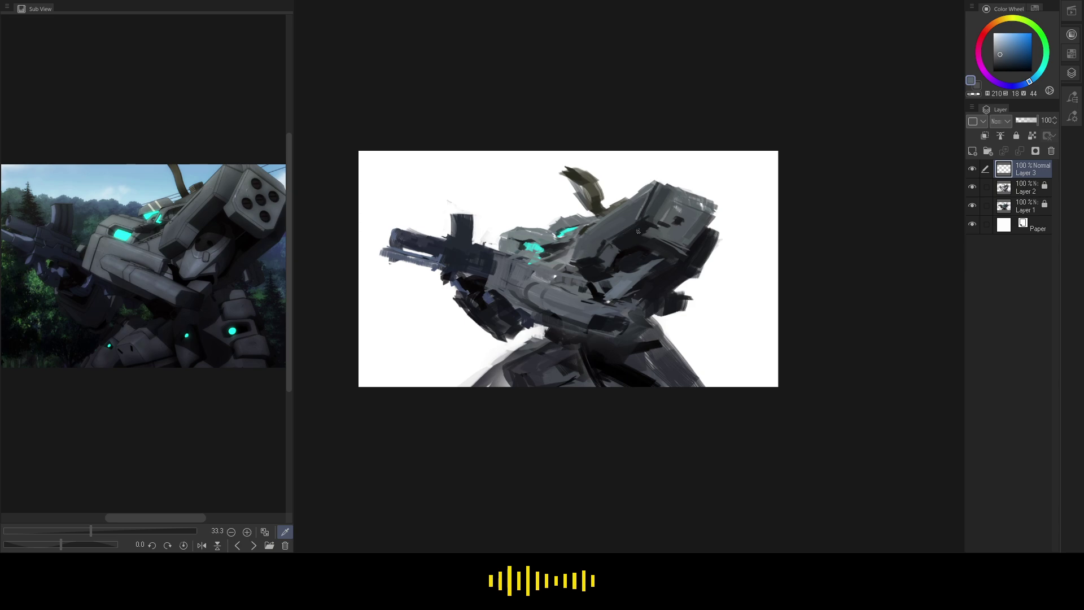
alt+click(588, 279)
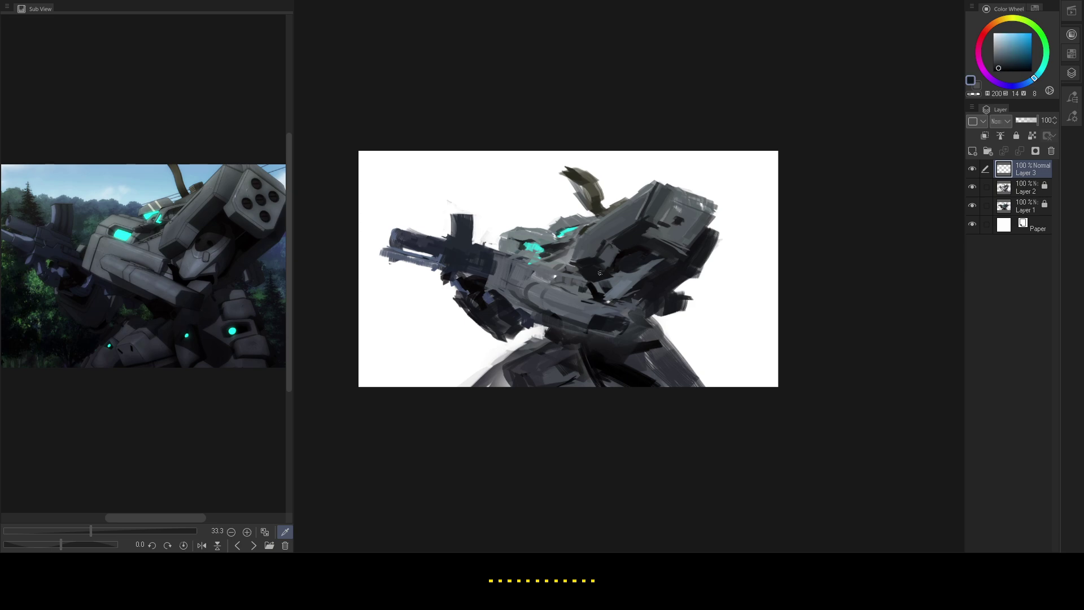
scroll(599, 273, up, 1)
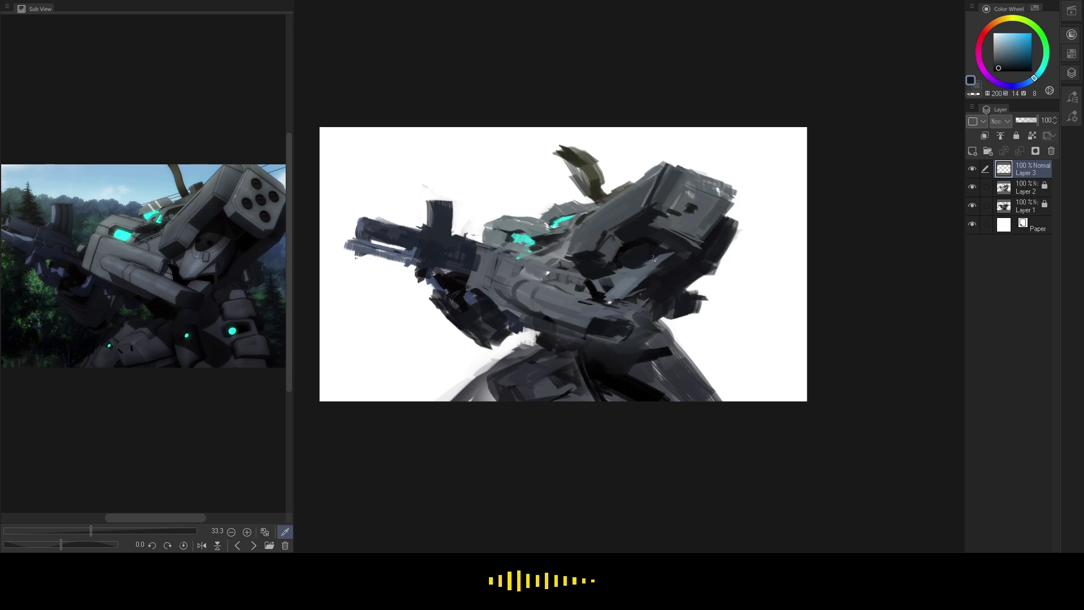
scroll(668, 287, down, 1)
scroll(670, 288, up, 1)
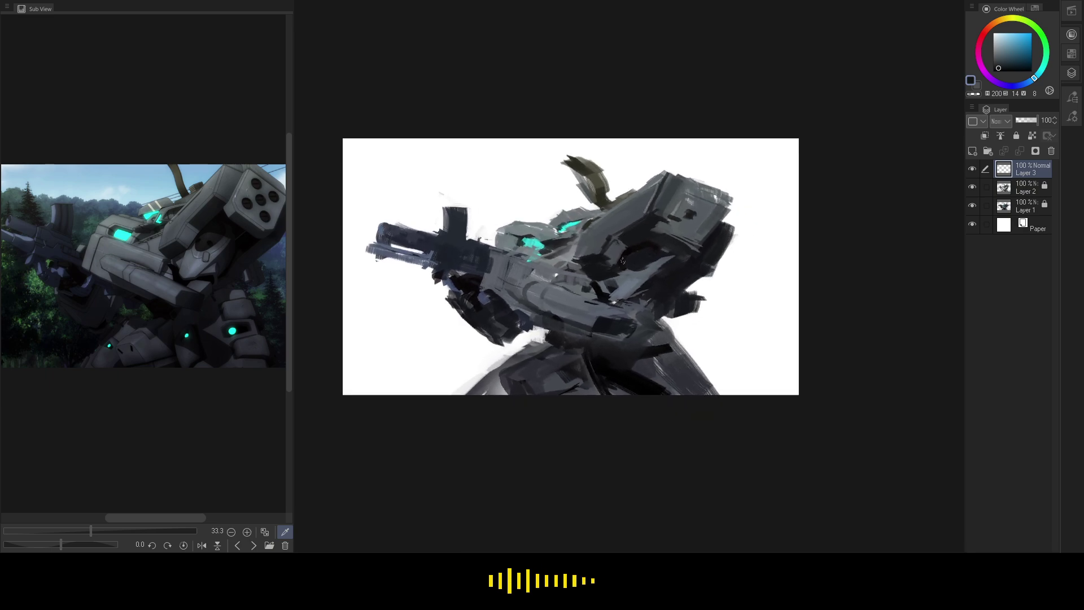
- Paint the head's lighter planes in sampled blue-grey and deepen the gaps around them with sampled black
alt+click(641, 282)
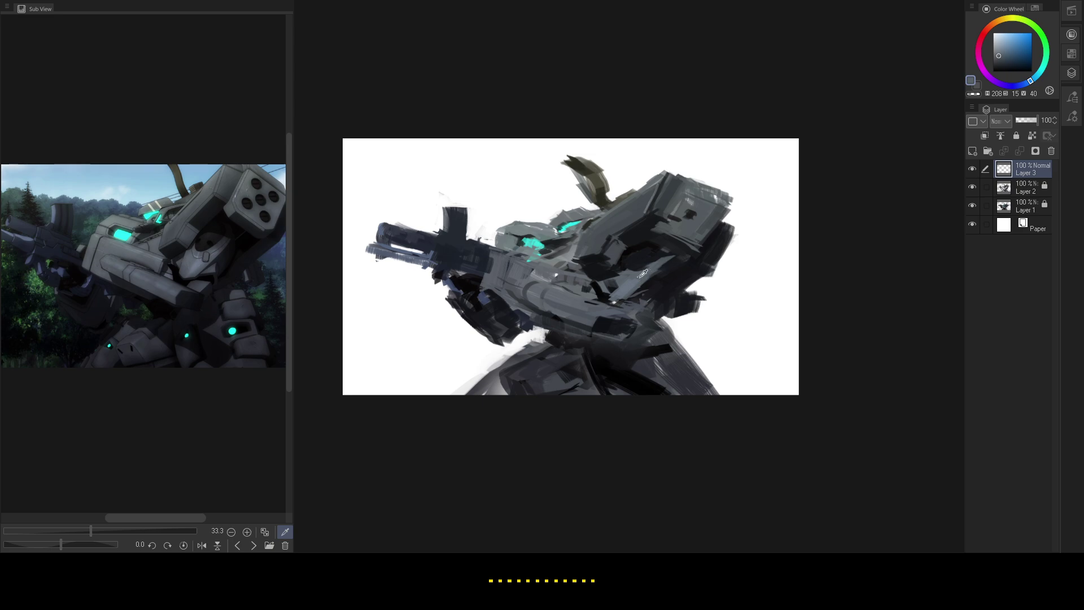
alt+click(641, 280)
alt+click(642, 271)
drag(667, 263, 638, 290)
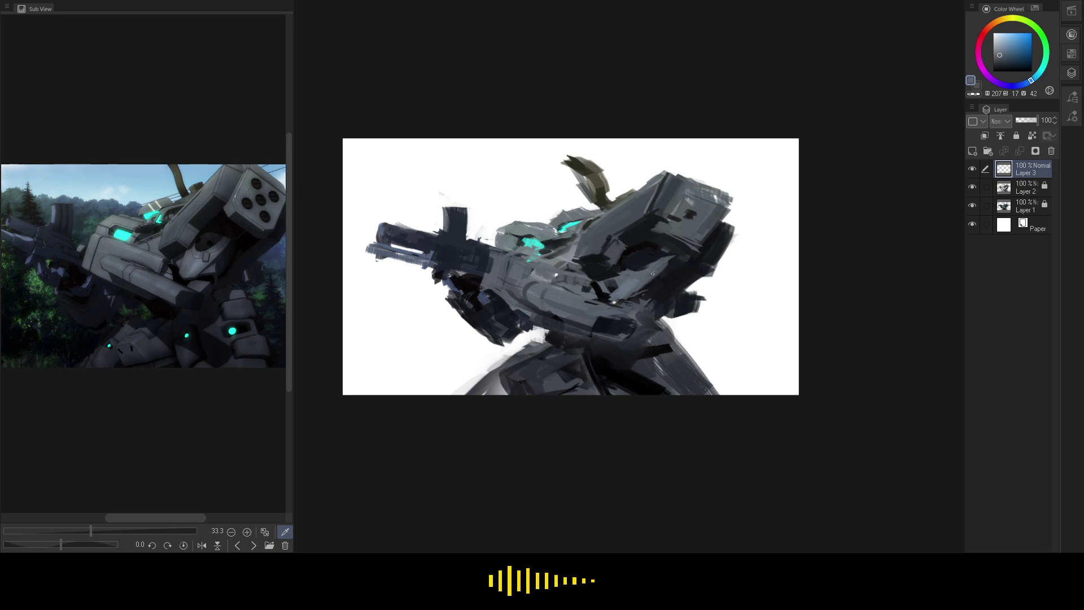
alt+click(610, 308)
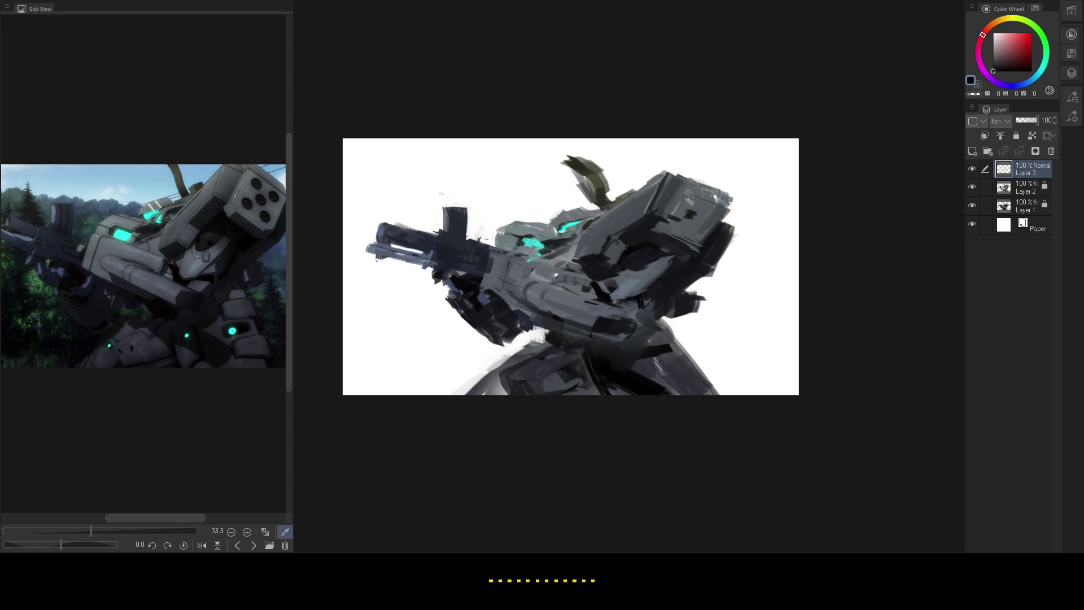
mouse_move(681, 270)
mouse_down()
mouse_move(658, 315)
mouse_move(653, 280)
mouse_move(664, 279)
mouse_up()
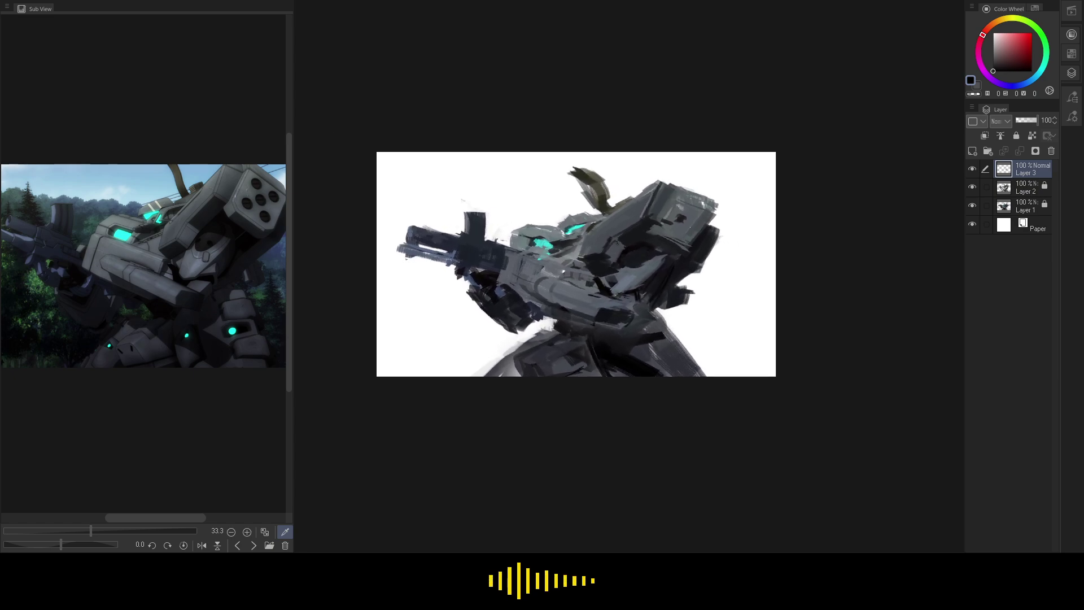
- Repaint the front face of the missile launcher with greys sampled from the reference launcher and the canvas
click(252, 255)
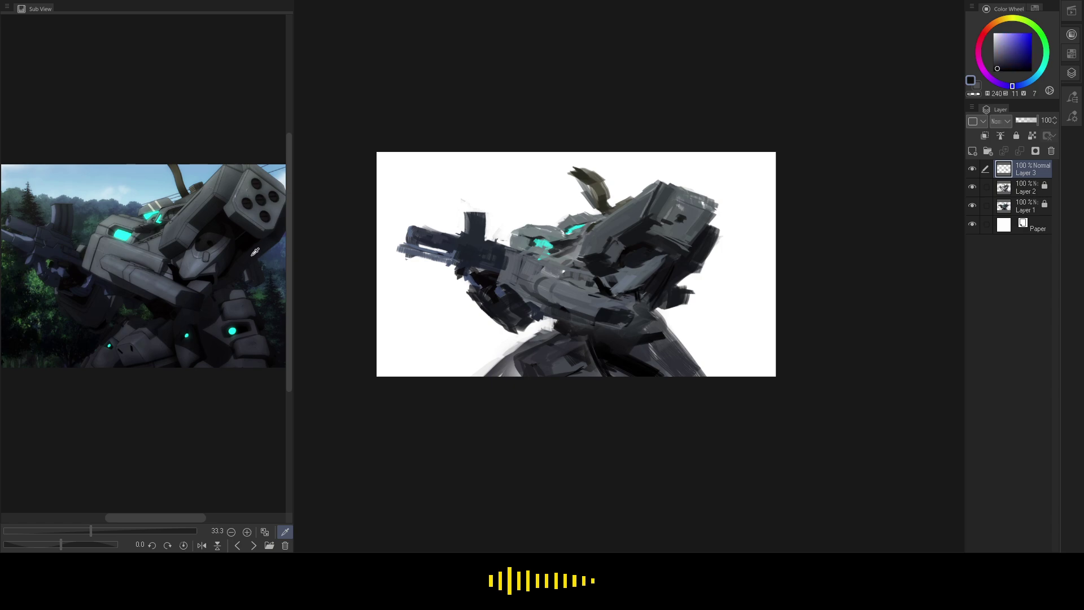
click(271, 218)
click(250, 212)
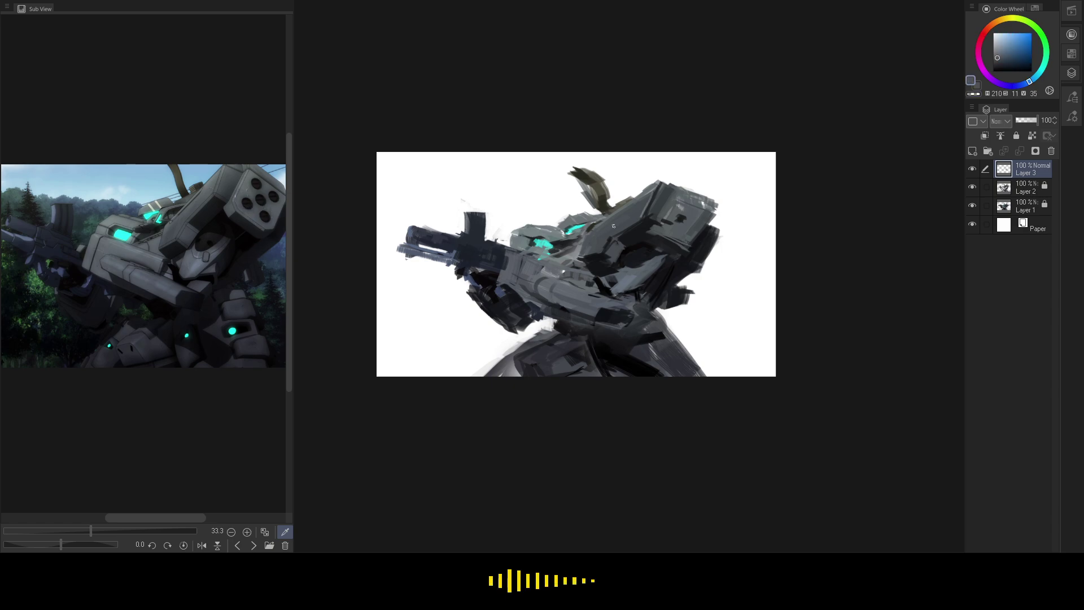
click(236, 205)
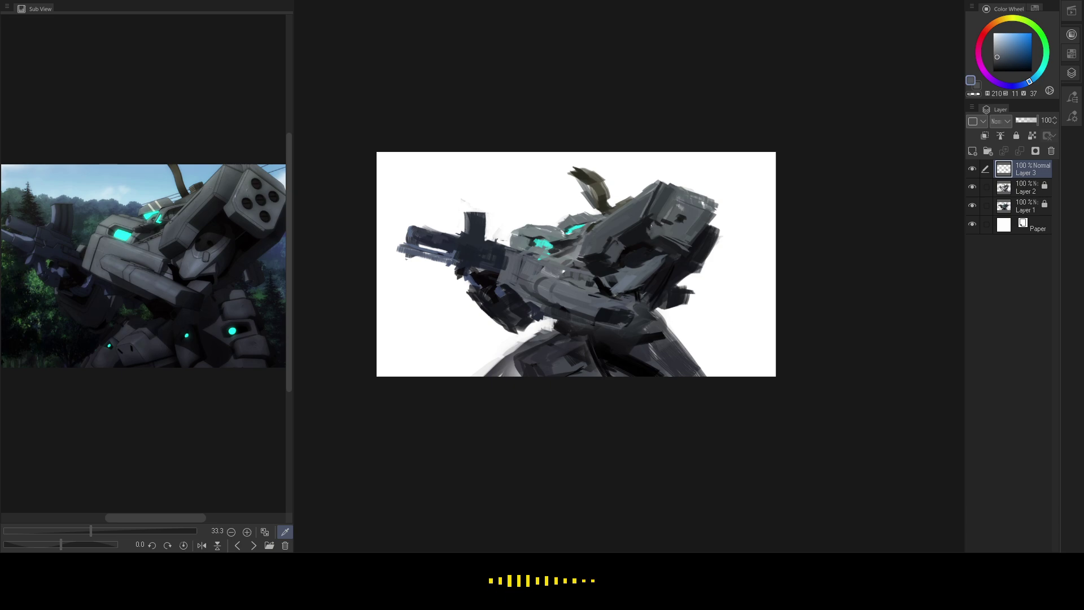
click(656, 243)
click(711, 226)
click(697, 237)
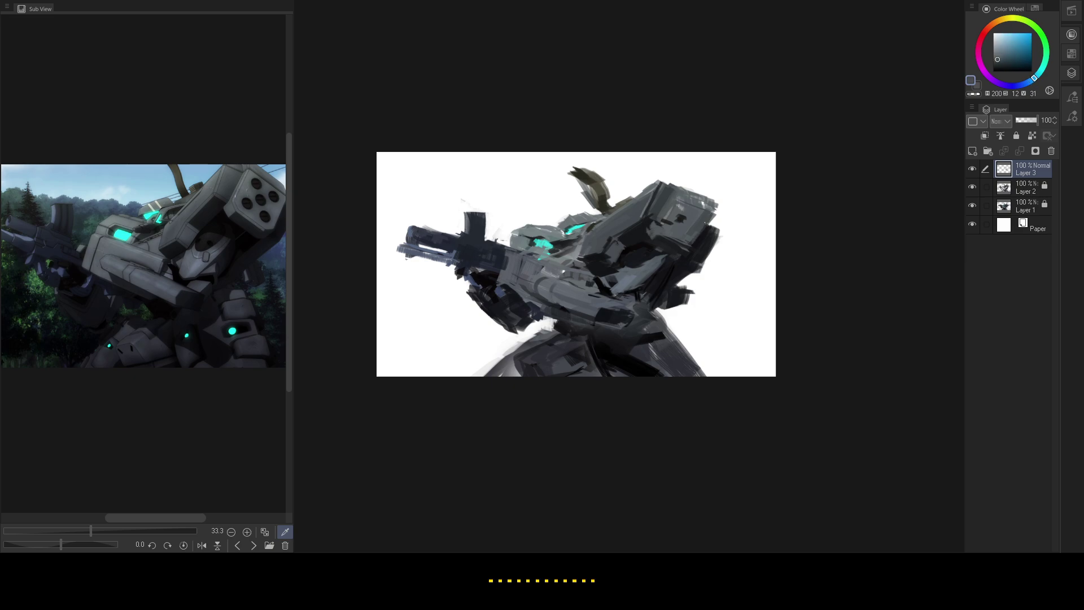
click(691, 238)
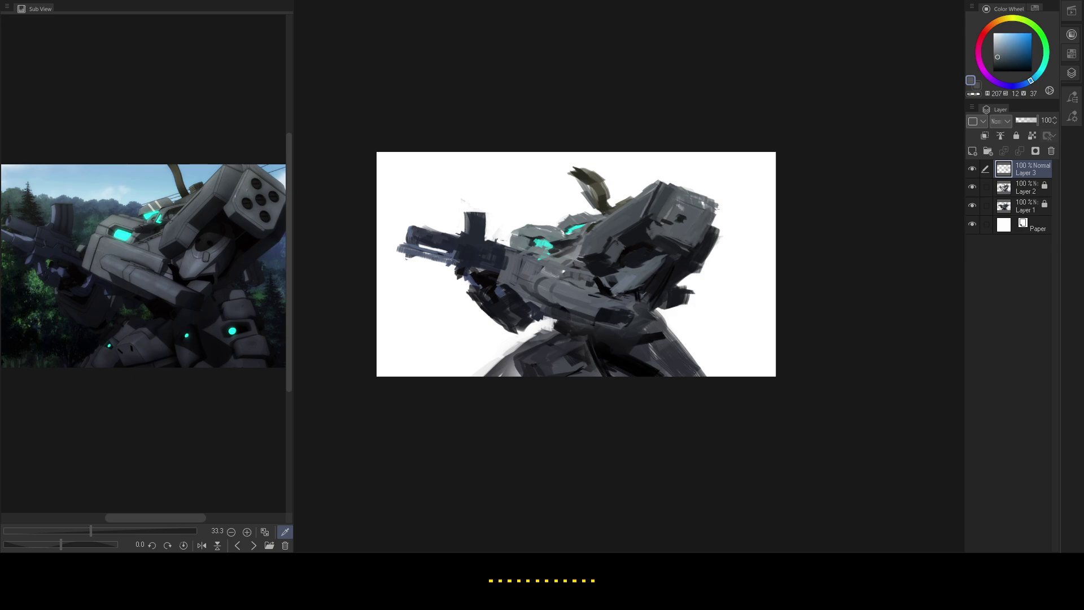
- Rework the launcher's top and outer corners with greys sampled from the reference and canvas, and trim the excess with transparent colour
drag(715, 204, 727, 215)
click(253, 188)
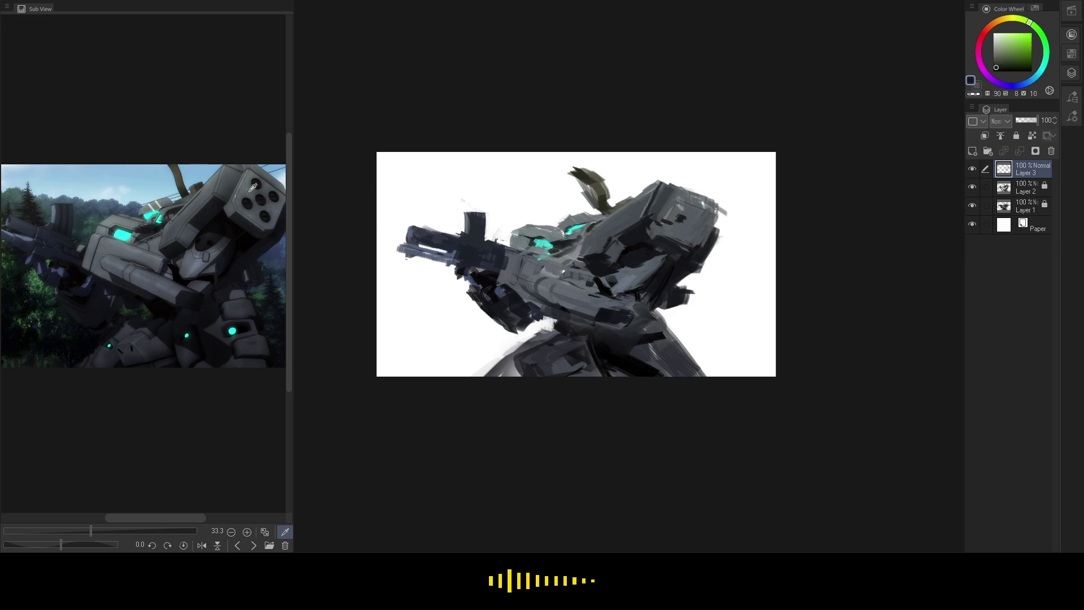
click(231, 204)
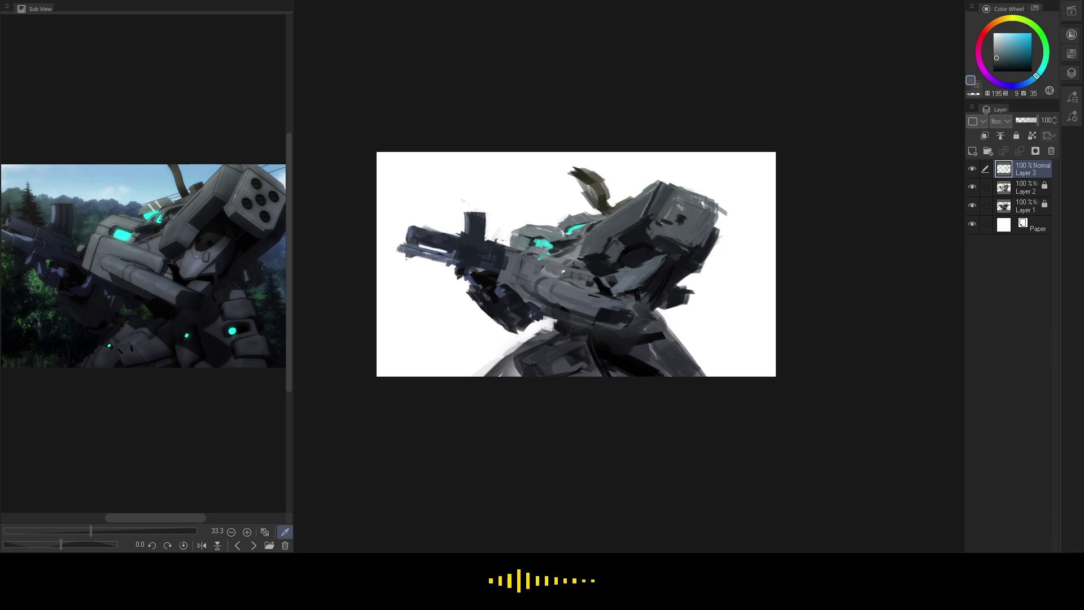
alt+click(665, 205)
alt+click(669, 199)
alt+click(676, 185)
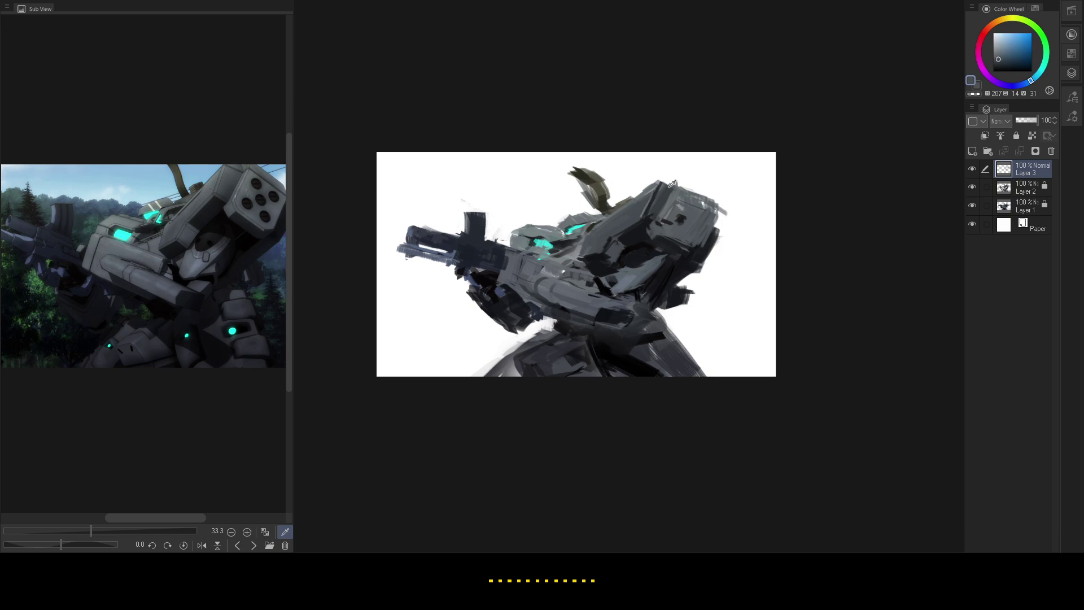
key(c)
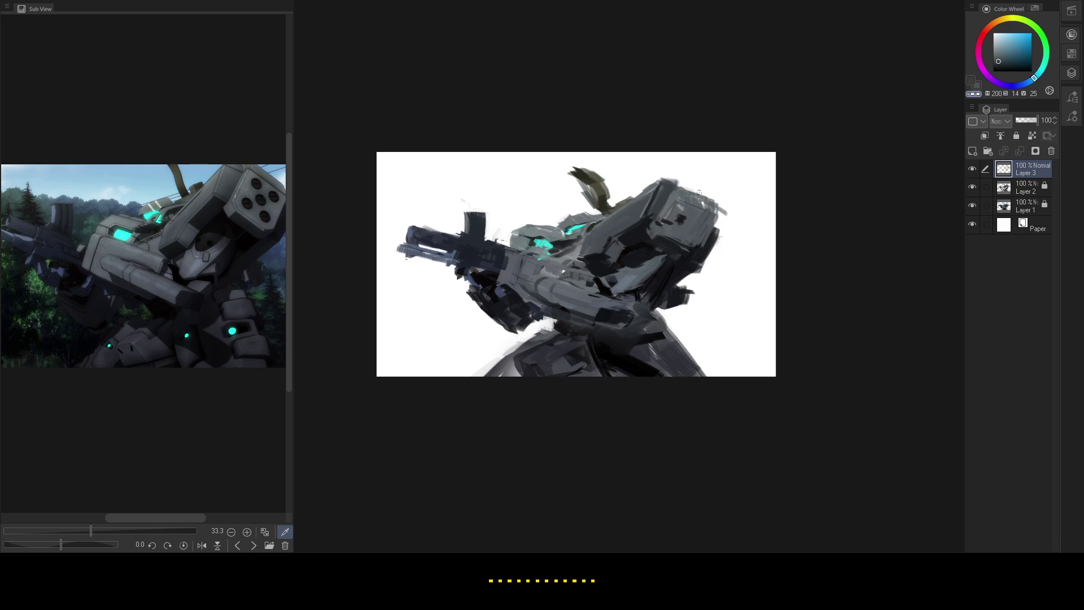
- Clean up the launcher's top edge with light grey sampled from its surface, undoing the unwanted strokes
alt+click(695, 197)
alt+click(683, 186)
alt+click(679, 182)
mouse_move(677, 180)
mouse_down()
mouse_move(726, 200)
mouse_move(713, 201)
mouse_up()
key(ctrl+z)
alt+click(681, 189)
key(ctrl+z)
key(ctrl+z)
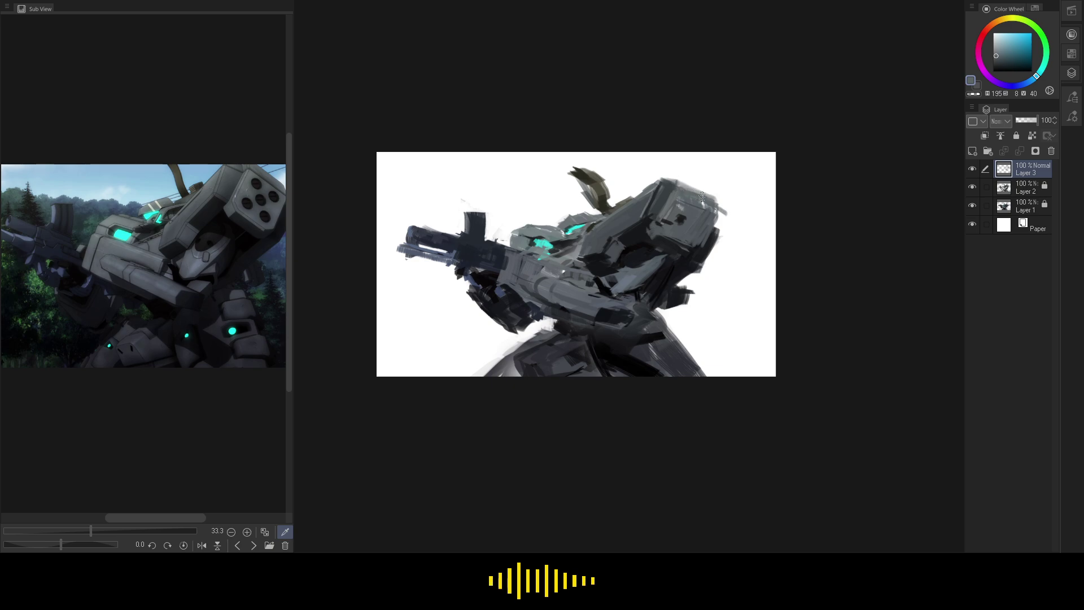
- Sharpen the launcher's outer silhouette, alternating white sampled from the background with dark grey sampled from its shaded side
alt+click(733, 220)
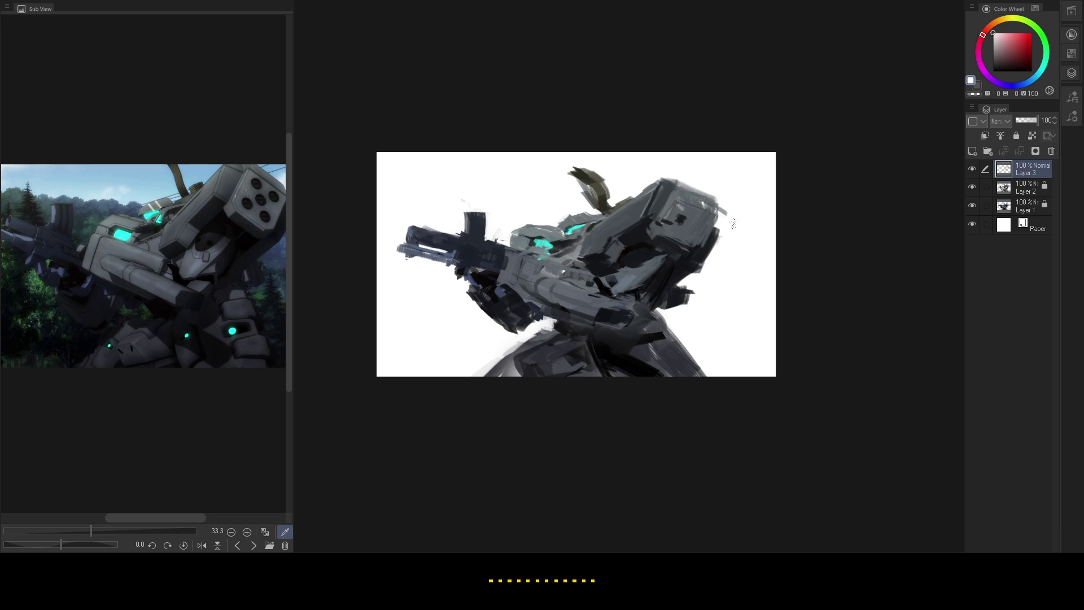
alt+click(714, 238)
drag(192, 517, 200, 517)
alt+click(769, 238)
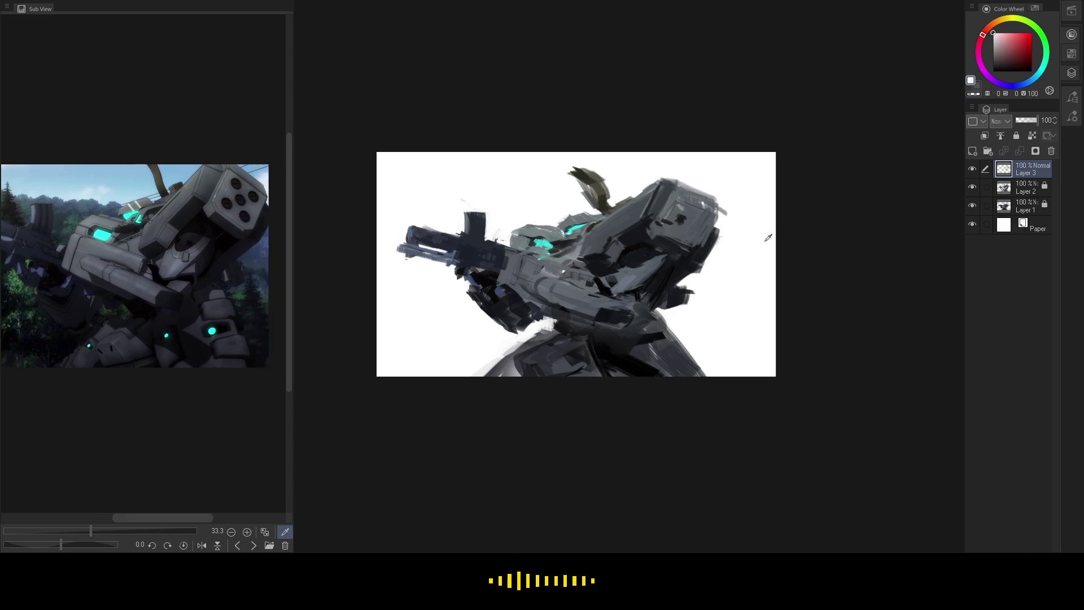
alt+click(709, 242)
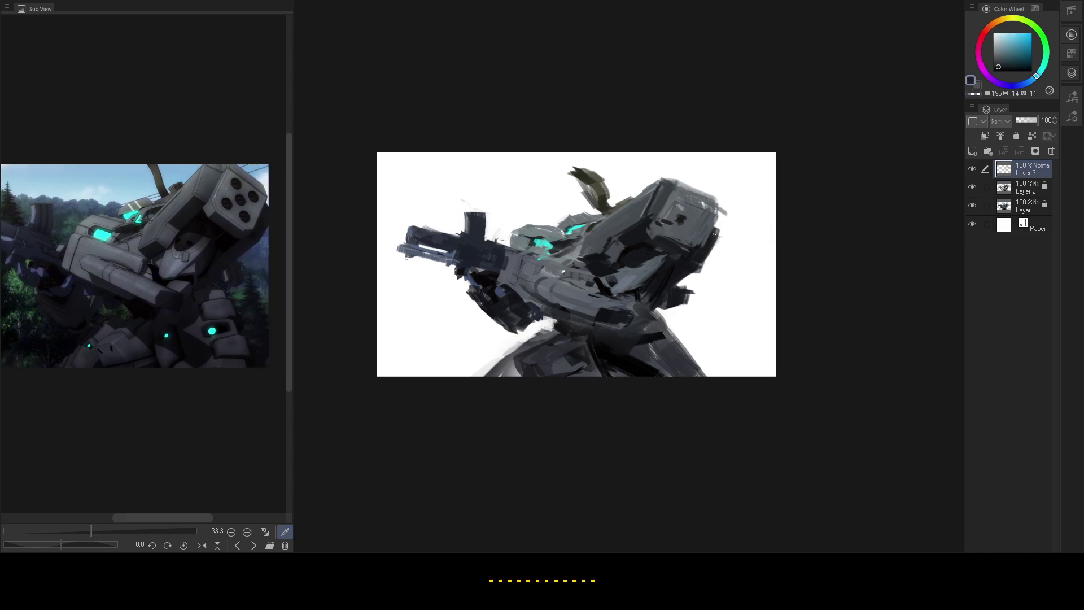
mouse_move(717, 224)
mouse_down()
mouse_move(702, 263)
mouse_move(722, 230)
mouse_up()
- Scroll the reference image back and widen the Sub View to show more of the mech
drag(192, 518, 184, 519)
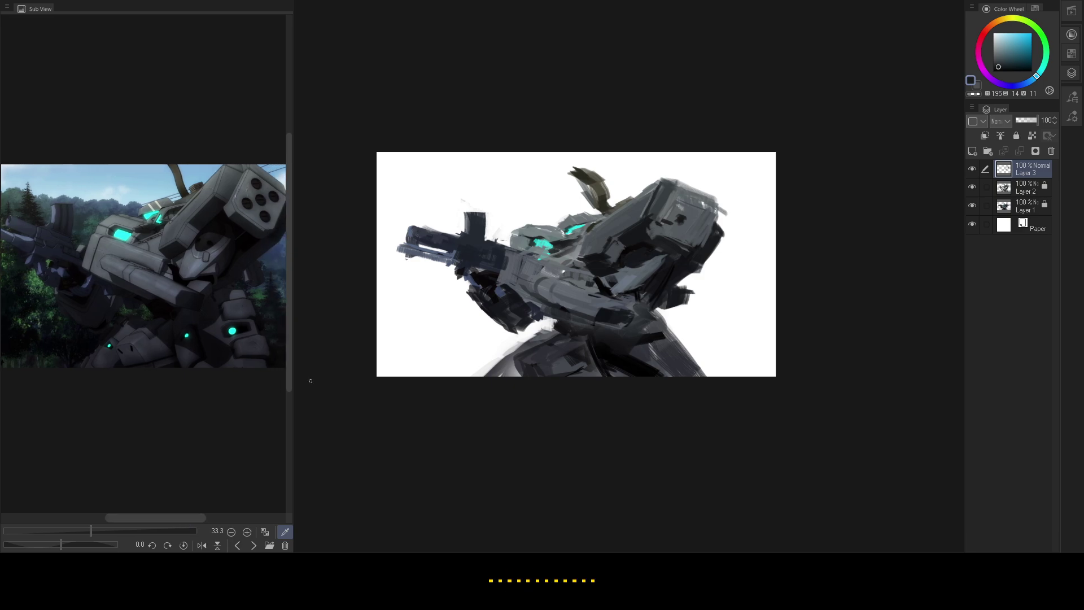
drag(293, 367, 325, 369)
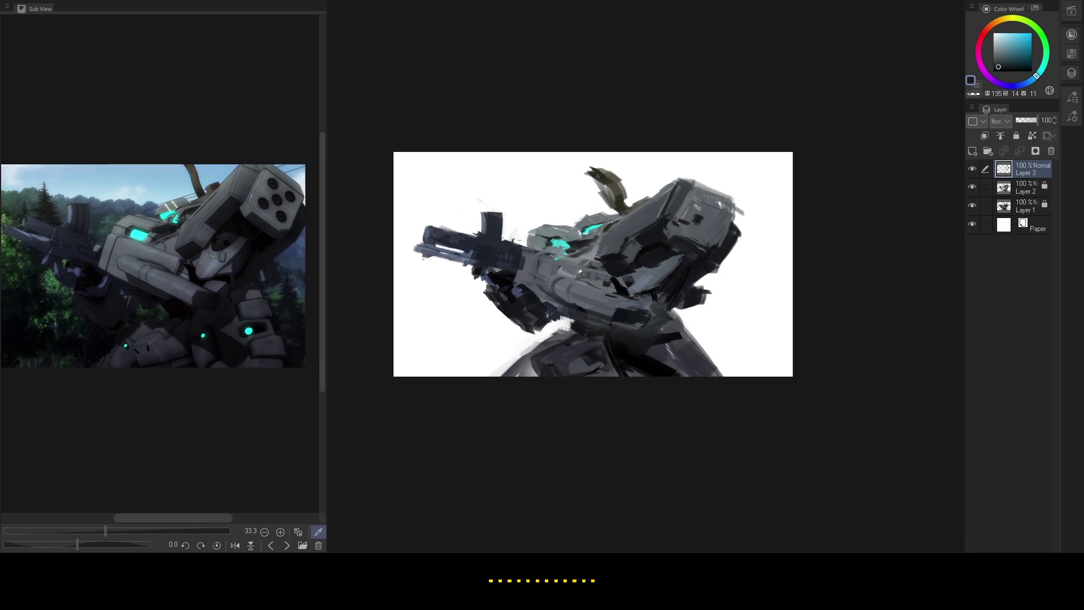
- Repaint the curved olive cable above the mech's head with olive tones sampled from the reference and canvas, after cleaning the launcher's outer edge with white
drag(211, 522, 209, 515)
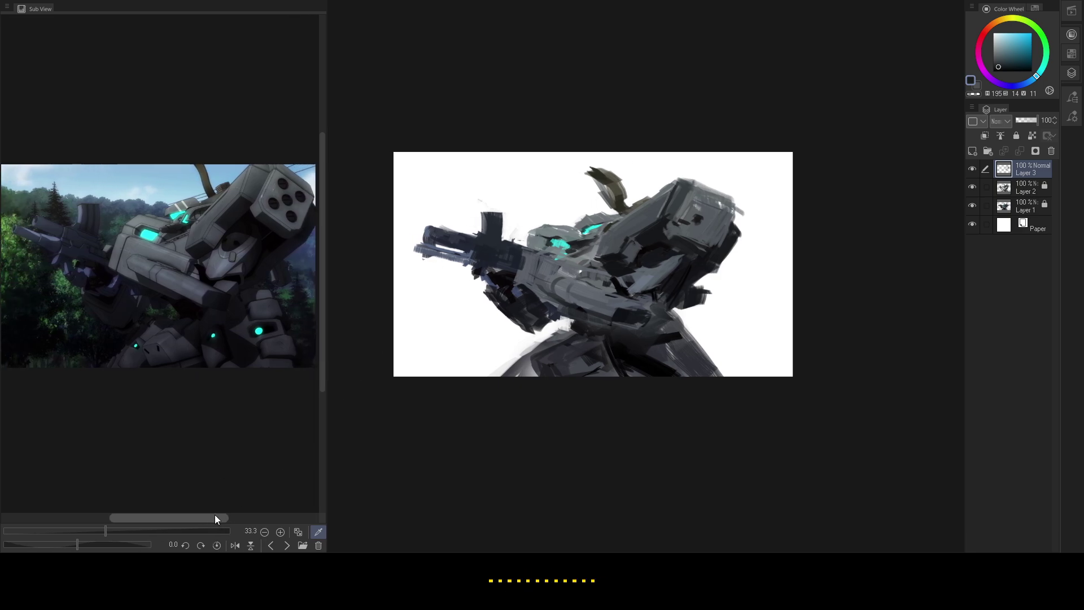
alt+click(761, 214)
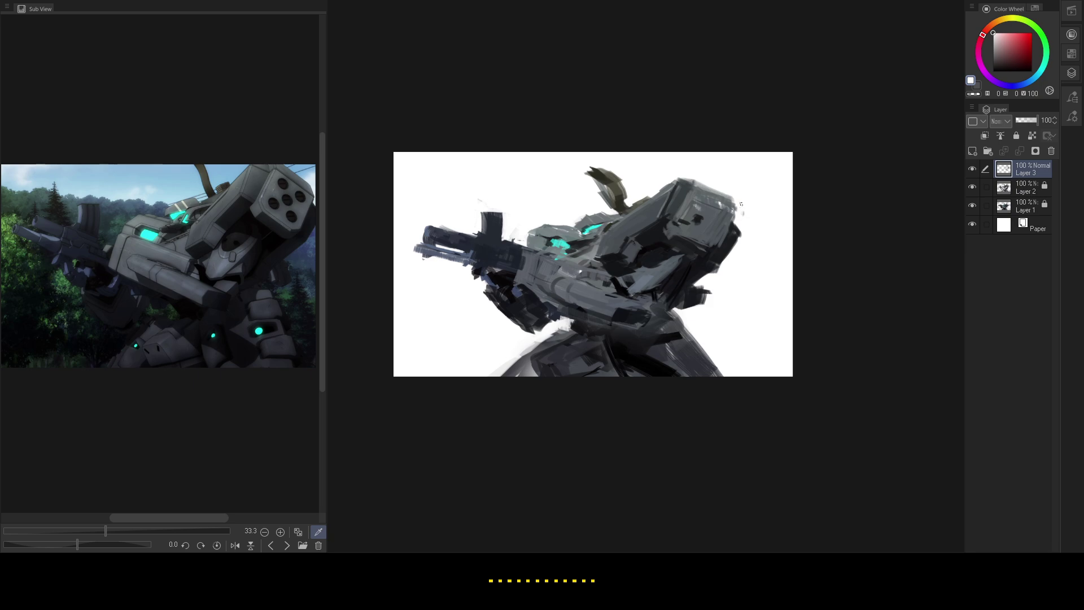
click(210, 188)
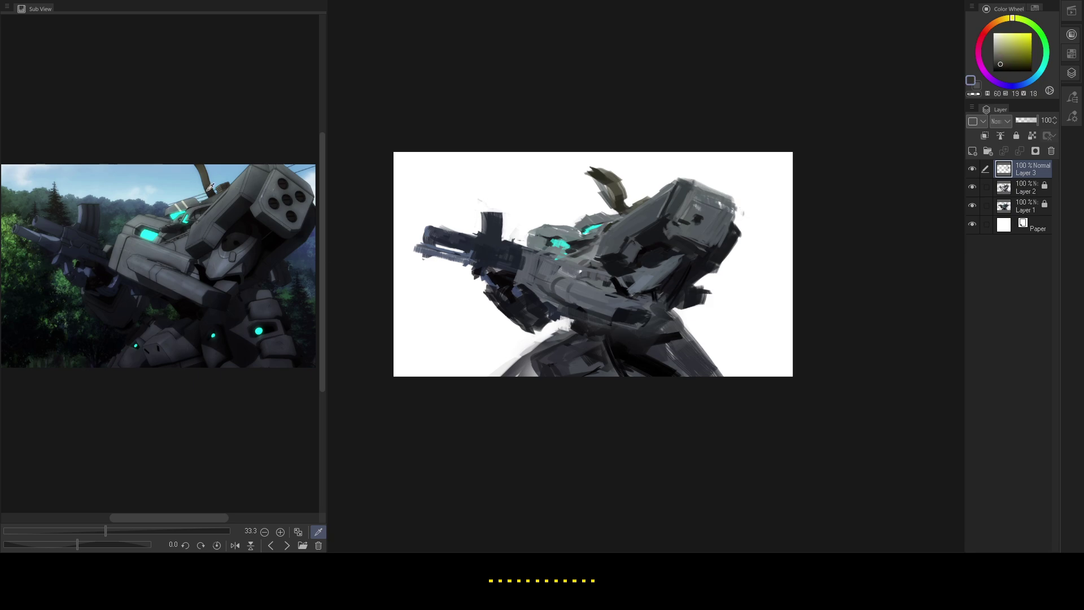
alt+click(596, 196)
mouse_move(593, 185)
mouse_down()
mouse_move(618, 203)
mouse_move(597, 194)
mouse_move(613, 203)
mouse_move(611, 177)
mouse_move(622, 211)
mouse_up()
alt+click(614, 187)
alt+click(625, 203)
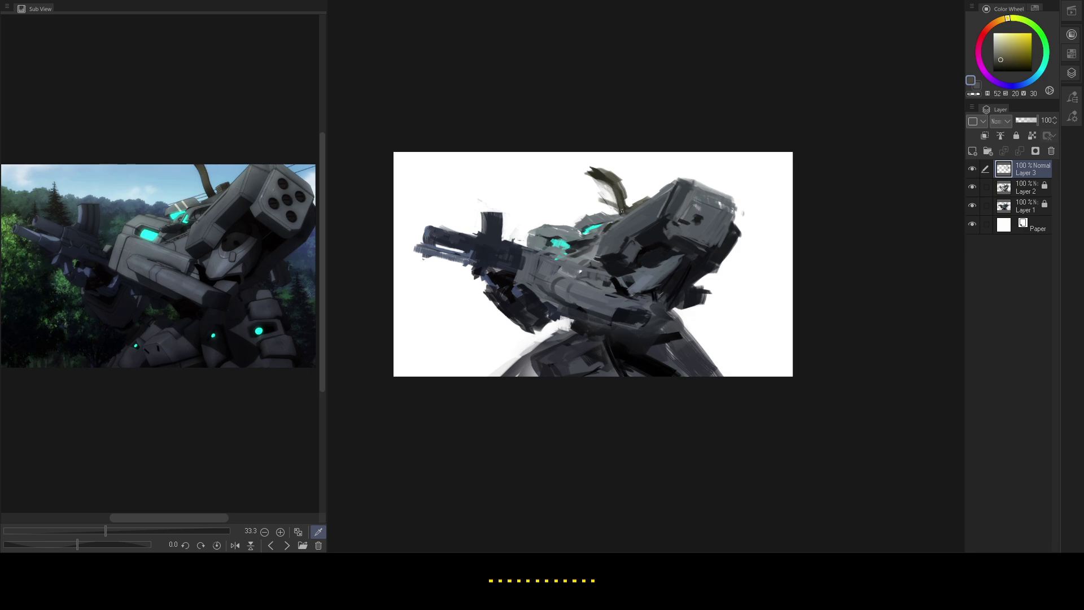
- Slim the cable above the head into a narrow curve, cutting its edges with background white and restating it in dark olive
alt+click(588, 173)
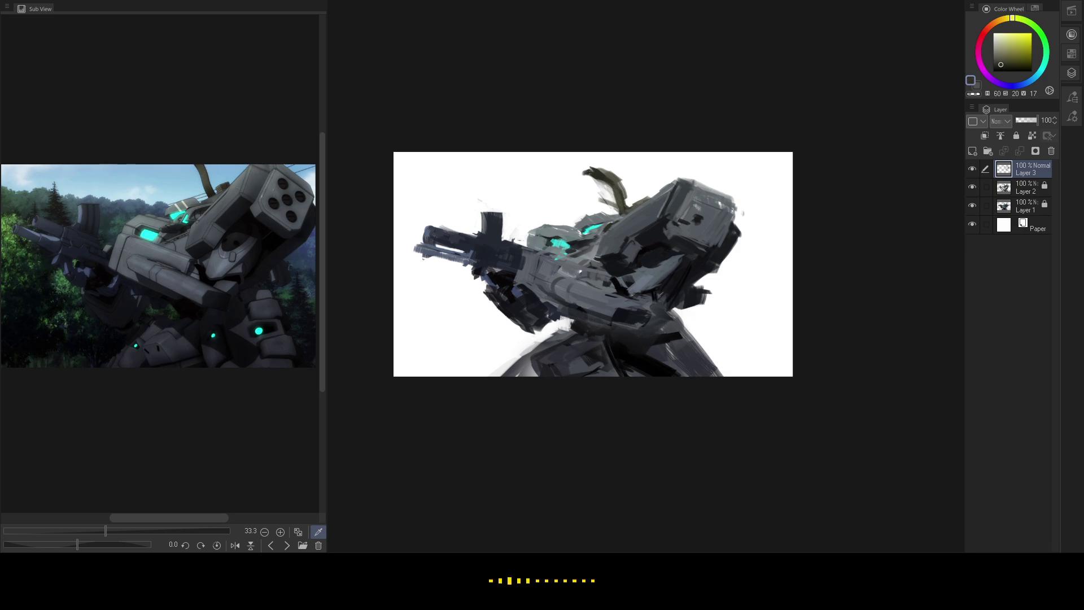
alt+click(589, 169)
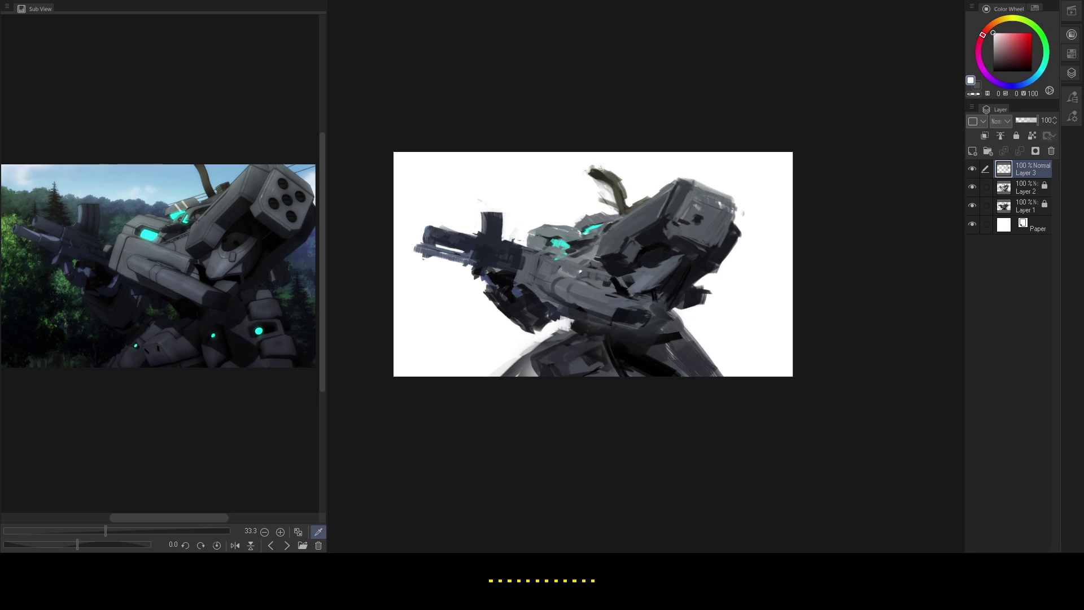
drag(597, 191, 616, 206)
alt+click(632, 188)
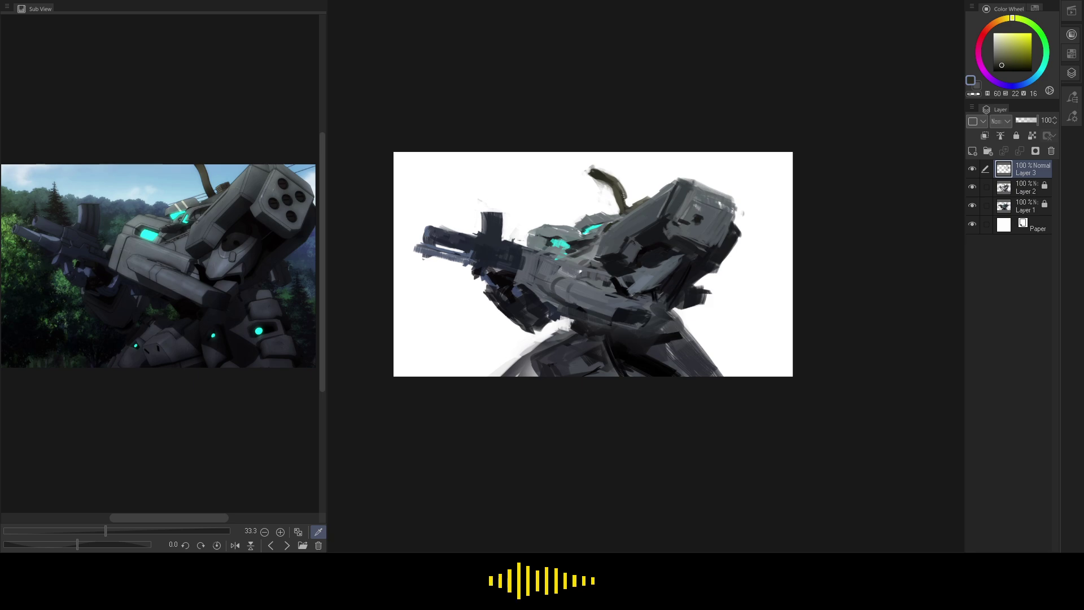
drag(623, 195, 629, 207)
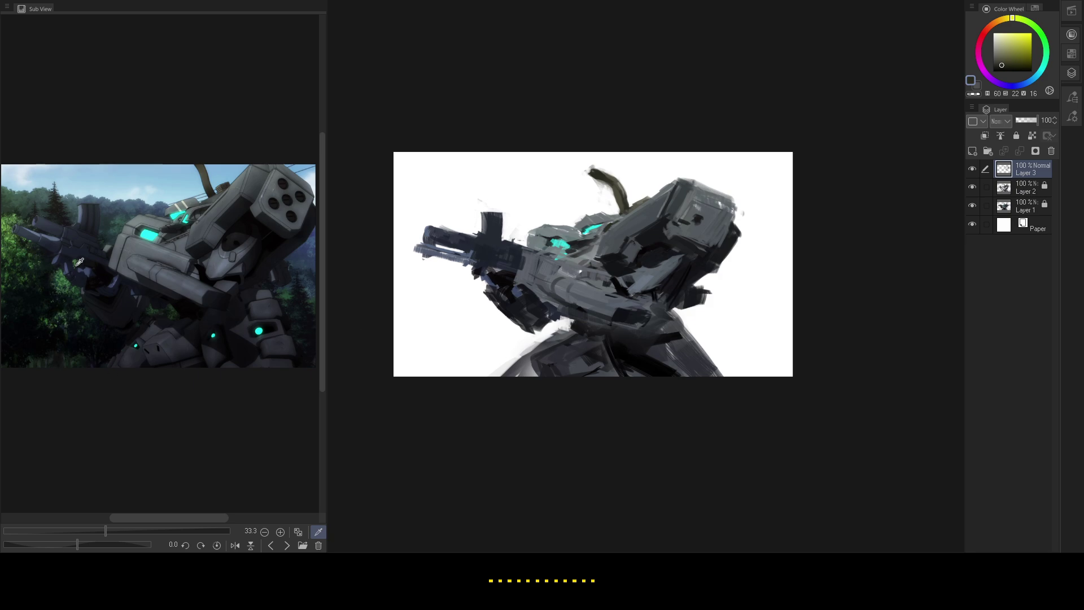
- Rework the rifle's receiver and magazine with dark blues sampled from the gun in the reference
click(75, 244)
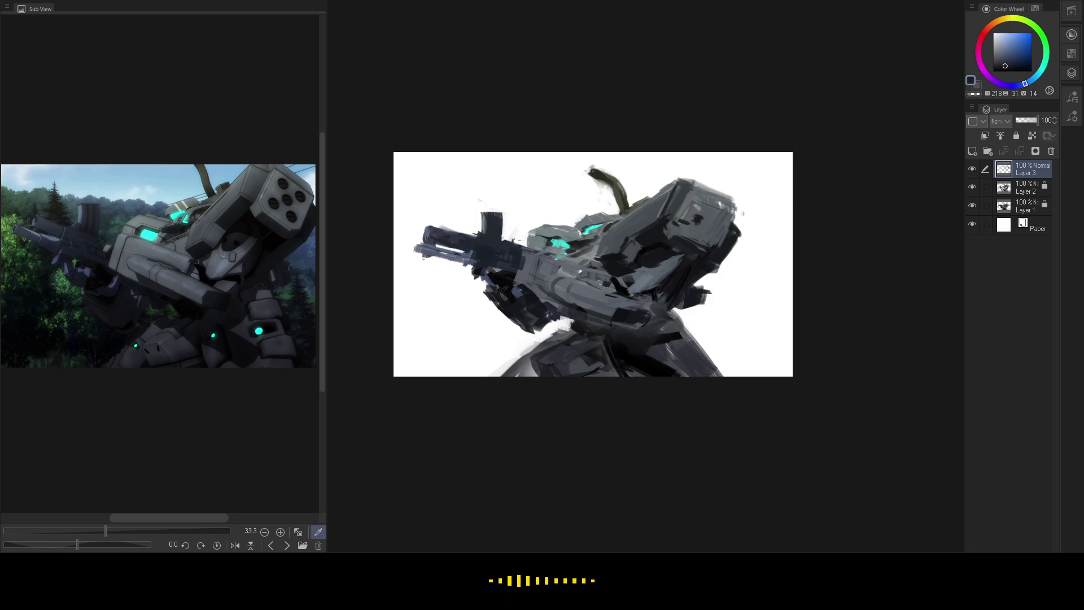
click(492, 254)
click(86, 236)
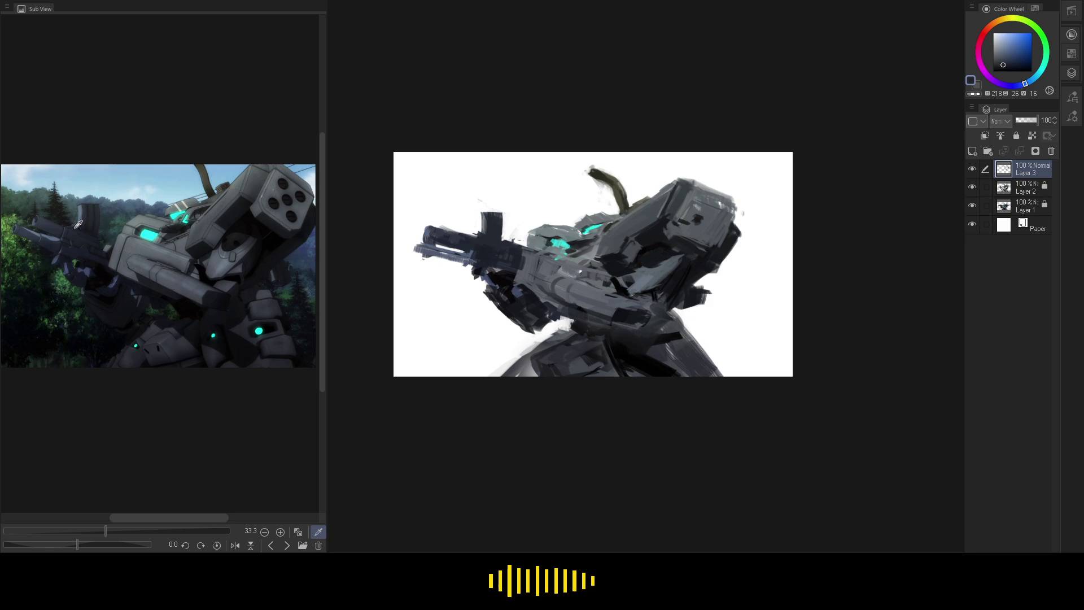
drag(486, 226, 502, 278)
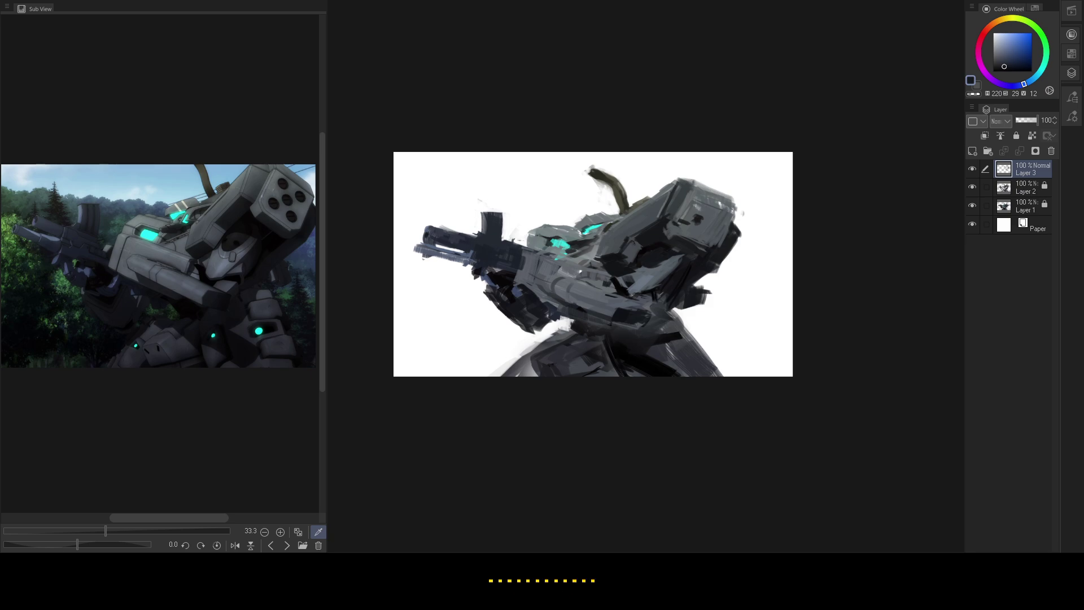
- Trim the outline of the rifle's upper barrel with white sampled from the background
alt+click(476, 244)
alt+click(477, 247)
click(429, 219)
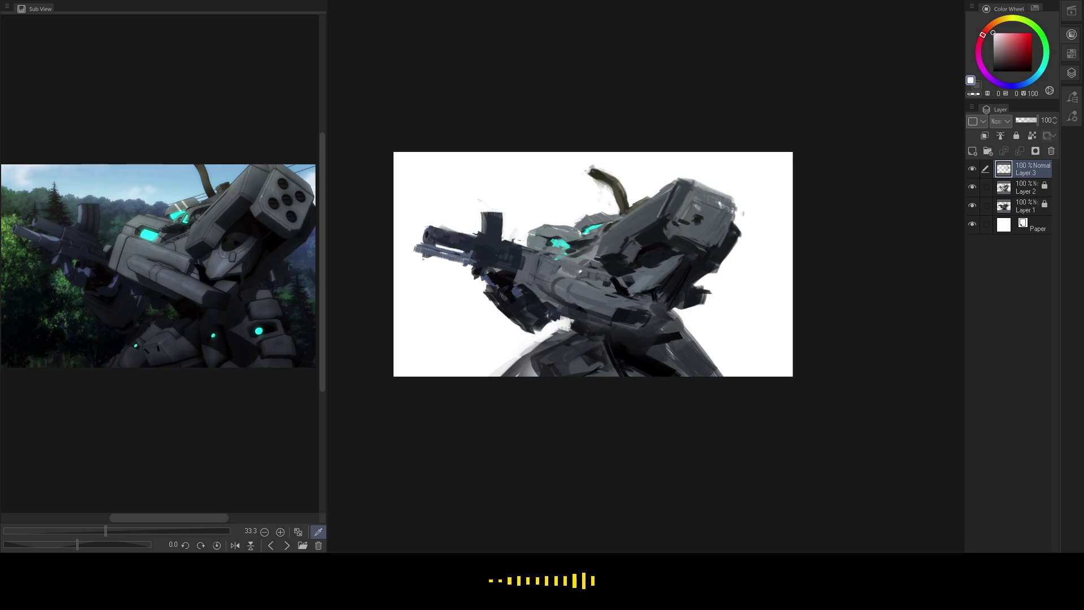
mouse_move(426, 226)
mouse_down()
mouse_move(448, 230)
mouse_move(434, 248)
mouse_move(462, 250)
mouse_up()
drag(422, 249, 445, 241)
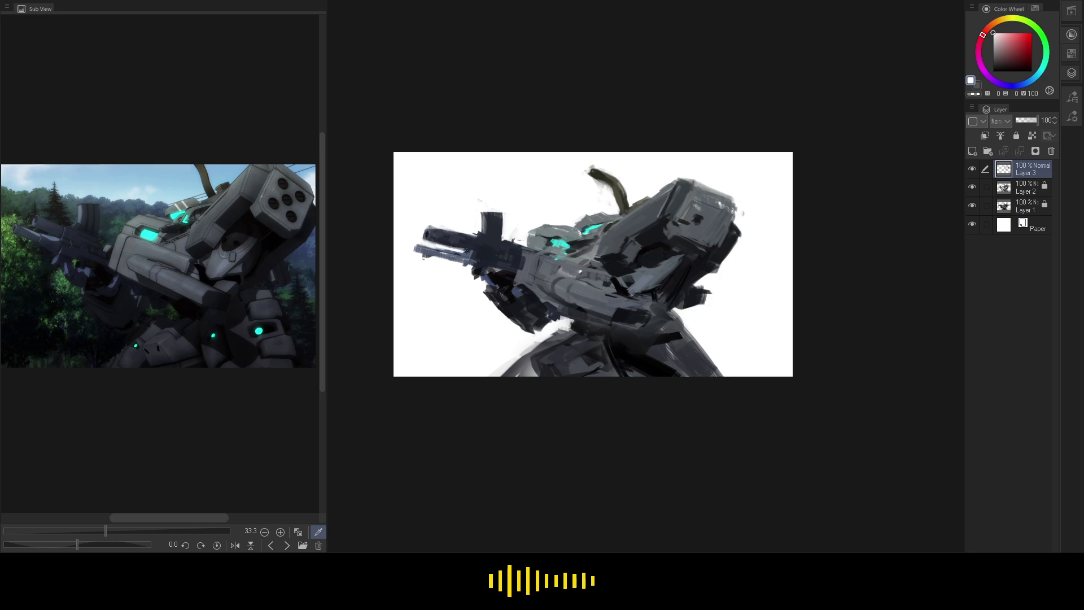
- Fill in the rifle's lower barrel with dark blues sampled from the receiver
alt+click(476, 244)
alt+click(478, 247)
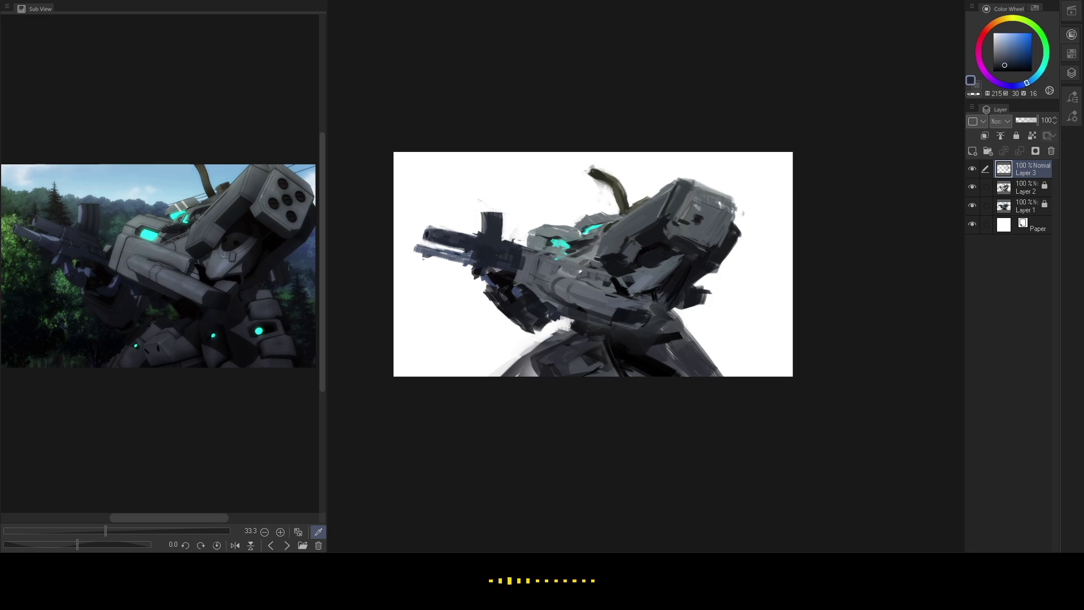
alt+click(480, 253)
mouse_move(454, 257)
mouse_down()
mouse_move(480, 260)
mouse_move(425, 255)
mouse_move(480, 262)
mouse_up()
alt+click(464, 262)
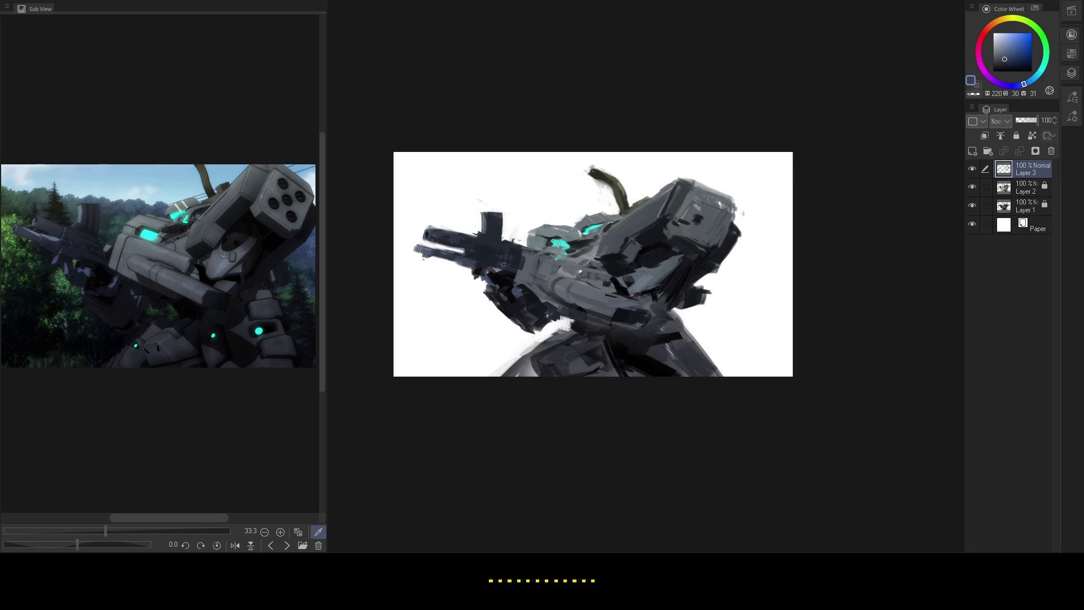
alt+click(484, 266)
alt+click(484, 266)
- Shape the lower barrel's tip, alternating light tones from the background with dark blues sampled from the rifle
alt+click(423, 246)
alt+click(484, 229)
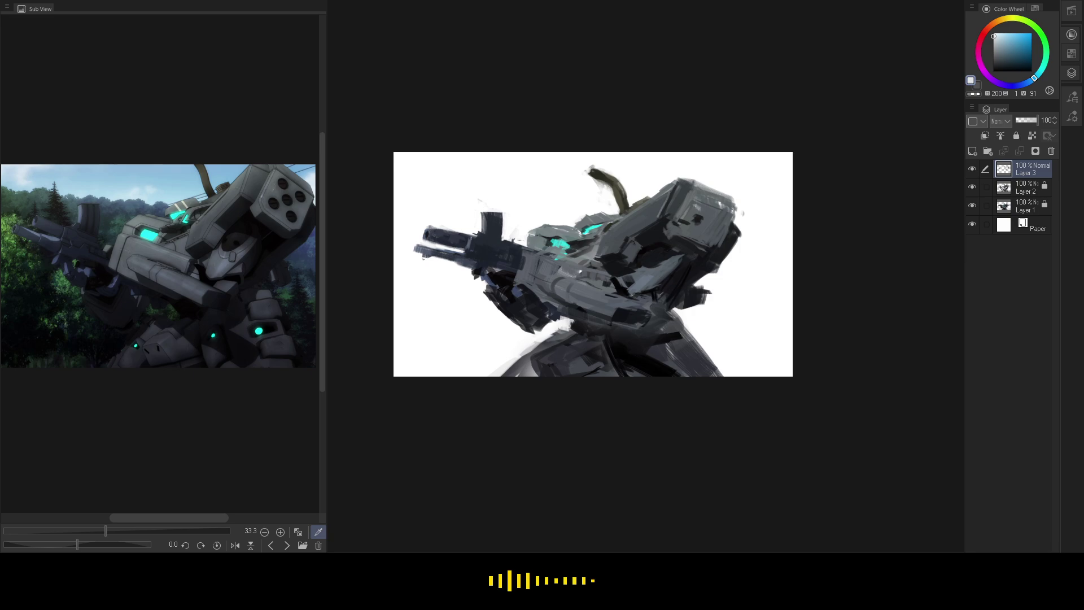
alt+click(477, 241)
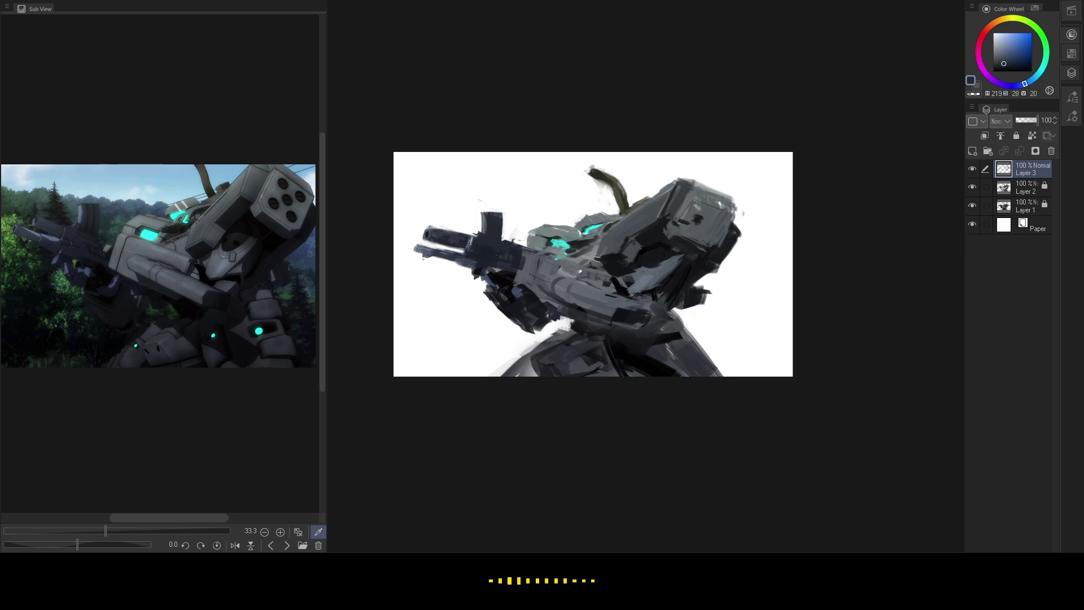
alt+click(422, 246)
alt+click(419, 264)
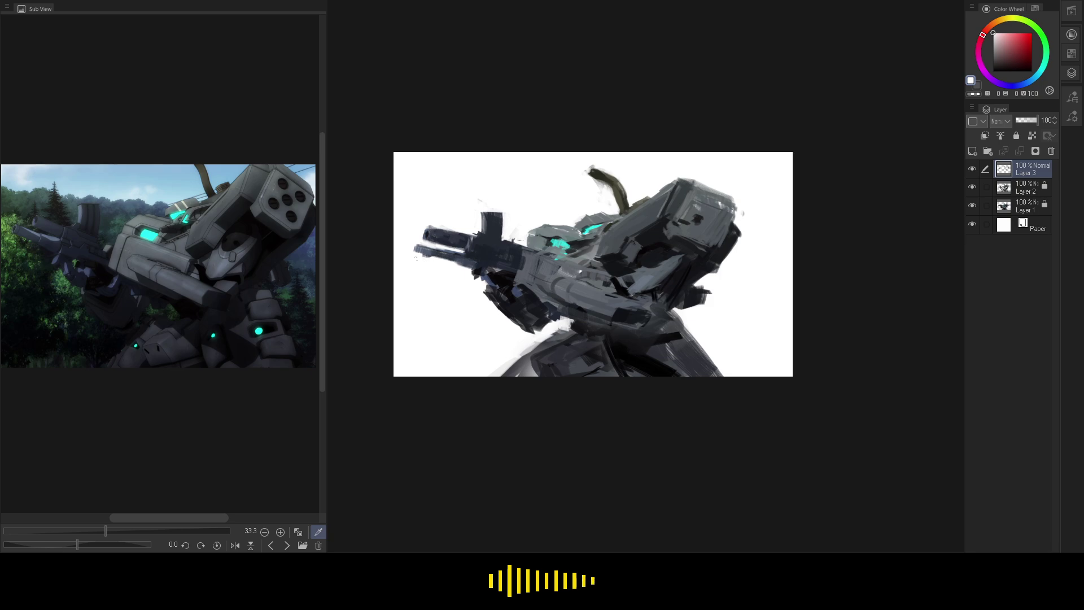
alt+click(421, 250)
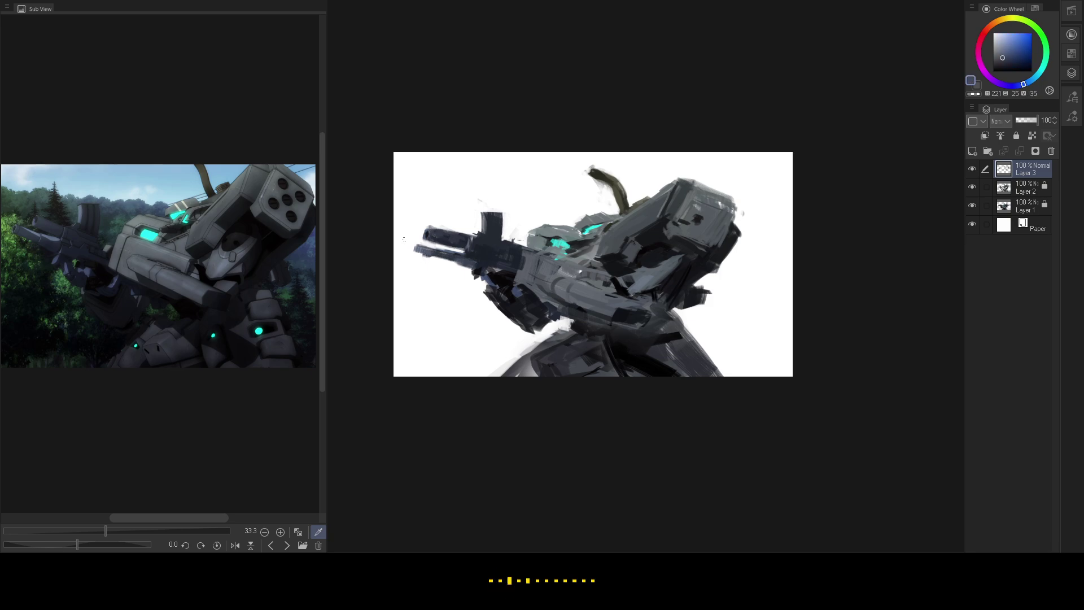
alt+click(413, 243)
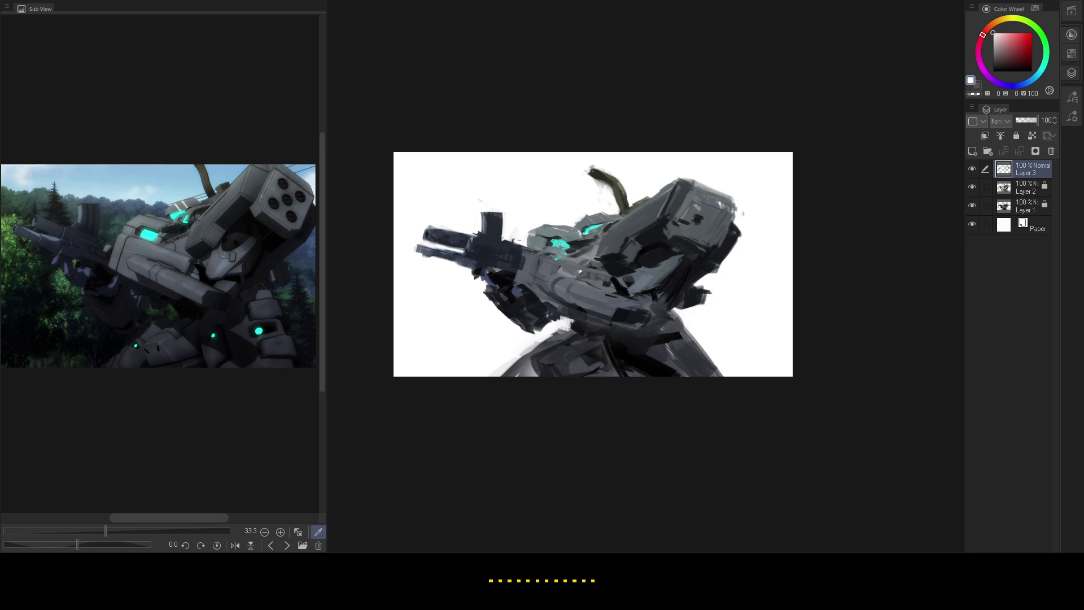
- Extend the lower barrel's muzzle outward in dark blue sampled from the rifle
mouse_move(419, 249)
mouse_down()
mouse_move(442, 253)
mouse_move(449, 238)
mouse_move(413, 249)
mouse_move(454, 259)
mouse_move(414, 249)
mouse_move(451, 257)
mouse_move(424, 250)
mouse_move(432, 228)
mouse_move(412, 249)
mouse_up()
alt+click(445, 254)
alt+click(425, 228)
alt+click(428, 232)
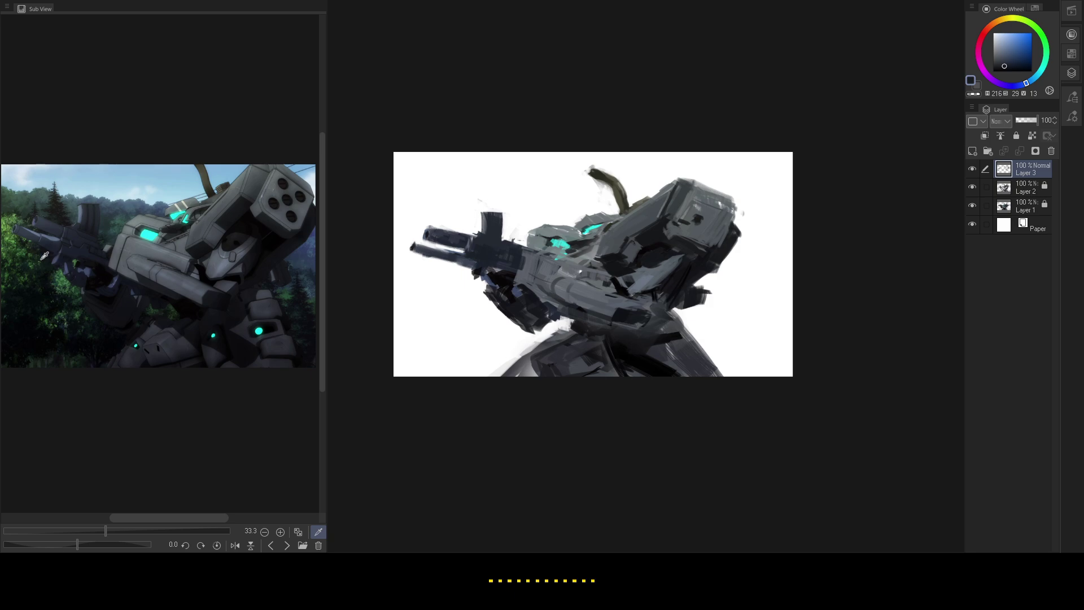
- Refine the rifle's rear end beside the shoulder with dark blues and blue-grey from the reference, cutting its edge with white
click(59, 237)
click(118, 243)
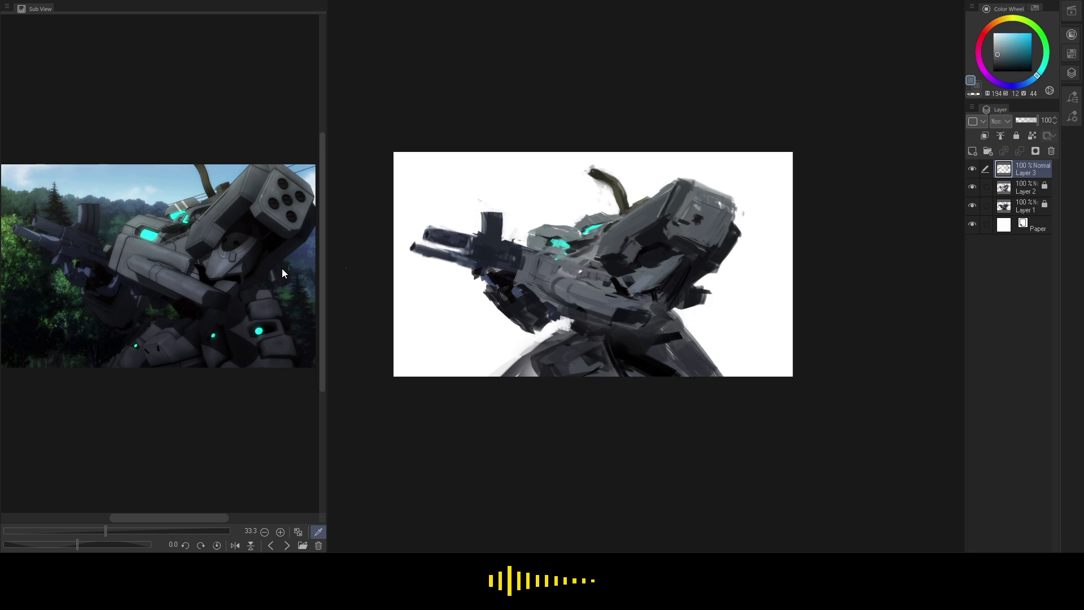
click(96, 241)
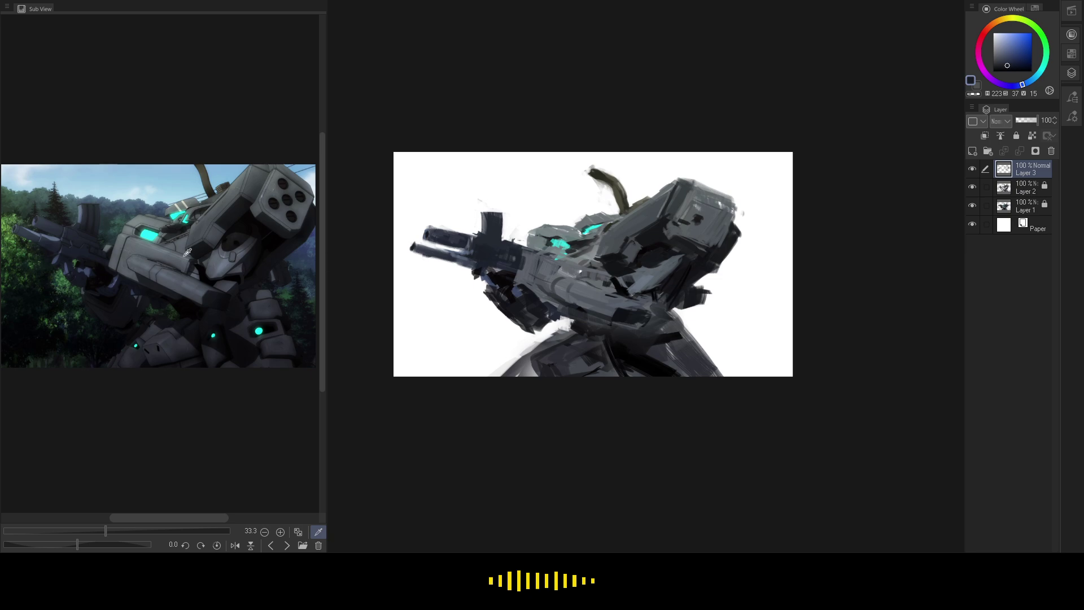
click(111, 243)
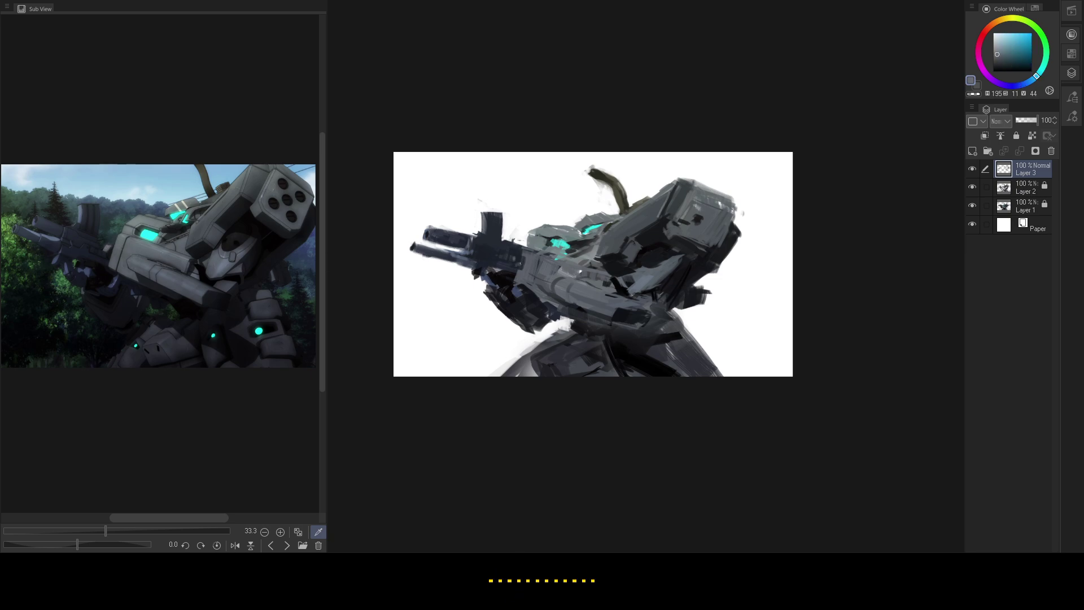
alt+click(515, 242)
drag(513, 235, 515, 249)
click(507, 235)
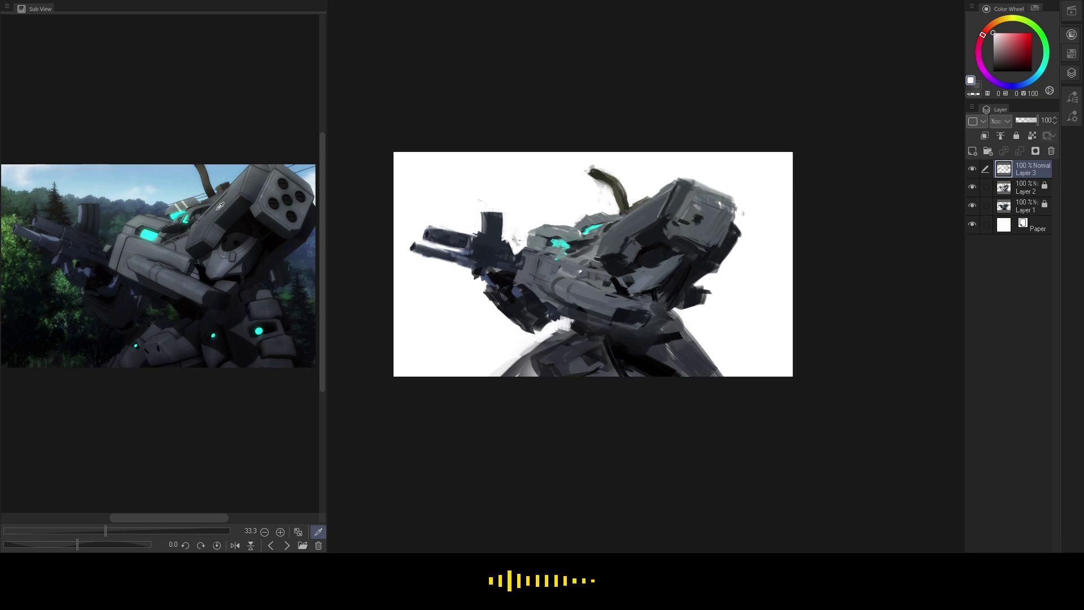
click(512, 247)
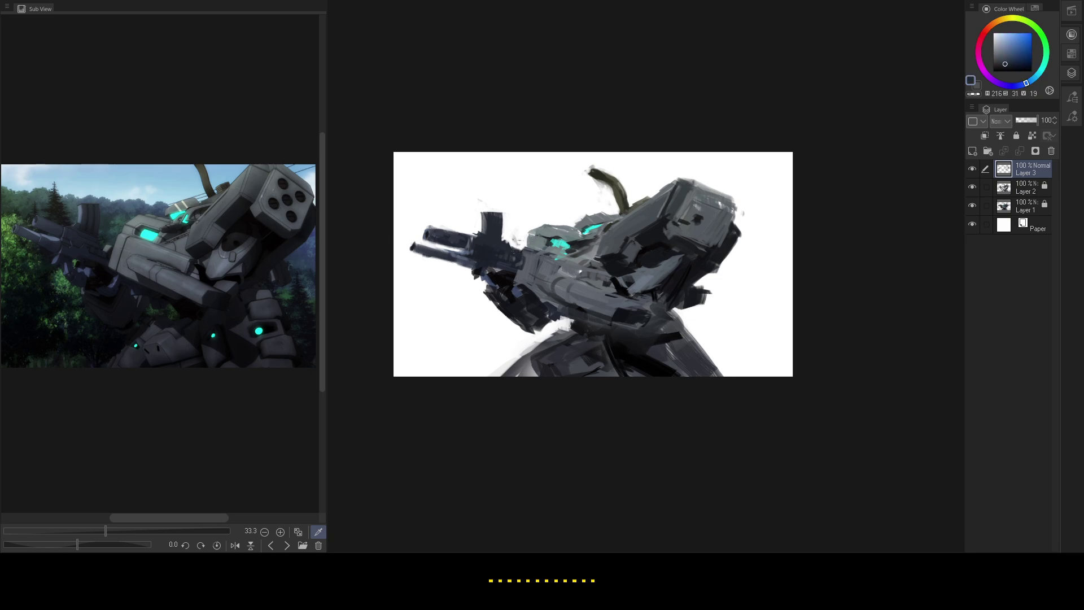
- Round off the dark opening at the forearm's end with dark blue and touch up the surrounding plates with blue-grey sampled from the reference
click(636, 295)
click(208, 292)
click(611, 303)
click(623, 317)
click(214, 293)
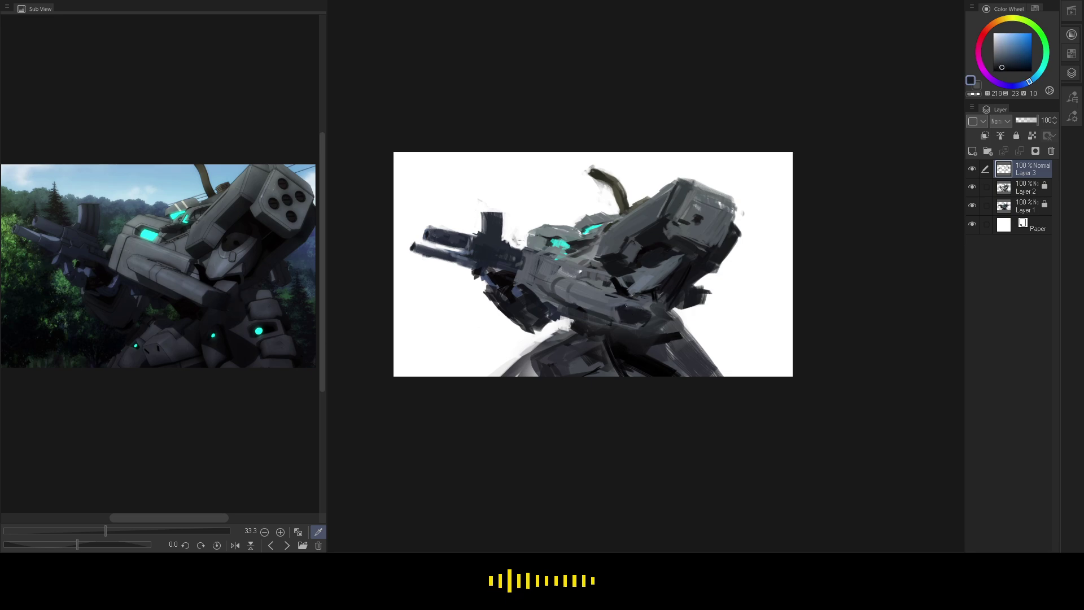
drag(645, 308, 630, 306)
click(172, 273)
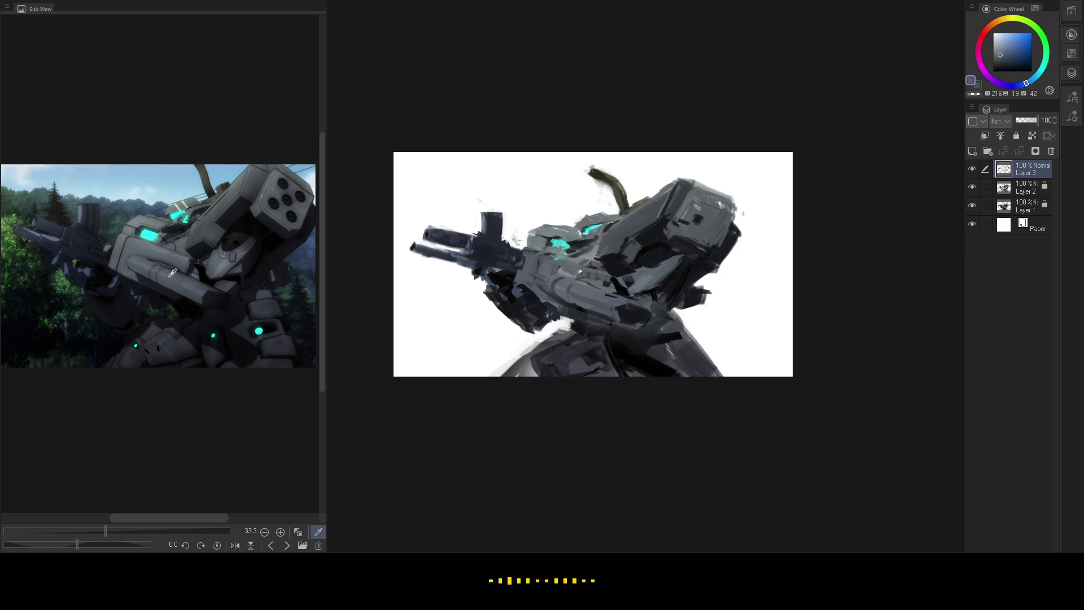
click(650, 278)
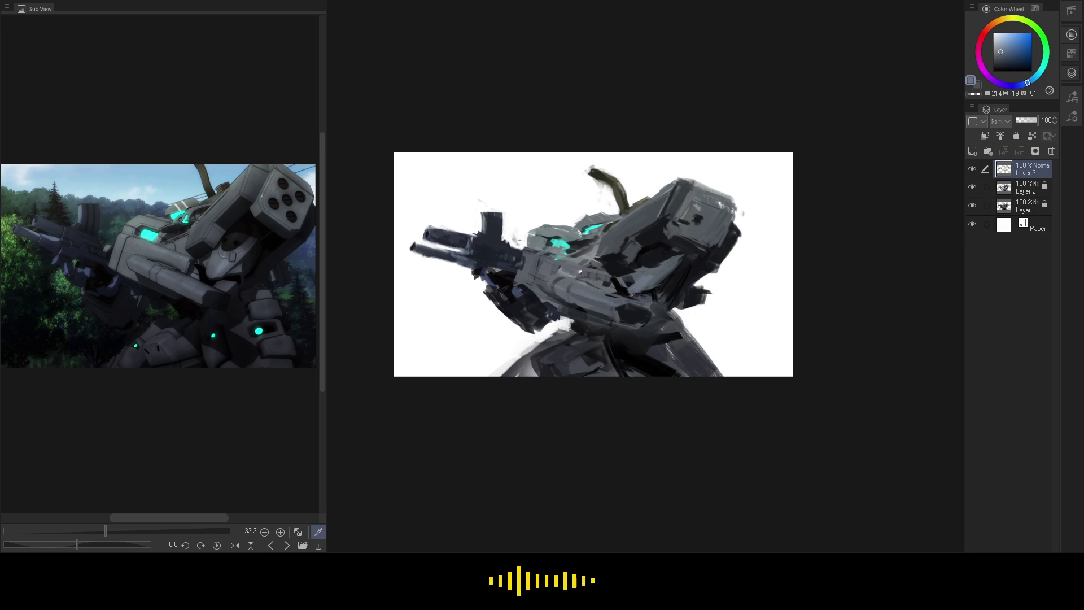
- Touch up the hand, wrist and upper forearm plates with near-black and blue-grey tones sampled from the painting
alt+click(508, 297)
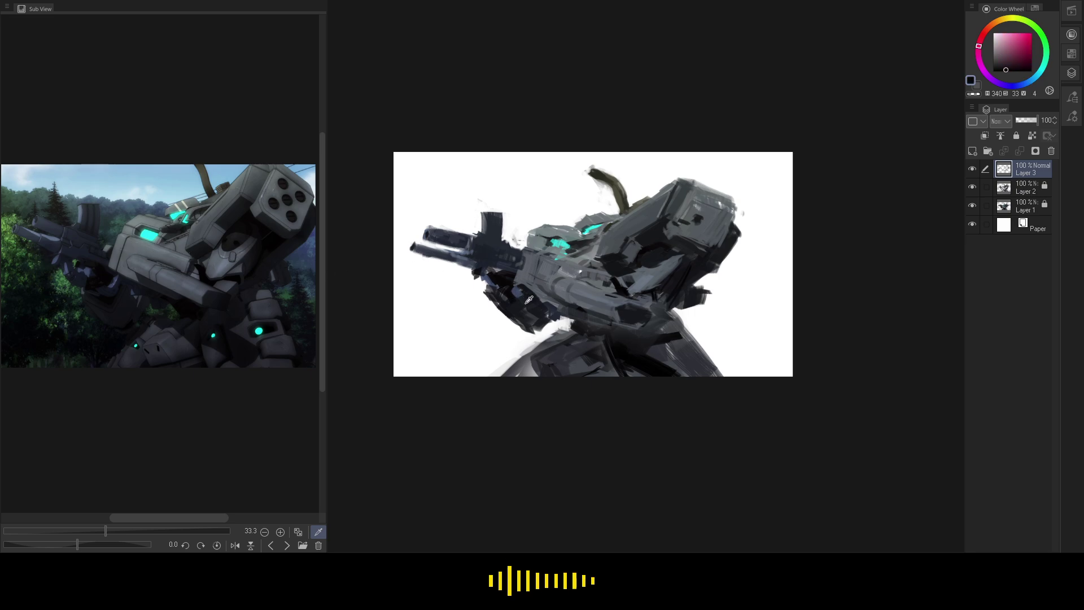
alt+click(562, 294)
click(561, 289)
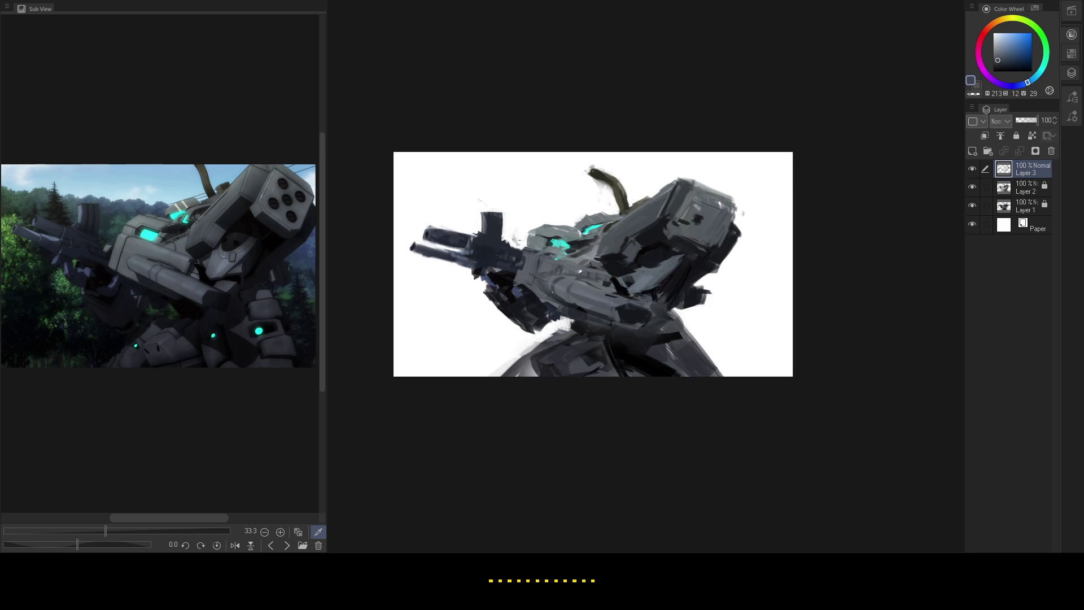
click(559, 279)
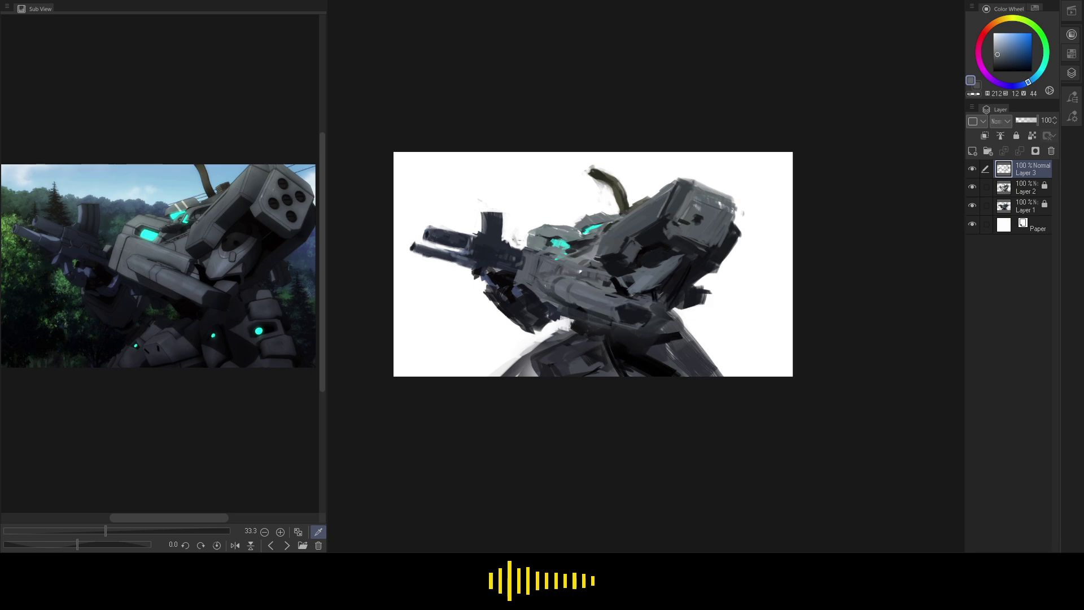
click(552, 274)
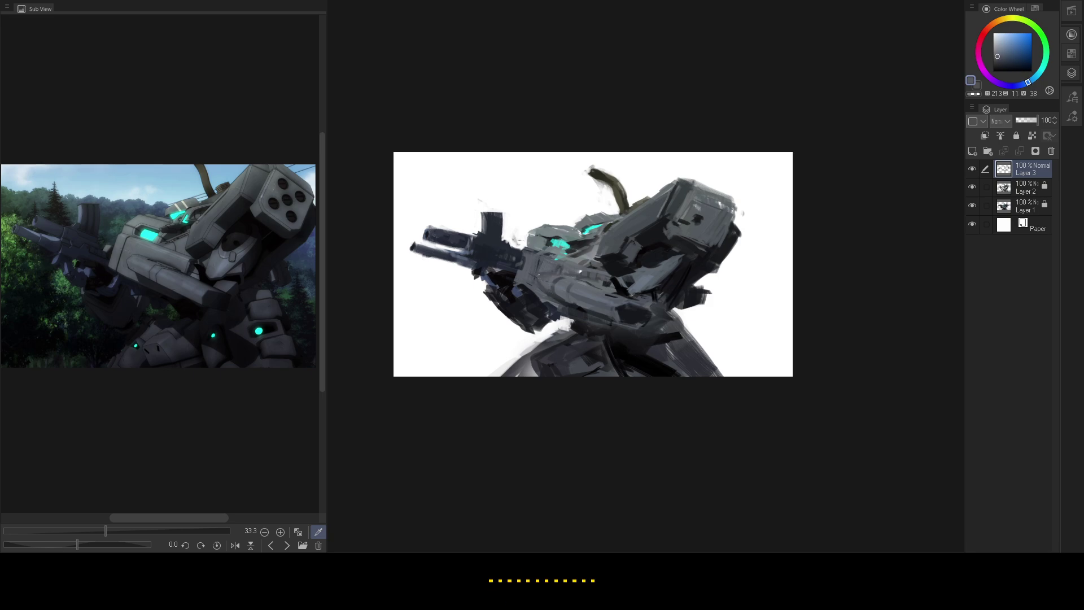
click(552, 275)
click(580, 271)
click(567, 264)
- Refine the seams between the forearm plates, alternating dark blue and blue-grey sampled from the forearm
alt+click(582, 303)
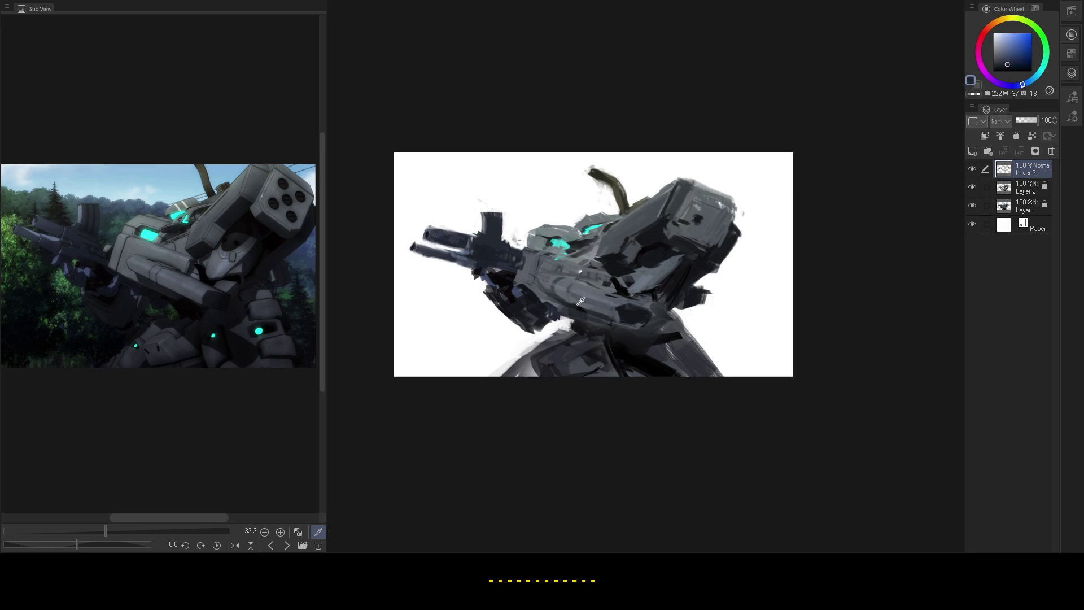
alt+click(575, 307)
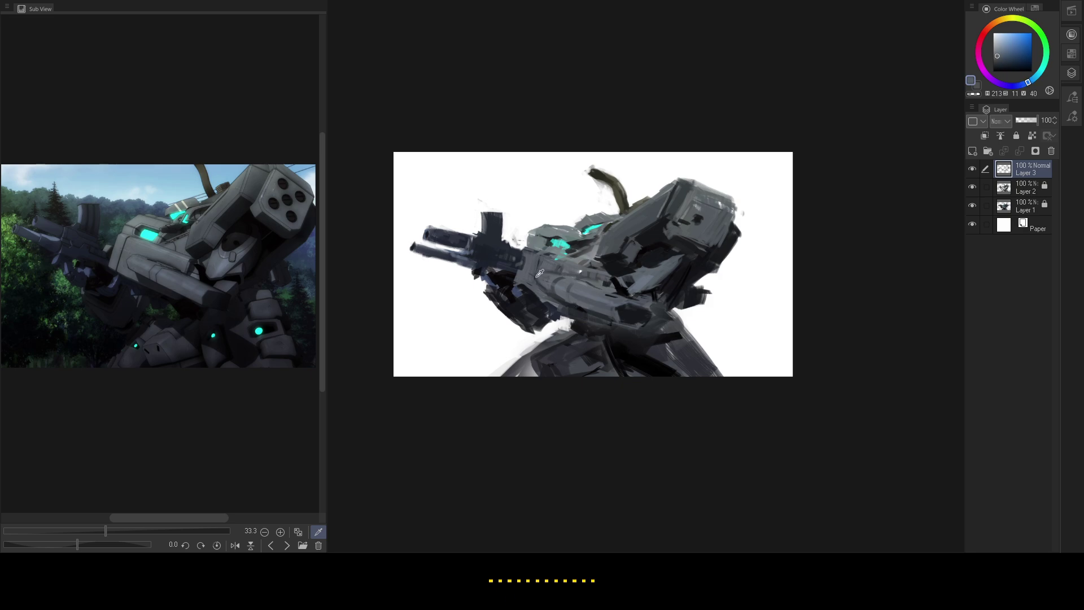
click(544, 278)
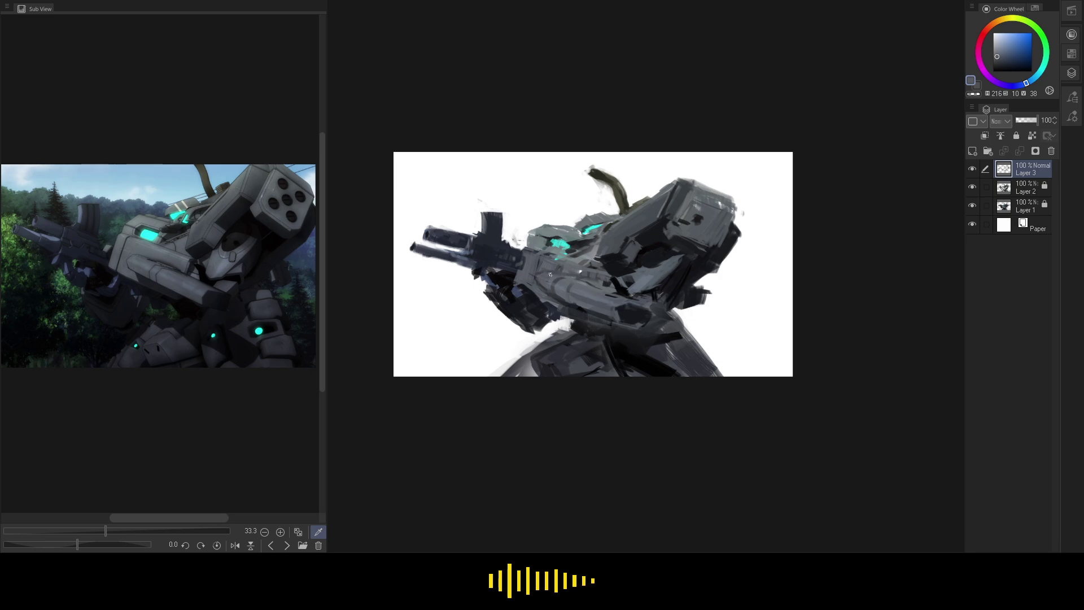
- Add small white highlights along the forearm's upper edge and undo the last stroke
click(136, 241)
mouse_move(595, 268)
mouse_down()
mouse_move(553, 264)
mouse_move(589, 274)
mouse_up()
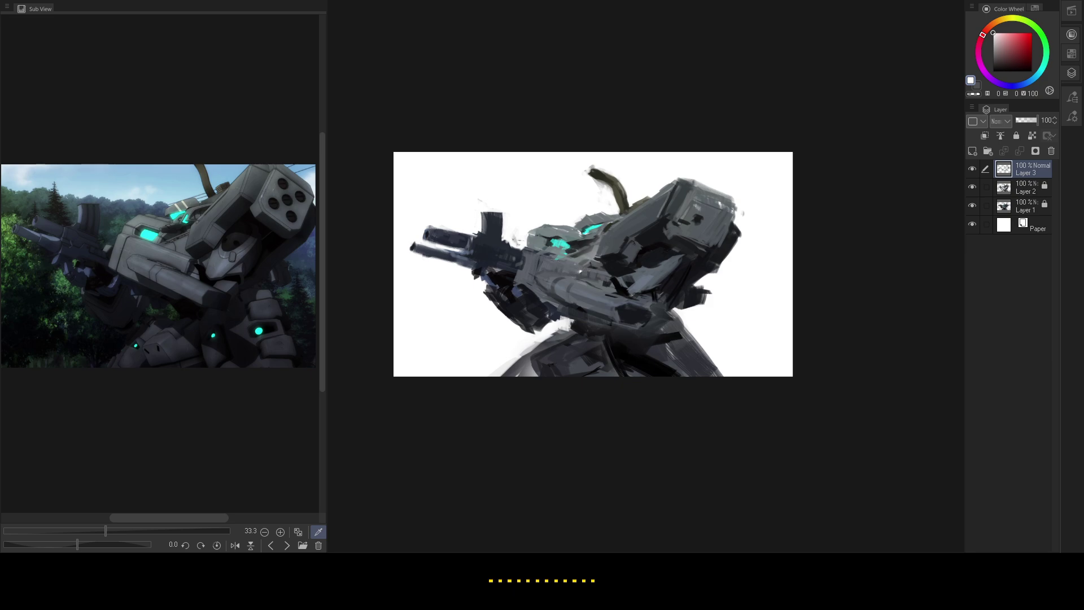
mouse_move(552, 260)
mouse_down()
mouse_move(618, 267)
mouse_move(558, 266)
mouse_move(602, 274)
mouse_up()
key(ctrl+z)
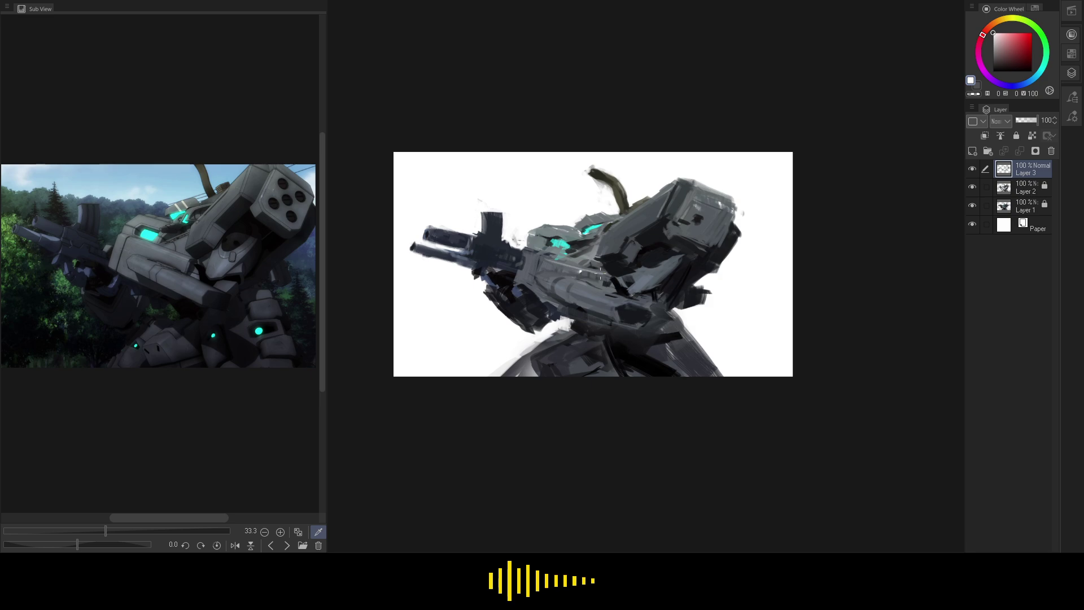
- Touch up the forearm and the shadow beneath it with blue-grey from the reference and dark tones from the painting
click(228, 264)
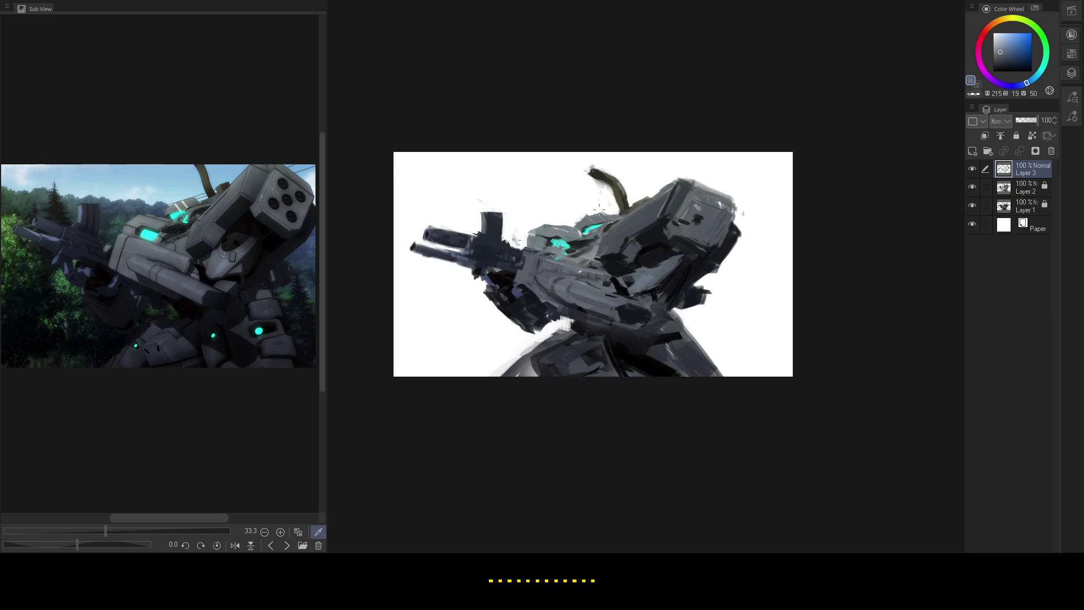
alt+click(638, 325)
alt+click(592, 316)
alt+click(593, 326)
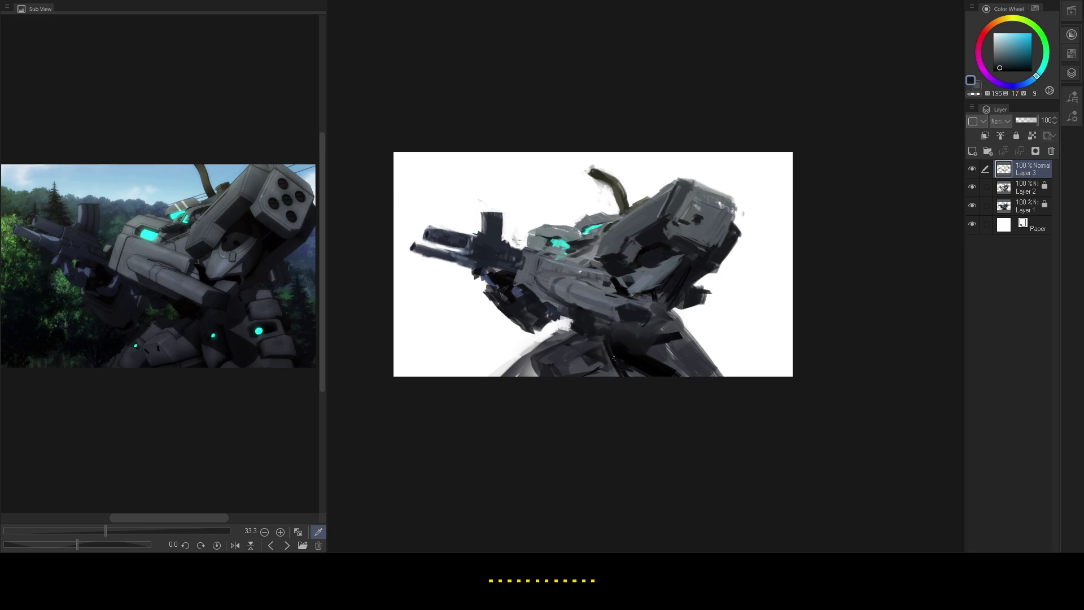
- Rework the waist and hip area below the forearm with dark blues and near-black sampled from the reference and the painting
click(217, 350)
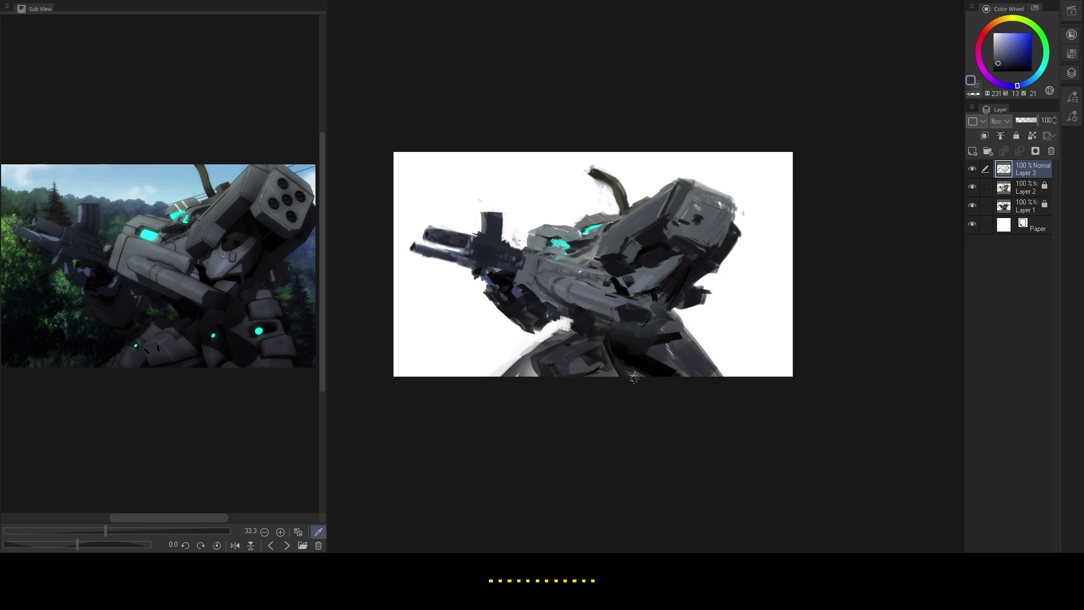
click(233, 334)
click(198, 306)
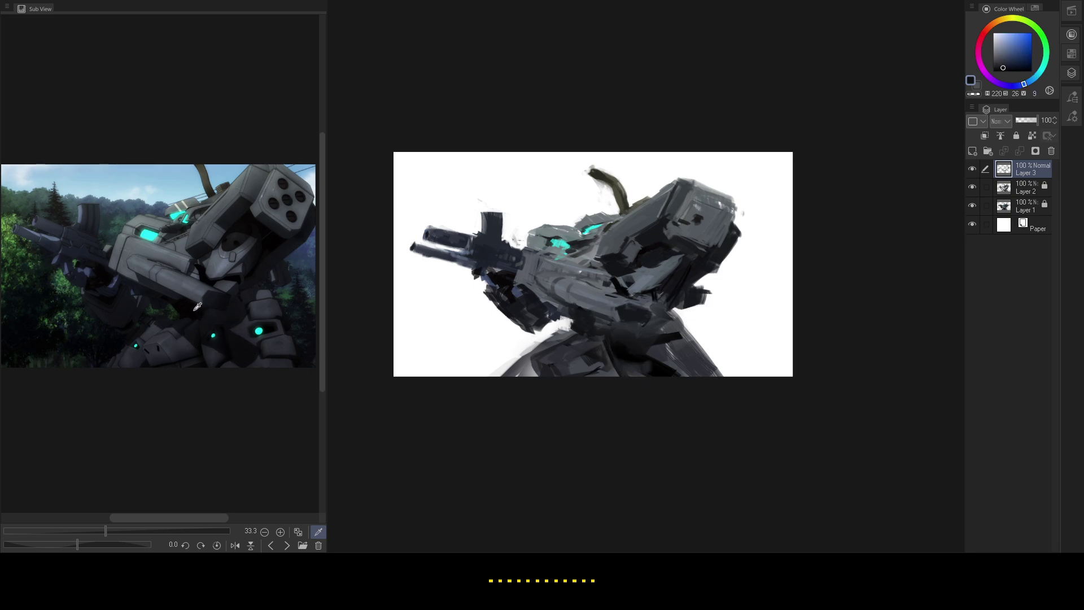
alt+click(635, 366)
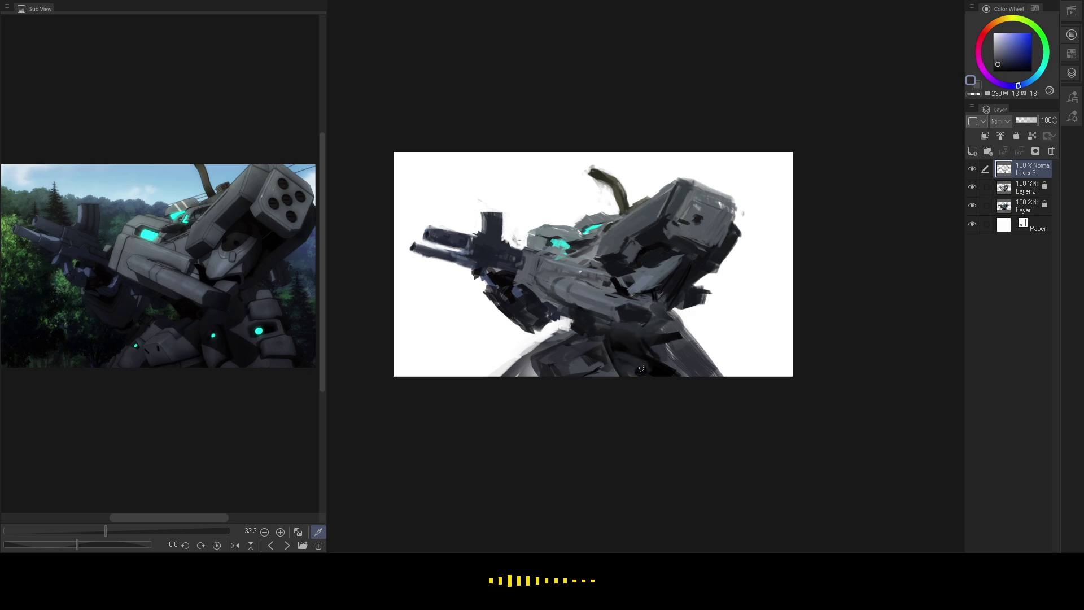
alt+click(638, 365)
alt+click(636, 364)
alt+click(658, 362)
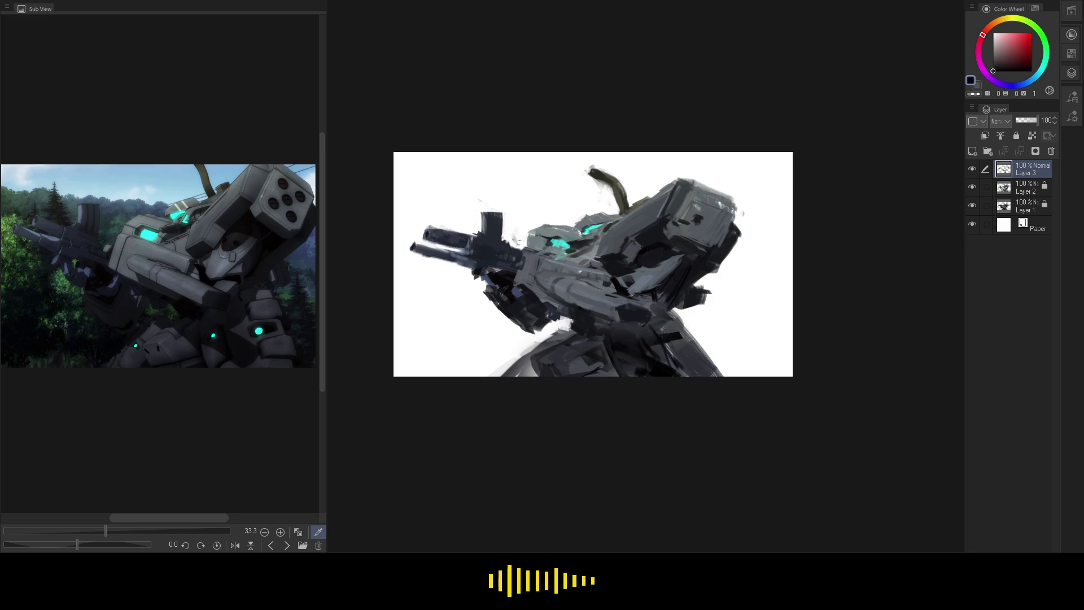
- Draw black armour segment lines across the rear thigh and trim its outer contour with white
drag(658, 333, 684, 323)
mouse_move(688, 322)
mouse_down()
mouse_move(704, 340)
mouse_move(668, 347)
mouse_move(719, 354)
mouse_move(714, 373)
mouse_up()
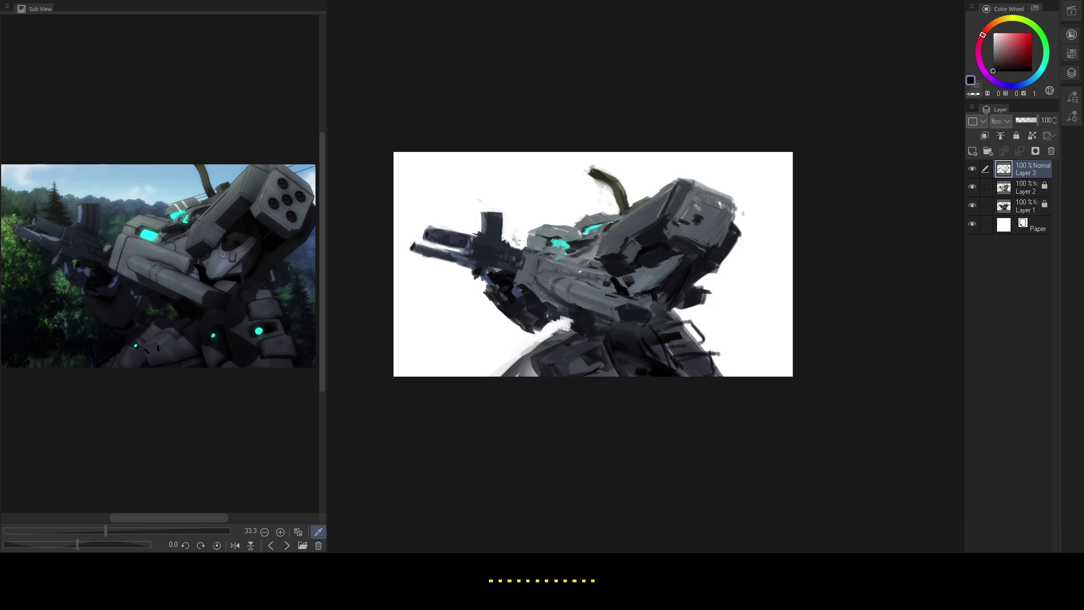
alt+click(711, 327)
drag(692, 319, 713, 364)
alt+click(698, 318)
drag(696, 320, 718, 361)
- Shape the rear thigh's armour plates with sampled dark blues and greys and clean up the surrounding edge with white
alt+click(679, 338)
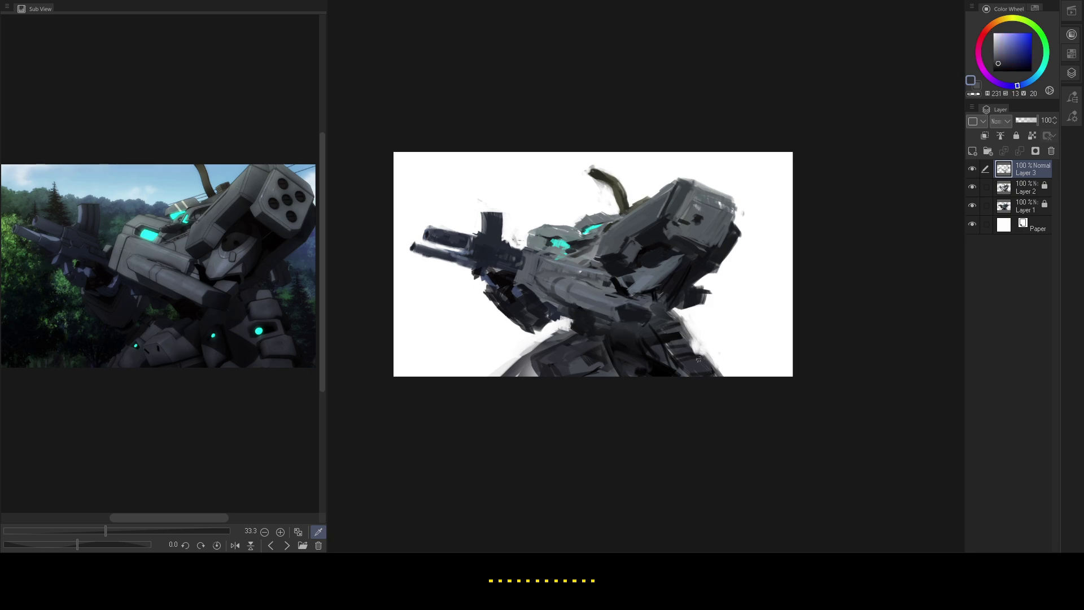
alt+click(678, 326)
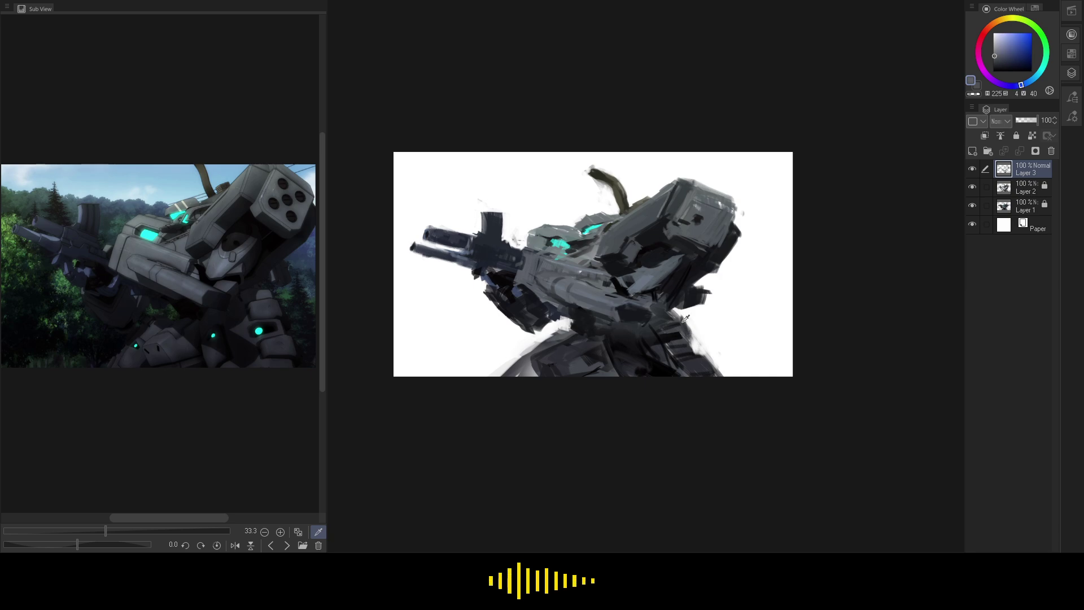
alt+click(672, 337)
alt+click(665, 350)
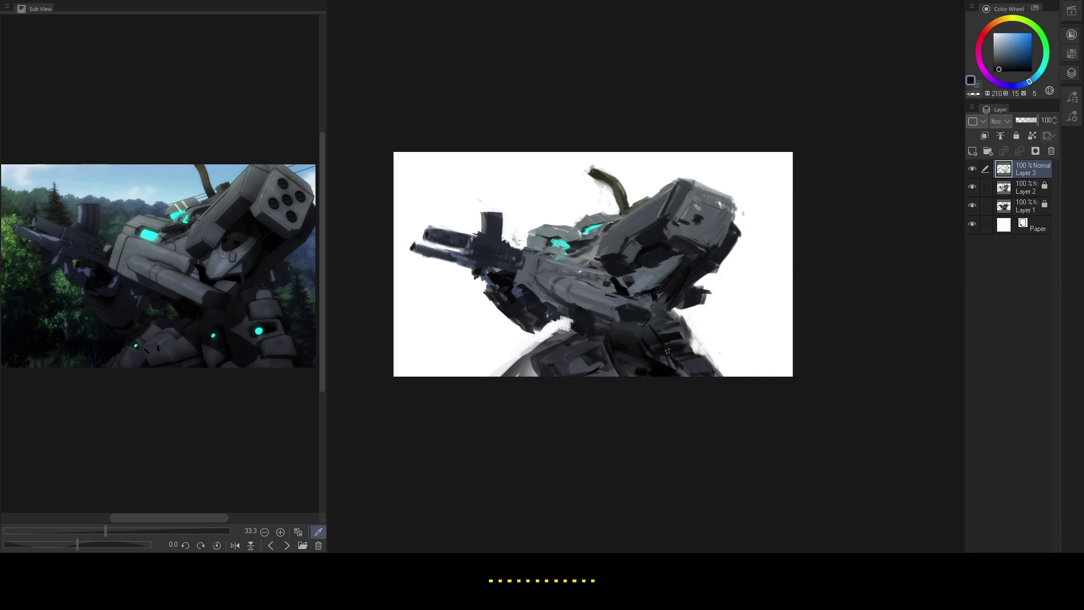
alt+click(672, 331)
alt+click(679, 325)
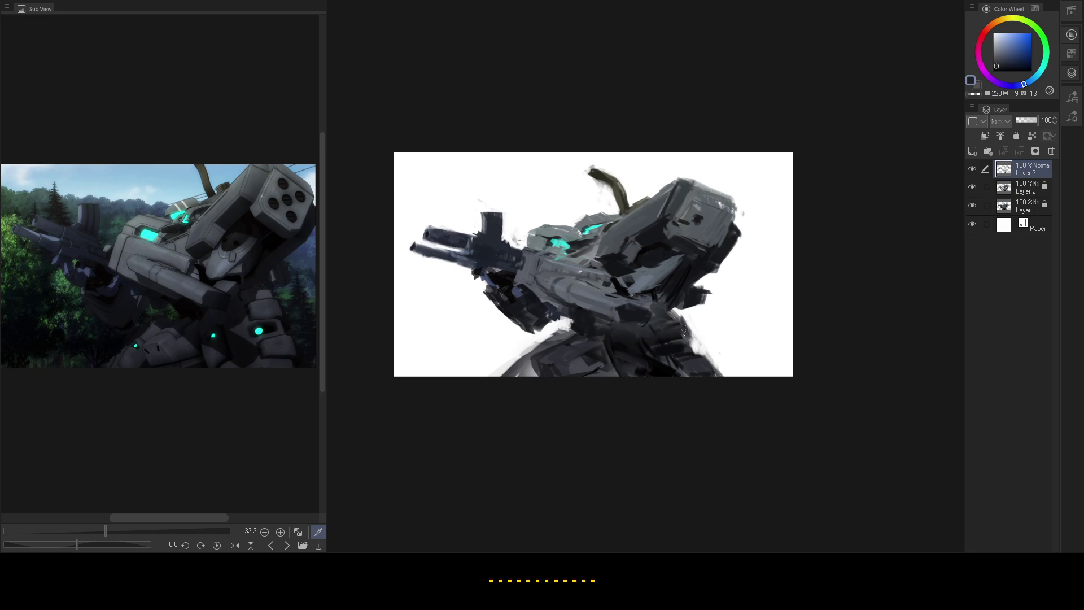
alt+click(695, 353)
click(265, 308)
alt+click(707, 339)
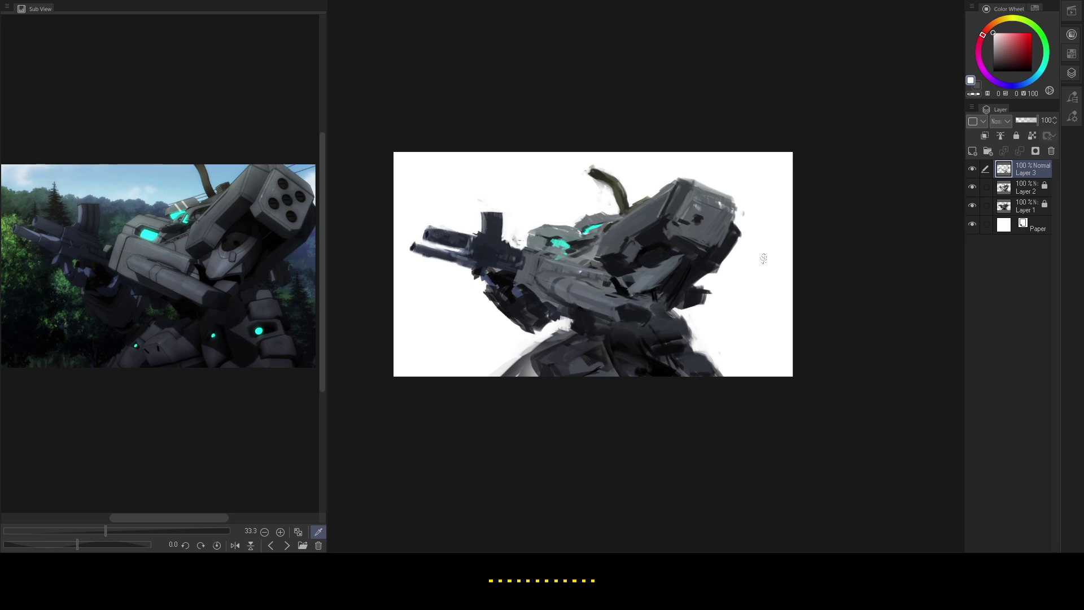
- Dab three small lights on the hip, waist and front thigh in cyan sampled from the reference
click(266, 324)
click(260, 331)
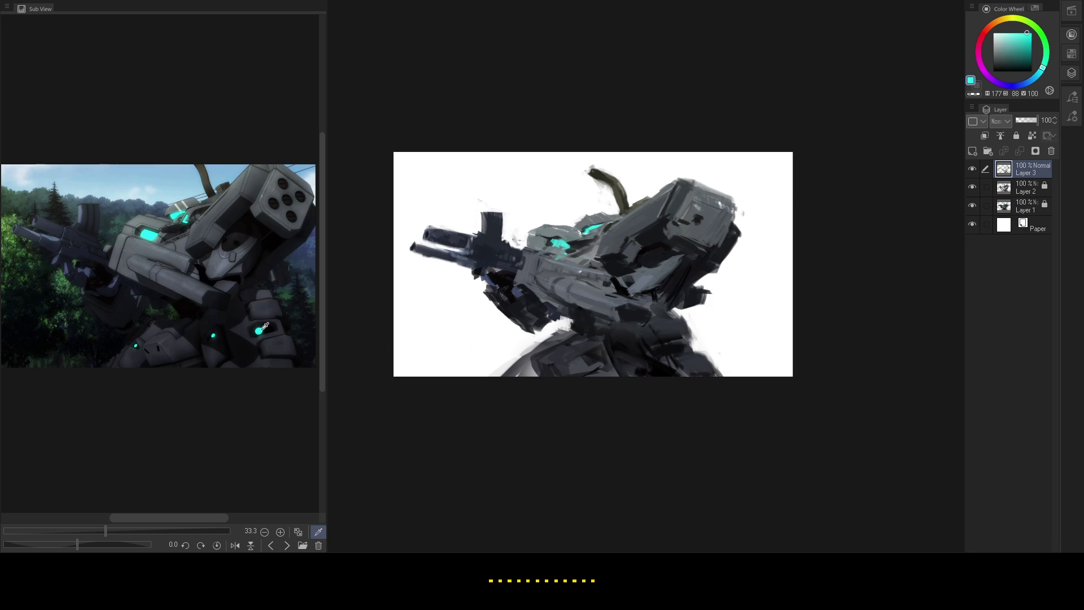
click(662, 352)
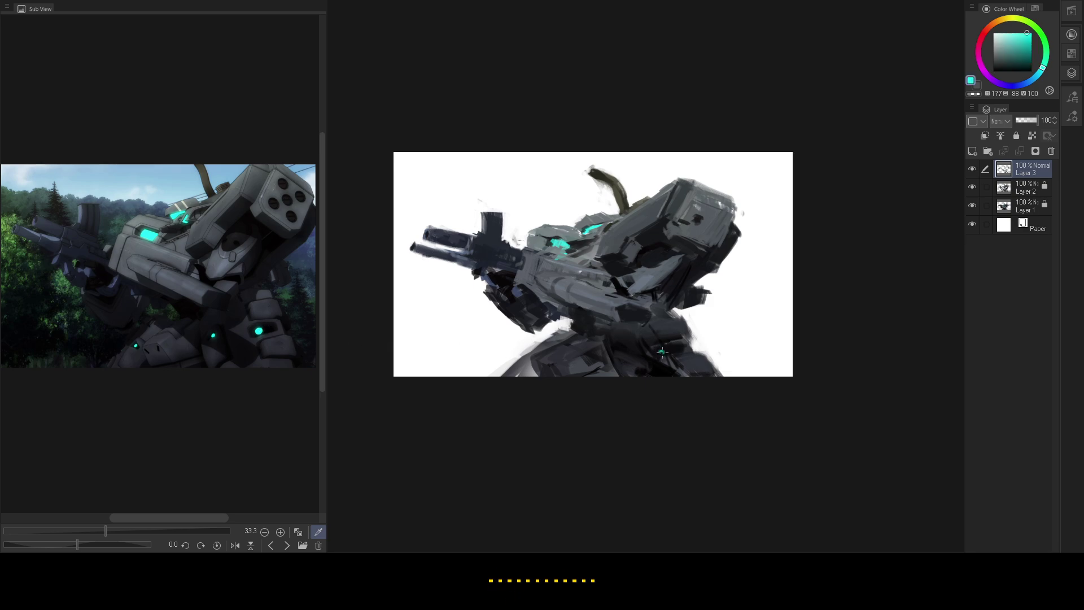
click(617, 353)
click(526, 361)
- Repaint the front thigh's plates and upper edge with dark blues and blue-grey sampled from the painting and the reference
alt+click(515, 376)
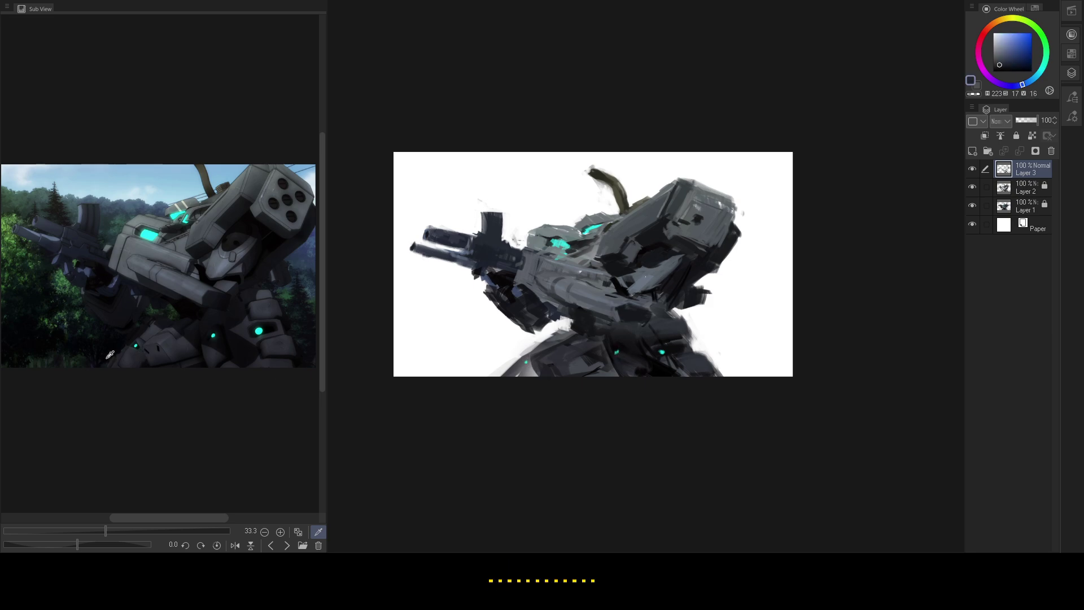
alt+click(534, 376)
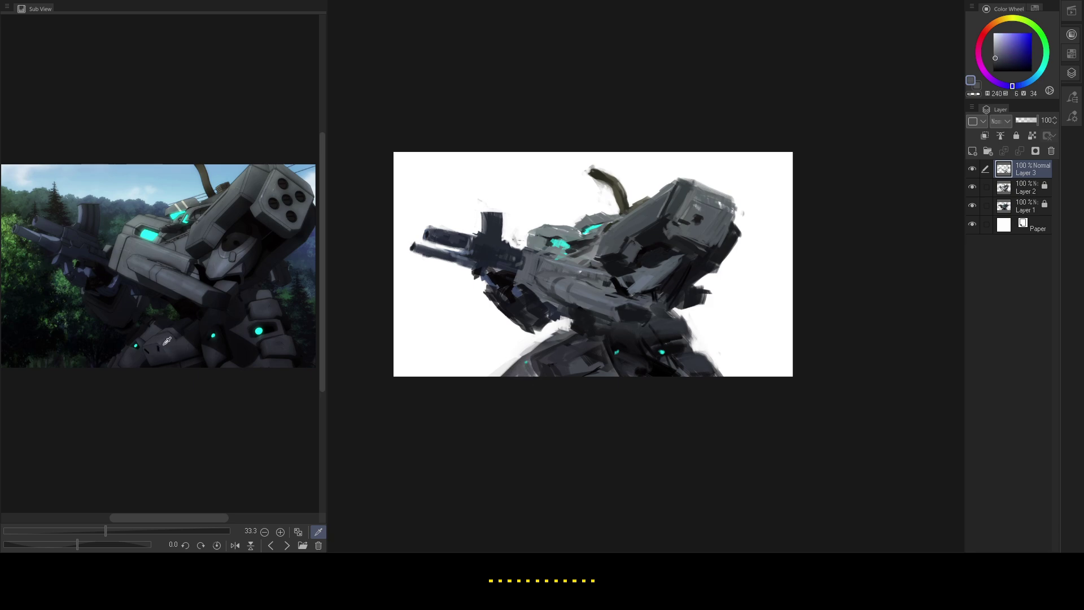
click(189, 354)
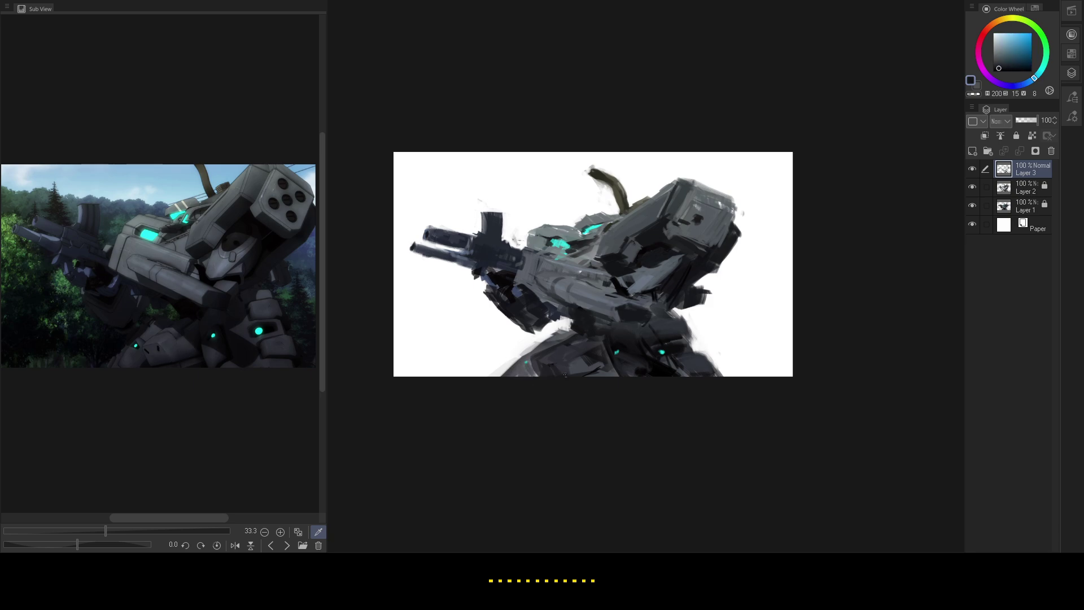
click(161, 330)
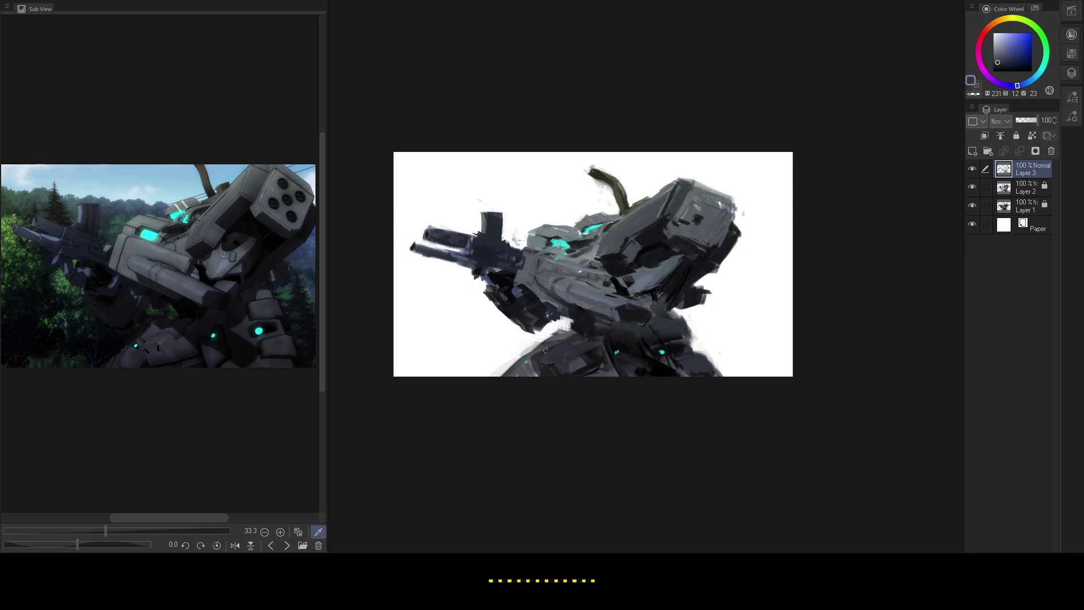
drag(575, 333, 558, 339)
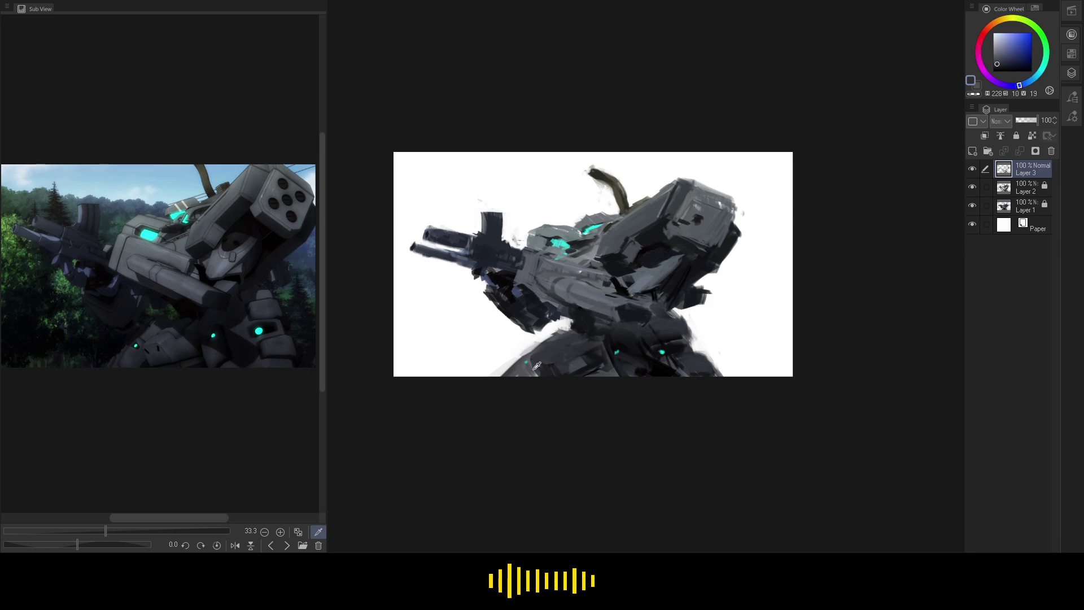
- Add dark openings and blue-grey edge accents to the front thigh armour with tones sampled from the reference and the painting
alt+click(536, 367)
click(188, 304)
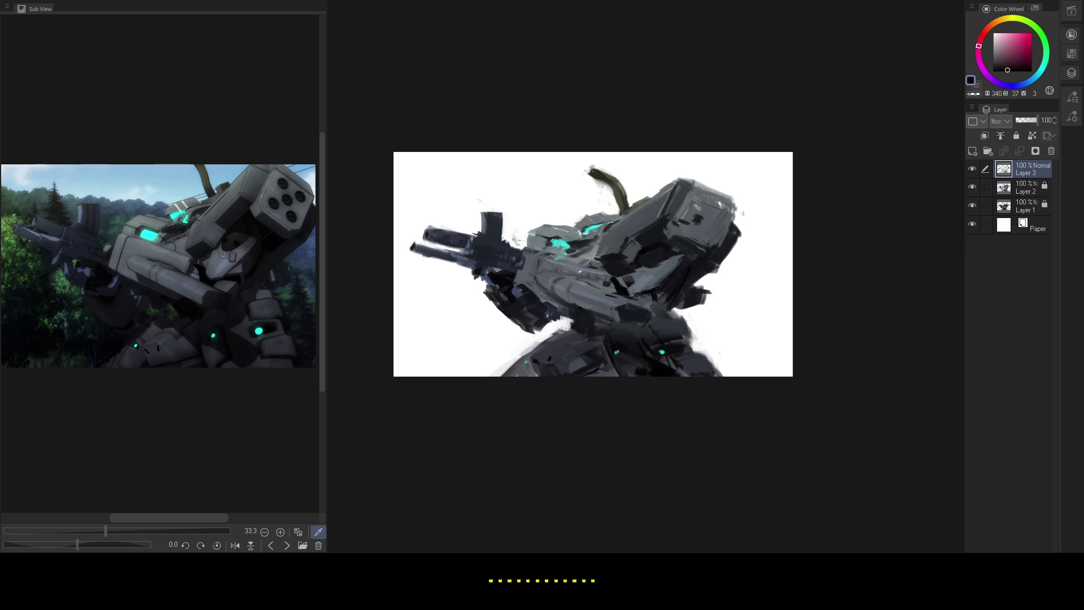
click(226, 271)
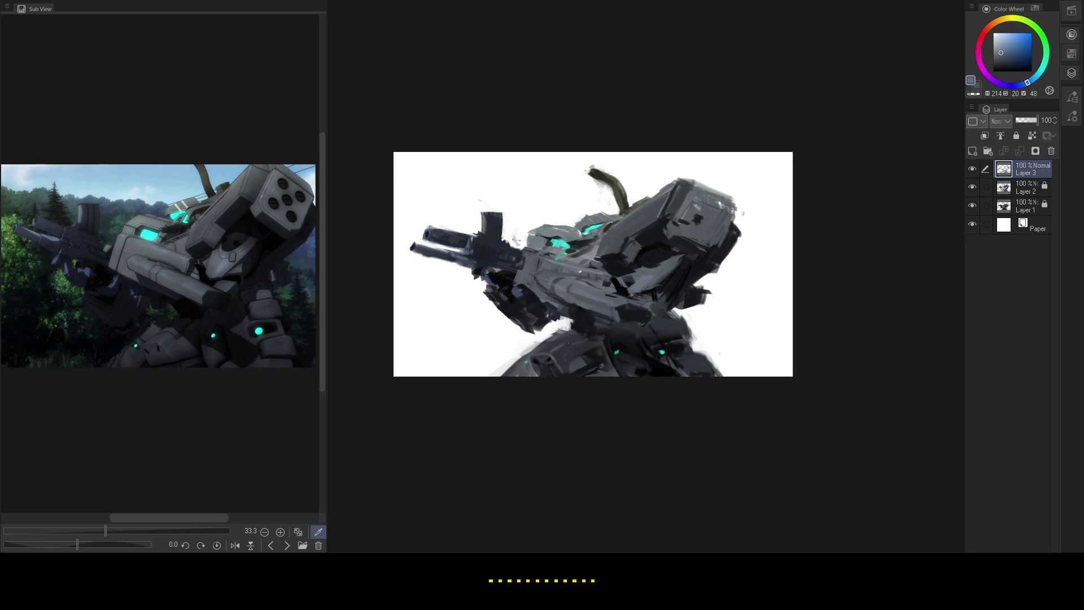
alt+click(584, 323)
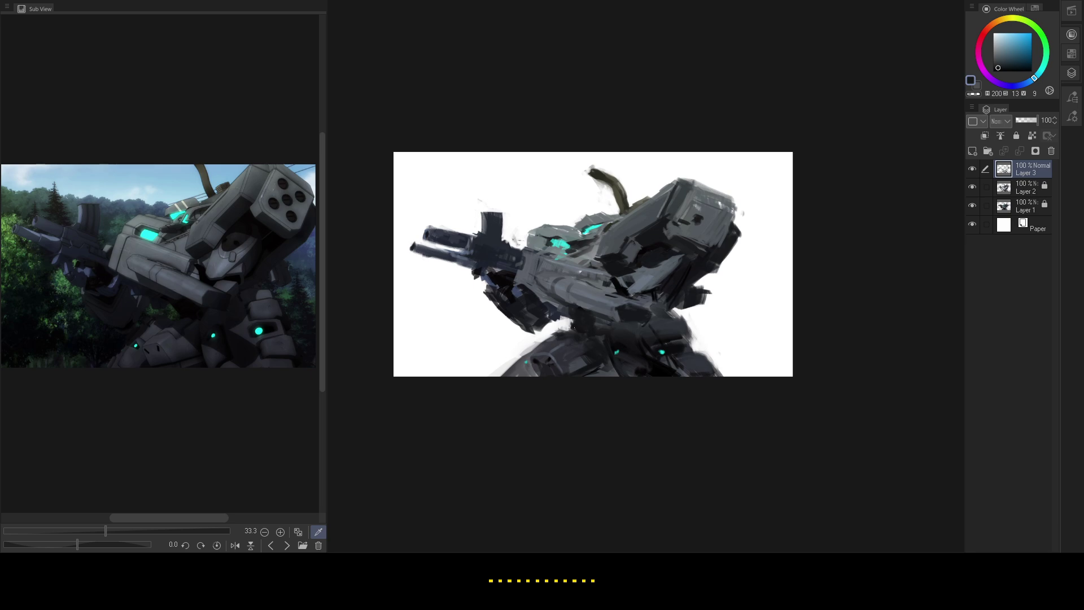
- Compare the painting with and without Layer 3 by repeatedly toggling the layer's visibility
key(ctrl+comma)
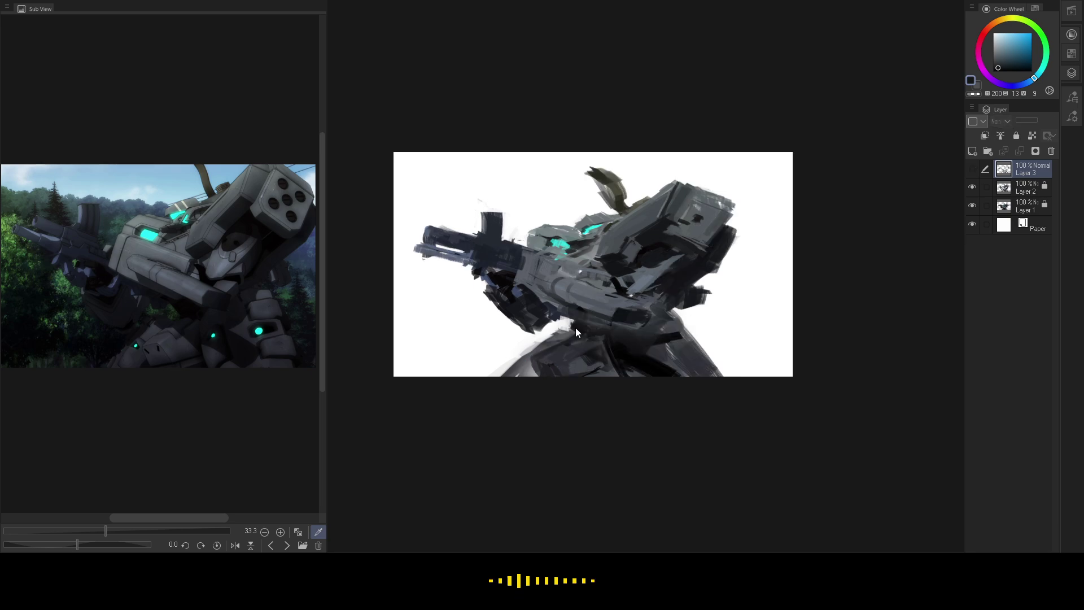
key(ctrl+comma)
key(ctrl+comma)
key(ctrl+h)
key(ctrl+h)
key(ctrl+h)
key(ctrl+h)
key(ctrl+h)
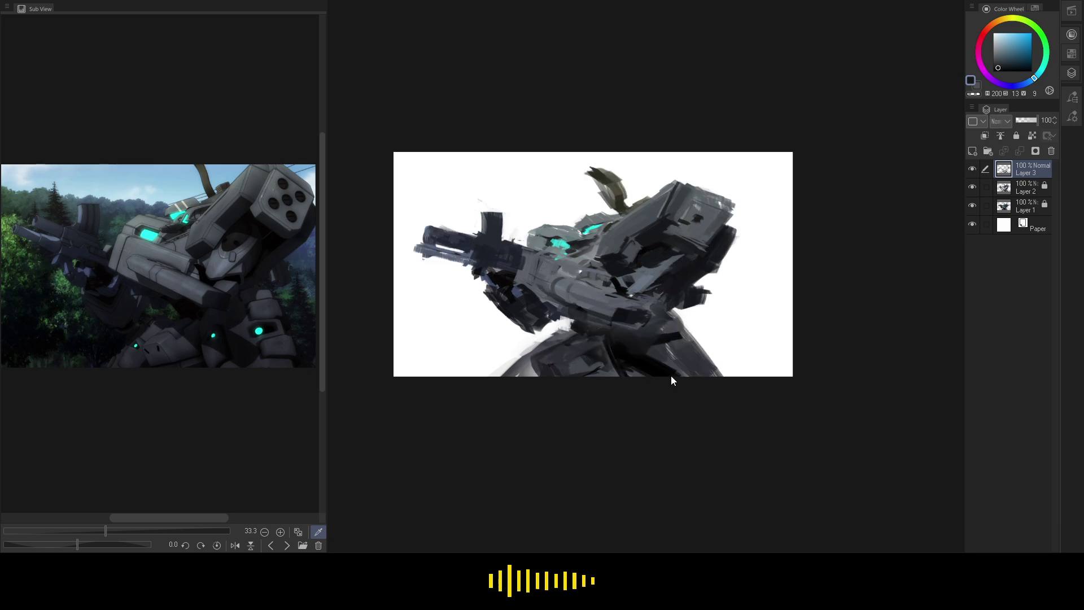
key(ctrl+h)
key(ctrl+h)
key(ctrl+h)
key(ctrl+h)
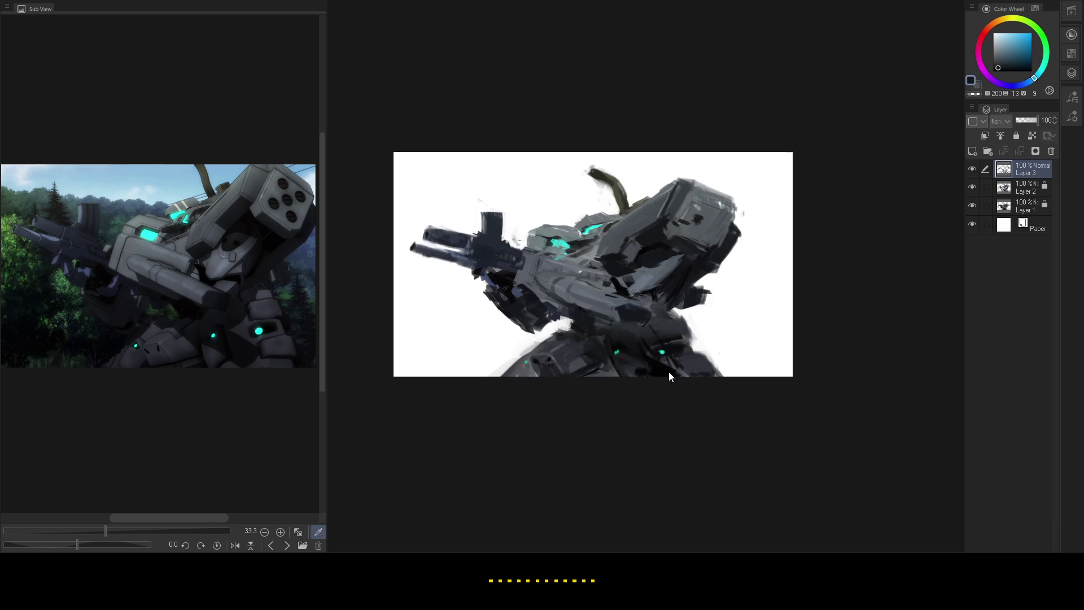
key(ctrl+h)
key(ctrl+h)
key(ctrl+h)
key(ctrl+h)
key(ctrl+h)
key(ctrl+h)
key(ctrl+h)
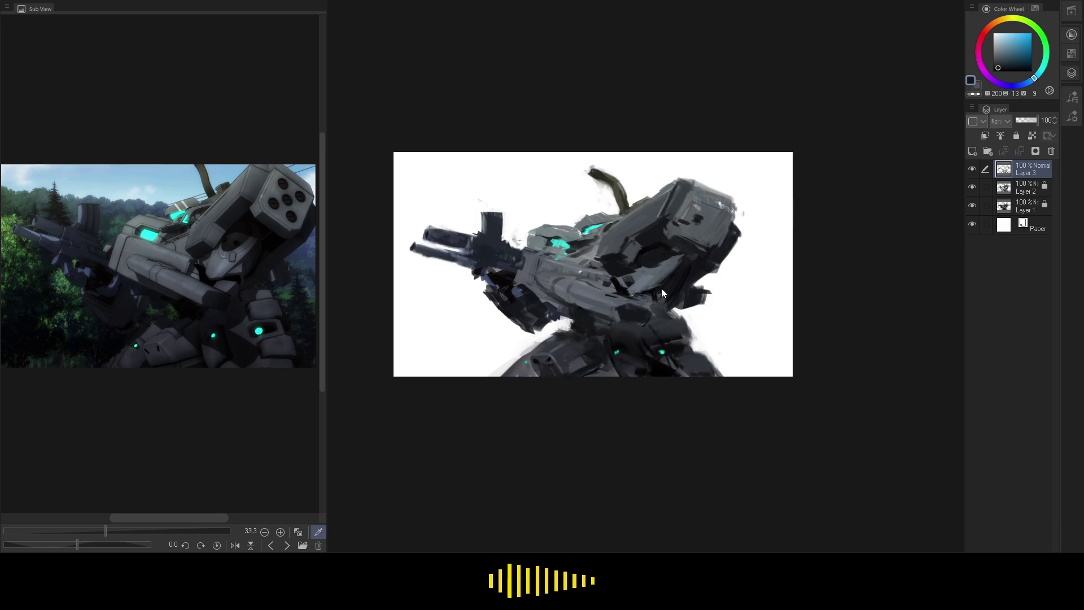
- Check the latest paintwork by switching Layer 3 off and on again
key(ctrl+h)
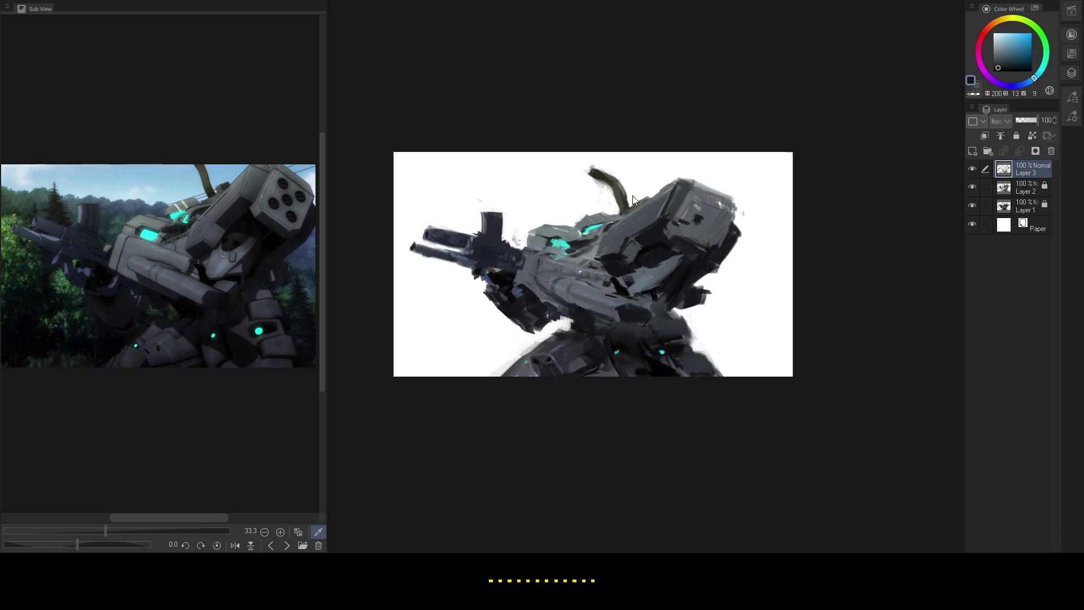
key(ctrl+h)
key(ctrl+h)
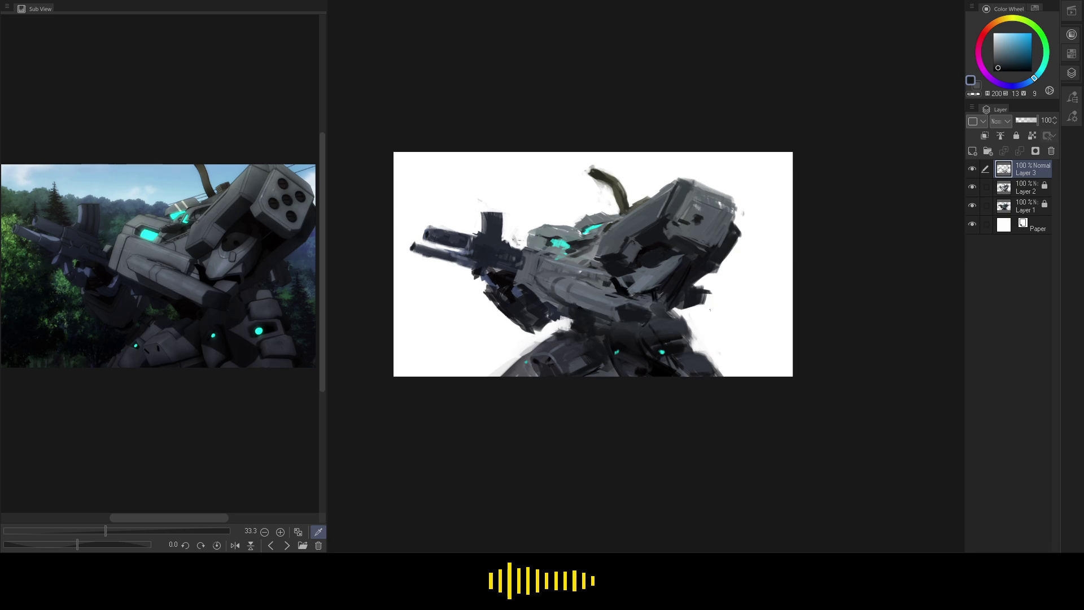
- Refine the forearm's upper edge and the chest armour above it with dark blues and blue-grey sampled from the reference and the painting
click(237, 317)
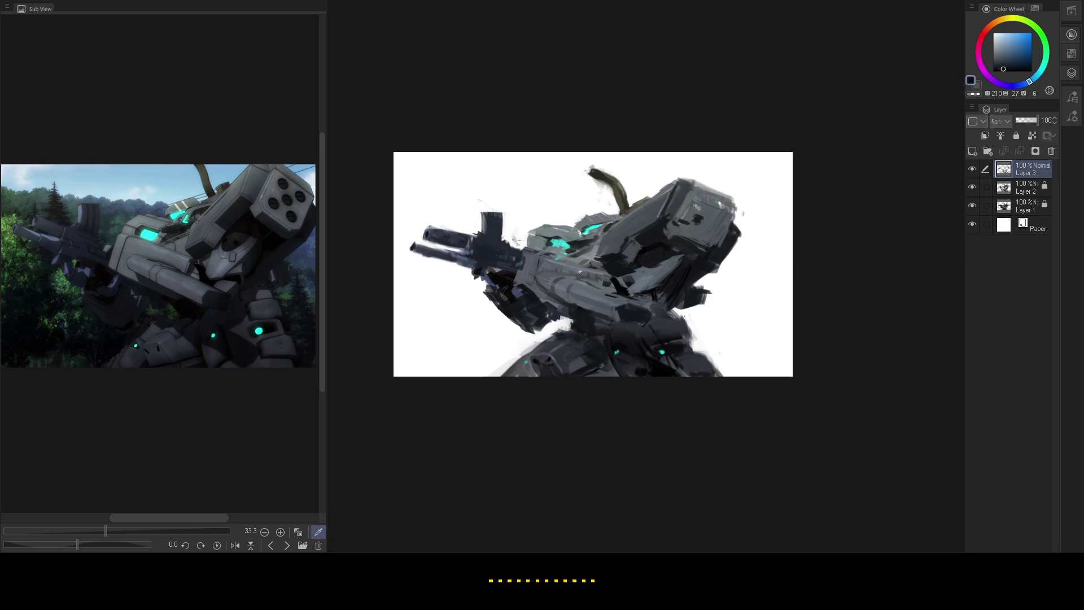
click(604, 305)
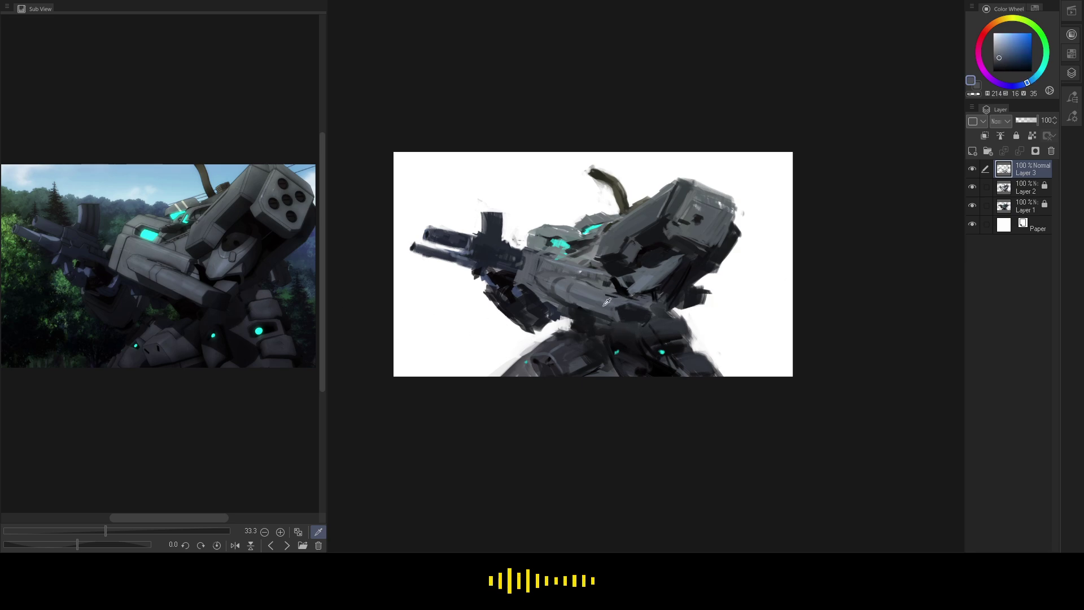
click(606, 302)
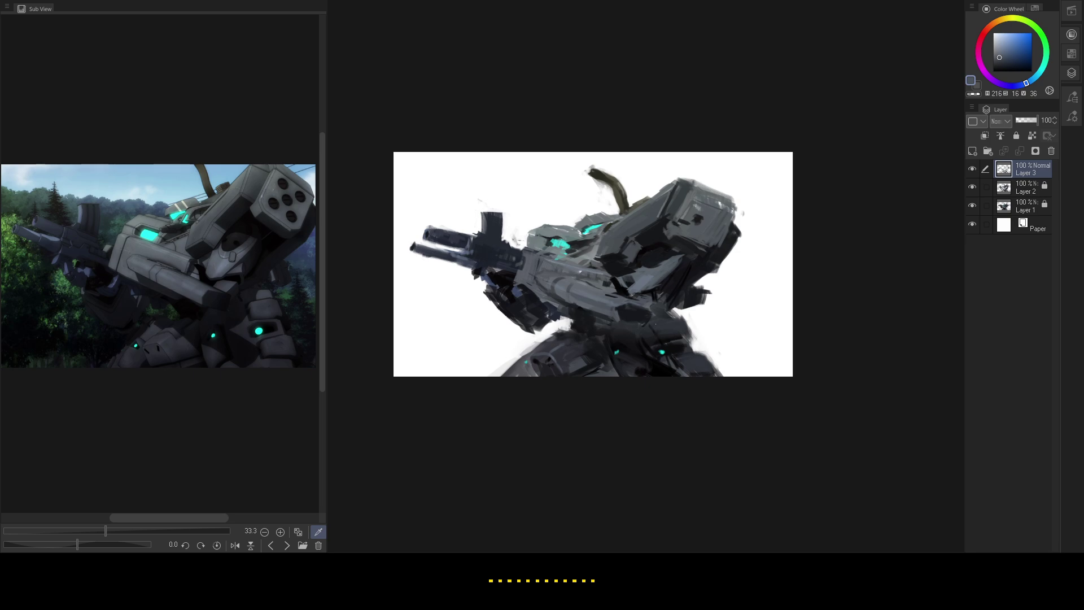
click(643, 293)
click(632, 288)
click(622, 290)
drag(633, 283, 629, 284)
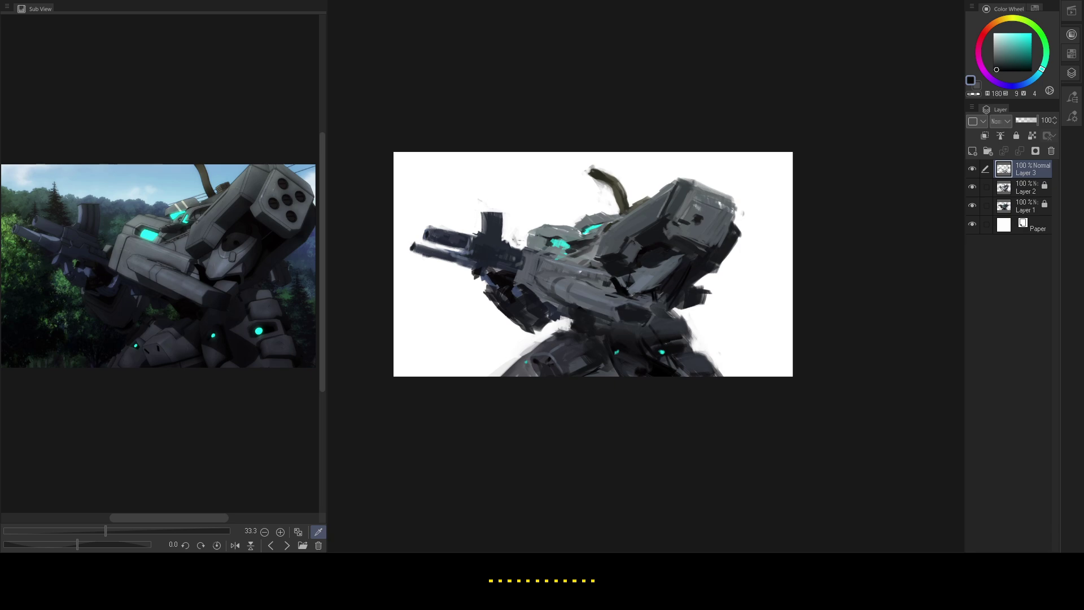
click(642, 273)
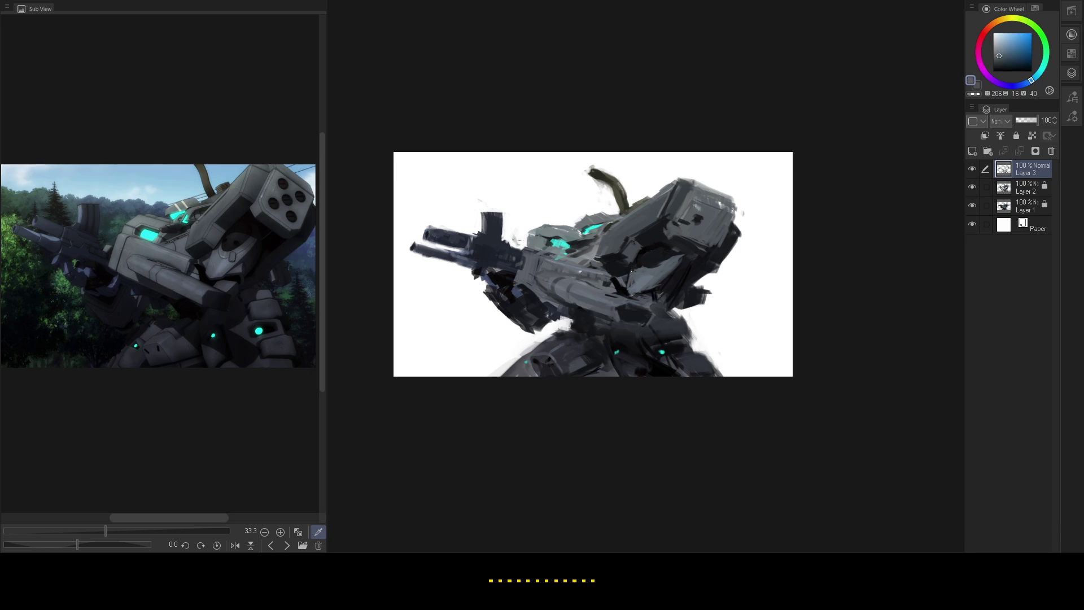
click(626, 258)
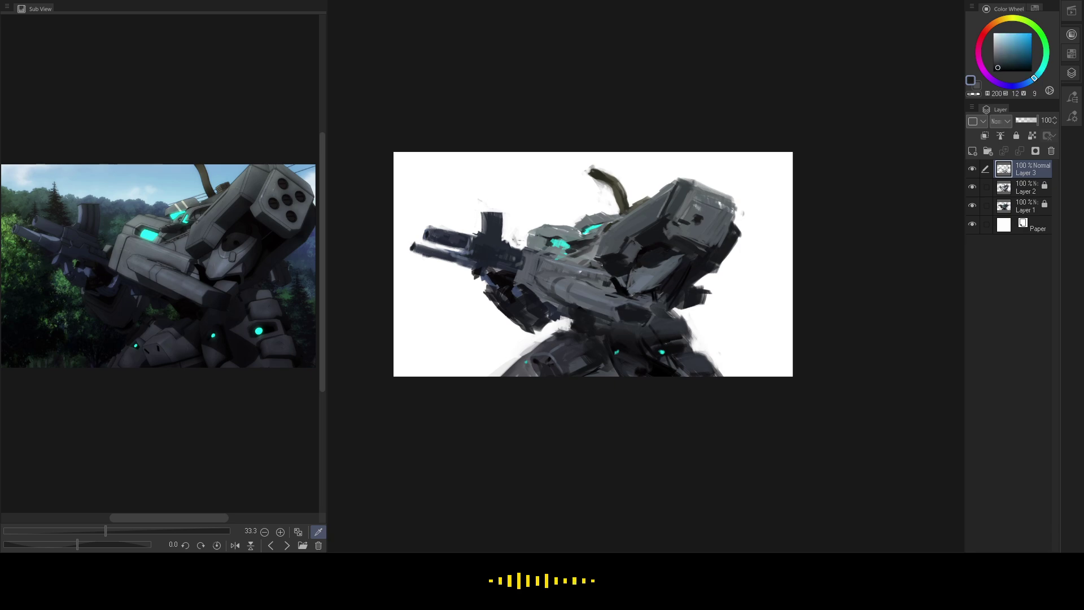
- Reshape the rear lower corner of the shoulder missile pod with dark blue and blue-grey tones
click(597, 252)
click(592, 248)
mouse_move(595, 242)
mouse_down()
mouse_move(657, 247)
mouse_move(627, 250)
mouse_move(598, 254)
mouse_up()
click(603, 252)
click(605, 248)
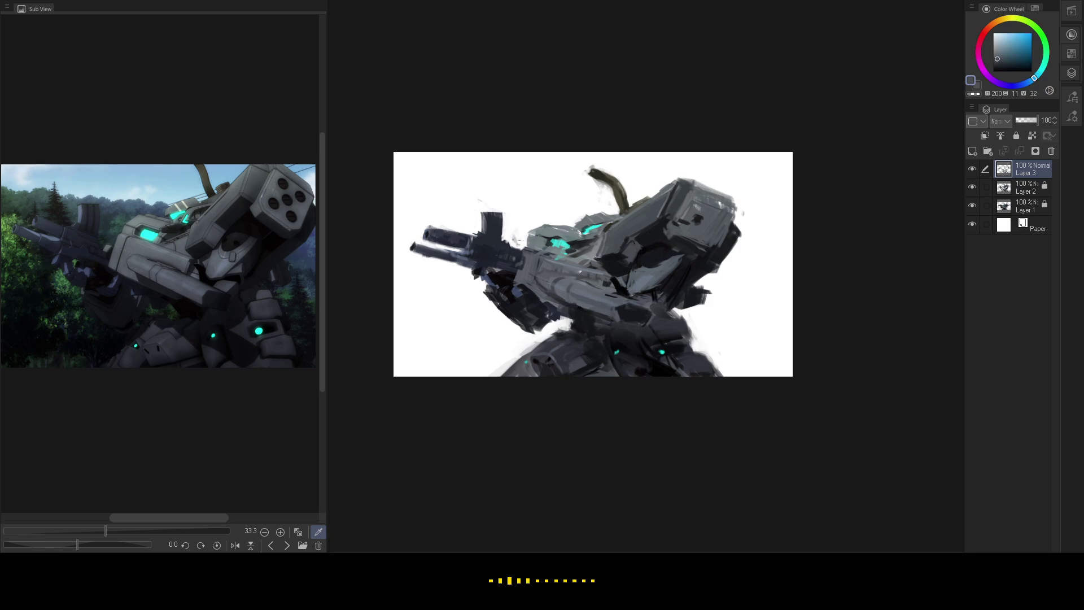
- Rework the armour between the missile pod and the upper light with dark blue and blue-grey sampled from the reference
click(217, 233)
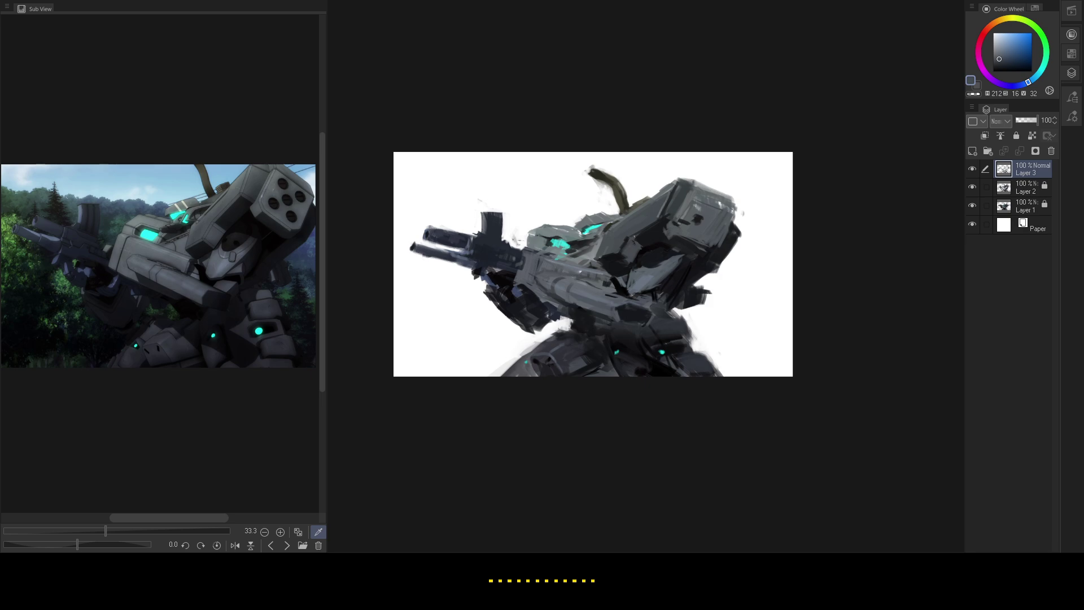
click(244, 218)
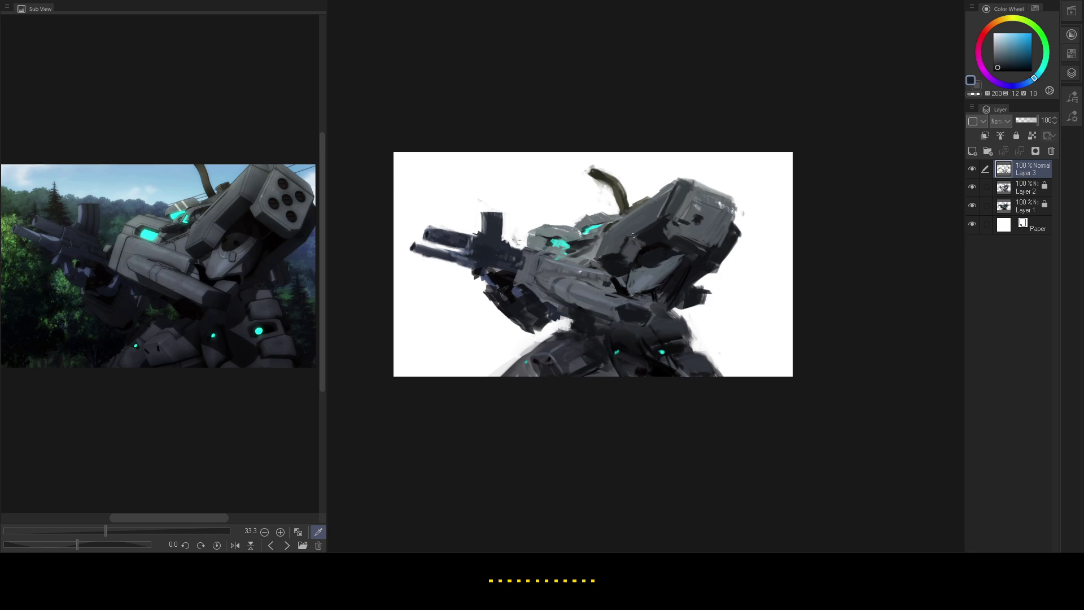
click(203, 225)
click(576, 218)
click(586, 220)
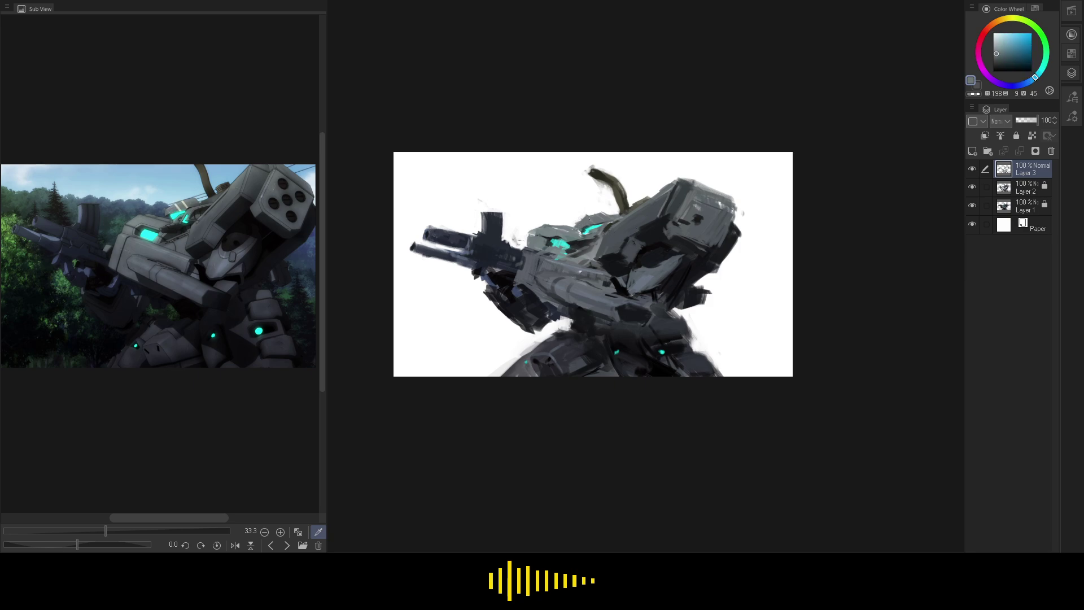
- Extend the upper cyan light along the missile pod and shape it with dark and grey-blue tones sampled from the reference
click(179, 210)
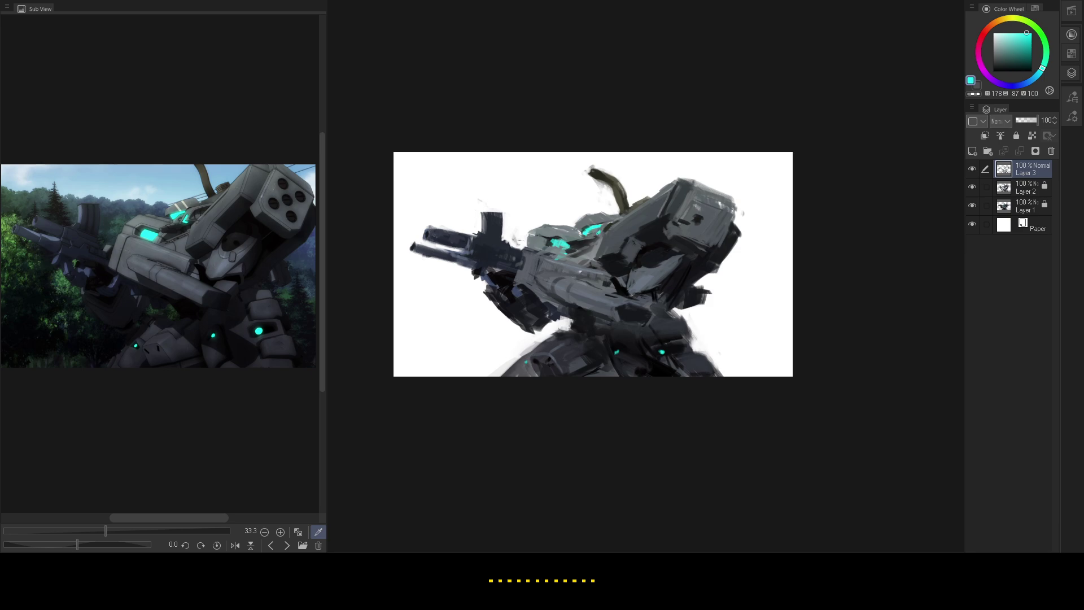
click(180, 226)
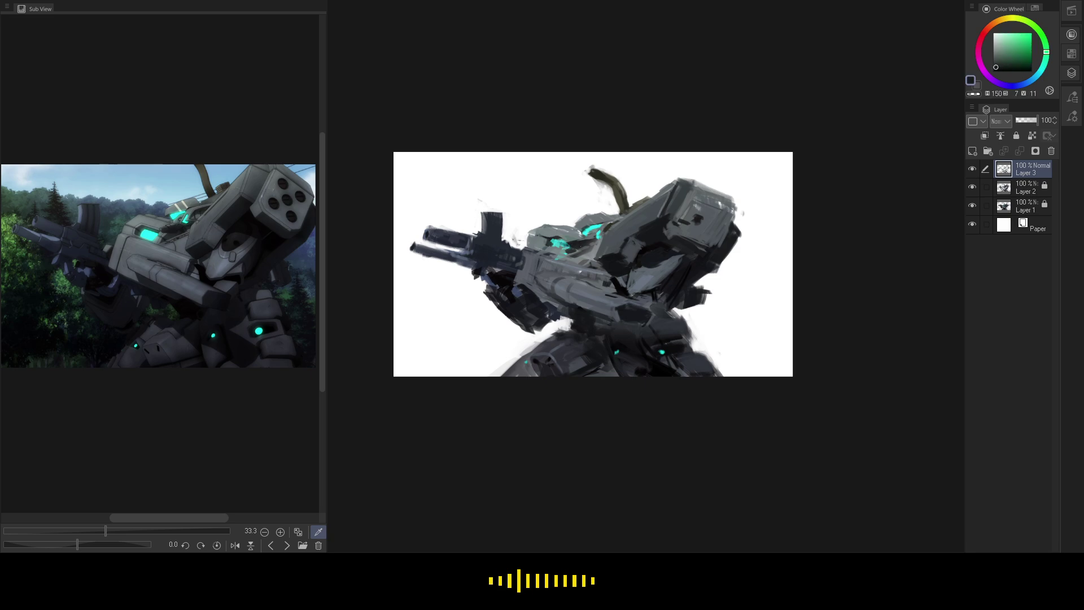
click(179, 219)
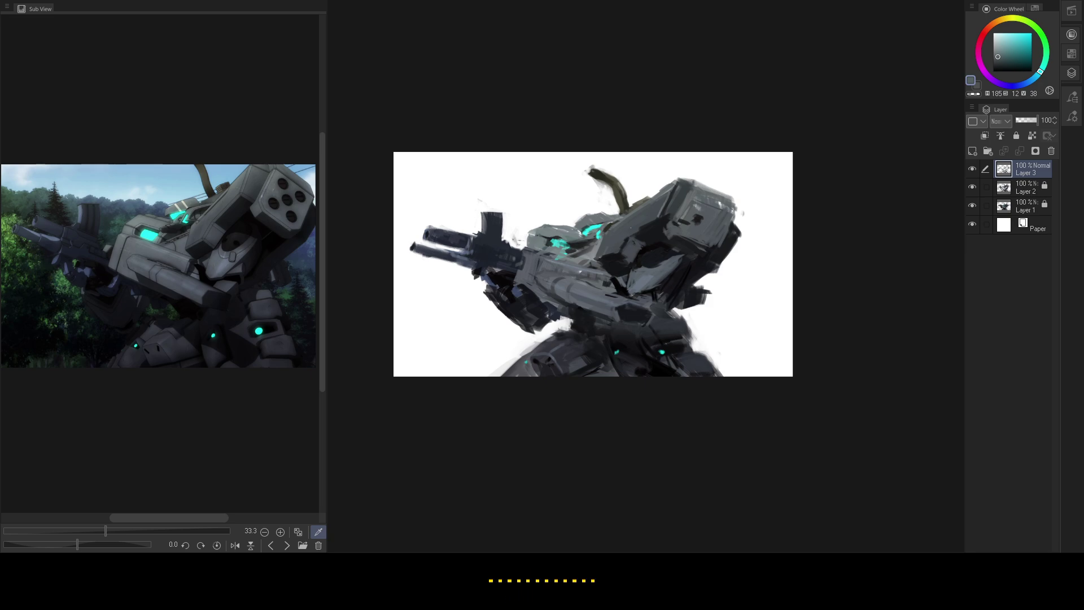
alt+click(655, 238)
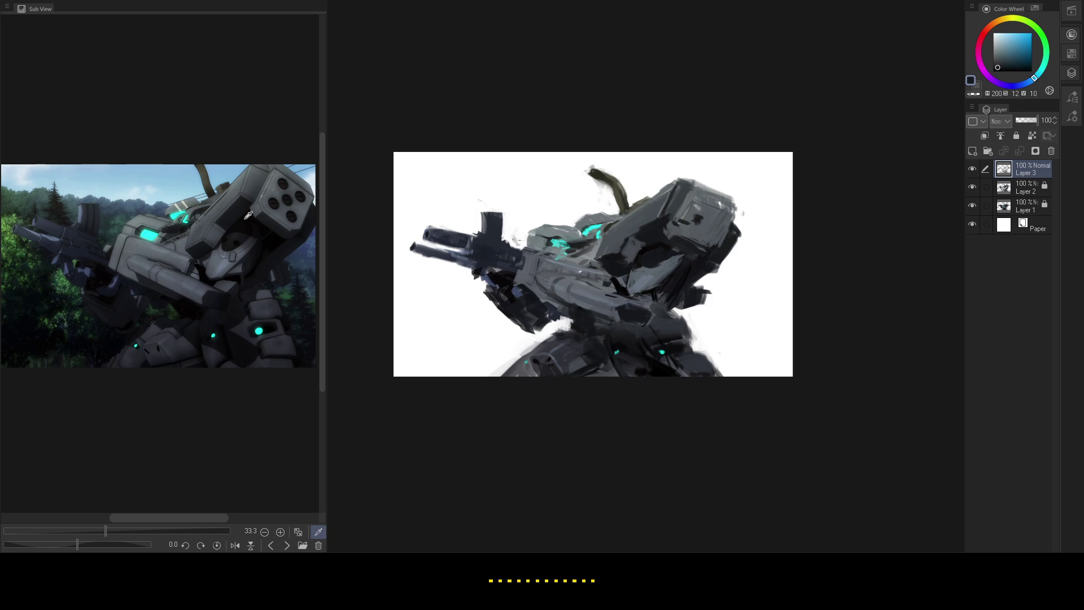
click(215, 227)
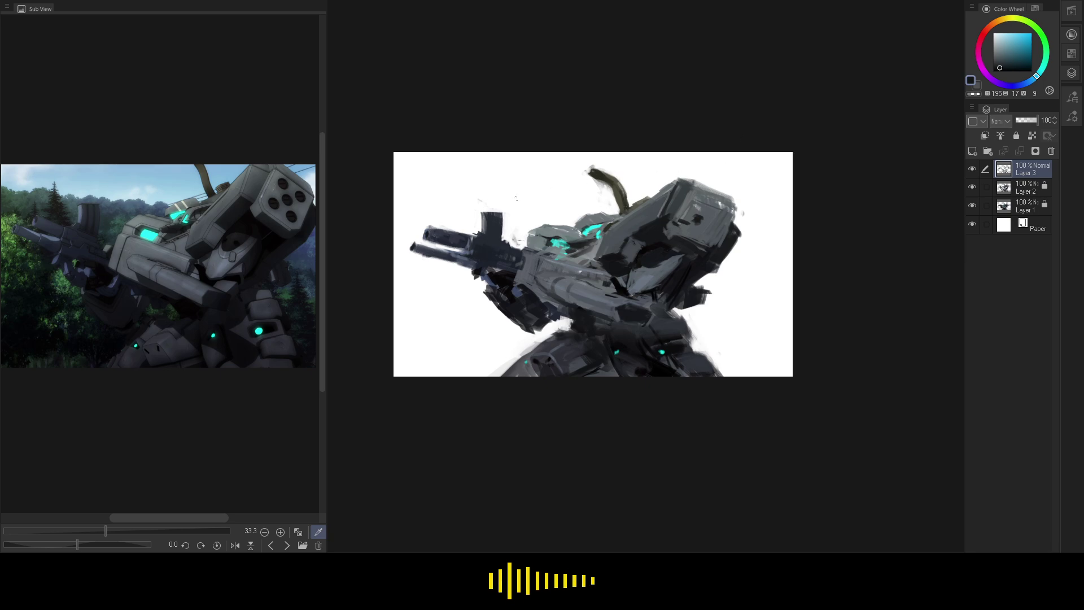
- Refine the top armour around the upper cyan light with greys sampled from the reference, and clean its outline with white
alt+click(577, 207)
alt+click(592, 221)
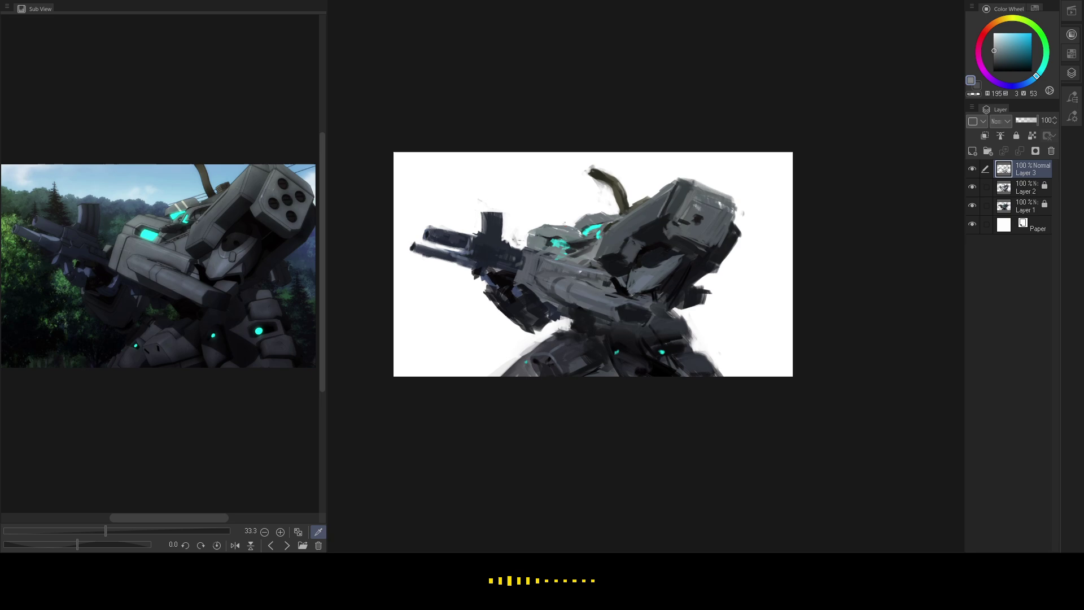
click(190, 202)
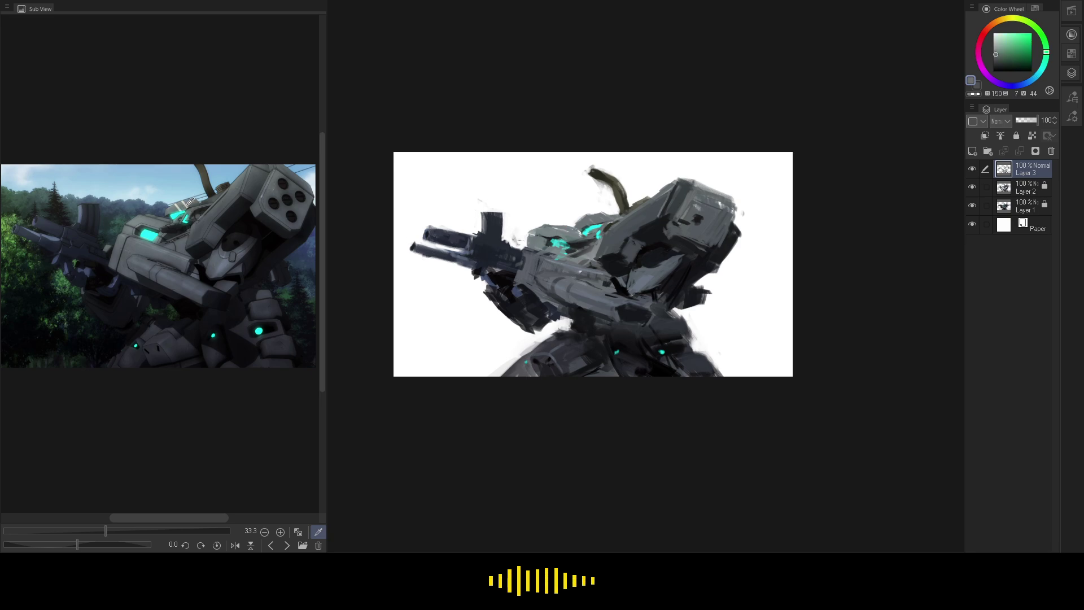
click(191, 201)
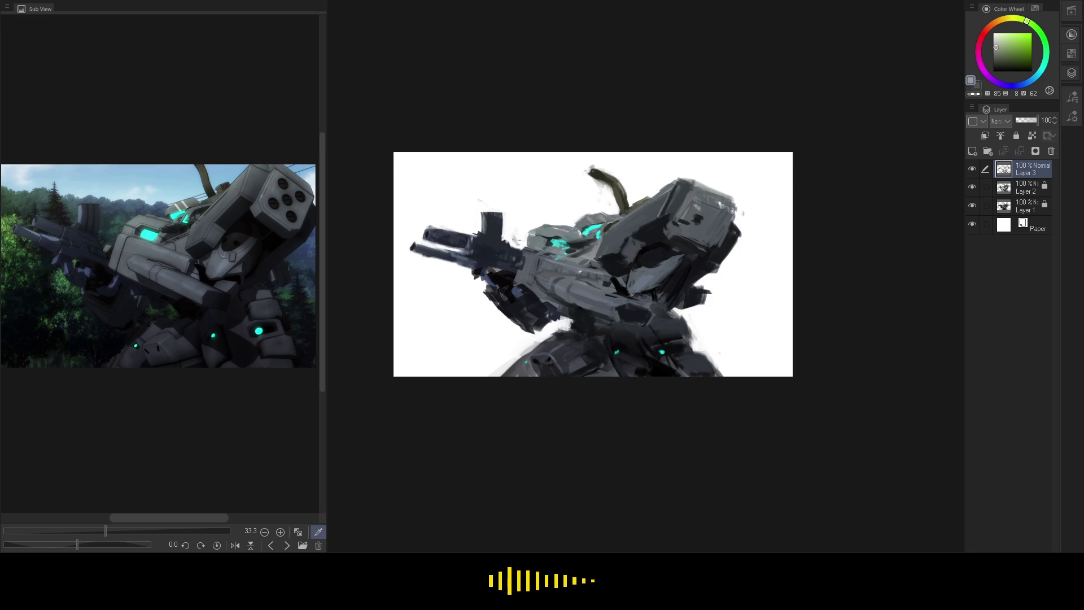
click(174, 208)
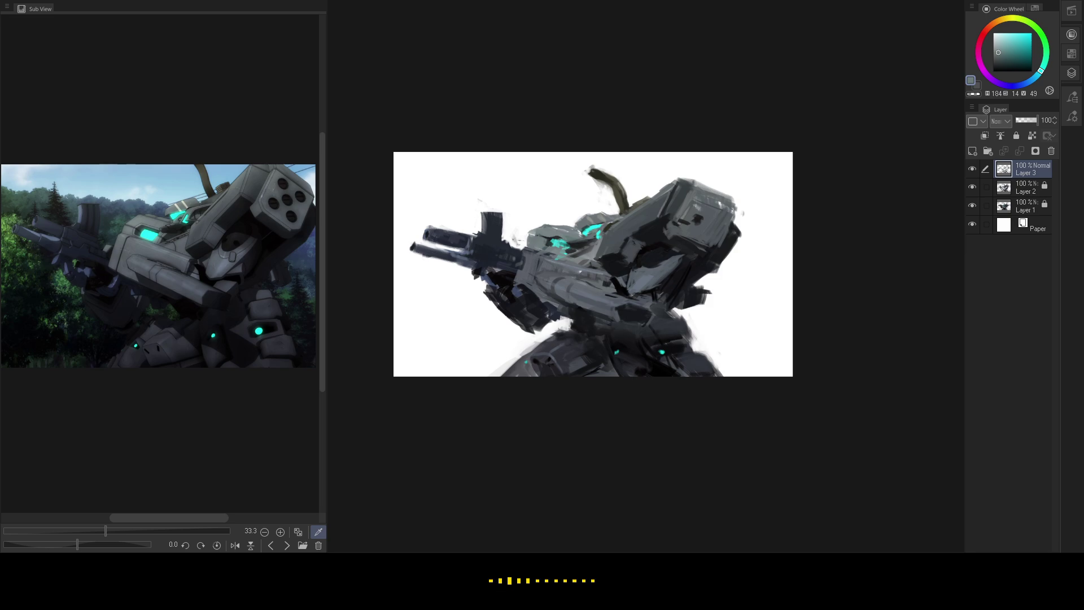
click(171, 215)
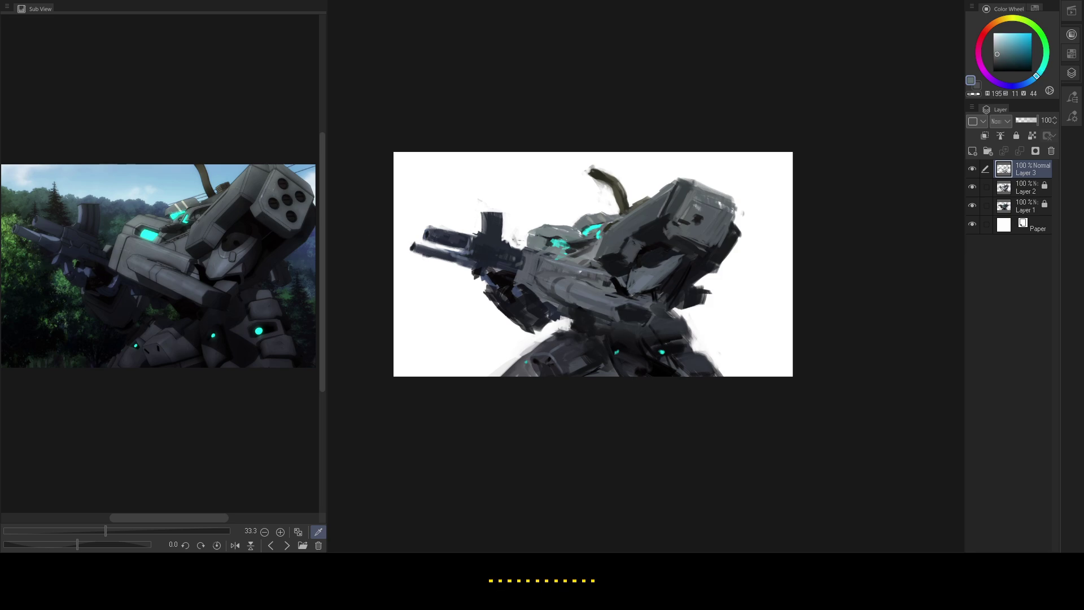
alt+click(558, 215)
drag(547, 225, 573, 229)
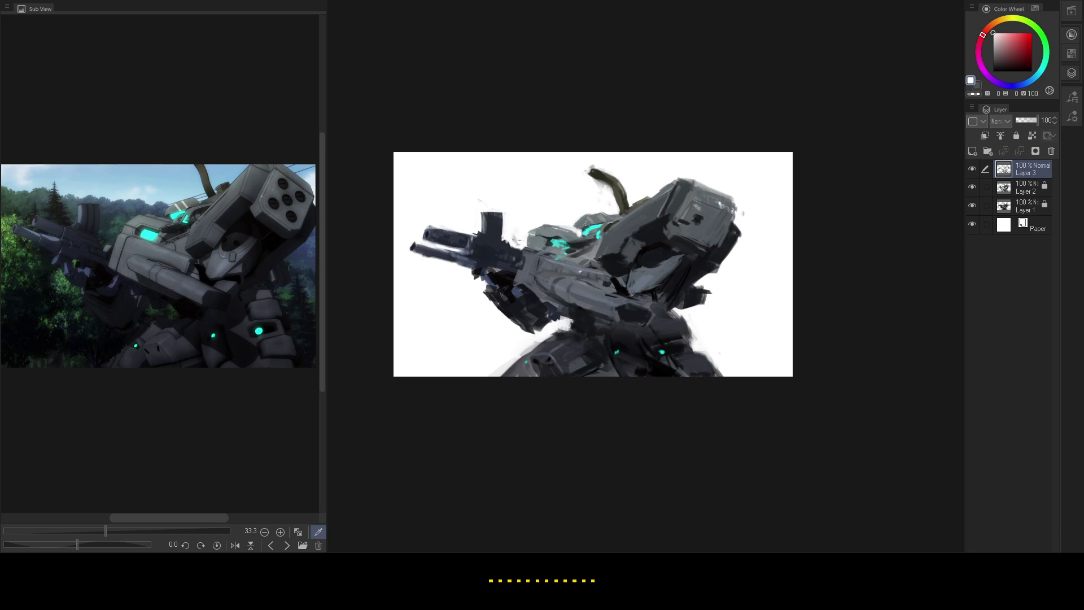
alt+click(586, 224)
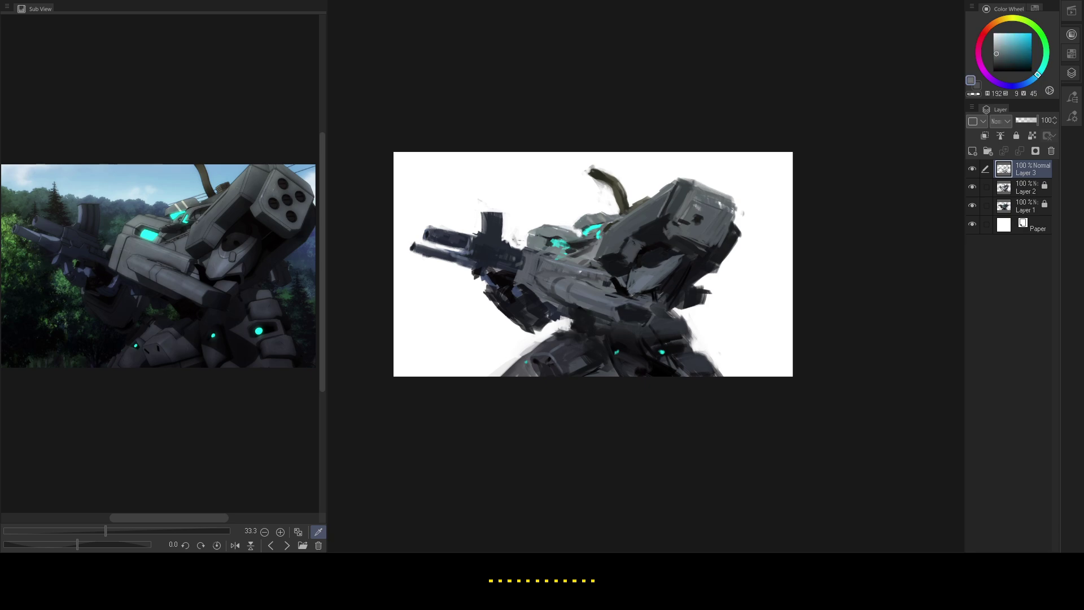
- Repaint the missile pod's long side plane with blue-greys sampled from the painting and the reference
alt+click(625, 227)
alt+click(658, 231)
alt+click(586, 221)
click(232, 207)
alt+click(648, 219)
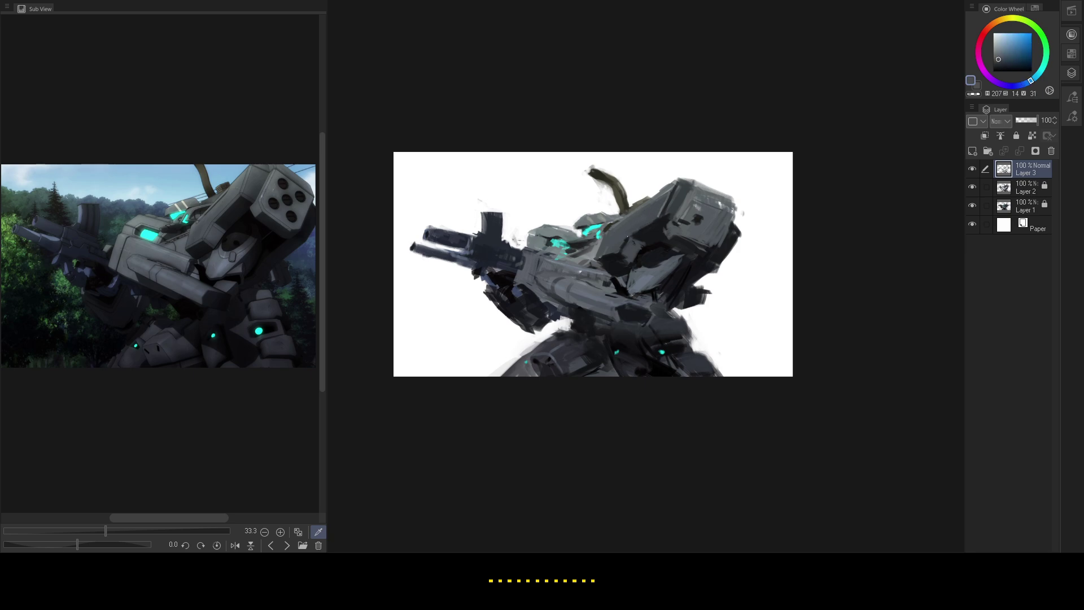
- Define the missile pod's front corner and underside with dark blue and near-black tones sampled from the painting and the reference
alt+click(680, 204)
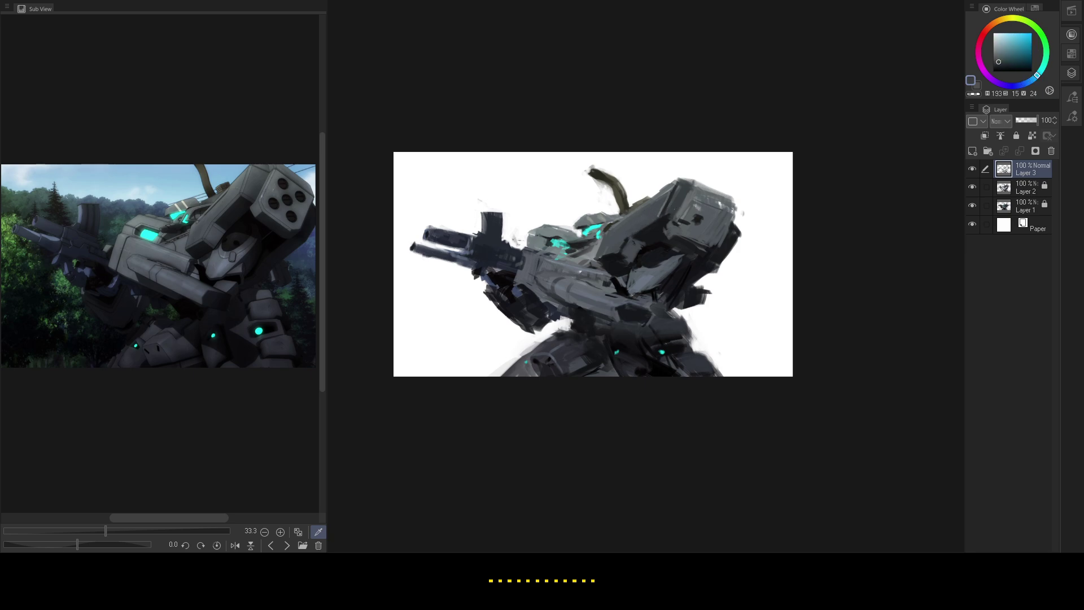
alt+click(678, 223)
drag(682, 220, 673, 226)
alt+click(673, 225)
alt+click(670, 227)
alt+click(668, 224)
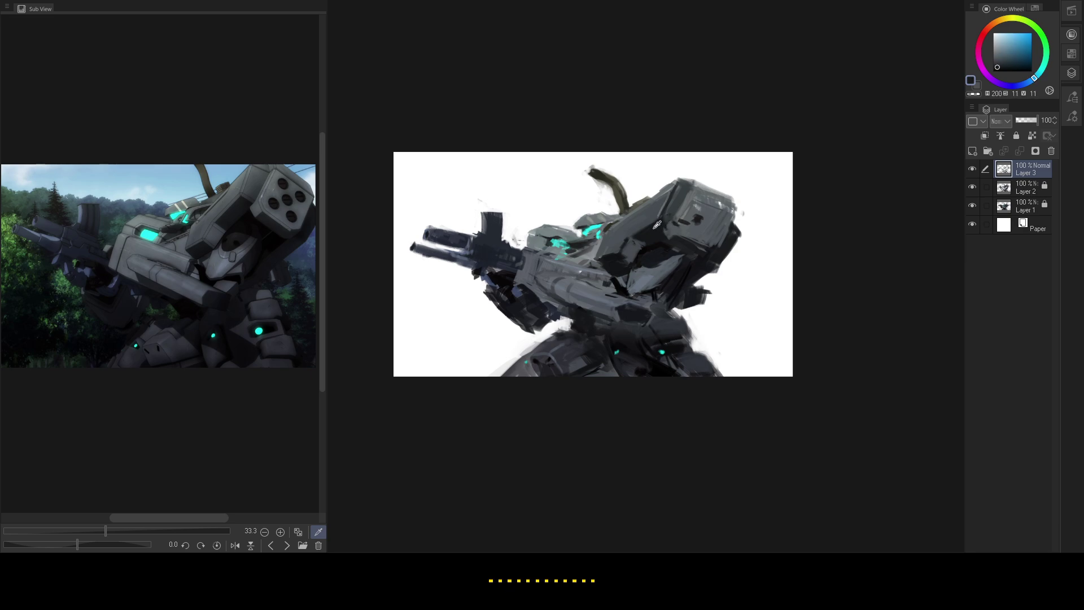
click(257, 221)
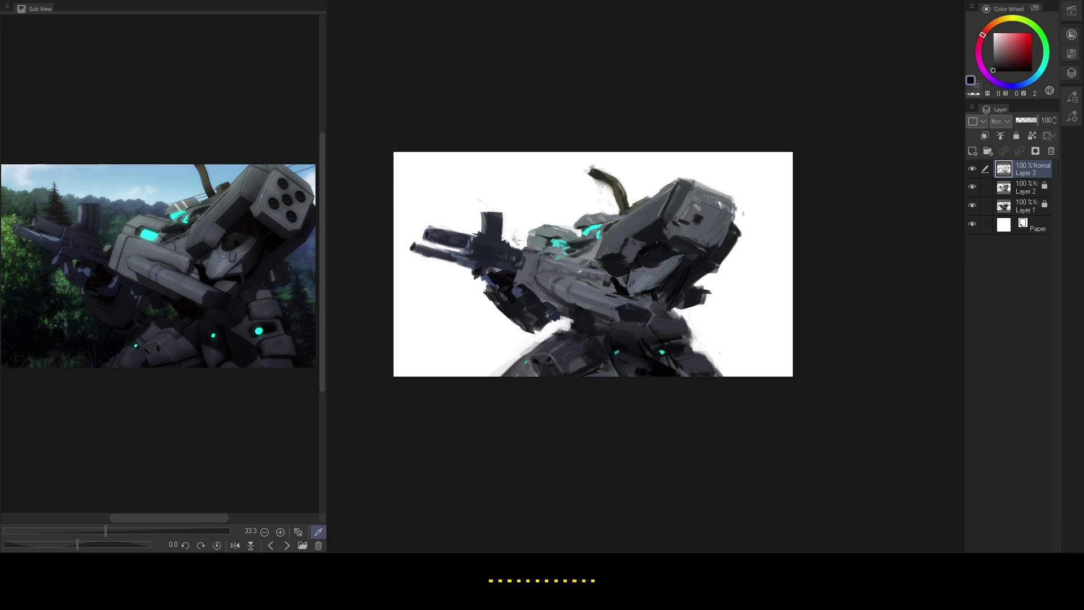
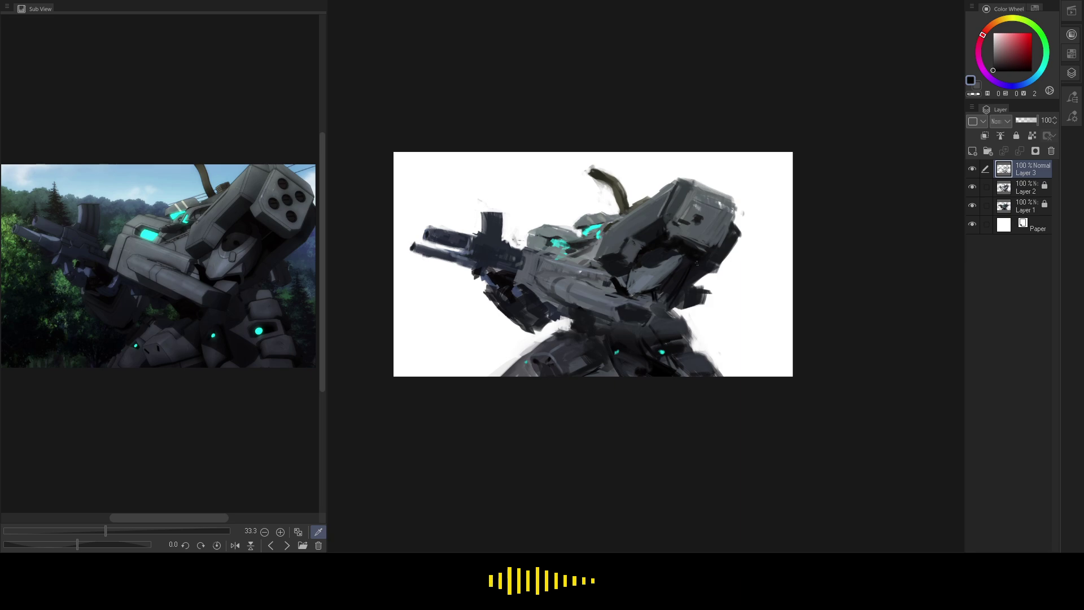
click(314, 222)
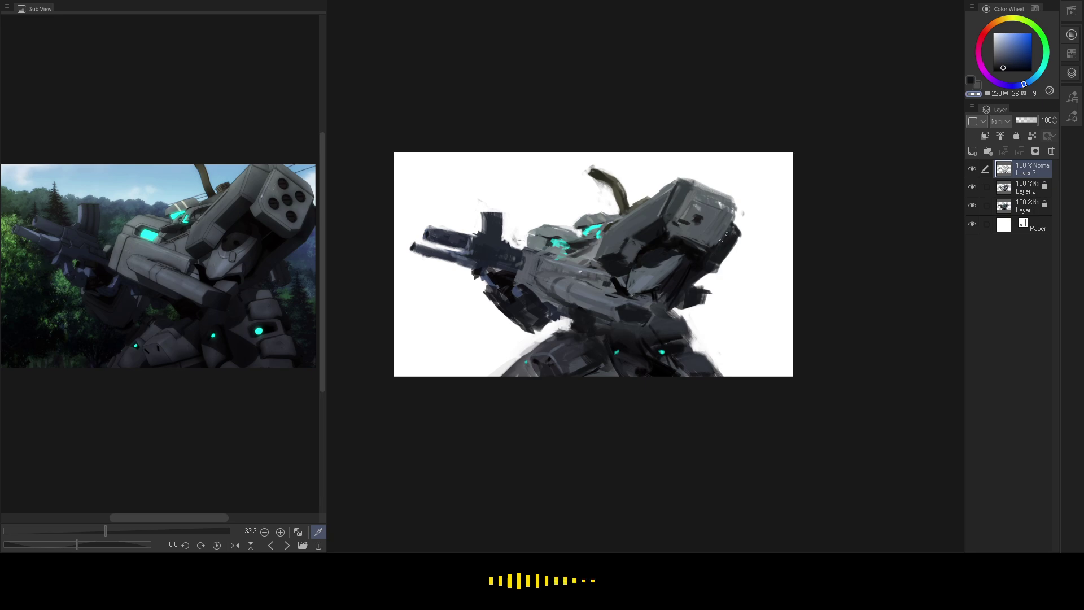
- Paint the round missile tube openings on the pod's front face with near-black tones sampled from the reference and the painting
click(286, 181)
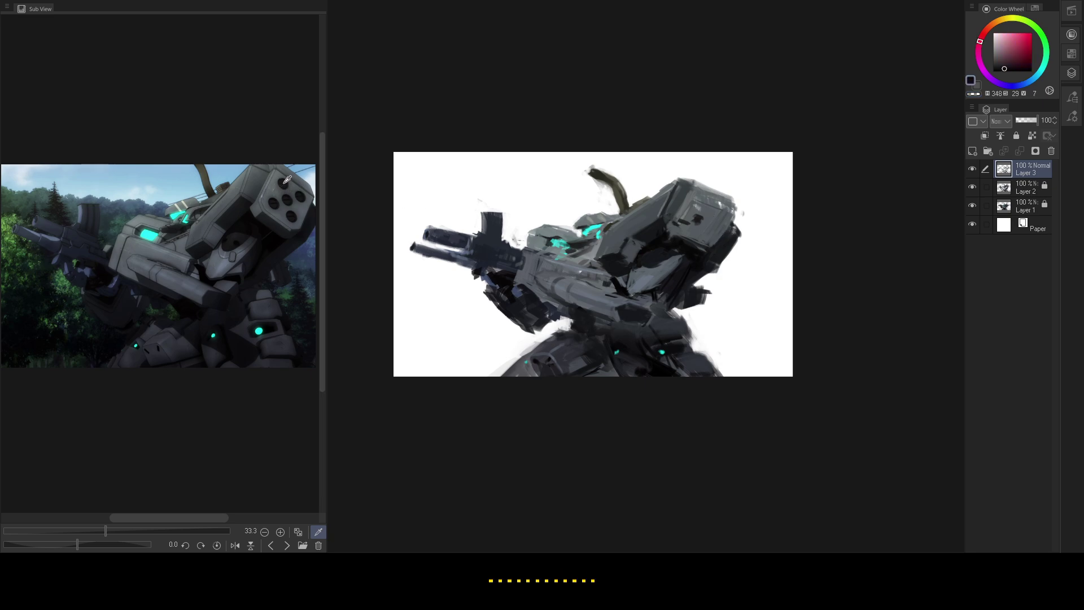
click(287, 181)
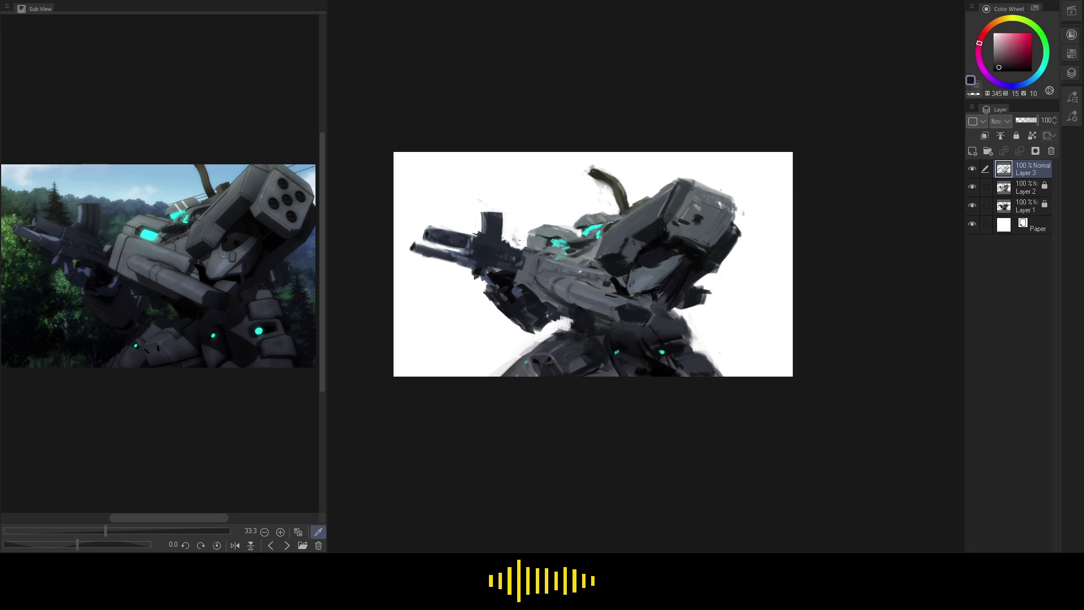
drag(709, 197, 731, 211)
alt+click(733, 247)
alt+click(719, 251)
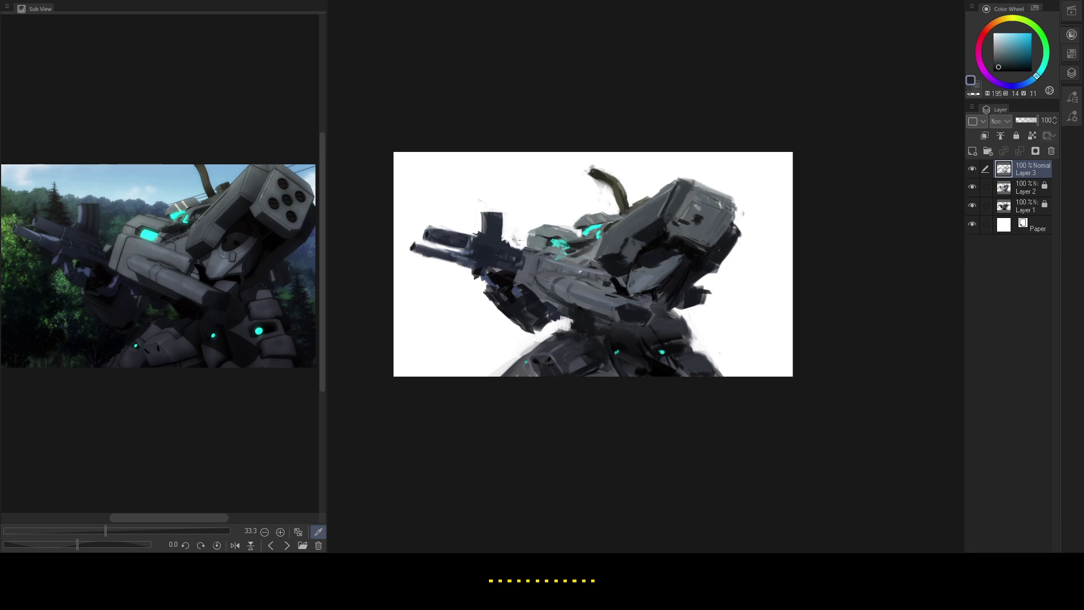
alt+click(719, 249)
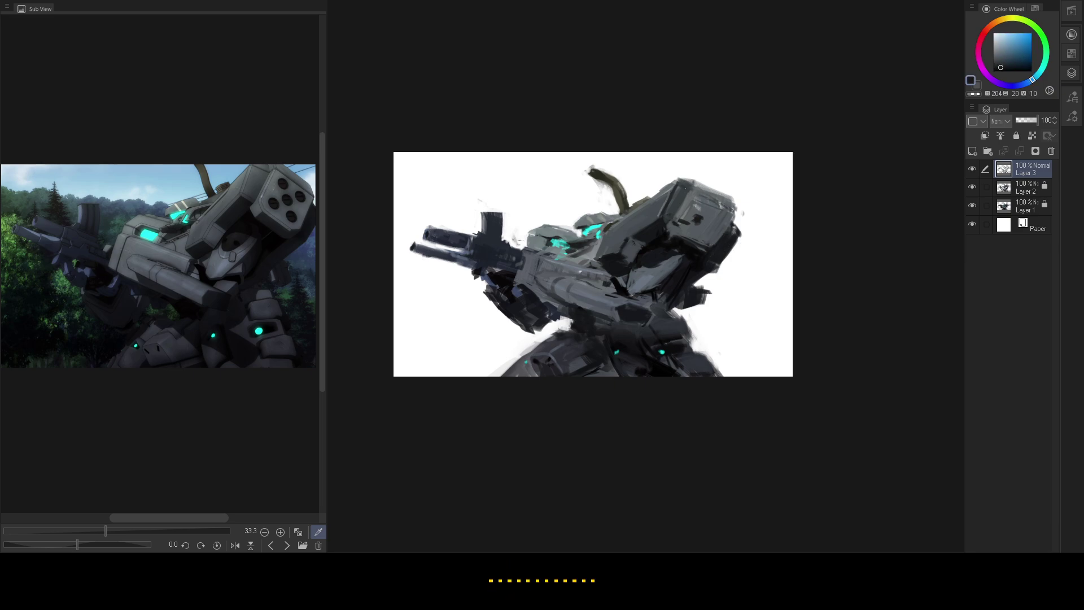
alt+click(698, 218)
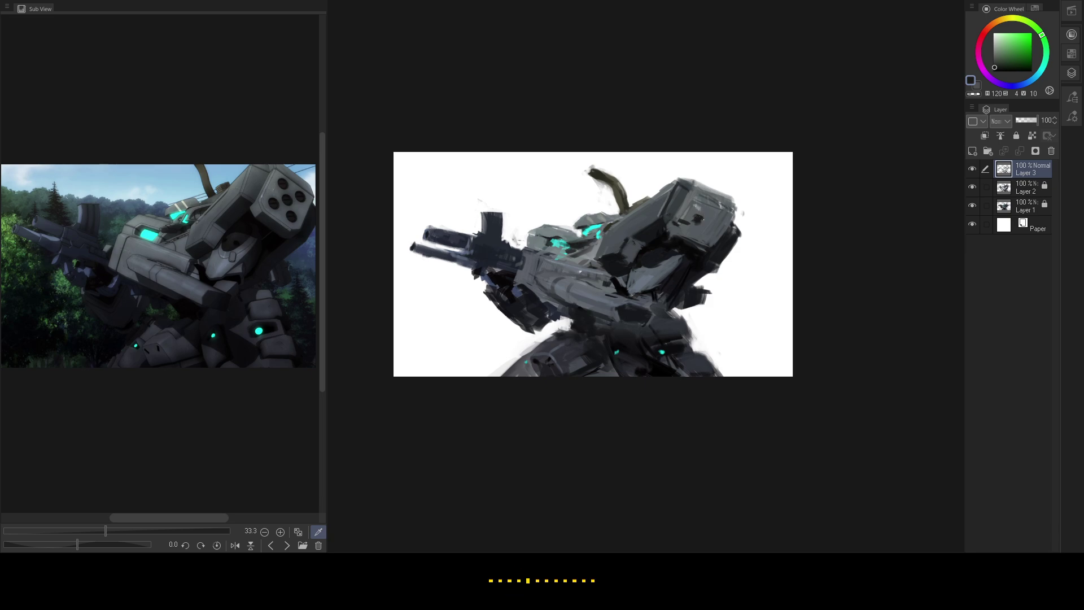
drag(701, 218, 706, 221)
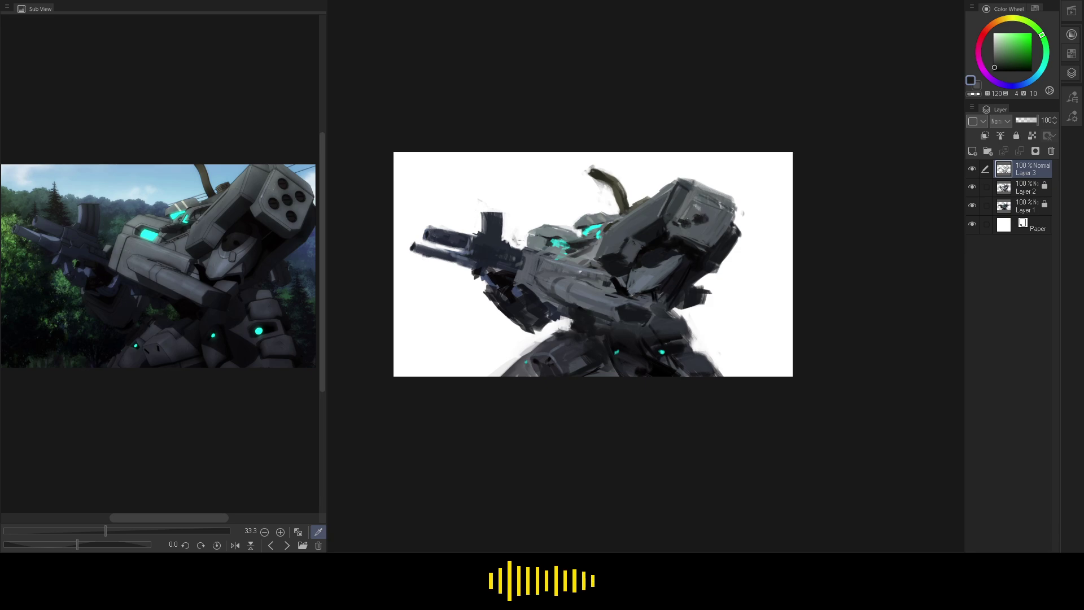
drag(699, 204, 696, 203)
click(719, 214)
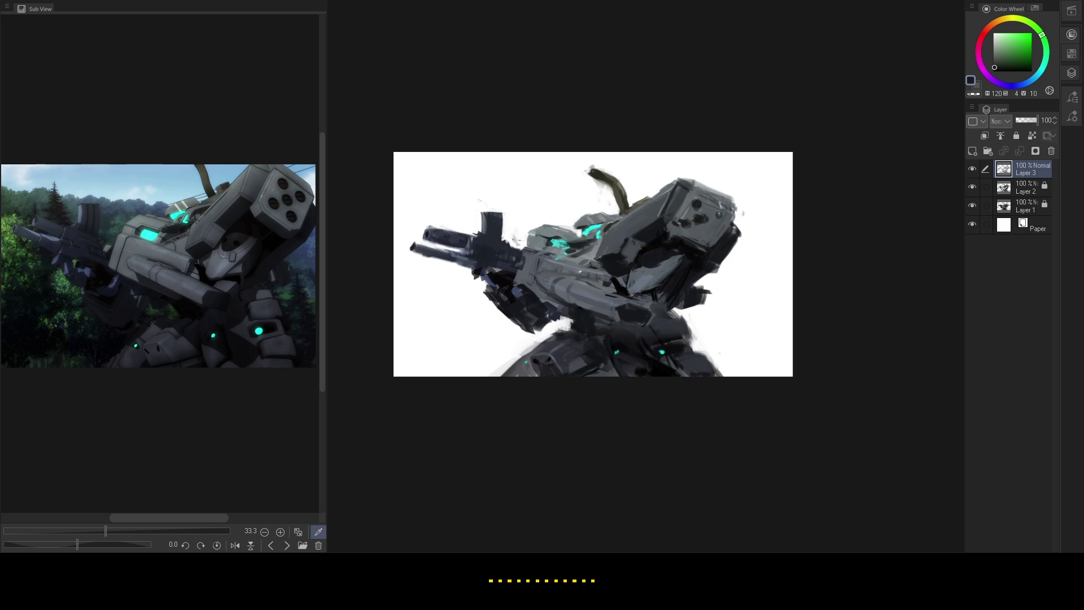
click(720, 217)
mouse_move(706, 231)
mouse_down()
mouse_move(693, 226)
mouse_move(708, 215)
mouse_up()
- Refine the missile pod's front face and adjoining edge around the openings with blue-greys sampled from the painting
alt+click(700, 226)
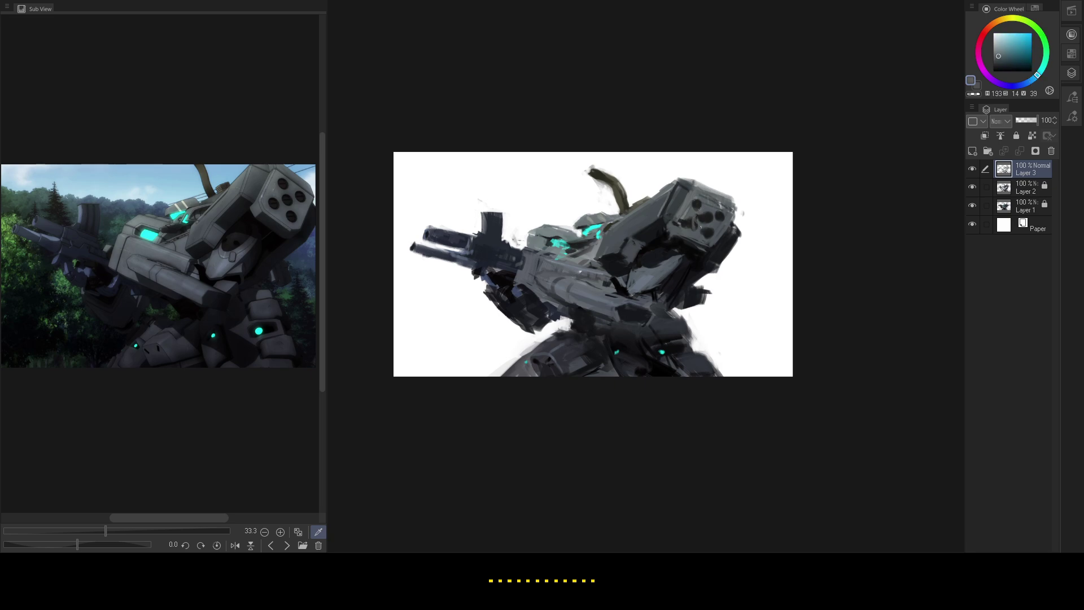
alt+click(725, 208)
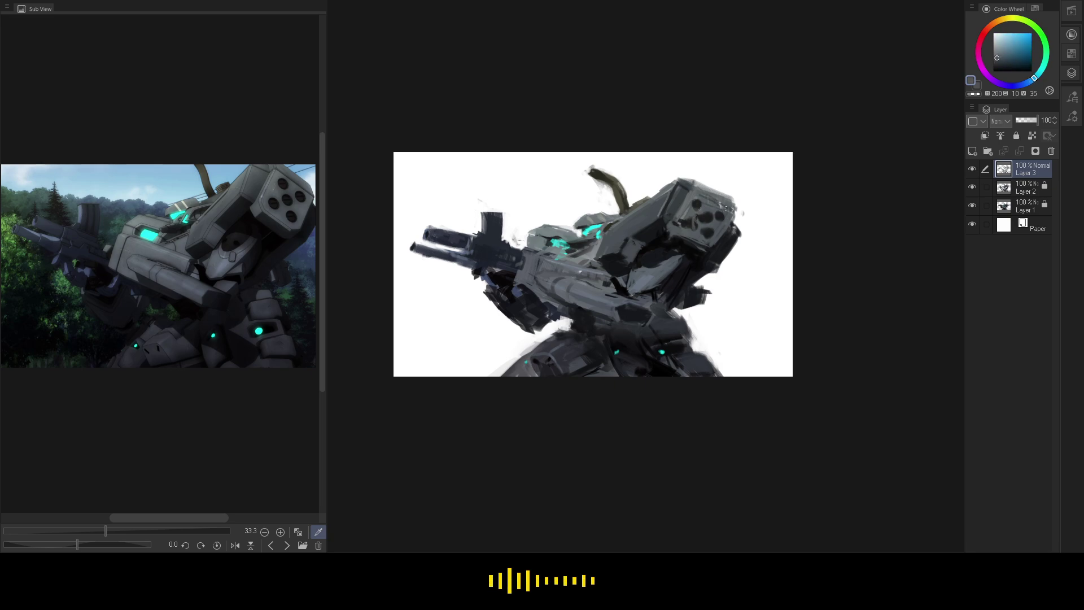
alt+click(685, 226)
alt+click(676, 224)
alt+click(677, 222)
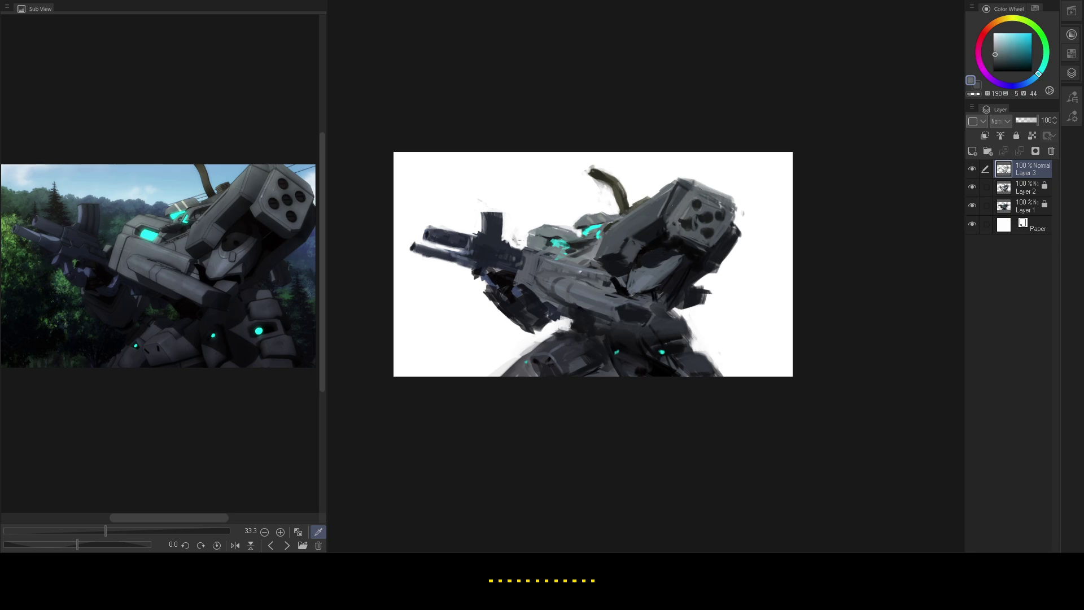
alt+click(673, 205)
alt+click(695, 195)
- Paint over the antenna's outer end with white sampled from the canvas, and reshape its remaining curve with its own olive tone
alt+click(687, 176)
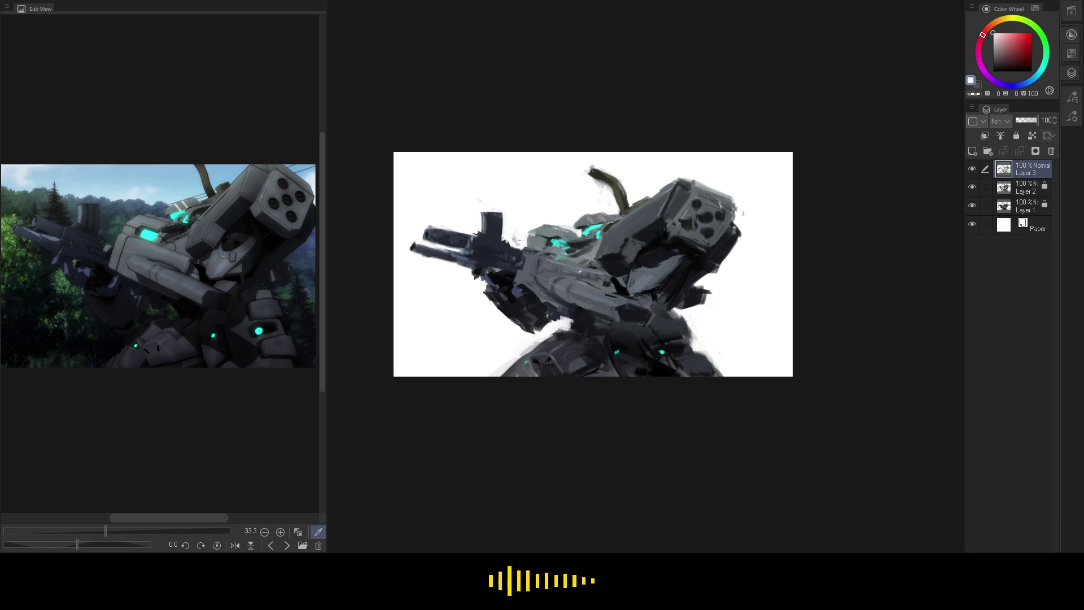
mouse_move(596, 175)
mouse_down()
mouse_move(630, 168)
mouse_move(567, 180)
mouse_move(598, 172)
mouse_move(619, 193)
mouse_move(590, 181)
mouse_move(619, 188)
mouse_up()
alt+click(615, 191)
alt+click(586, 183)
alt+click(614, 193)
alt+click(600, 168)
- Sharpen the lower missile openings and the front face's bottom edge with greys and dark tones sampled from the painting
alt+click(737, 209)
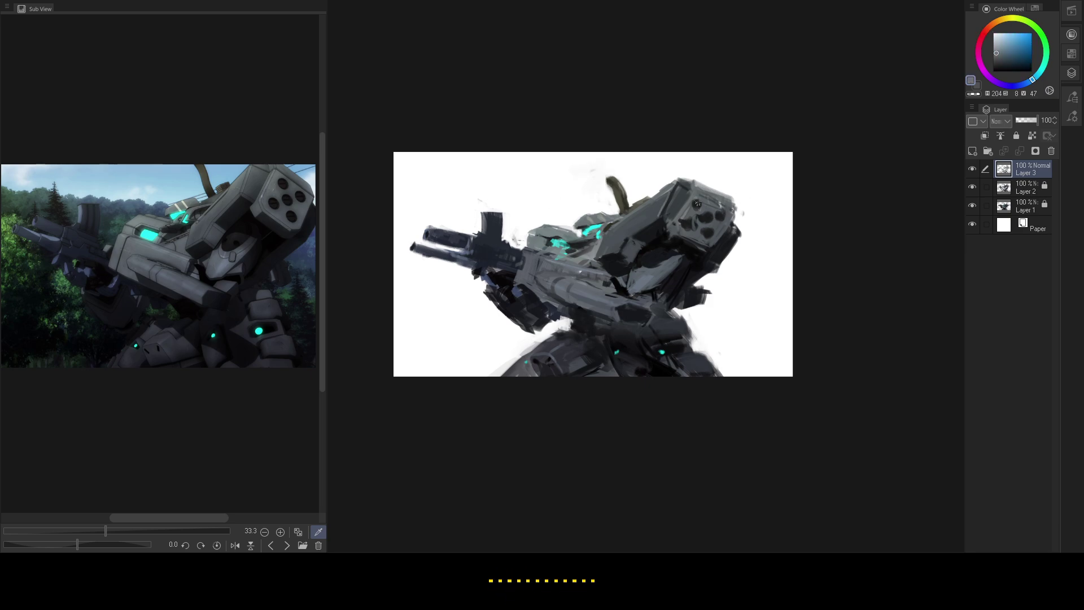
alt+click(702, 220)
alt+click(696, 228)
alt+click(693, 234)
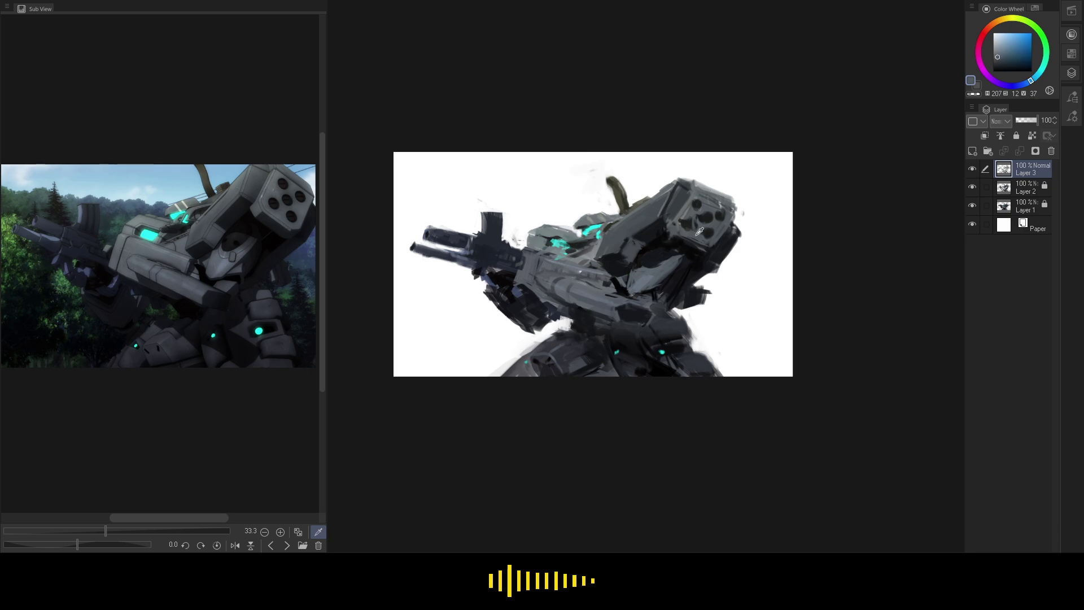
click(683, 238)
drag(682, 237, 706, 245)
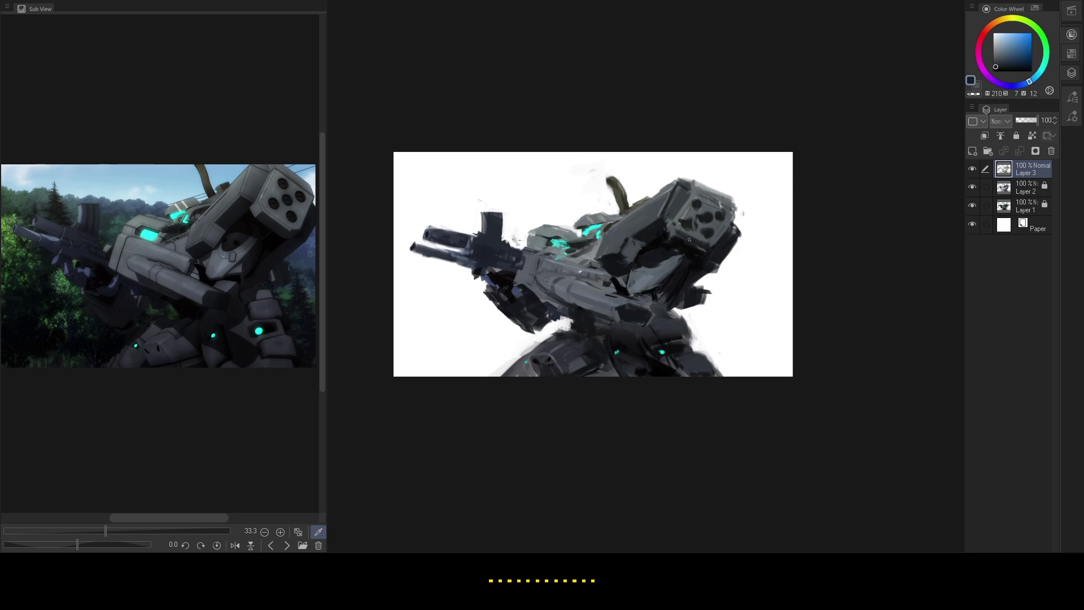
alt+click(687, 224)
alt+click(684, 214)
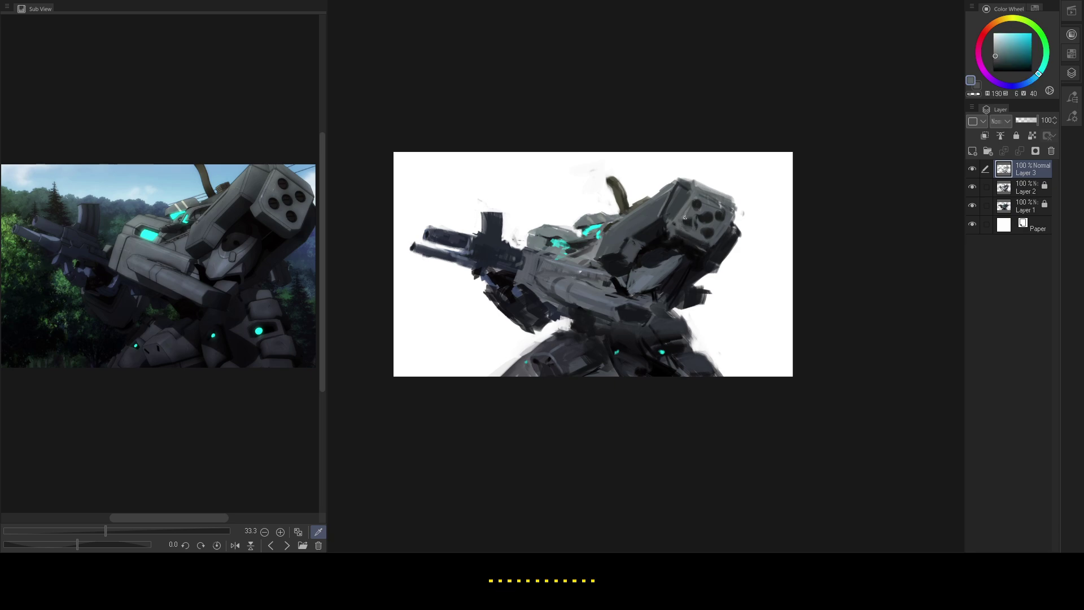
- Touch up the rims and dark centres of the missile pod's upper openings with sampled dark and blue-grey tones
click(687, 224)
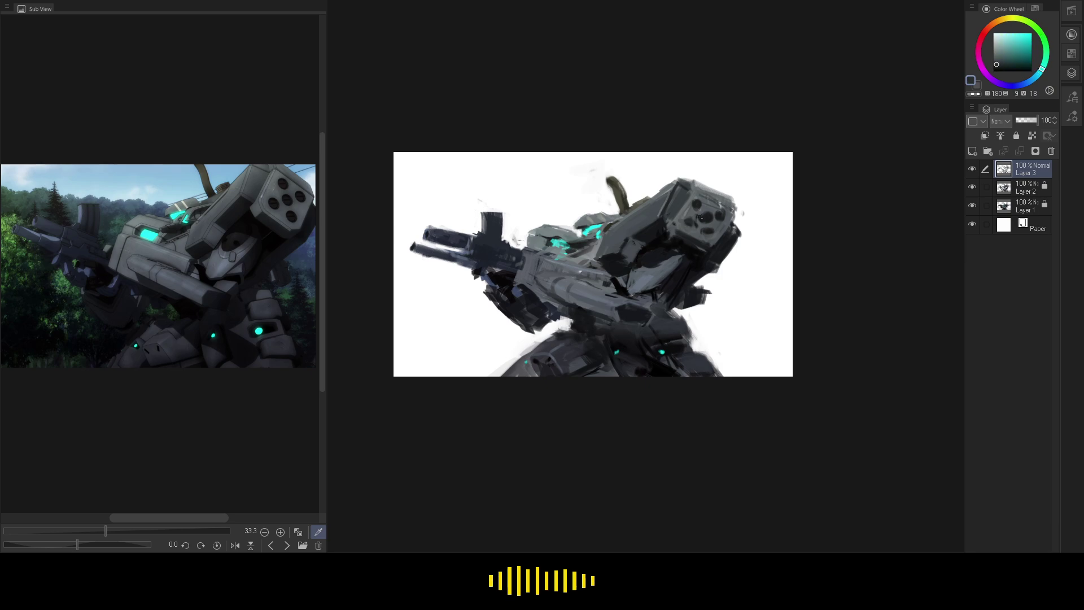
click(702, 210)
click(701, 213)
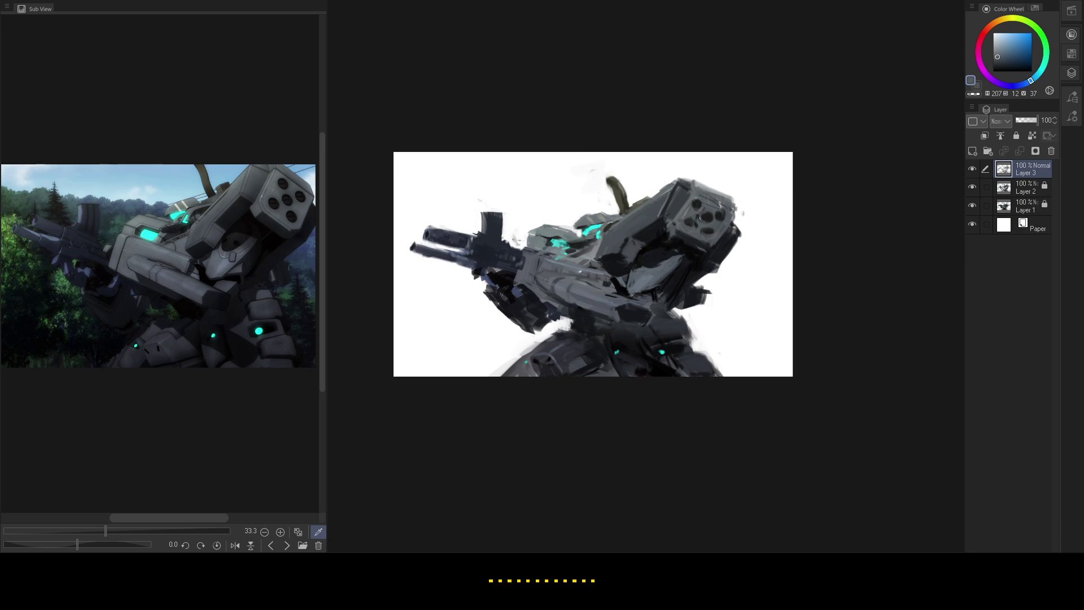
click(698, 203)
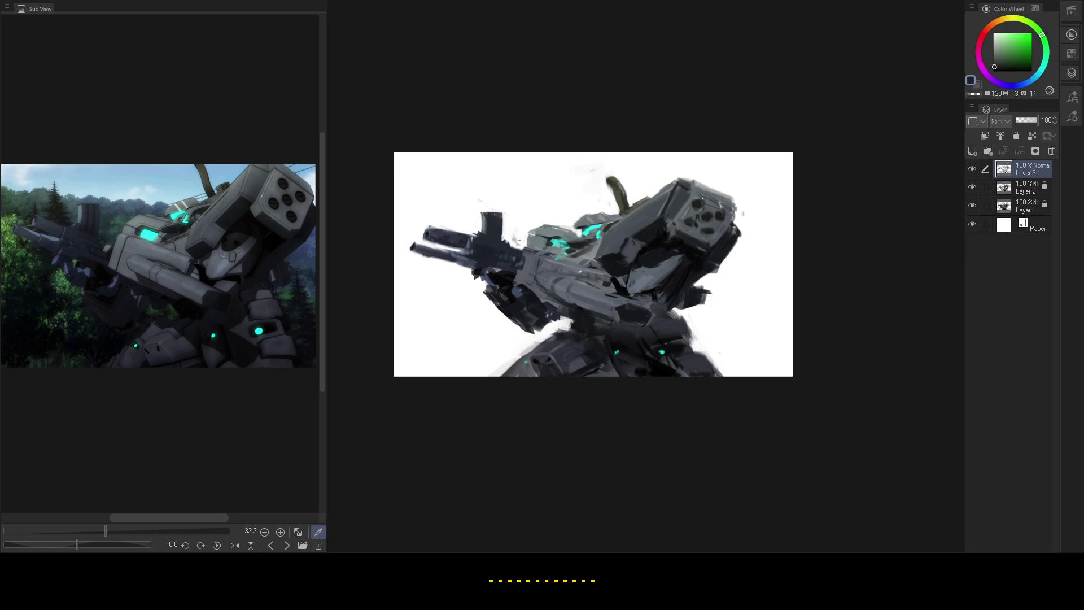
click(703, 204)
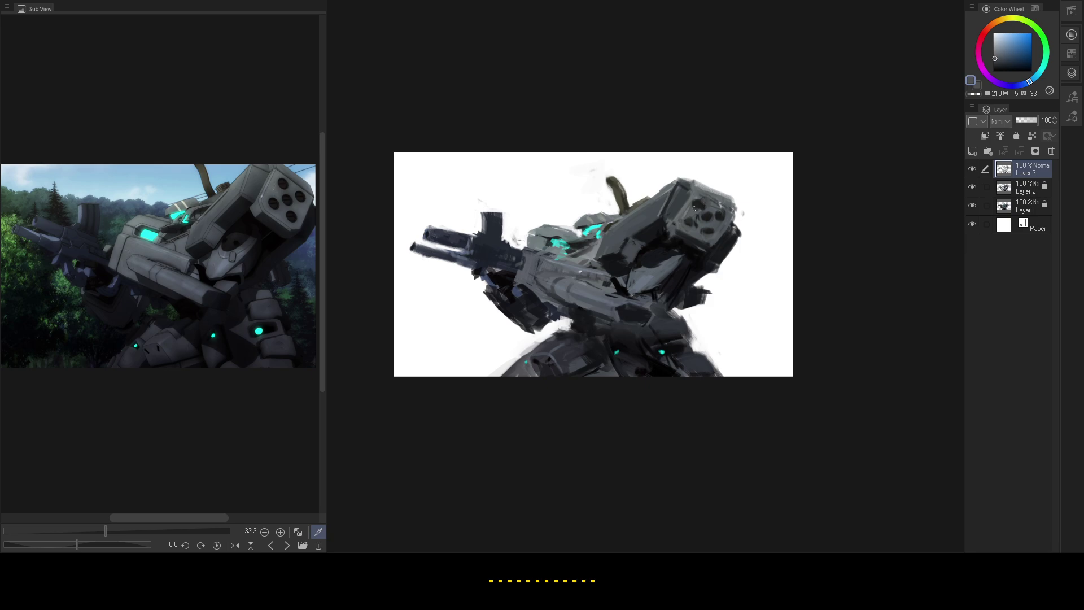
click(694, 208)
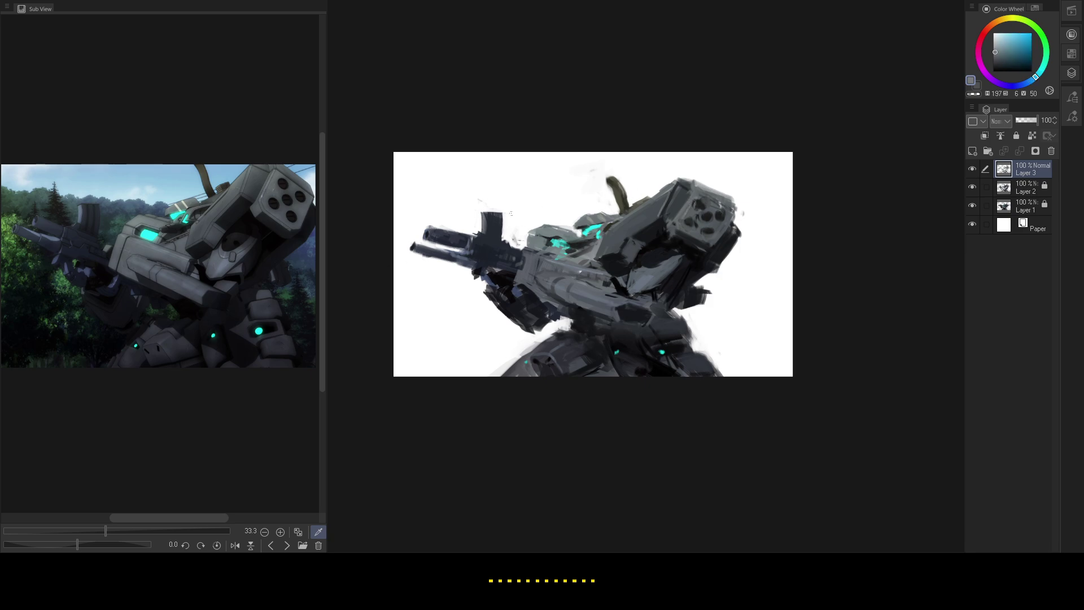
- Touch up the hand and lower arm beneath the rifle with dark blue and near-black tones sampled from the reference
click(92, 269)
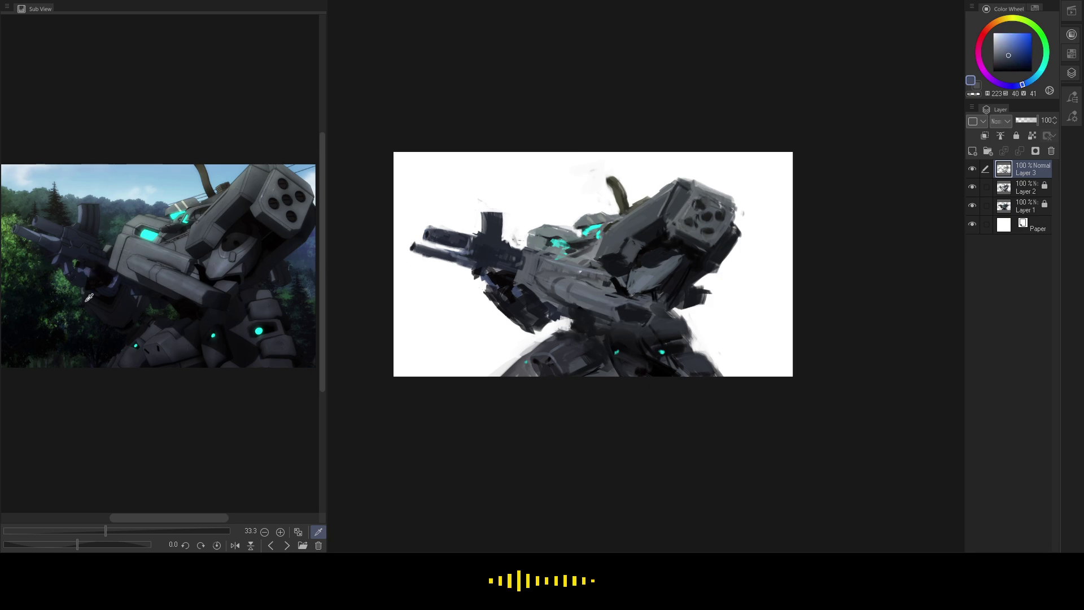
click(120, 293)
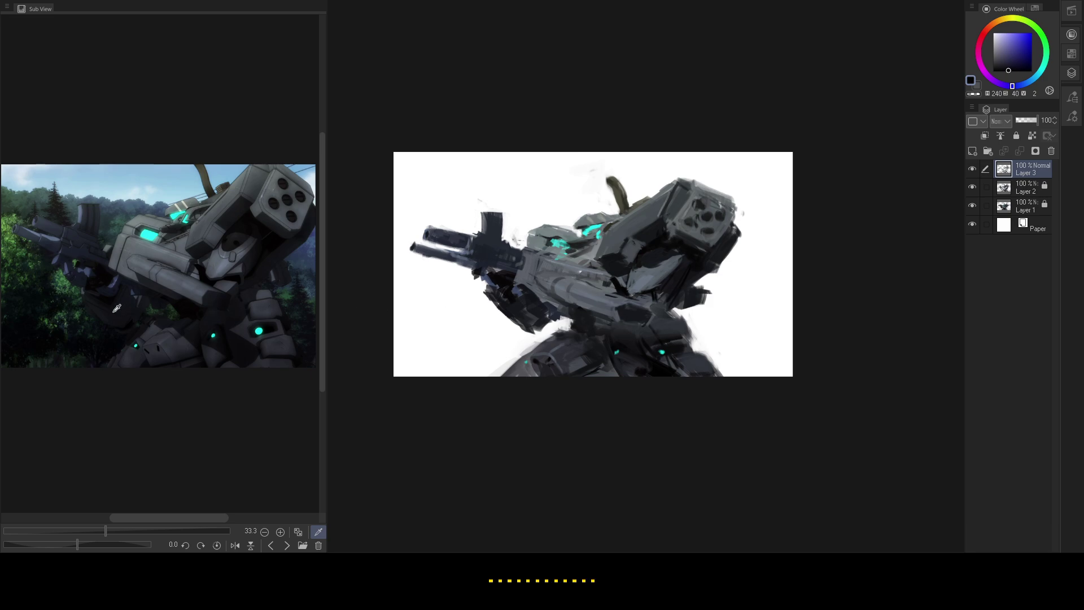
click(109, 311)
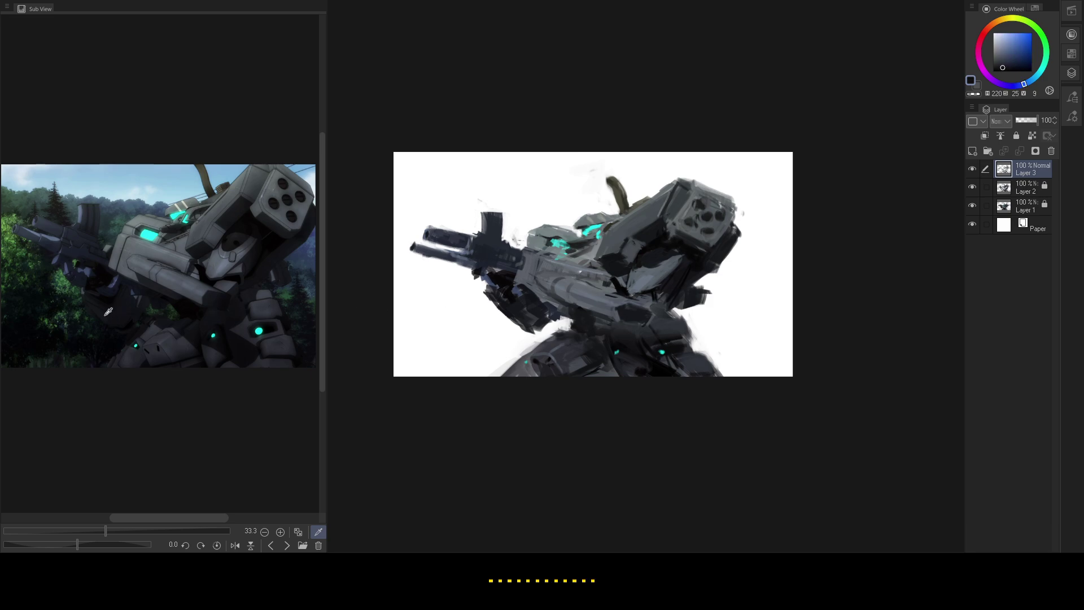
alt+click(532, 318)
- Compare the painting stages by hiding Layer 3 and Layer 2 and showing them again one at a time
click(972, 169)
click(972, 186)
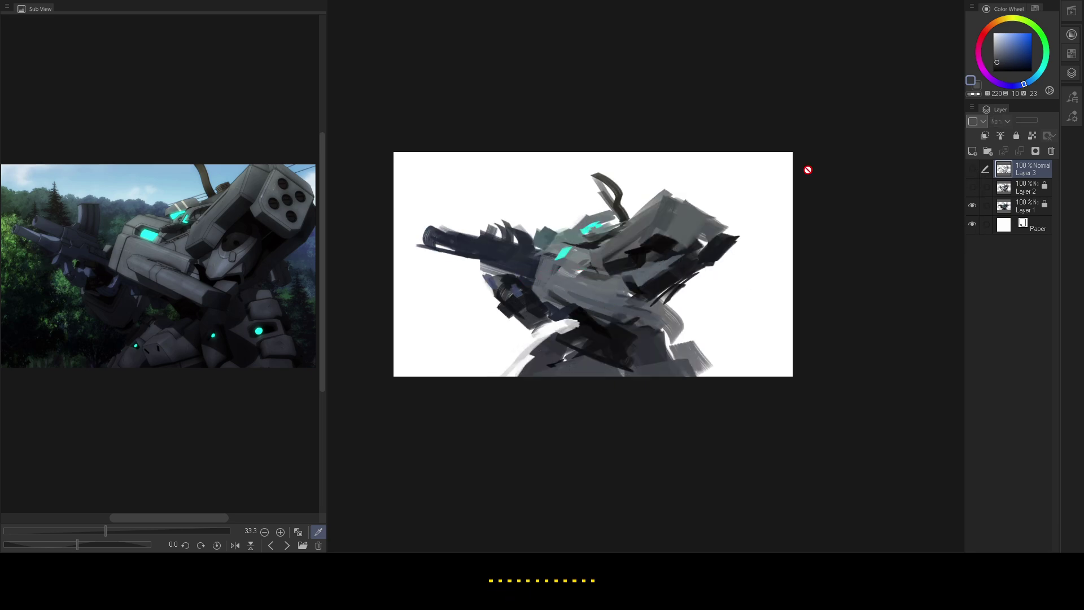
click(973, 187)
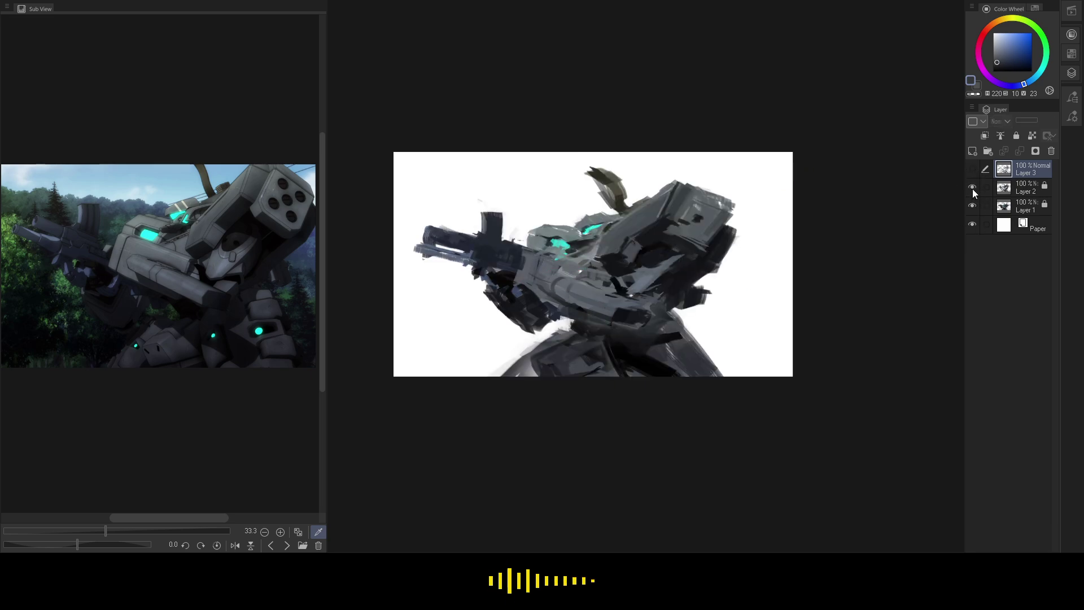
click(972, 173)
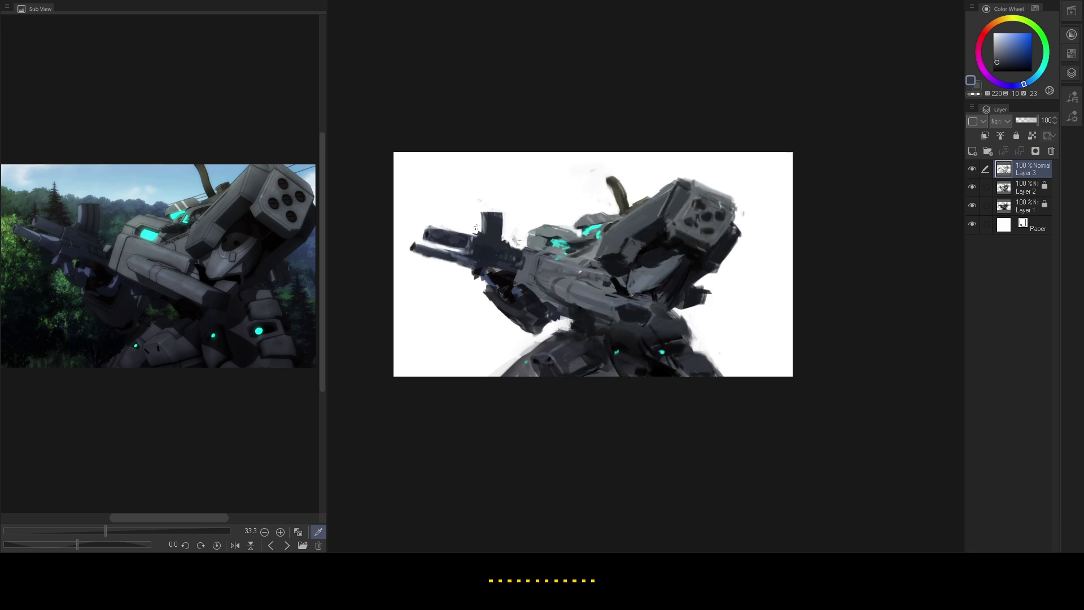
- Refine the area where the rifle meets the arm armour with near-black and blue-grey tones sampled from the reference and the painting
click(100, 276)
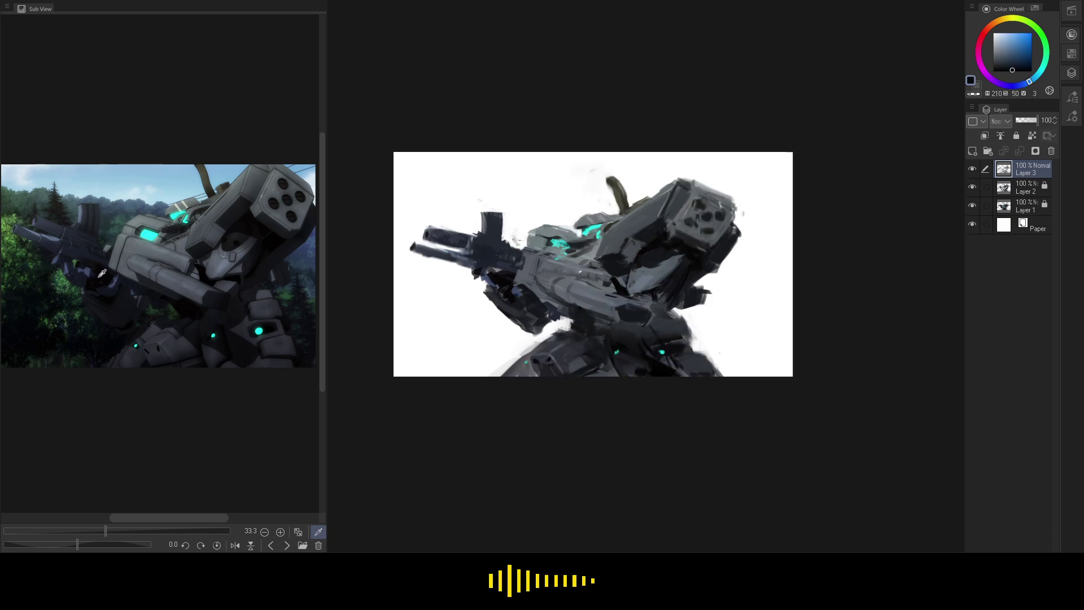
click(118, 244)
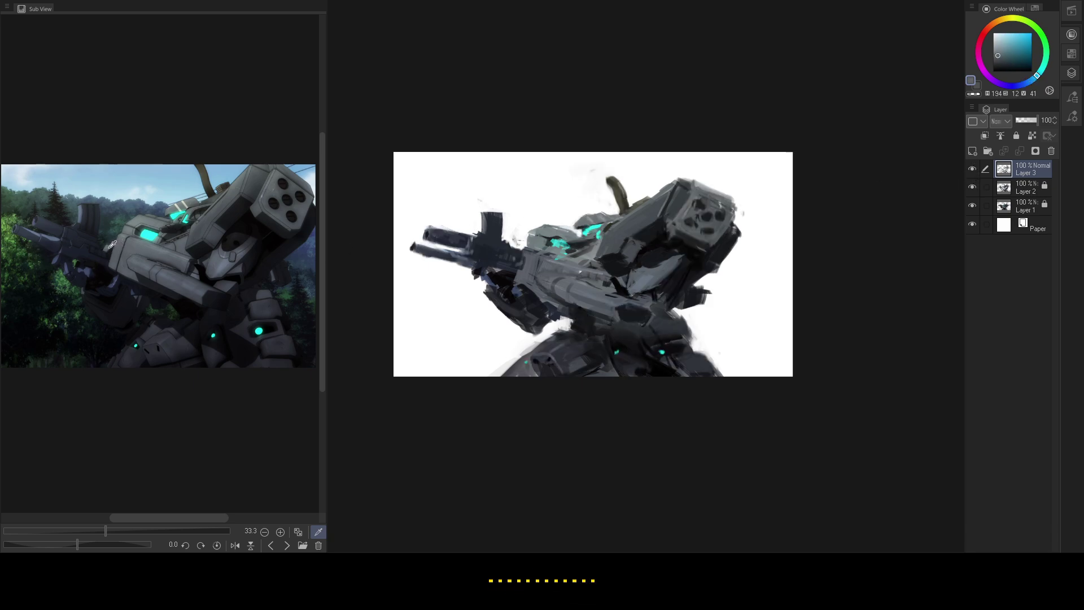
alt+click(512, 252)
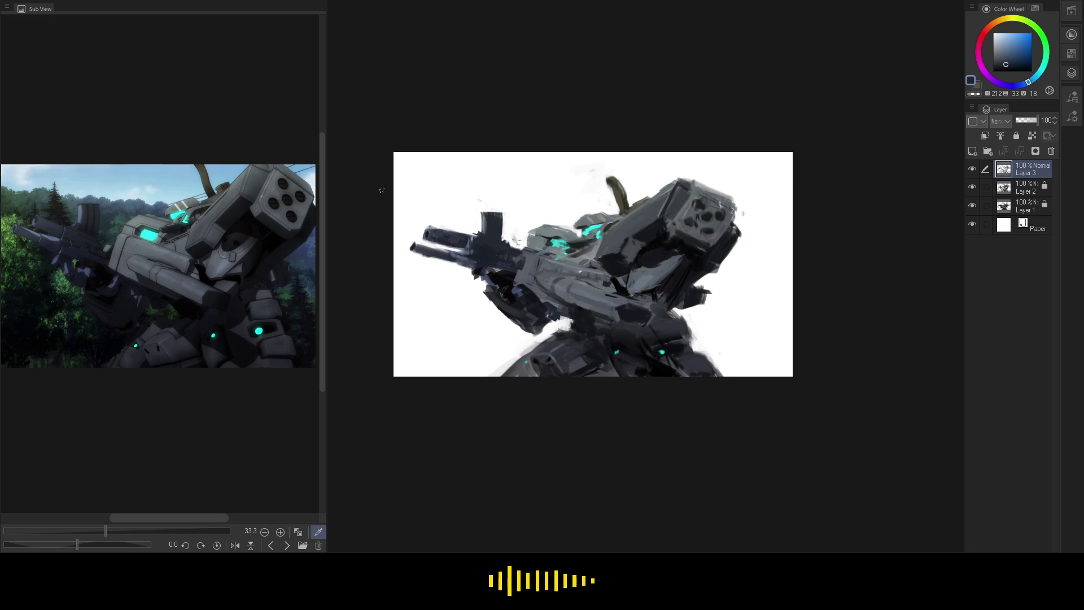
- Rework the missile pod's long side plane and its rear upper edge with greys sampled from the reference and the painting
click(203, 224)
click(200, 224)
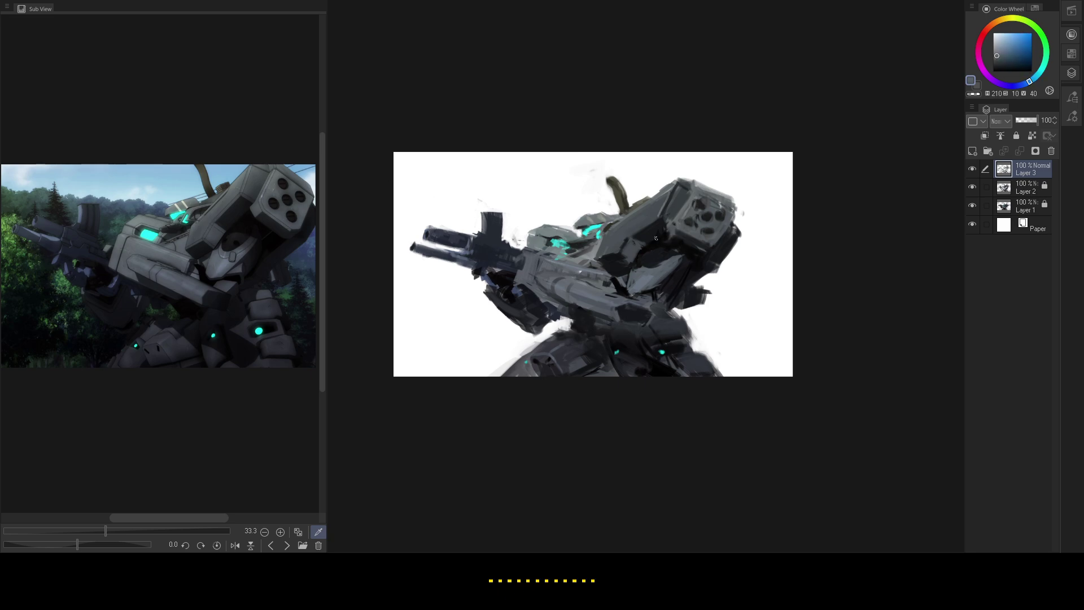
drag(614, 232, 635, 221)
alt+click(658, 208)
alt+click(649, 211)
alt+click(635, 218)
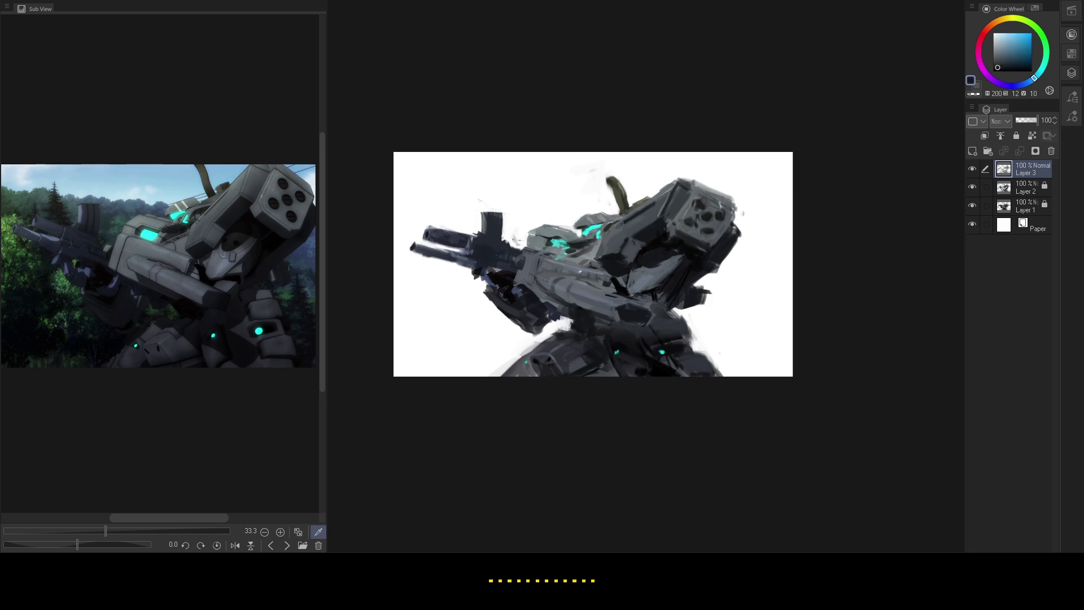
alt+click(650, 210)
click(225, 187)
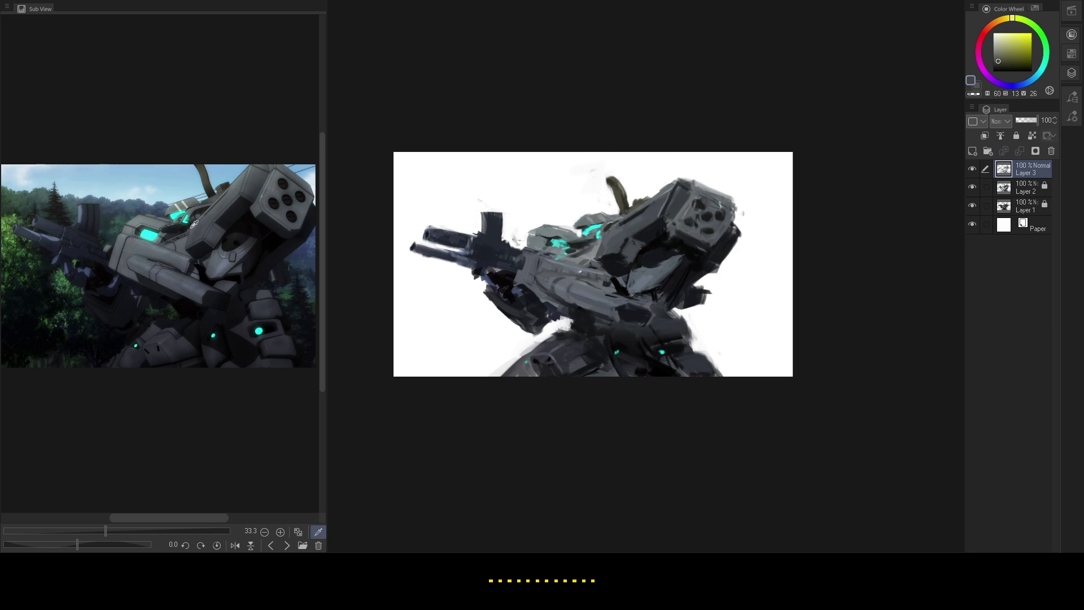
click(131, 231)
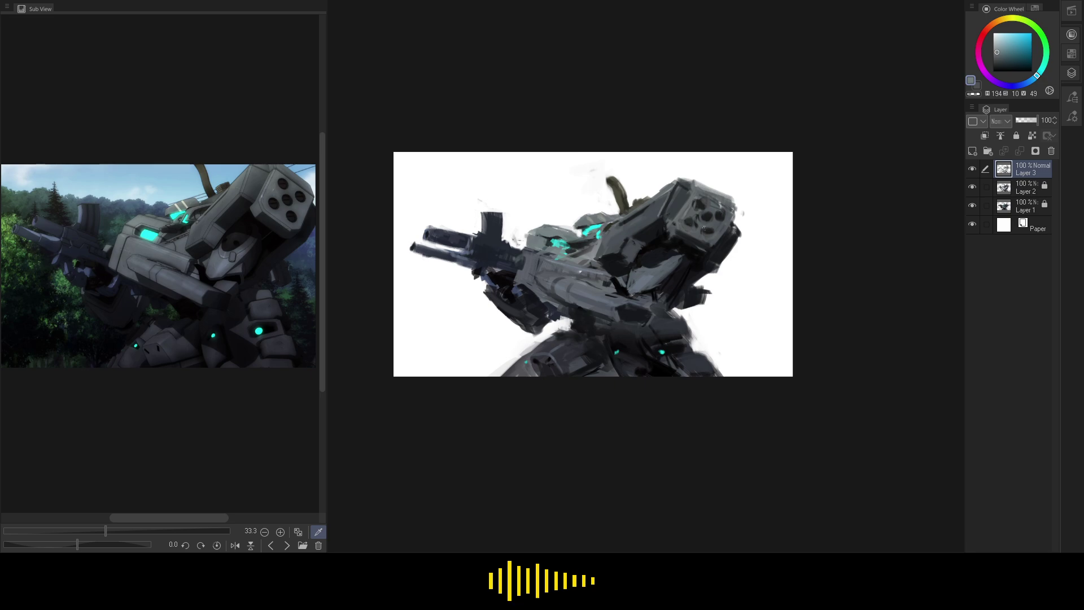
- Touch up the area between the forearm and the chest with blue-grey tones sampled from the reference and the painting
click(202, 295)
click(200, 291)
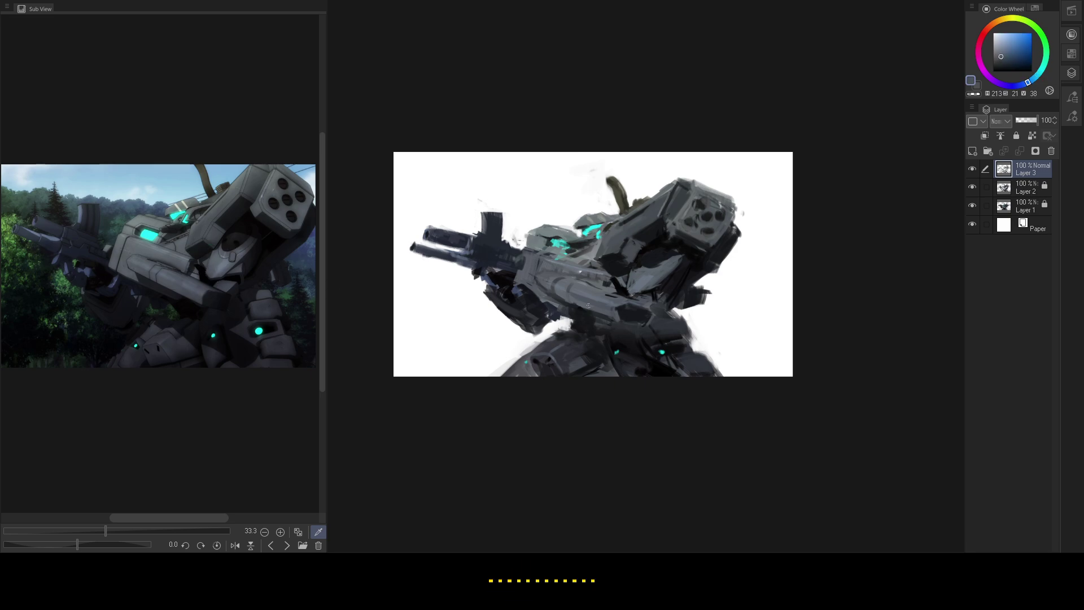
alt+click(620, 291)
alt+click(618, 308)
alt+click(615, 303)
- Paint a near-black gap where the forearm meets the chest and sample neighbouring dark blue-greys to refine the surrounding armour
click(226, 283)
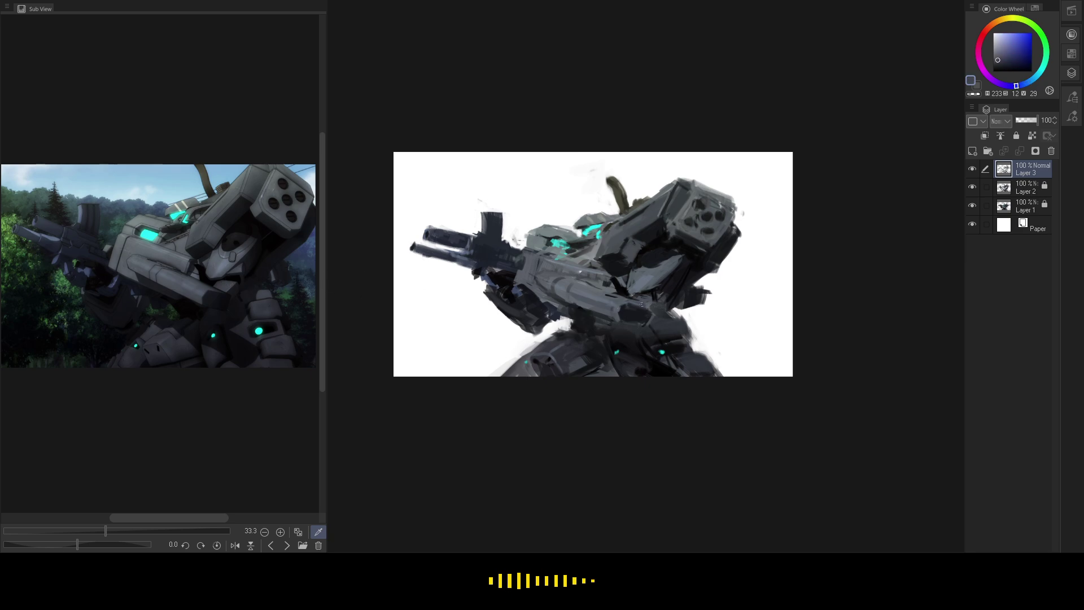
click(208, 278)
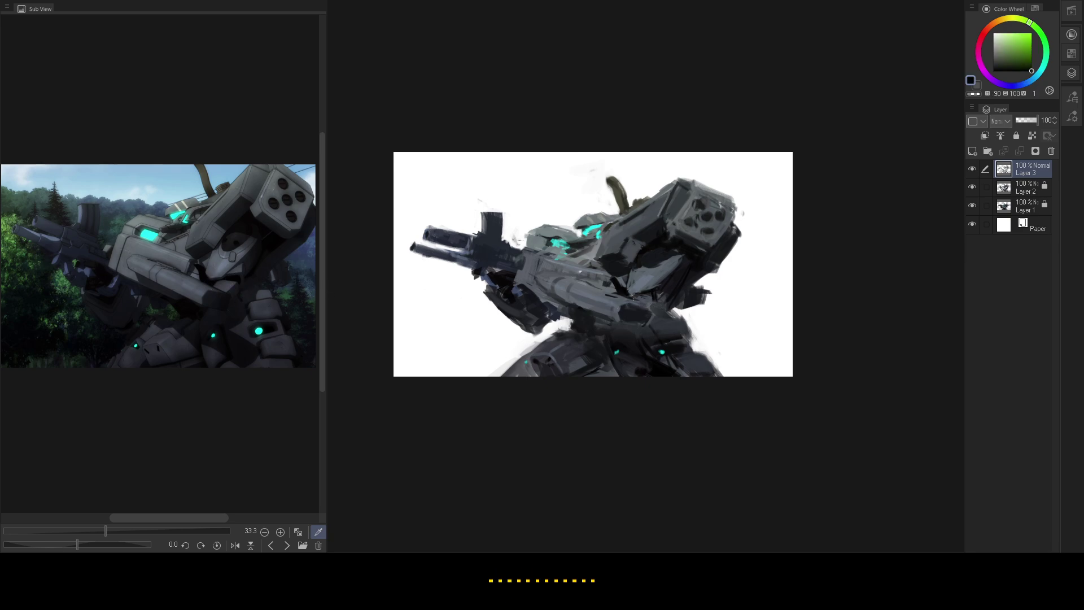
drag(618, 294, 632, 300)
alt+click(657, 301)
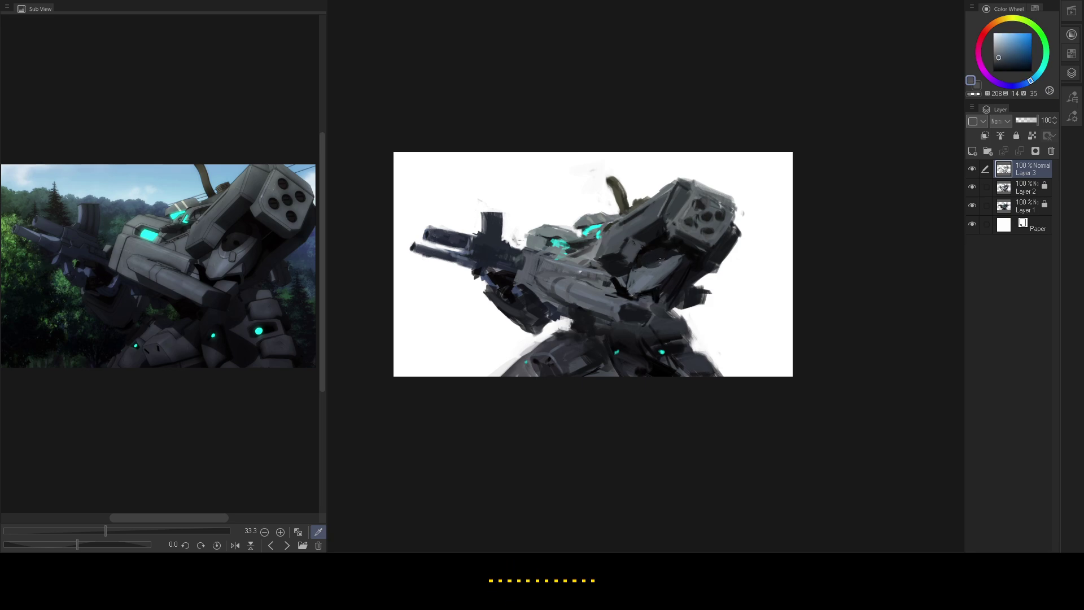
alt+click(672, 255)
alt+click(676, 263)
mouse_move(537, 241)
mouse_down()
mouse_move(565, 241)
mouse_move(536, 237)
mouse_up()
- Hide the reference view and examine the whole painting's readability at several sizes, from large to thumbnail
scroll(520, 247, up, 2)
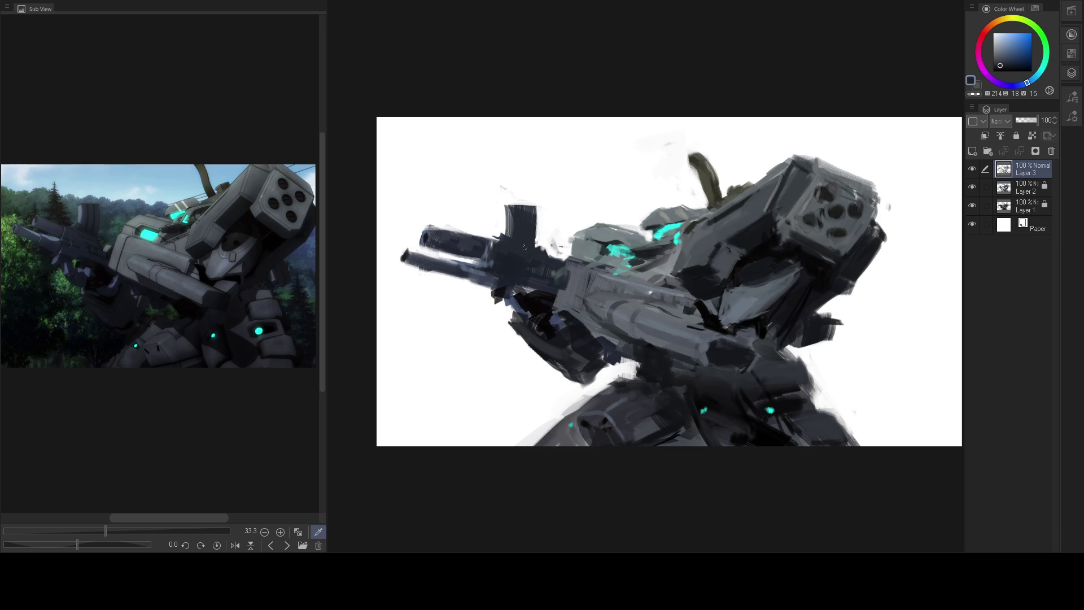
key(Tab)
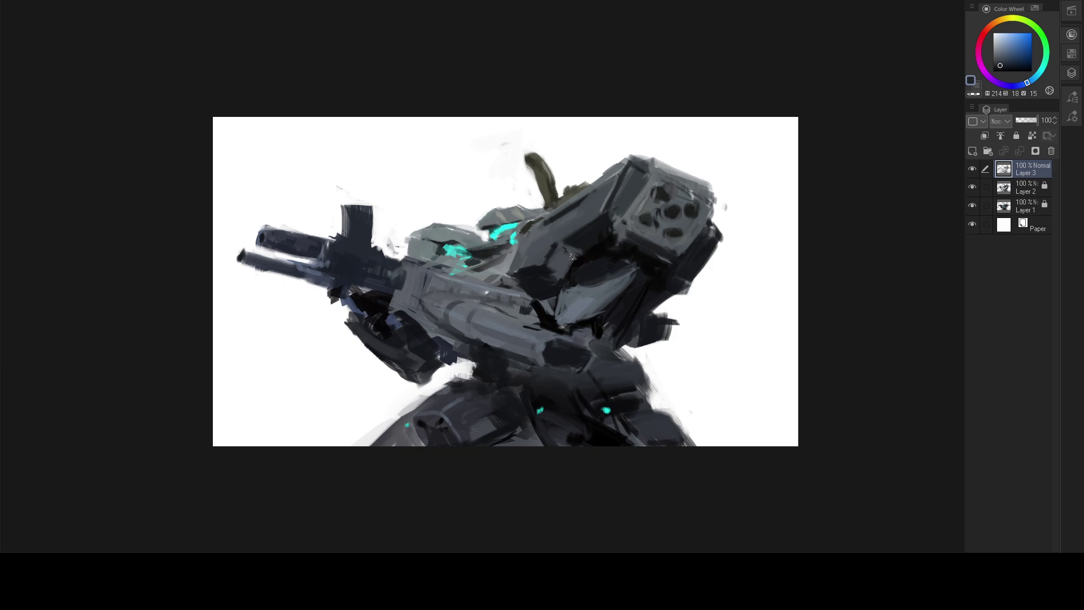
scroll(571, 255, up, 3)
scroll(530, 290, down, 4)
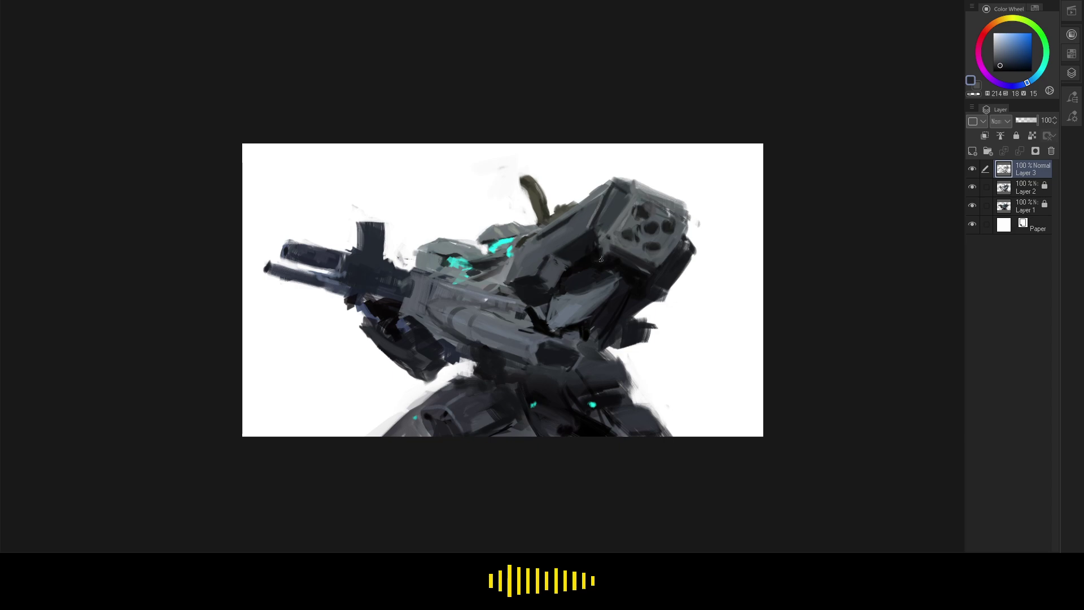
scroll(526, 310, up, 4)
scroll(504, 280, down, 2)
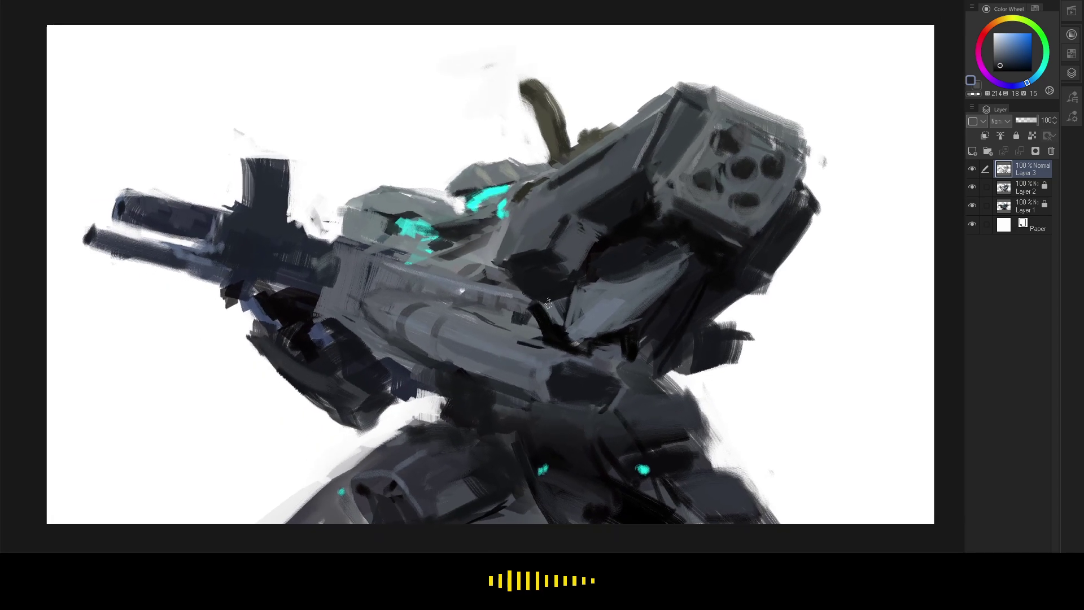
scroll(505, 280, up, 2)
scroll(547, 279, down, 6)
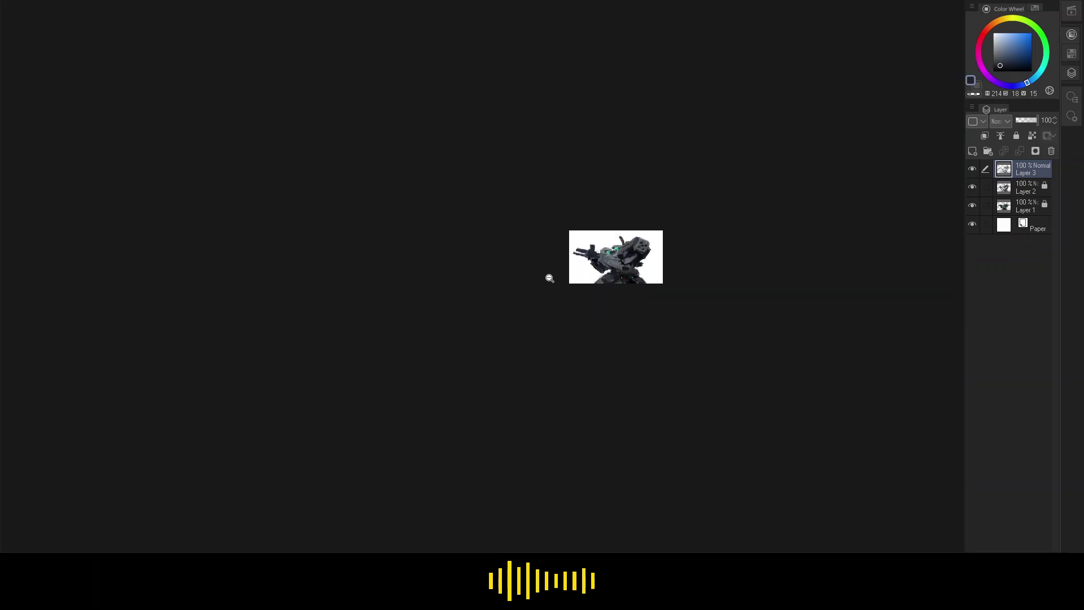
scroll(547, 294, up, 2)
scroll(547, 295, up, 3)
- Check the mech's silhouette and proportions with the canvas mirrored horizontally, restore the orientation and compare it at different sizes
key(h)
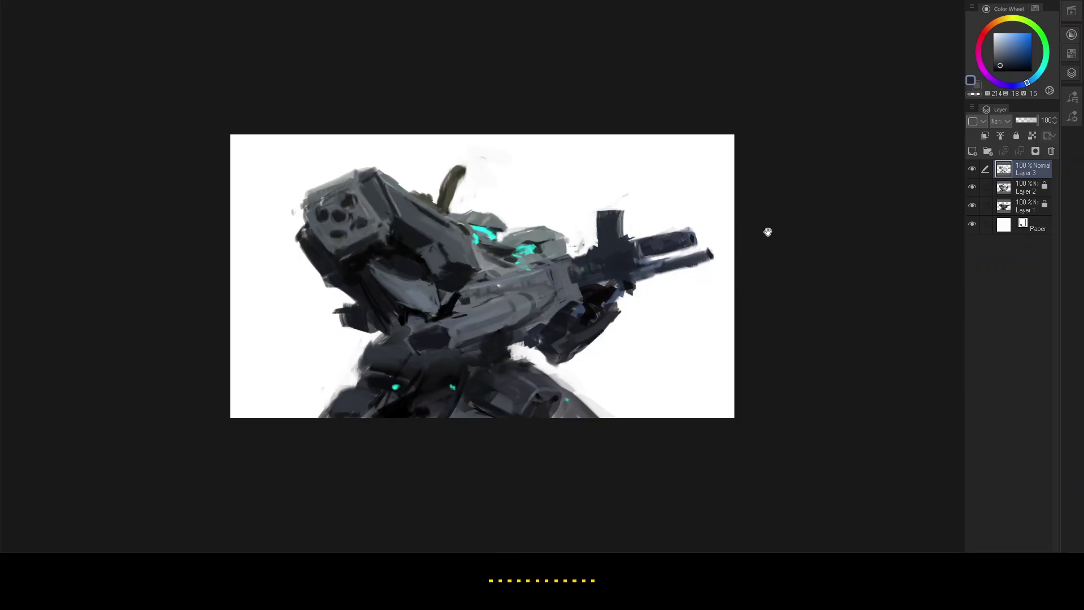
drag(767, 232, 656, 257)
drag(512, 283, 462, 294)
scroll(505, 284, up, 4)
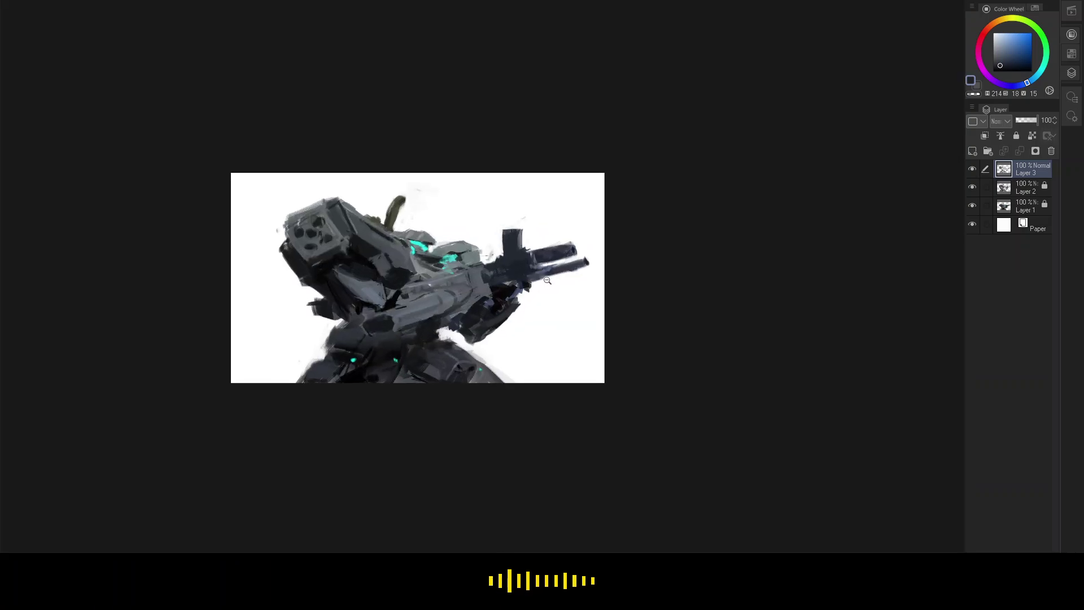
key(h)
scroll(460, 297, up, 3)
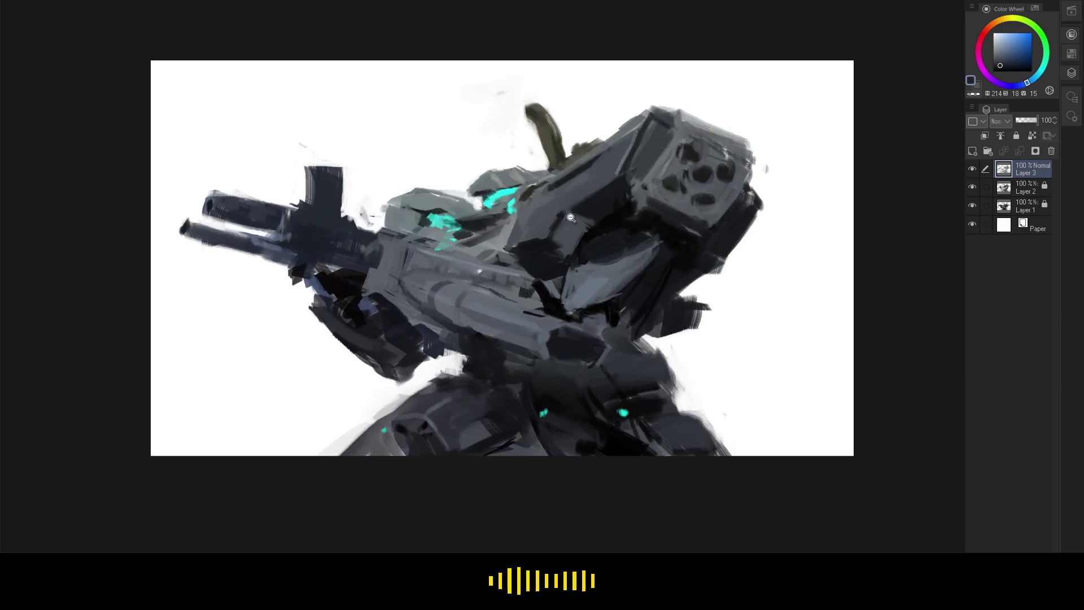
scroll(616, 305, down, 5)
scroll(565, 312, up, 5)
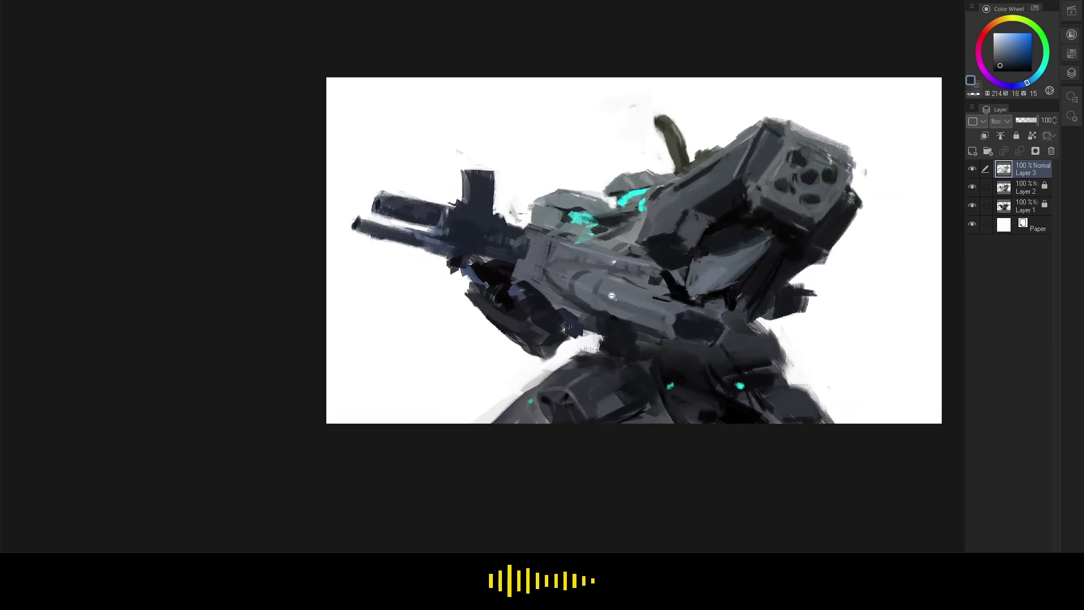
scroll(734, 260, down, 2)
drag(754, 268, 659, 308)
scroll(650, 305, up, 2)
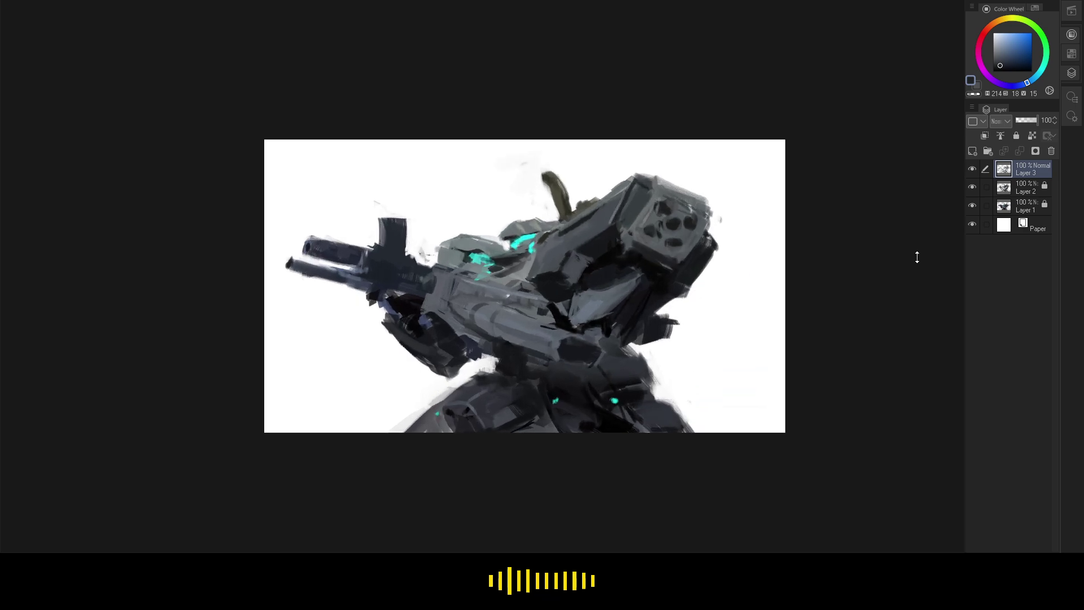
- Change the Paper layer's colour from white to a dark red
click(1004, 226)
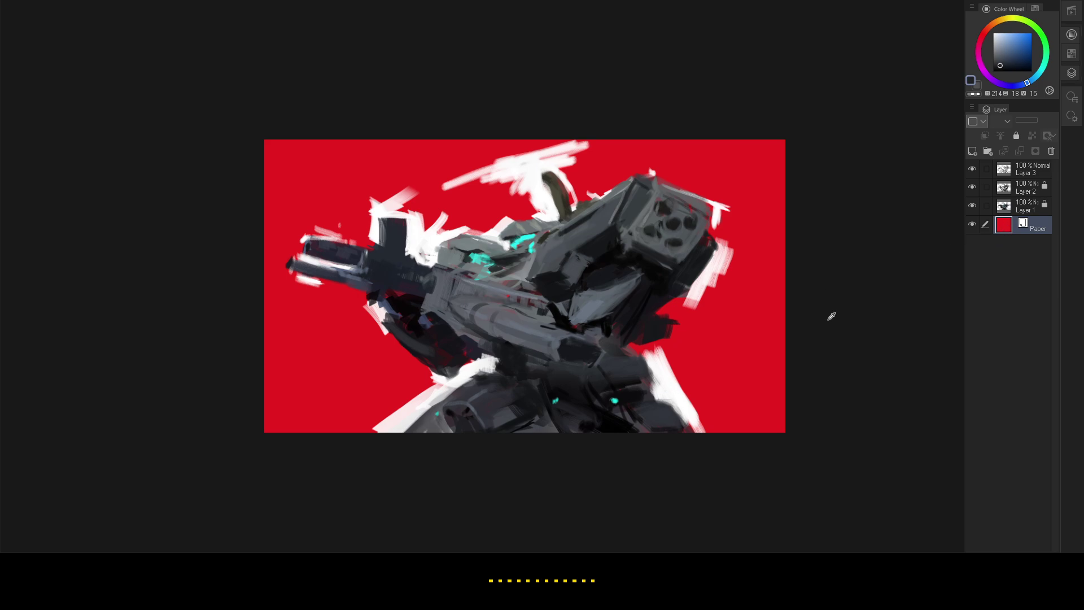
click(987, 247)
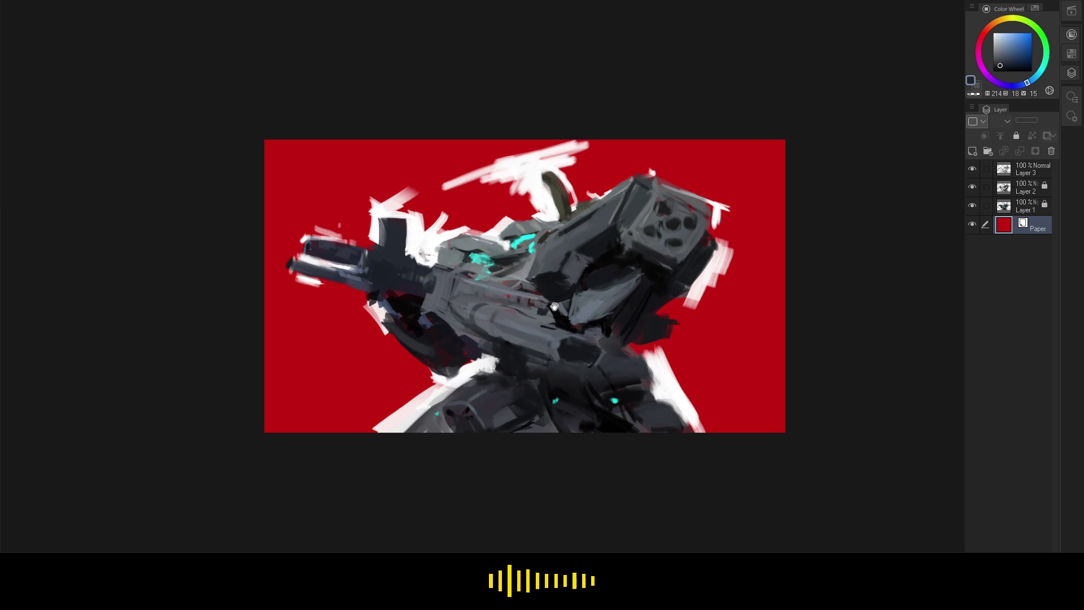
drag(612, 234, 551, 302)
mouse_move(659, 290)
mouse_down()
mouse_move(587, 290)
mouse_move(677, 289)
mouse_up()
drag(580, 373, 601, 277)
scroll(595, 279, down, 5)
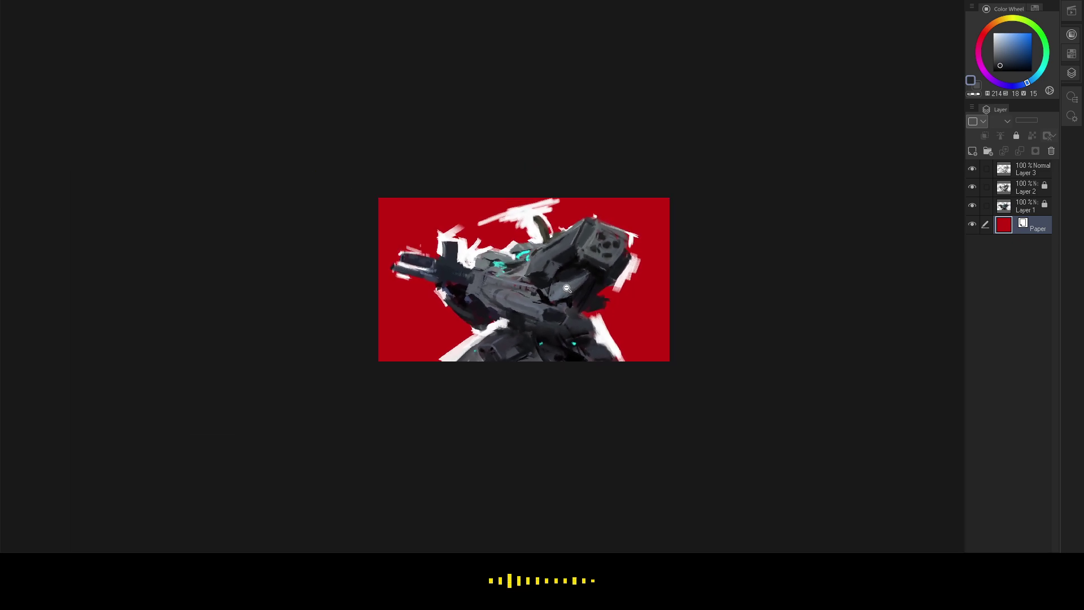
scroll(720, 229, up, 3)
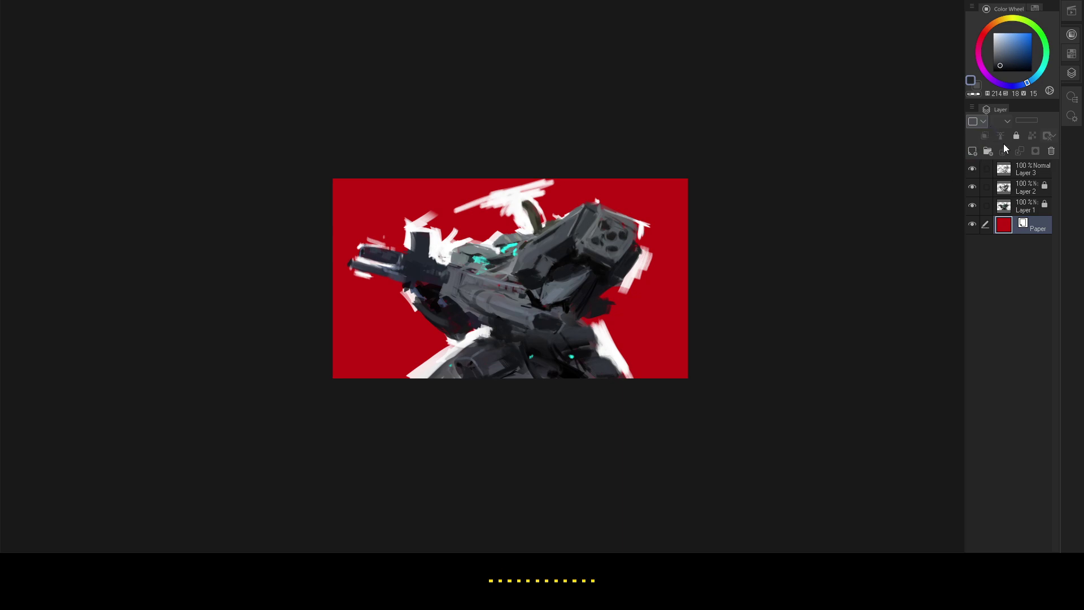
- Group Layer 1, Layer 2 and Layer 3 into a folder and add a layer mask to it
click(1023, 205)
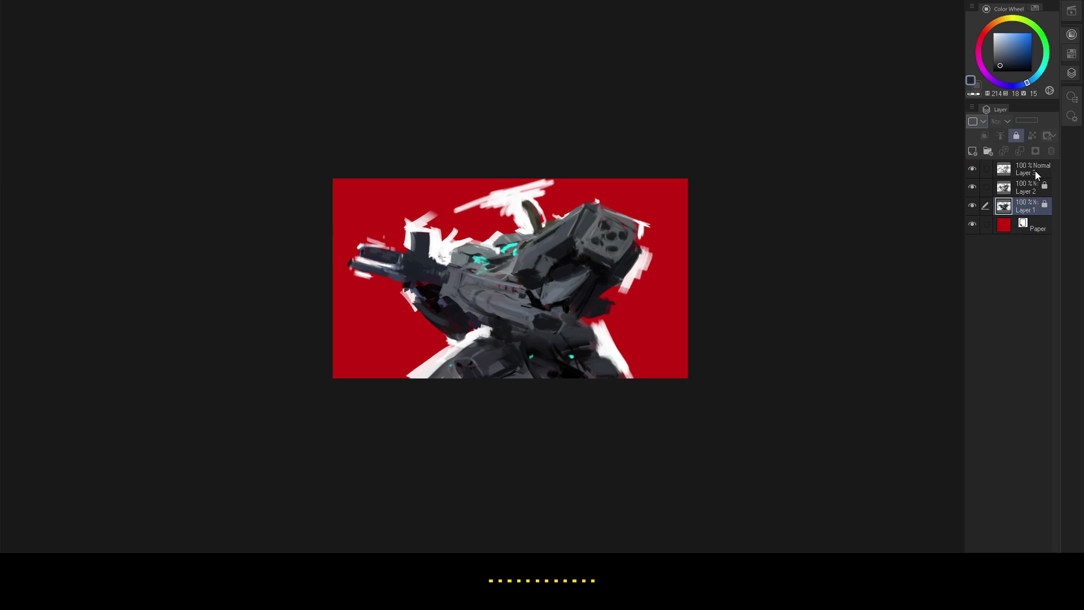
click(1035, 172)
shift+click(1029, 202)
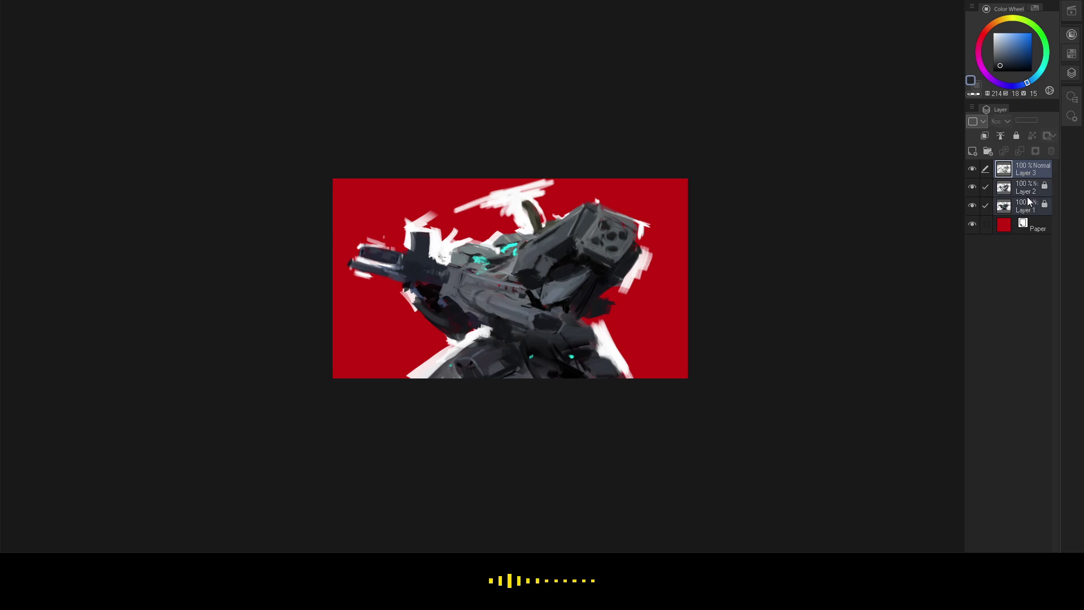
key(ctrl+g)
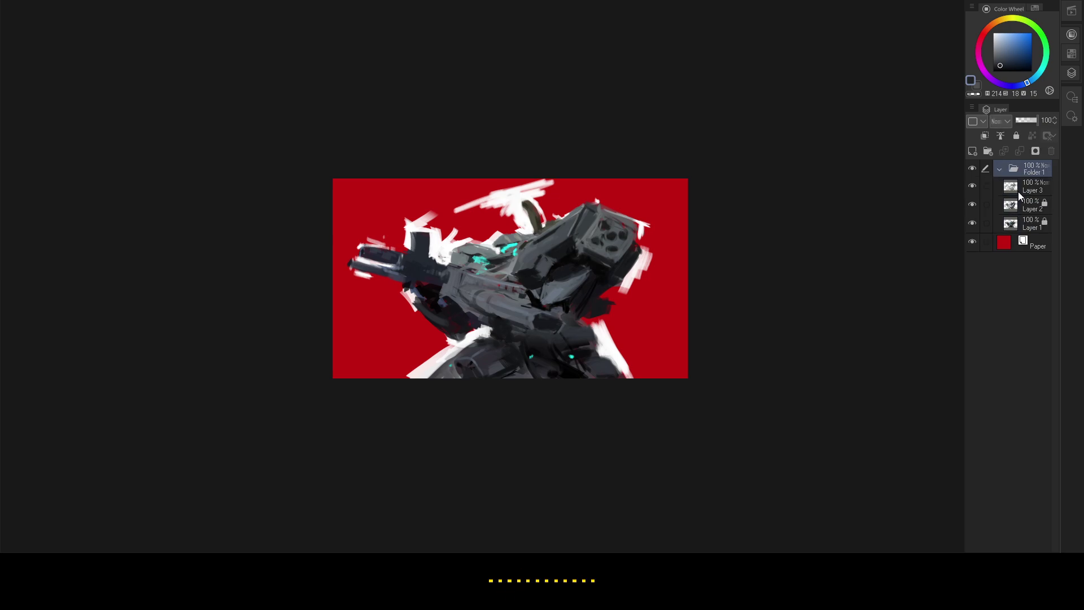
click(1037, 151)
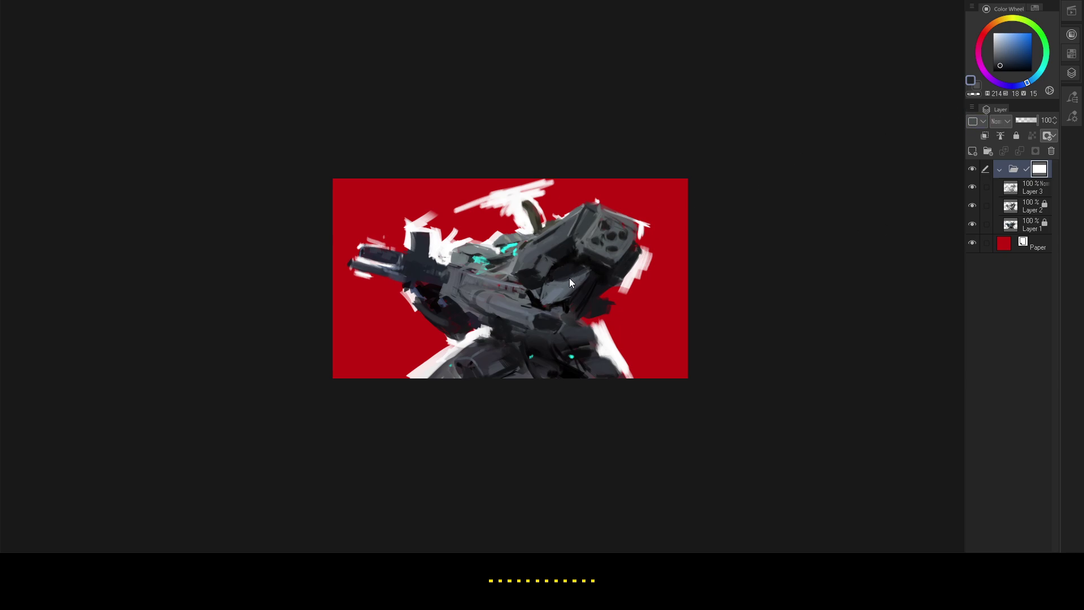
- Choose the Eraser and mask out the white strokes along the upper edge of the mech's thigh below the rifle arm
click(603, 282)
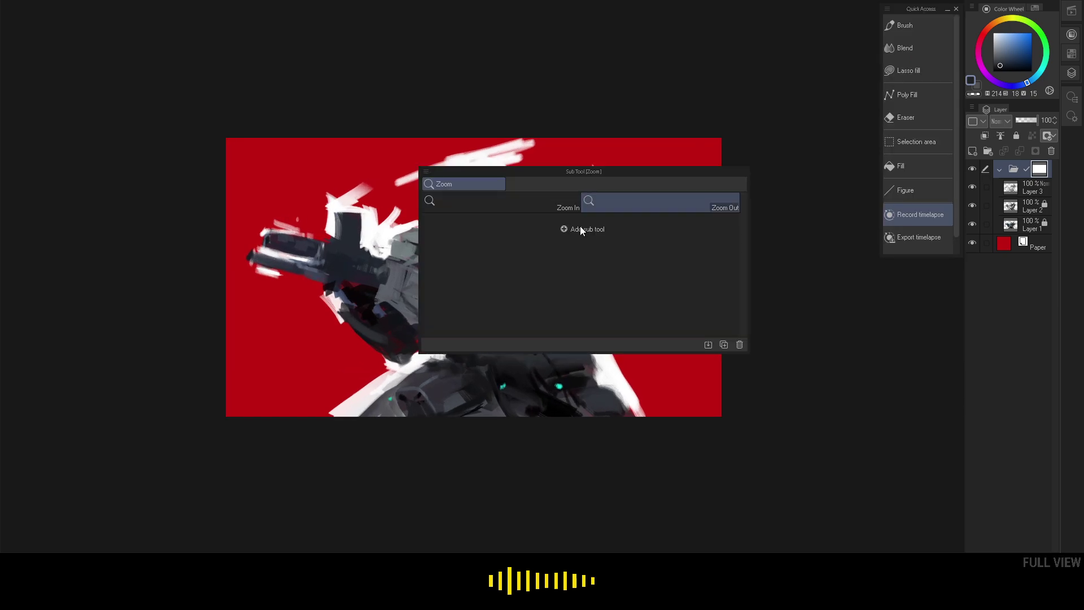
key(e)
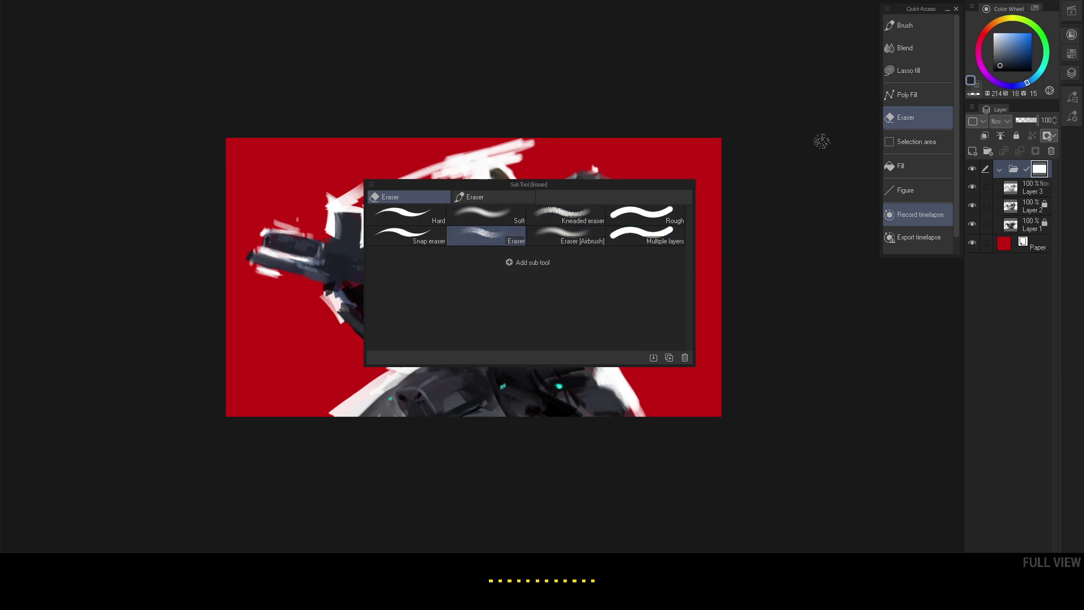
key(Escape)
drag(610, 345, 614, 367)
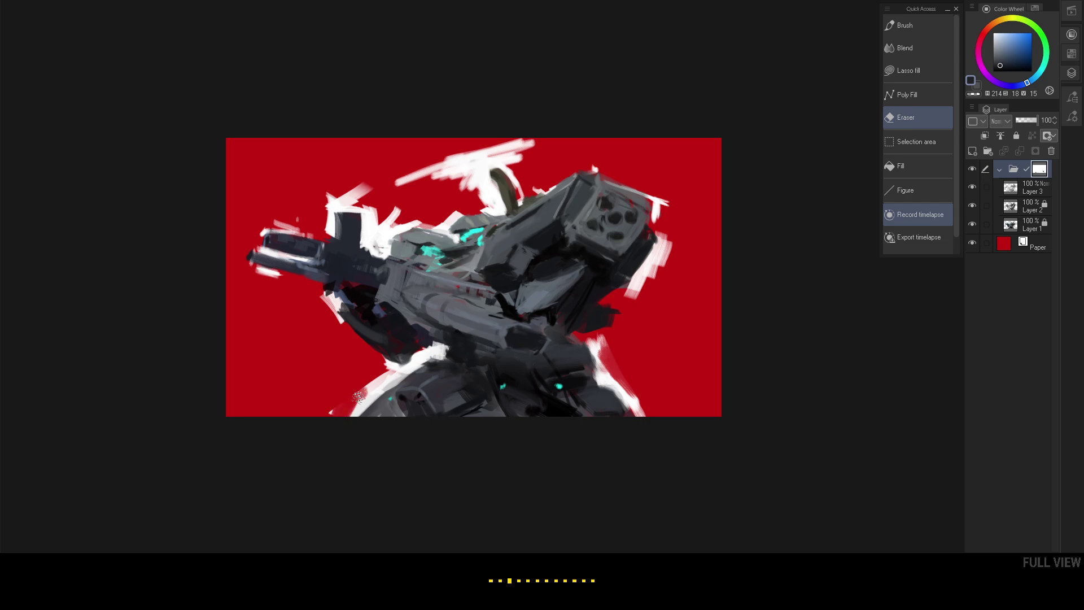
mouse_move(358, 396)
mouse_down()
mouse_move(388, 368)
mouse_move(429, 356)
mouse_move(374, 393)
mouse_move(421, 360)
mouse_up()
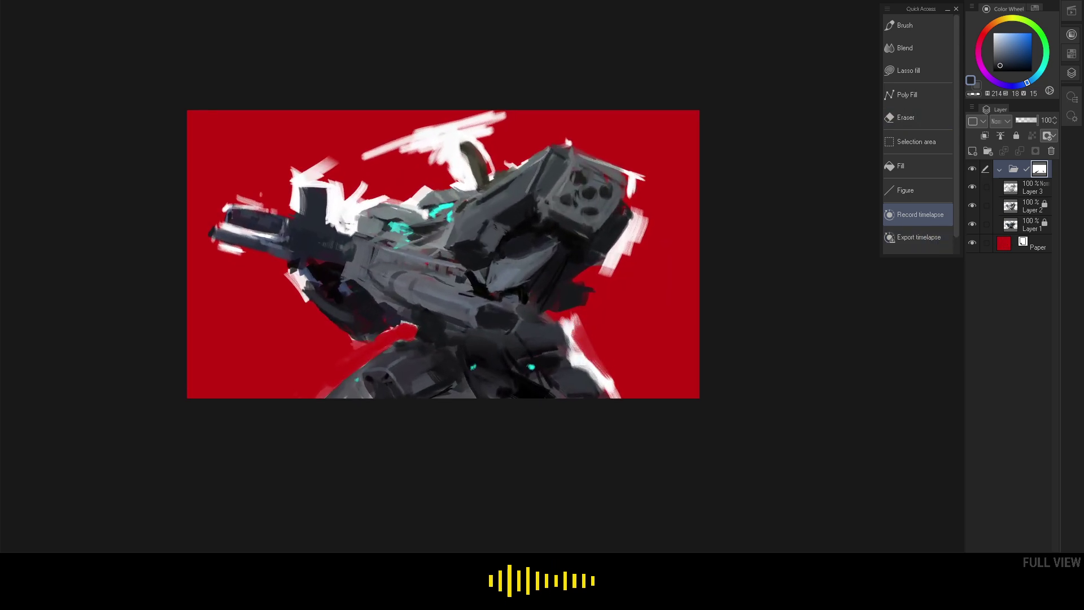
- Mask out the white strokes along the outer edge of the waist and leg below the missile pod
key(e)
drag(575, 331, 576, 329)
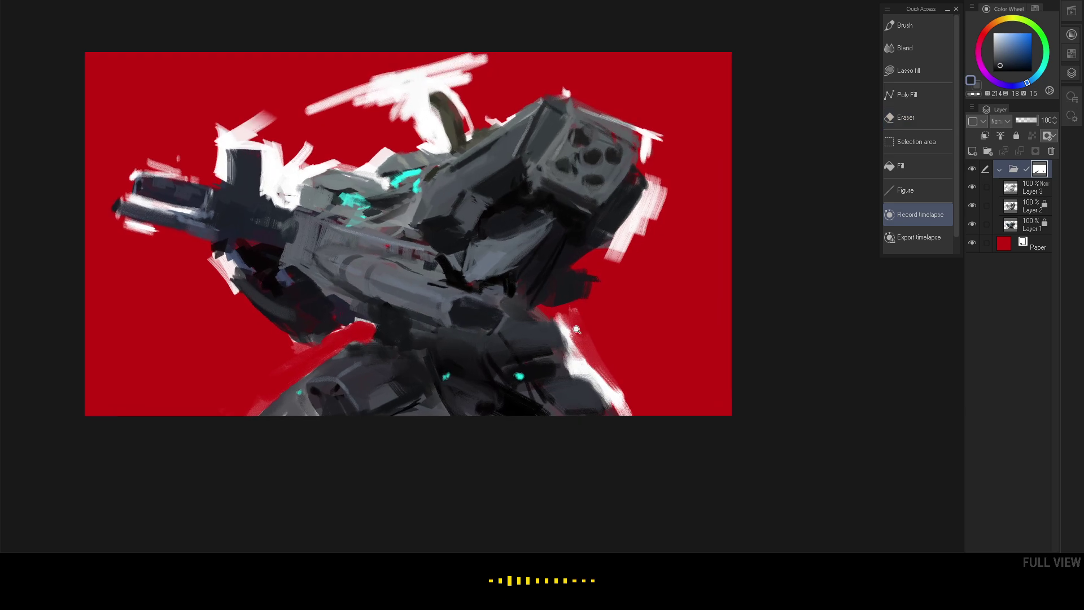
scroll(577, 324, down, 2)
scroll(570, 323, up, 1)
key(e)
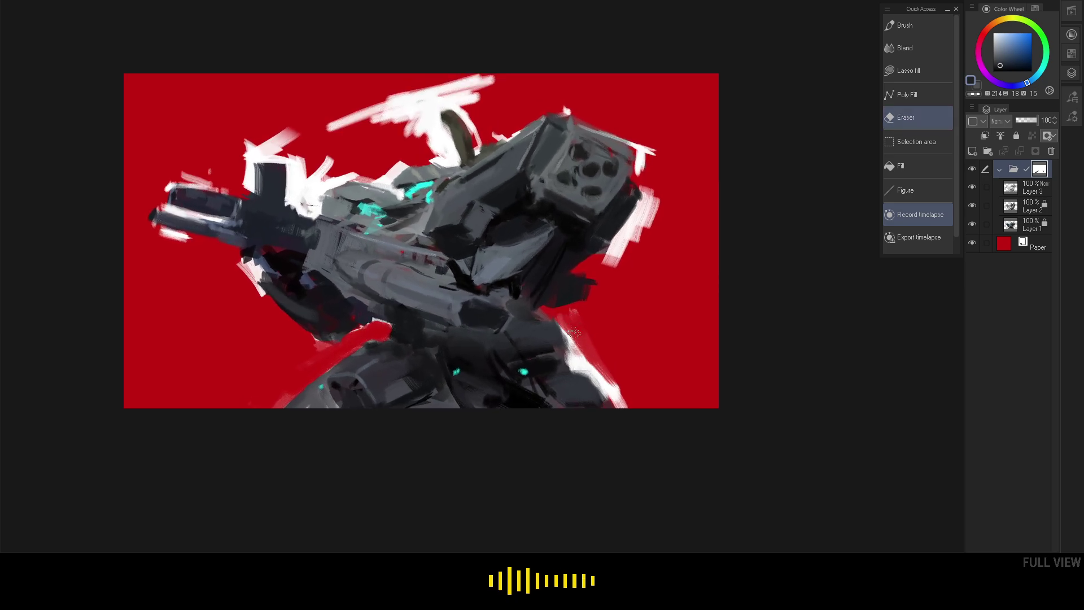
drag(571, 331, 575, 353)
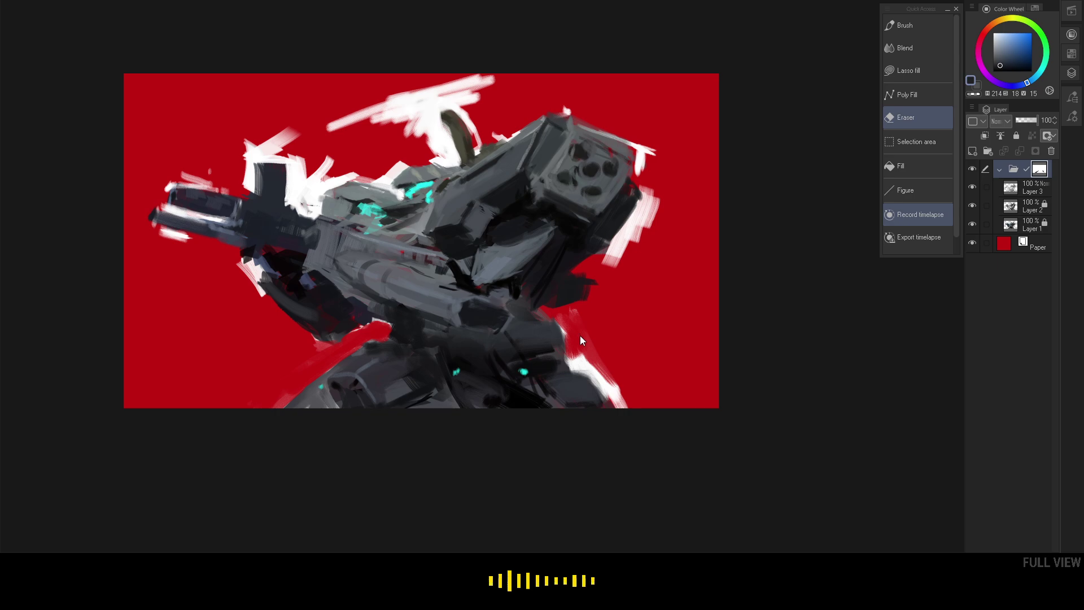
mouse_move(572, 336)
mouse_down()
mouse_move(584, 354)
mouse_move(574, 352)
mouse_move(577, 366)
mouse_move(604, 373)
mouse_move(619, 404)
mouse_up()
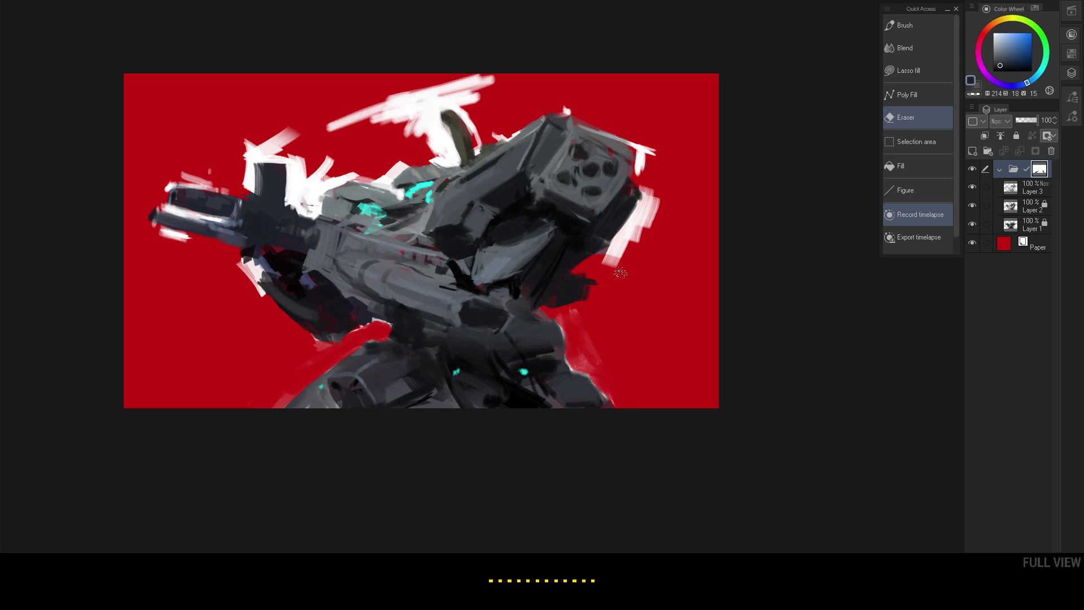
- Mask out the white strokes around the missile pod's outer side and top edge, redoing the stroke along its upper corner
mouse_move(636, 232)
mouse_down()
mouse_move(665, 198)
mouse_move(598, 254)
mouse_move(640, 204)
mouse_move(644, 219)
mouse_move(615, 268)
mouse_move(672, 211)
mouse_move(629, 252)
mouse_move(651, 201)
mouse_move(637, 217)
mouse_up()
mouse_move(653, 157)
mouse_down()
mouse_move(641, 167)
mouse_move(643, 148)
mouse_up()
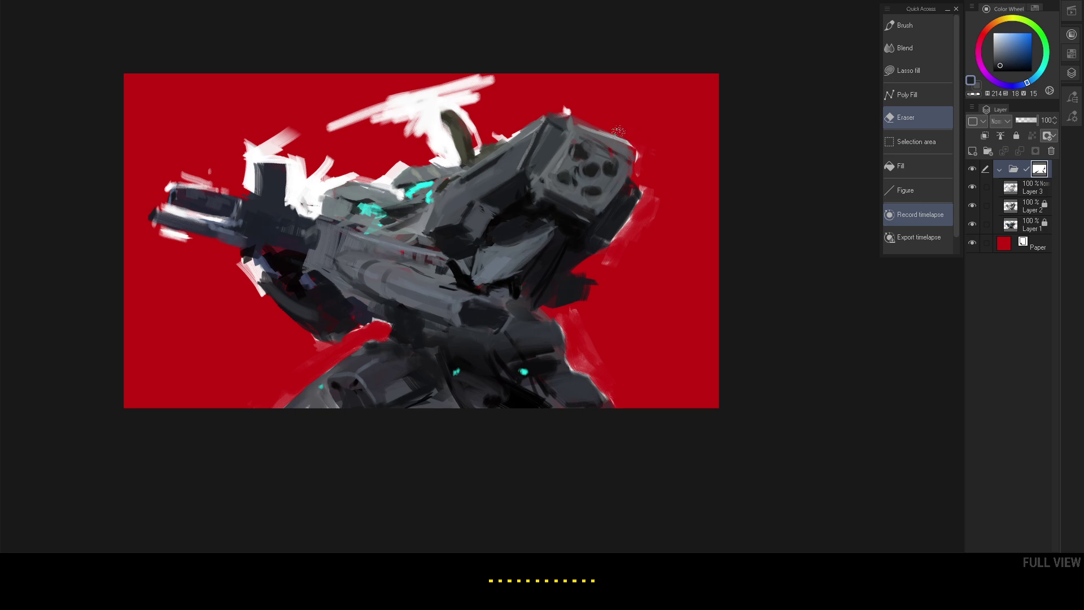
key(ctrl+z)
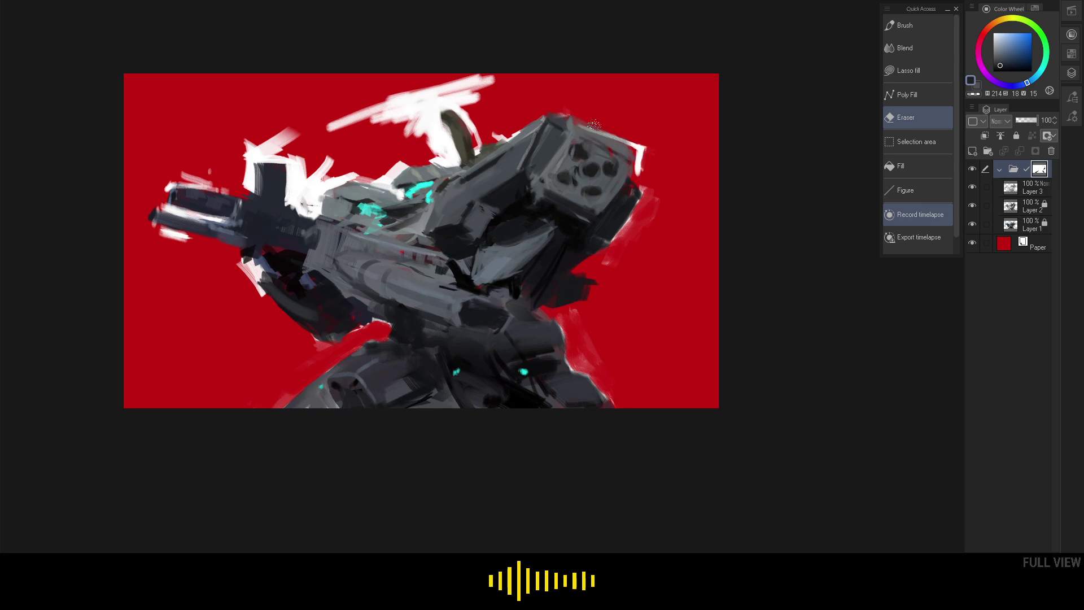
mouse_move(594, 127)
mouse_down()
mouse_move(643, 140)
mouse_move(624, 143)
mouse_move(646, 152)
mouse_up()
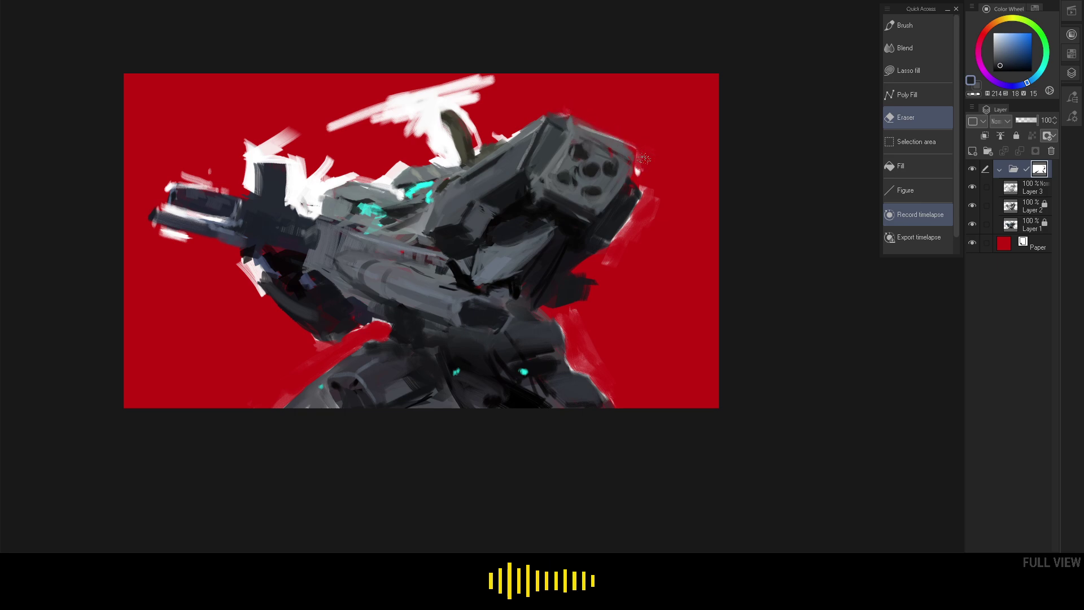
- Mask out the white strokes beside the hand and beneath the rifle barrel
drag(463, 160, 606, 156)
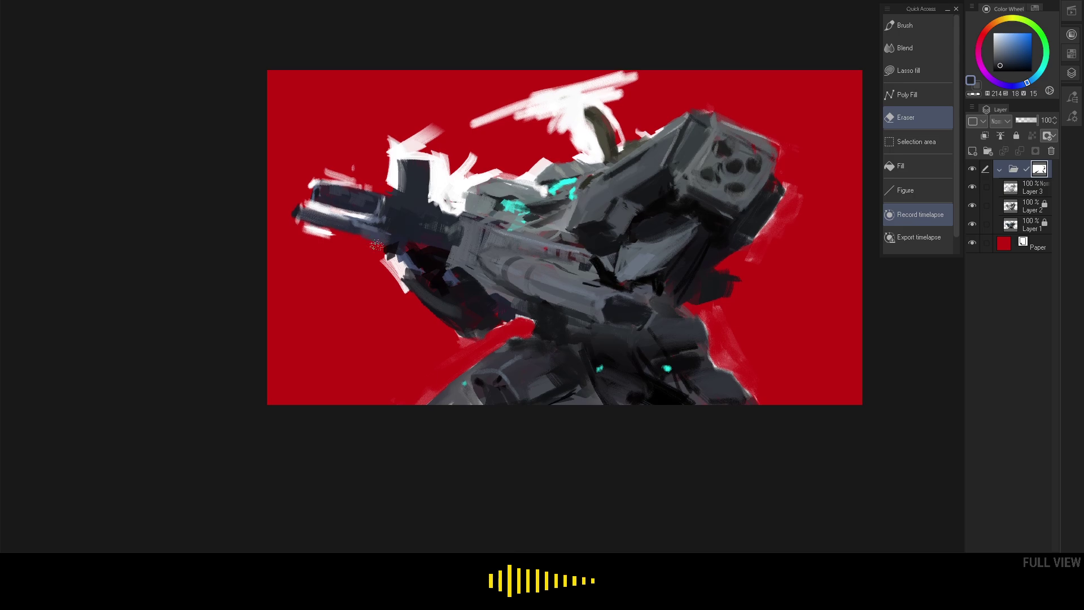
drag(388, 268, 400, 286)
mouse_move(307, 231)
mouse_down()
mouse_move(329, 239)
mouse_move(314, 234)
mouse_up()
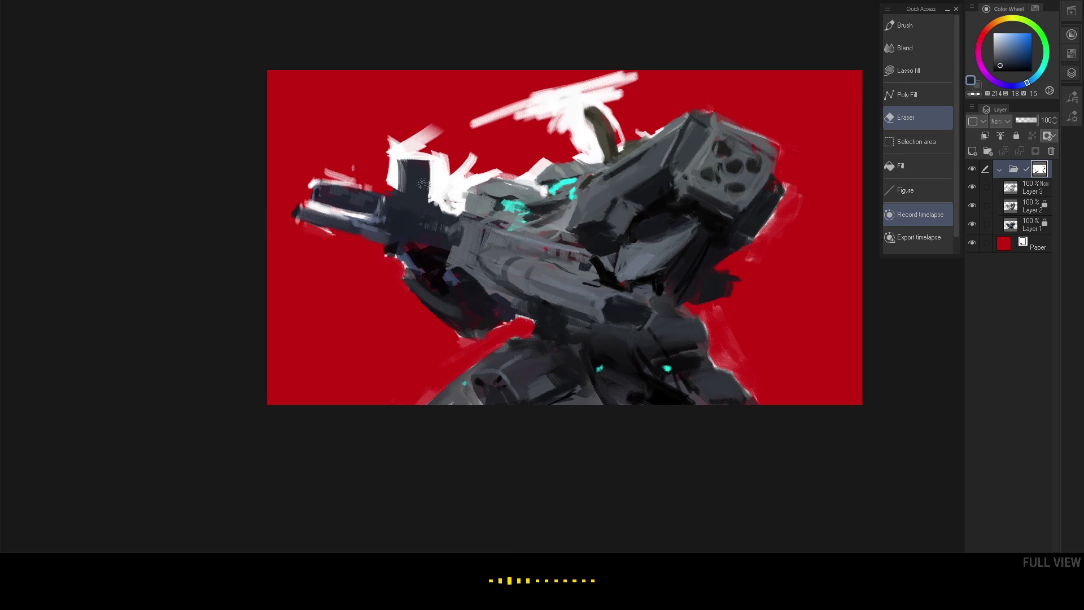
- Try to mask out the white strokes around the rifle's upright sight, testing other eraser sub tools
mouse_move(394, 158)
mouse_down()
mouse_move(422, 118)
mouse_move(443, 141)
mouse_move(396, 149)
mouse_move(416, 152)
mouse_move(406, 153)
mouse_move(414, 136)
mouse_move(445, 145)
mouse_move(438, 180)
mouse_up()
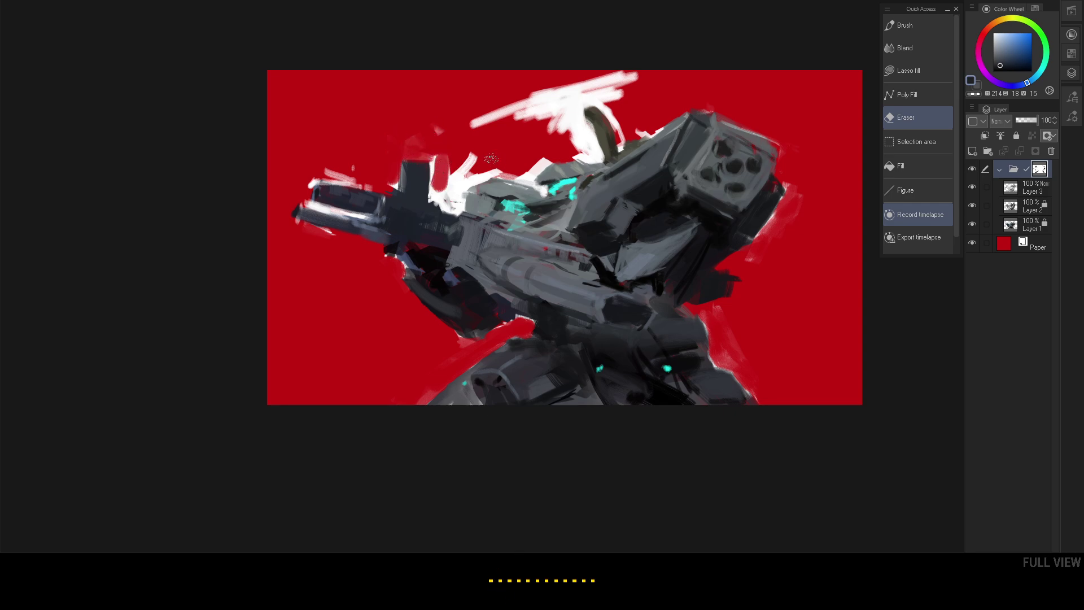
key(e)
click(616, 114)
key(shift+e)
mouse_move(334, 212)
mouse_down()
mouse_move(305, 195)
mouse_move(373, 222)
mouse_up()
key(e)
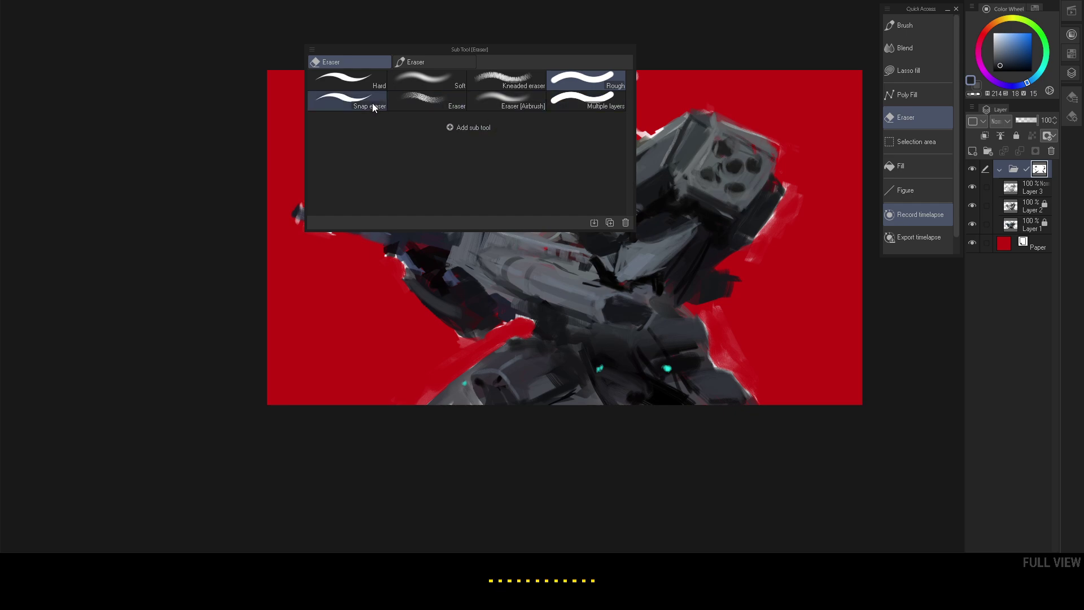
click(622, 79)
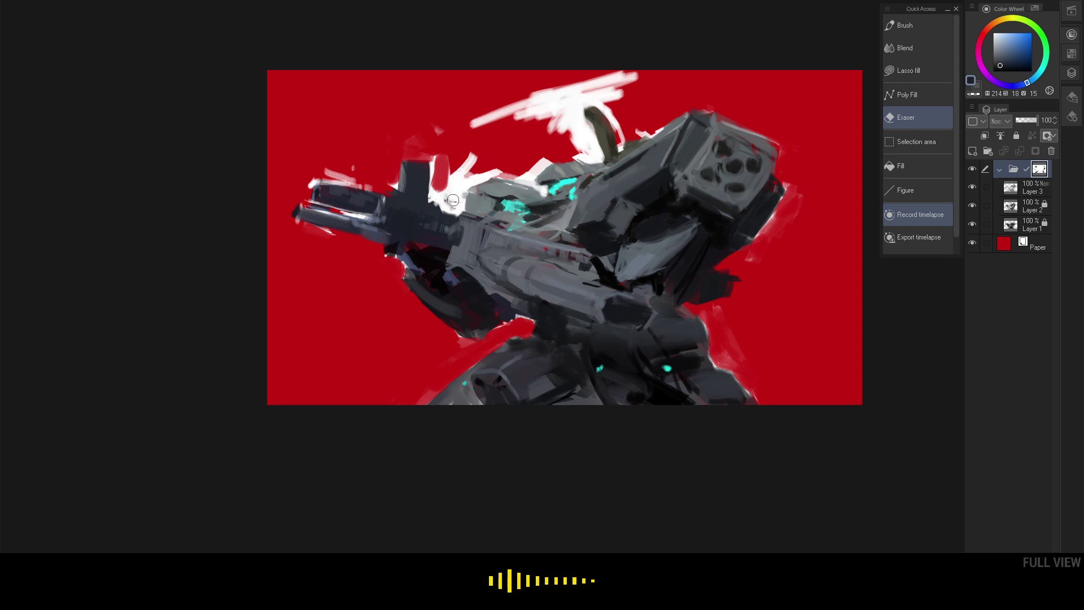
drag(448, 201, 453, 205)
- Undo the recent mask strokes around the rifle's upright sight
key(ctrl+z)
key(ctrl+z)
key(ctrl+z)
key(ctrl+z)
key(ctrl+z)
key(ctrl+z)
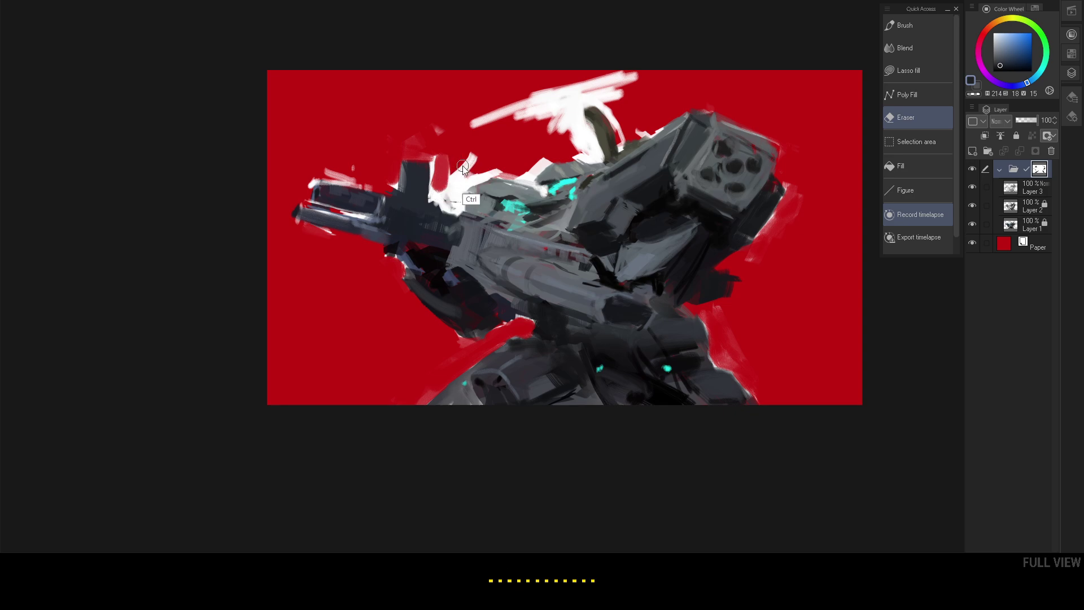
key(ctrl+z)
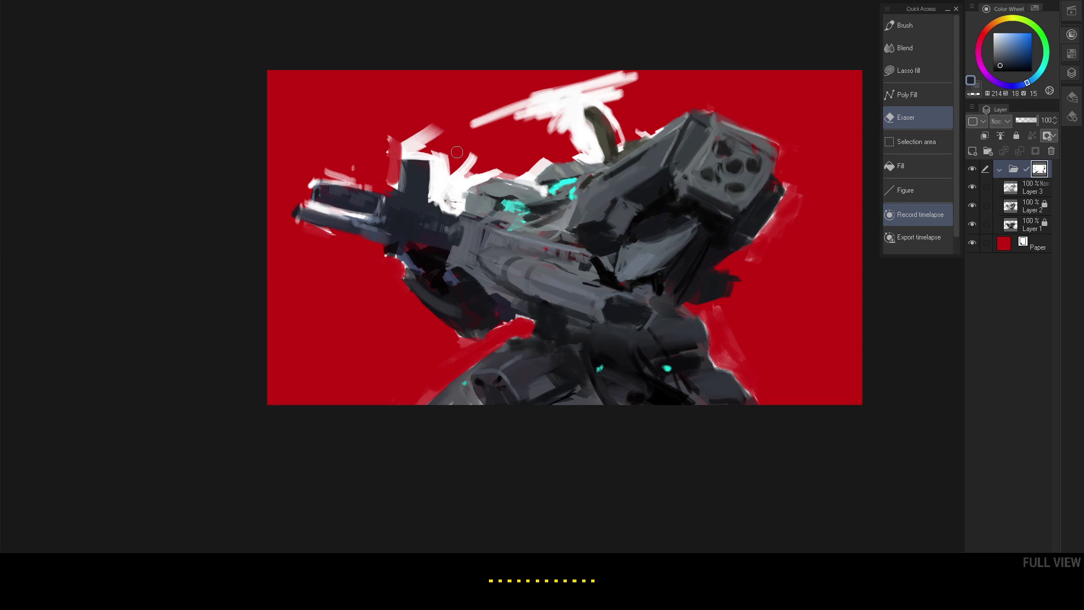
- Choose the Hard eraser, shrink it, and mask out the white area between the rifle's upright sight and the mech's shoulder and head
key(e)
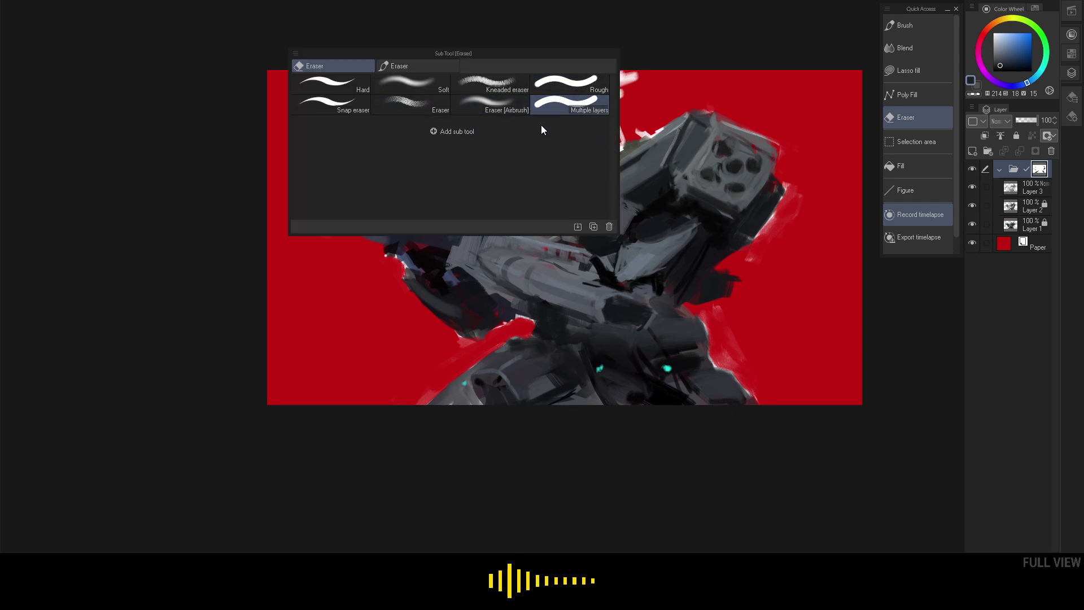
click(349, 89)
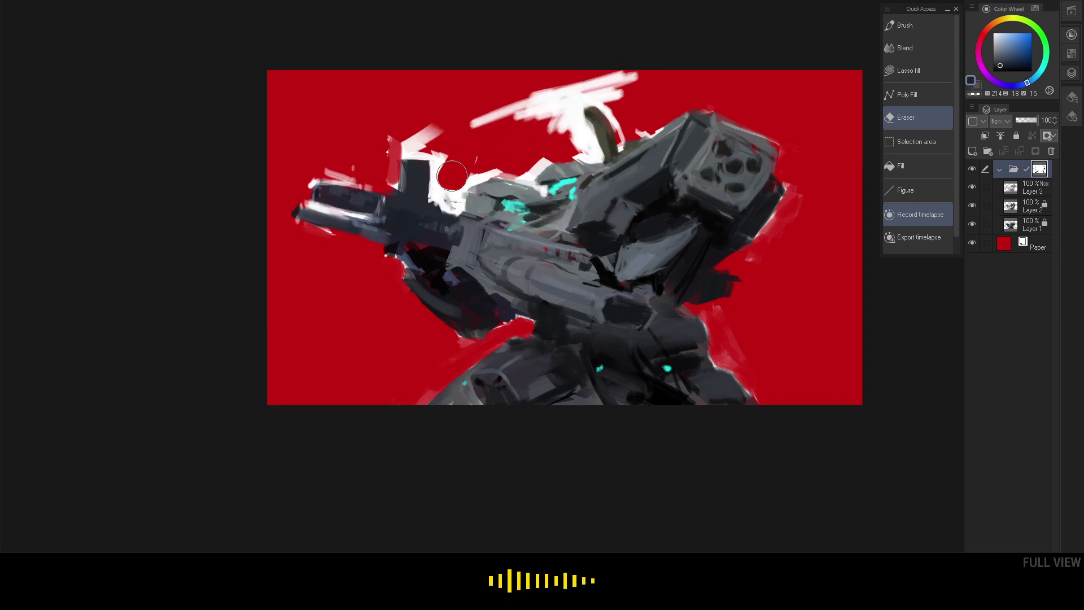
key([)
key([)
key([)
mouse_move(439, 159)
mouse_down()
mouse_move(437, 200)
mouse_move(460, 204)
mouse_move(468, 180)
mouse_move(546, 155)
mouse_move(526, 181)
mouse_move(542, 195)
mouse_move(506, 176)
mouse_move(464, 183)
mouse_move(435, 146)
mouse_move(431, 195)
mouse_up()
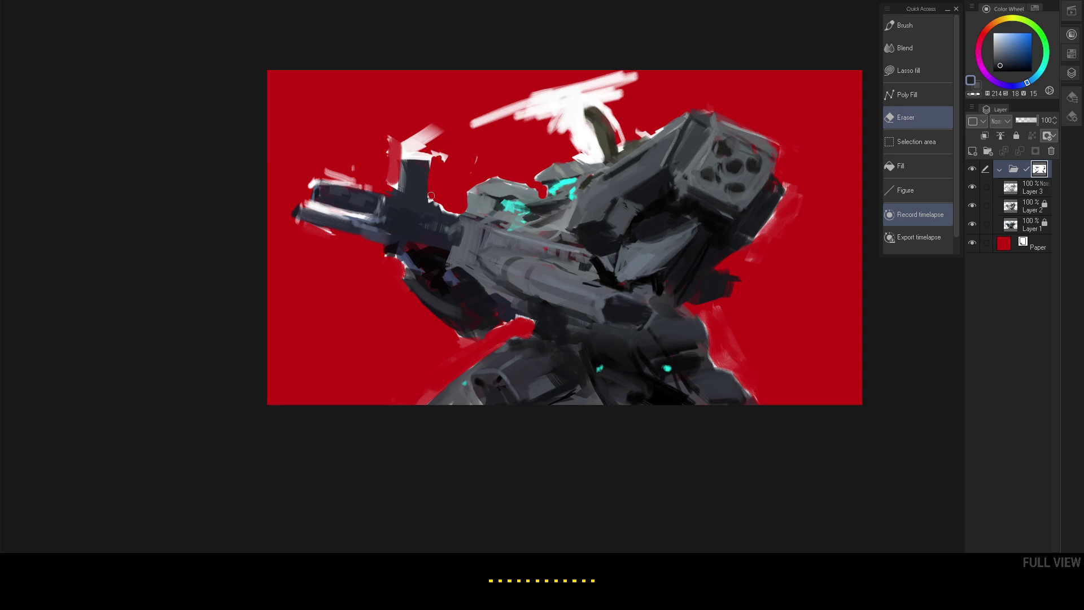
- Switch to a textured eraser and mask out the remaining white strokes above the rifle's upright sight
right_click(424, 132)
click(385, 83)
click(692, 34)
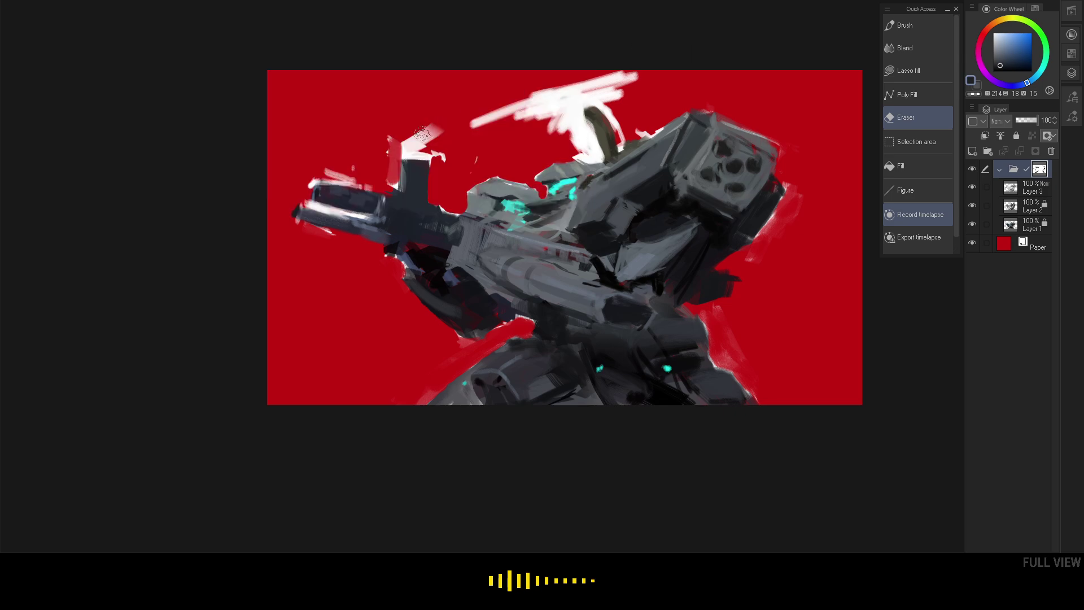
mouse_move(422, 133)
mouse_down()
mouse_move(391, 155)
mouse_move(439, 154)
mouse_move(407, 151)
mouse_move(431, 154)
mouse_move(430, 123)
mouse_up()
drag(610, 167, 595, 168)
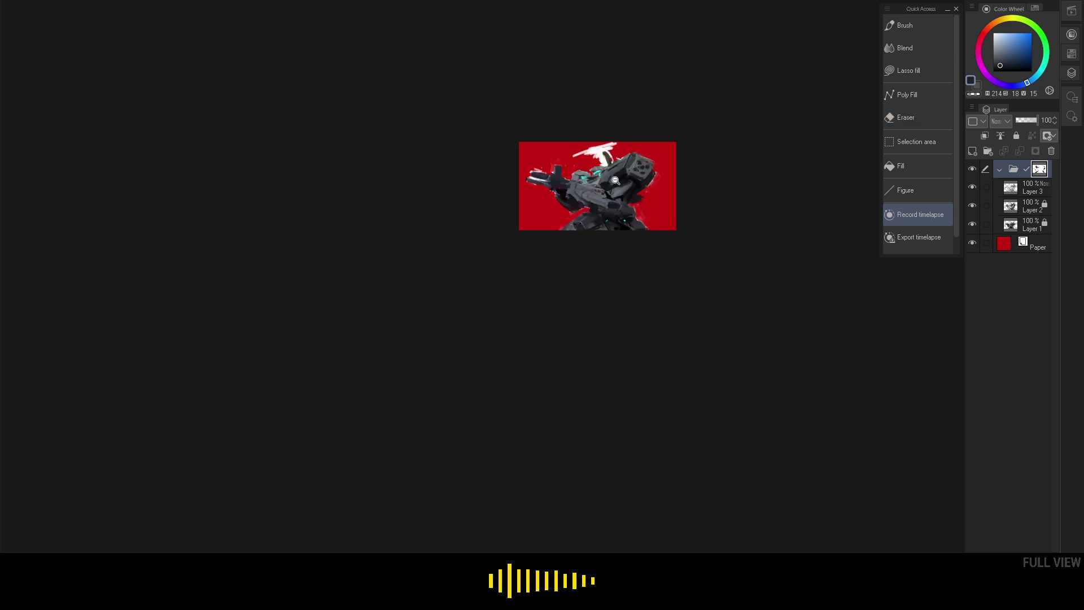
- Set the Paper layer's colour to dark red, hex 780000
scroll(616, 181, up, 2)
key(e)
key(h)
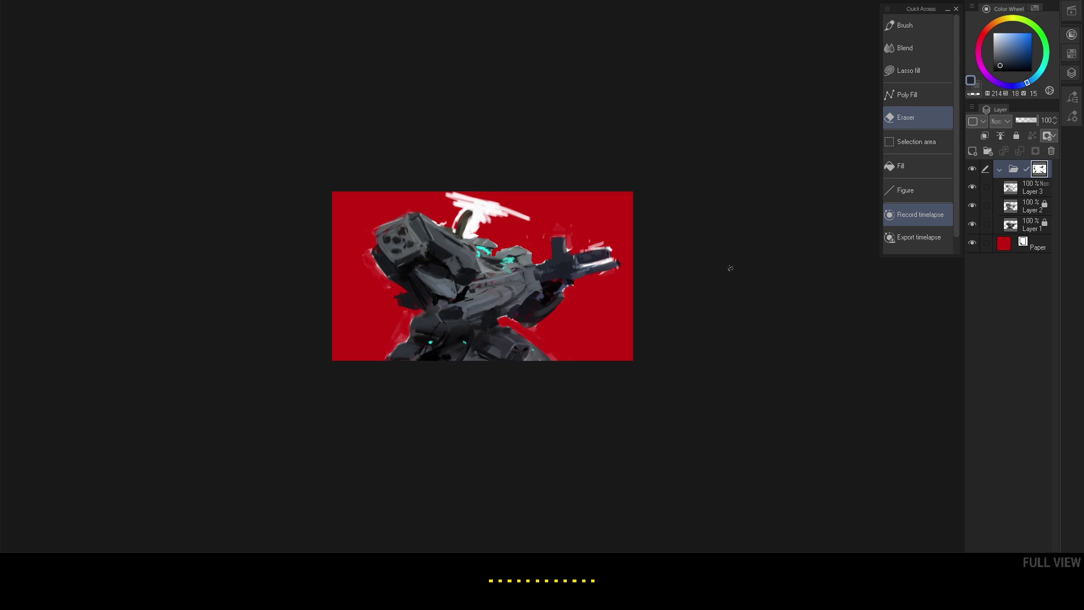
key(slash)
drag(545, 295, 564, 287)
click(1005, 245)
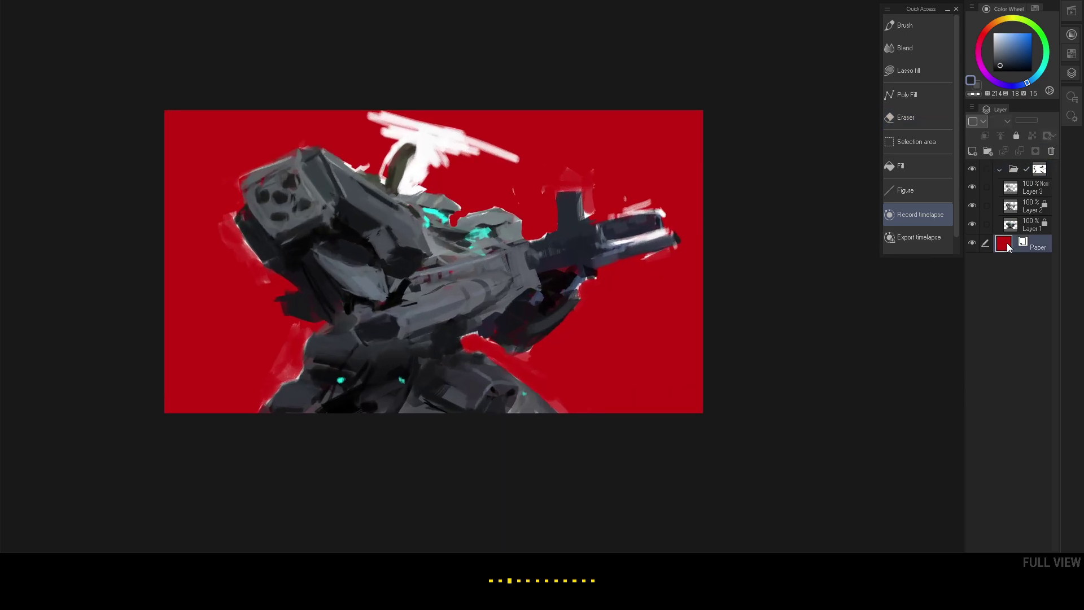
double_click(1008, 243)
drag(856, 328, 878, 354)
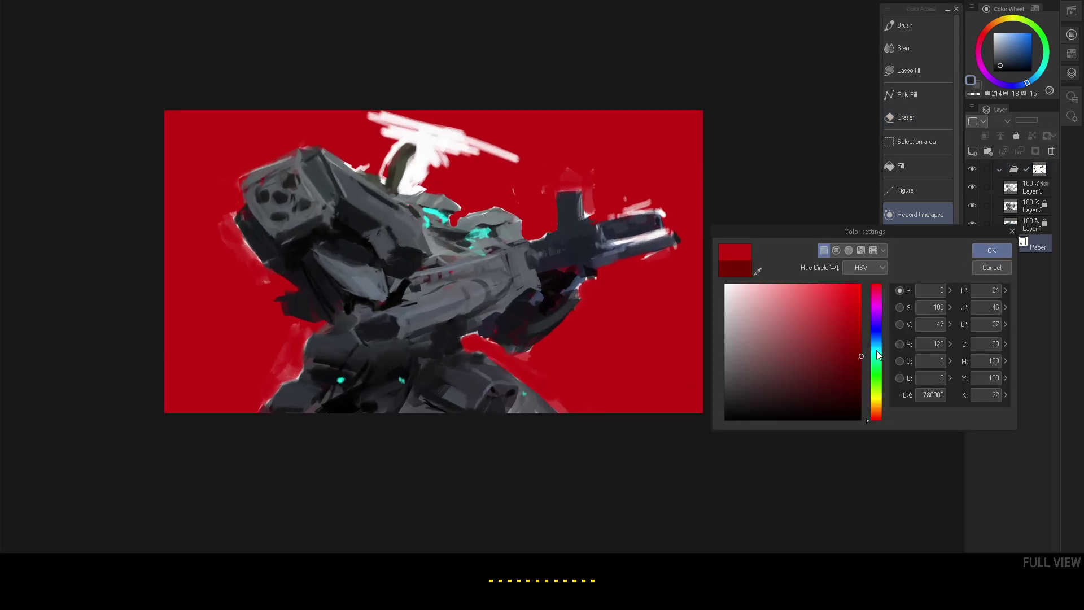
click(998, 250)
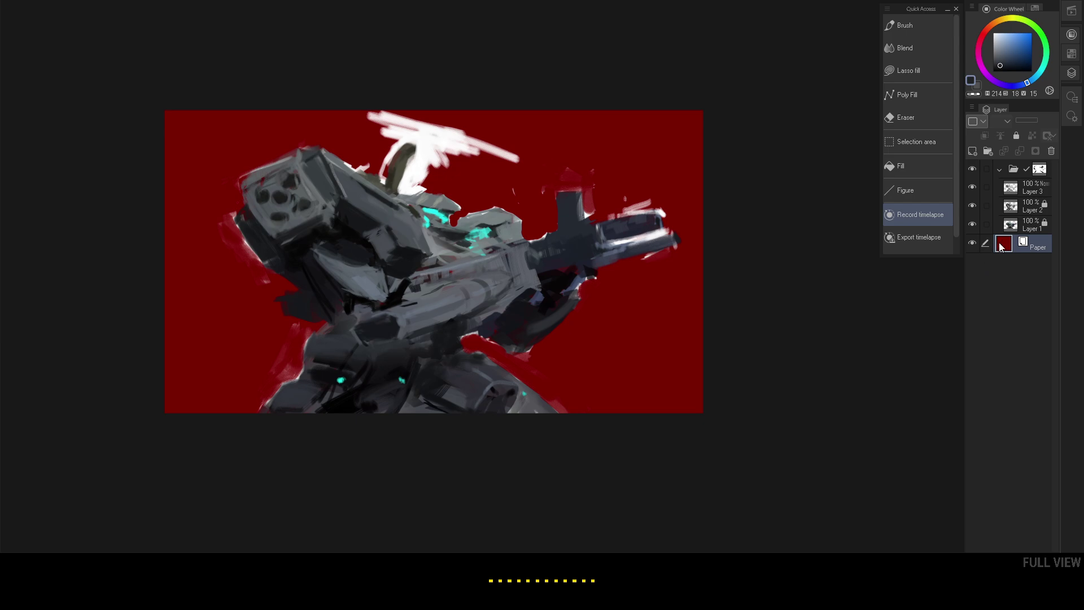
- Brighten the Paper layer's colour from dark red to a vivid red
double_click(1006, 242)
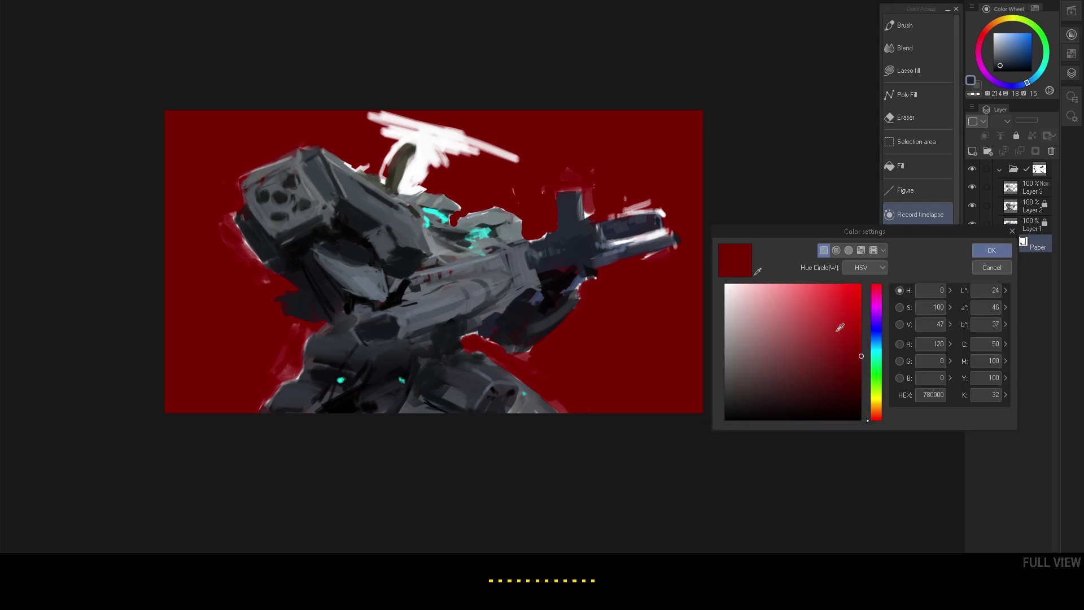
drag(862, 356, 852, 316)
click(984, 250)
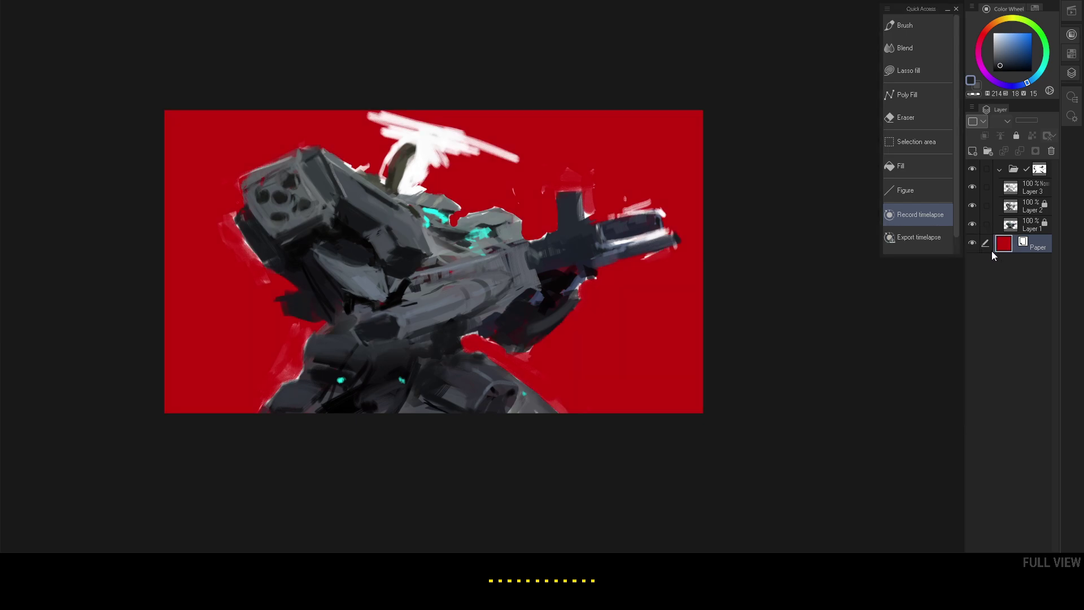
- Hide and show the Paper layer several times to compare the mech's cutout on transparency and on red
drag(785, 263, 551, 251)
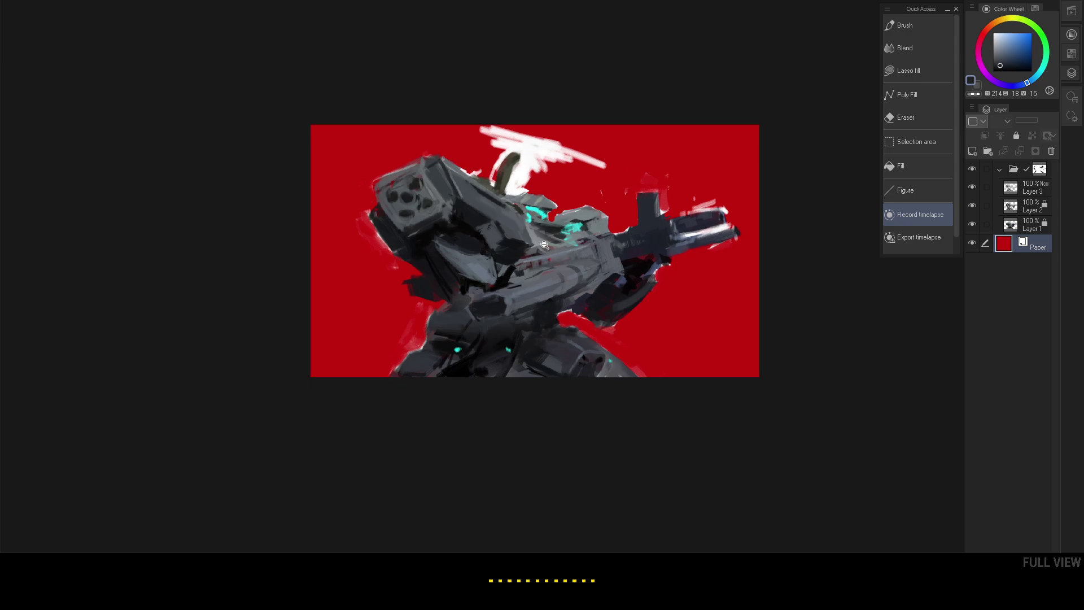
key(h)
drag(646, 193, 582, 216)
drag(581, 218, 649, 218)
click(973, 242)
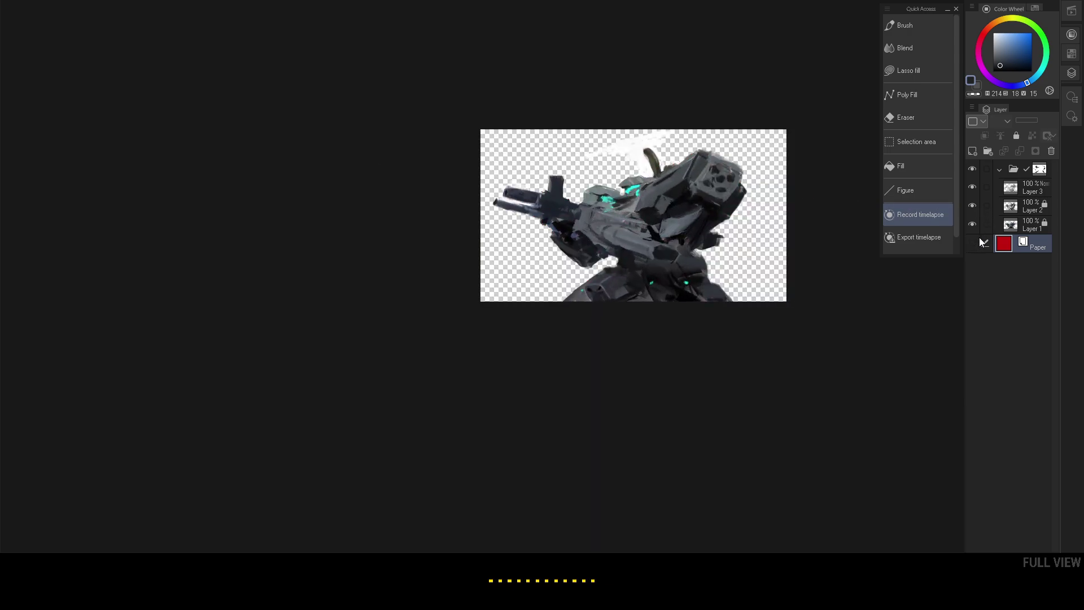
click(975, 243)
click(975, 243)
click(975, 243)
click(974, 243)
click(977, 242)
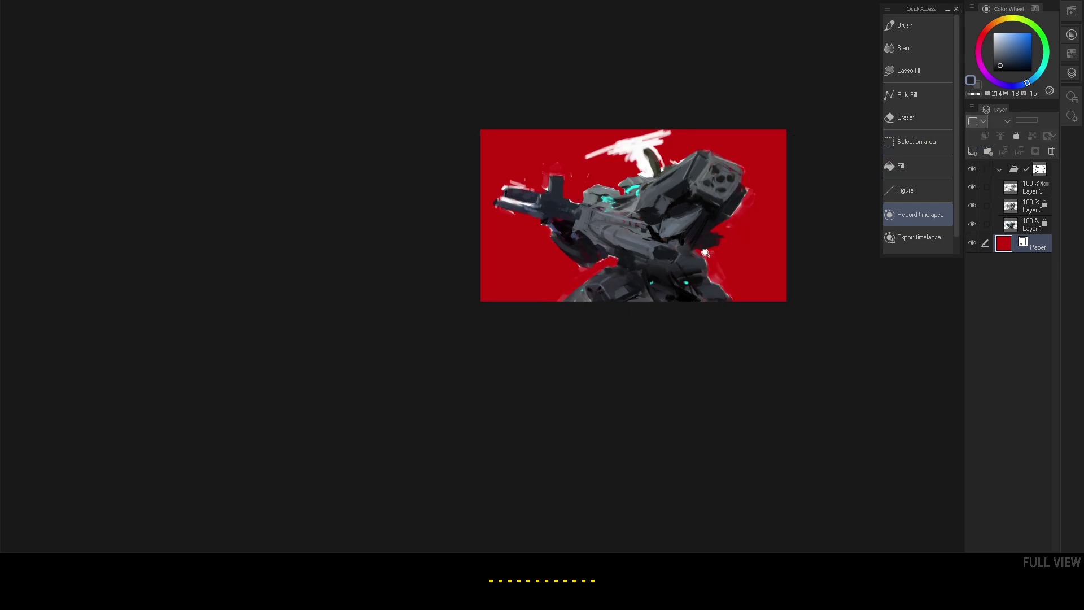
scroll(655, 266, up, 1)
drag(732, 244, 629, 263)
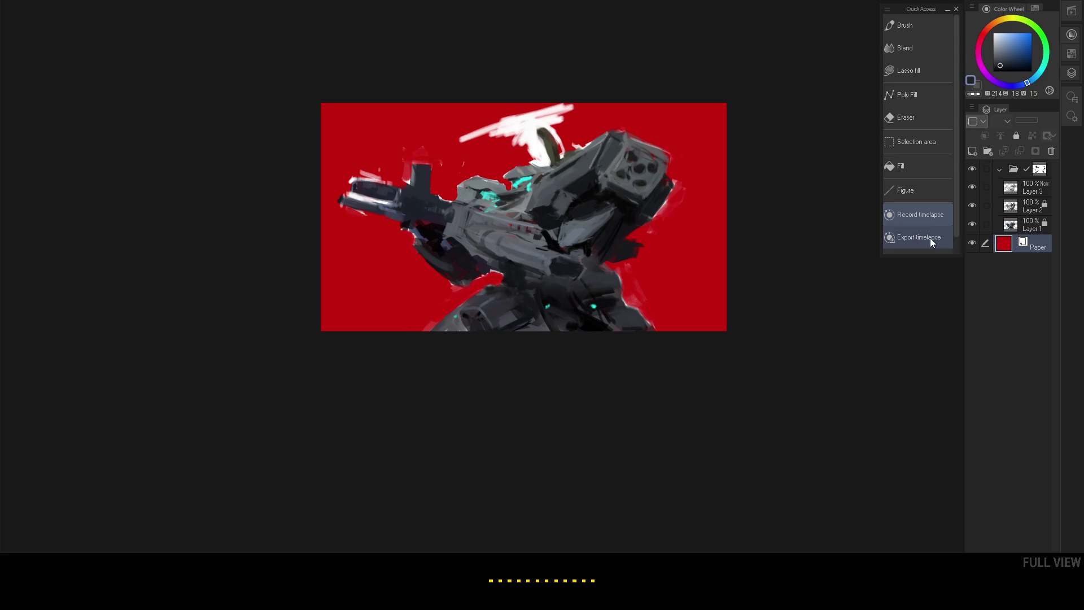
- Set the Paper layer's colour to white, hex FFFFFF
double_click(1005, 243)
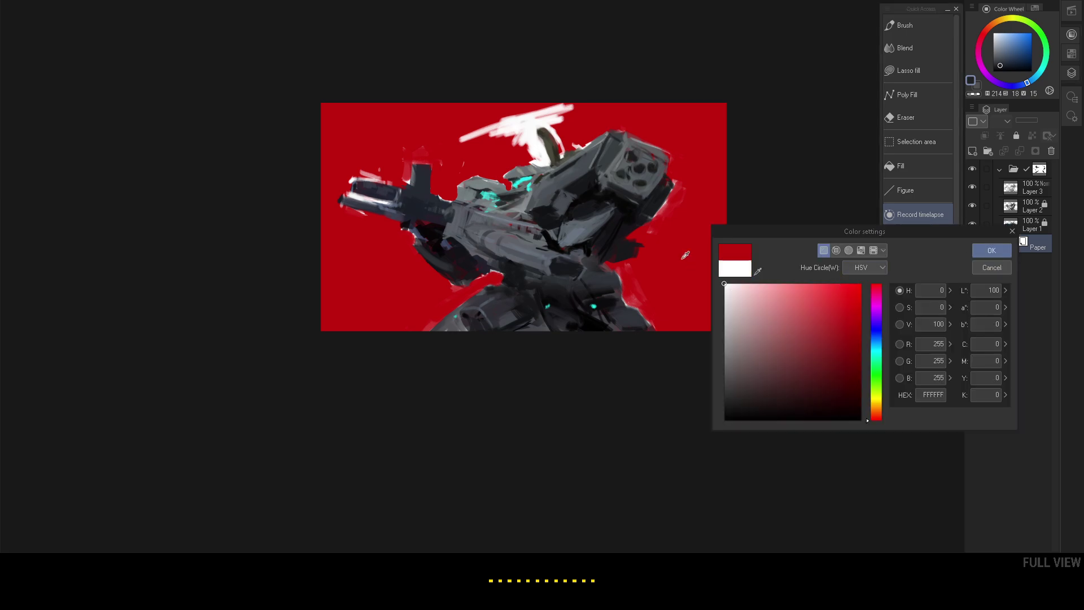
click(994, 250)
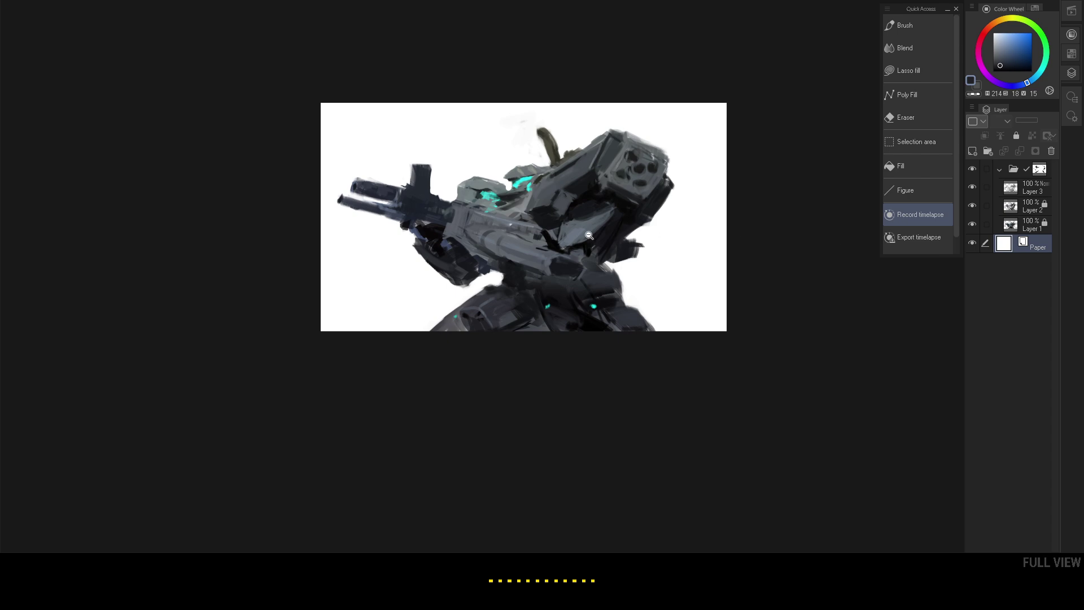
drag(644, 212, 818, 196)
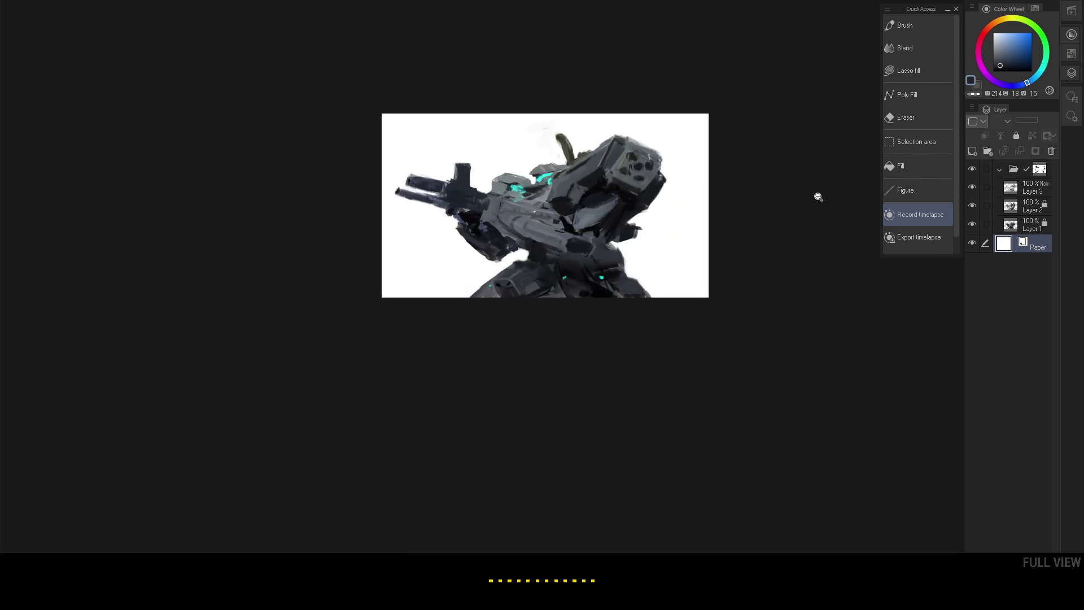
- Set the Paper layer's colour to bright red, hex DE1111
double_click(1005, 245)
double_click(1006, 248)
drag(822, 319, 861, 304)
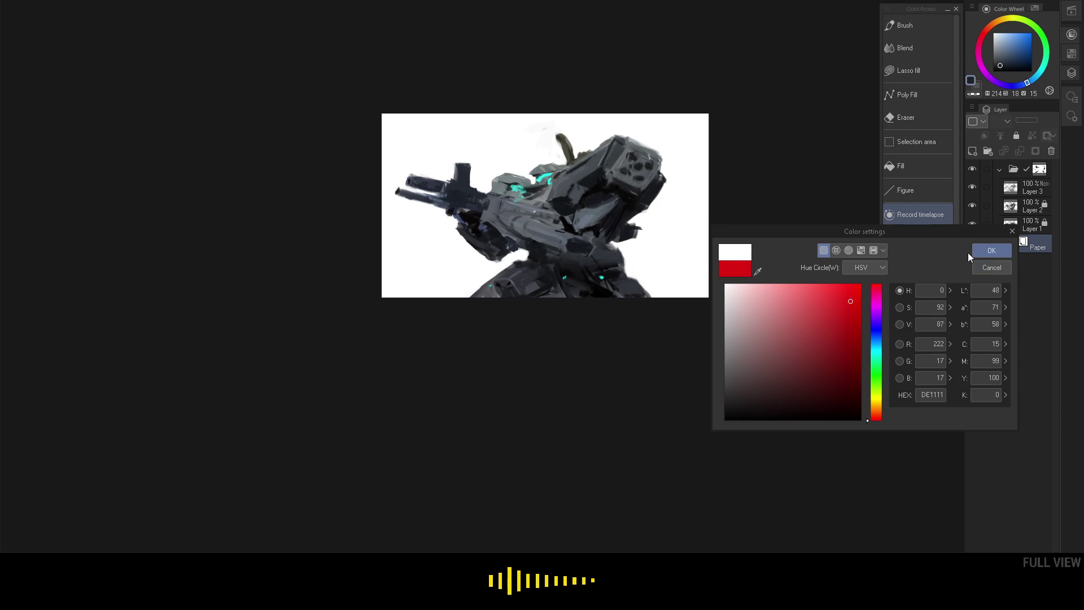
click(990, 251)
- Select the folder's layer mask and erase the white strokes around the rifle's barrels
drag(546, 183, 556, 225)
key(e)
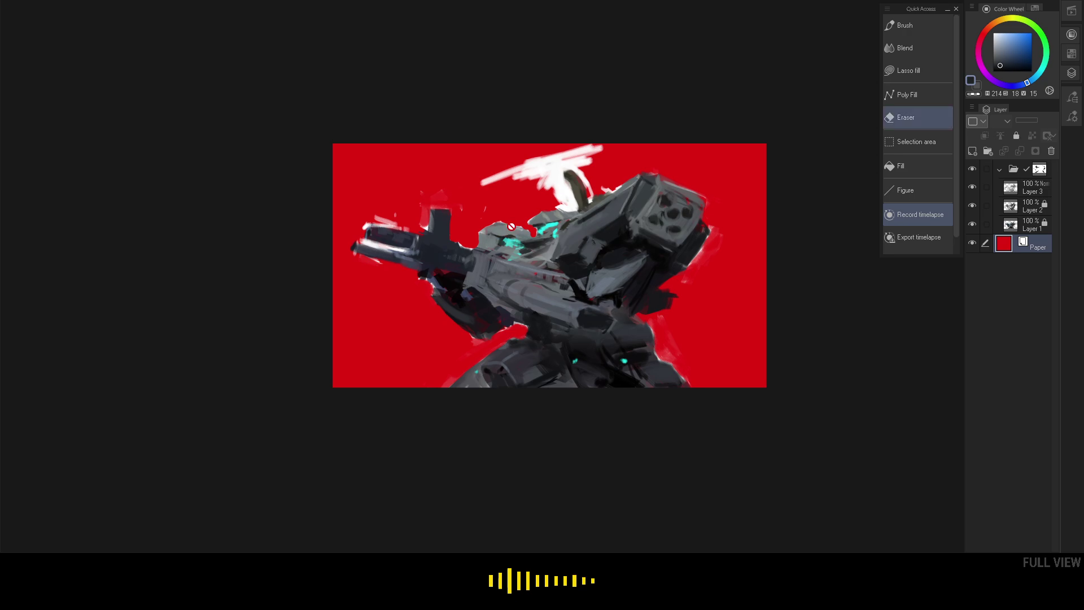
click(1041, 172)
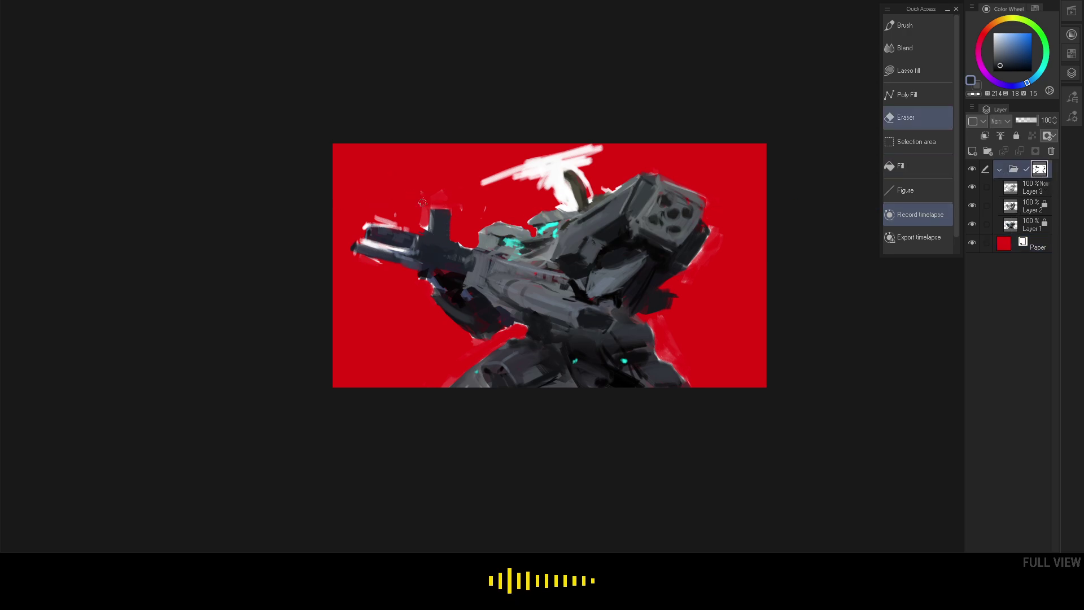
mouse_move(365, 237)
mouse_down()
mouse_move(402, 250)
mouse_move(357, 222)
mouse_move(405, 228)
mouse_up()
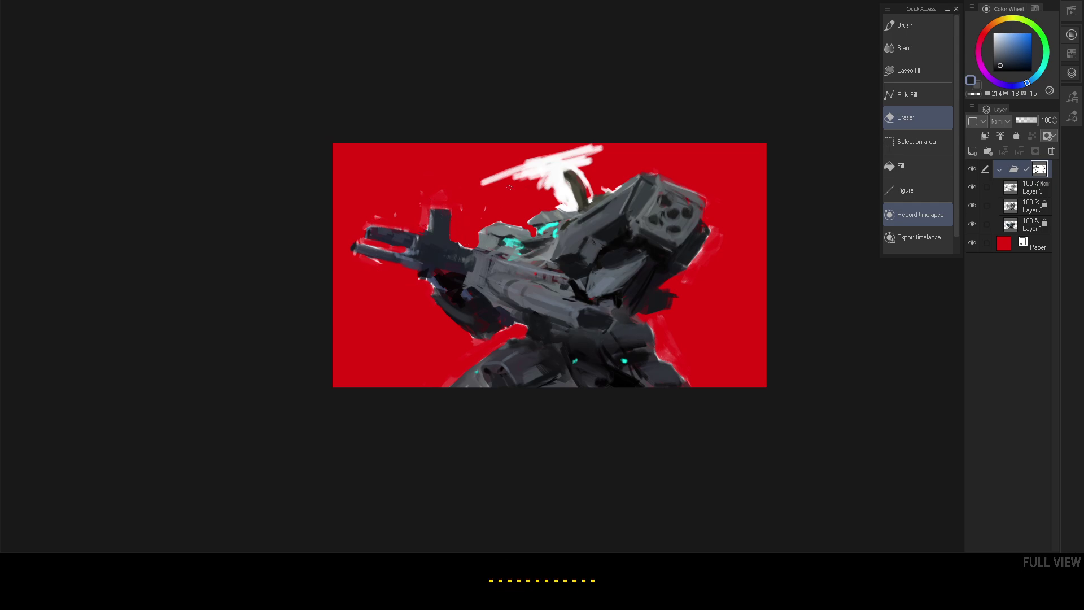
- Mask out the white scribble around the mech's curved antenna, trimming closely along its tip
mouse_move(471, 180)
mouse_down()
mouse_move(495, 168)
mouse_move(515, 143)
mouse_move(521, 164)
mouse_move(543, 127)
mouse_move(482, 160)
mouse_move(483, 193)
mouse_move(526, 178)
mouse_move(537, 146)
mouse_move(526, 181)
mouse_move(551, 181)
mouse_move(545, 175)
mouse_move(566, 209)
mouse_move(554, 172)
mouse_move(577, 206)
mouse_up()
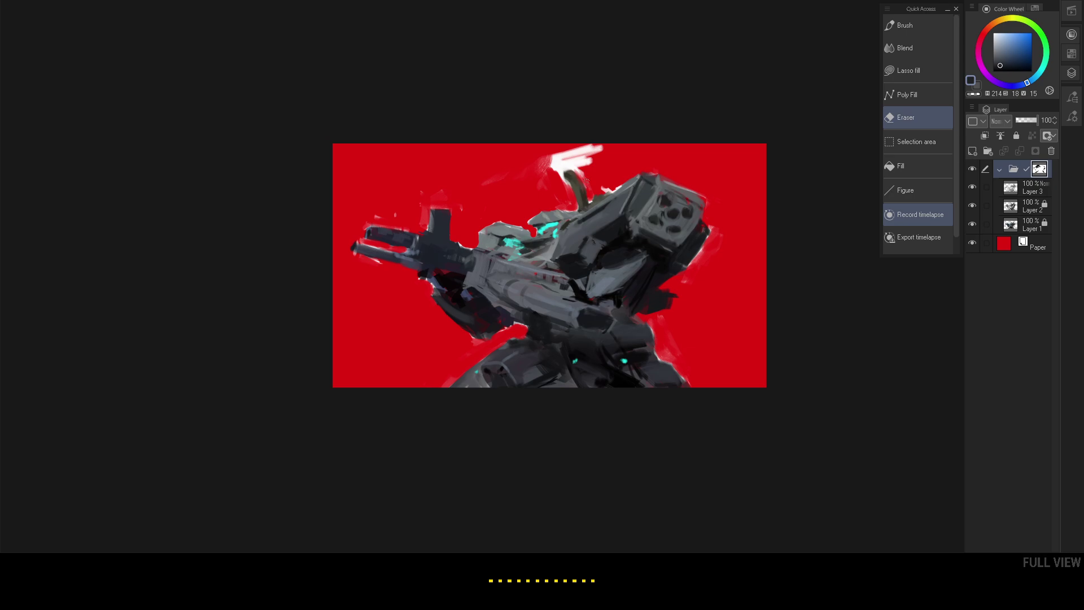
mouse_move(582, 175)
mouse_down()
mouse_move(591, 148)
mouse_move(557, 151)
mouse_move(584, 148)
mouse_move(585, 160)
mouse_move(566, 154)
mouse_move(600, 150)
mouse_move(566, 165)
mouse_up()
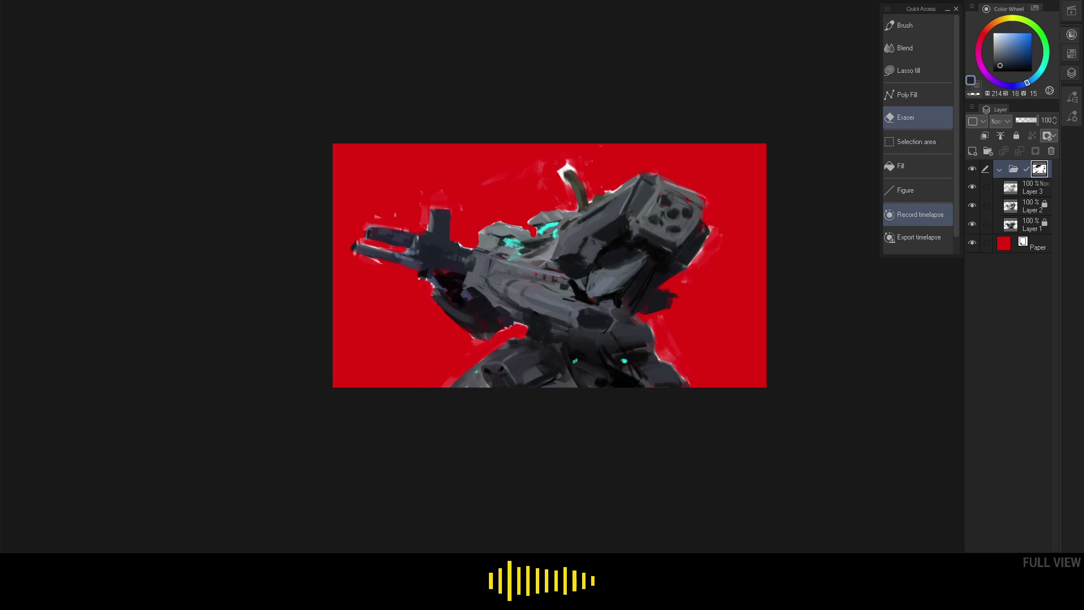
drag(574, 167, 561, 166)
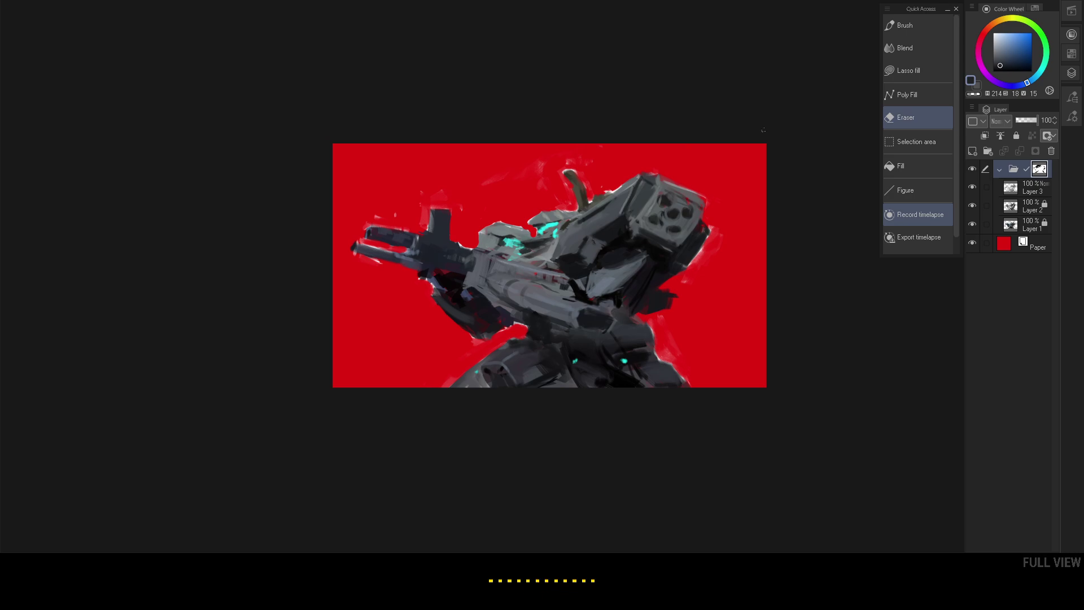
- Set the Paper layer's colour to light grey, hex D2D2D2
key(b)
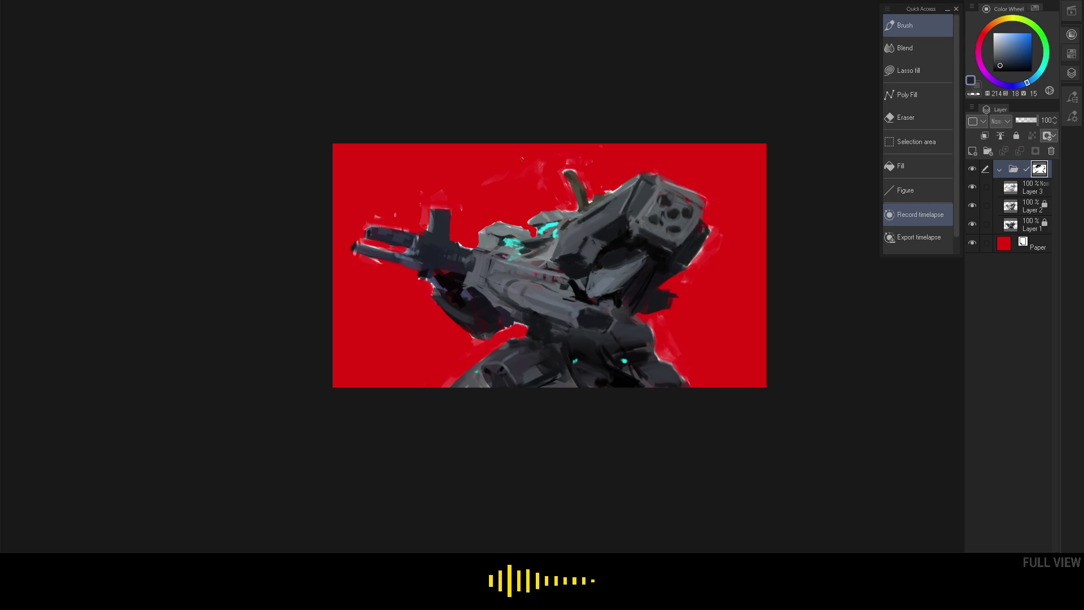
mouse_move(660, 213)
mouse_down()
mouse_move(599, 220)
mouse_move(692, 225)
mouse_up()
mouse_move(624, 215)
mouse_down()
mouse_move(667, 204)
mouse_move(651, 200)
mouse_up()
click(1015, 245)
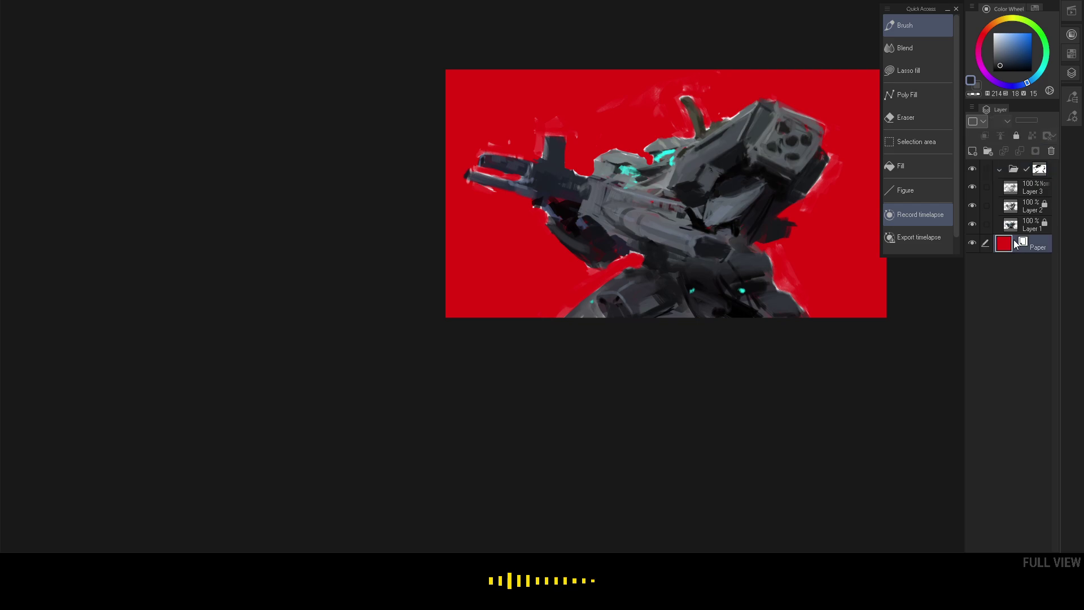
double_click(1008, 242)
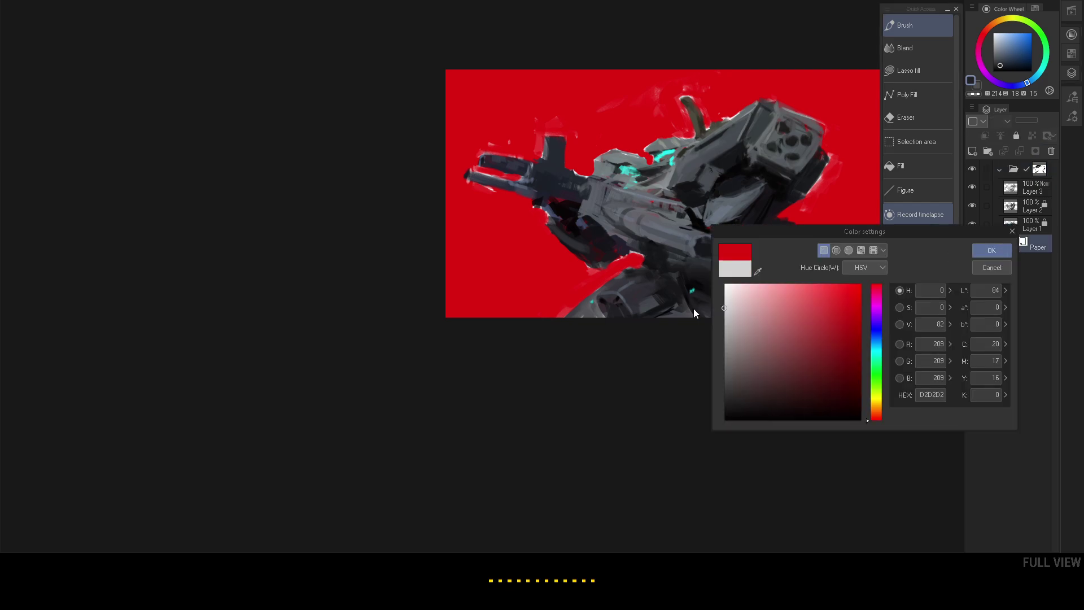
click(992, 250)
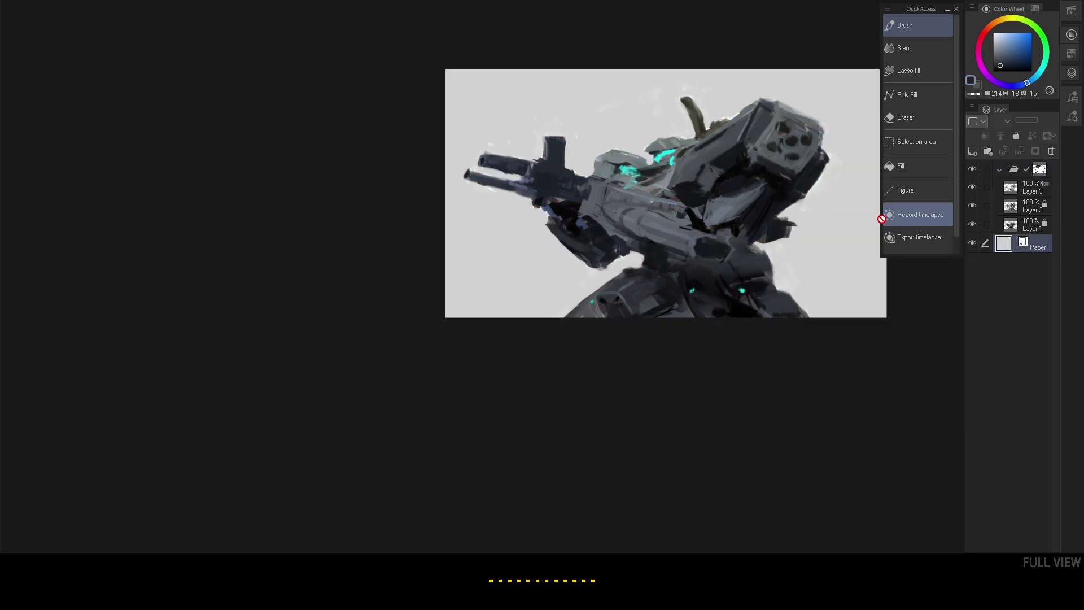
drag(688, 232, 531, 288)
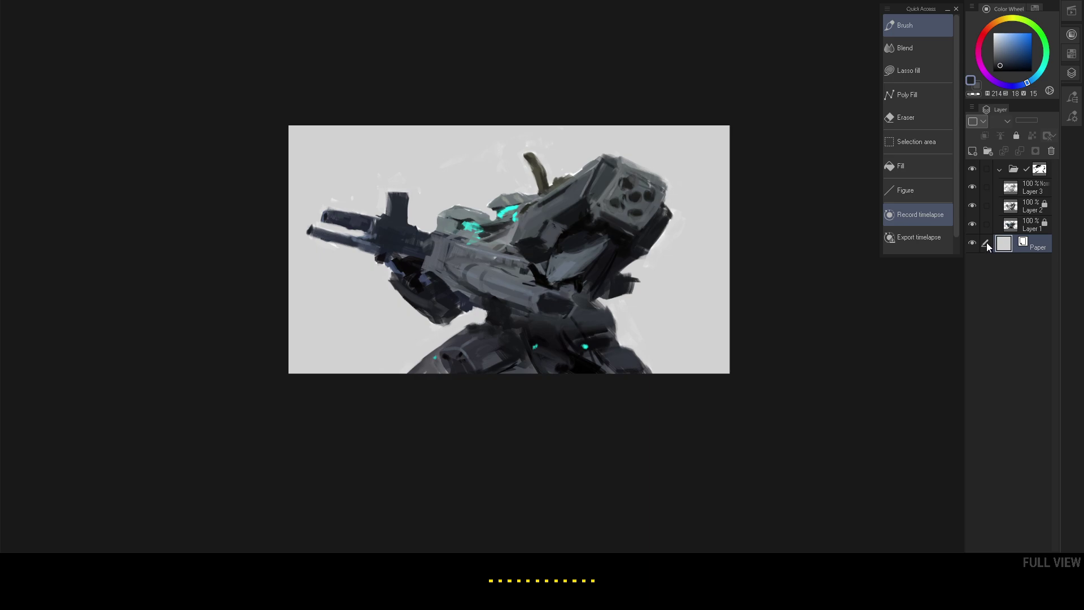
- Try mid grey, hex B6B6B6, and a dusty pink, hex CDBBBB, as the Paper layer's colour
double_click(1005, 242)
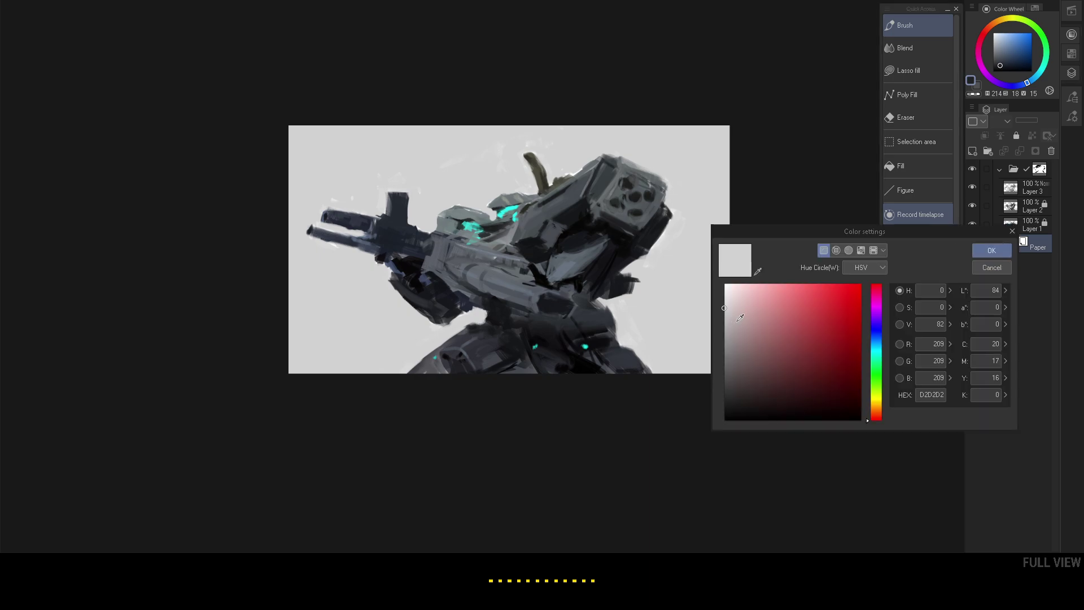
click(991, 250)
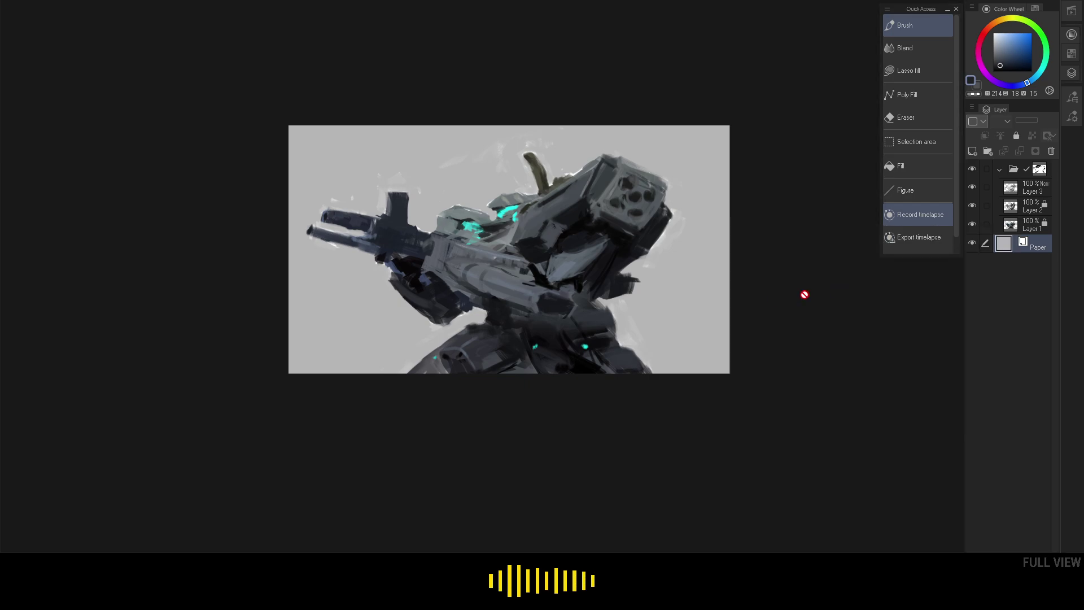
double_click(1003, 244)
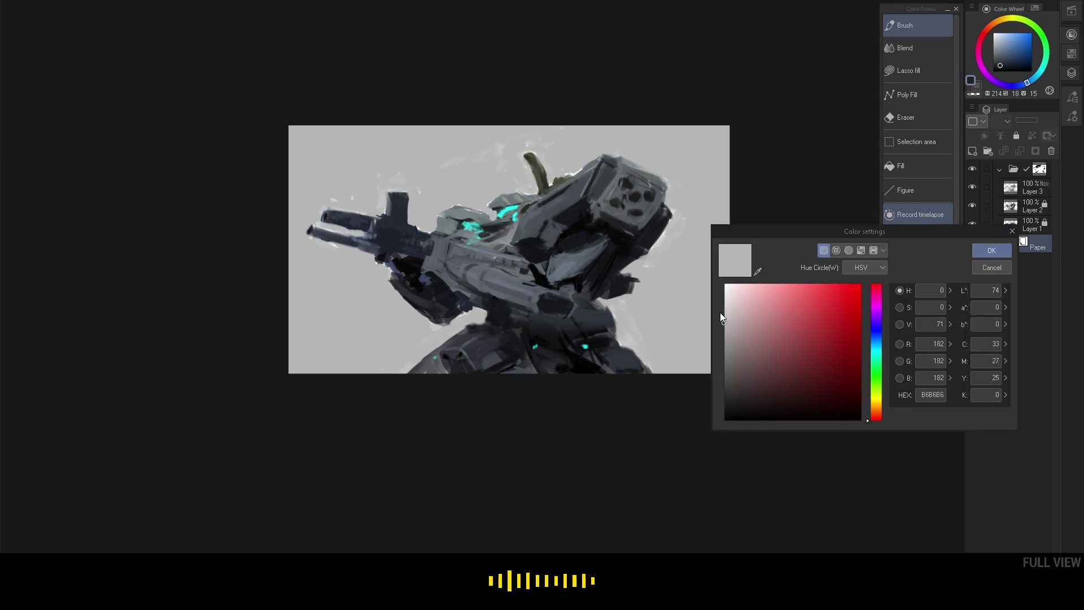
click(736, 310)
click(993, 249)
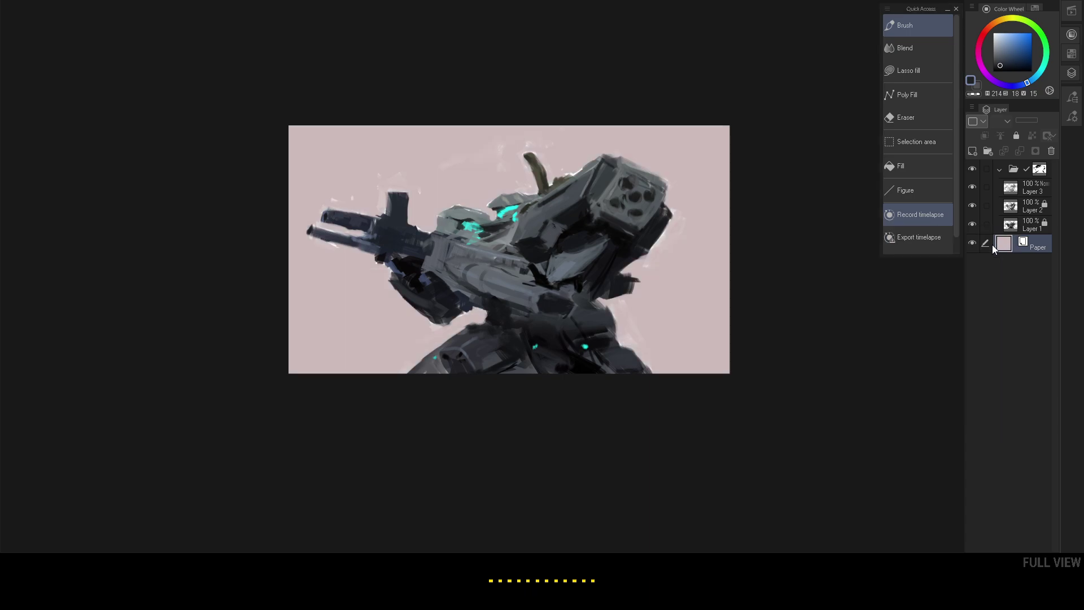
- Set the Paper layer's colour to light grey, hex D4D4D4
double_click(1003, 246)
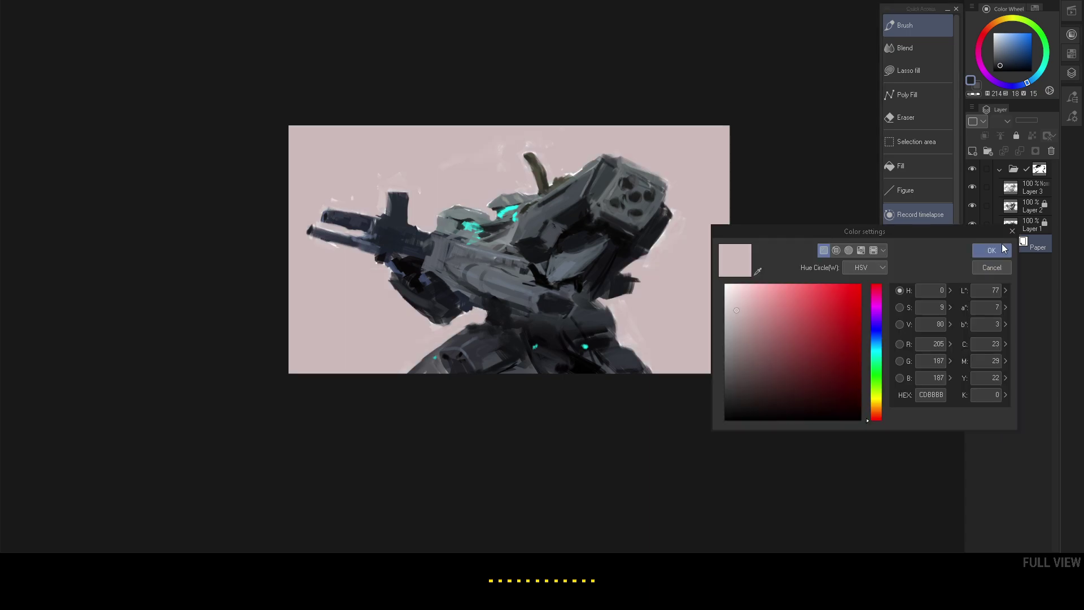
click(724, 305)
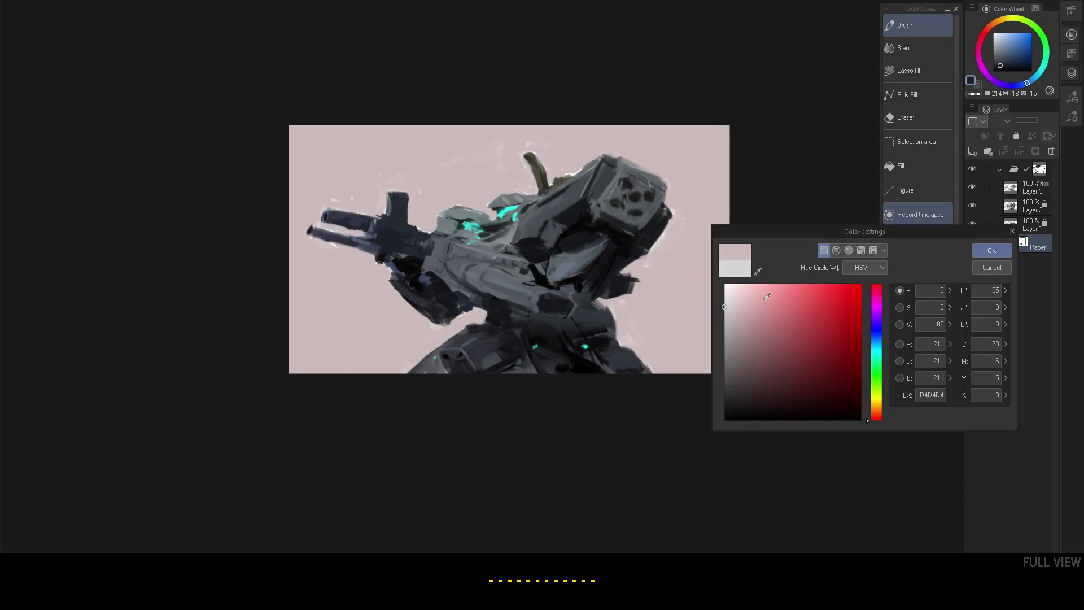
click(1001, 250)
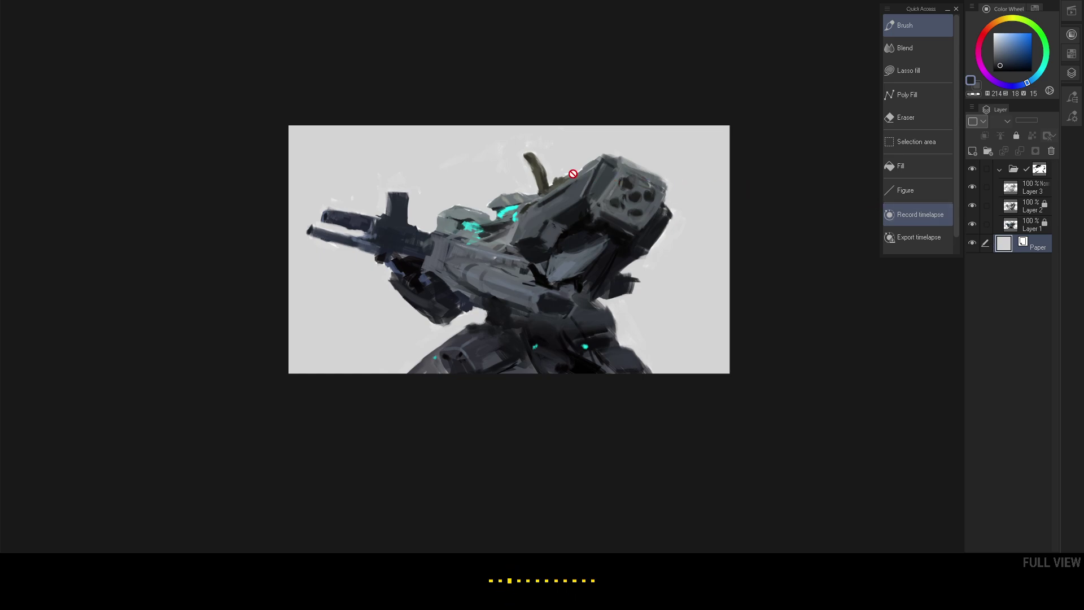
- Examine the mech's masked silhouette against the light grey background, both close up and as a whole
mouse_move(625, 200)
mouse_down()
mouse_move(579, 200)
mouse_move(639, 190)
mouse_up()
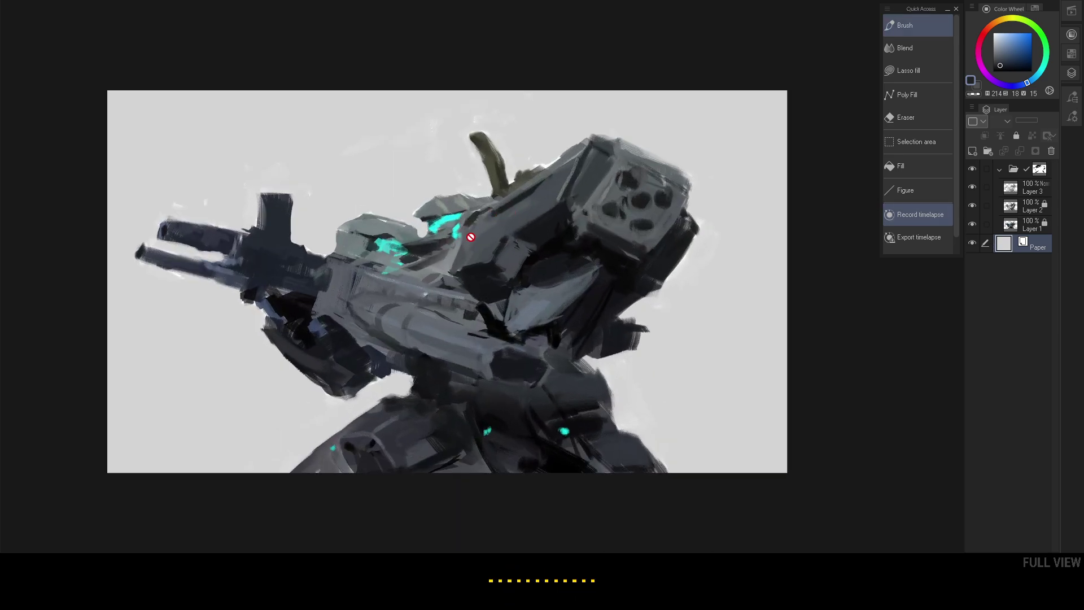
scroll(471, 238, up, 3)
scroll(578, 231, down, 5)
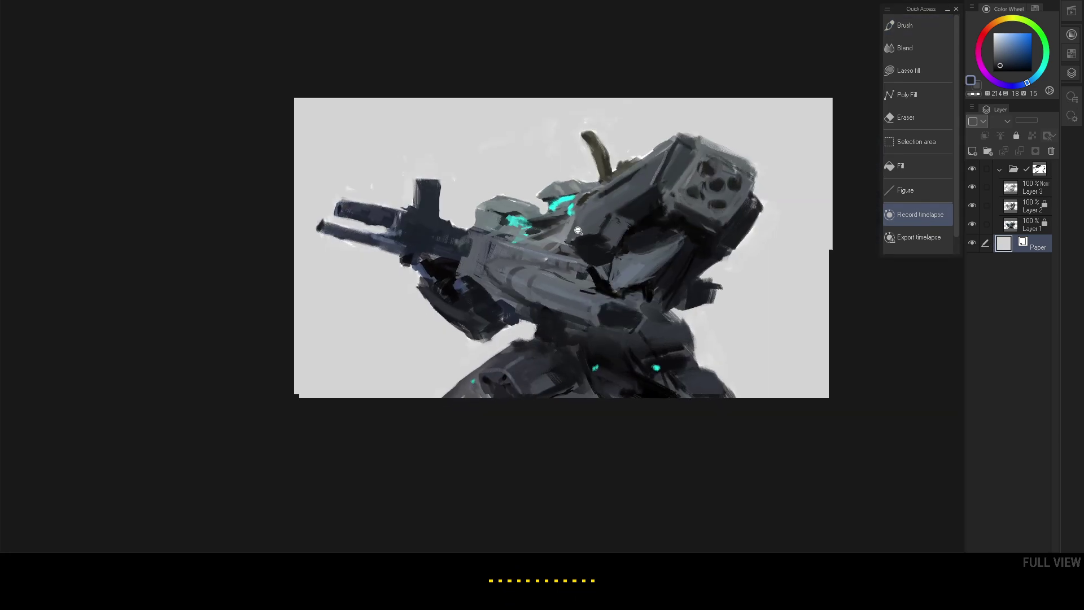
scroll(578, 230, up, 3)
key(b)
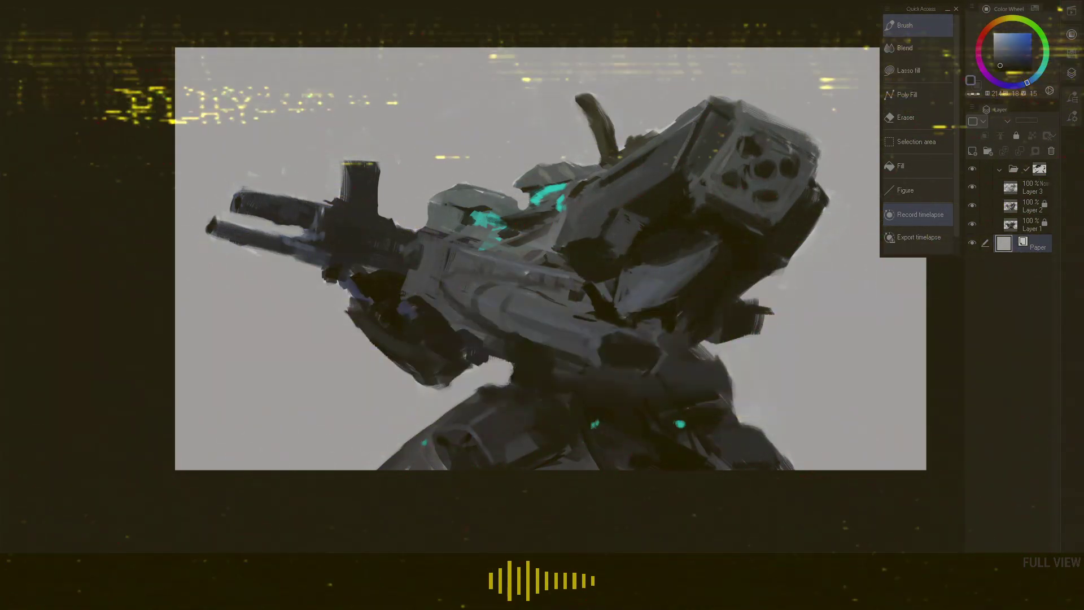
drag(643, 129, 588, 188)
scroll(552, 233, up, 2)
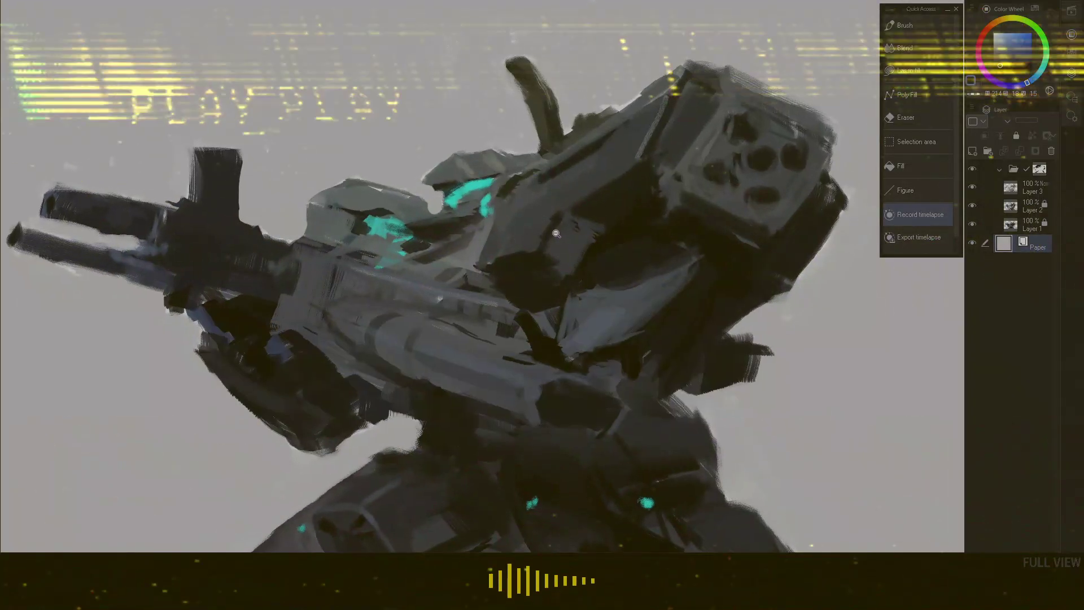
scroll(459, 259, down, 1)
drag(459, 259, 489, 258)
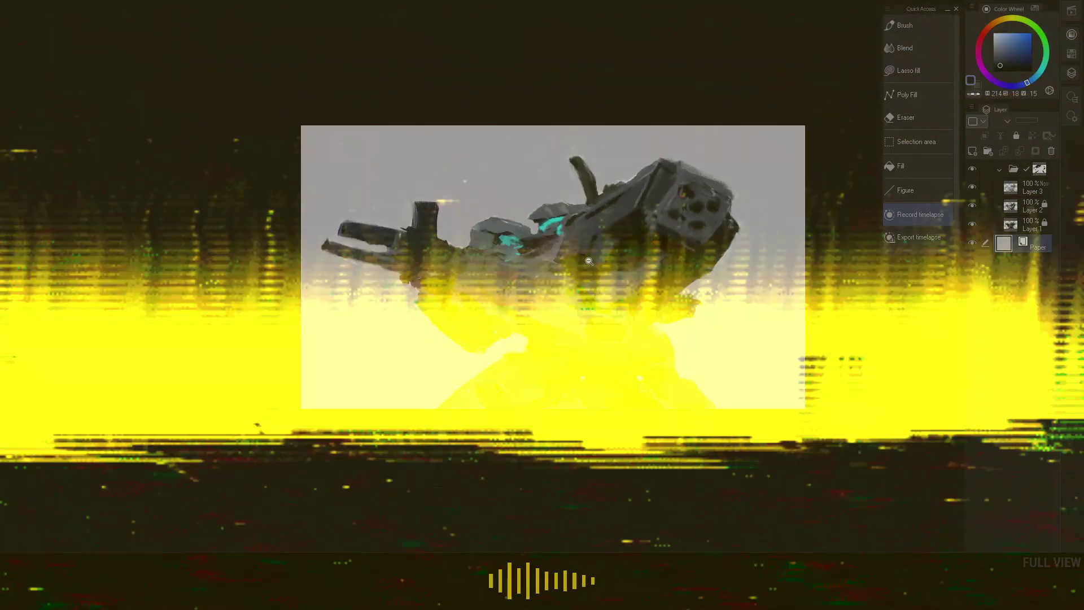
key(b)
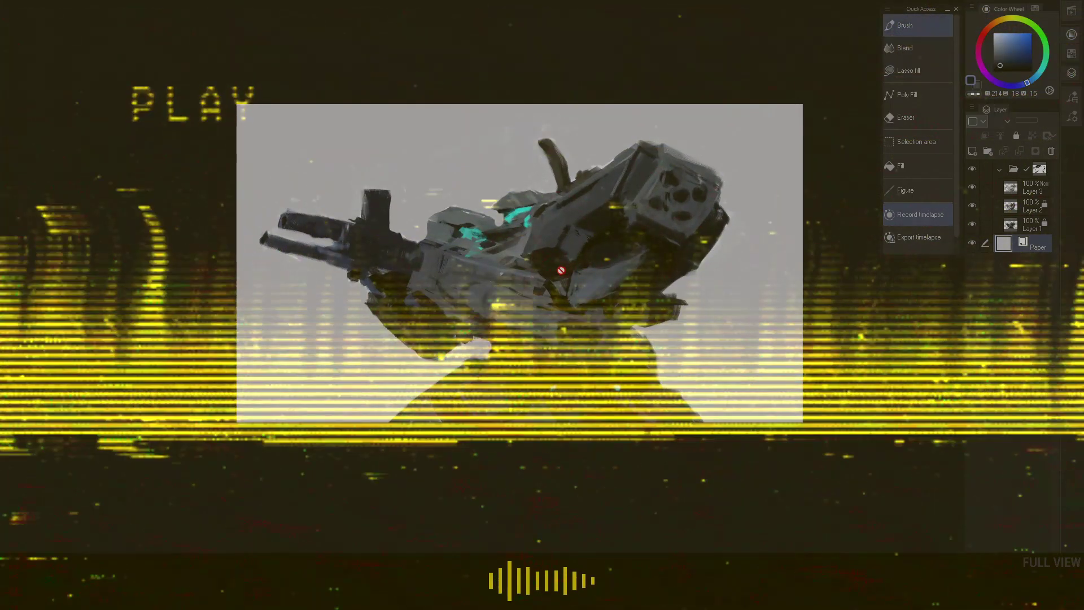